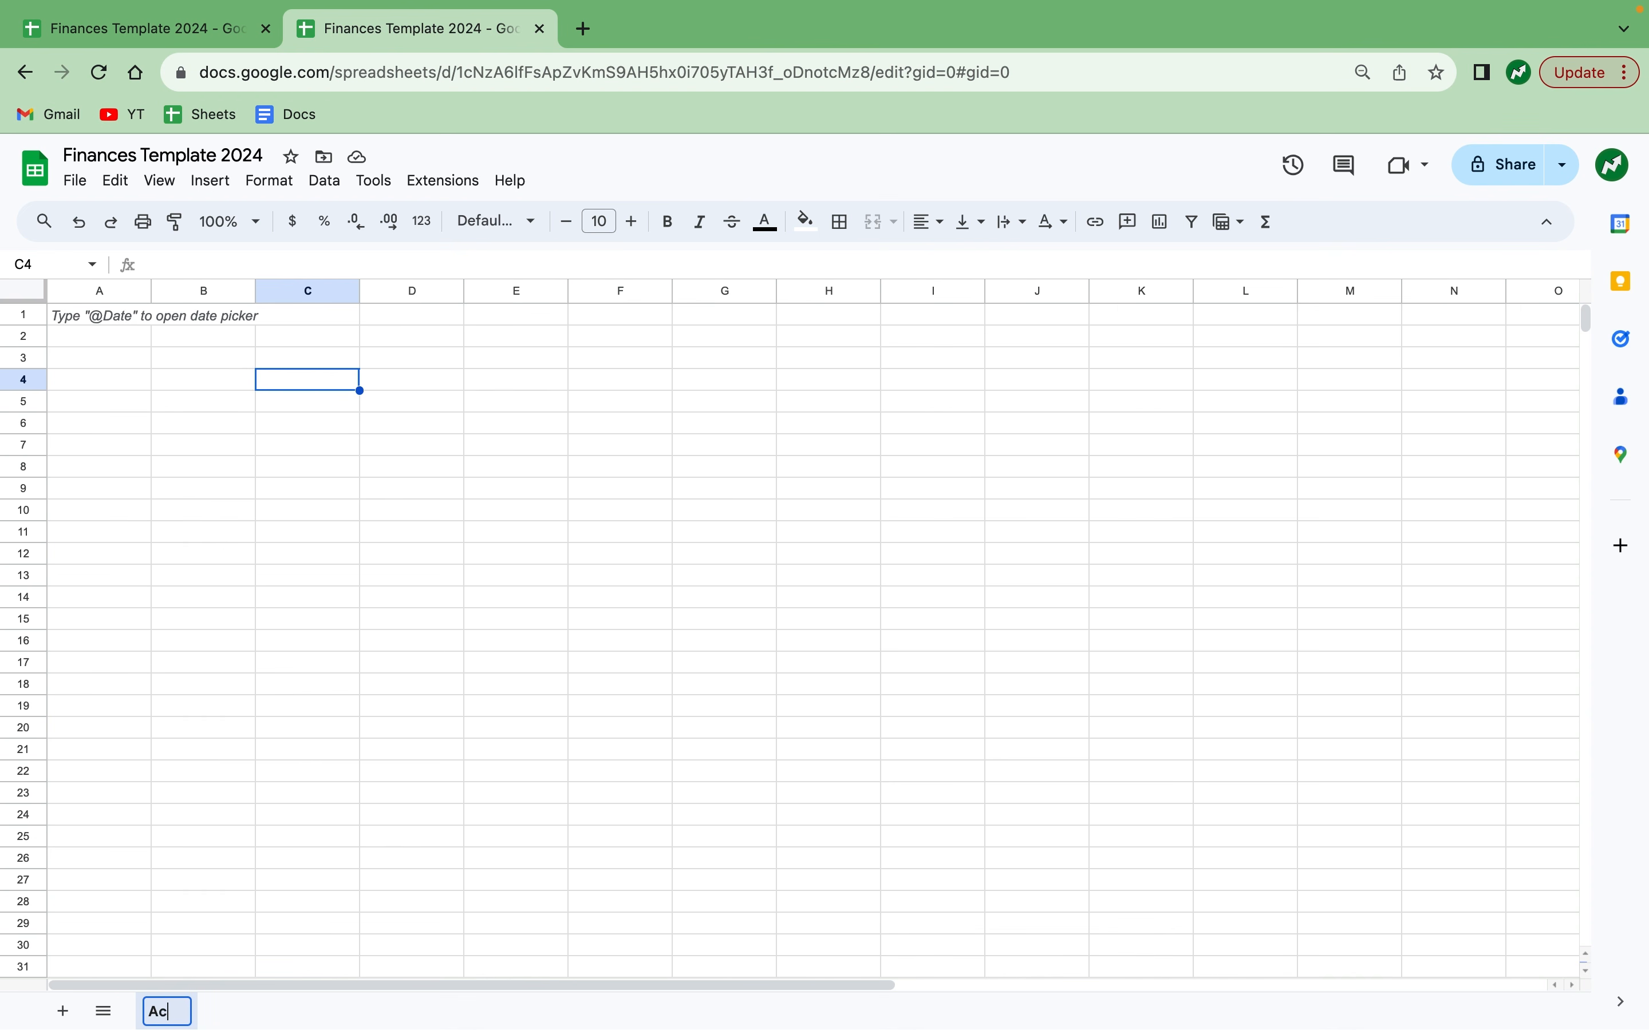
# Rename the sheet as Accounts and enter a bold "Accounts" heading in cell A1.
pyautogui.press('Return')
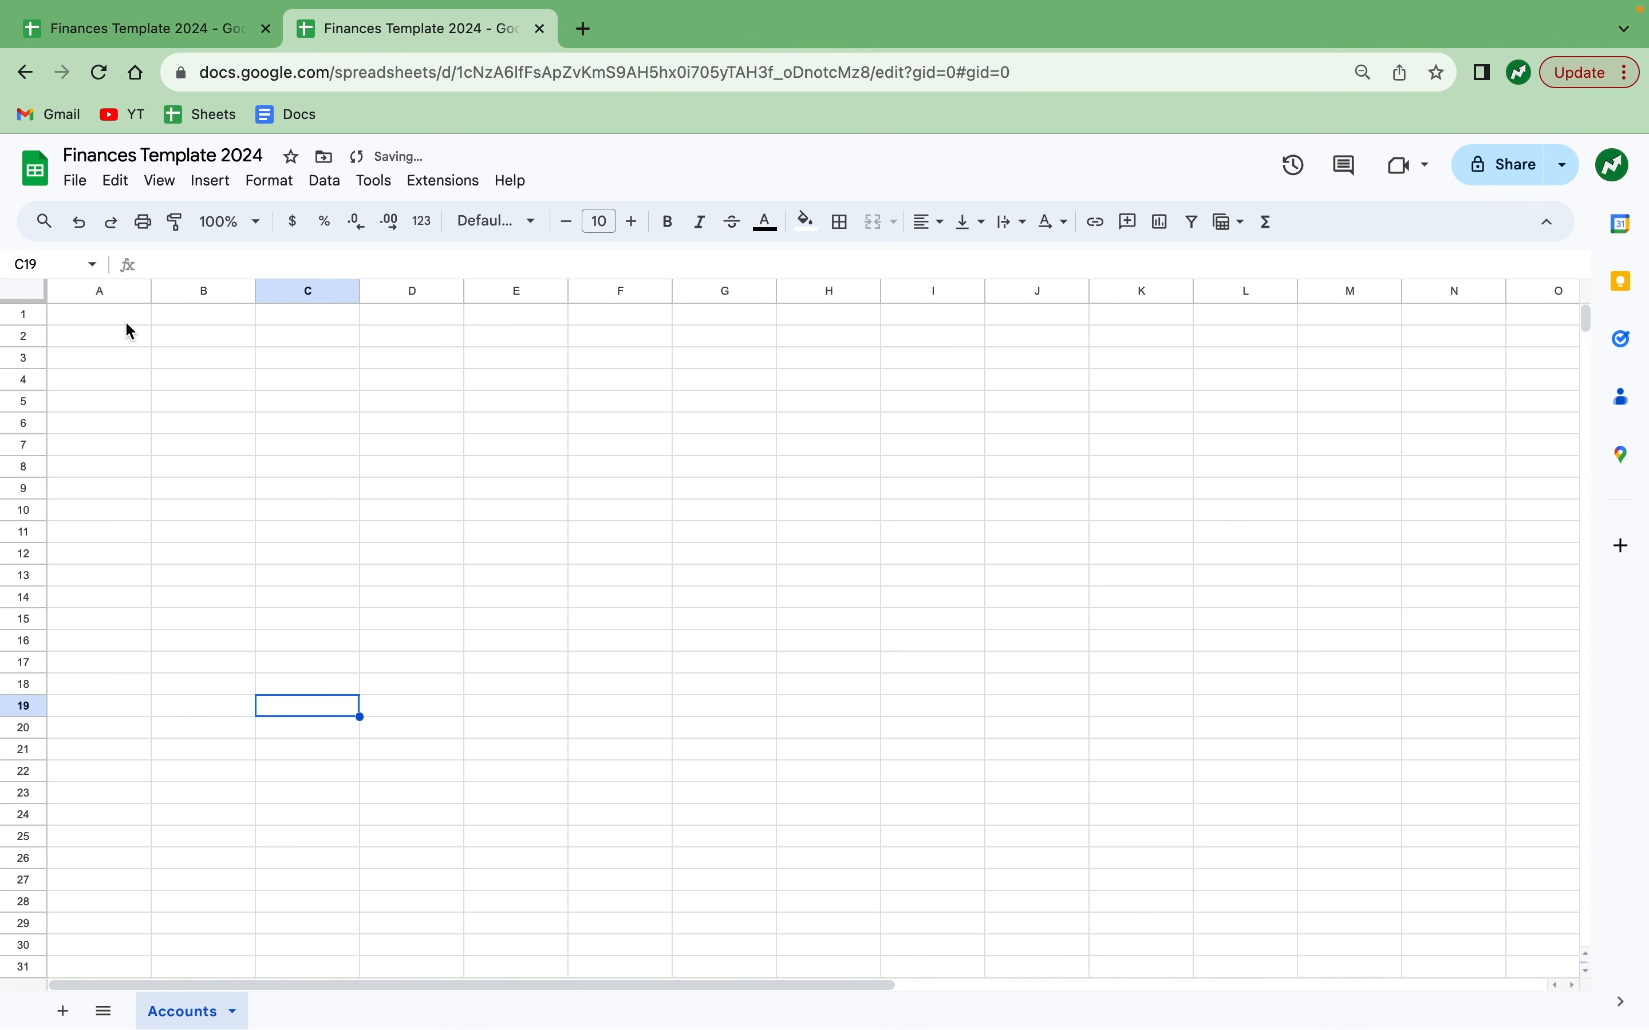
pyautogui.click(125, 319)
pyautogui.write('Account')
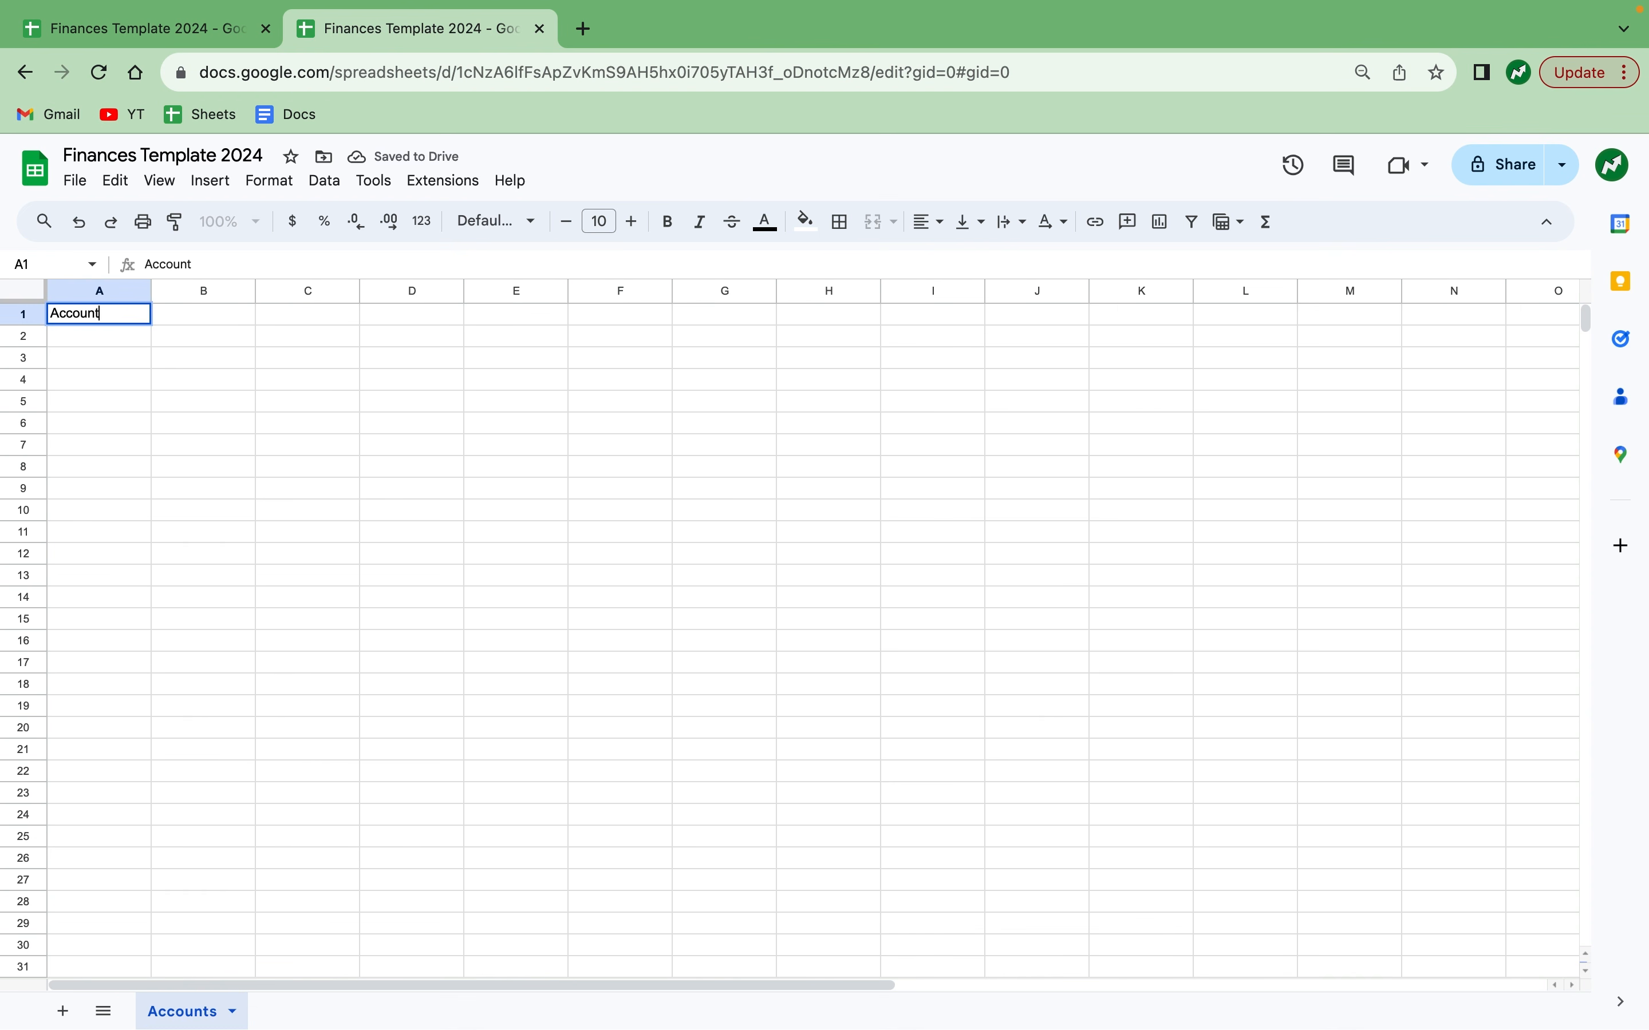
pyautogui.hotkey('ctrl', 'b')
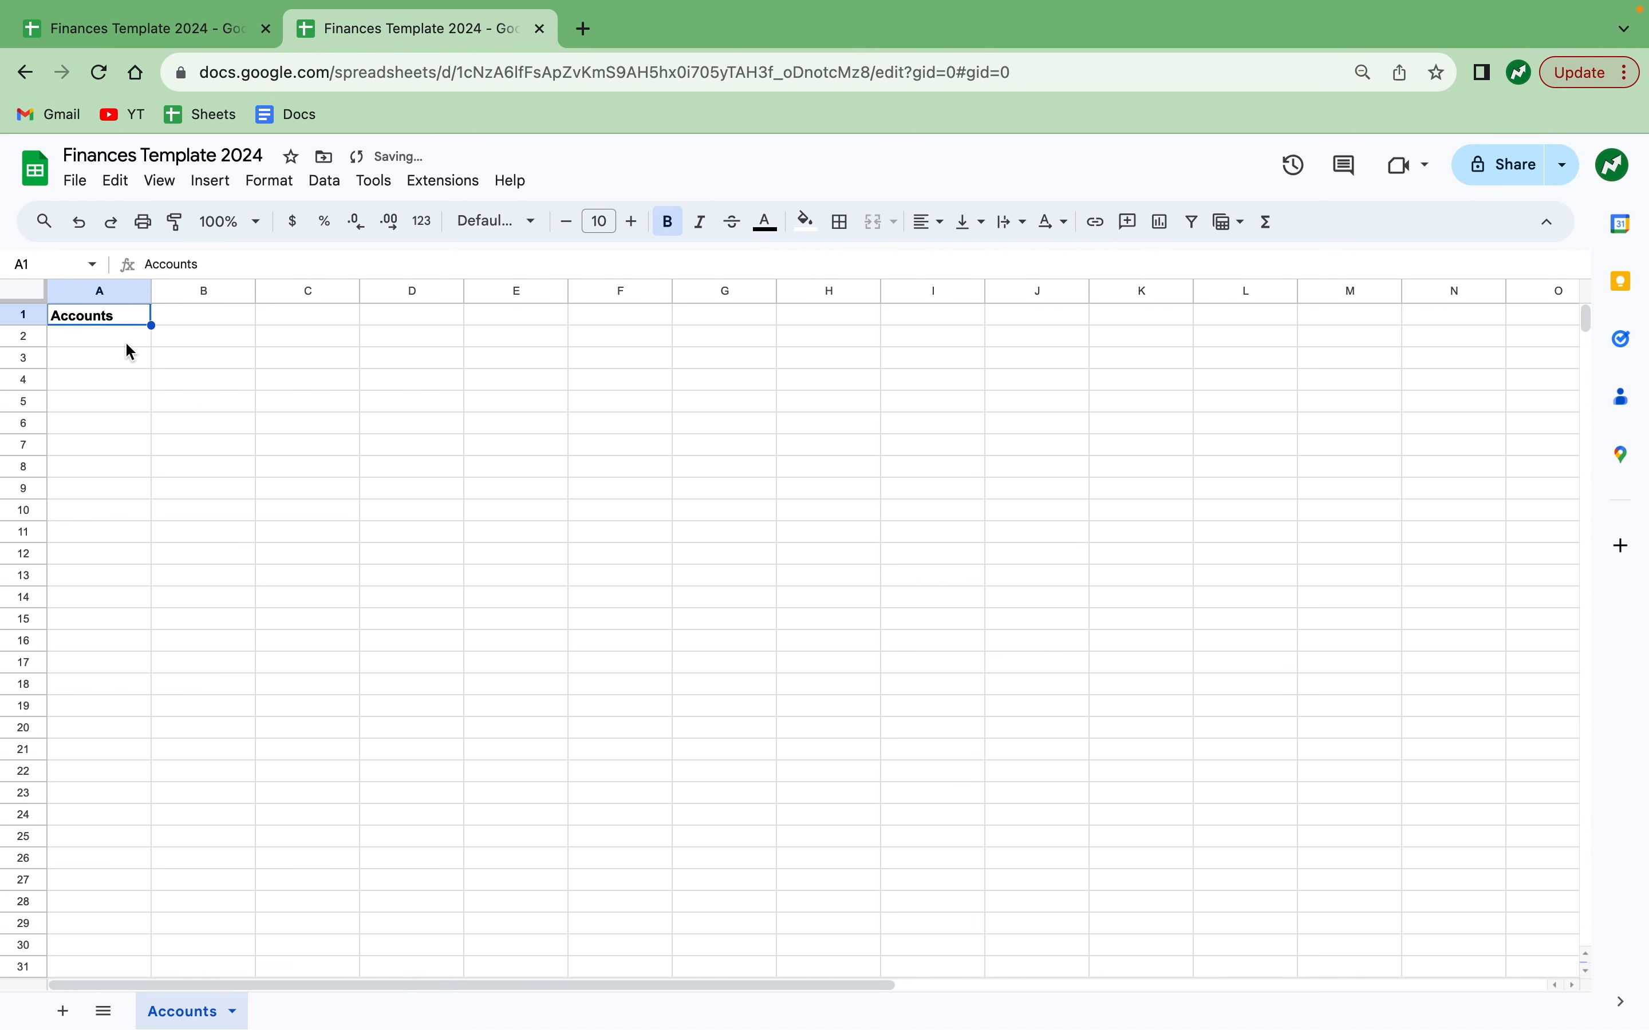
# List the revenue accounts Work Revenue, Dividend Revenue and Other Revenue in cells A2 to A4.
pyautogui.click(124, 341)
pyautogui.write('Work Revenue')
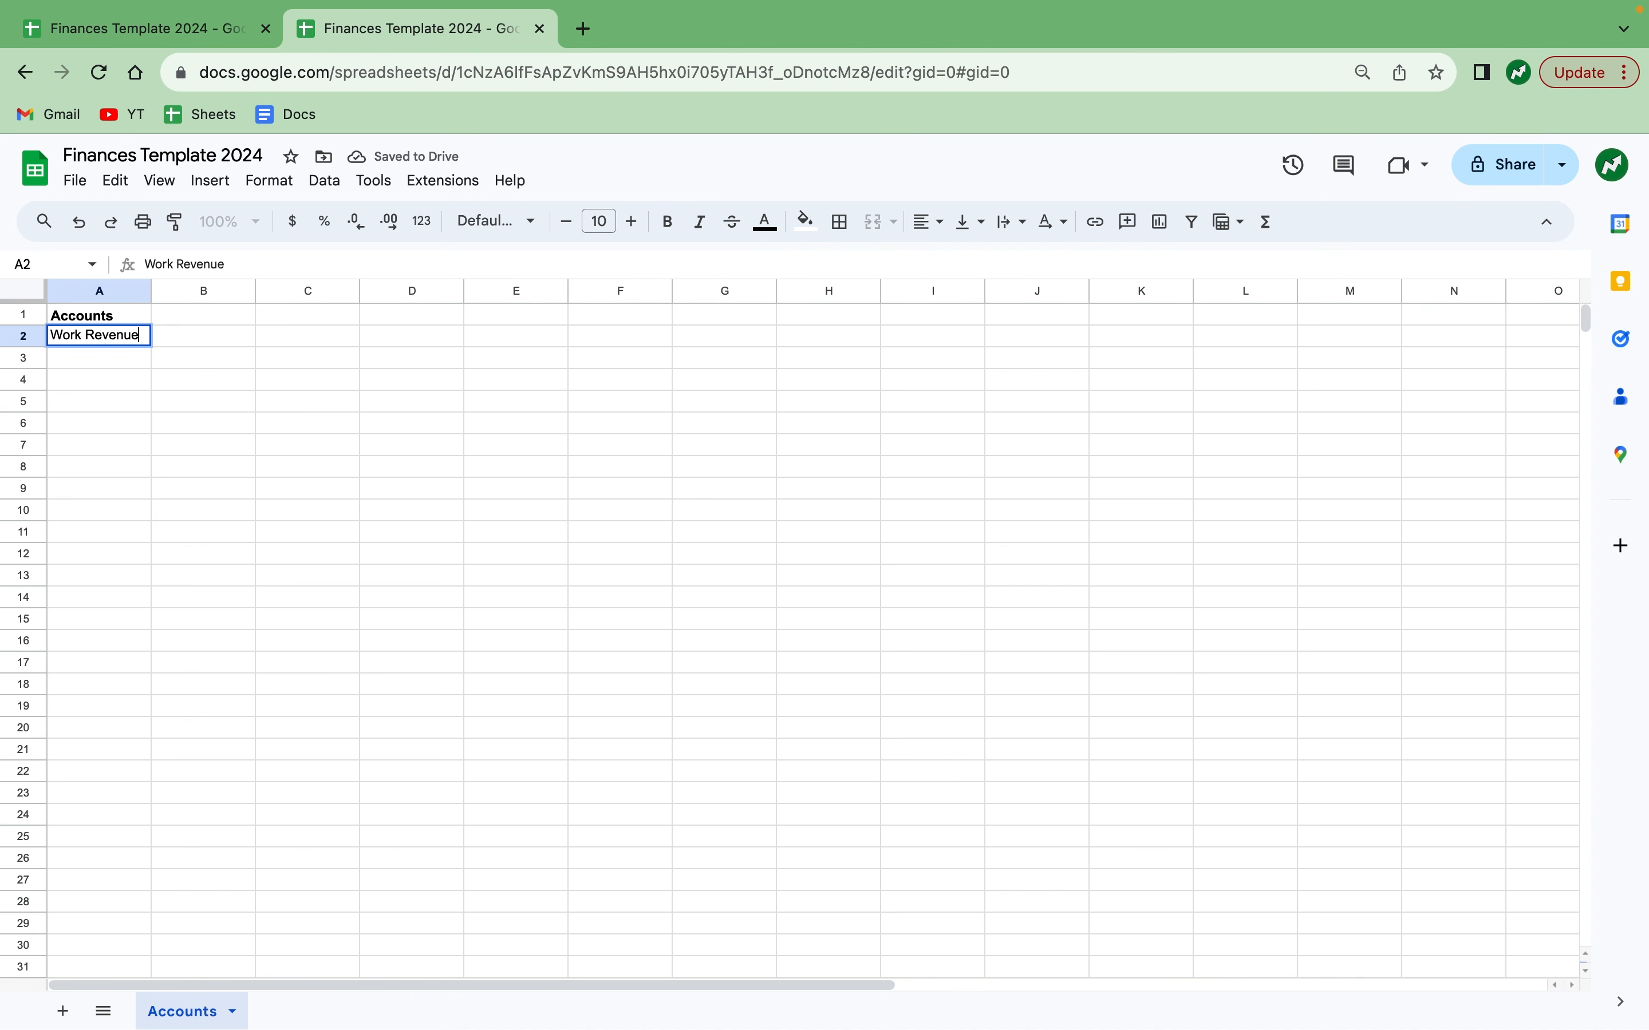
pyautogui.press('Return')
pyautogui.write('Div')
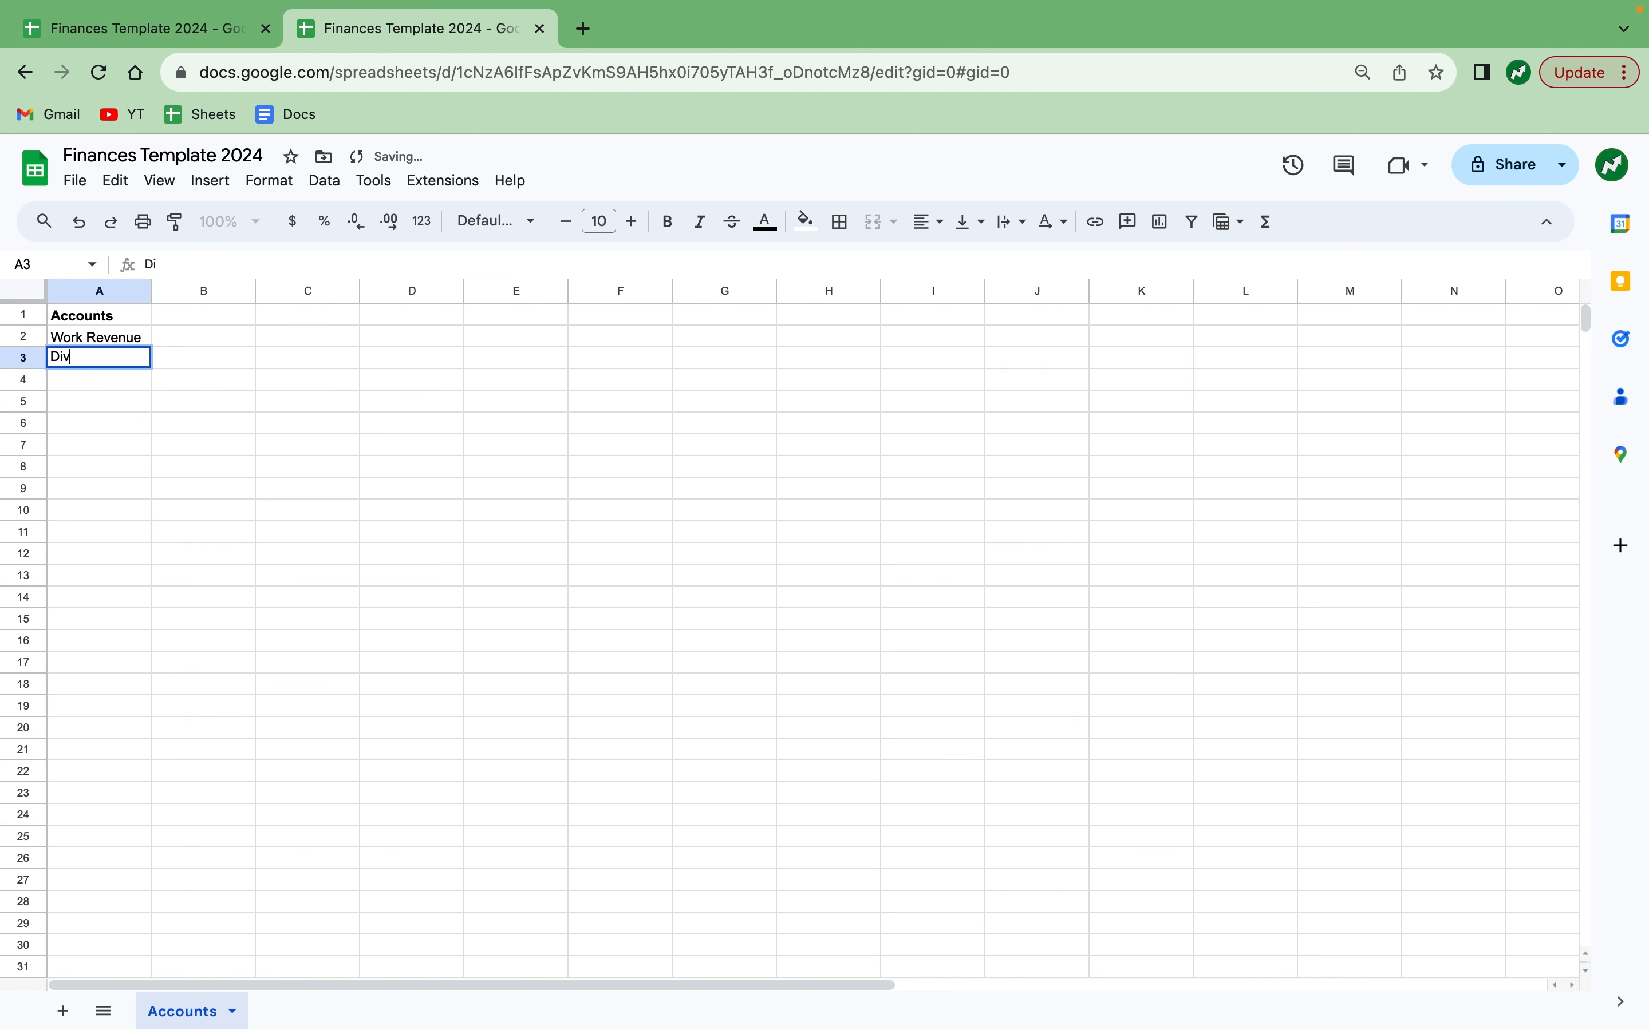
pyautogui.write('idend Revenue')
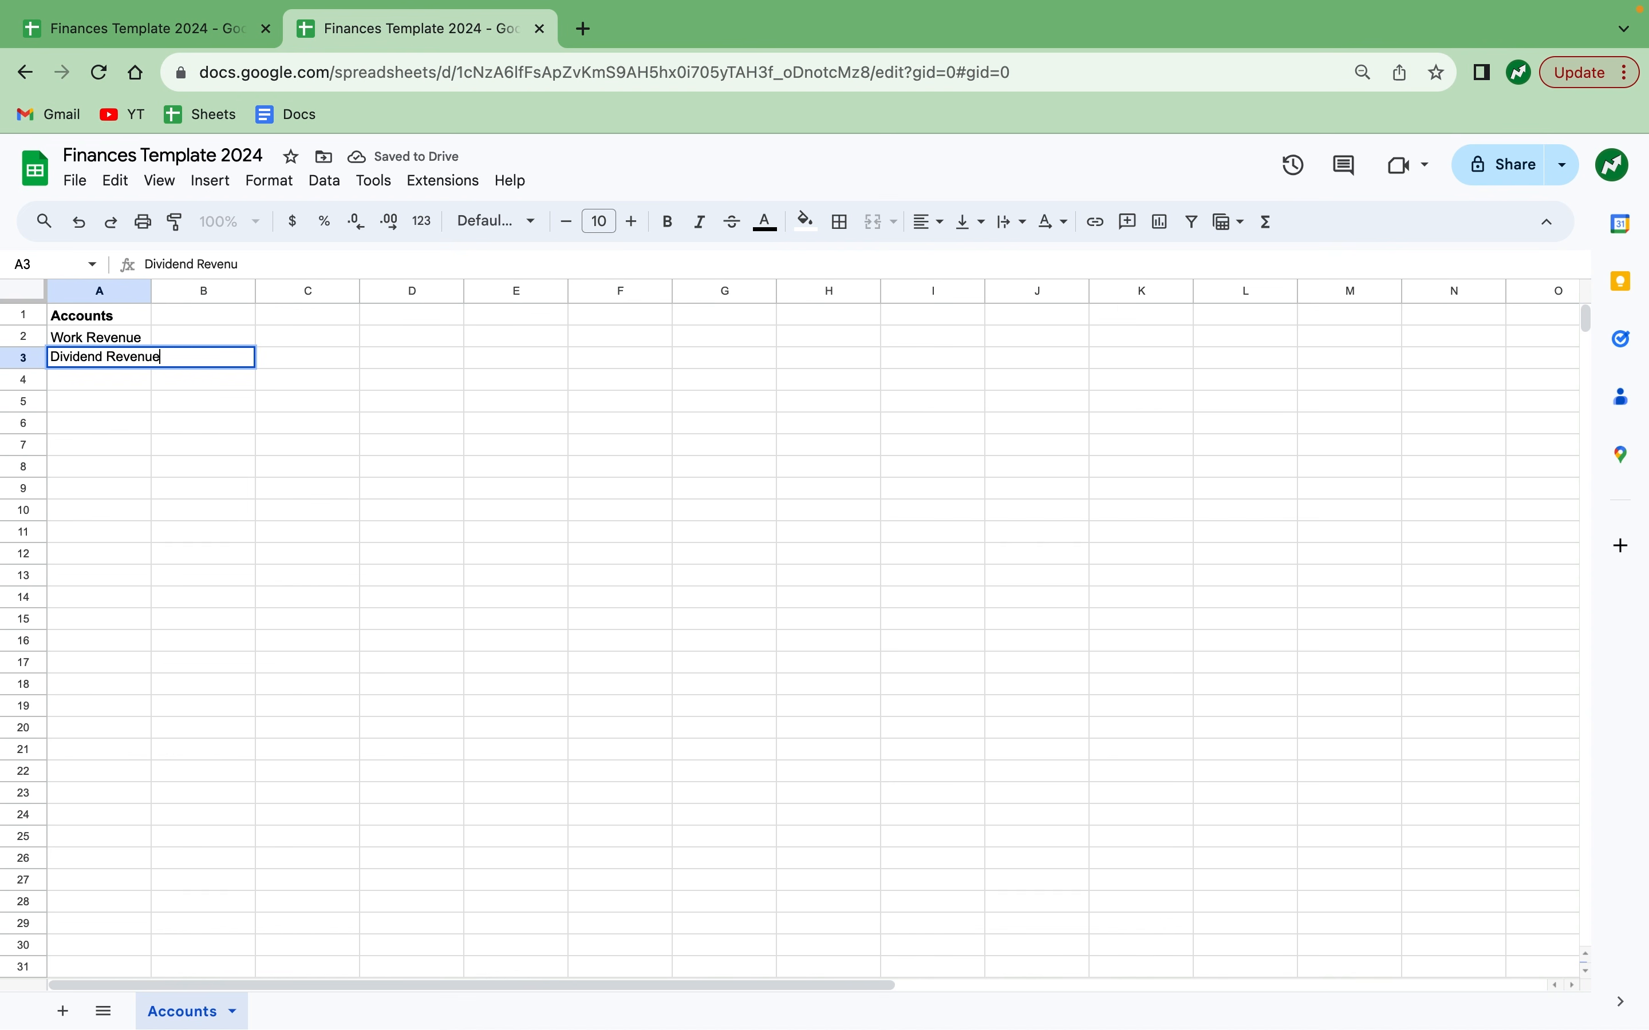
pyautogui.press('Return')
pyautogui.write('Other Revenue')
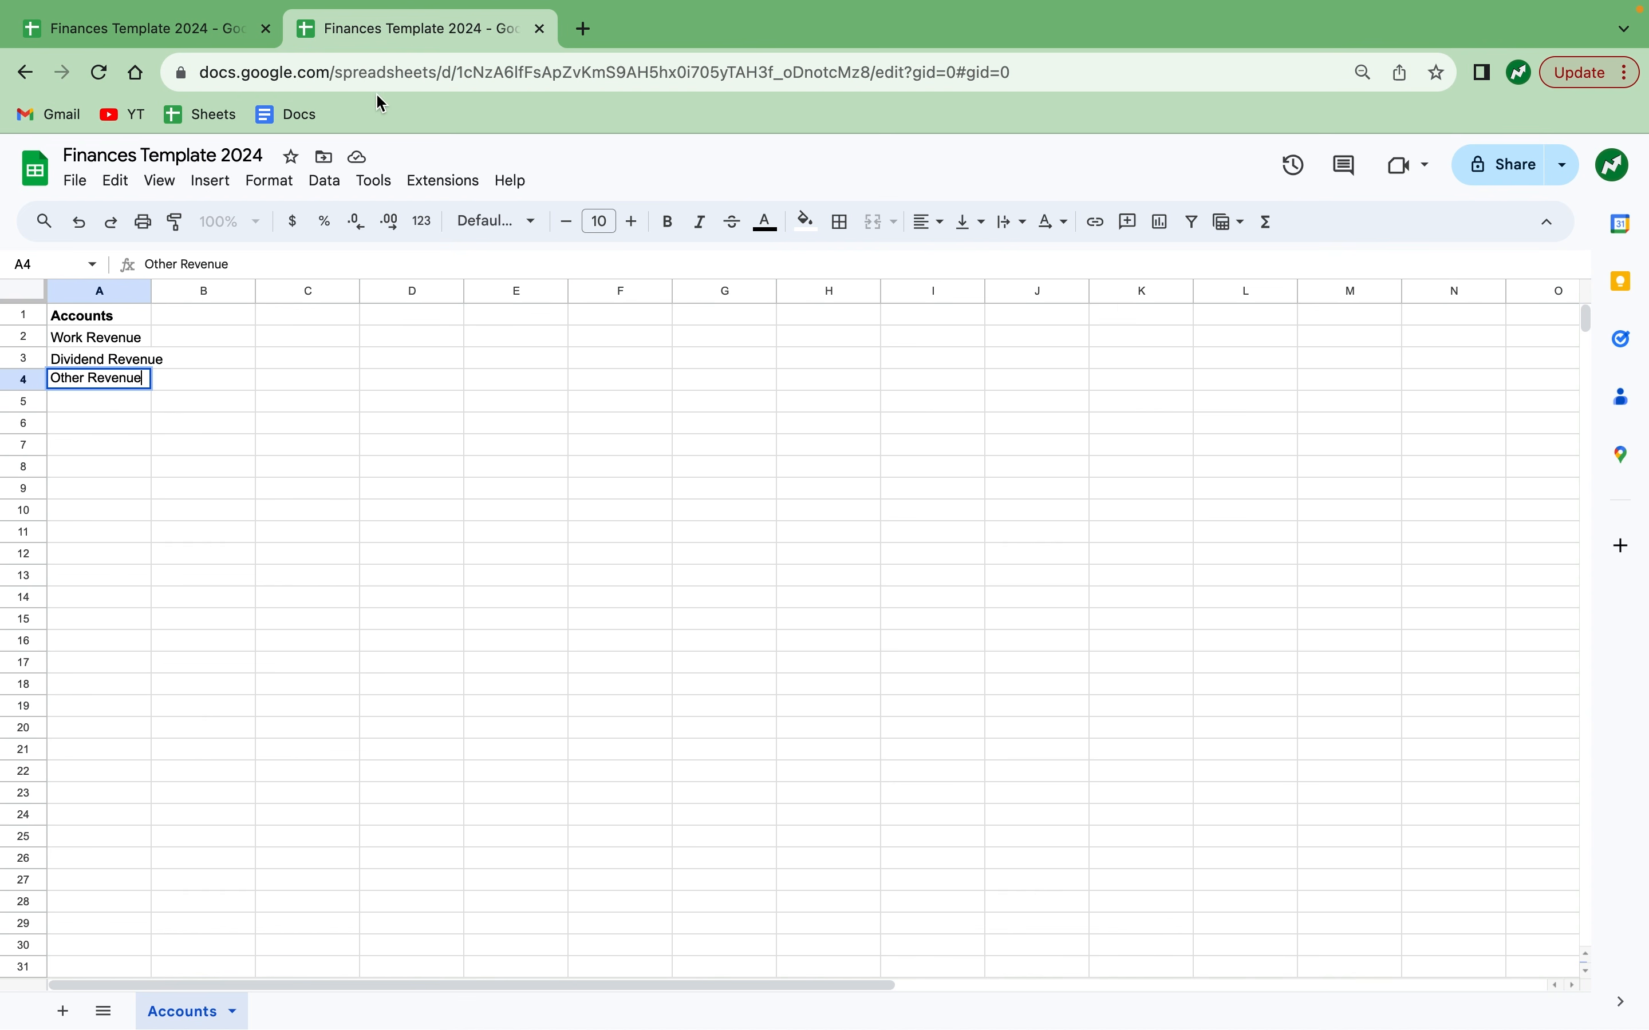
pyautogui.press('Return')
# List Gas Expense, Groceries Expense, Clothing Expense, Utilities Expense and Other Expense in cells A5 to A9.
pyautogui.write('Gas Expe')
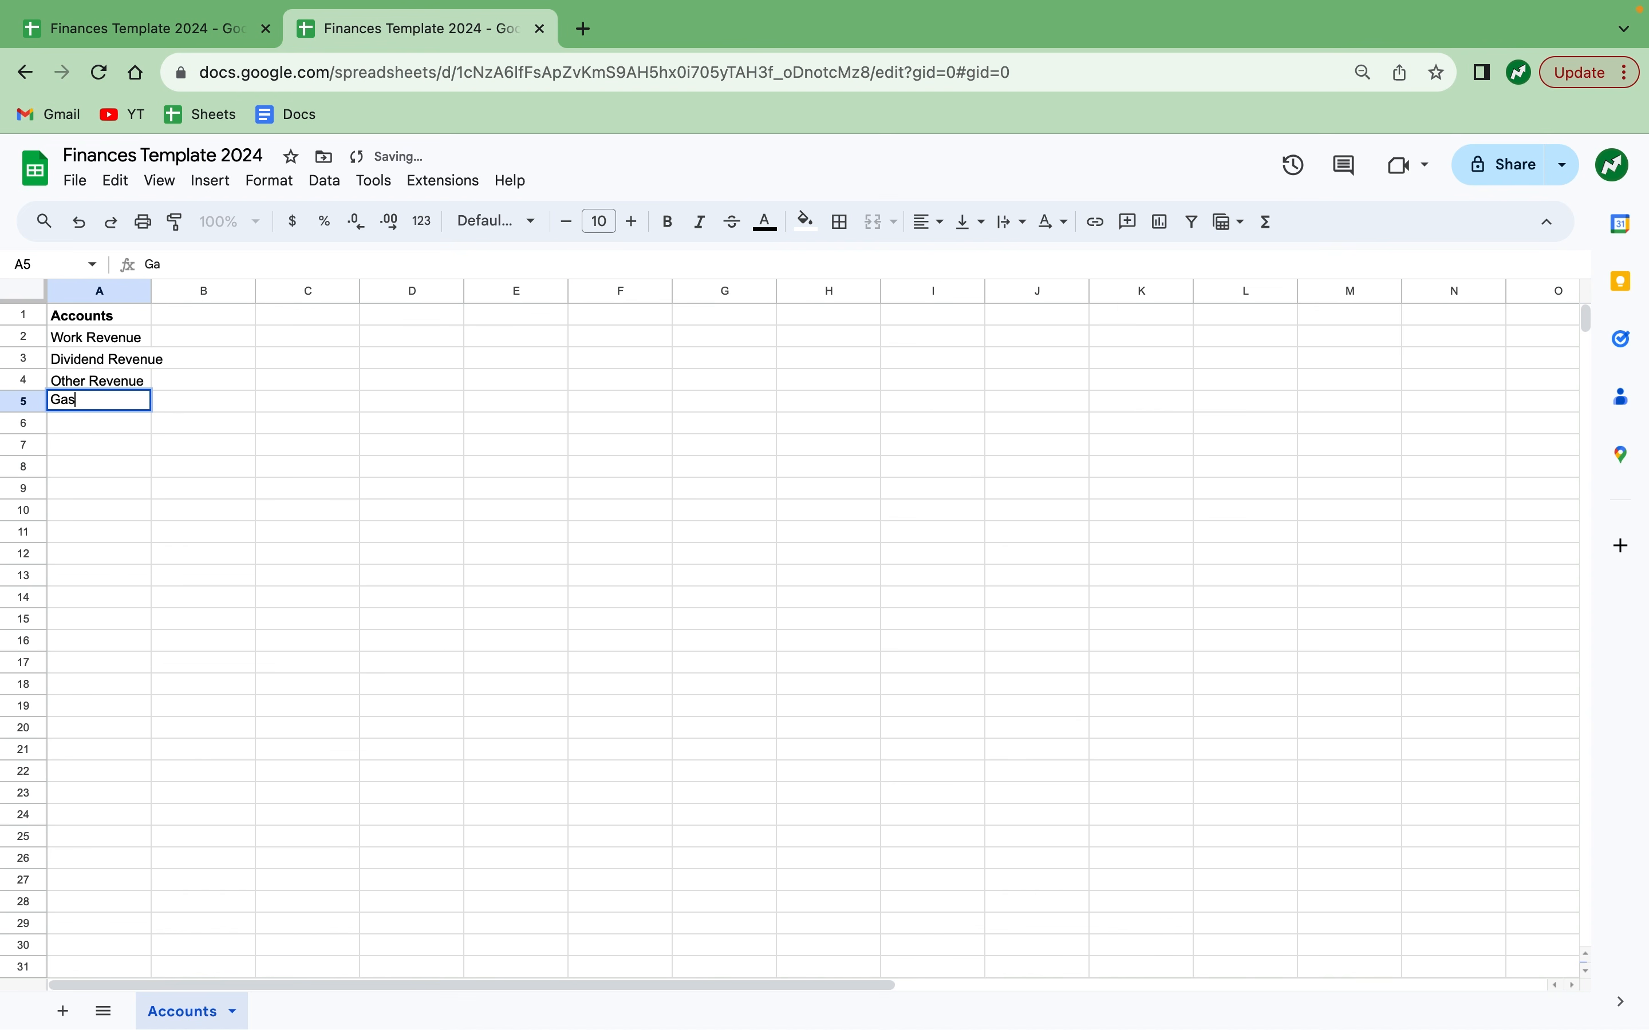
pyautogui.write('nse')
pyautogui.press('Return')
pyautogui.write('Groceries Expense')
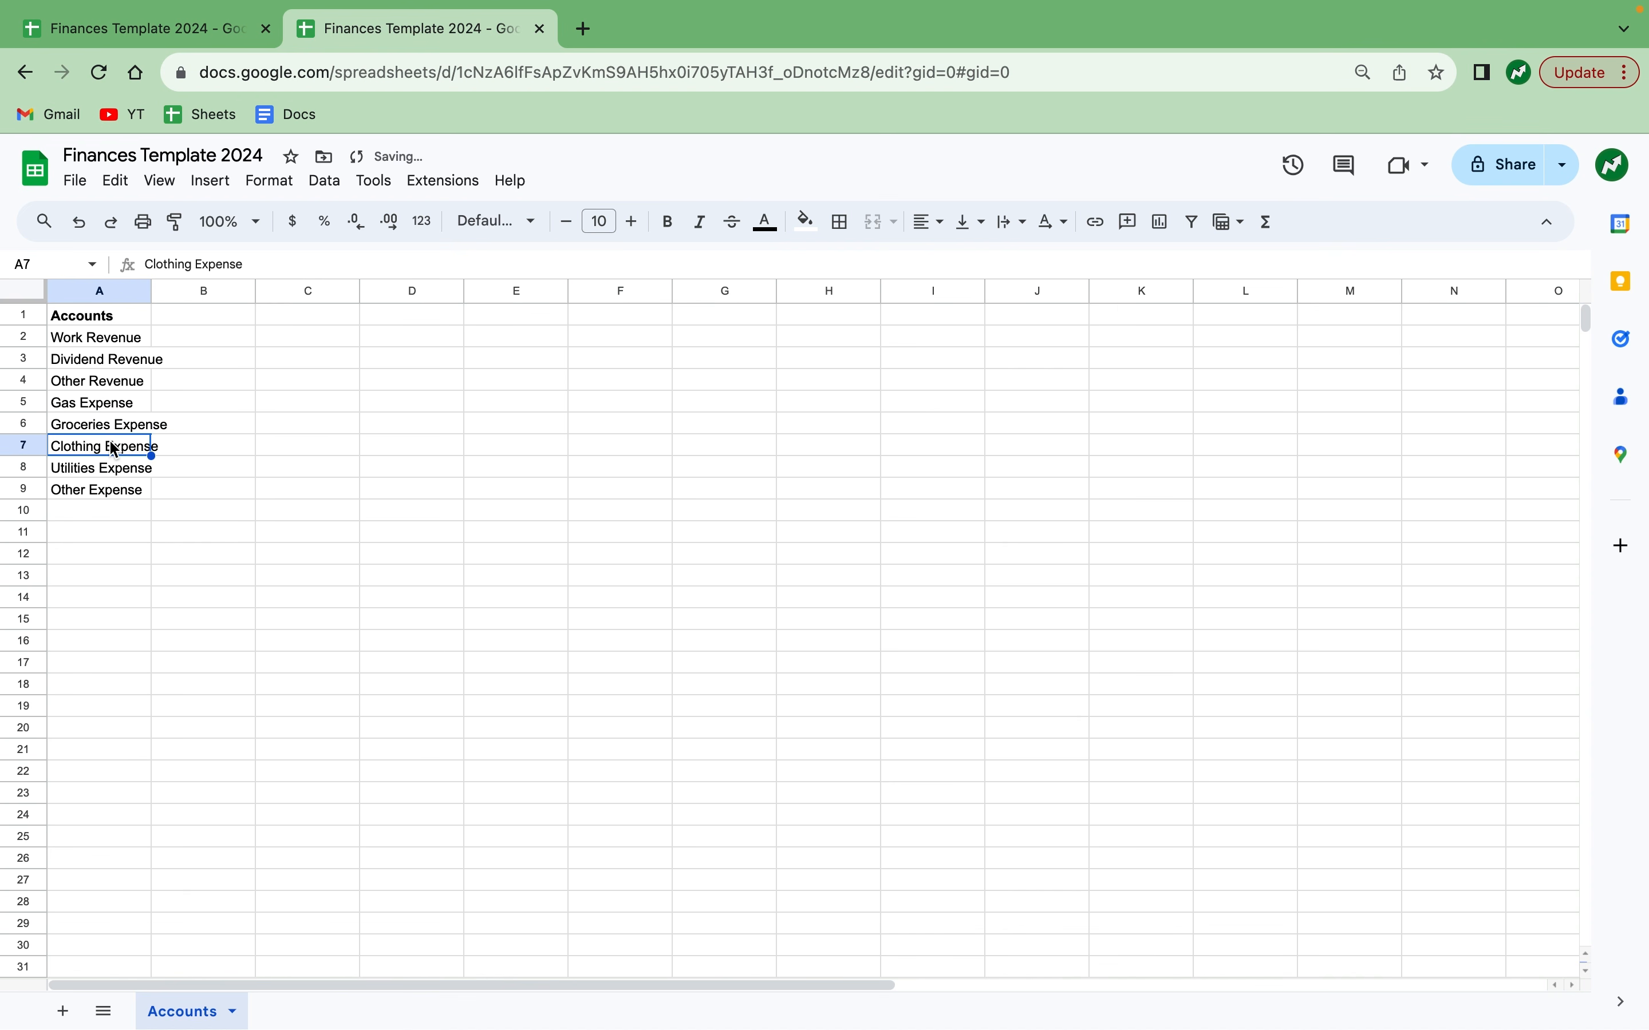
pyautogui.moveTo(109, 443); pyautogui.dragTo(120, 490)
# Fill the revenue accounts A2:A4 with light blue and the expense accounts A5:A9 with light red.
pyautogui.moveTo(103, 339); pyautogui.dragTo(122, 383)
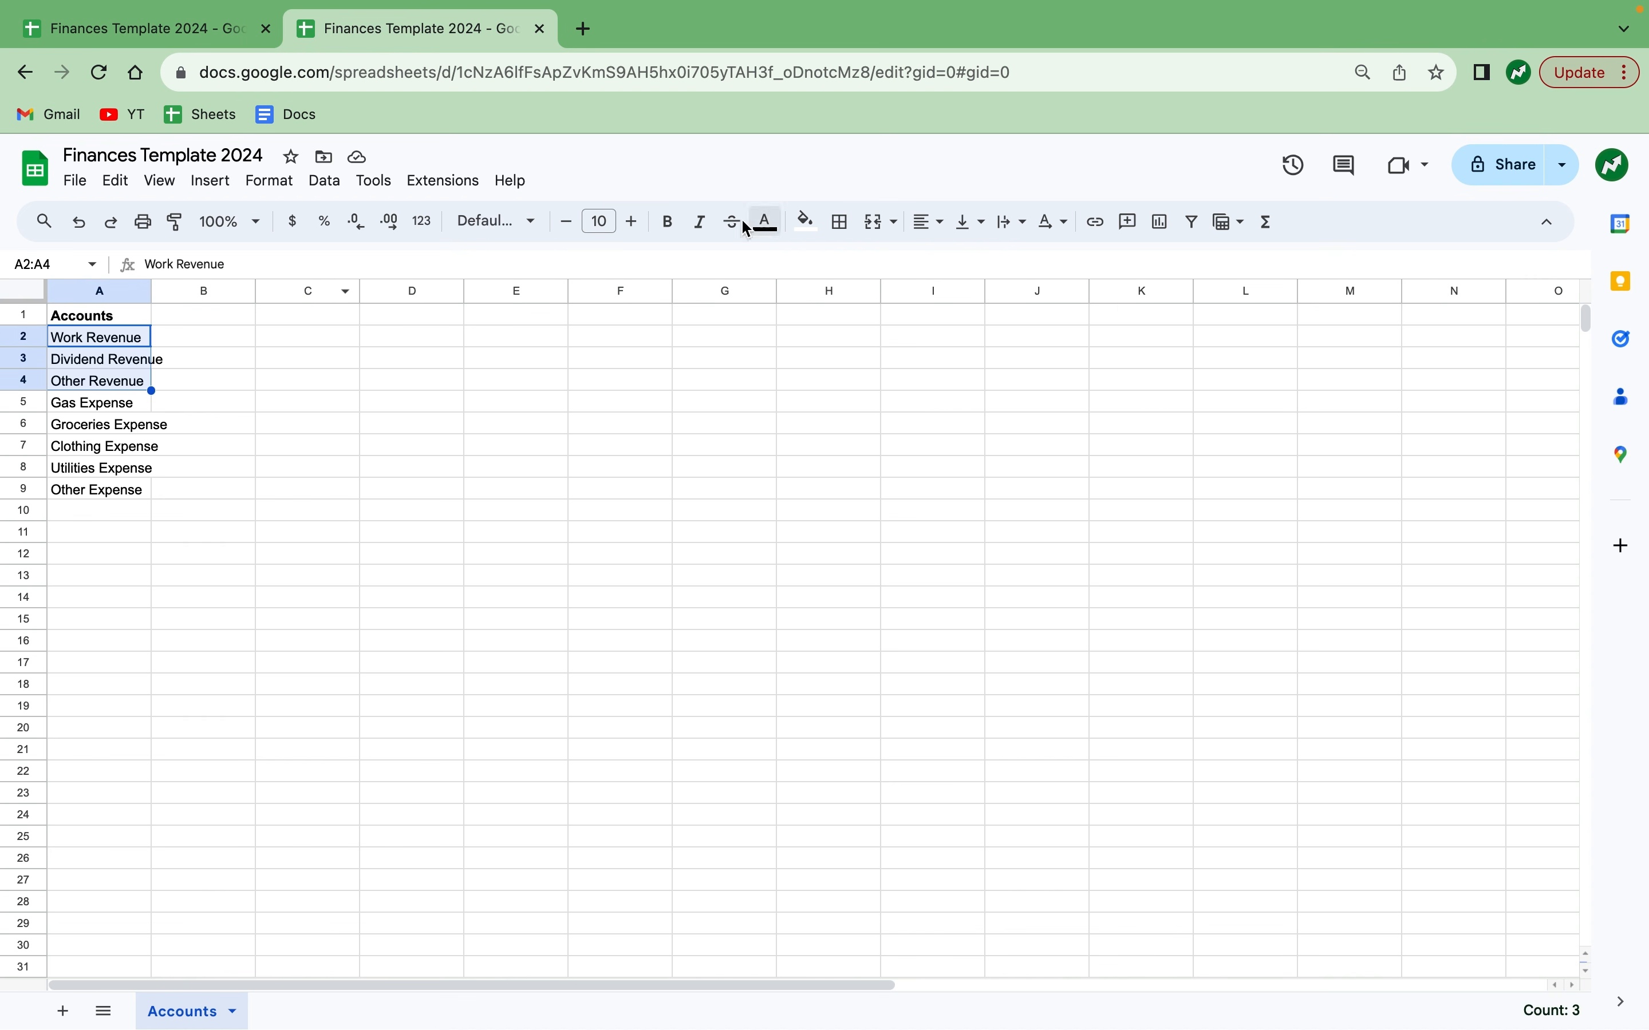
pyautogui.click(806, 222)
pyautogui.click(978, 364)
pyautogui.moveTo(142, 412); pyautogui.dragTo(129, 490)
pyautogui.click(800, 232)
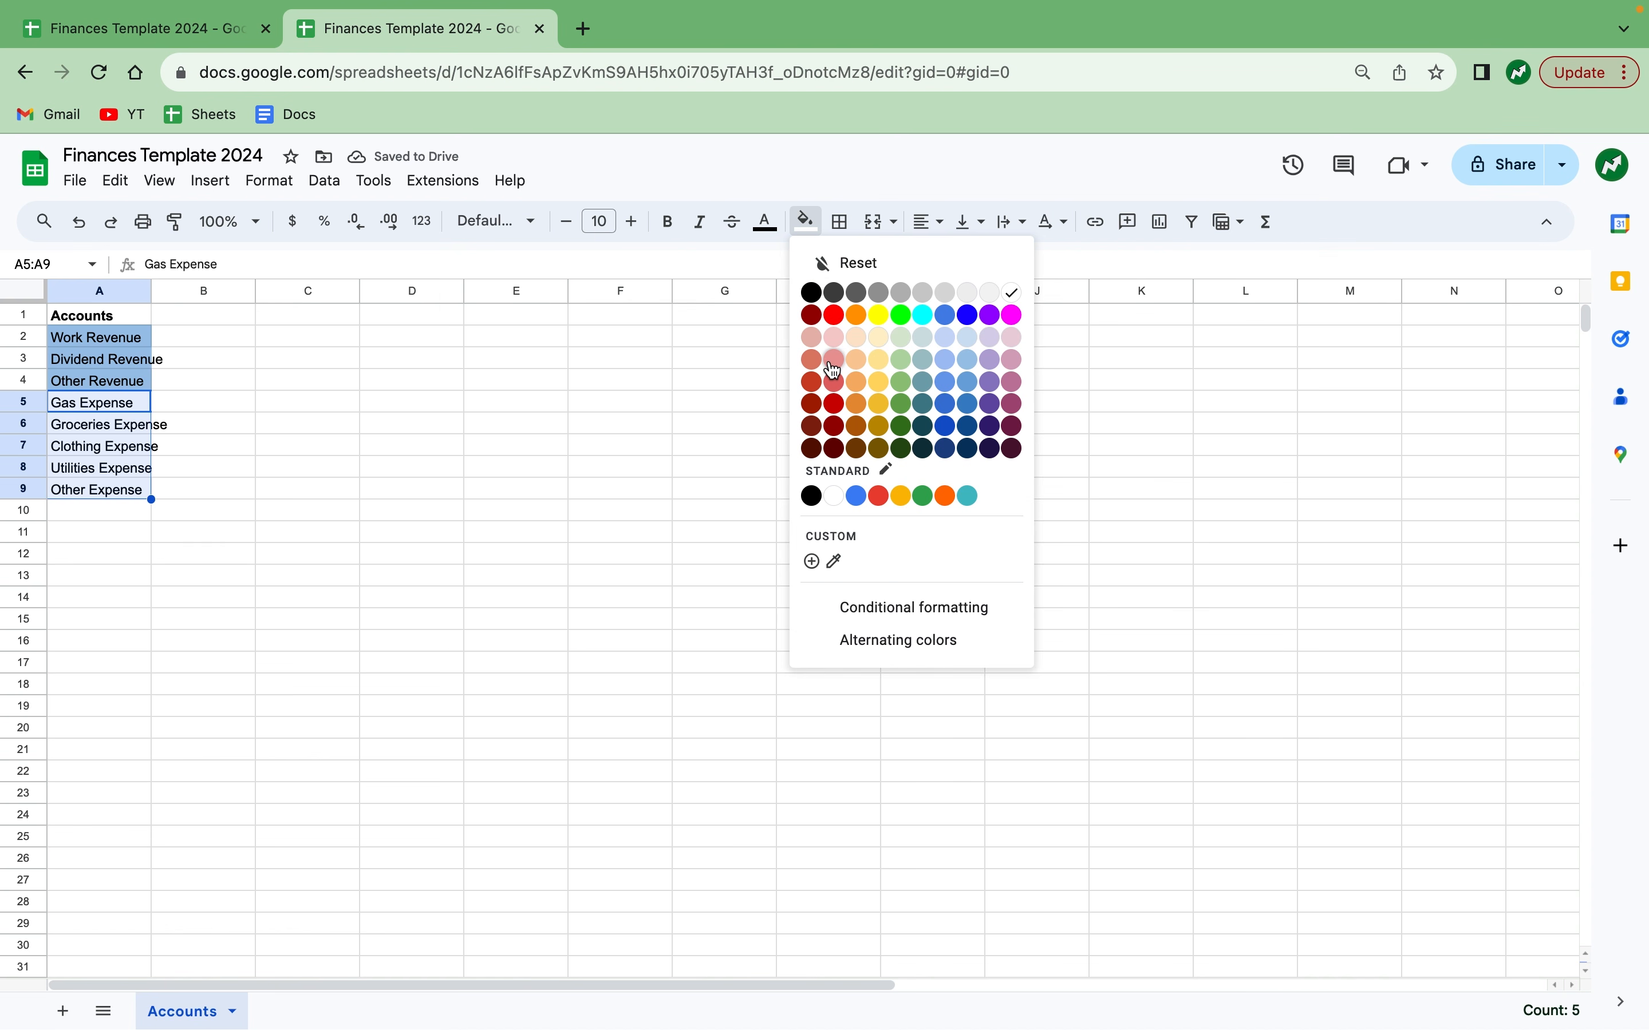
pyautogui.click(834, 370)
# Fill the Accounts heading in cell A1 with gray.
pyautogui.hotkey('ctrl', 'Home')
pyautogui.click(806, 222)
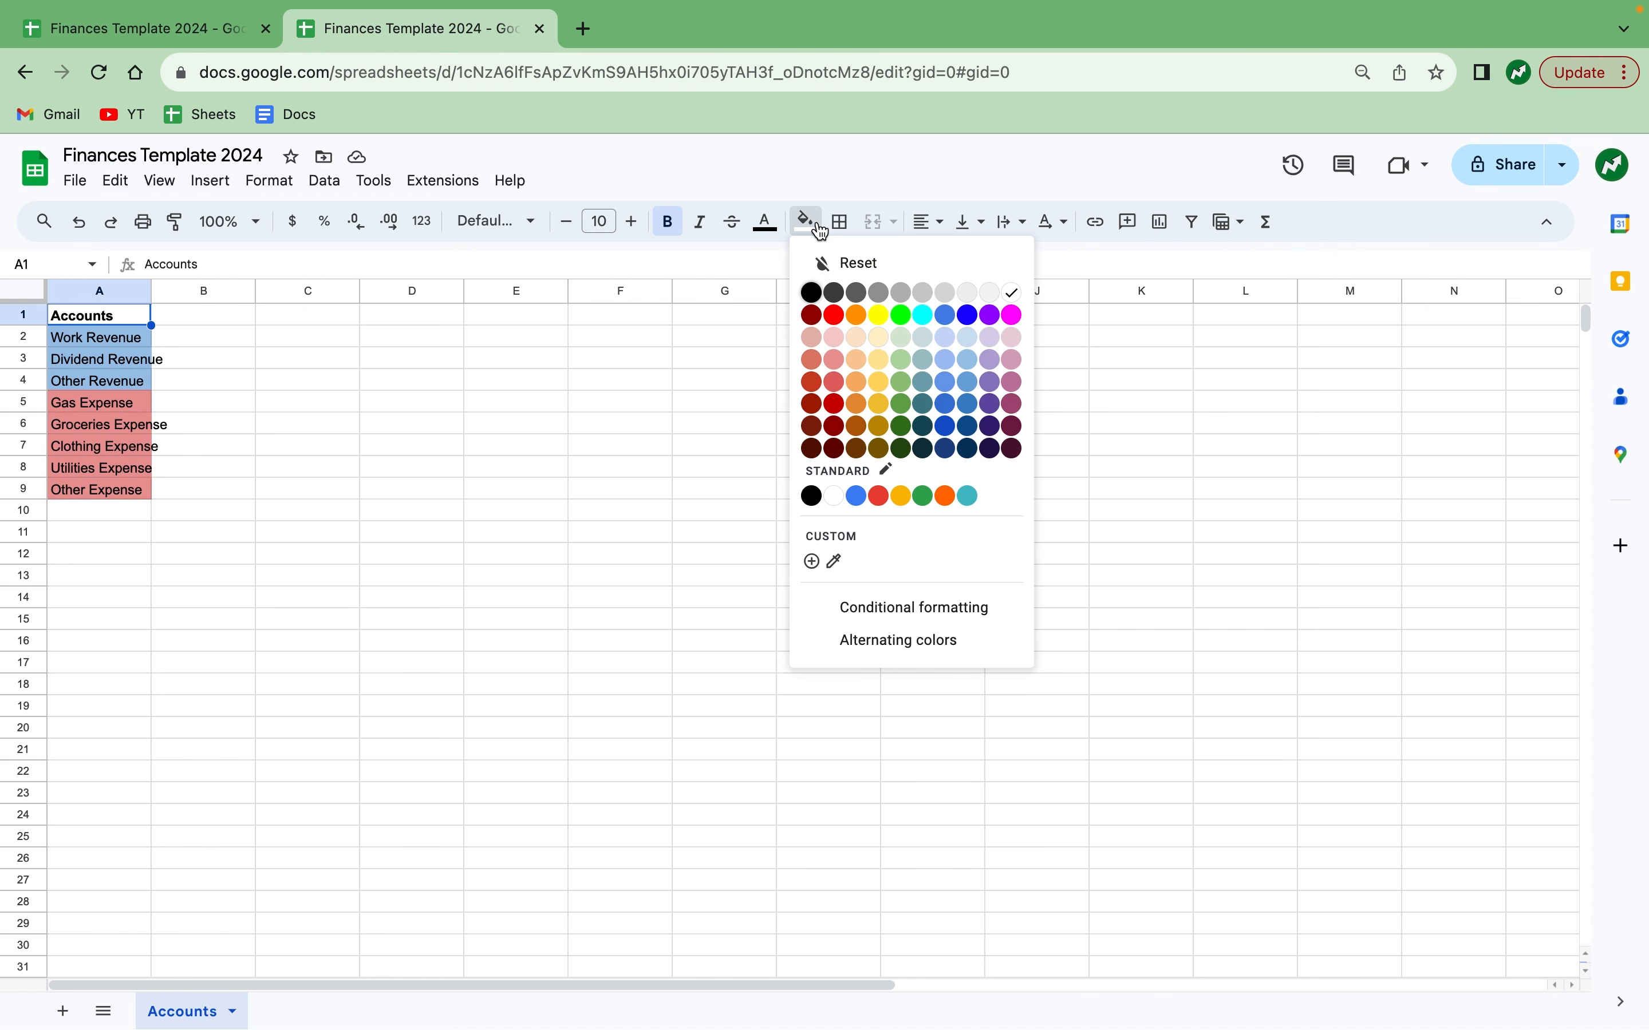
pyautogui.click(921, 300)
pyautogui.click(412, 379)
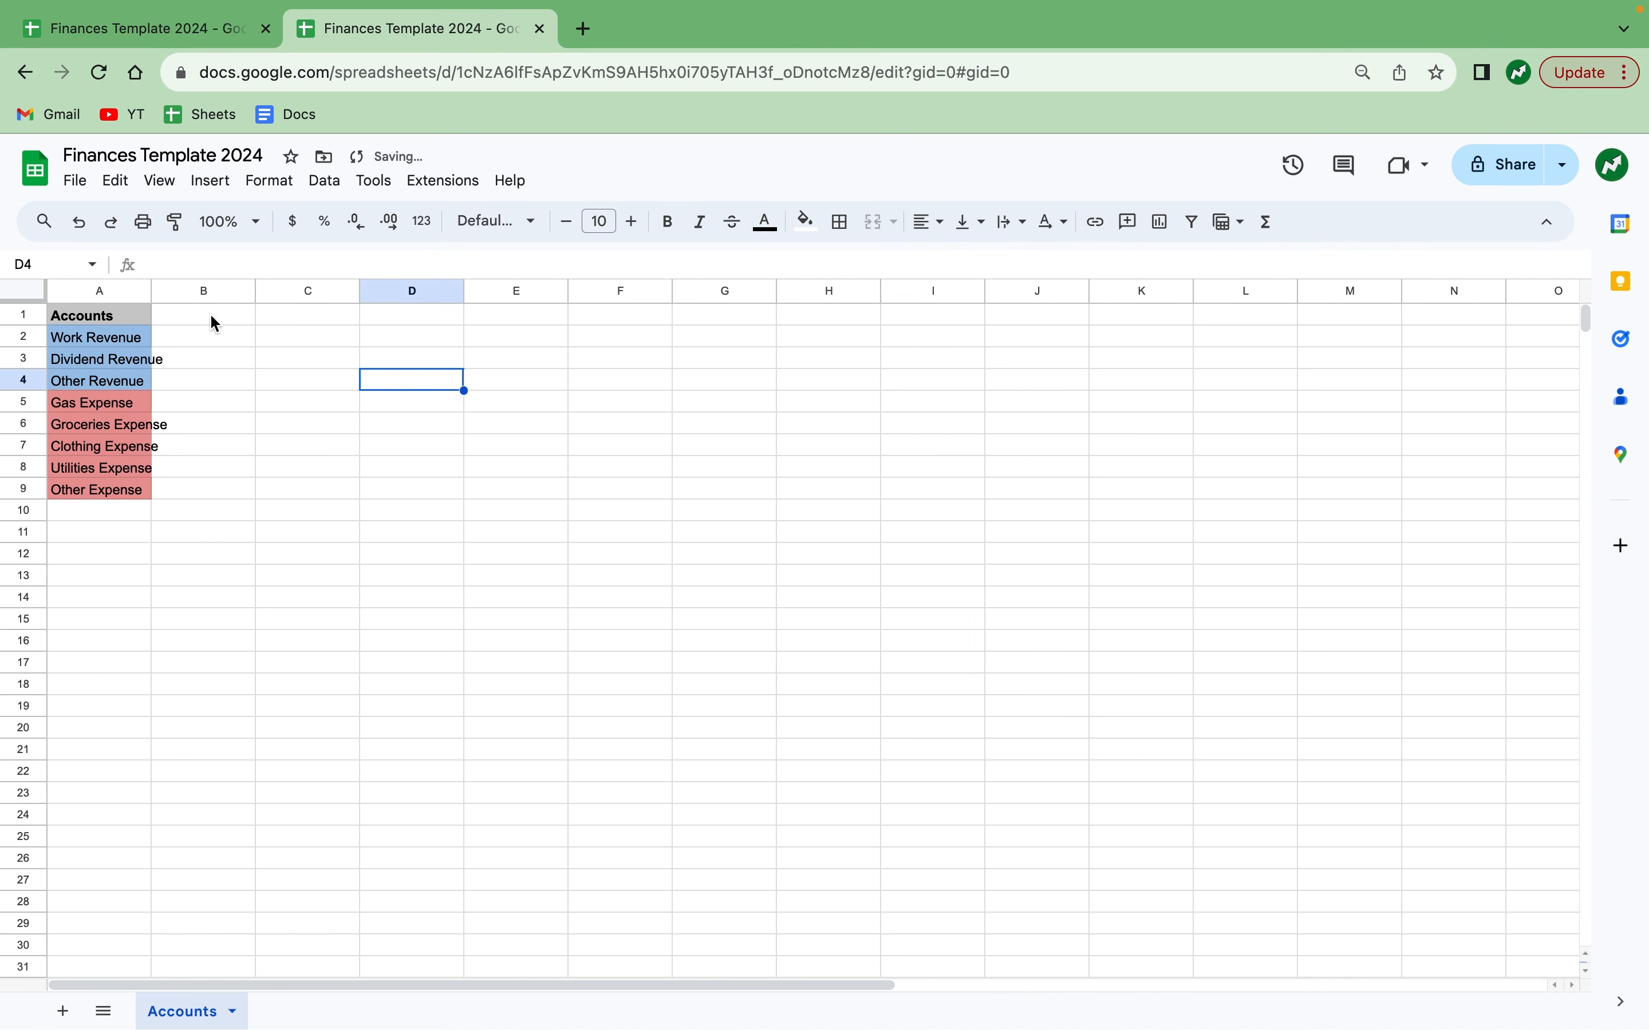
# Set the whole sheet's font to Montserrat and fit column A's width to its text.
pyautogui.doubleClick(151, 291)
pyautogui.click(240, 379)
pyautogui.click(37, 292)
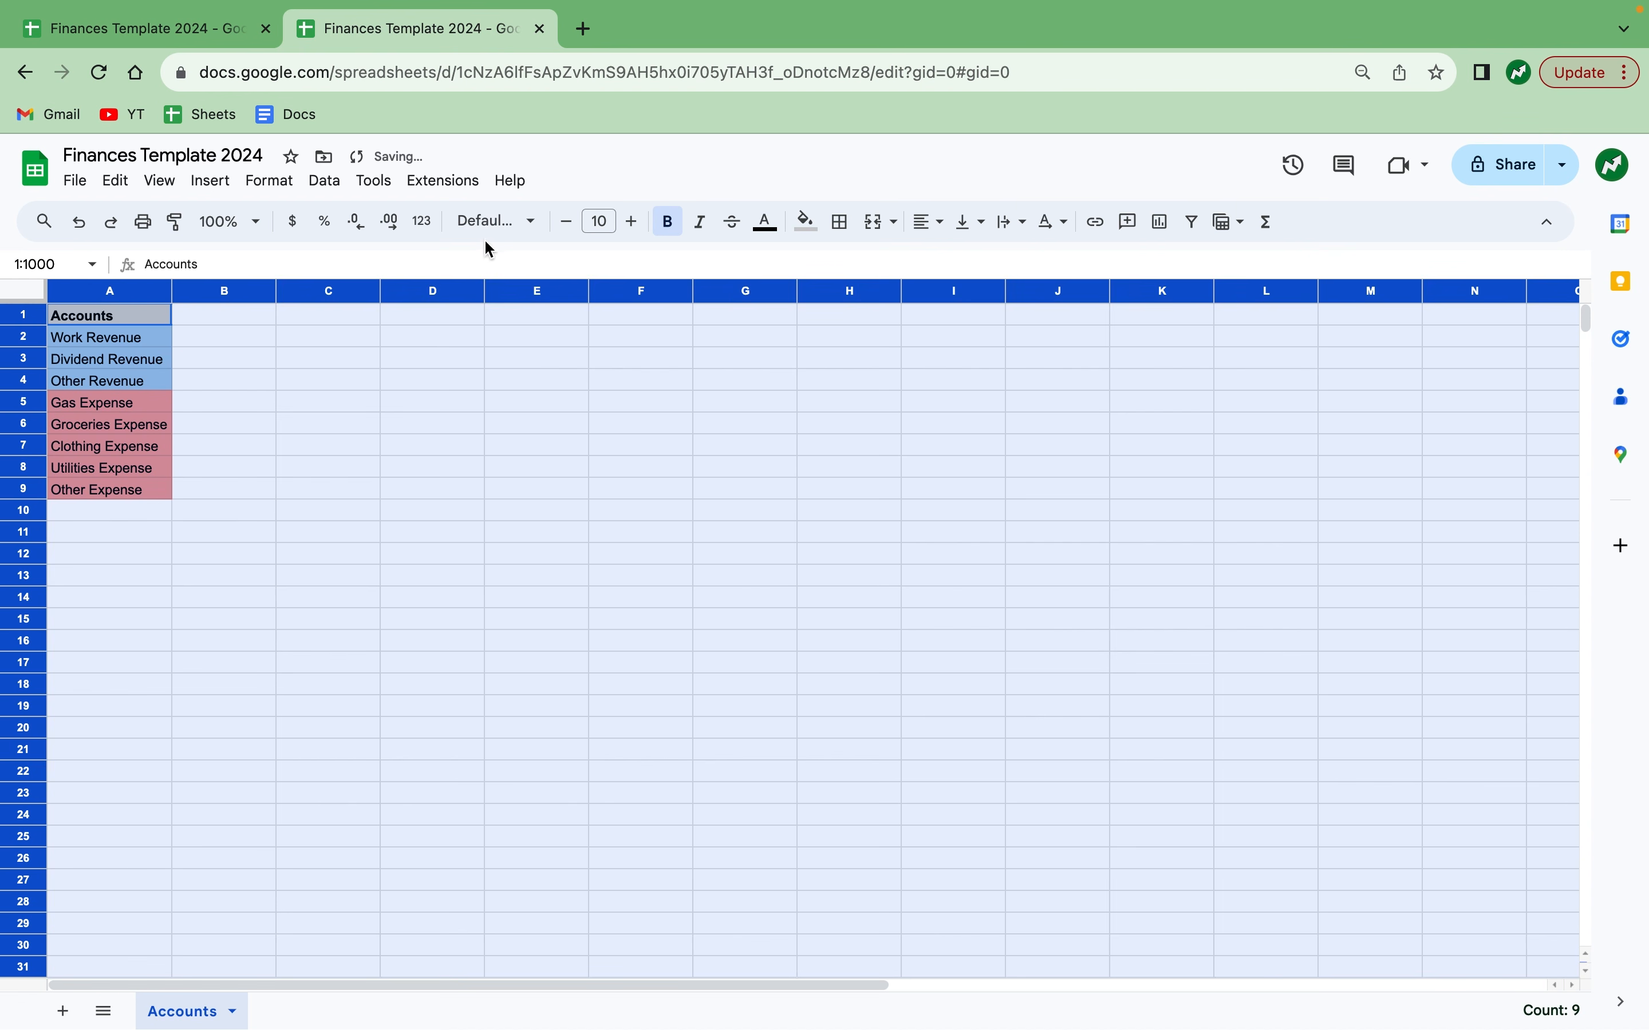
pyautogui.click(522, 227)
pyautogui.click(593, 464)
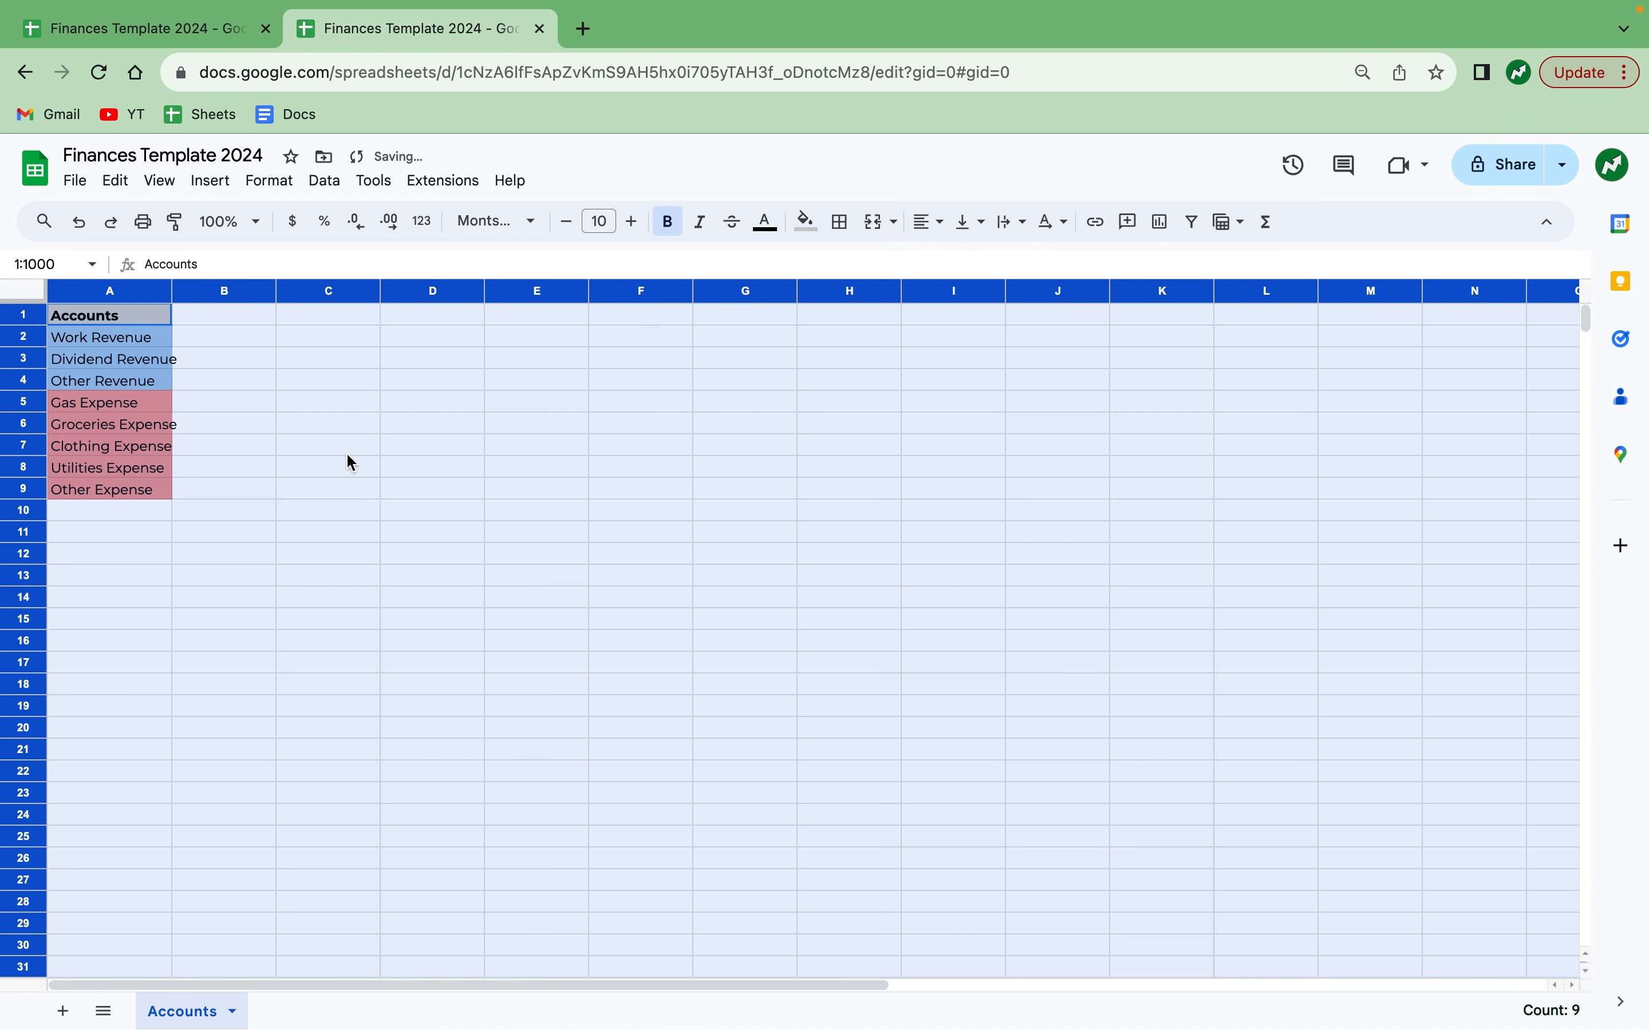
pyautogui.click(303, 405)
pyautogui.doubleClick(173, 297)
# Apply all borders to the accounts list in A1:A9.
pyautogui.moveTo(167, 315); pyautogui.dragTo(169, 490)
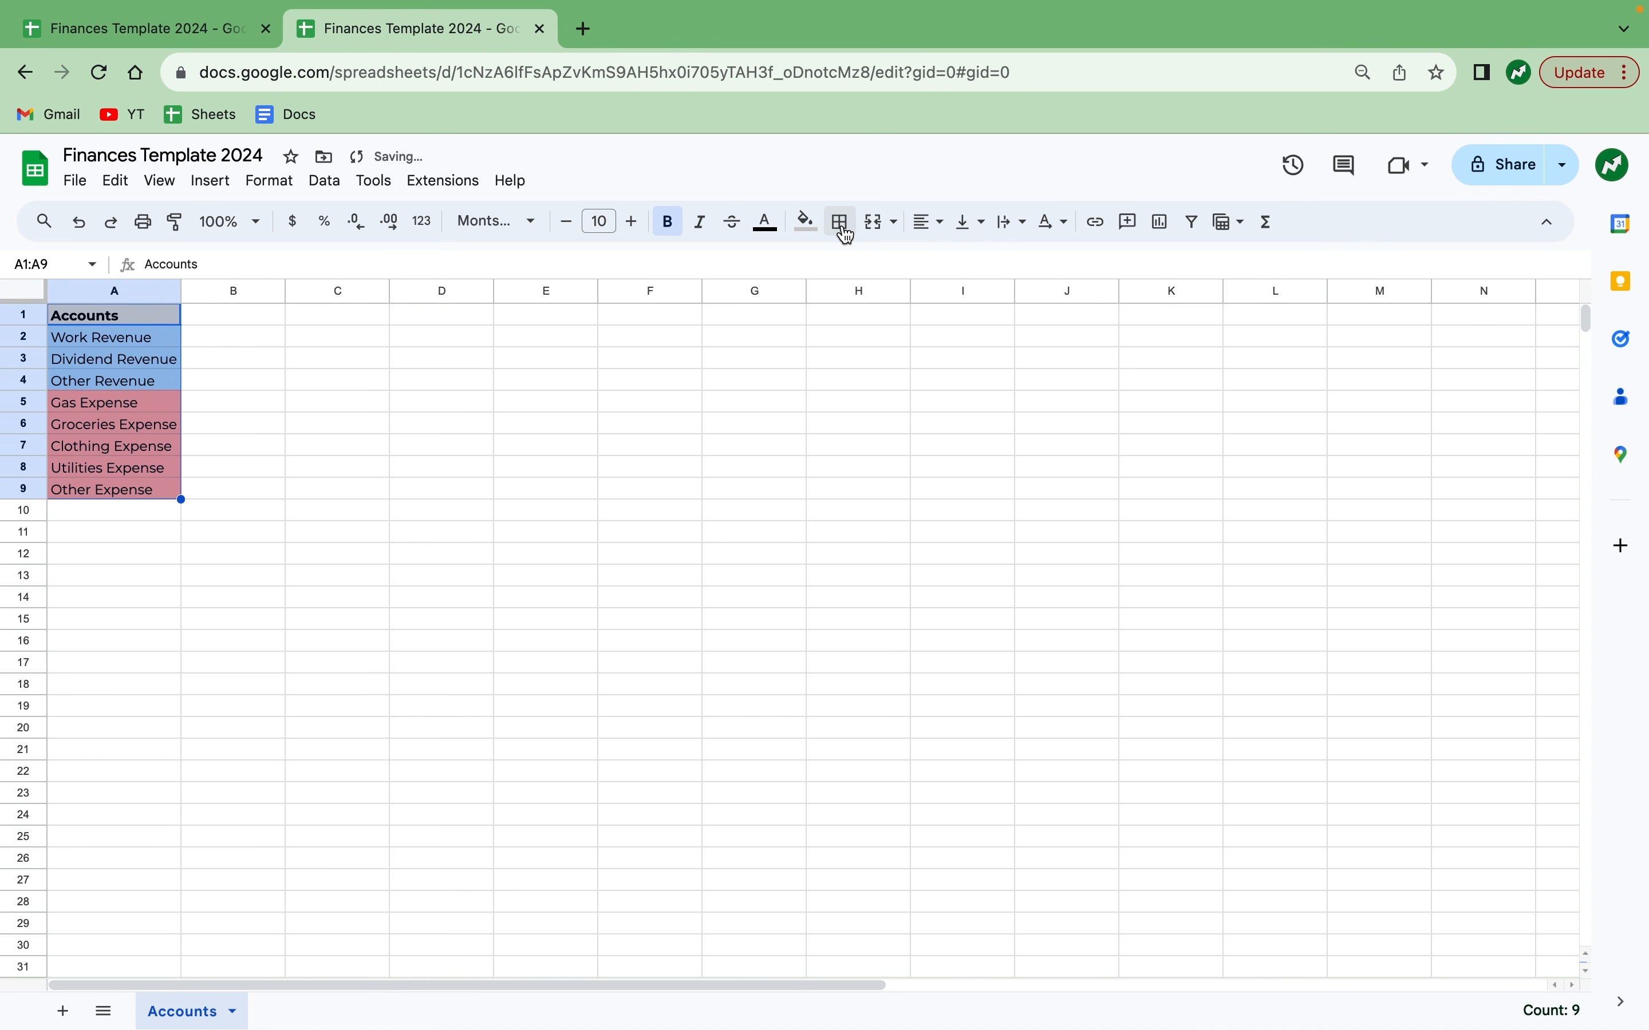
pyautogui.click(842, 222)
pyautogui.click(850, 265)
pyautogui.click(612, 390)
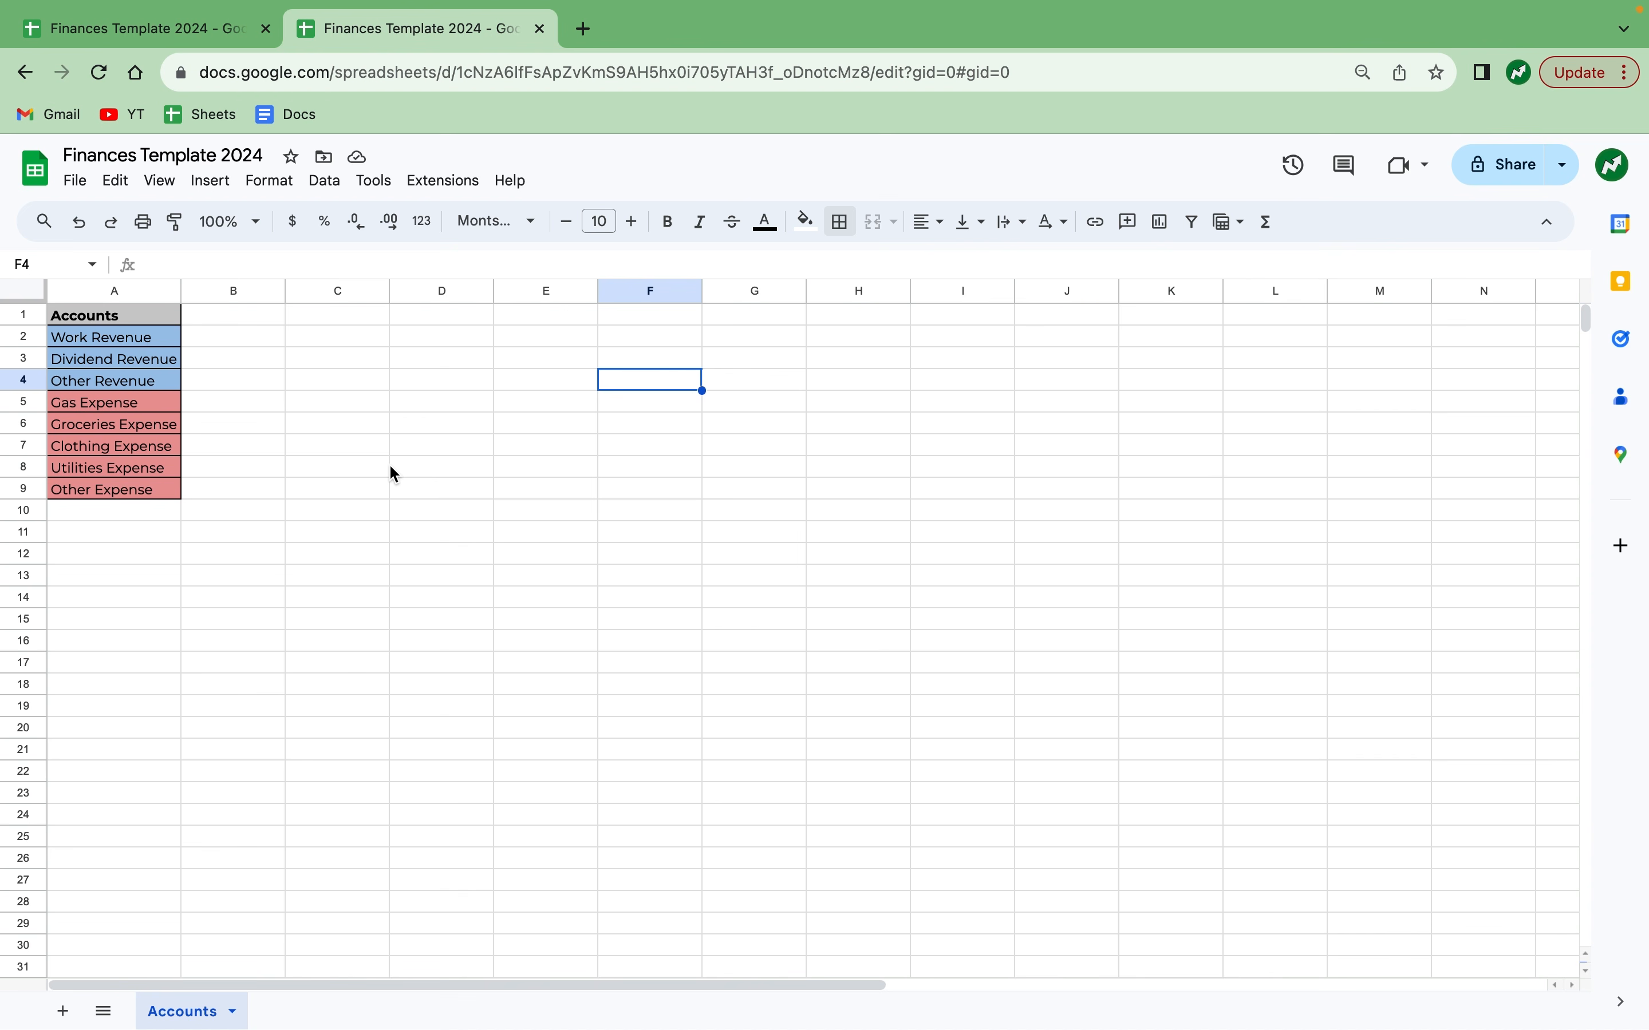
# Insert one row above the Groceries Expense row, and undo that insertion.
pyautogui.click(25, 424)
pyautogui.rightClick(25, 424)
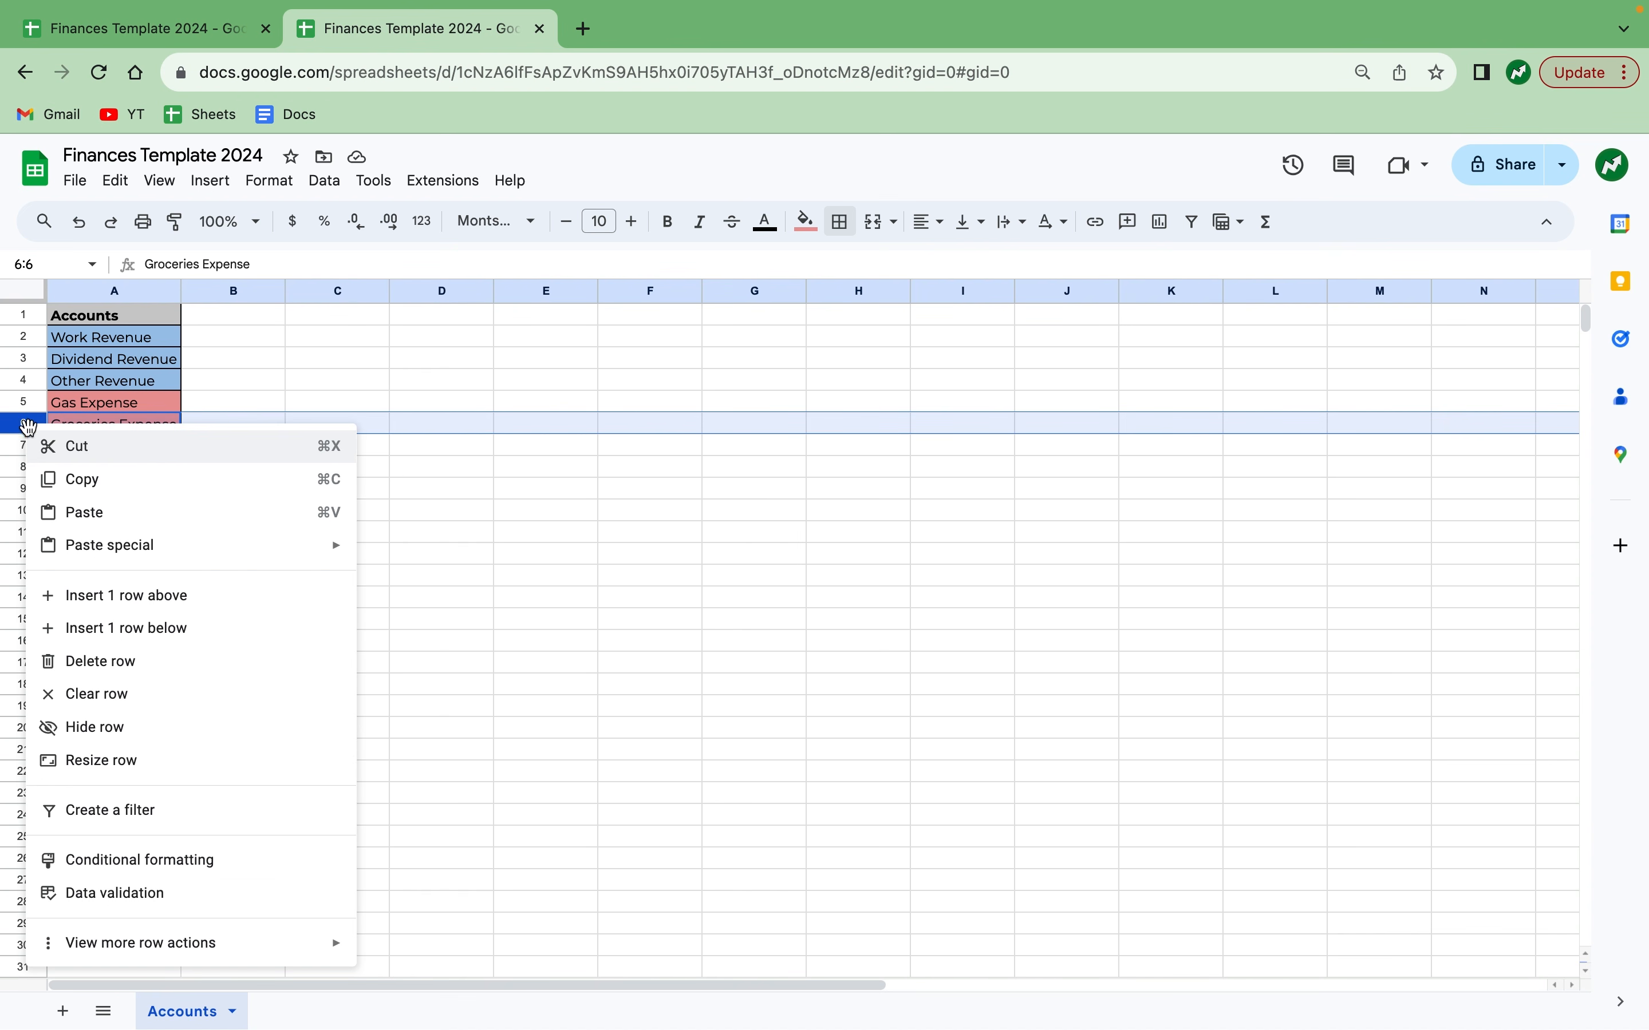
pyautogui.click(133, 596)
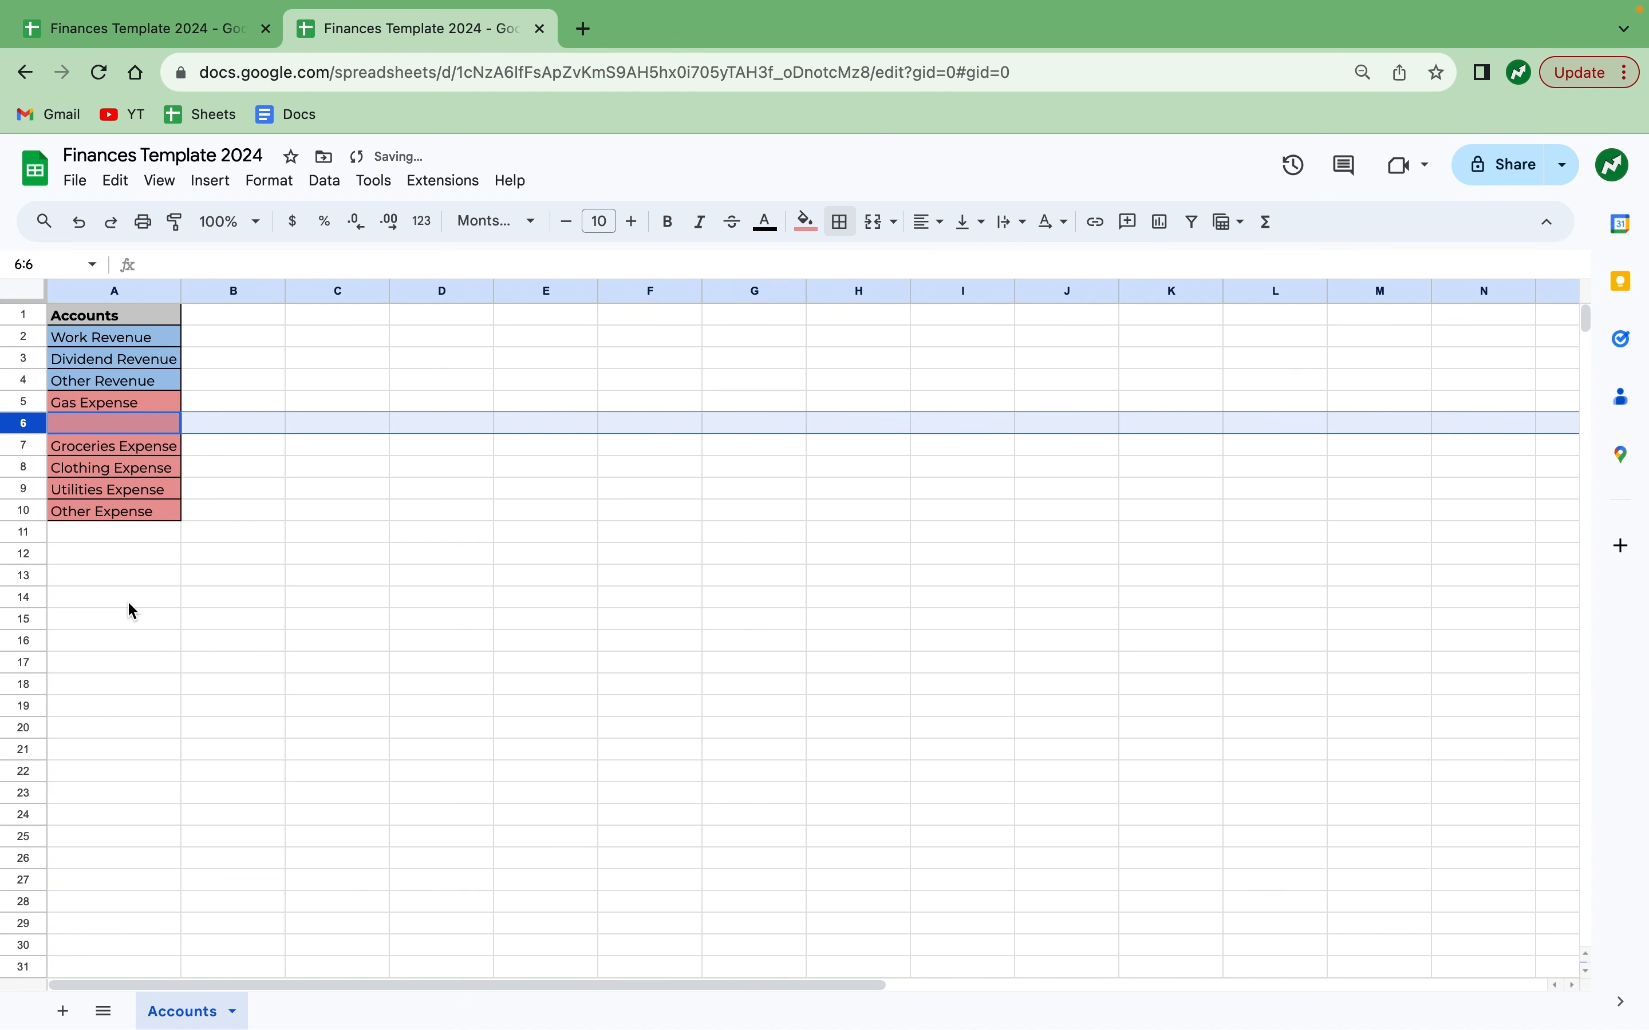
pyautogui.click(81, 236)
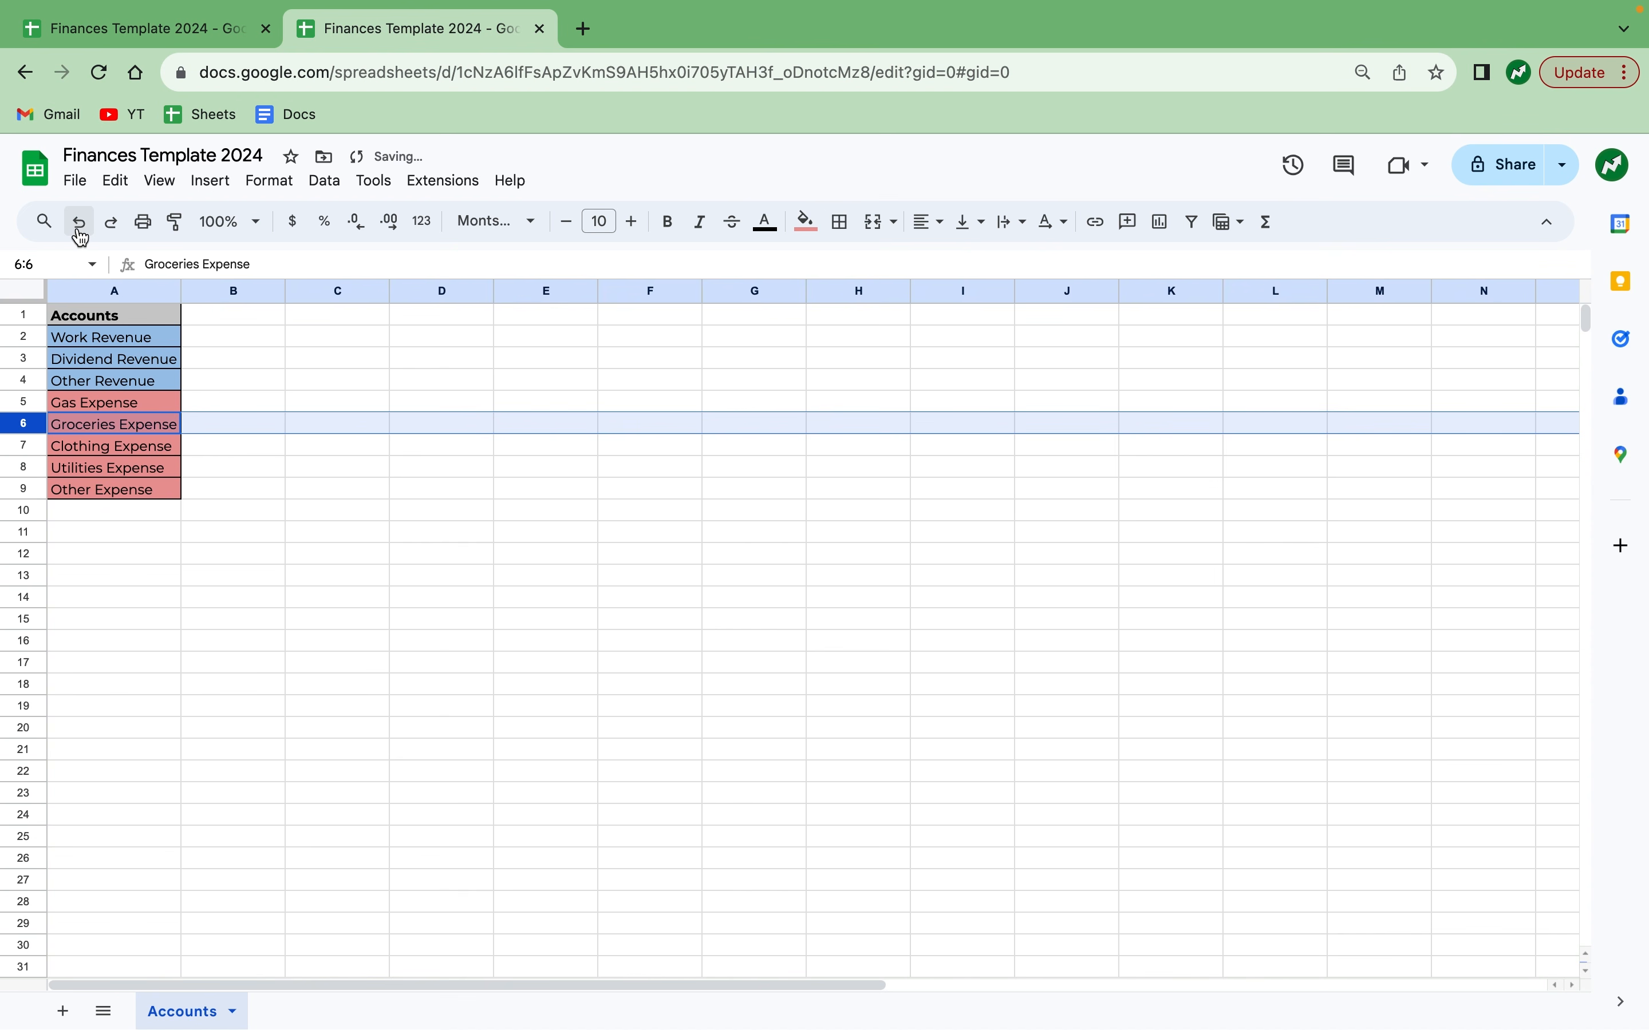
pyautogui.click(217, 598)
# Add a new sheet and name it Journal.
pyautogui.click(62, 1012)
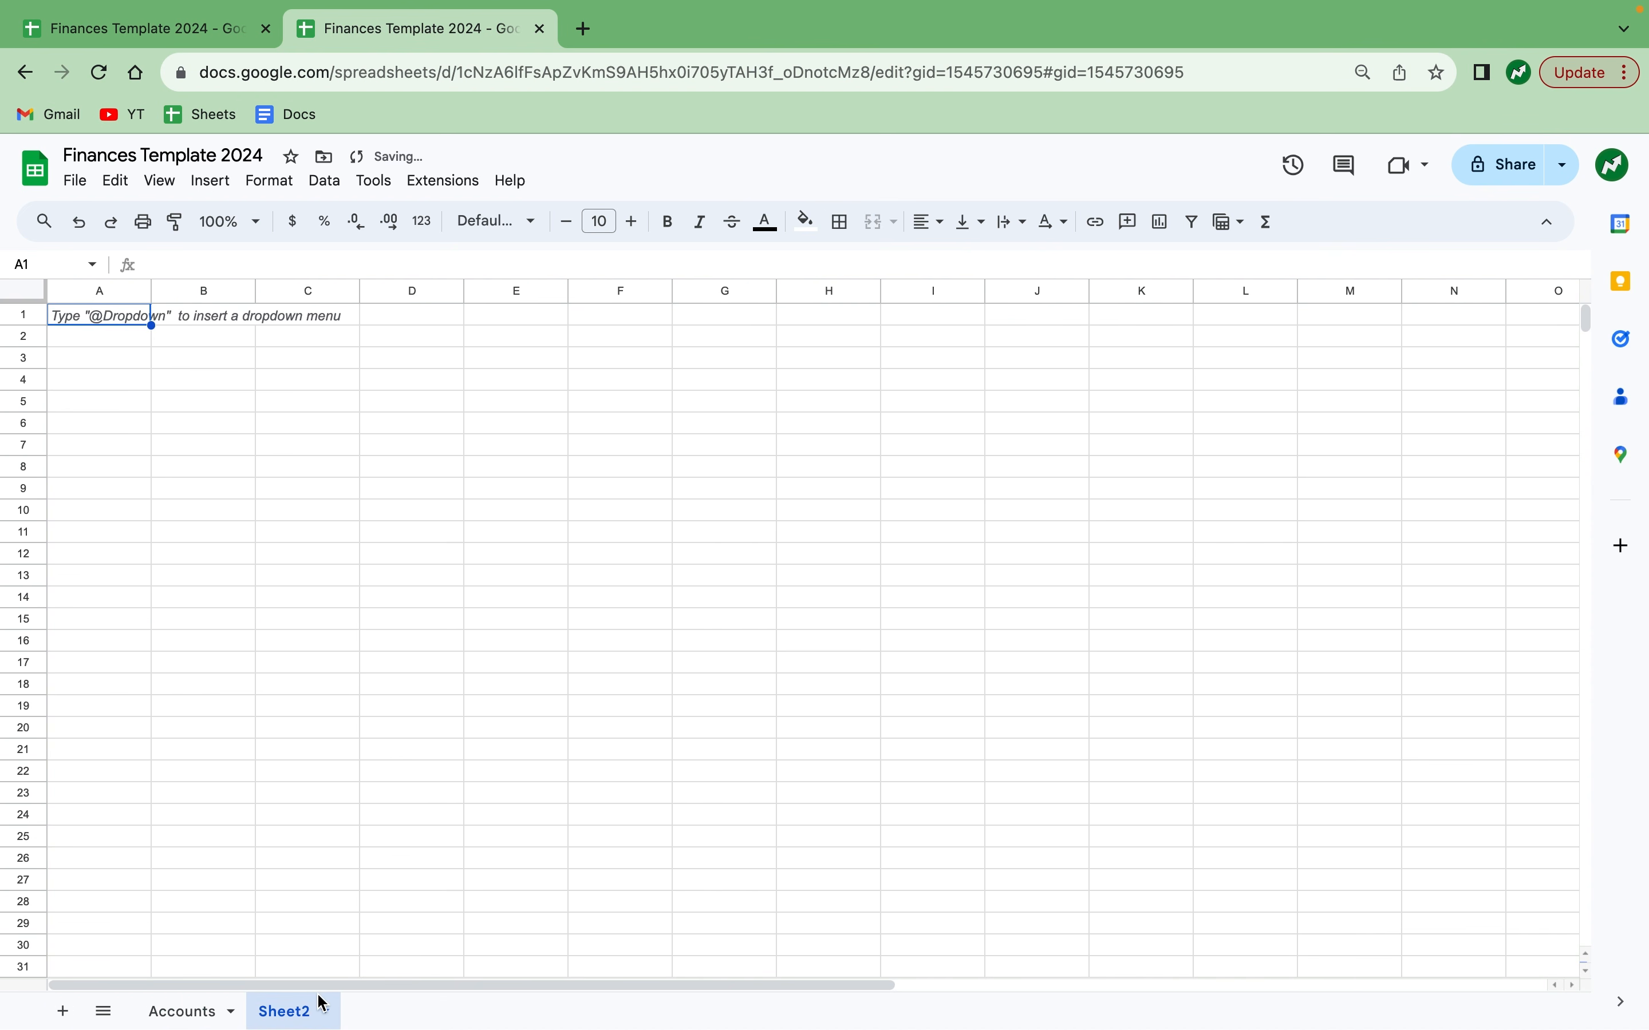
pyautogui.click(325, 1012)
pyautogui.click(344, 763)
pyautogui.write('Journal')
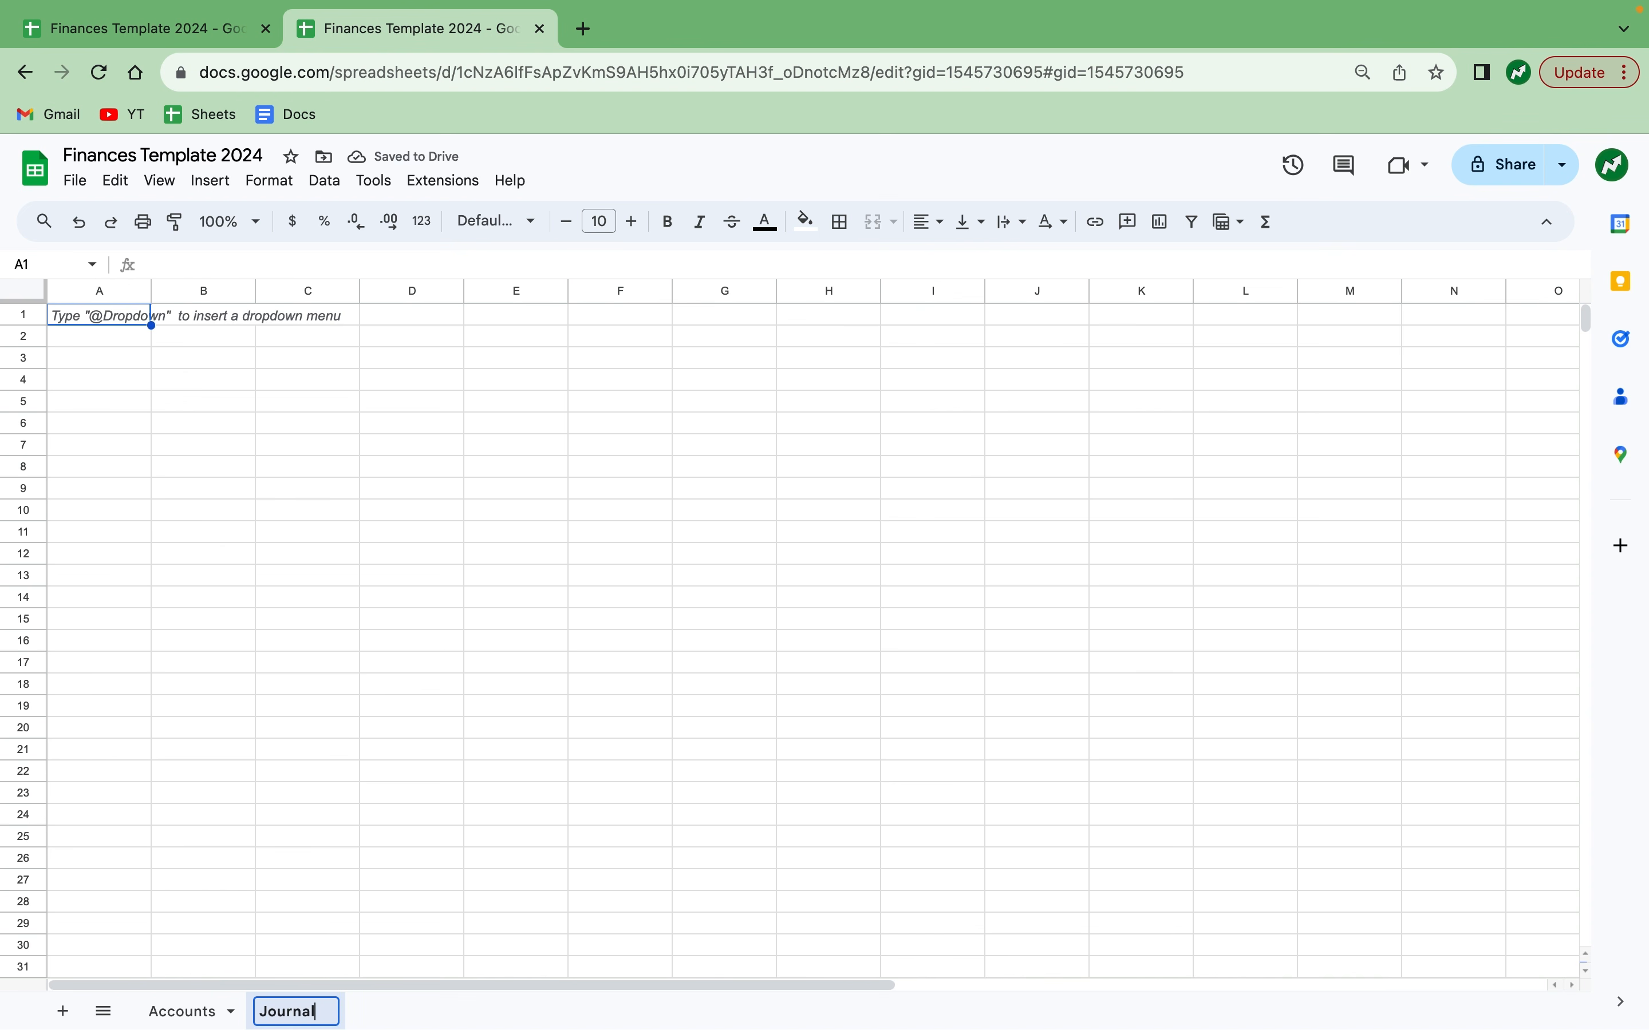
# Enter the column headings Date, Account, Amount and Notes in cells A2 to D2 of the Journal sheet.
pyautogui.click(117, 340)
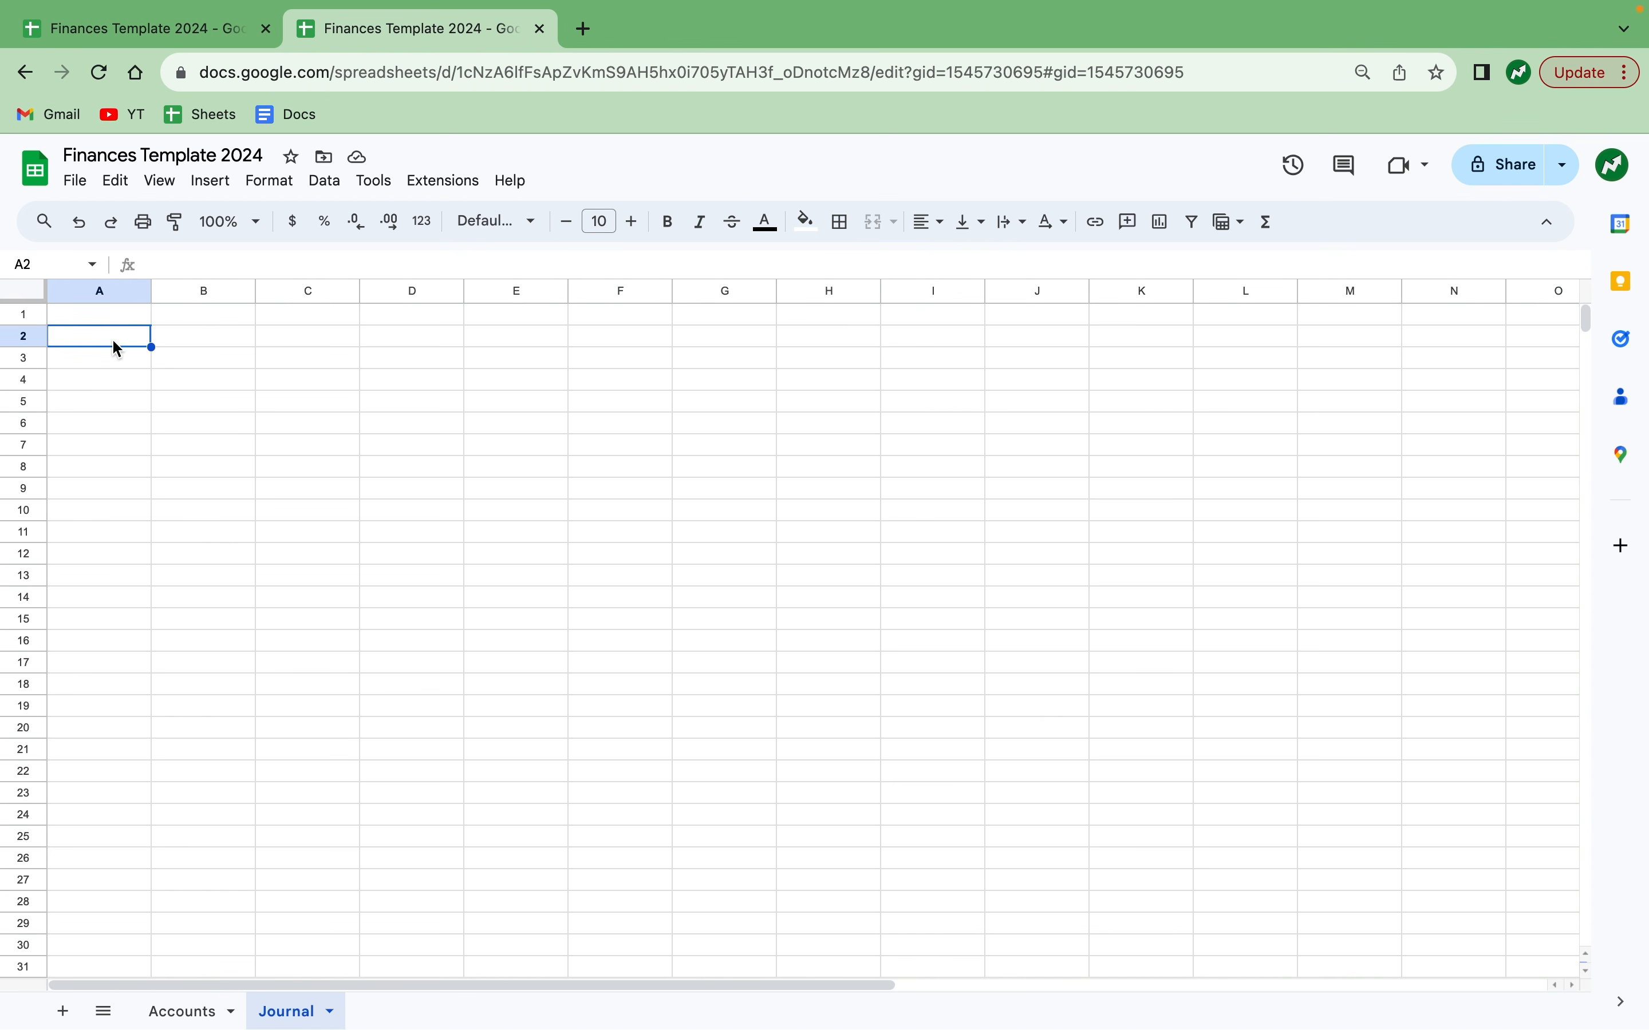
pyautogui.write('Date')
pyautogui.press('Tab')
pyautogui.write('Account')
pyautogui.press('Tab')
pyautogui.write('Amount')
pyautogui.press('Tab')
pyautogui.write('Note')
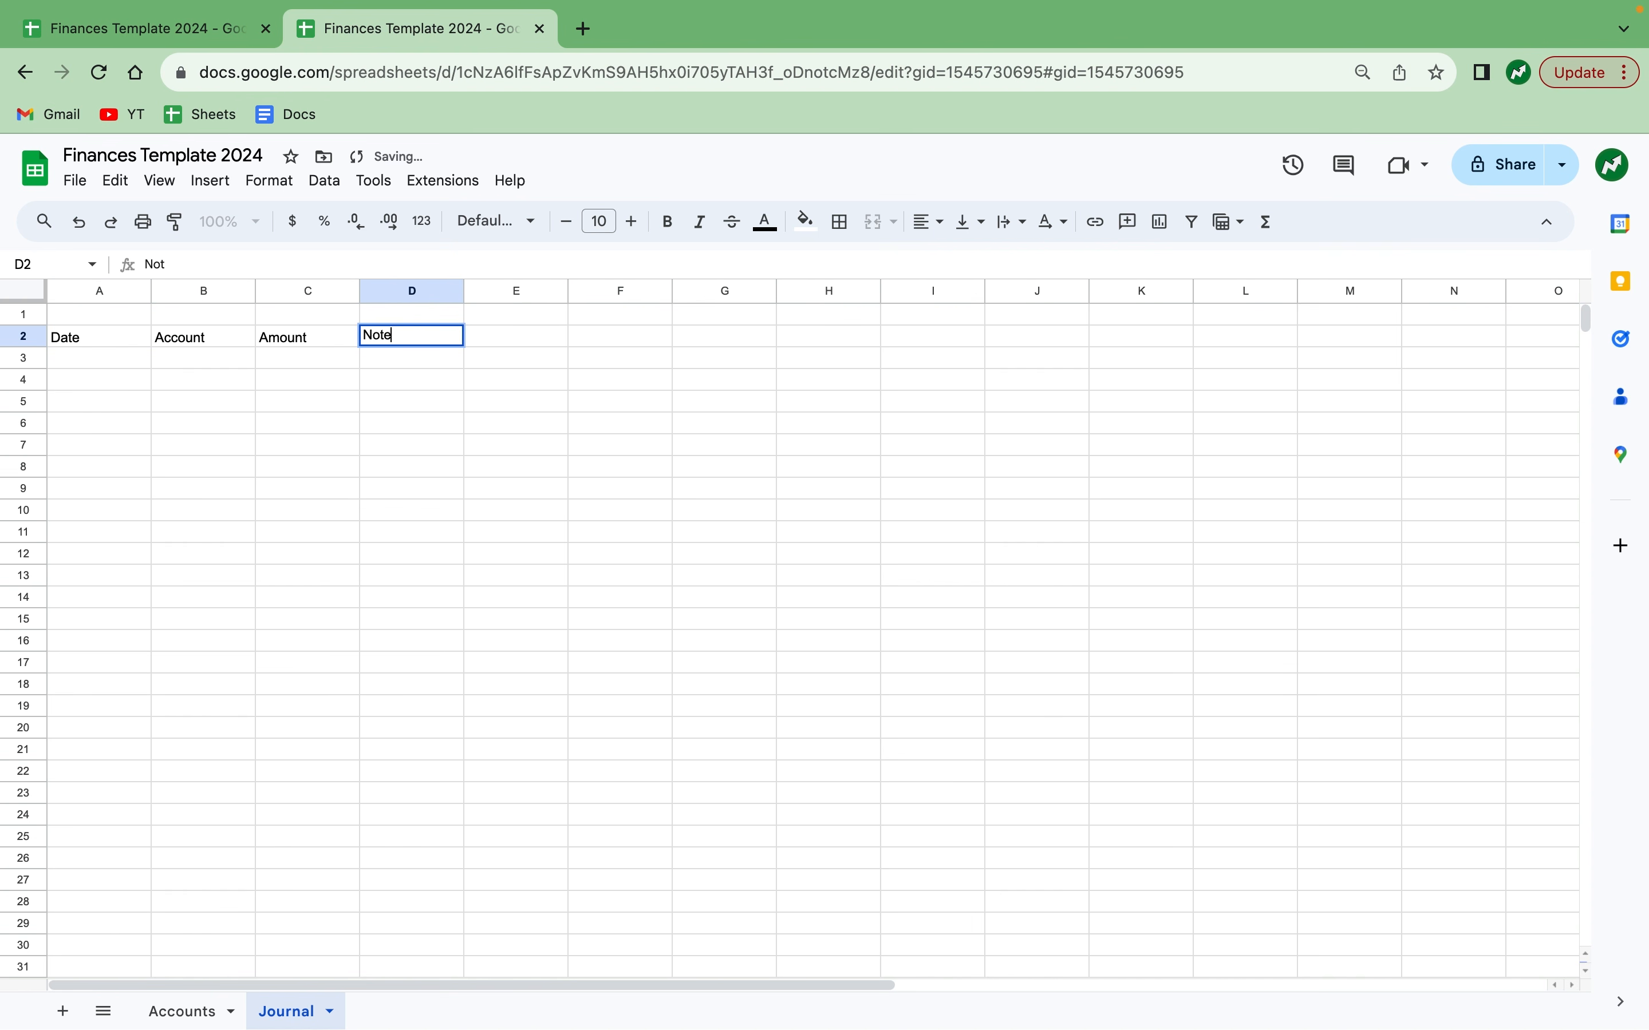
pyautogui.press('Return')
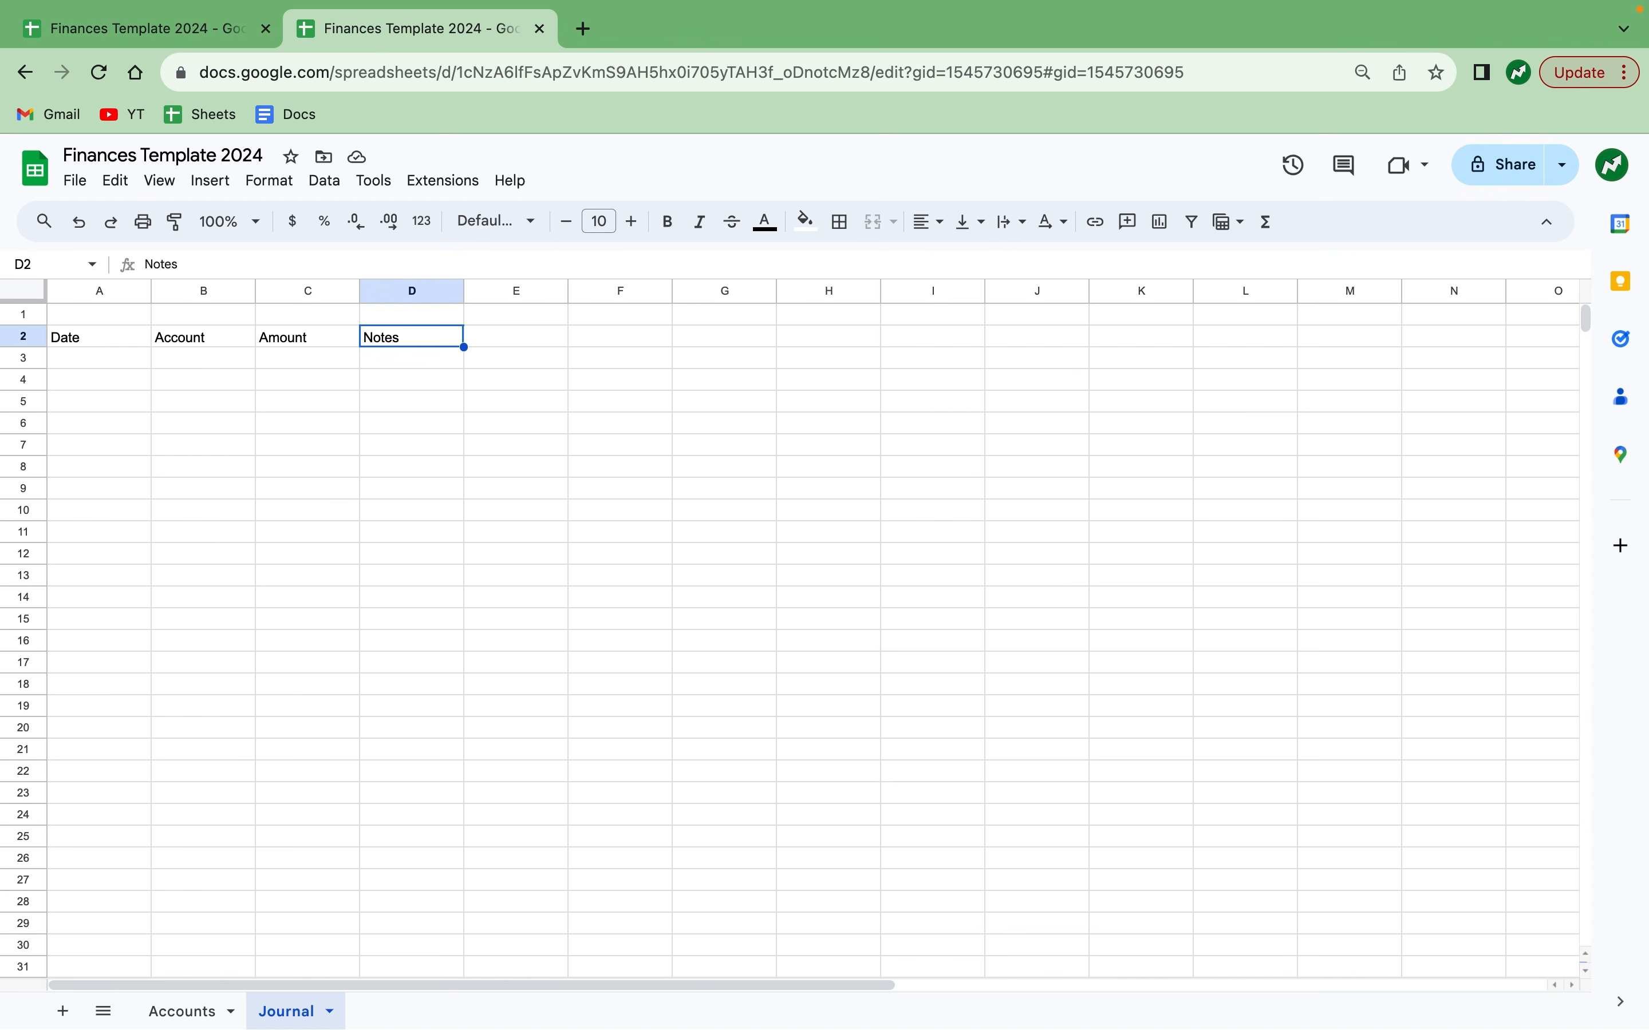
# Enter a sample journal entry in row 3 with date 1/1/2024, account Gas Expense, amount 50 and note Gas.
pyautogui.press('Down')
pyautogui.press('Left')
pyautogui.press('Left')
pyautogui.press('Left')
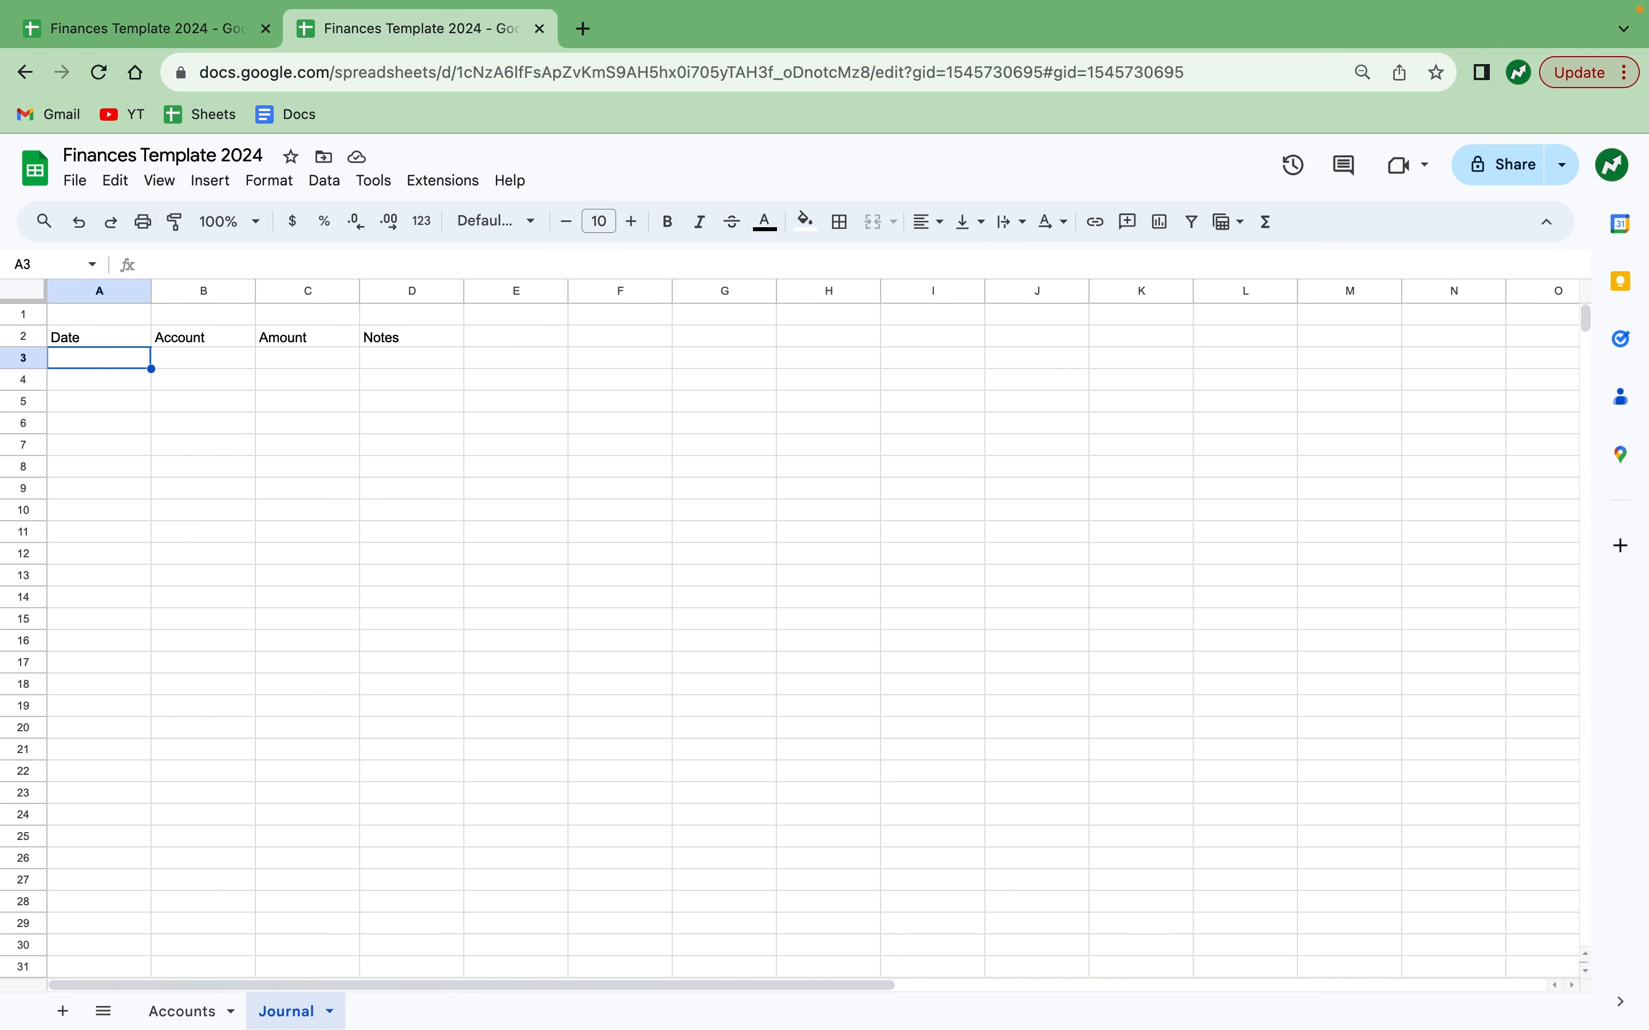
pyautogui.write('1/1/2024')
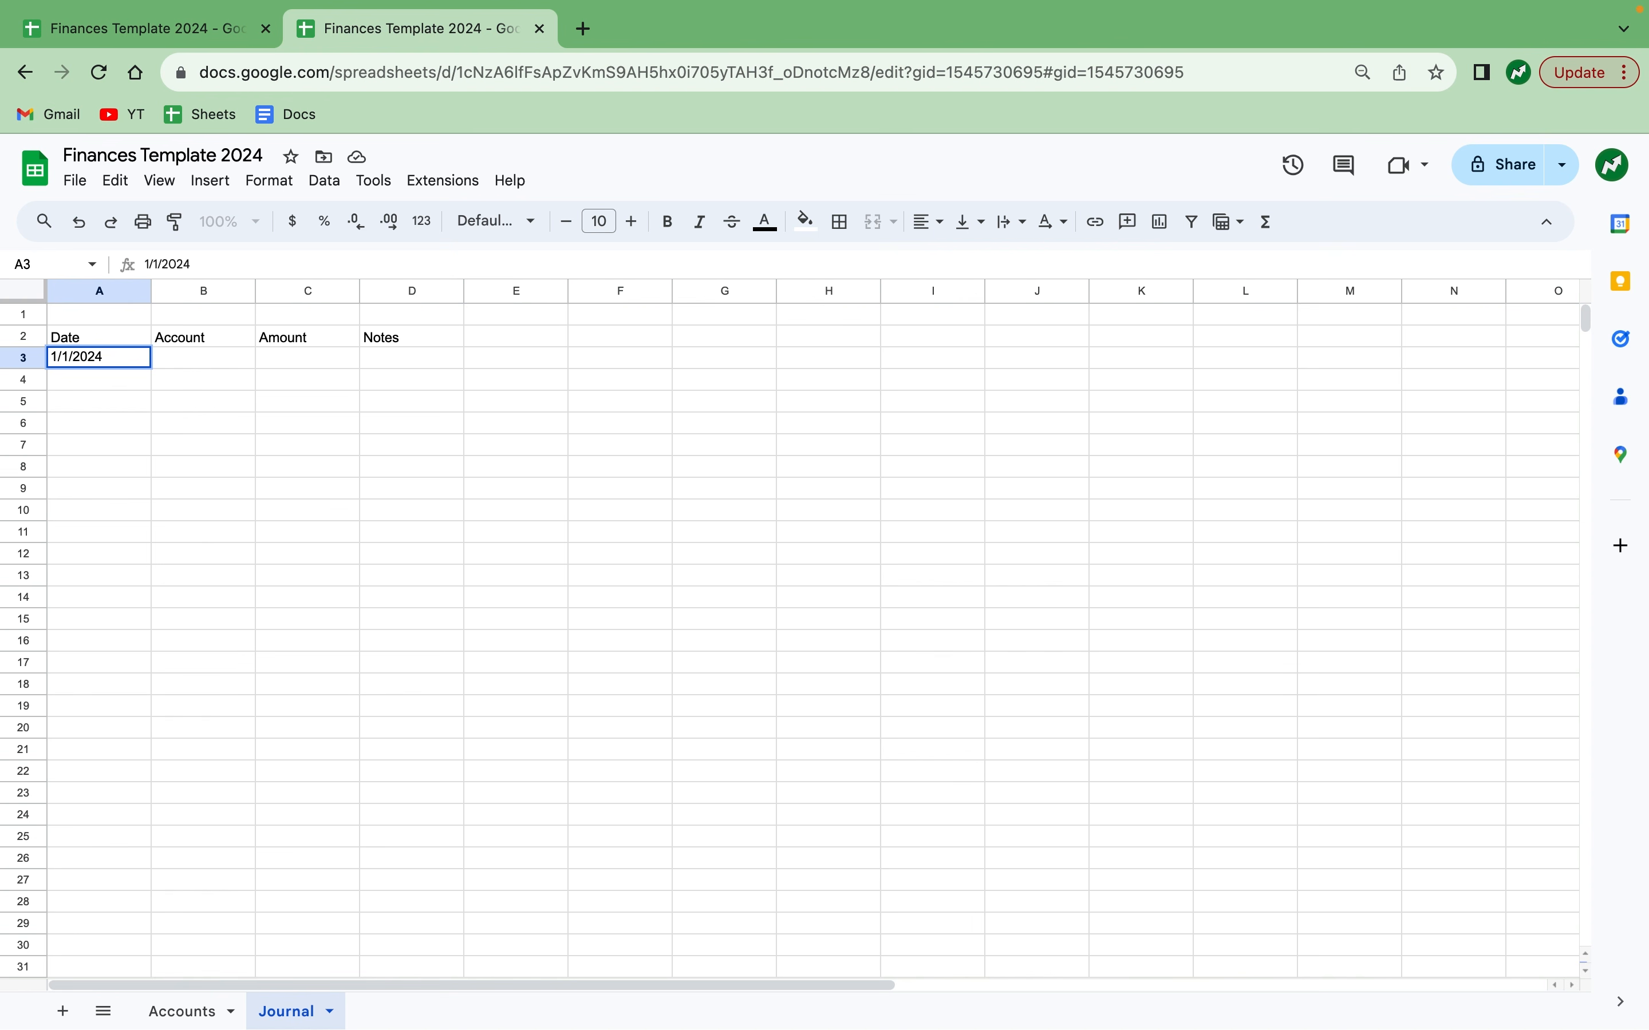
pyautogui.press('Tab')
pyautogui.write('Gas Expense')
pyautogui.press('Tab')
pyautogui.write('50')
pyautogui.press('Tab')
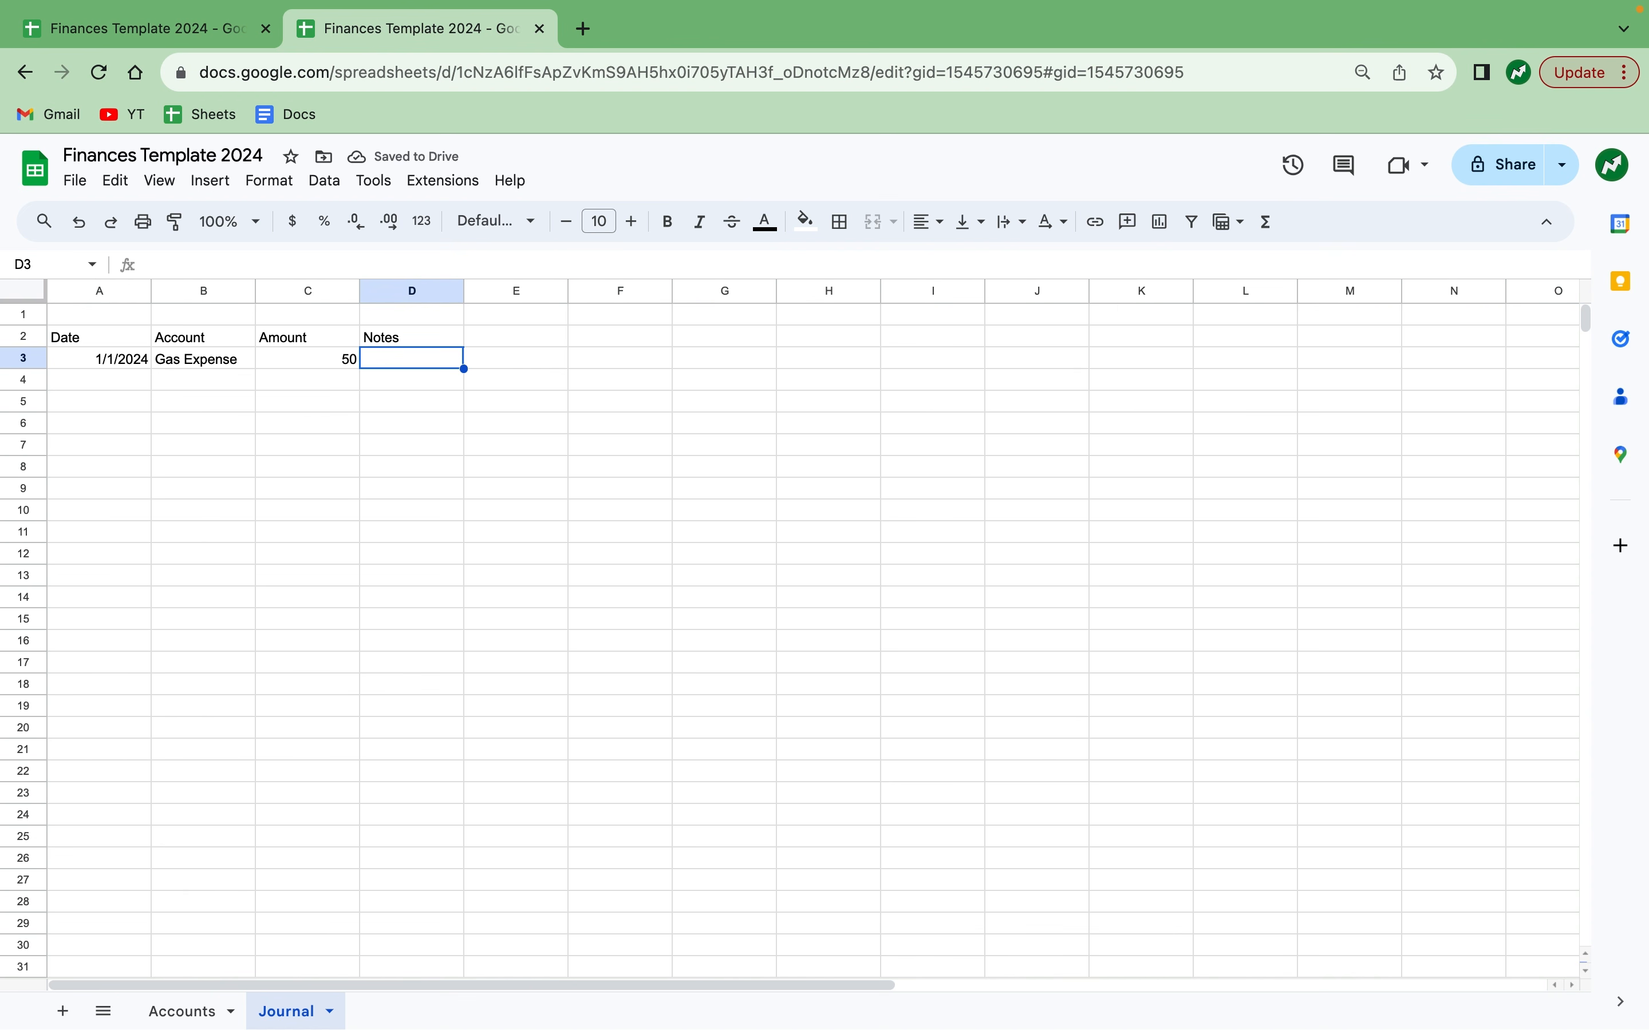
pyautogui.write('Gas')
pyautogui.click(307, 444)
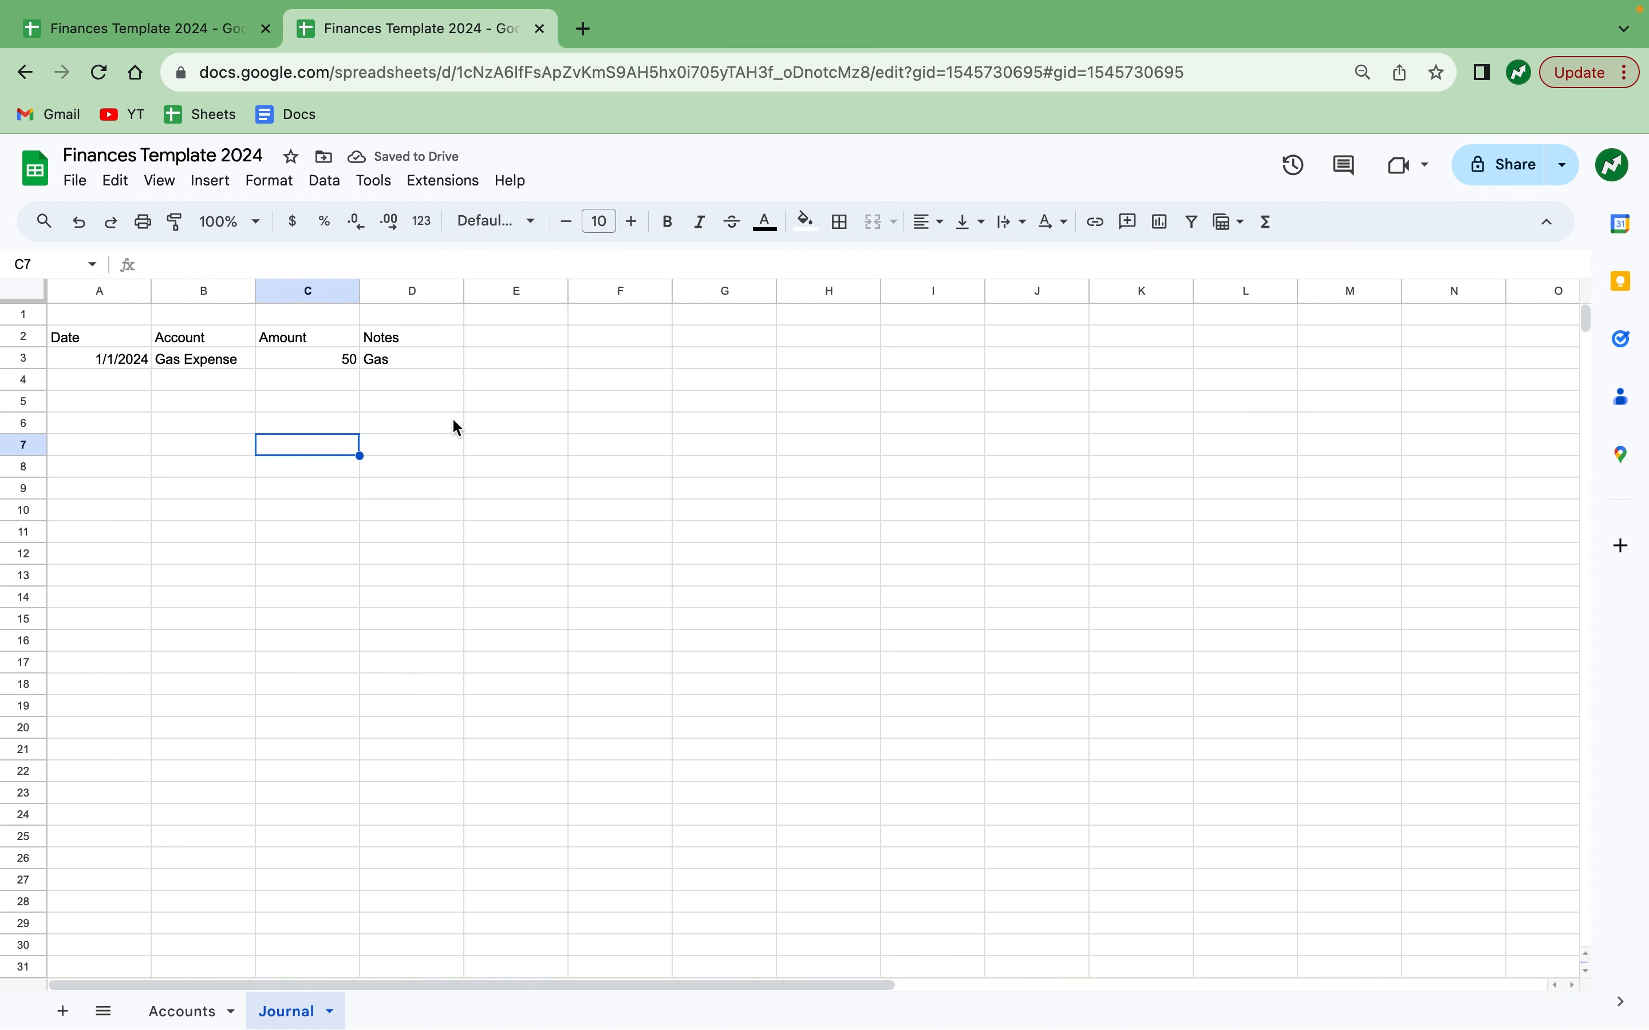
# Center the contents of column A and set its number format to Date.
pyautogui.click(100, 294)
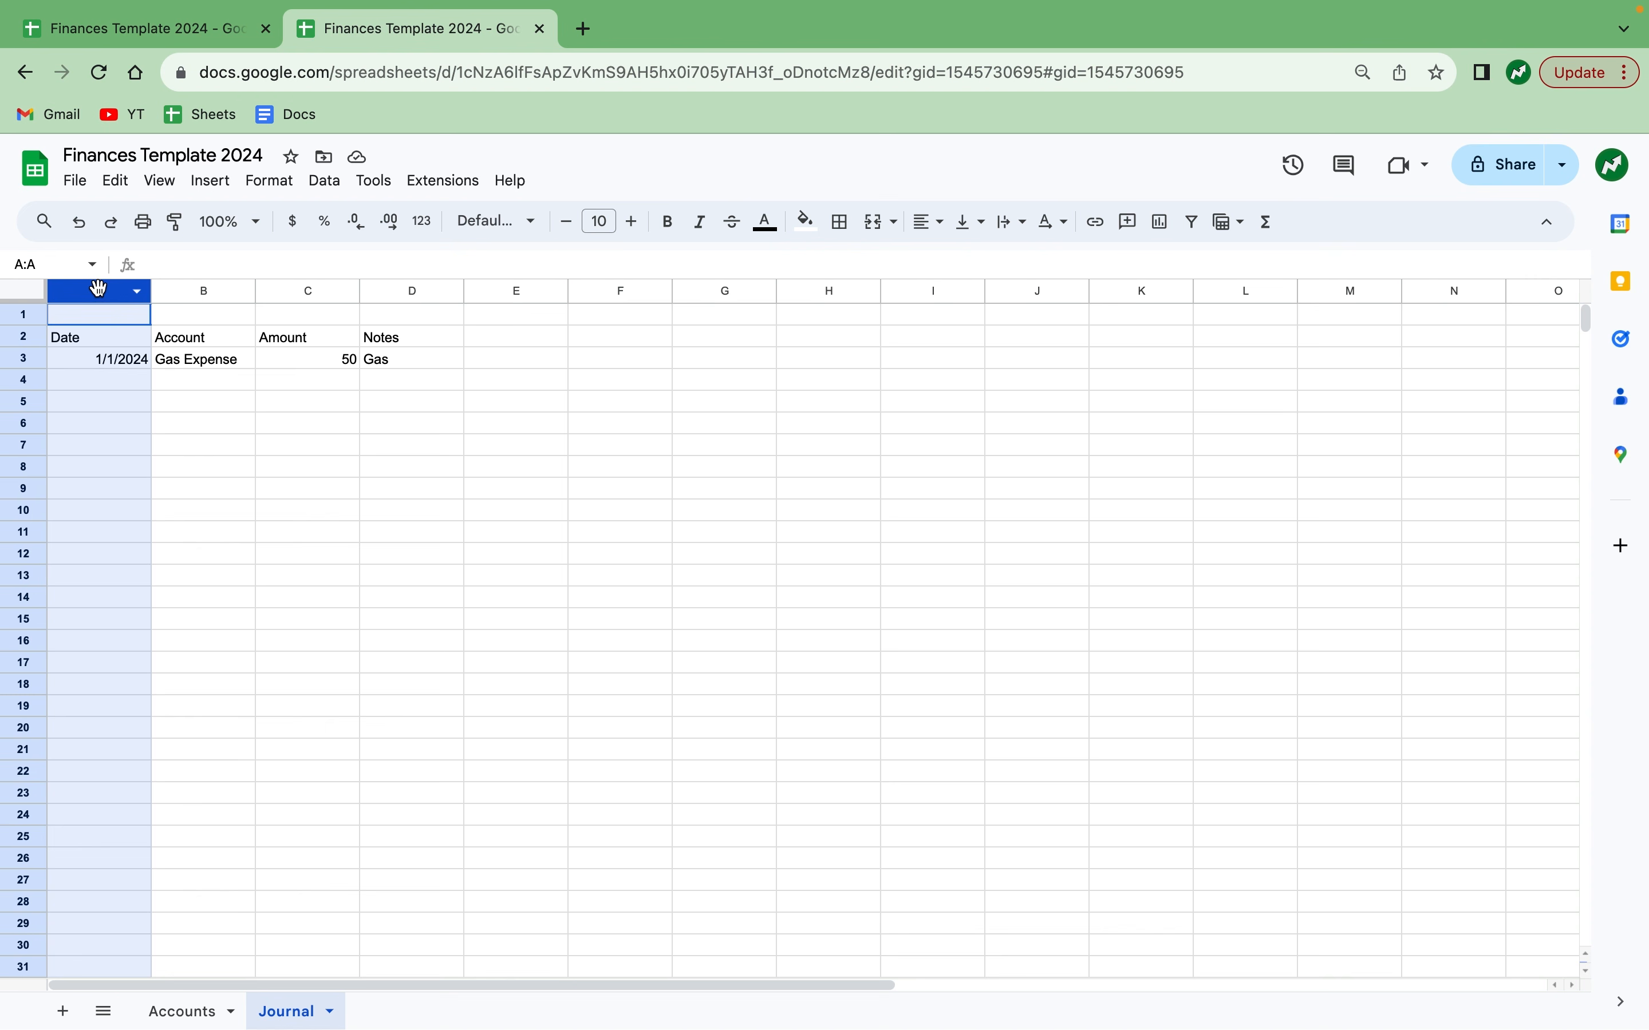
pyautogui.click(923, 230)
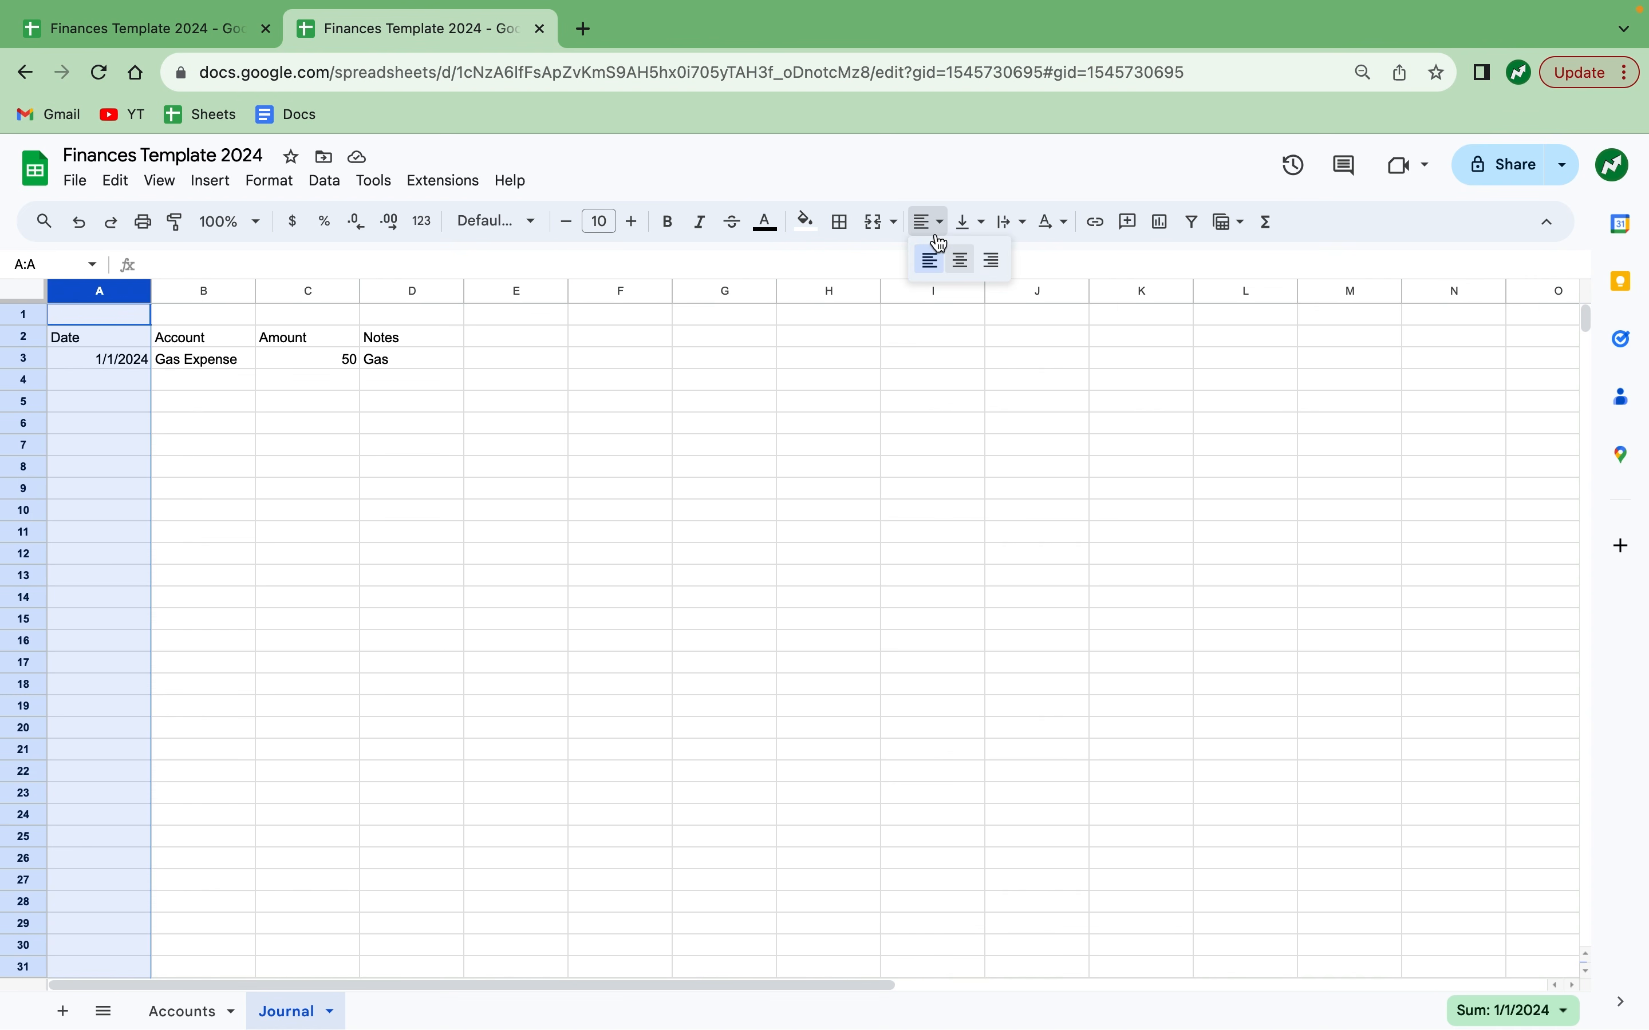
pyautogui.click(957, 259)
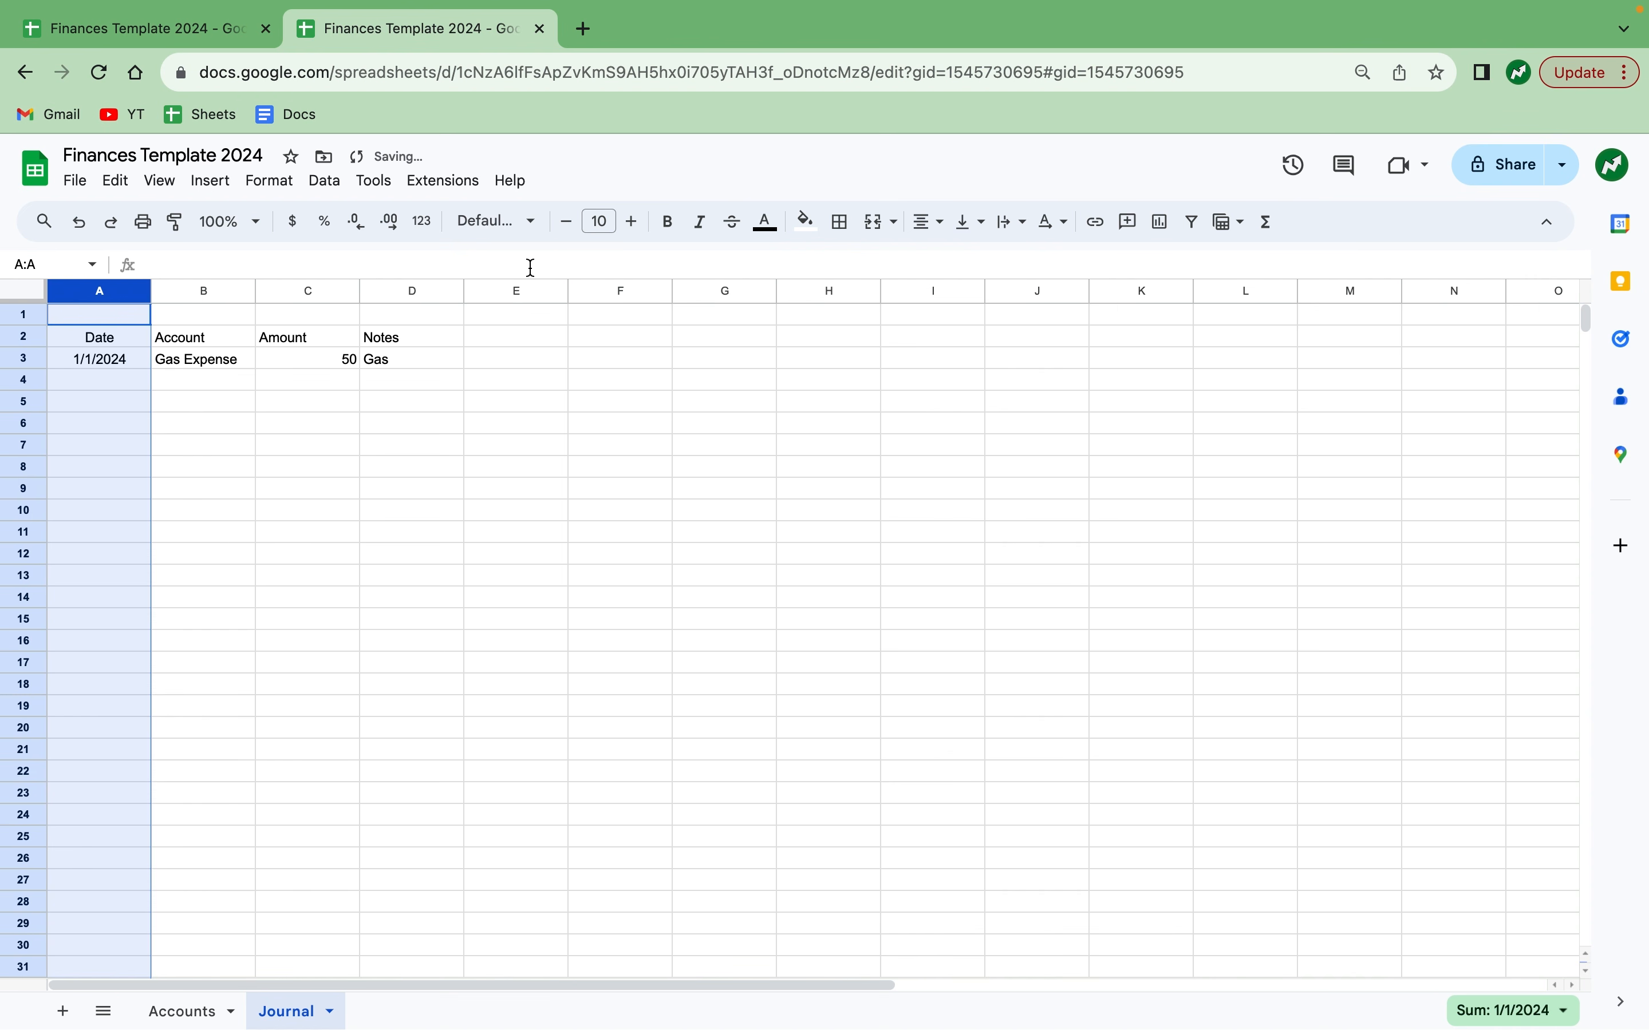
pyautogui.click(269, 182)
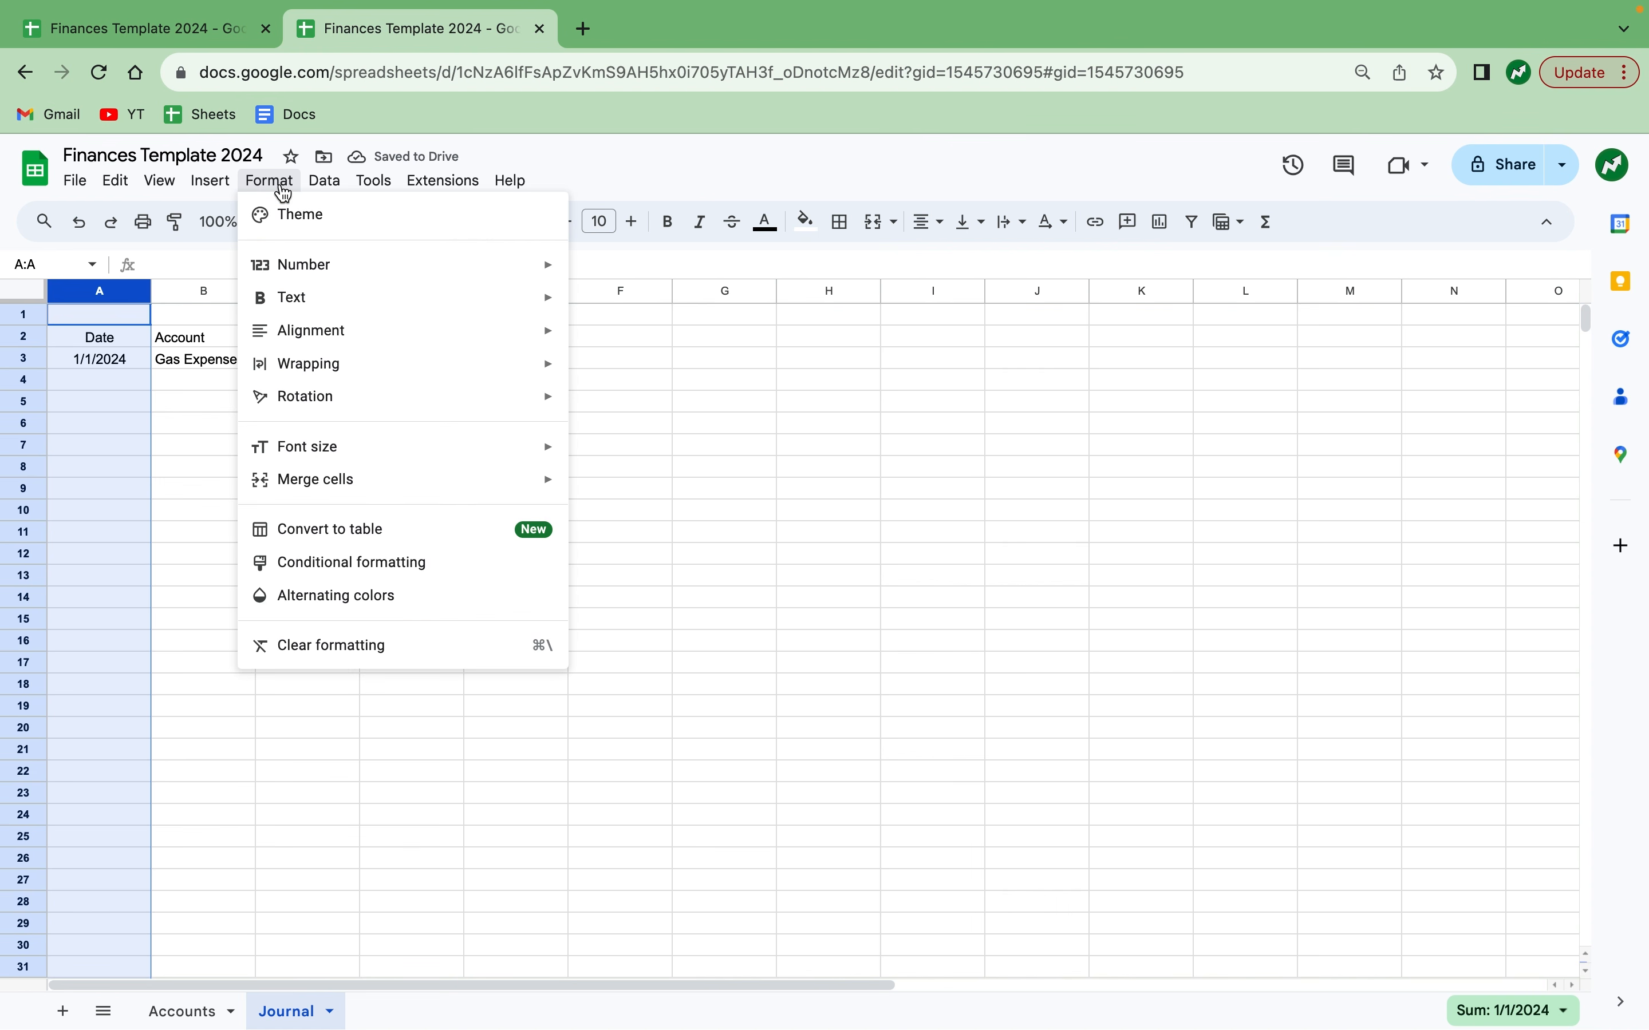
pyautogui.moveTo(359, 278)
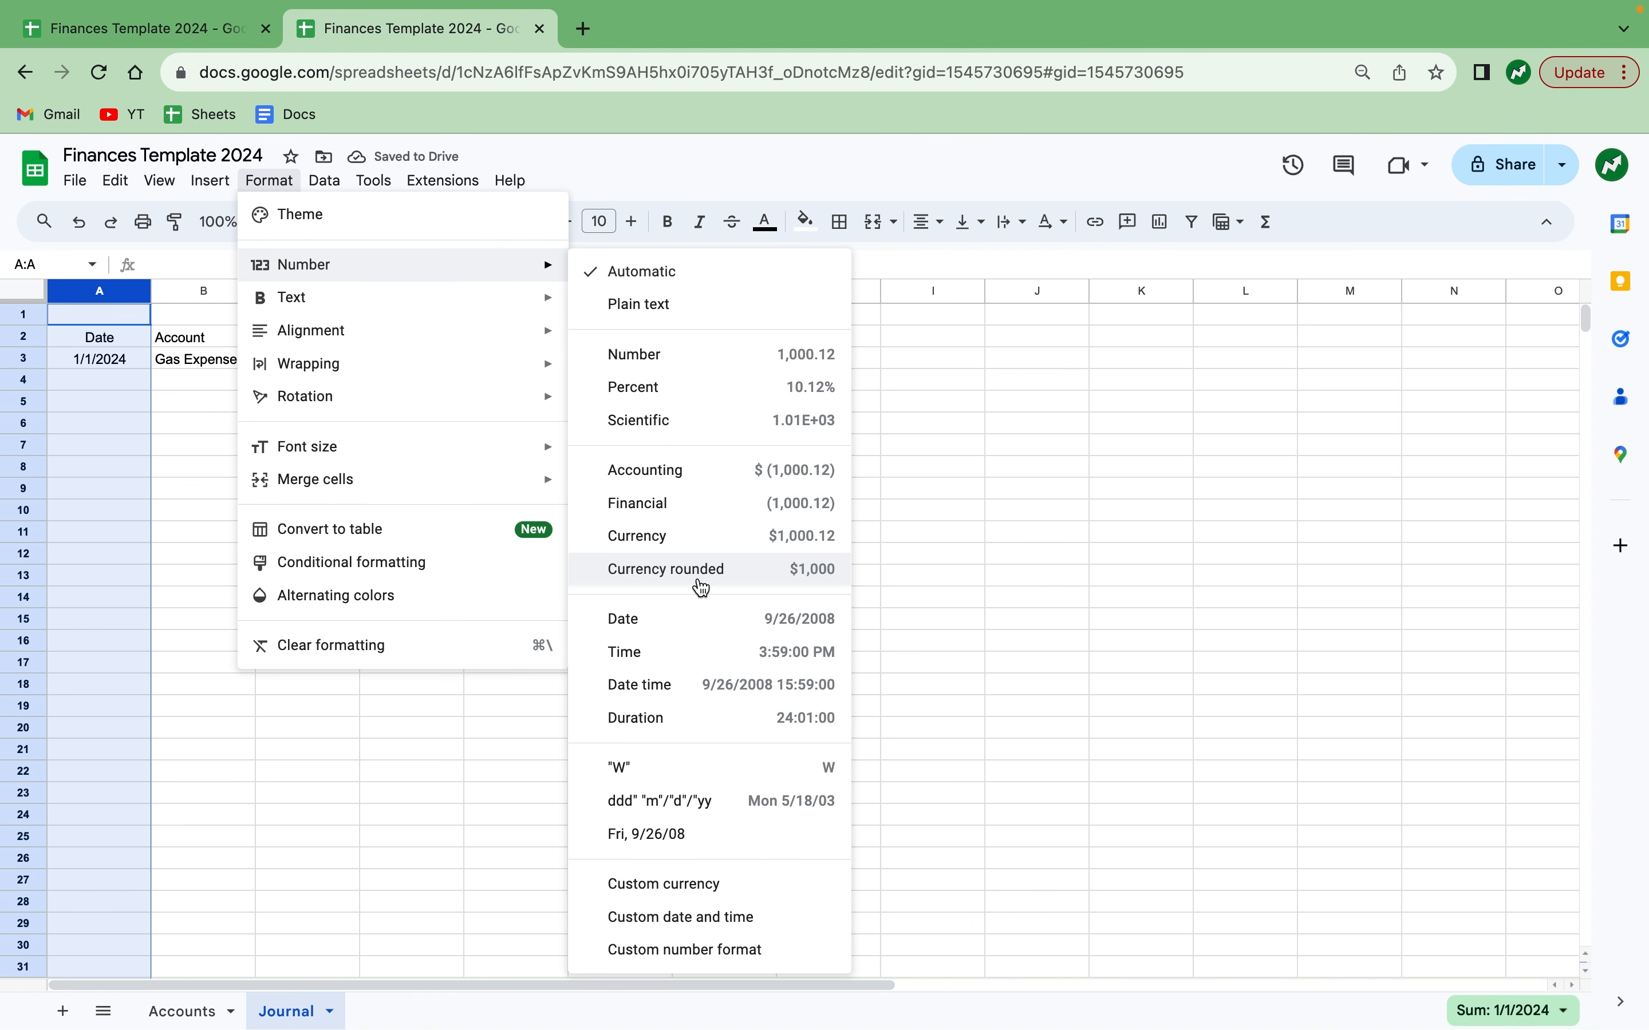
pyautogui.click(721, 620)
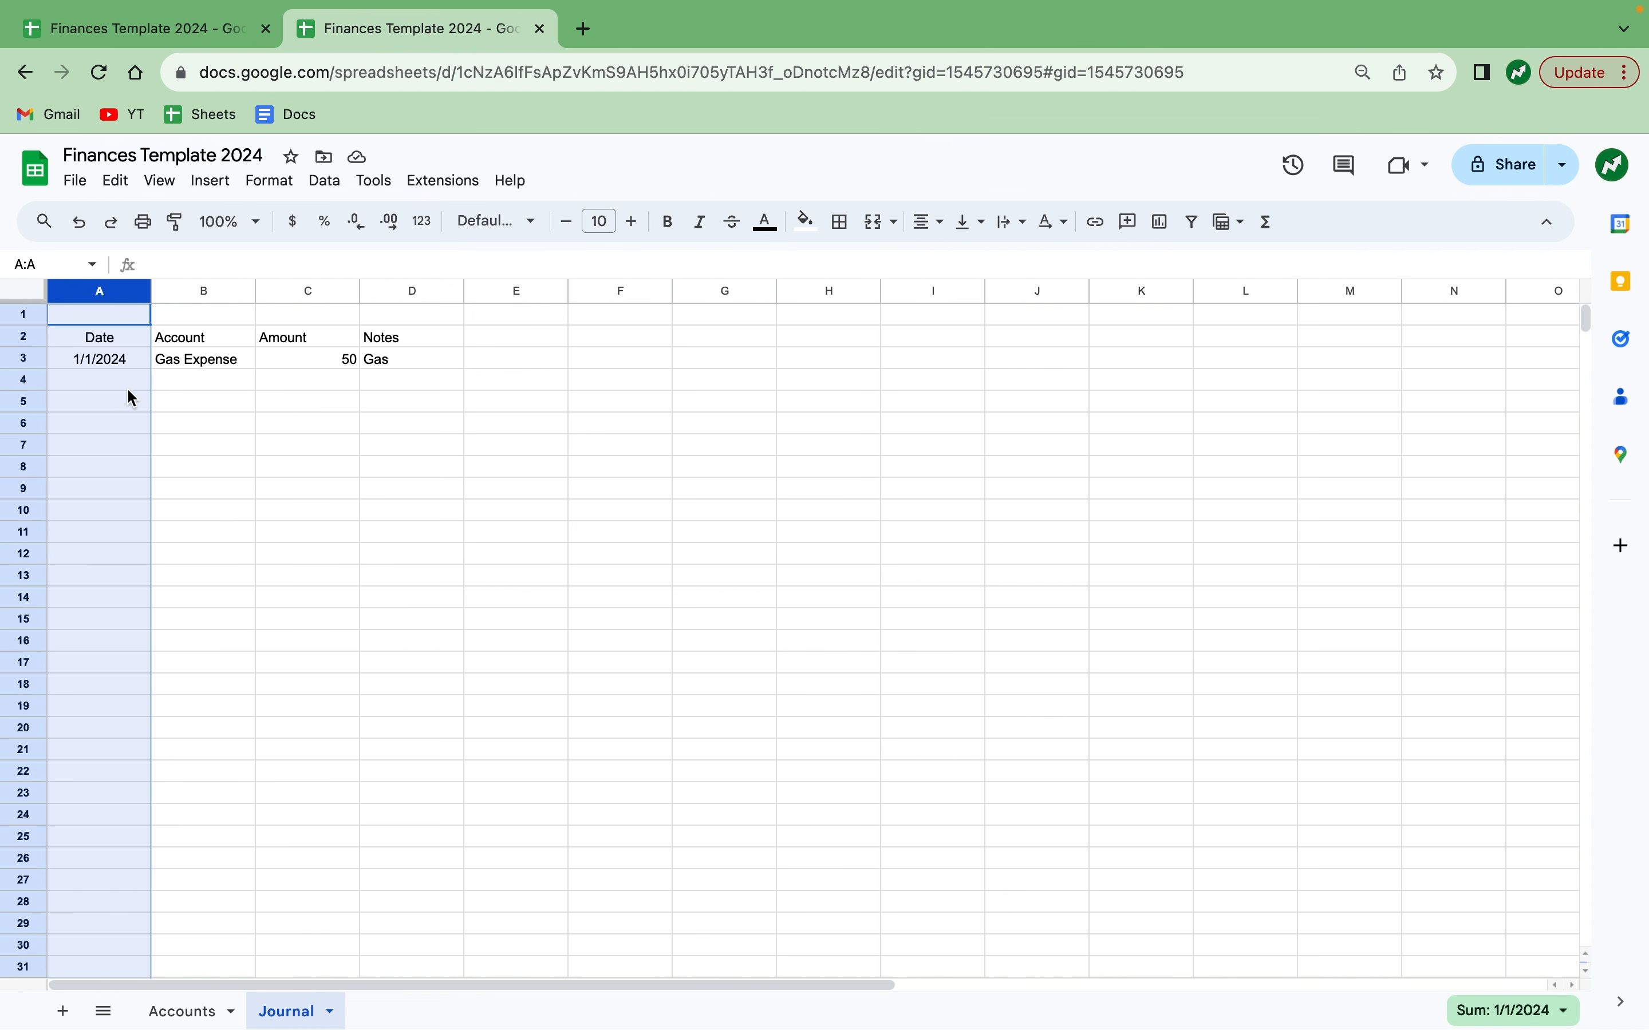
# Test the date format by entering 3/15 in cell A4, and clear the cell again.
pyautogui.click(101, 387)
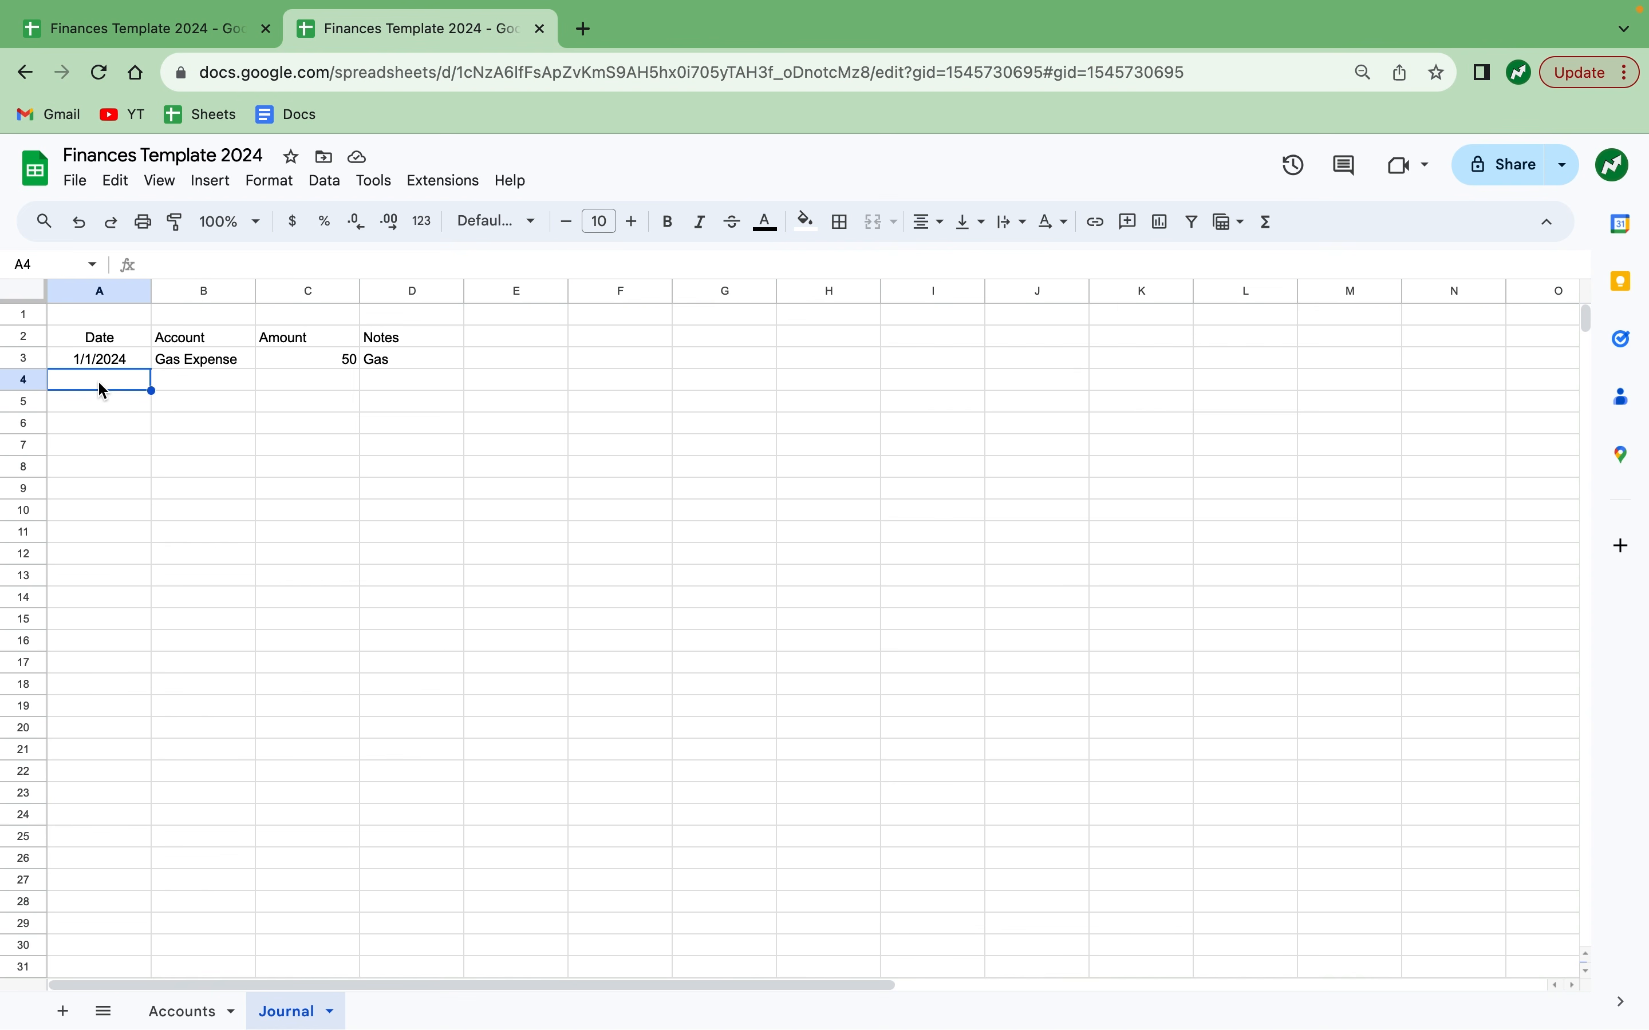
pyautogui.write('3/15')
pyautogui.press('Return')
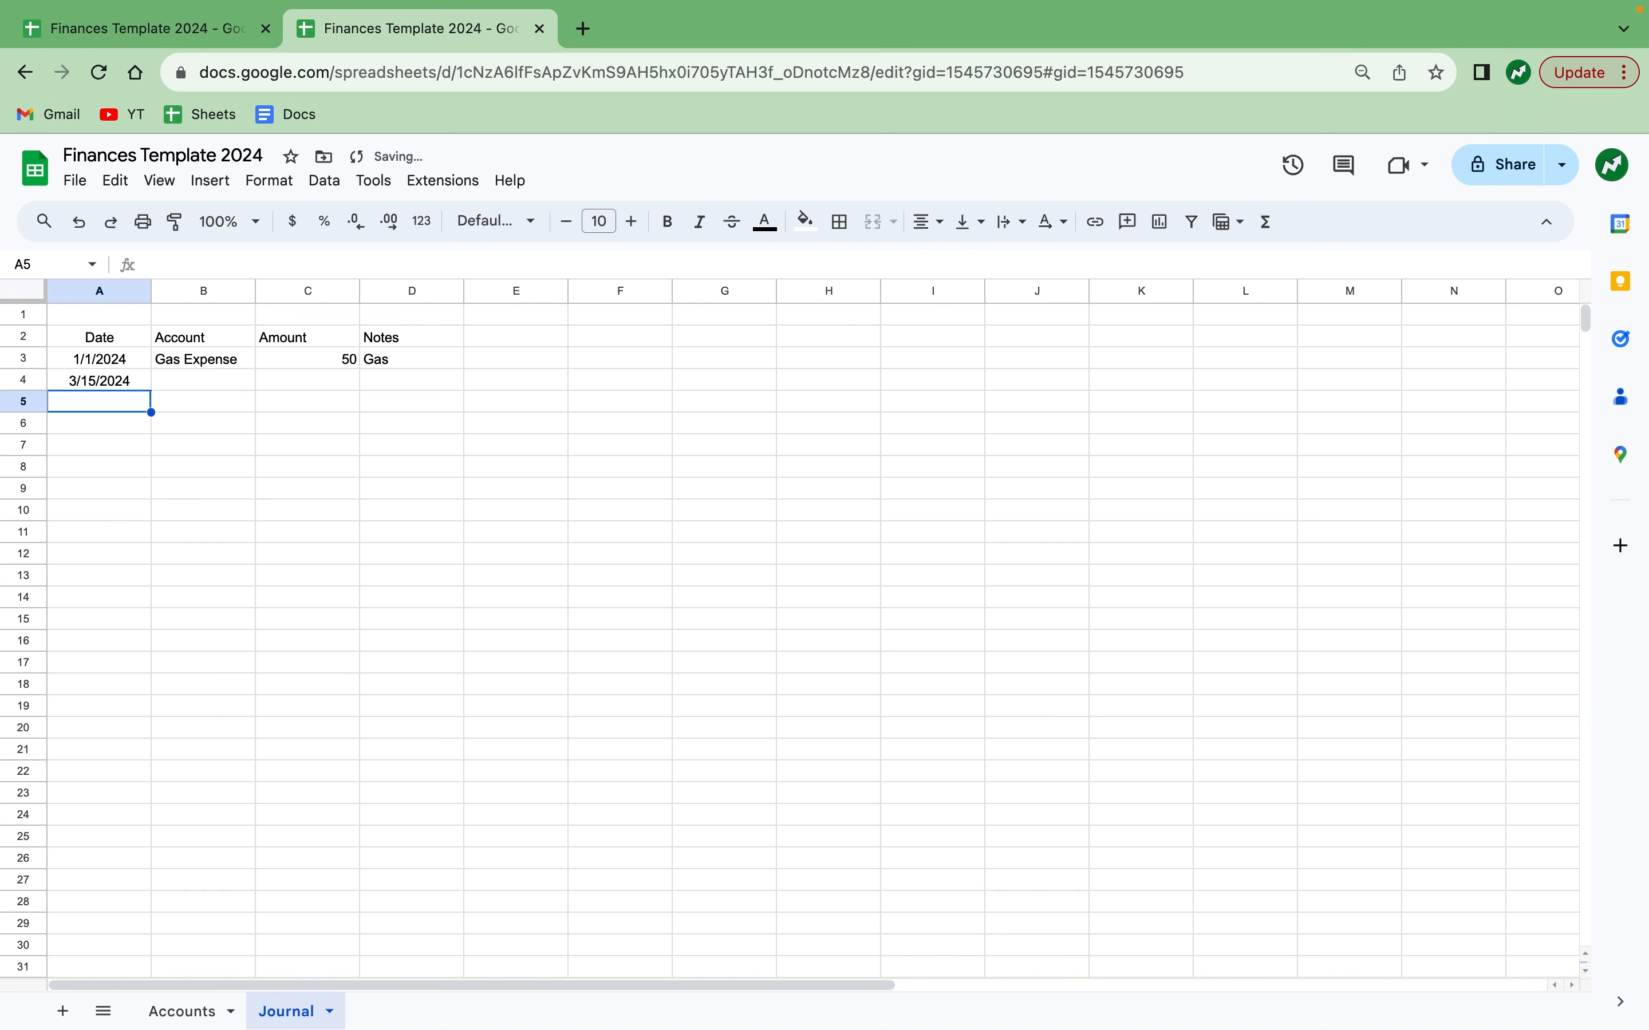
pyautogui.press('Up')
pyautogui.press('Delete')
pyautogui.press('Down')
# Set the number format of the Amount column to Accounting.
pyautogui.click(291, 294)
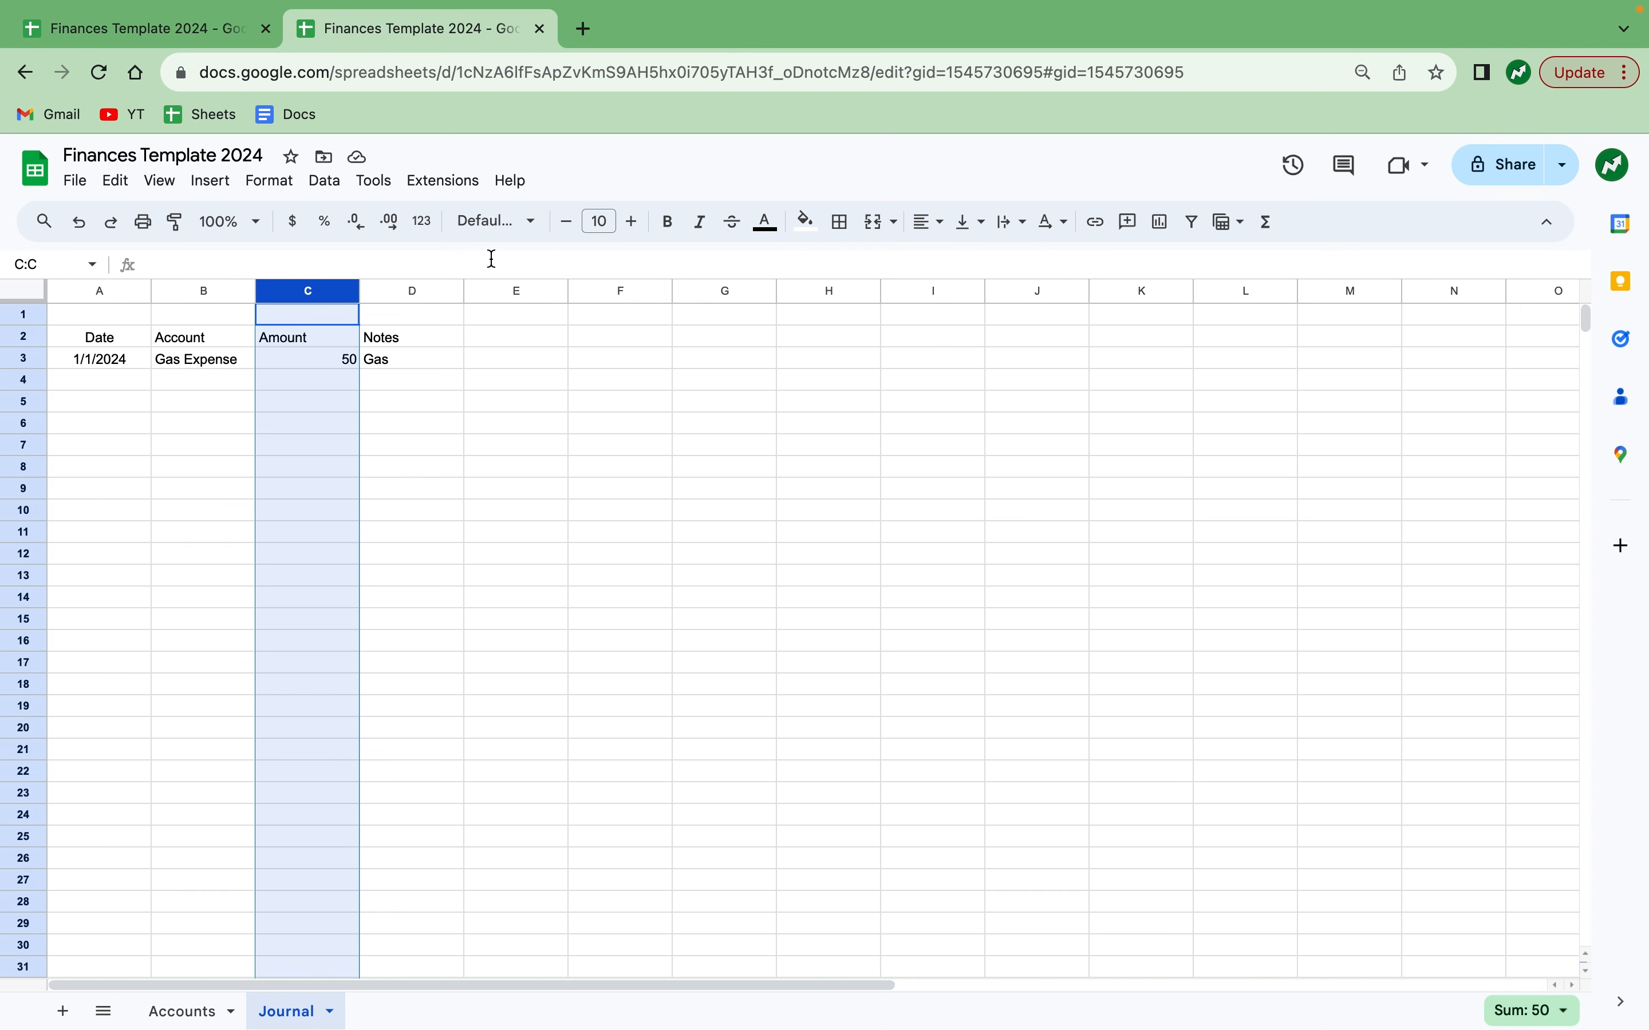
pyautogui.click(423, 226)
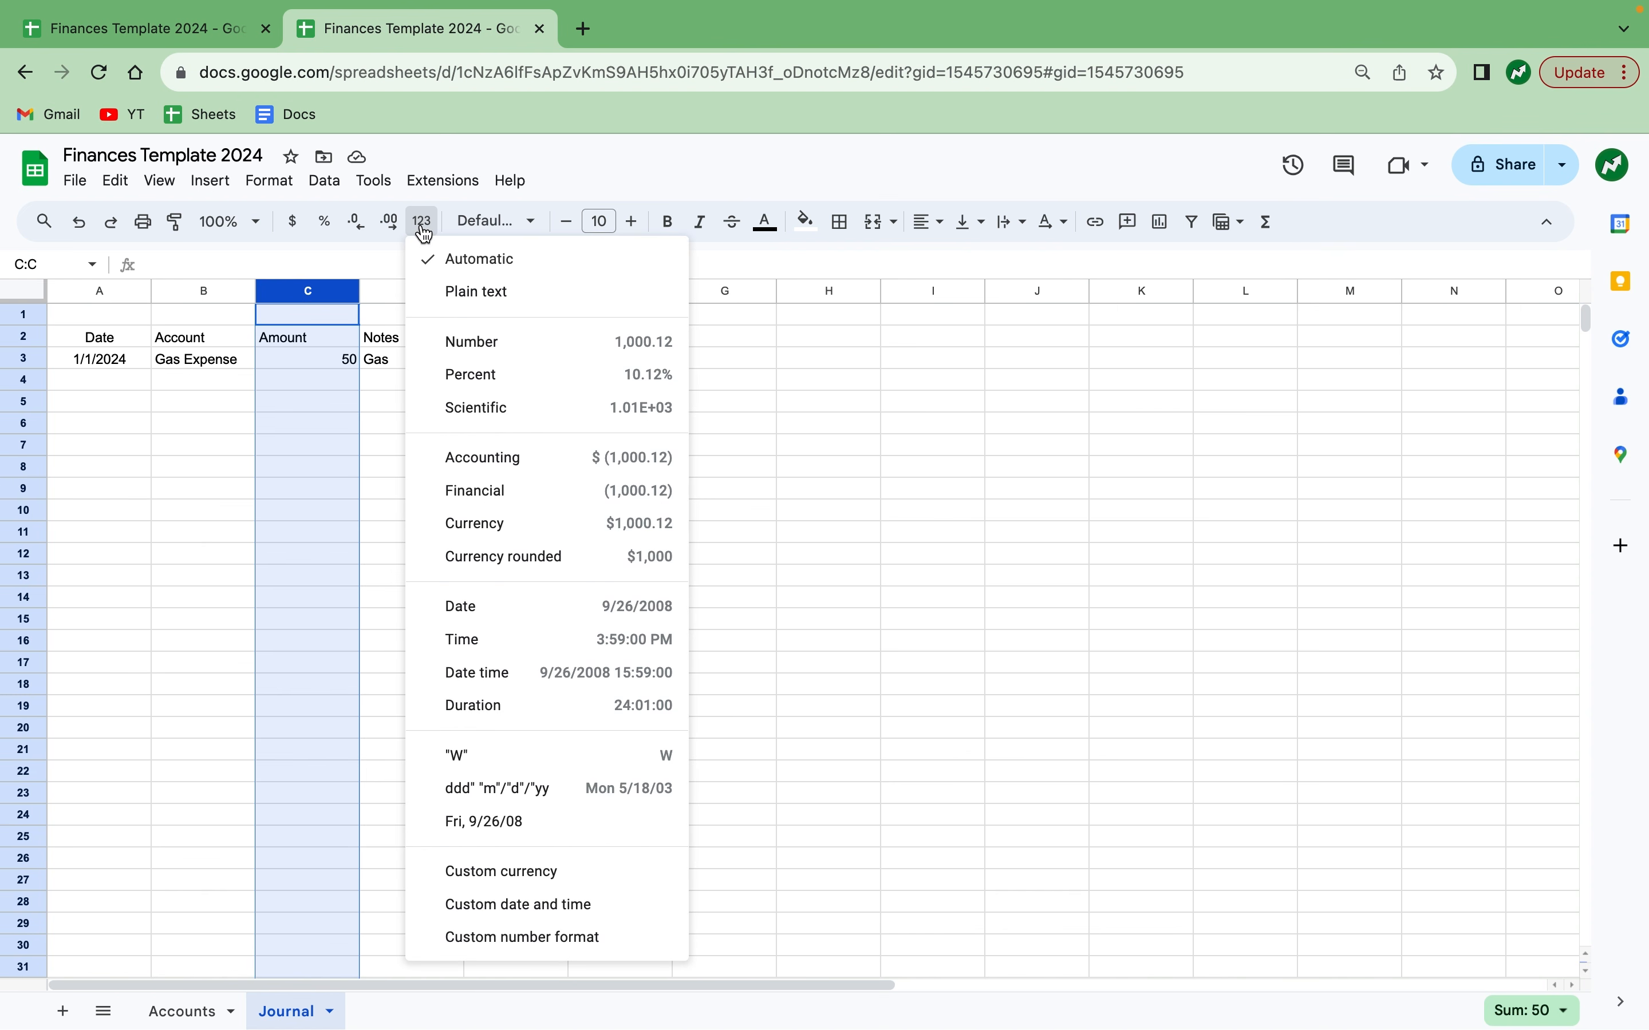
pyautogui.click(555, 470)
pyautogui.click(713, 445)
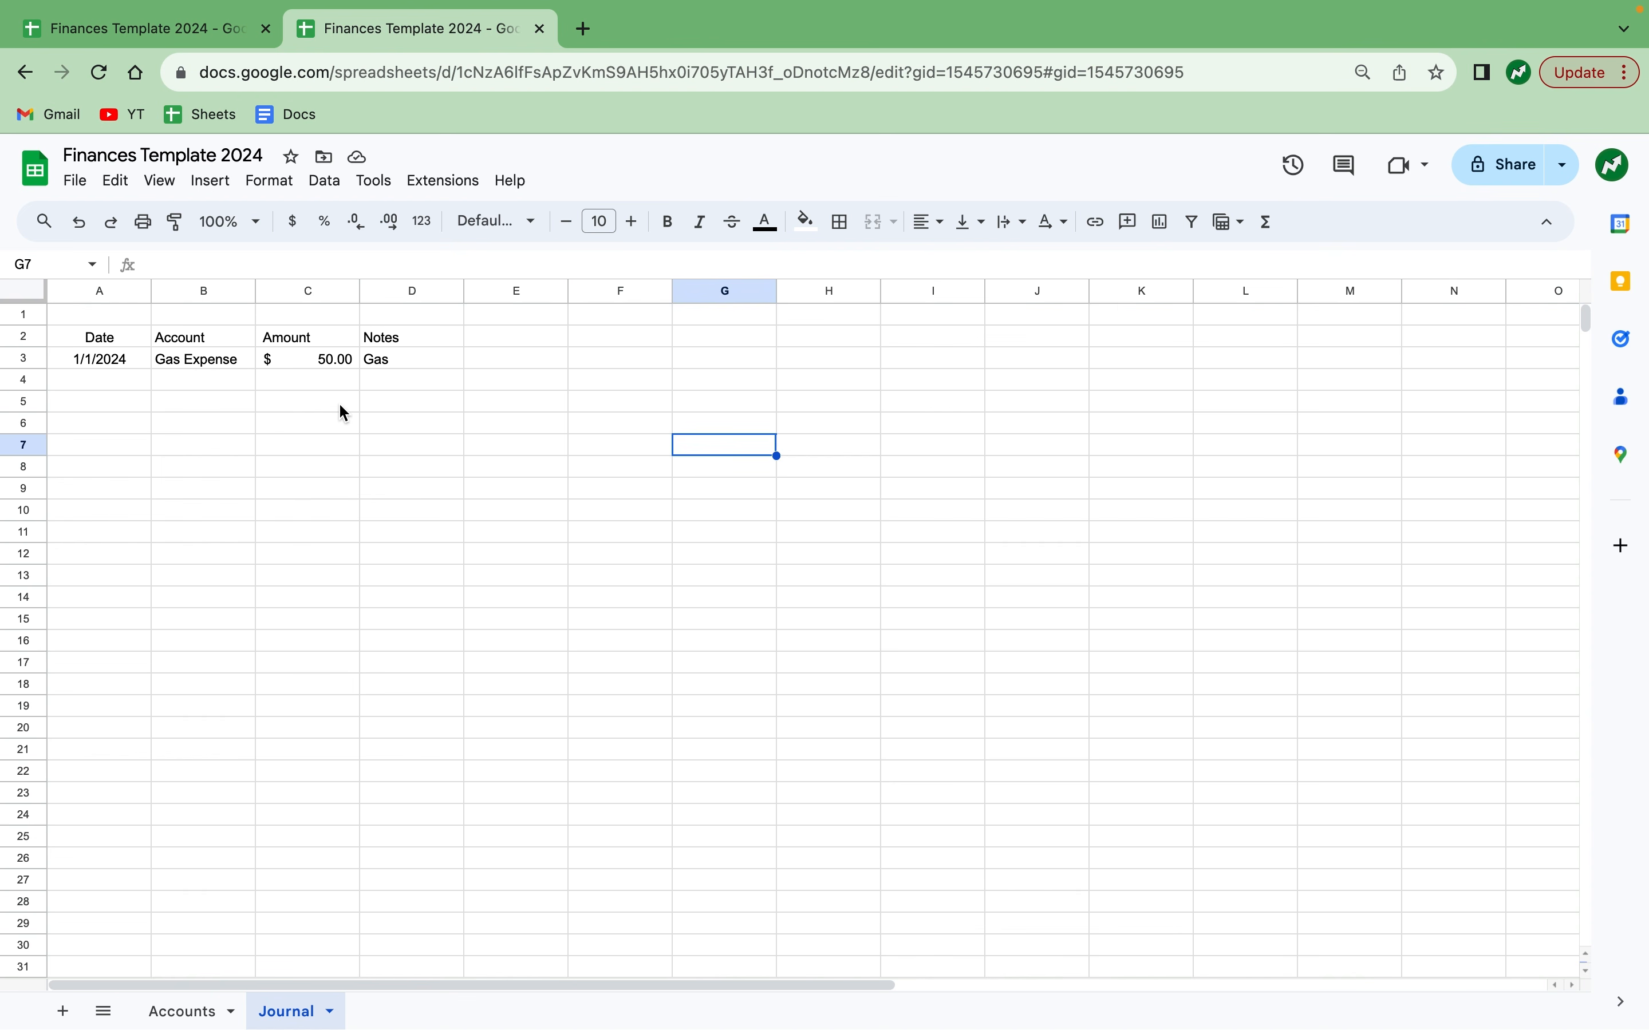
# Add a data validation rule to the Gas Expense cell B3 with the criteria Dropdown (from a range).
pyautogui.click(227, 359)
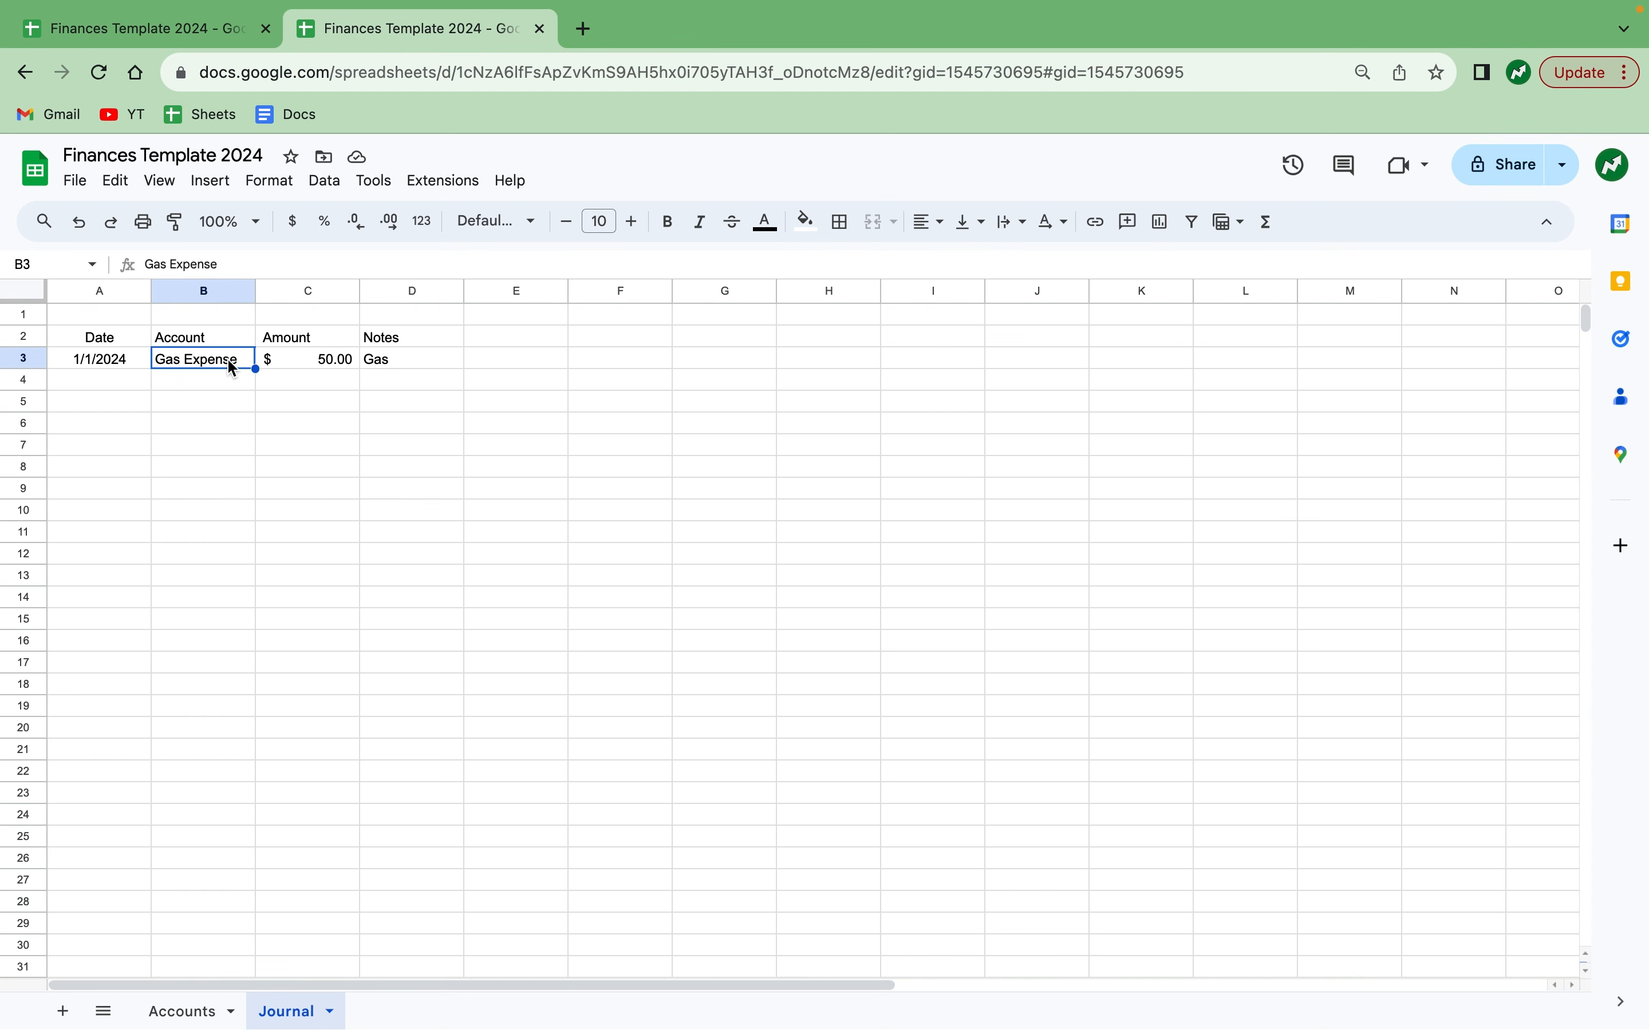
pyautogui.click(165, 1010)
pyautogui.click(300, 1013)
pyautogui.click(322, 183)
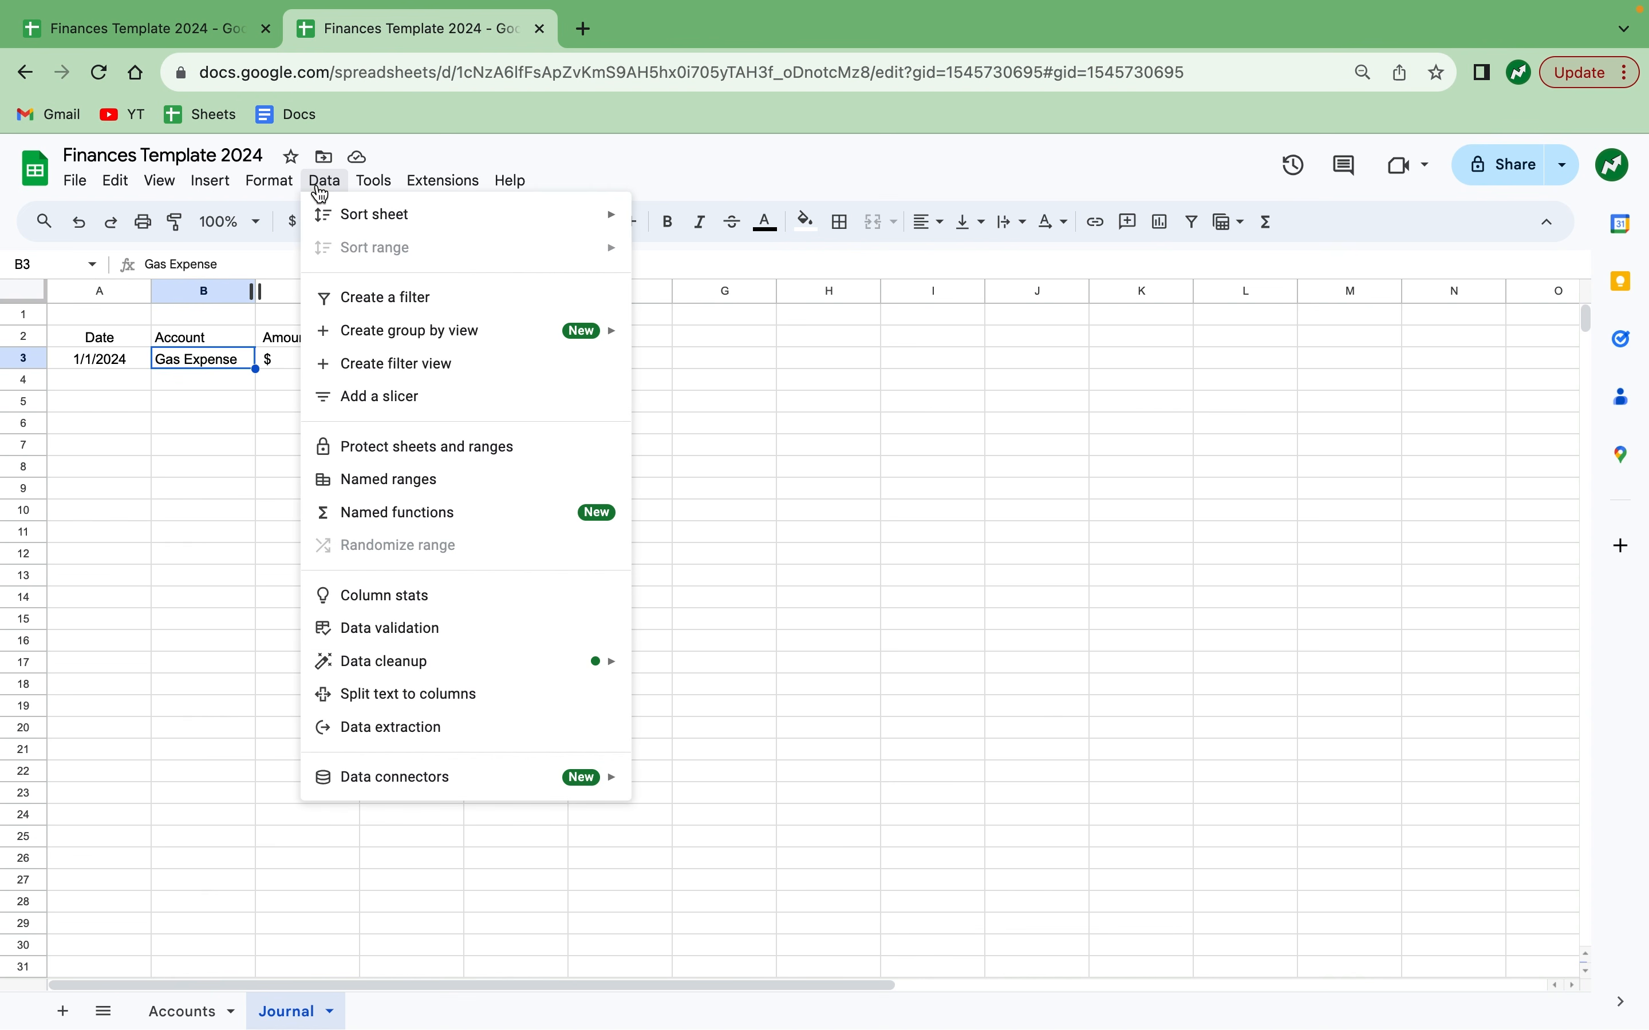
pyautogui.click(449, 630)
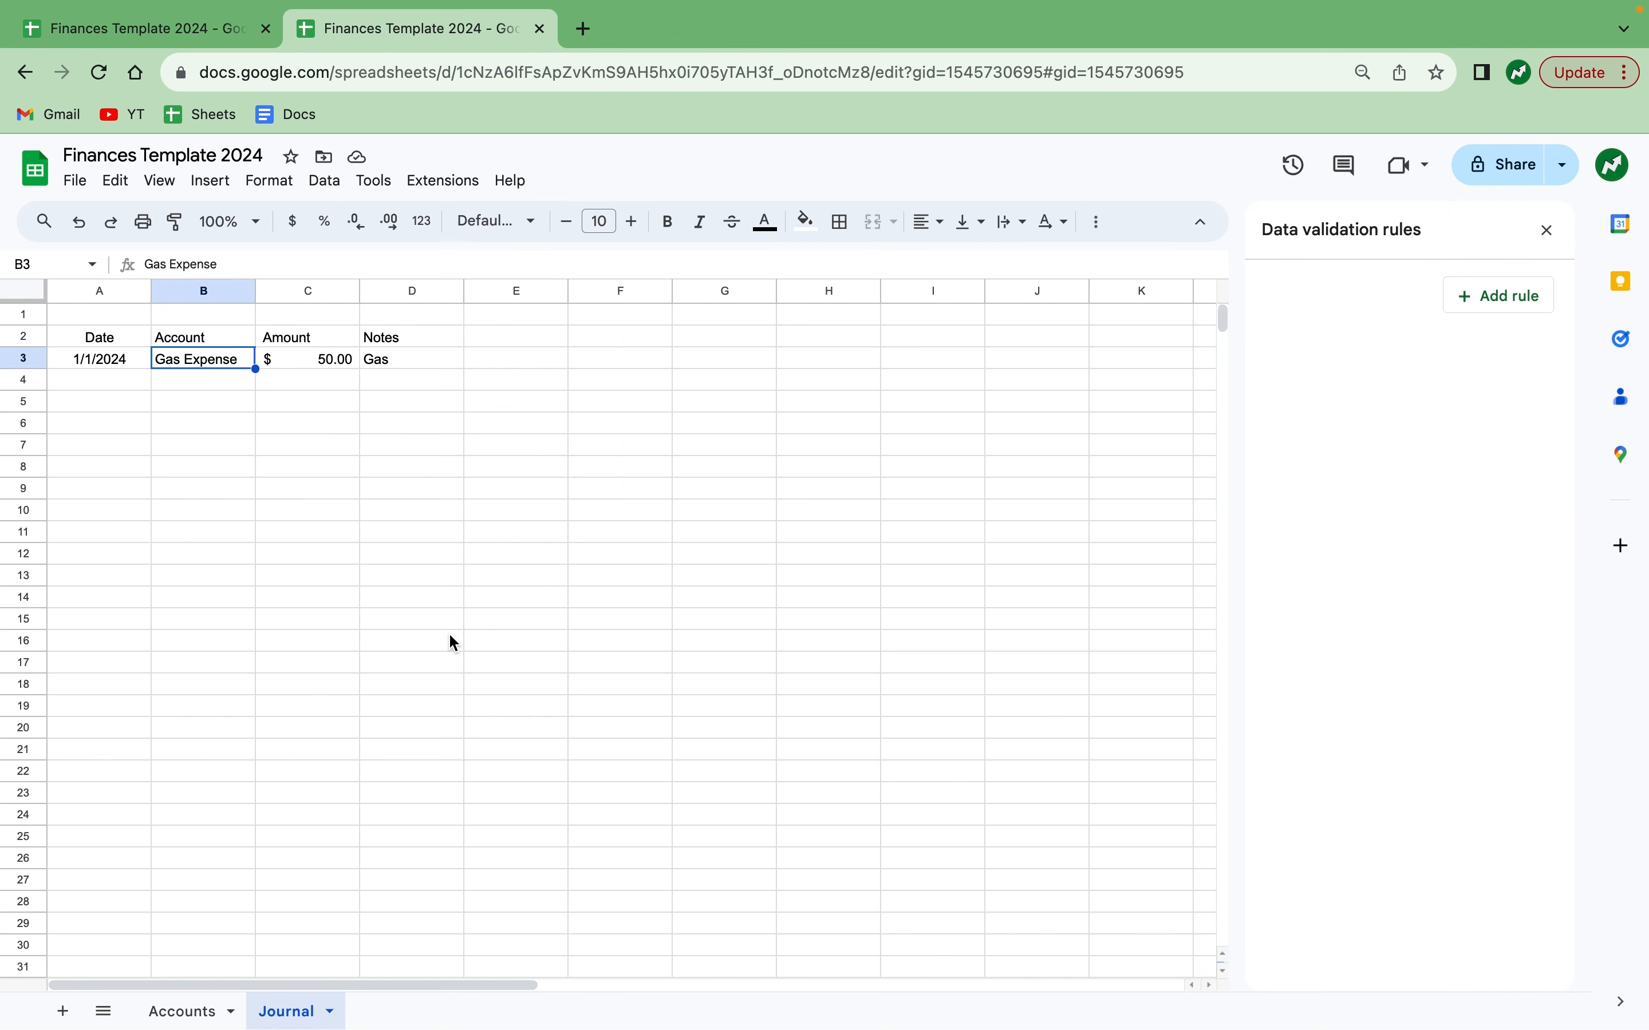
pyautogui.click(1513, 300)
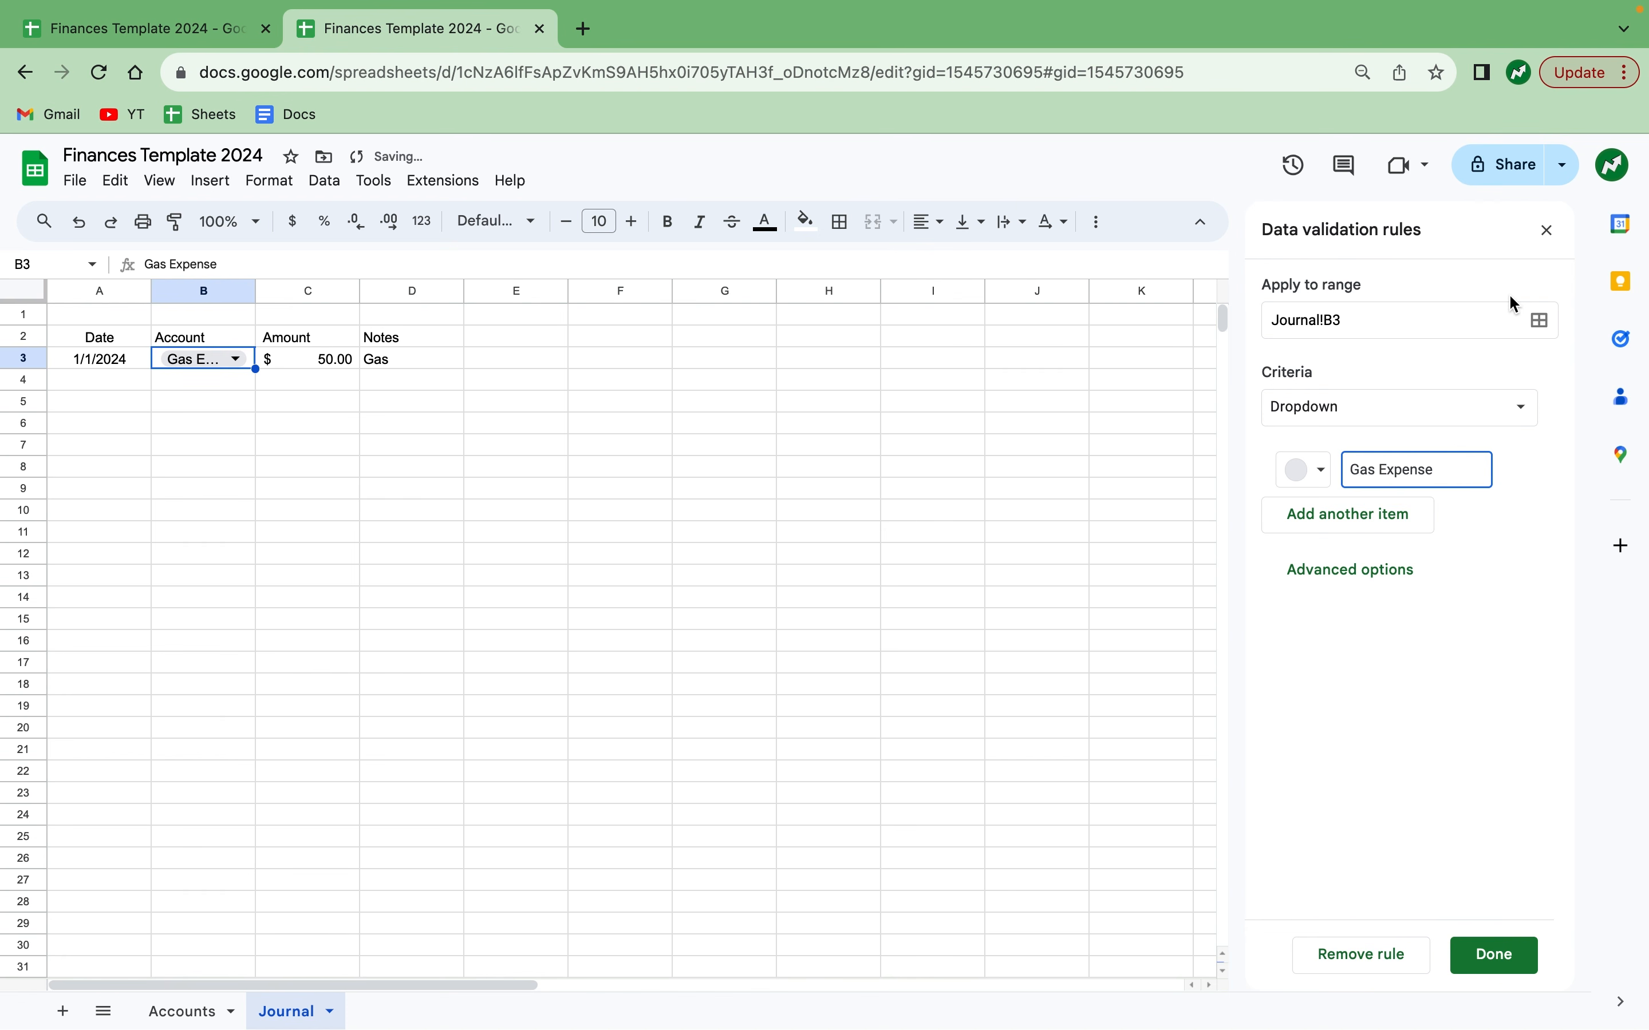
pyautogui.click(1461, 414)
pyautogui.click(1452, 442)
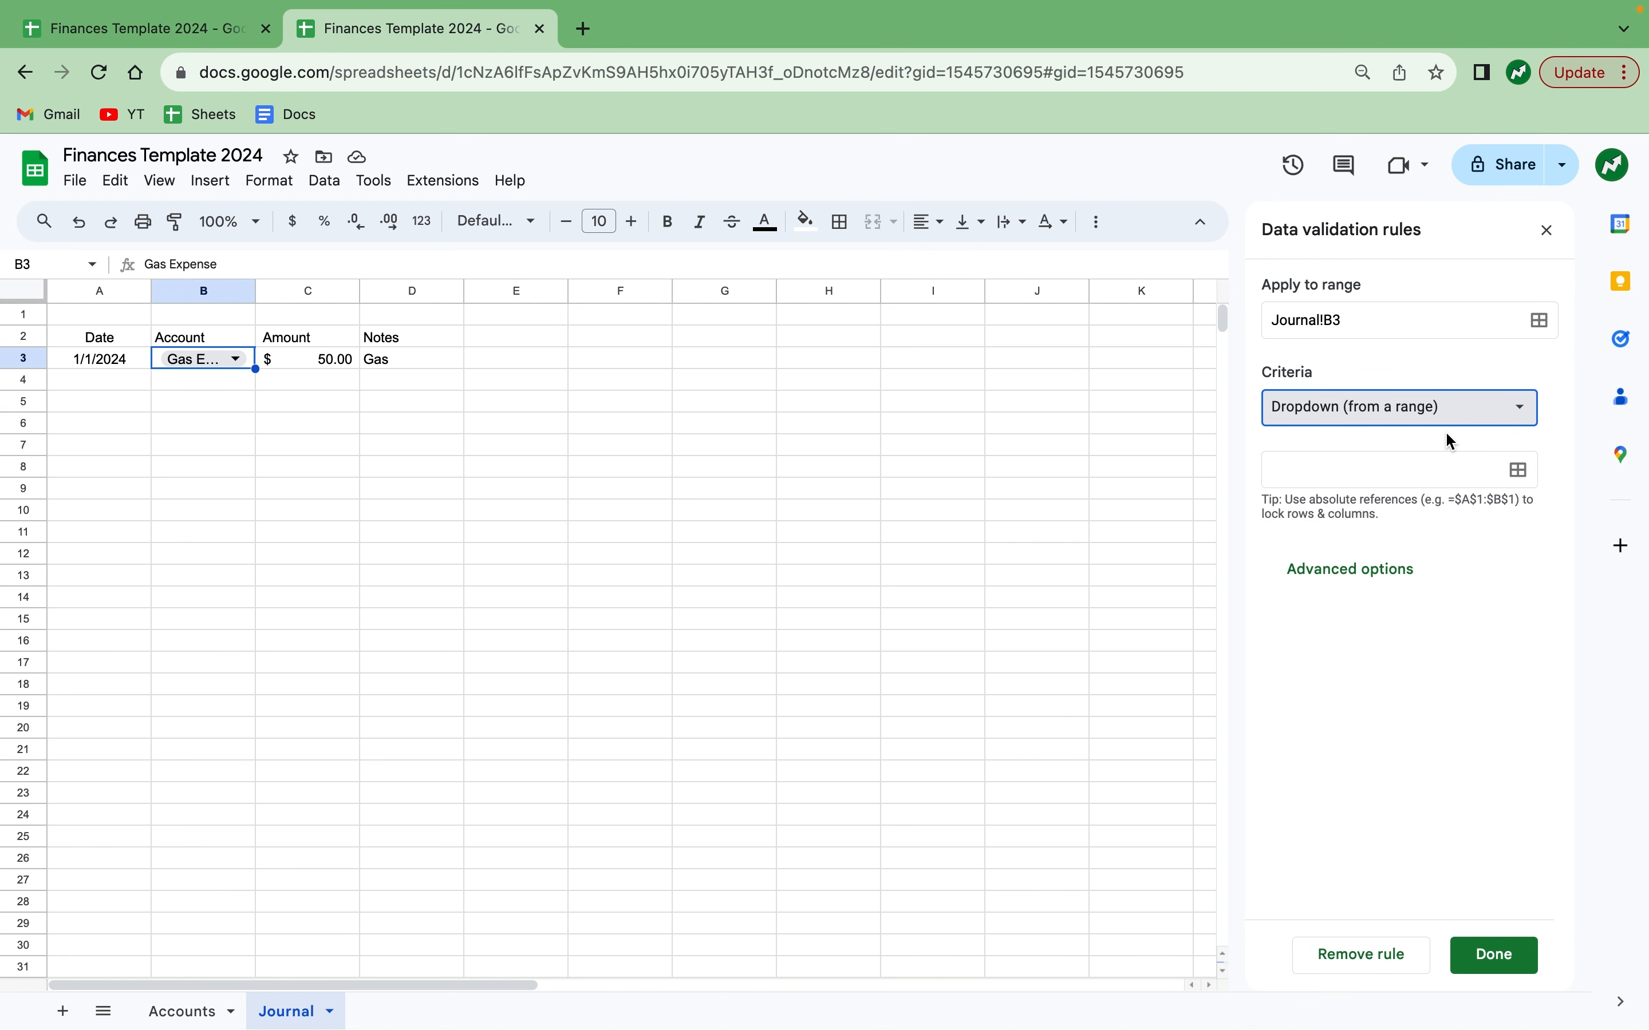
# Set the dropdown's source range to Accounts!A2:A9 and return to the Journal sheet.
pyautogui.click(1523, 476)
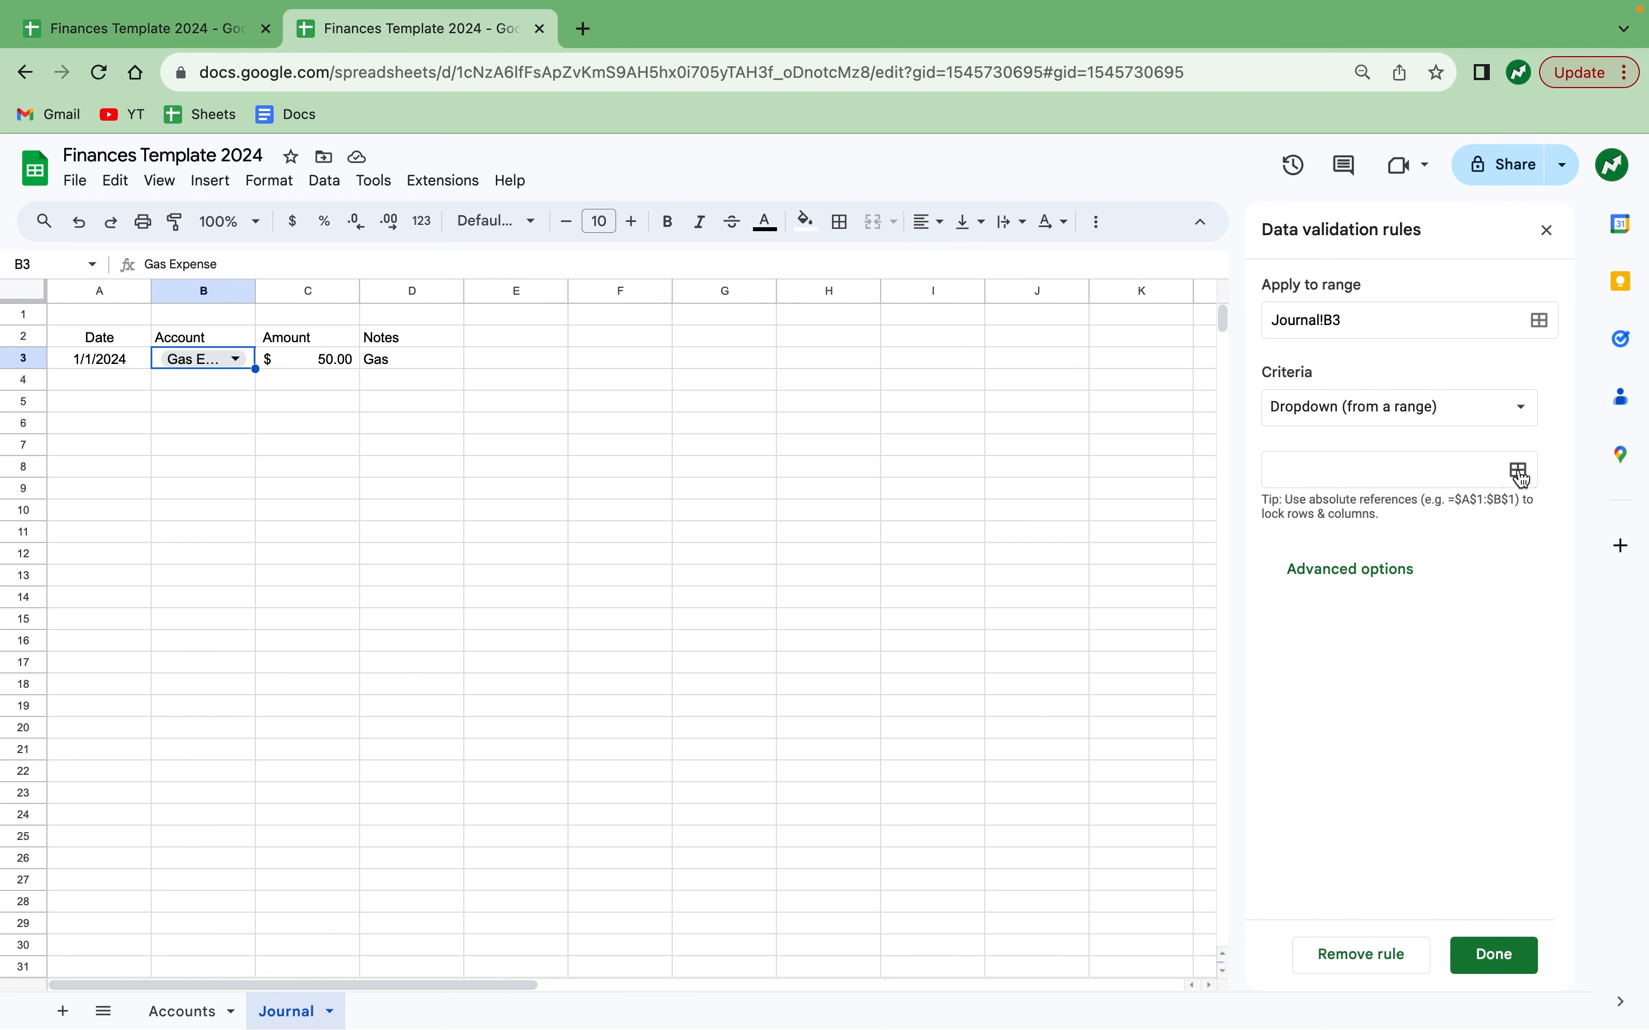
pyautogui.click(197, 1021)
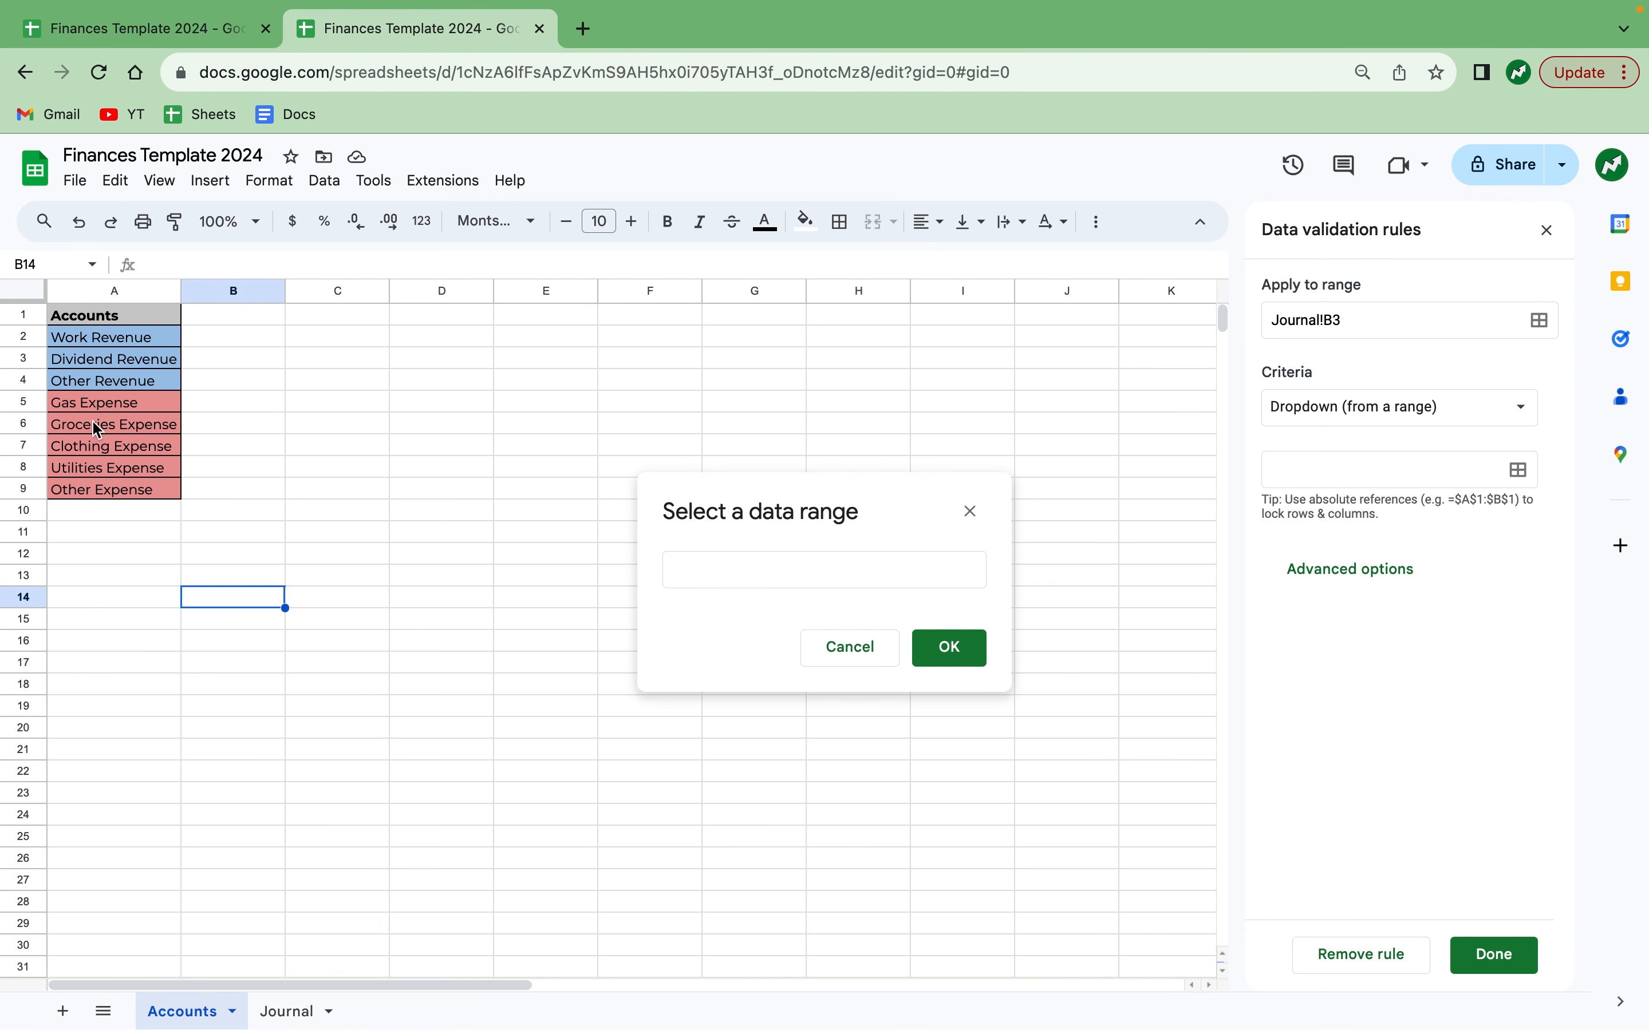
pyautogui.moveTo(108, 347); pyautogui.dragTo(101, 500)
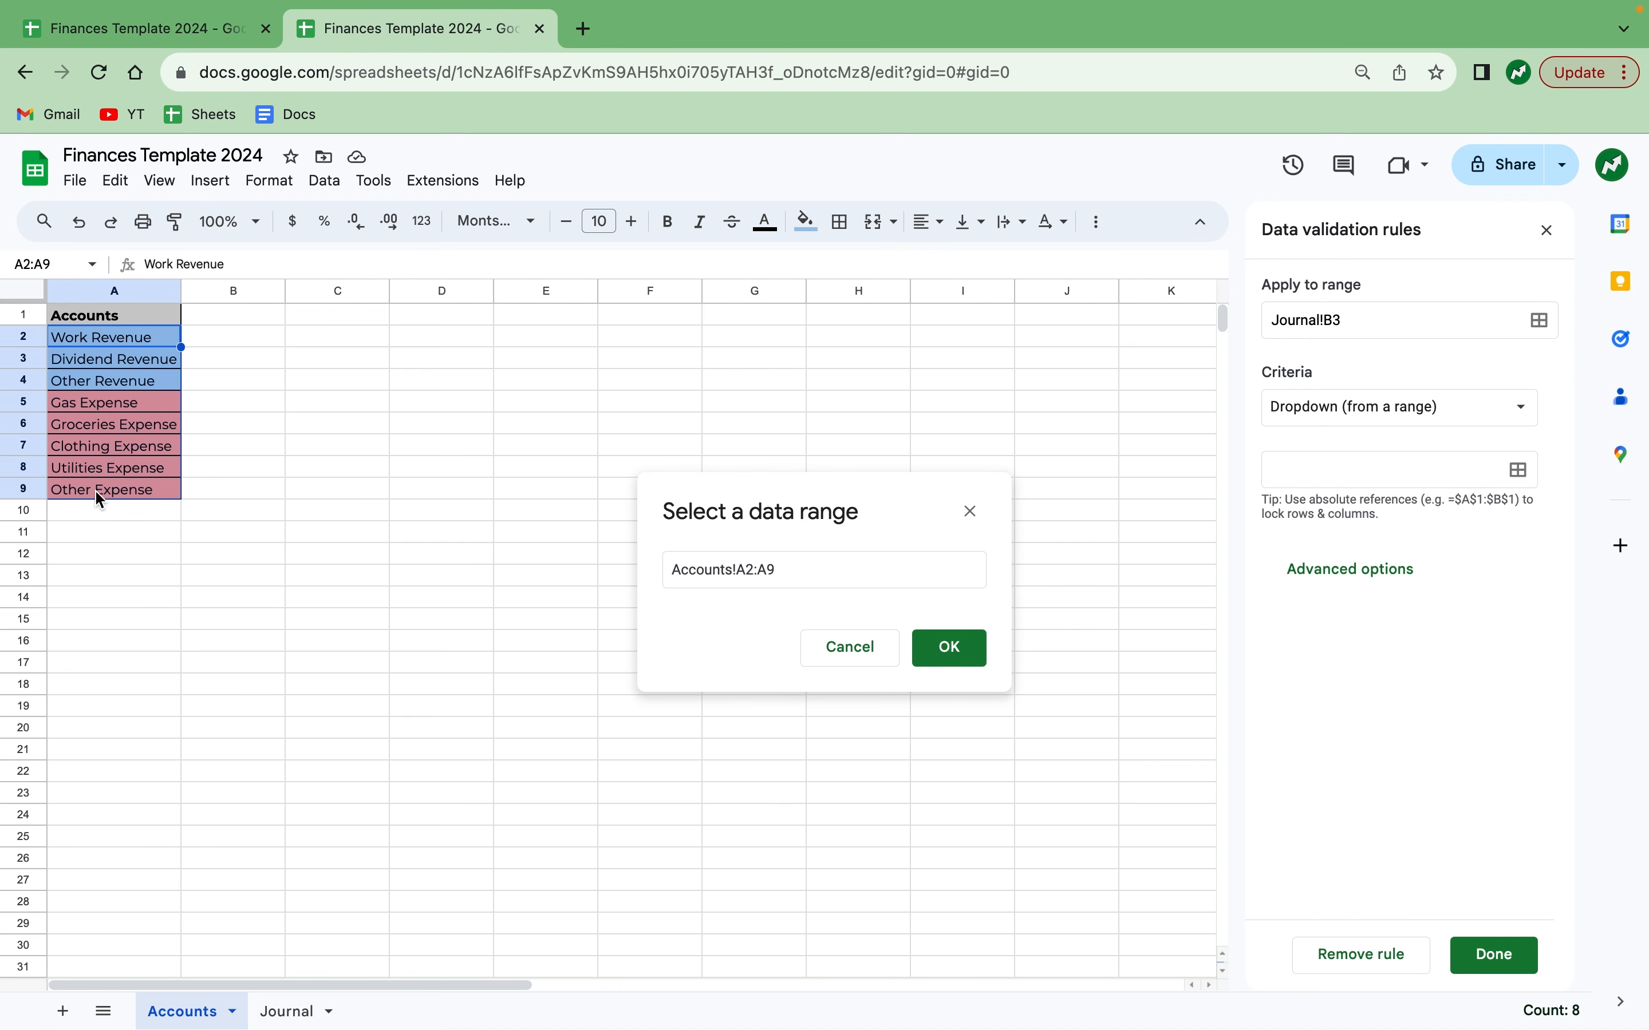
pyautogui.click(940, 665)
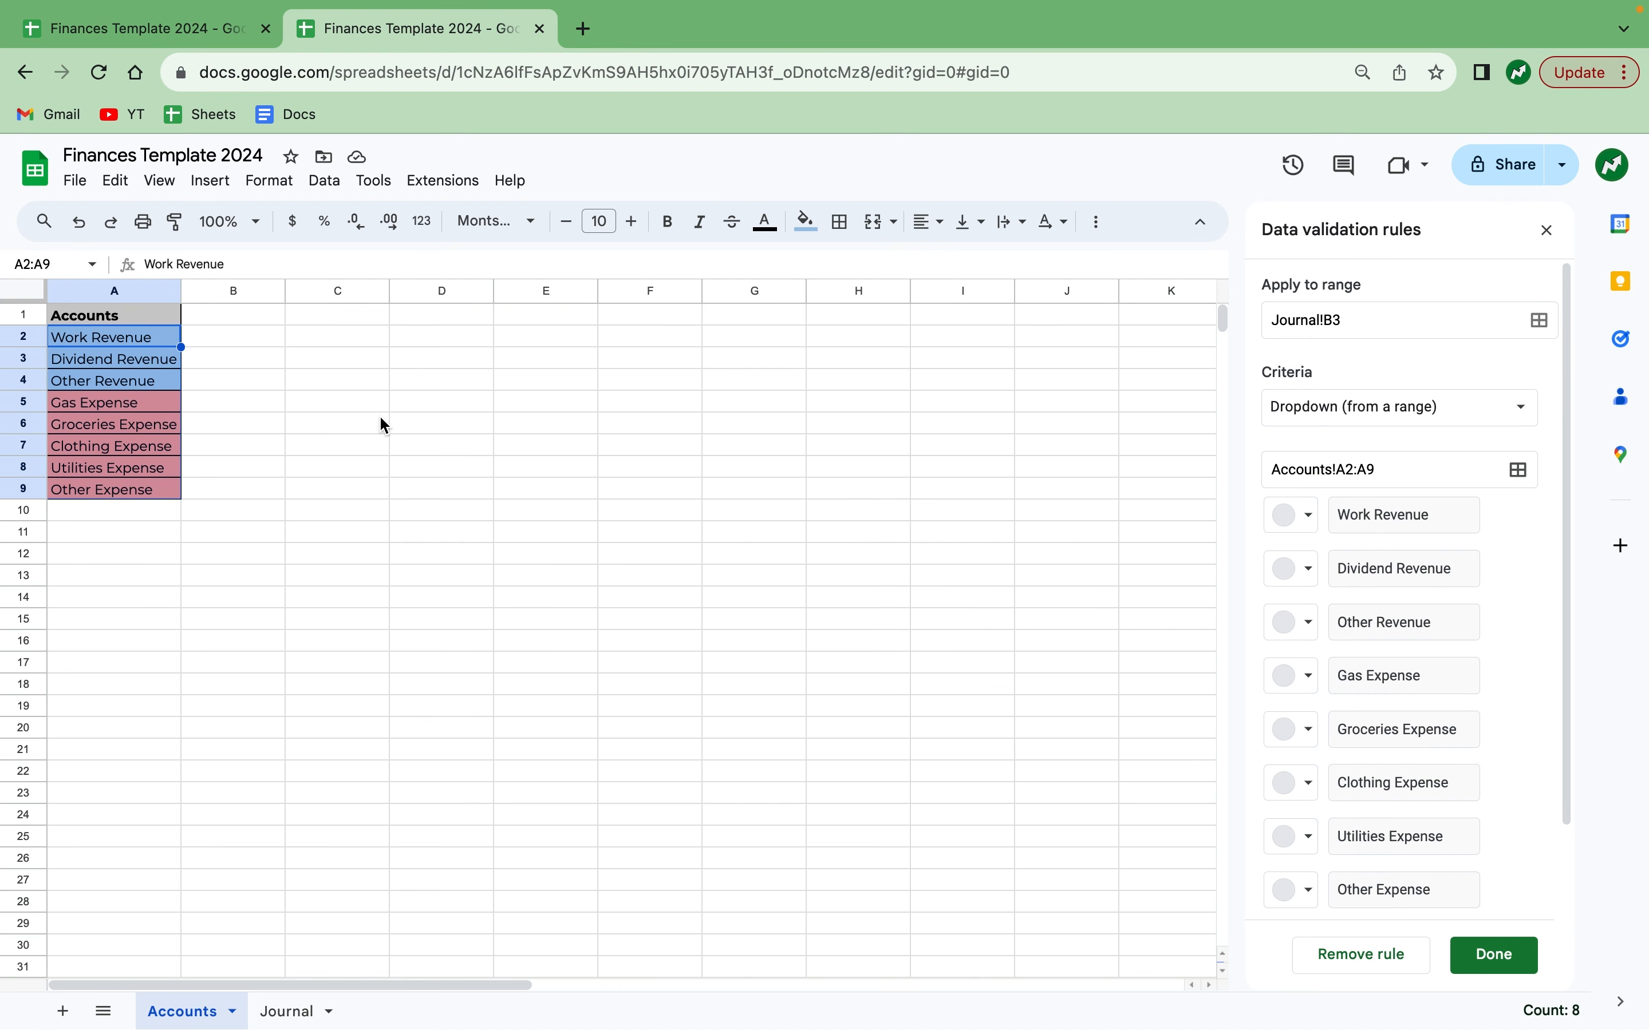
pyautogui.click(283, 1014)
pyautogui.click(338, 573)
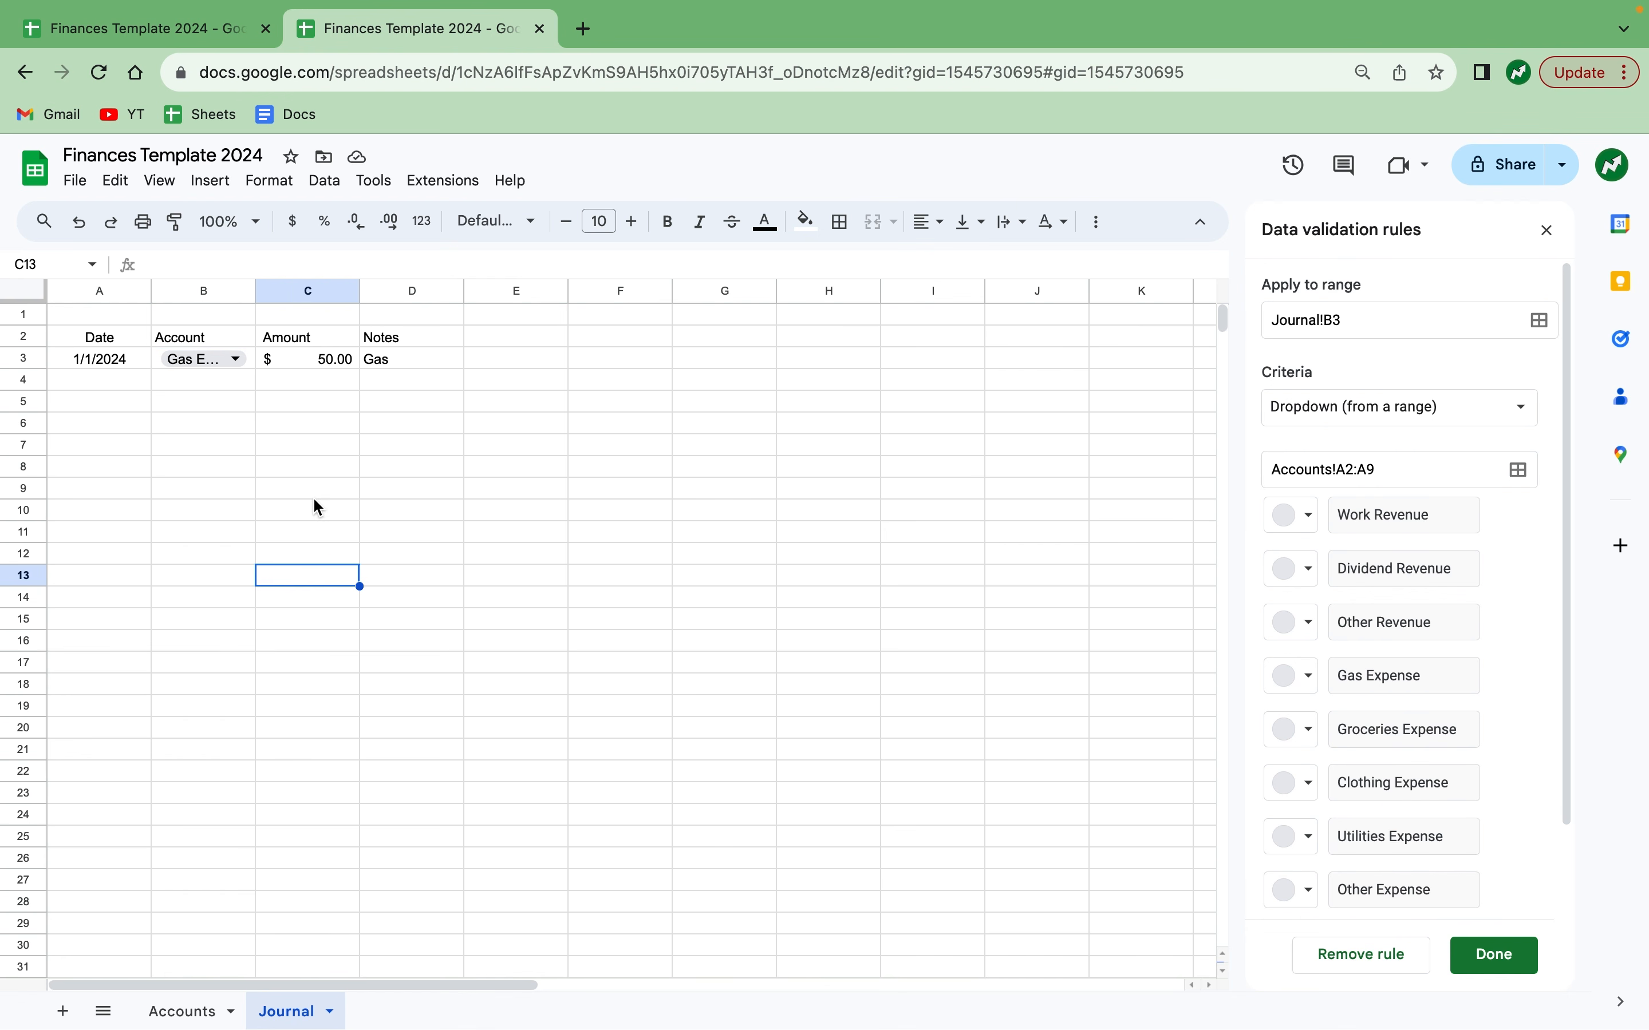
# Try out the dropdown in B3 by viewing its options, clearing the cell, entering Gas and choosing Gas Expense.
pyautogui.click(239, 358)
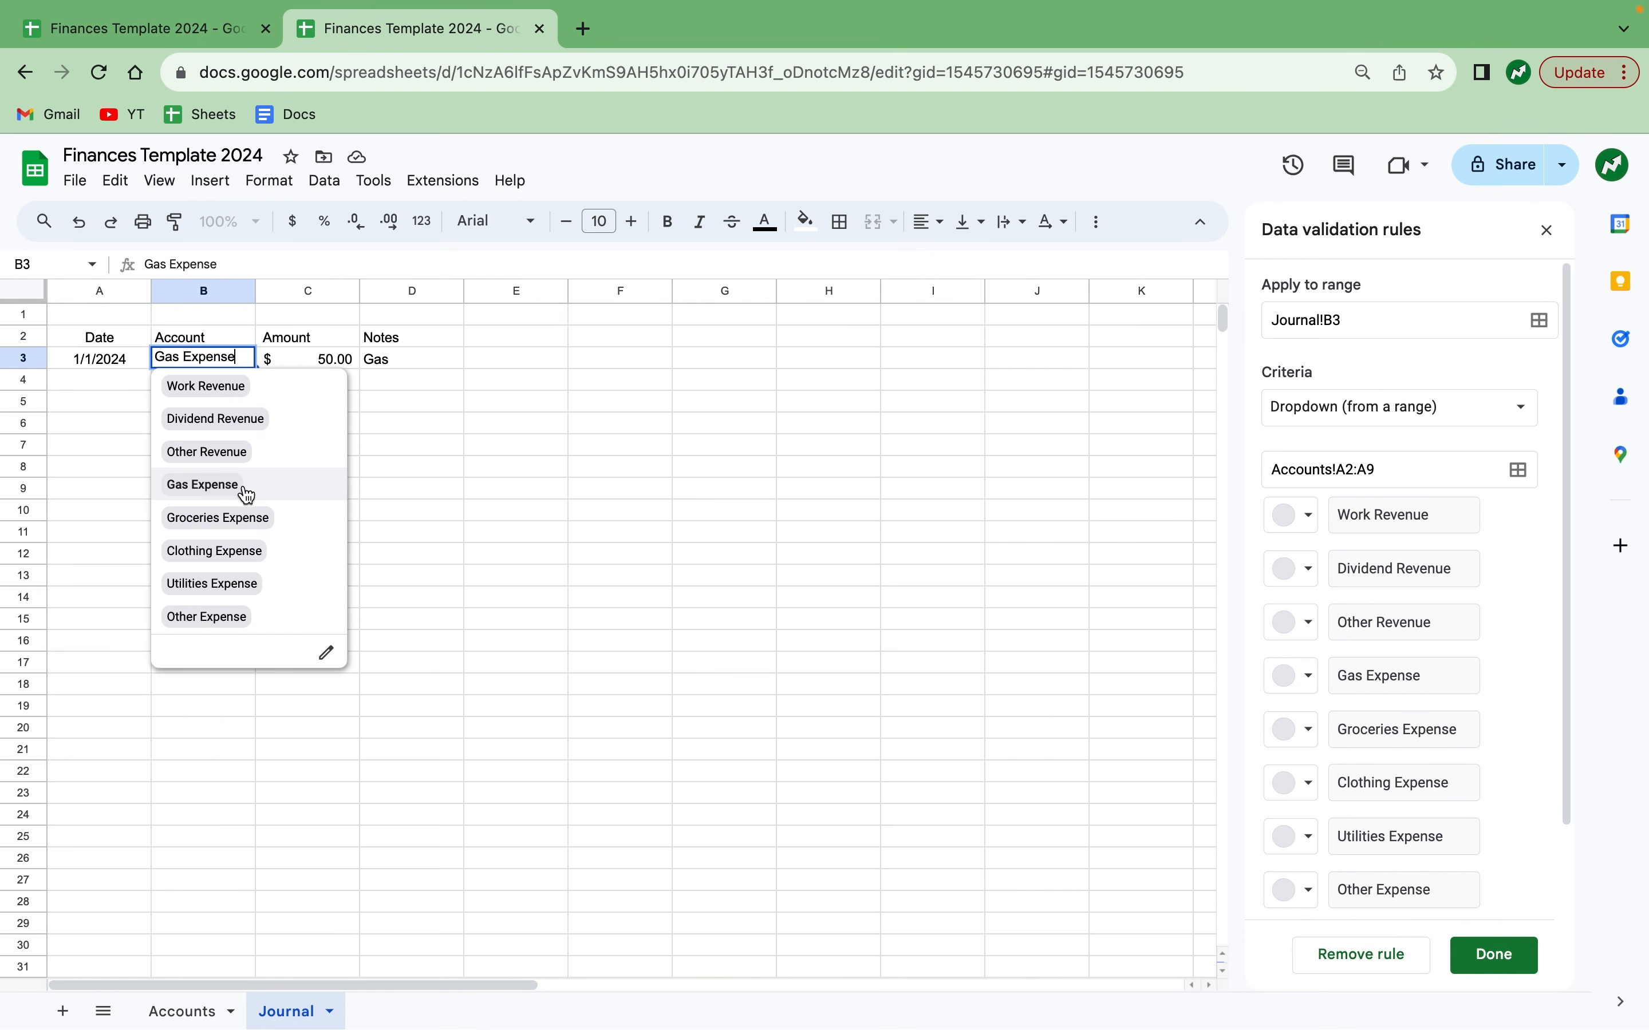
pyautogui.press('Escape')
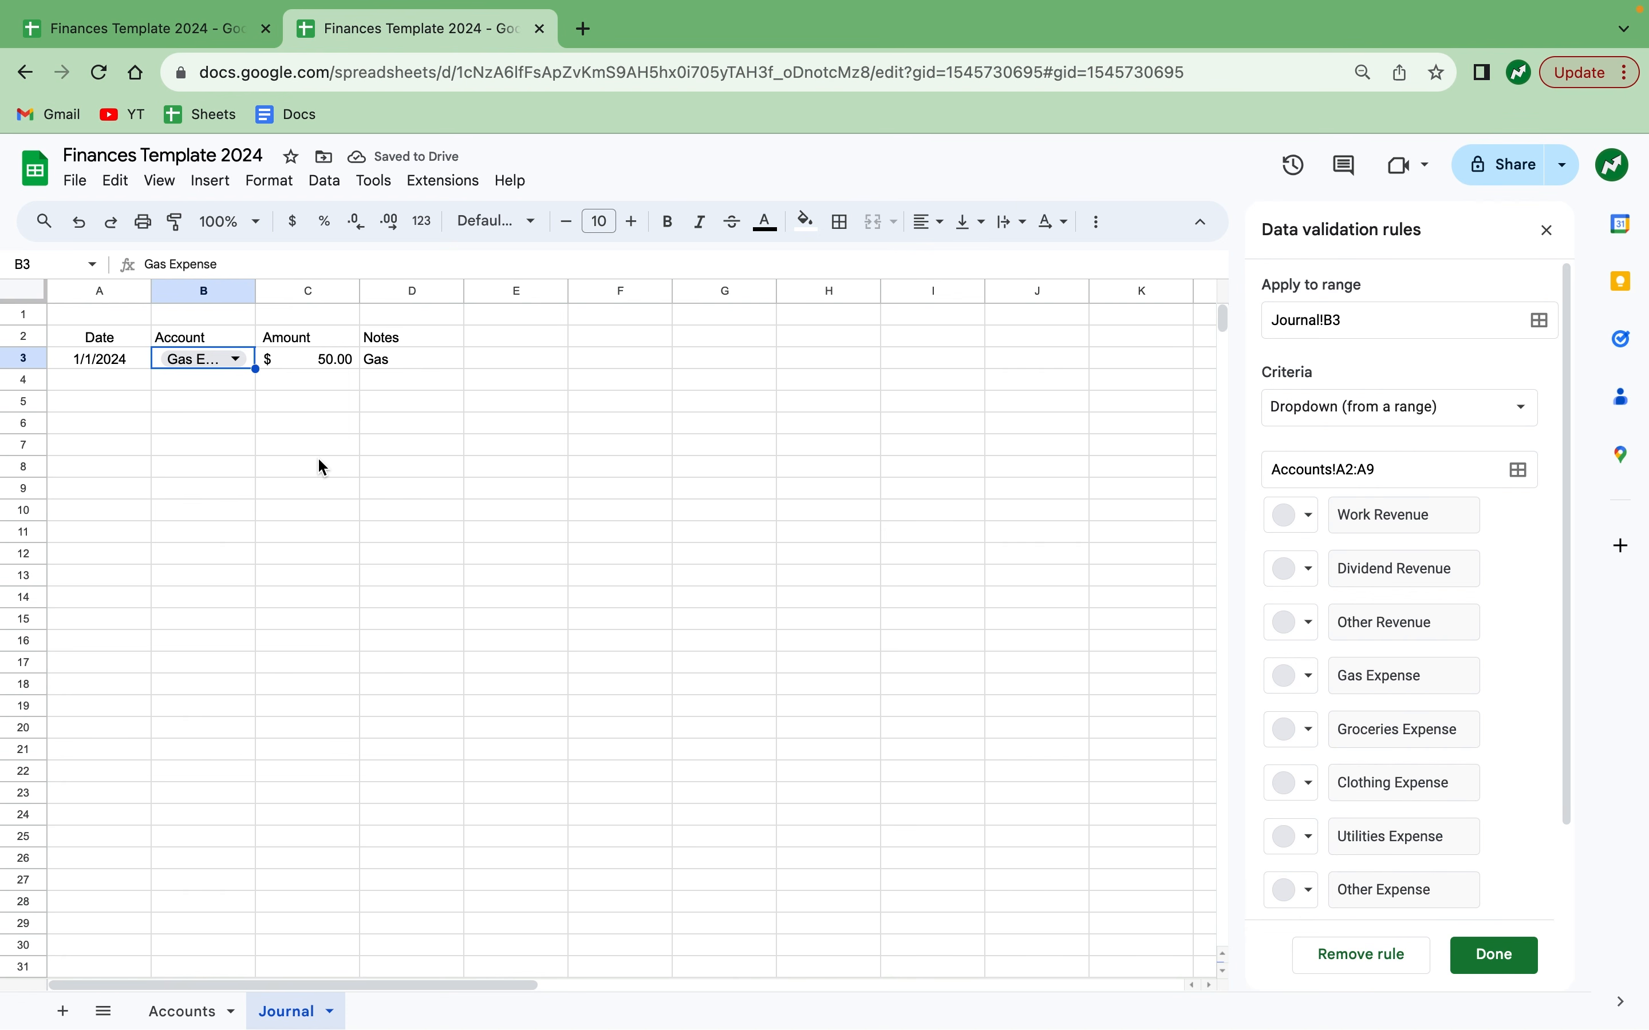
pyautogui.press('Delete')
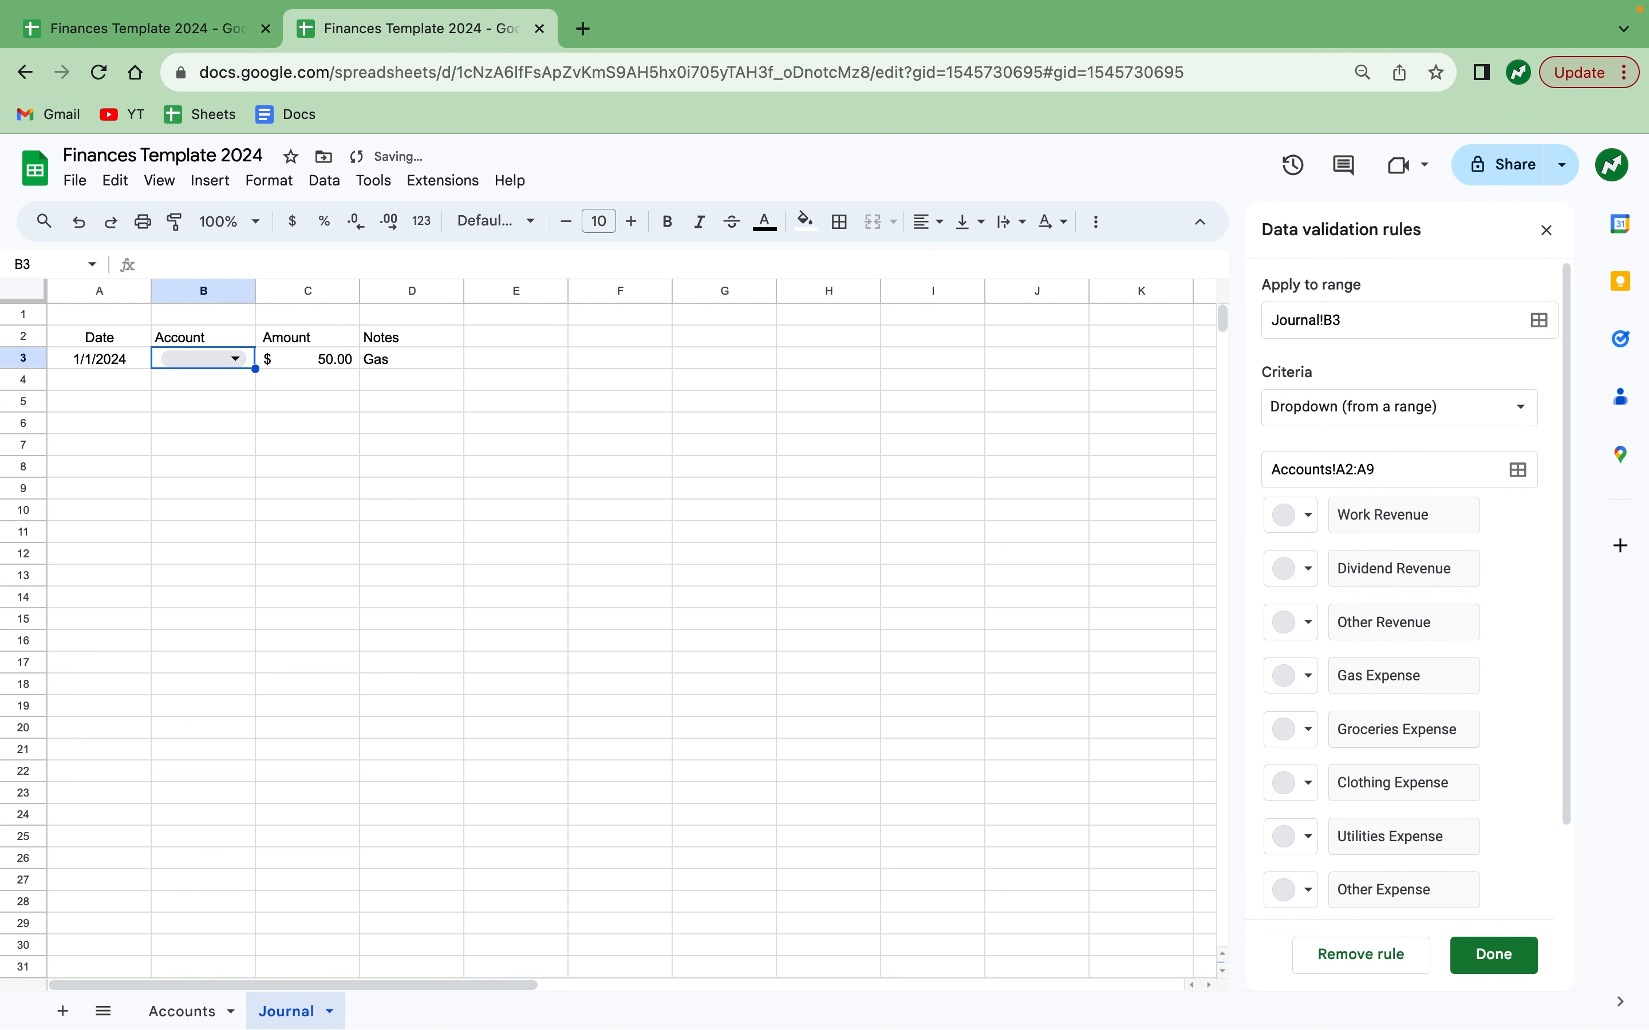
pyautogui.write('Gas')
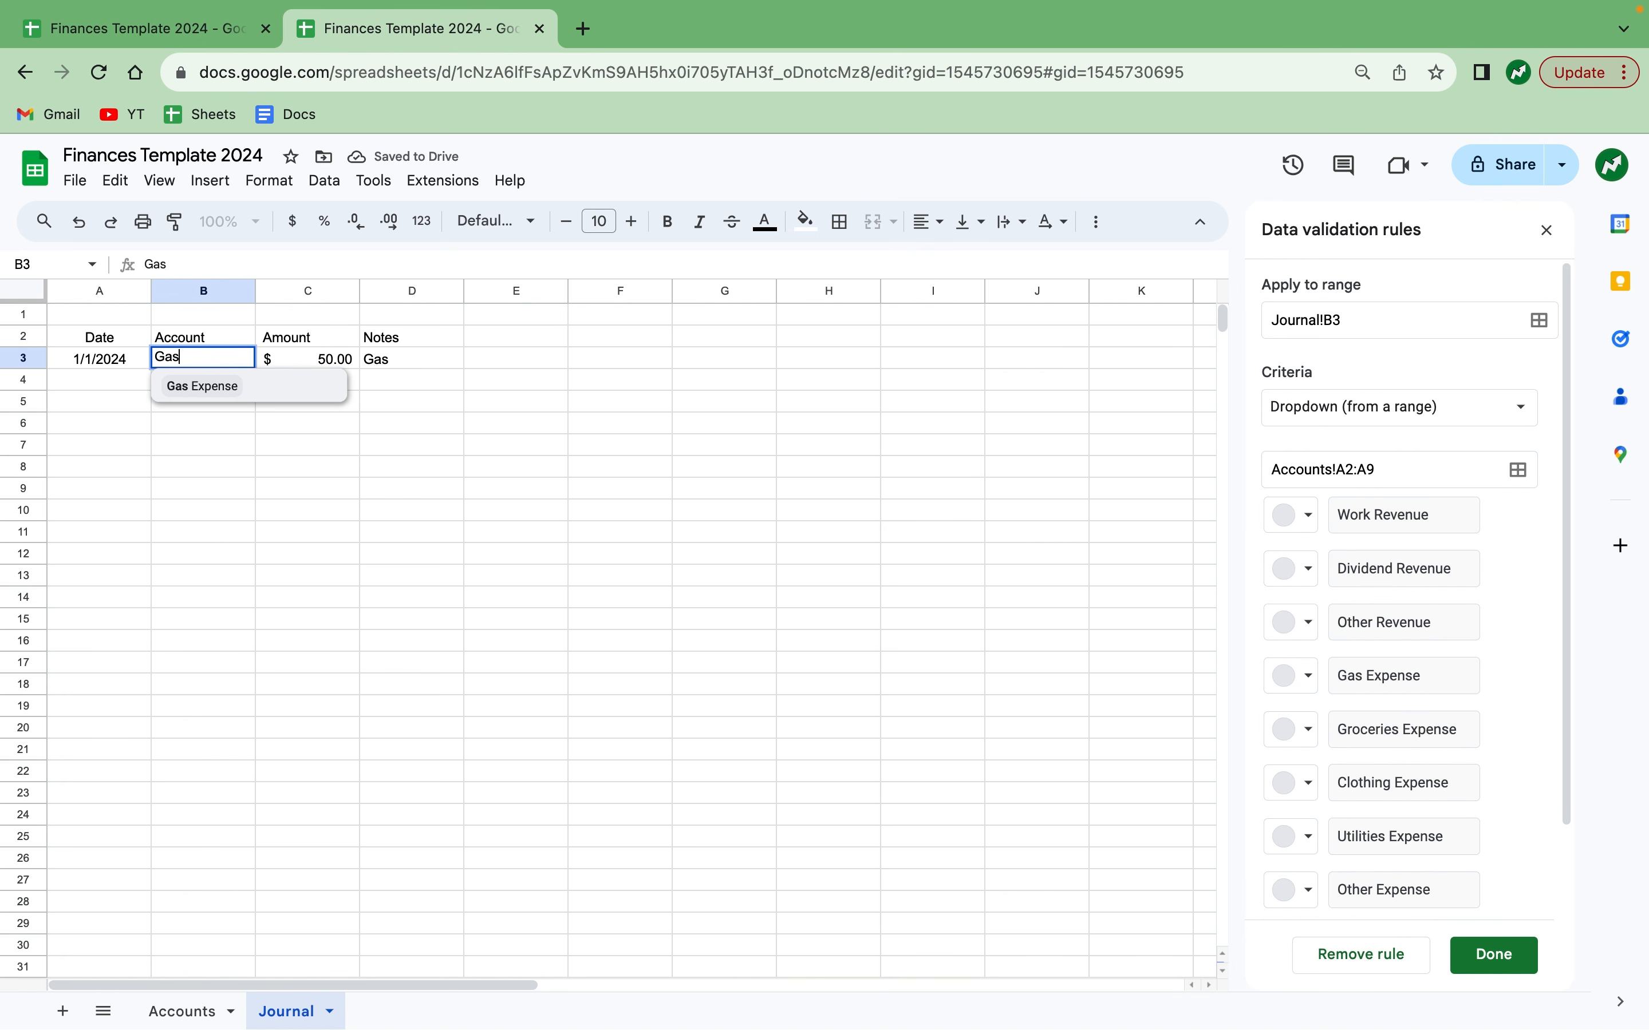
pyautogui.click(268, 397)
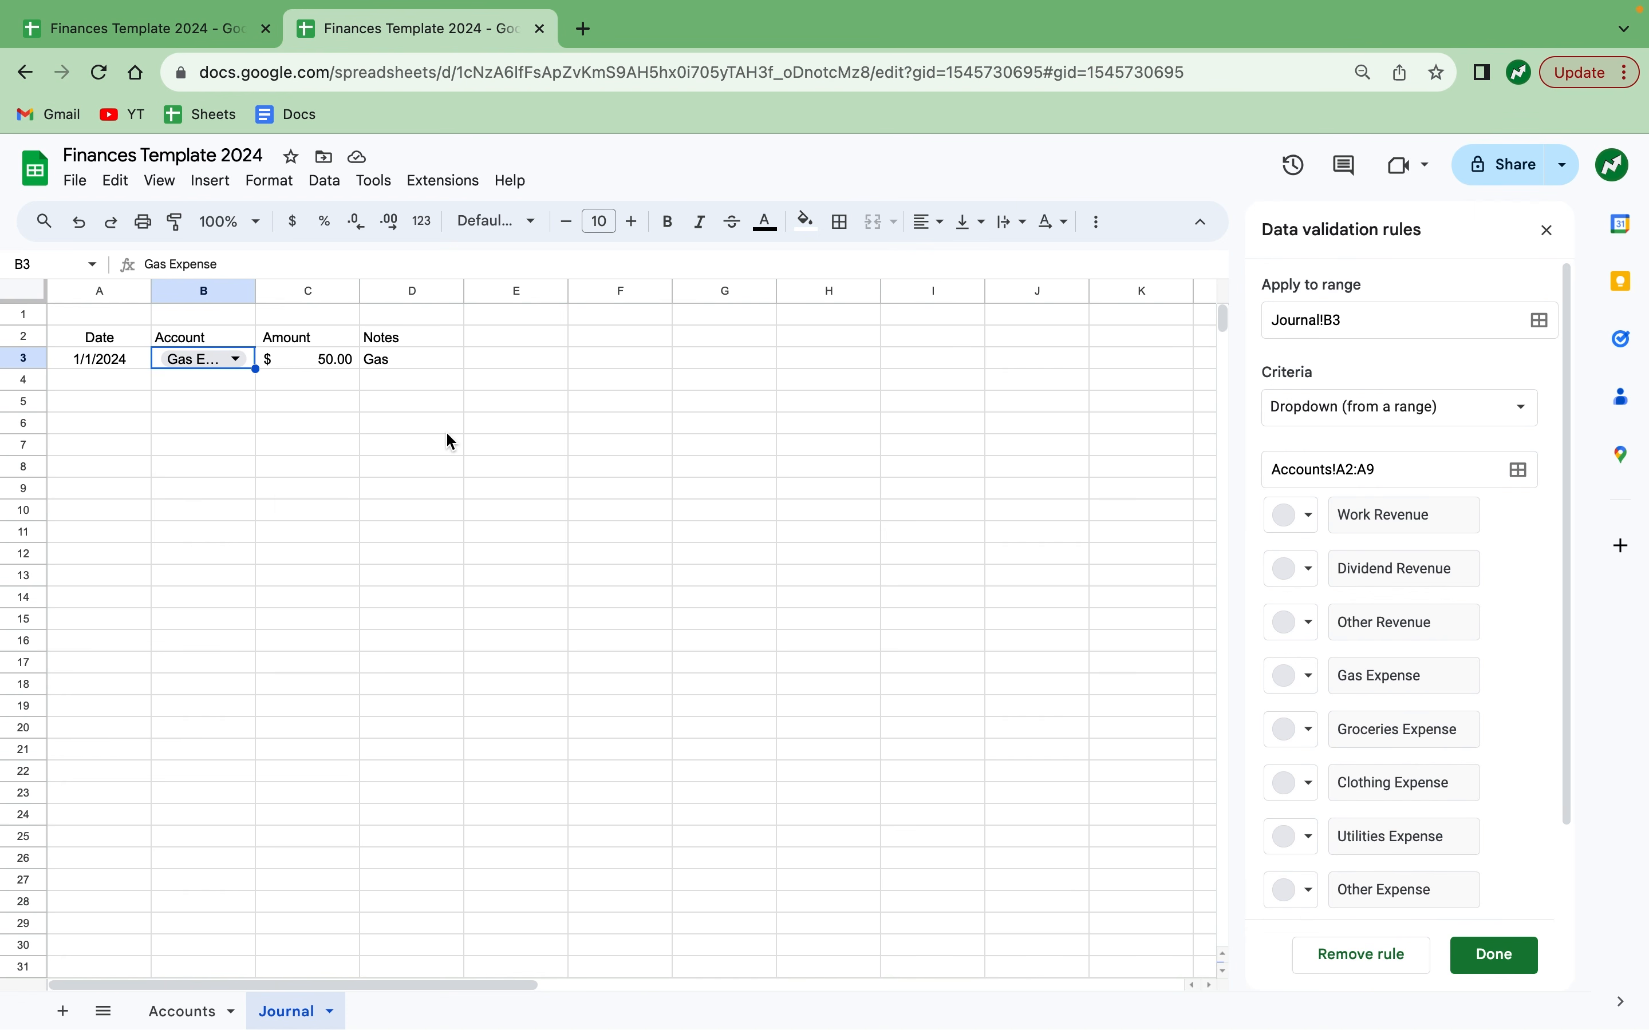
# Set the dropdown's display style to Arrow in the advanced options, save the rule and close the data validation settings.
pyautogui.scroll(-3, 1332, 447)
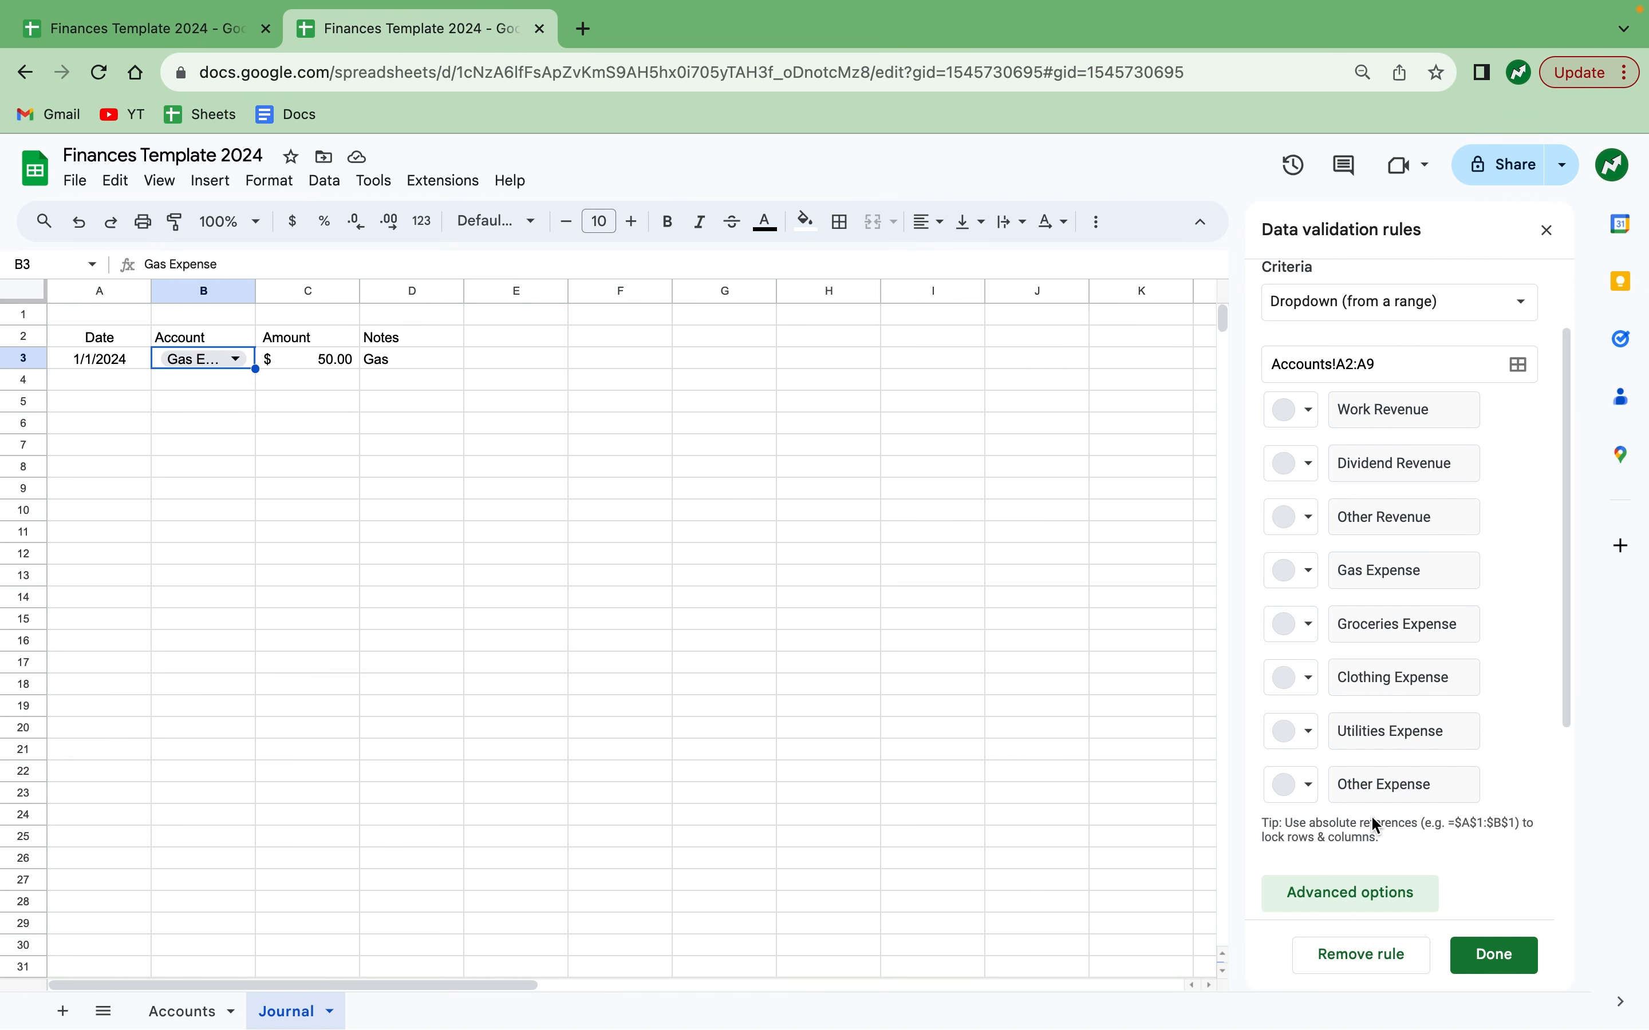
pyautogui.click(1352, 893)
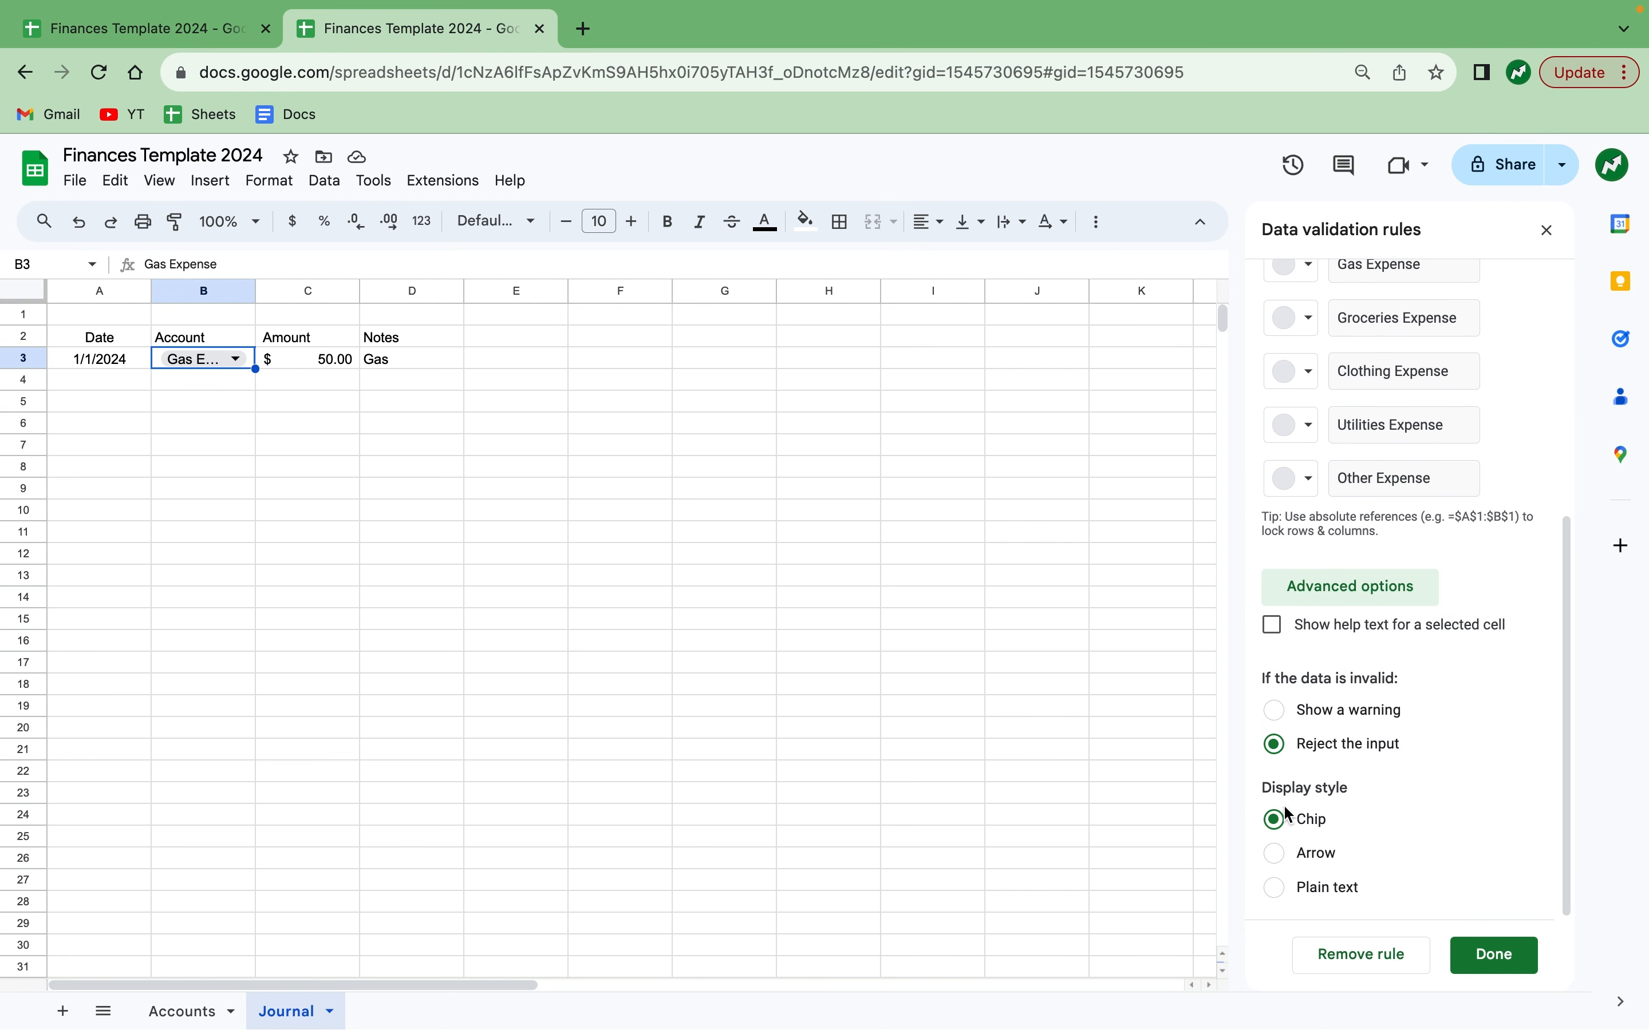
pyautogui.click(1275, 856)
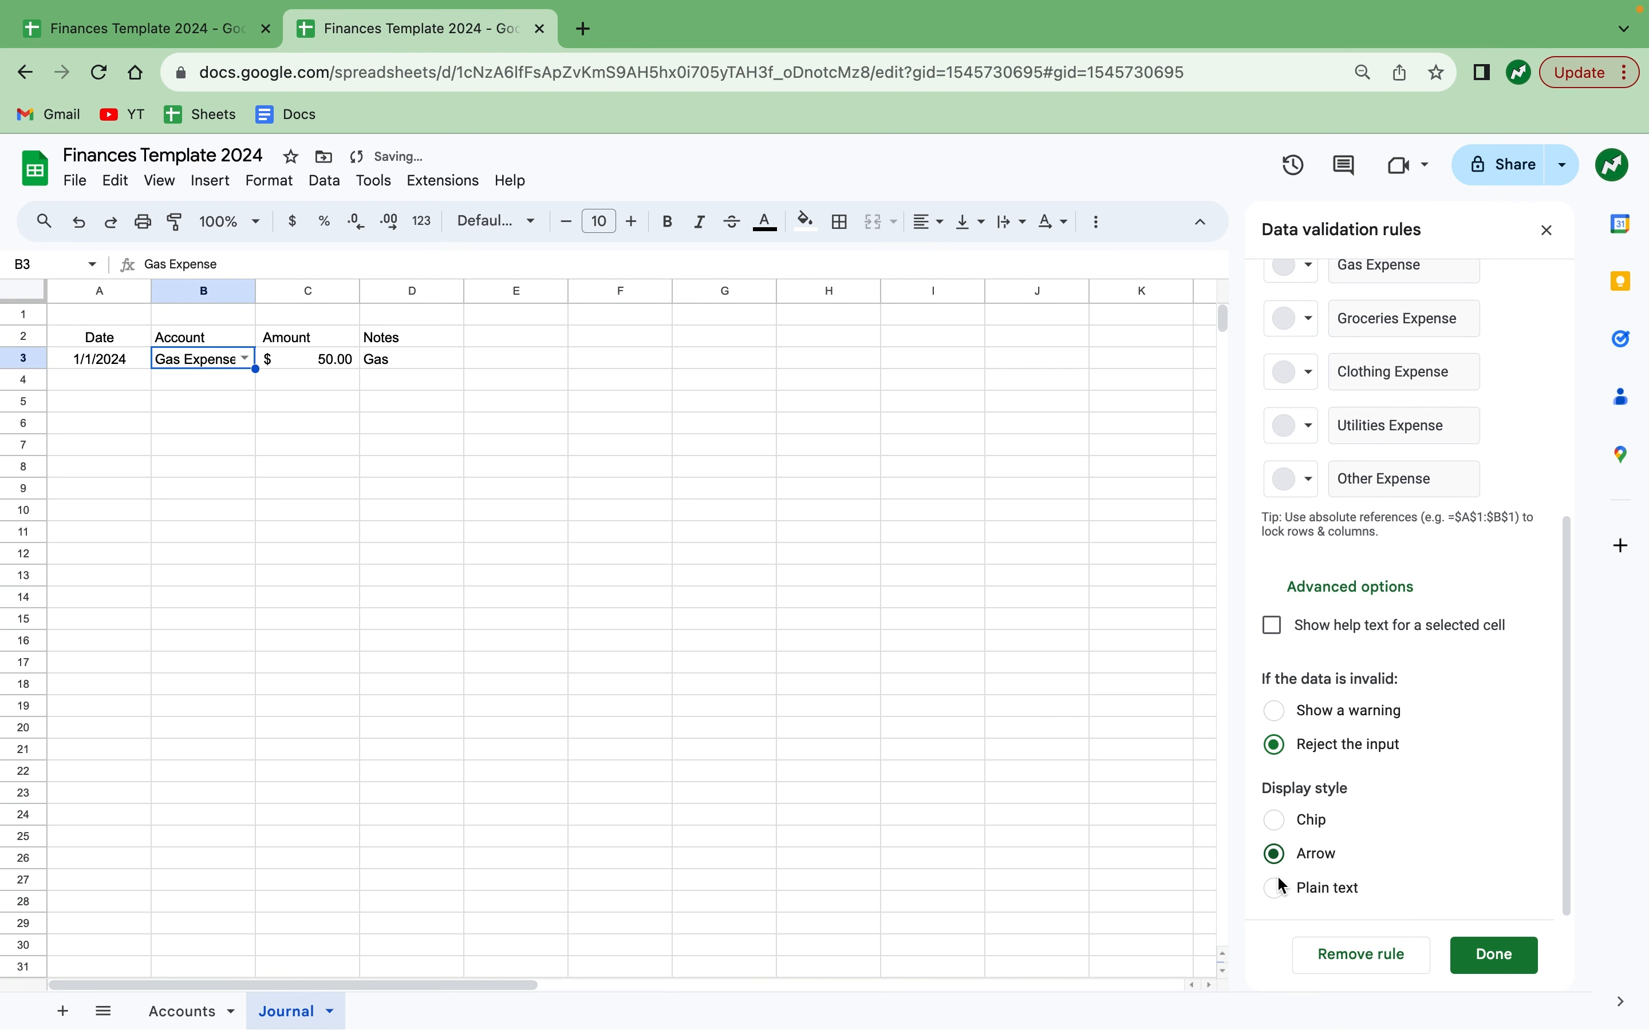
pyautogui.click(1277, 855)
pyautogui.click(1492, 957)
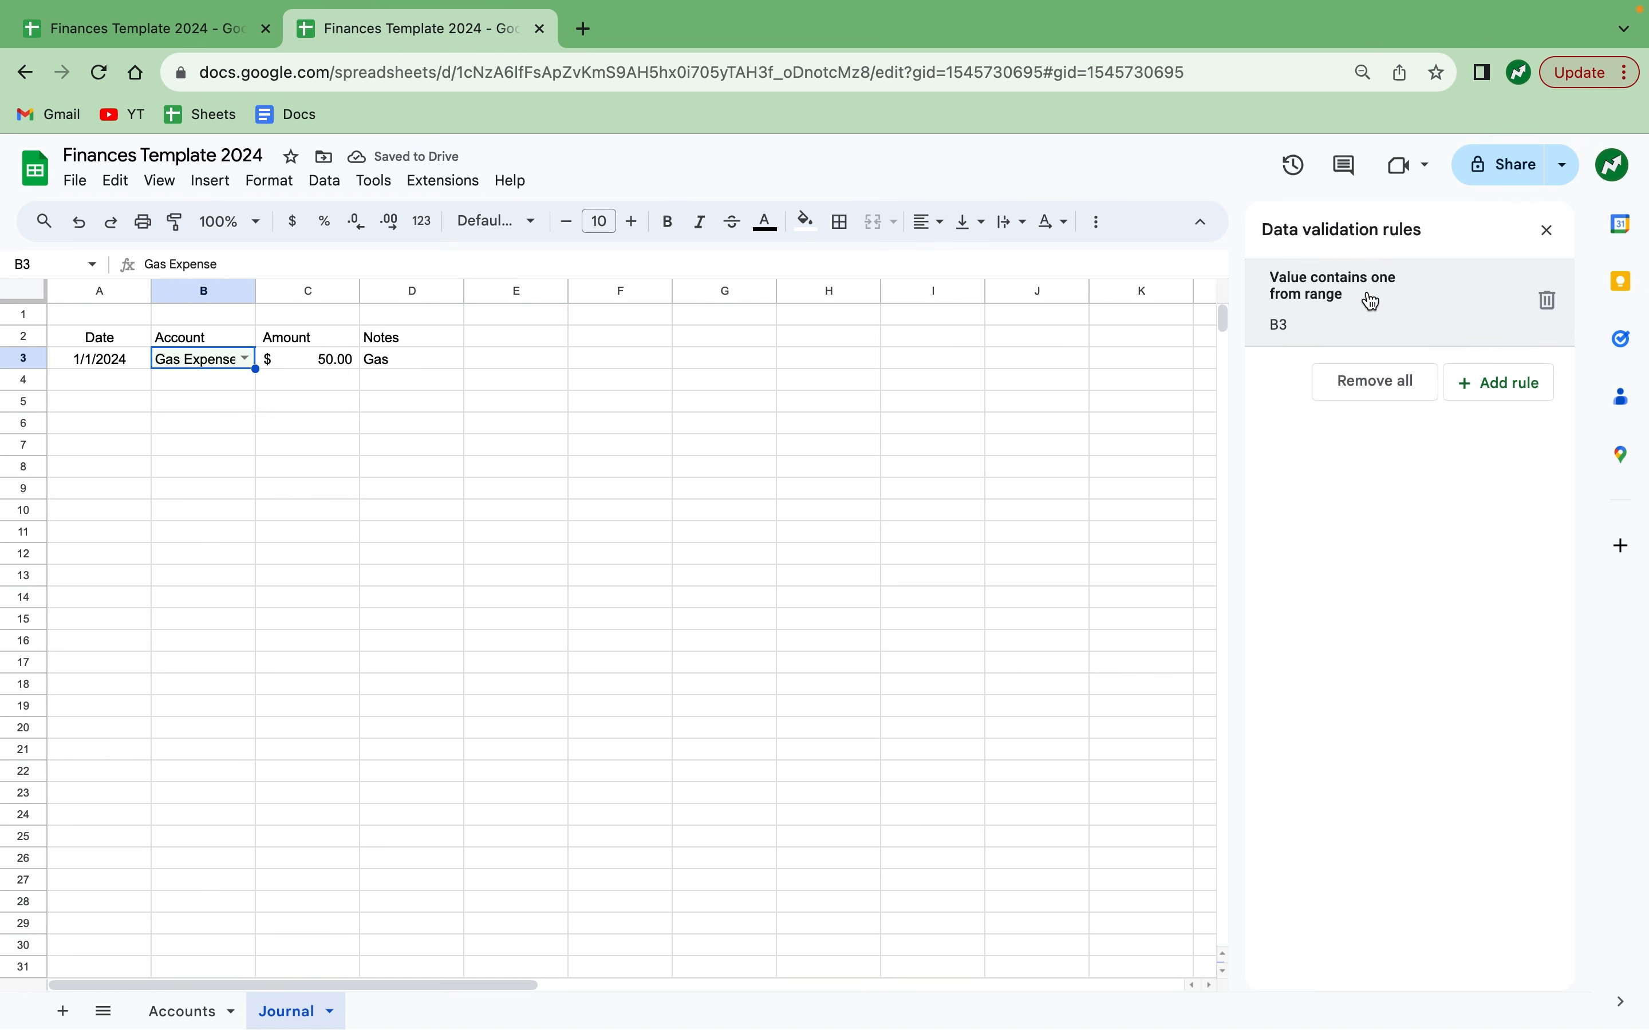
pyautogui.click(1550, 232)
pyautogui.click(875, 487)
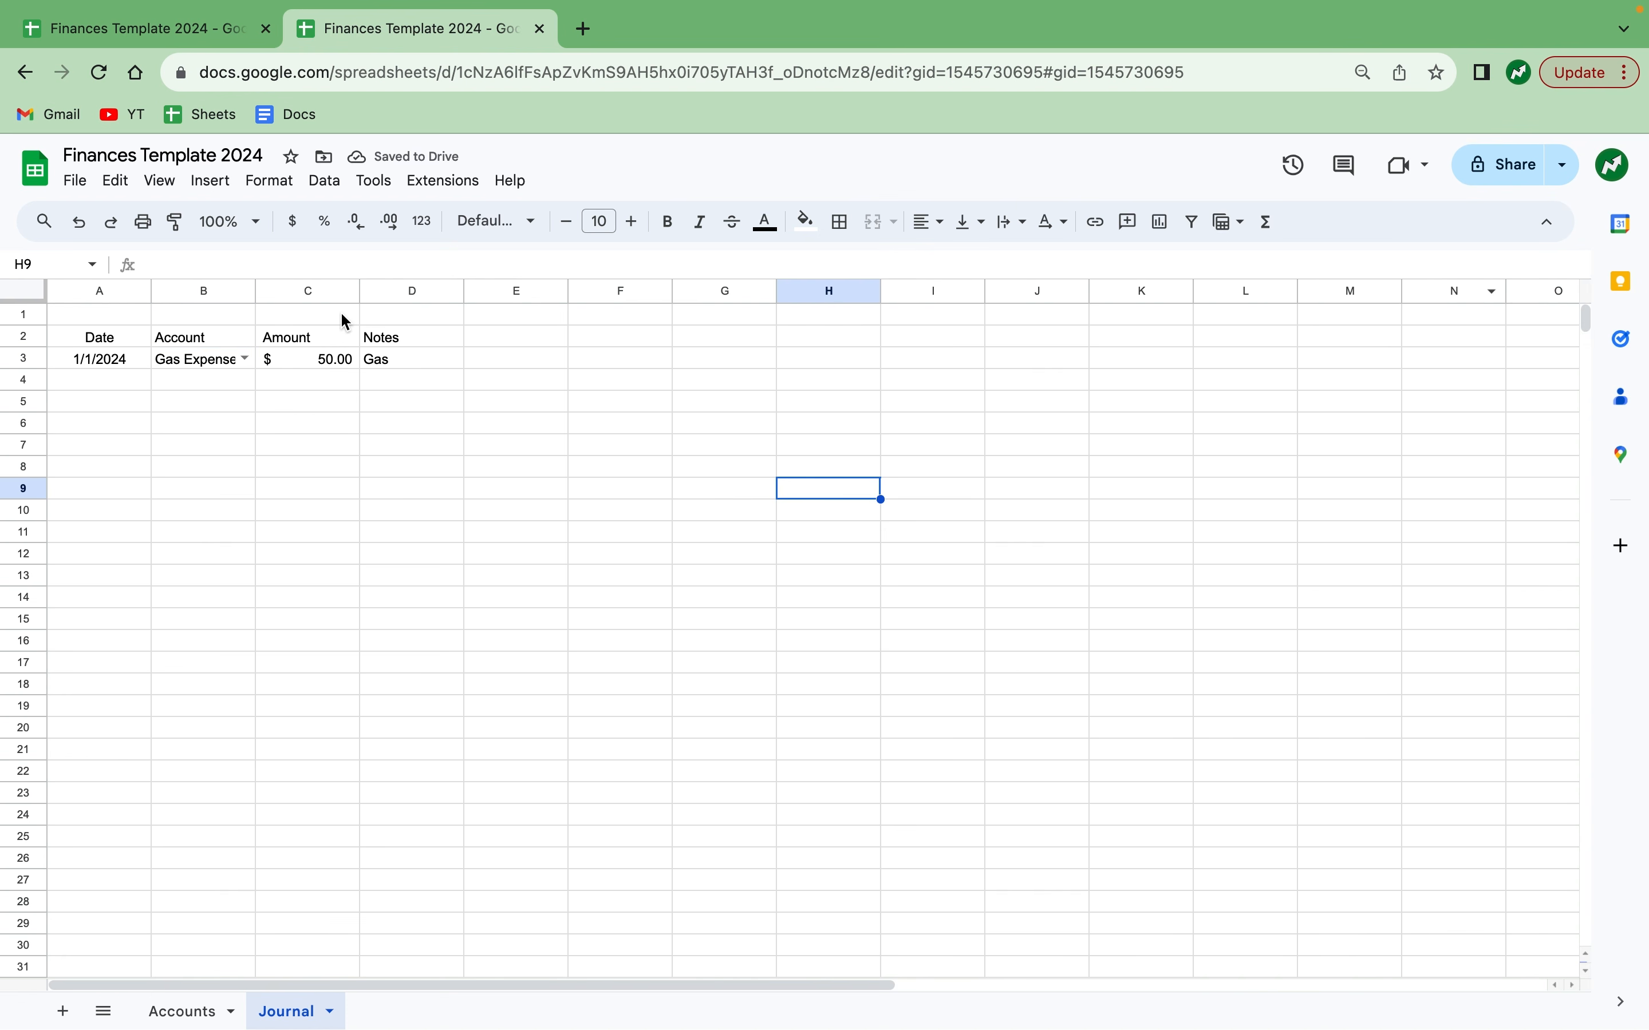
# Set the width of the Account column to 200 pixels.
pyautogui.moveTo(257, 294); pyautogui.dragTo(275, 294)
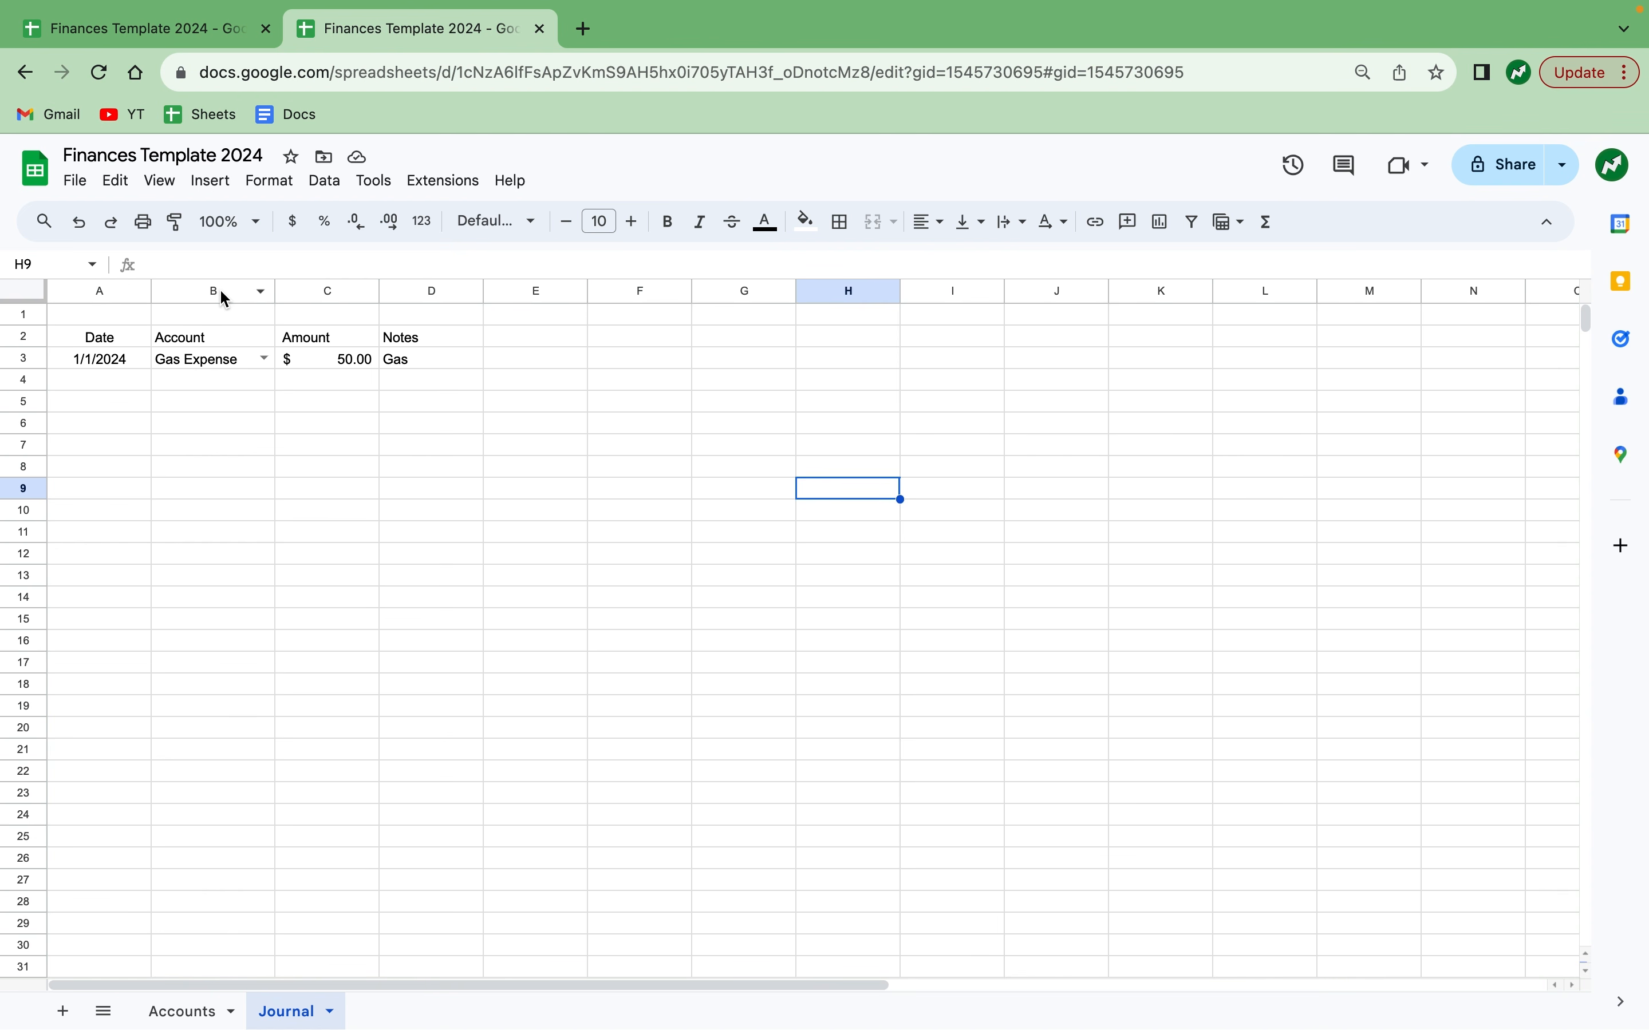
pyautogui.click(218, 289)
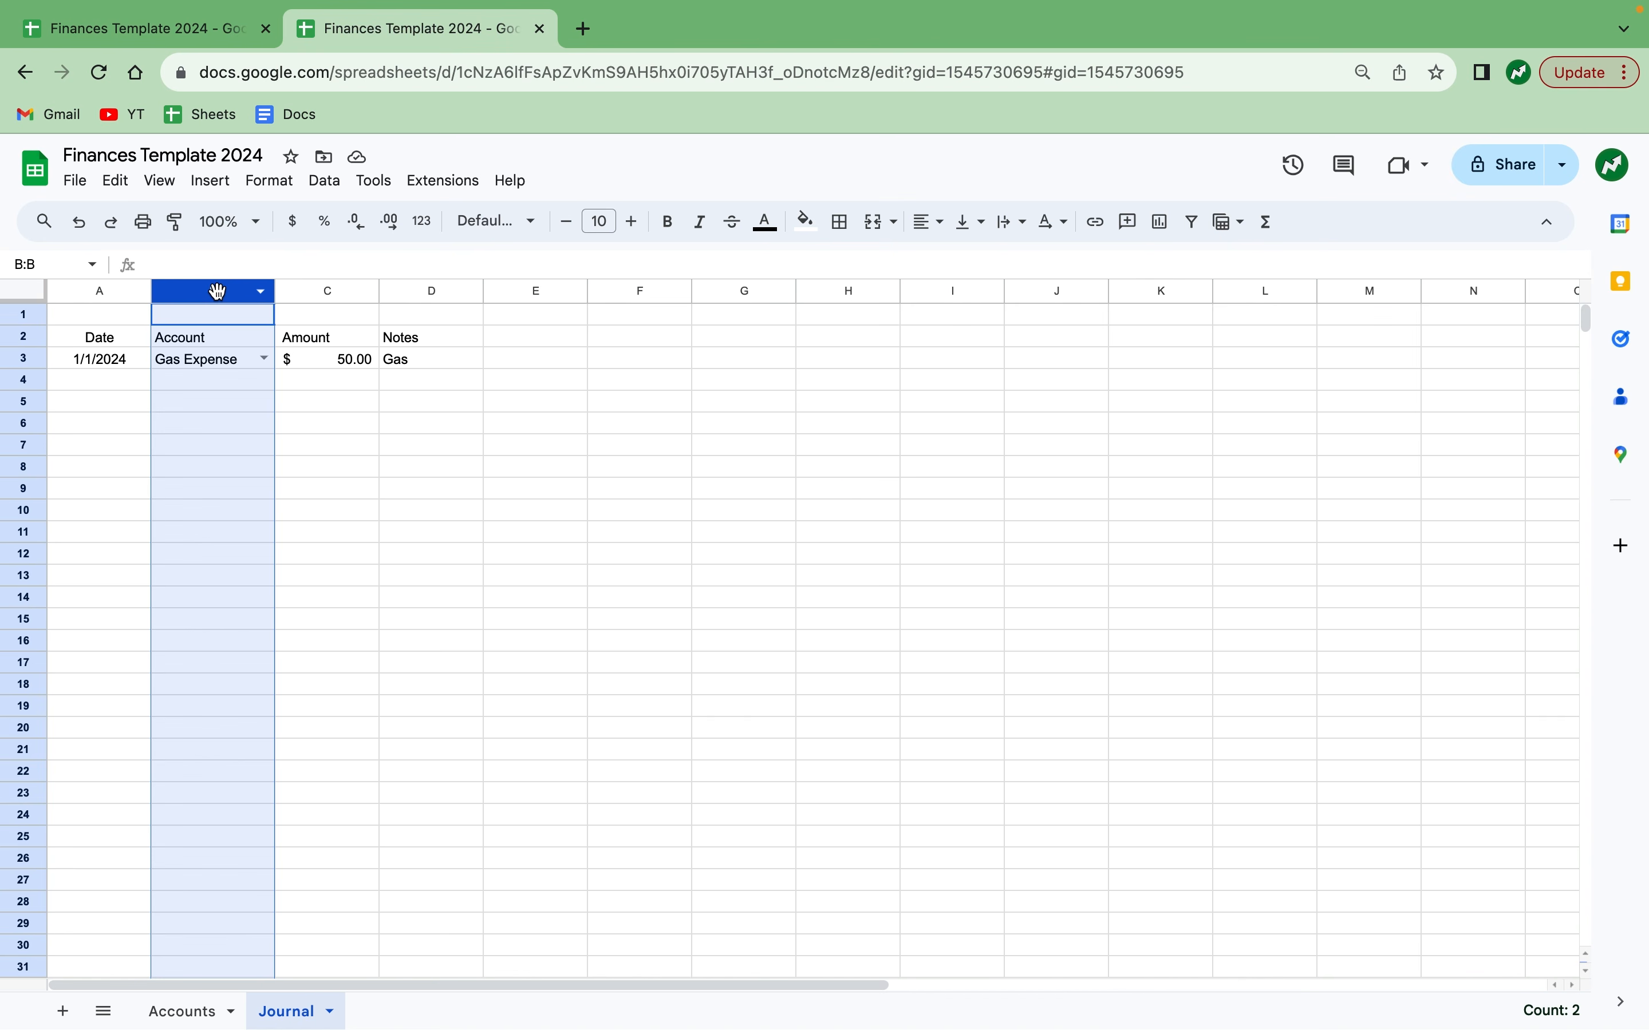
pyautogui.rightClick(218, 290)
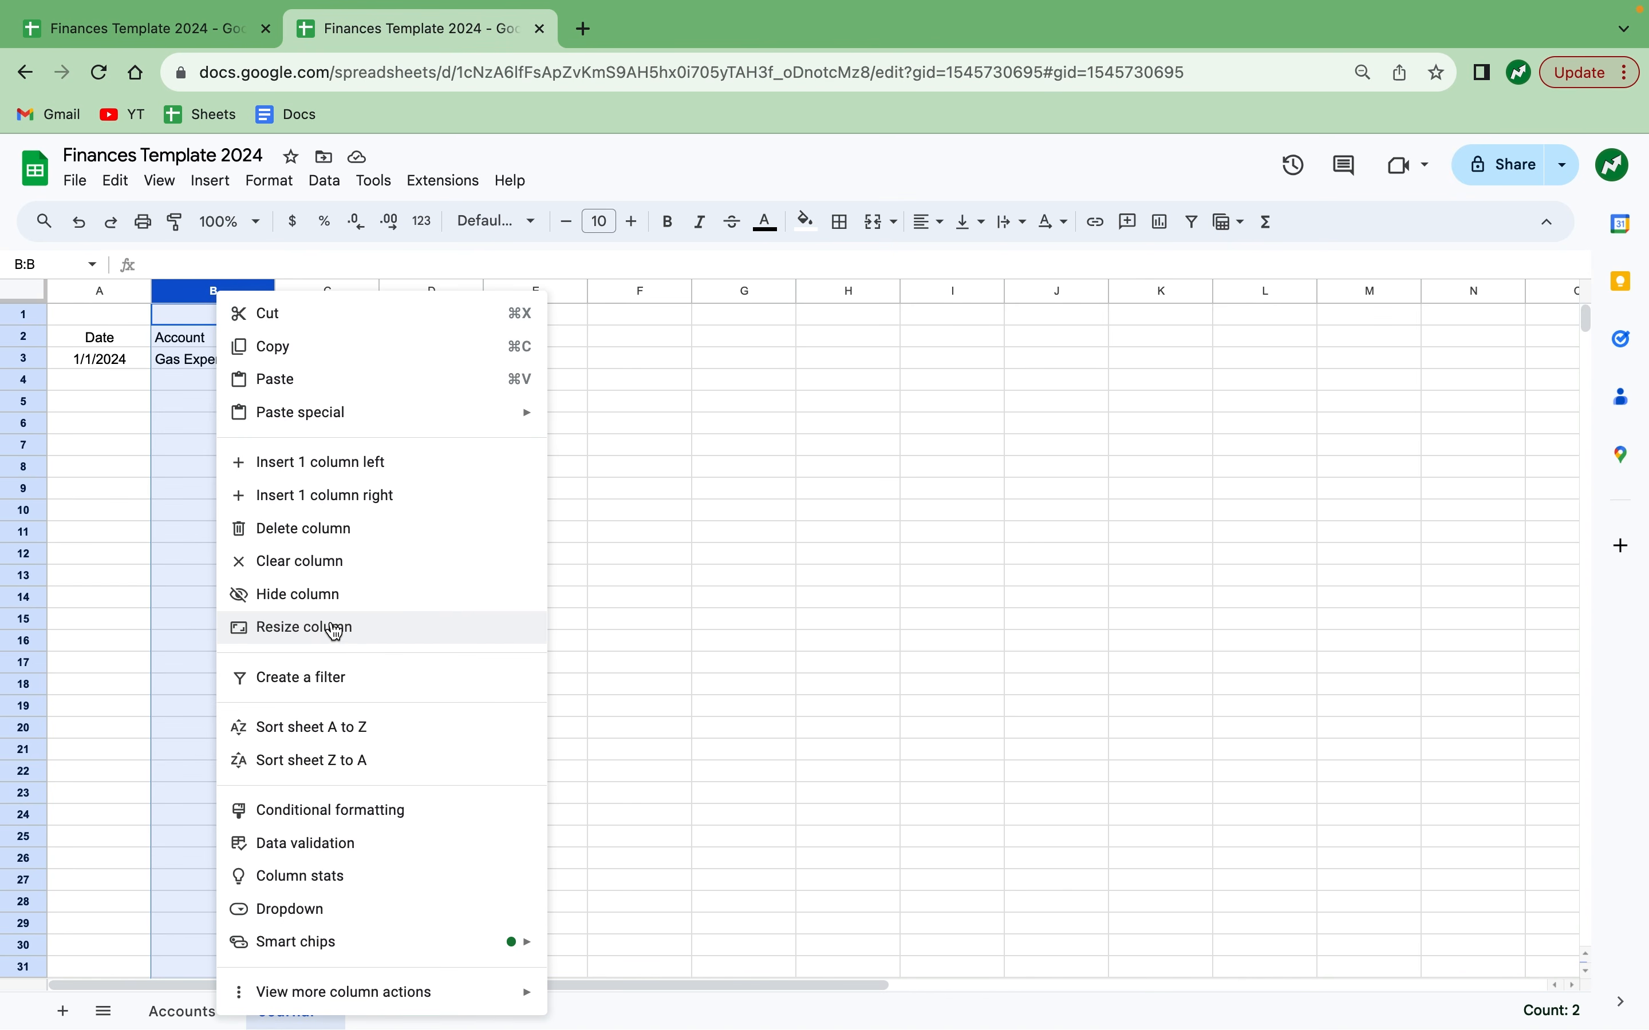
pyautogui.click(334, 628)
pyautogui.write('200')
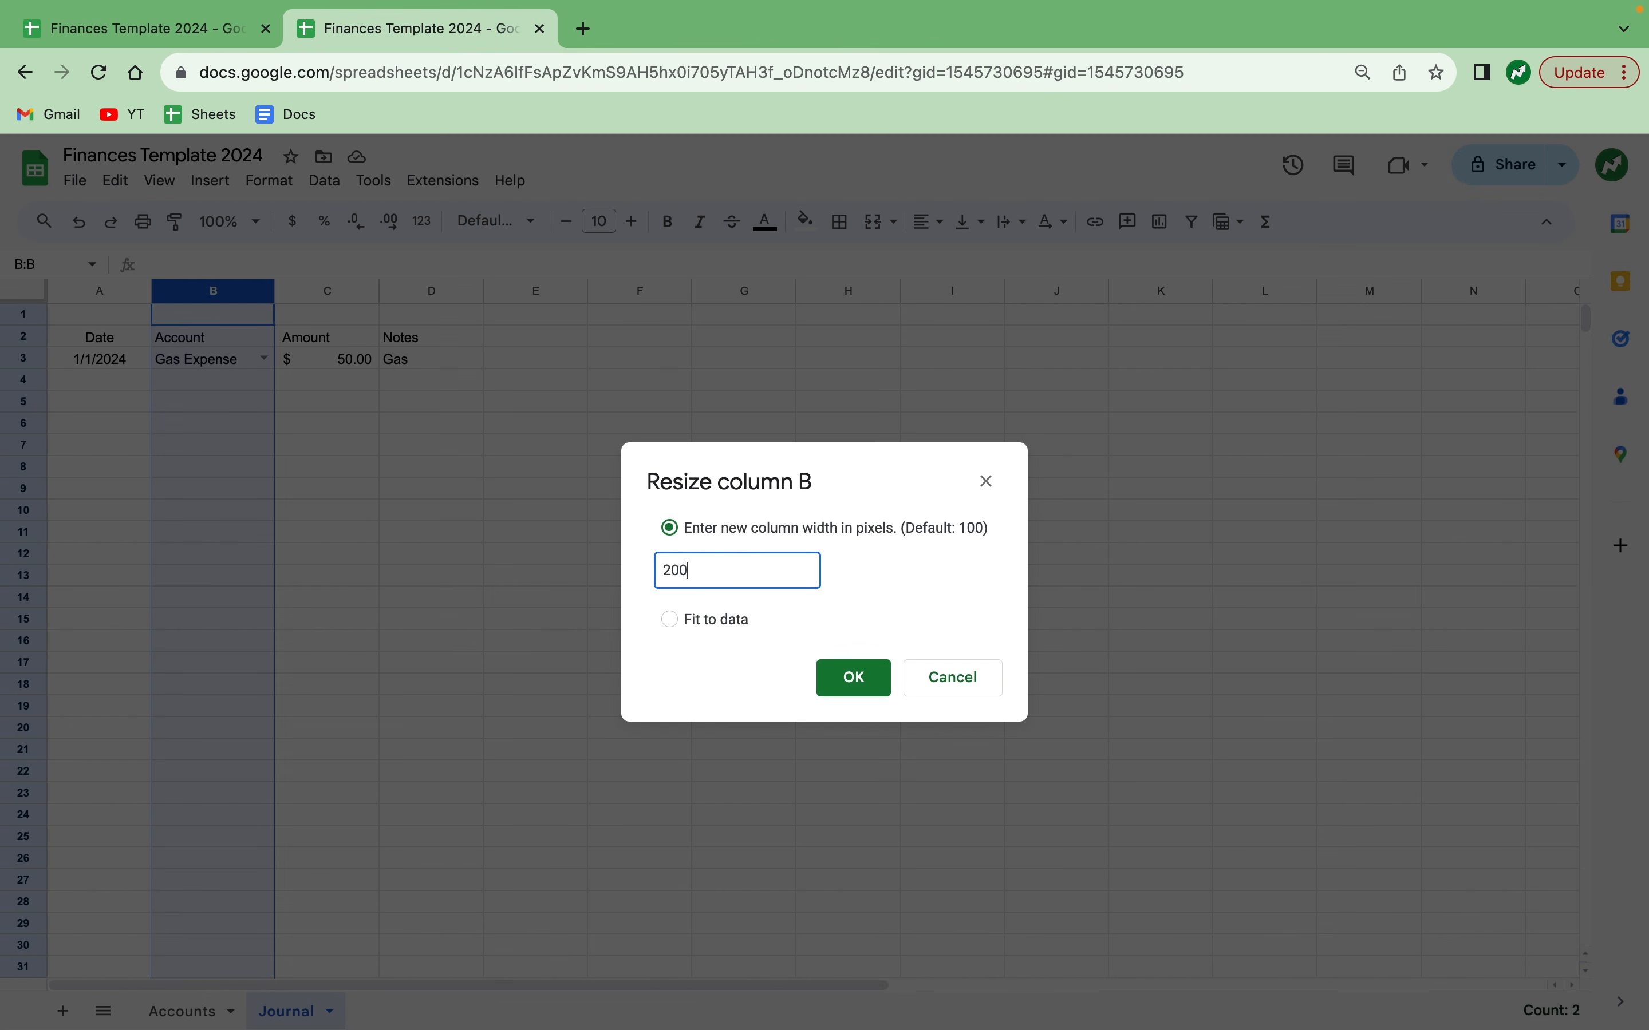
pyautogui.press('Return')
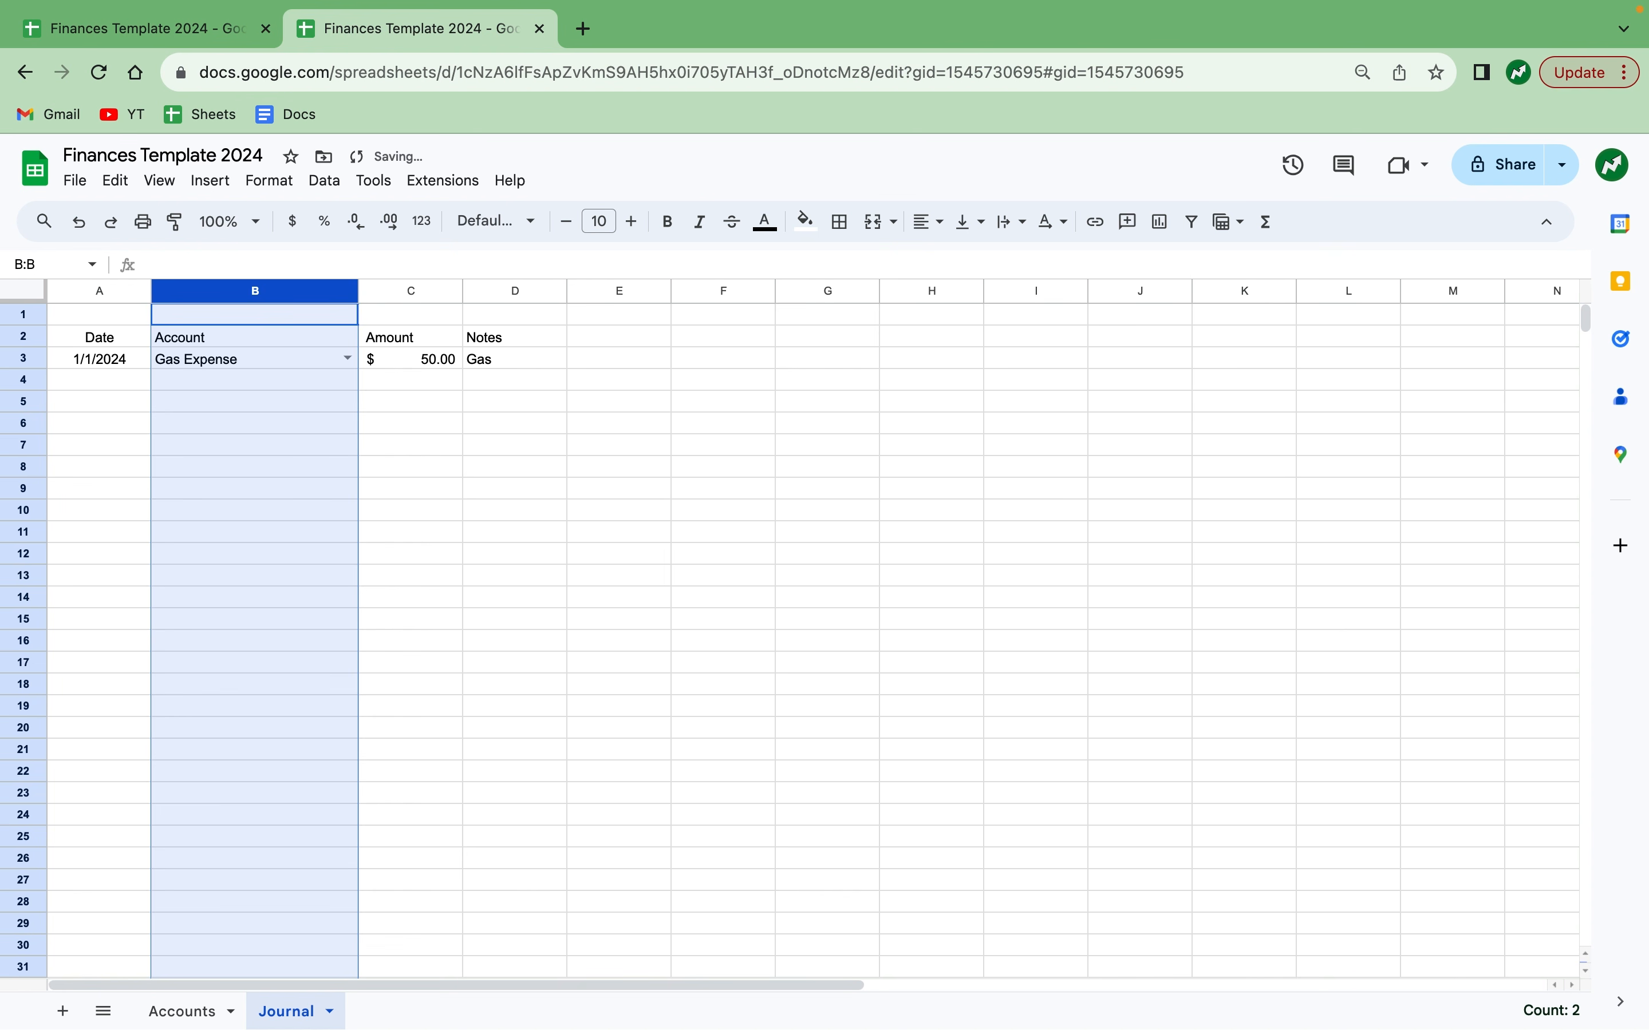
# Set the width of the Amount column to 150 pixels.
pyautogui.click(405, 298)
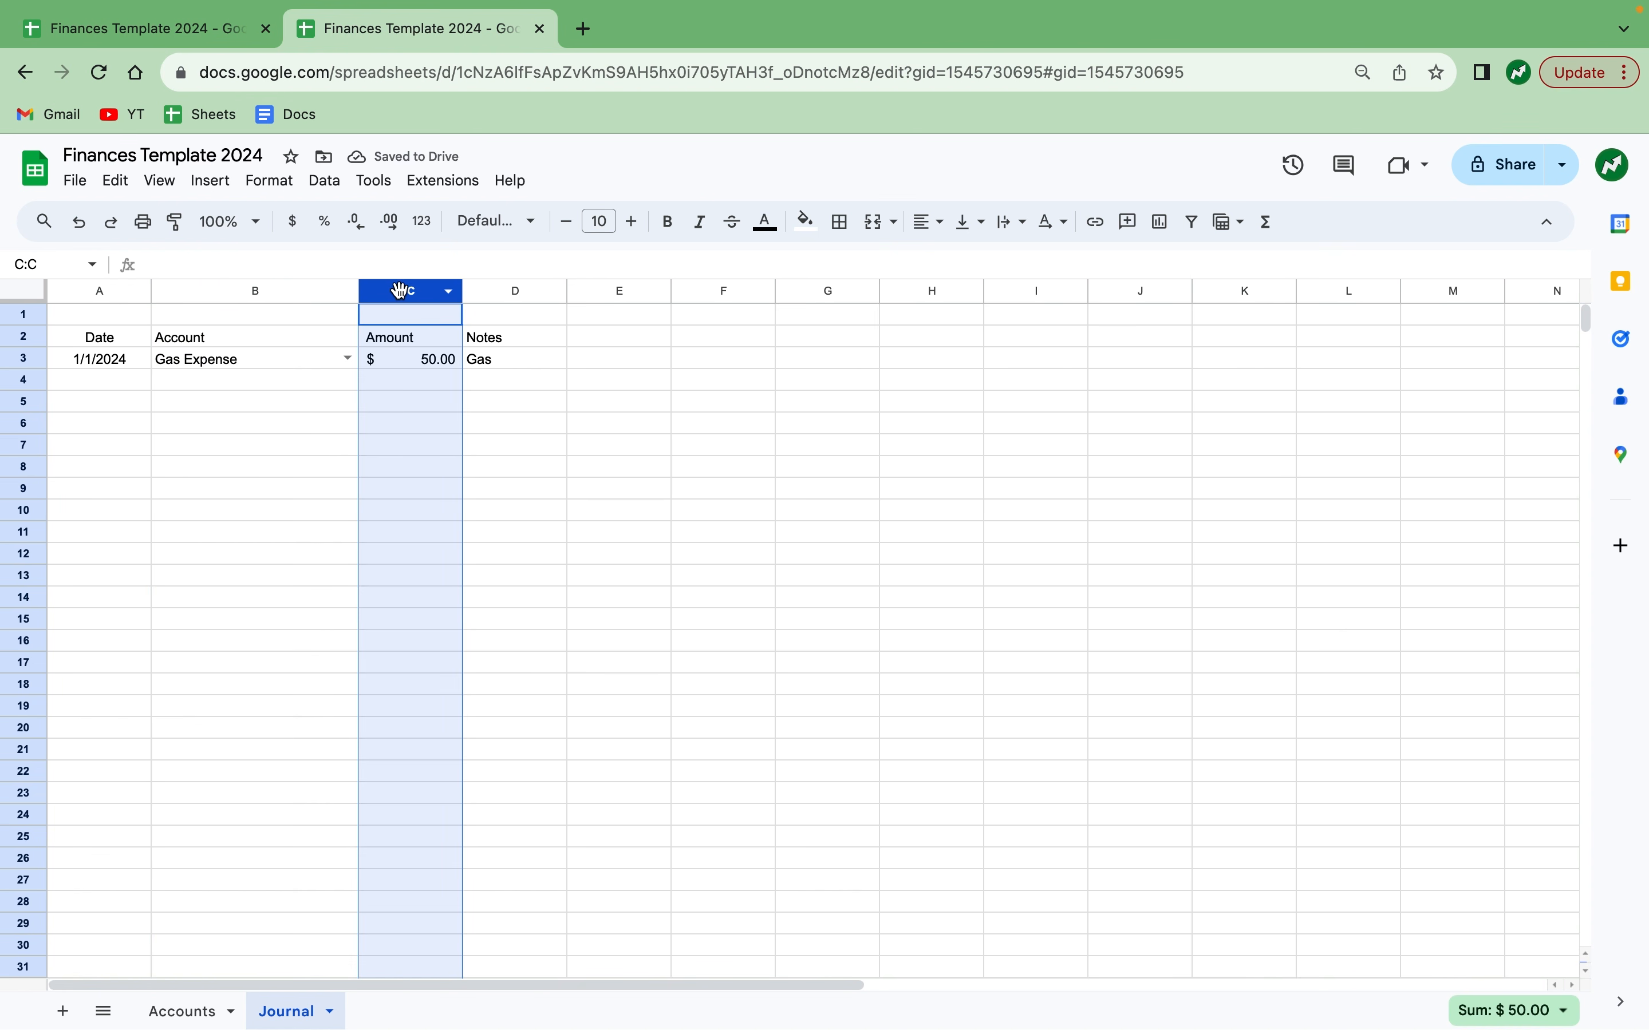
pyautogui.rightClick(407, 298)
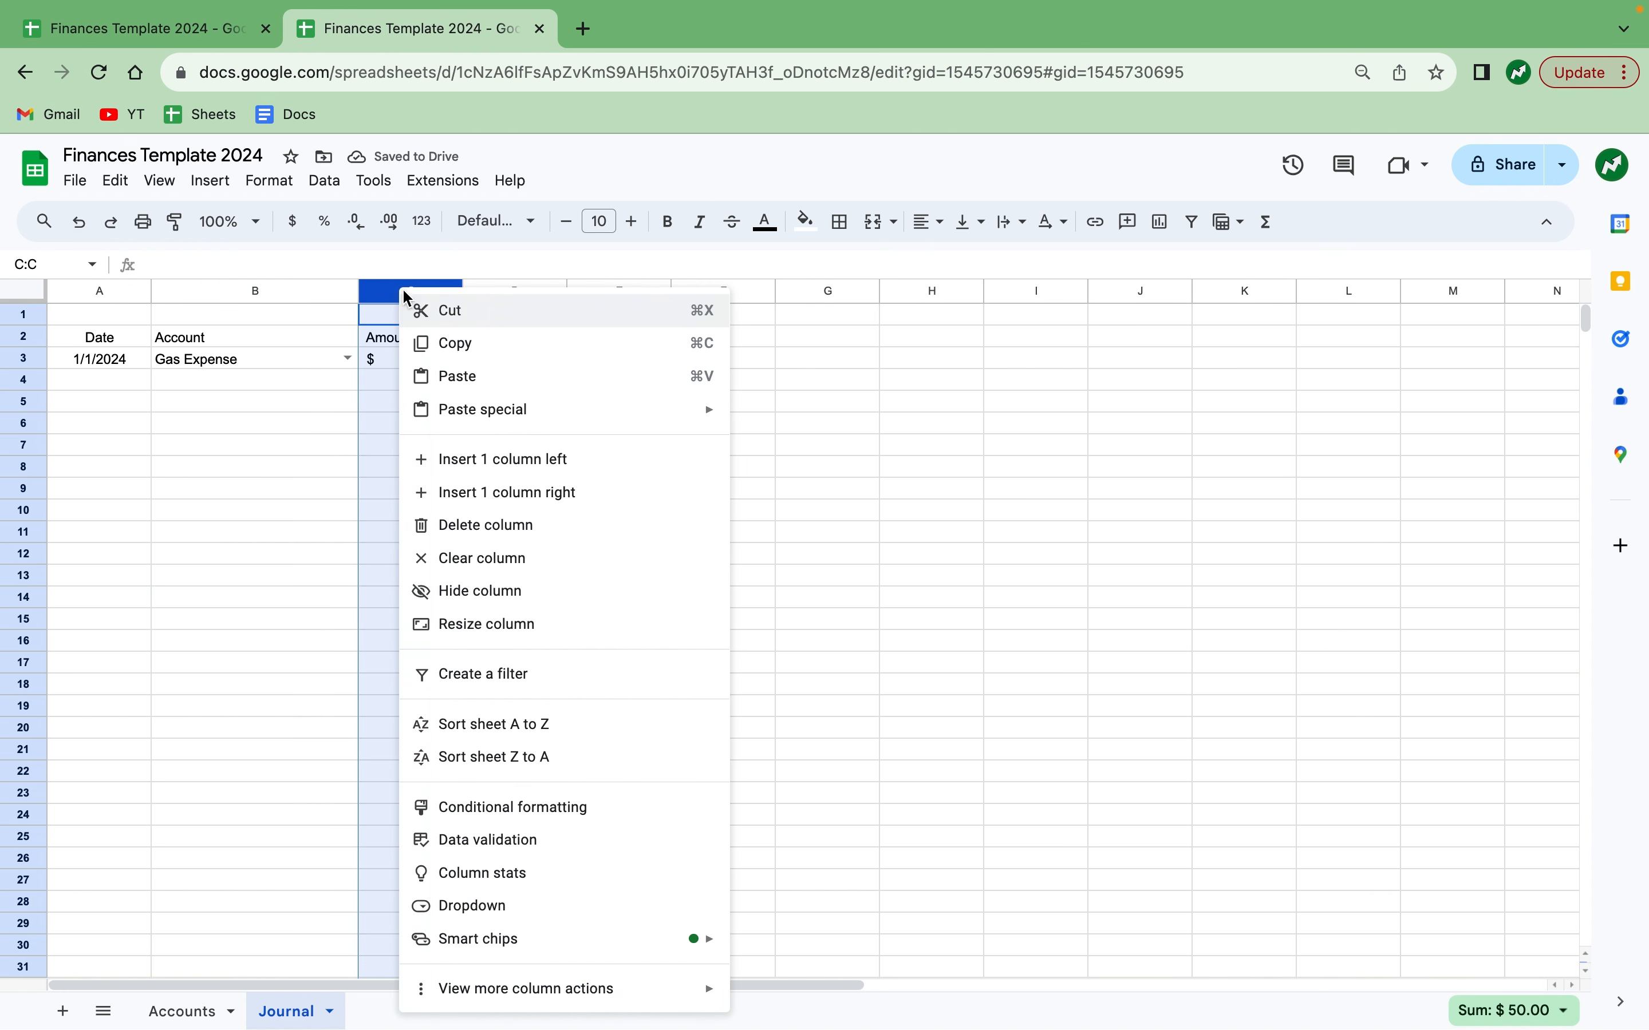
pyautogui.click(535, 626)
pyautogui.write('150')
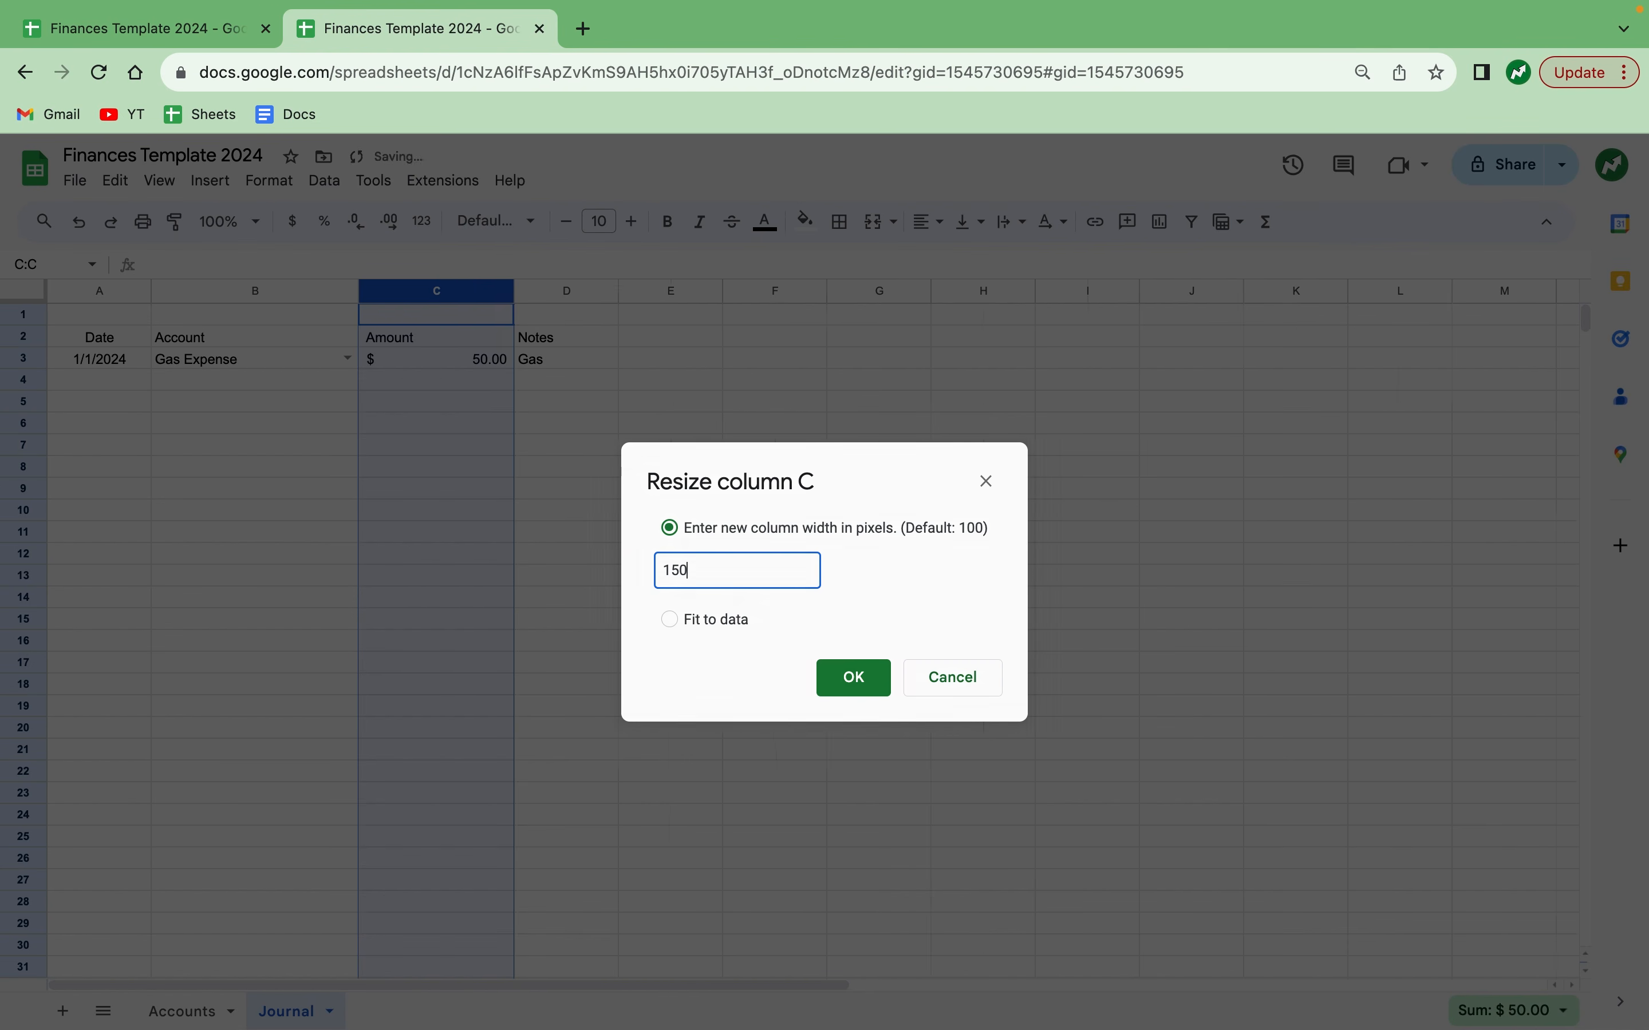
pyautogui.press('Return')
# Set the width of the Notes column to 600 pixels.
pyautogui.click(553, 293)
pyautogui.rightClick(552, 292)
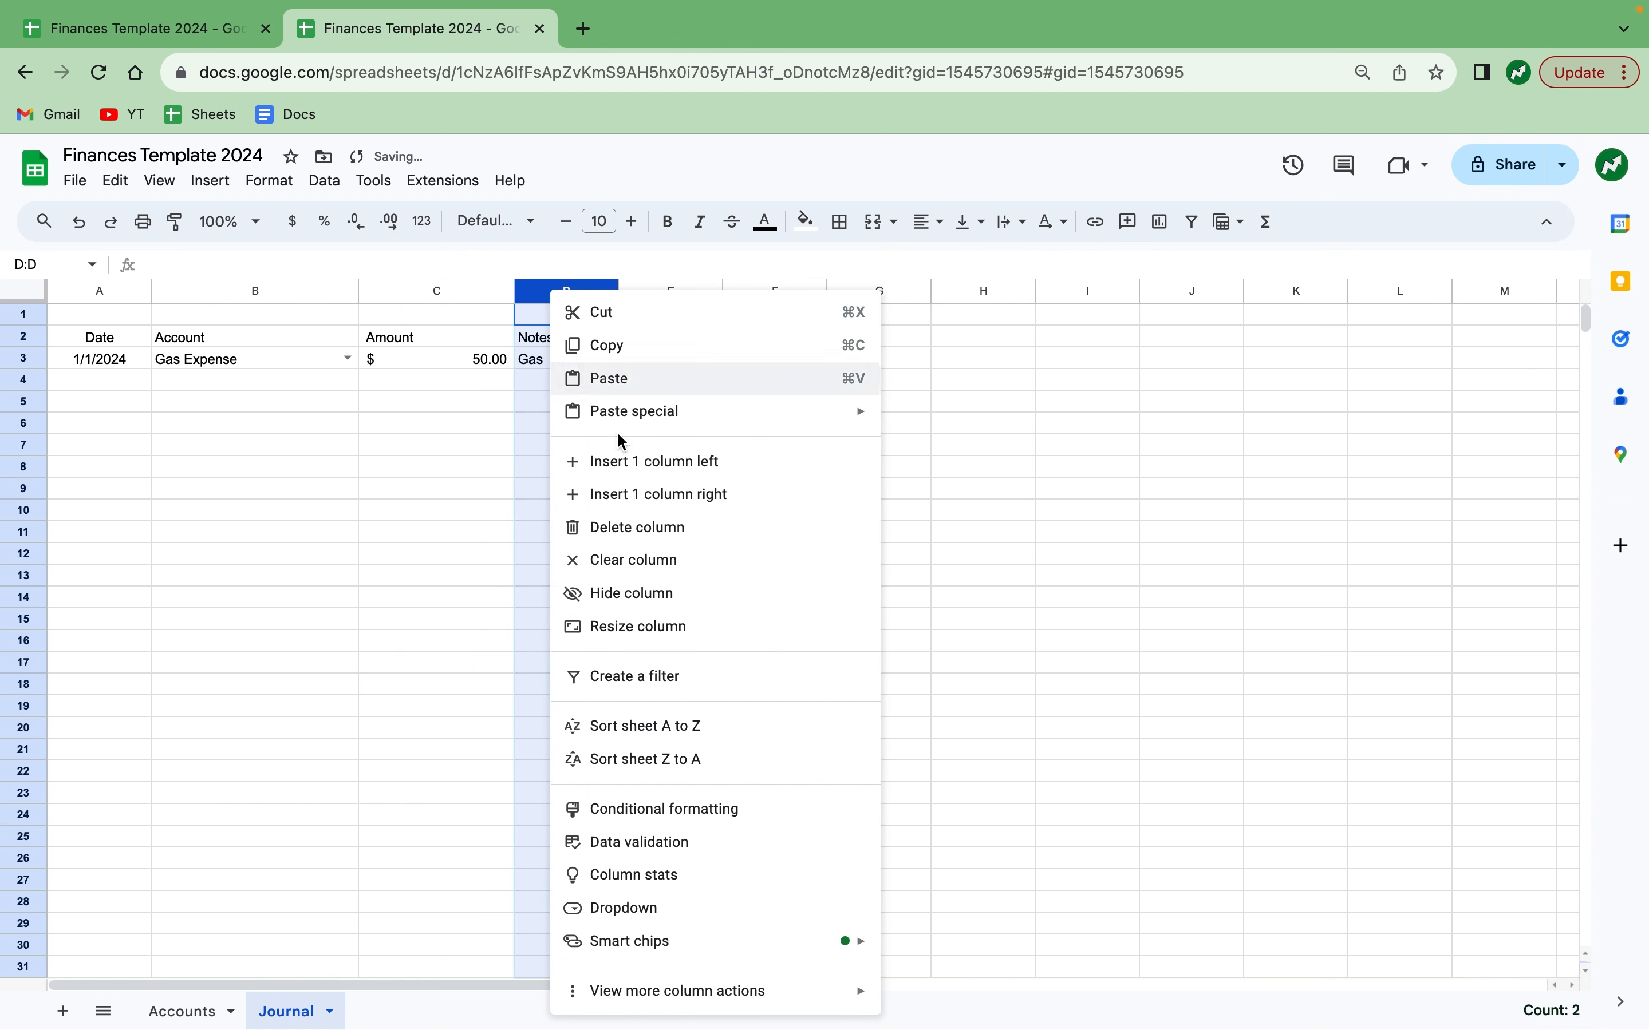
pyautogui.click(652, 626)
pyautogui.write('600')
pyautogui.press('Return')
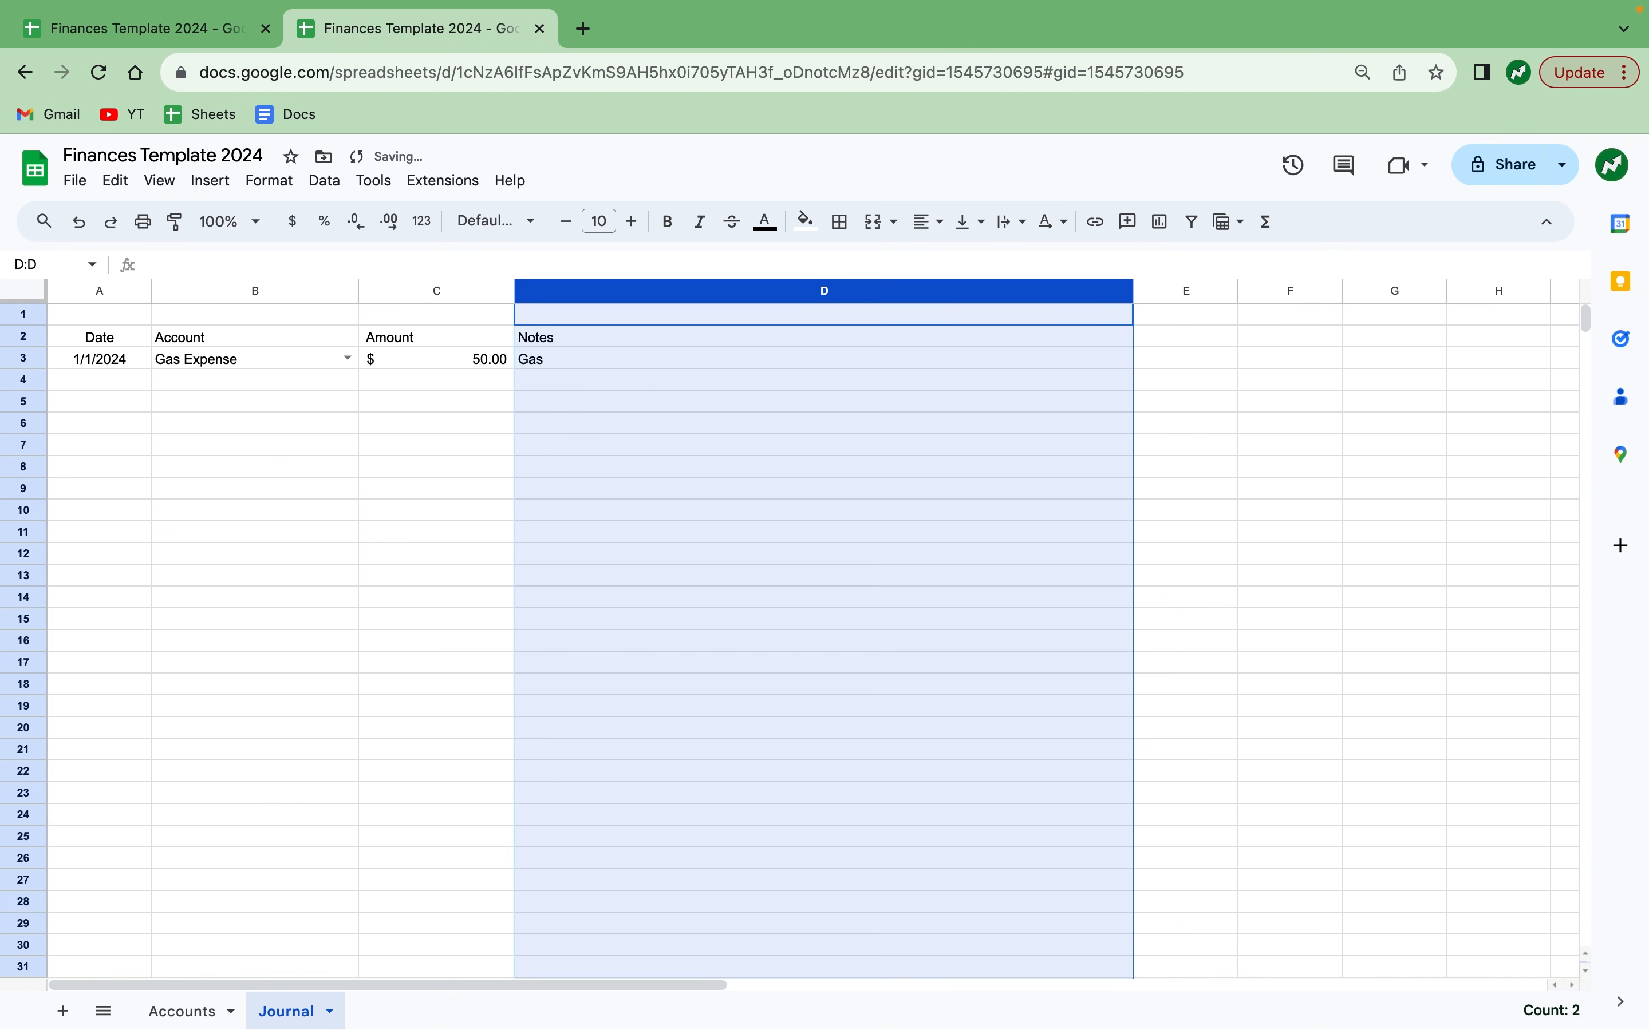
# Change the font of the entire Journal sheet to Montserrat.
pyautogui.click(597, 438)
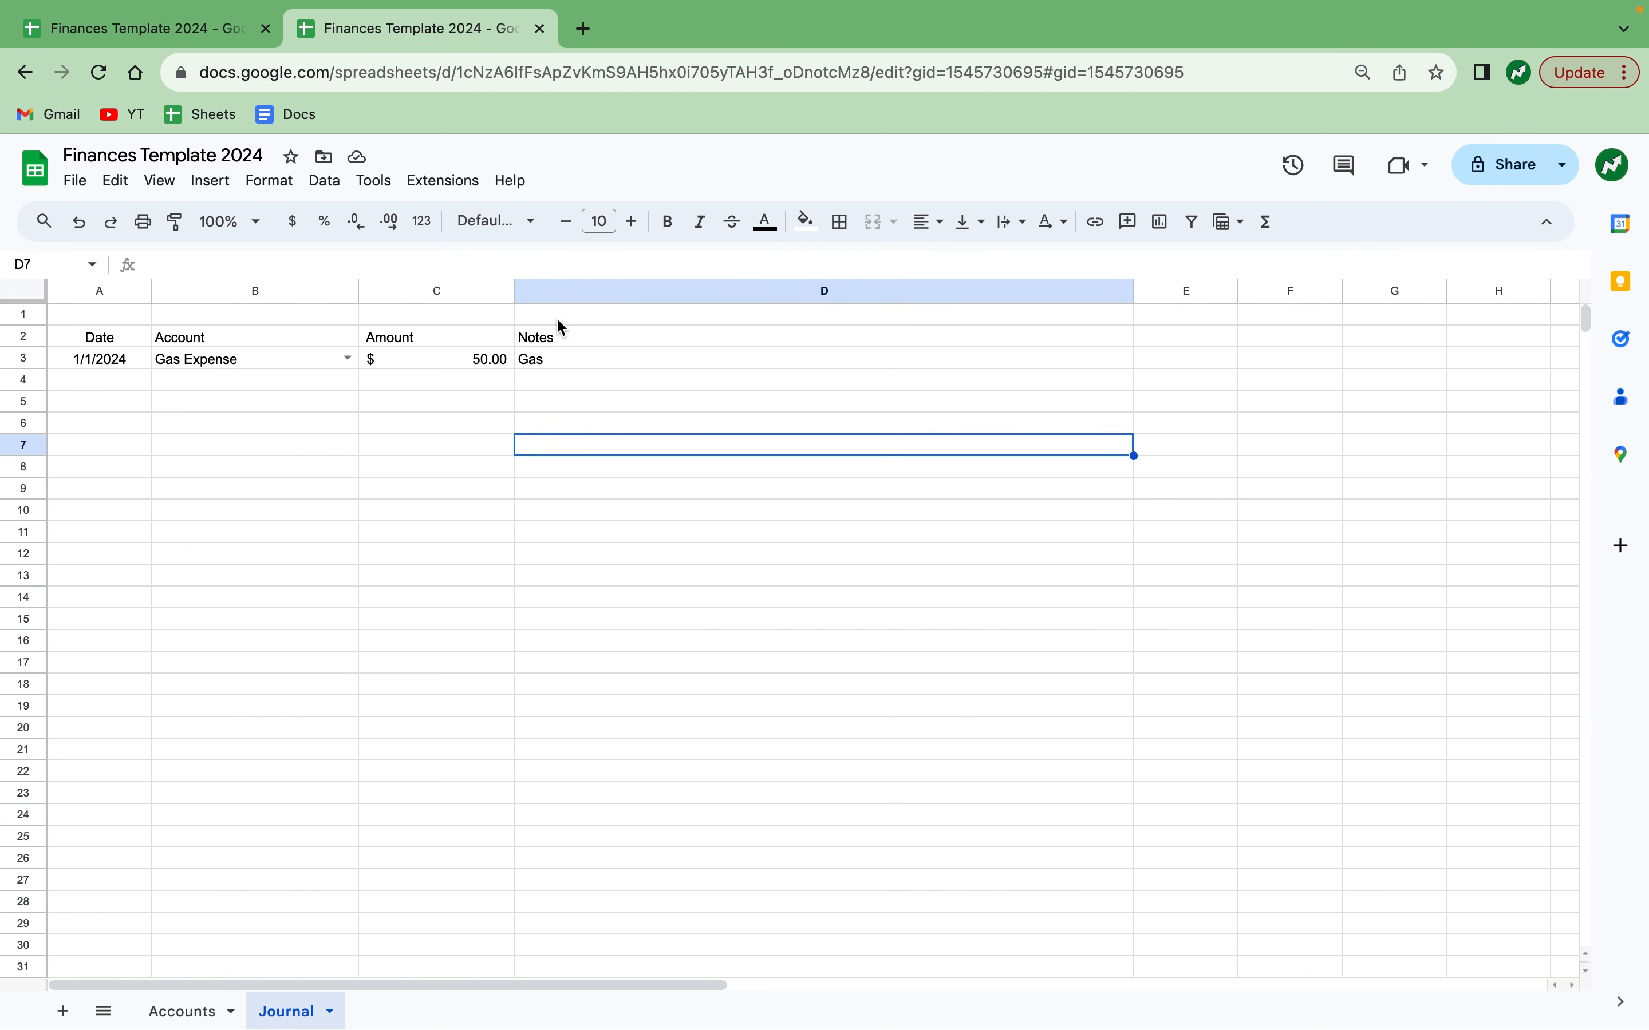
pyautogui.hotkey('ctrl', 'a')
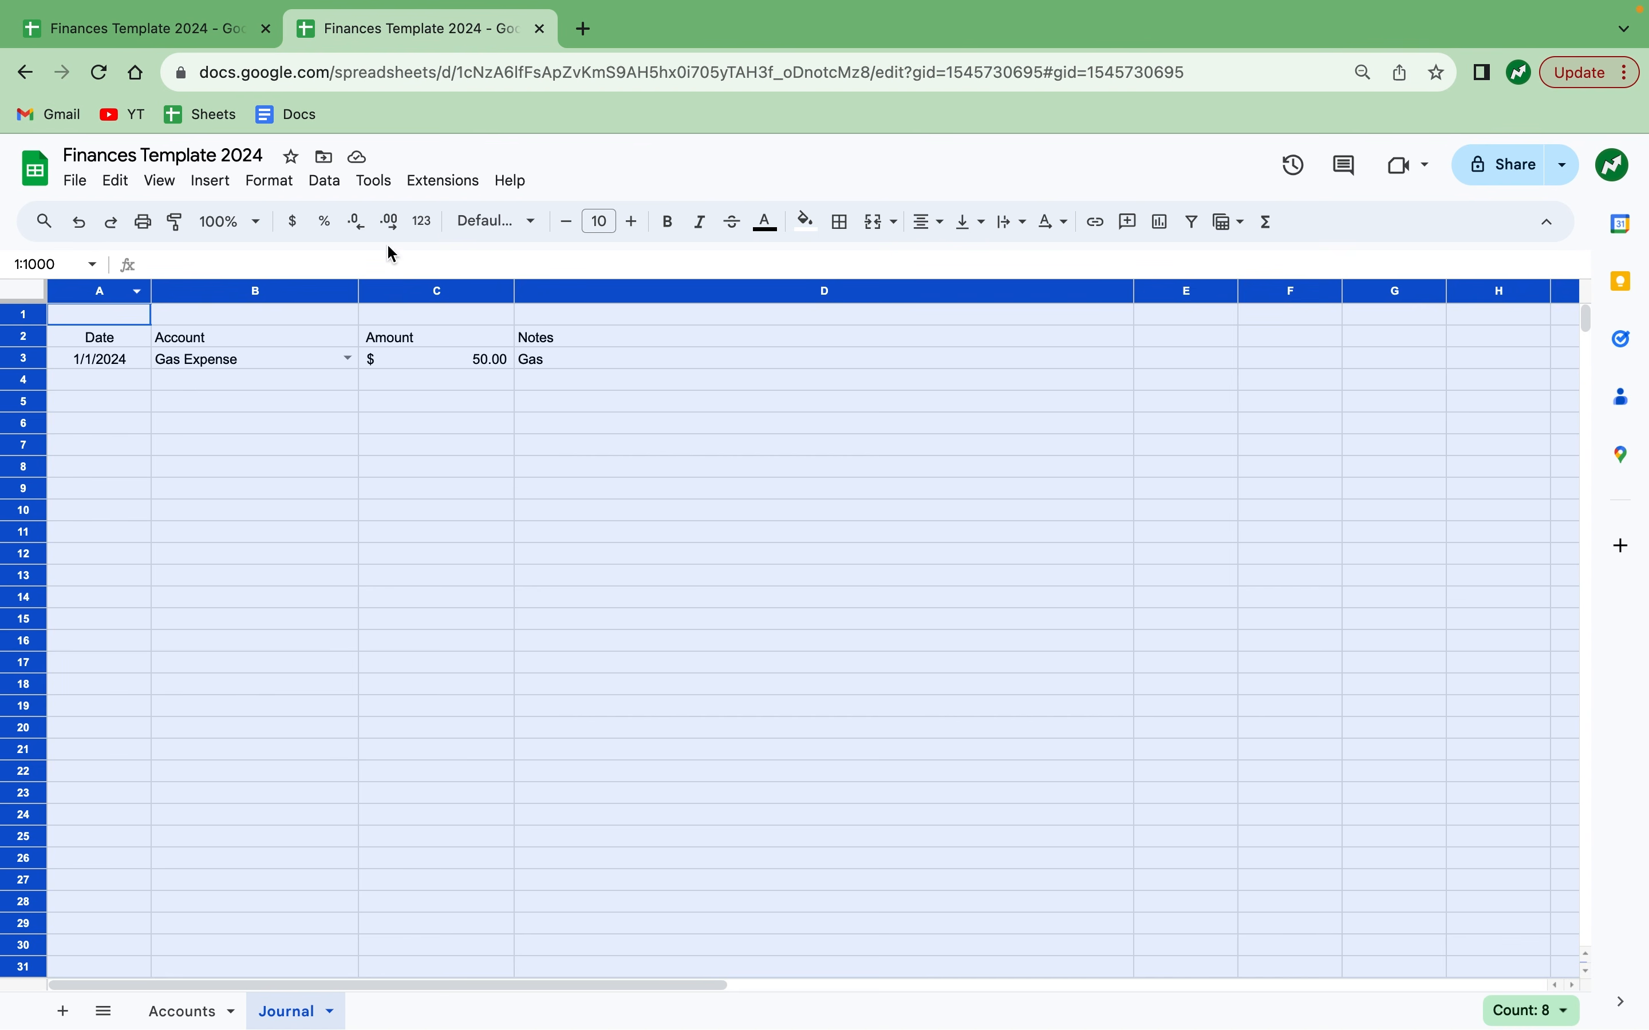
pyautogui.click(485, 225)
pyautogui.click(535, 426)
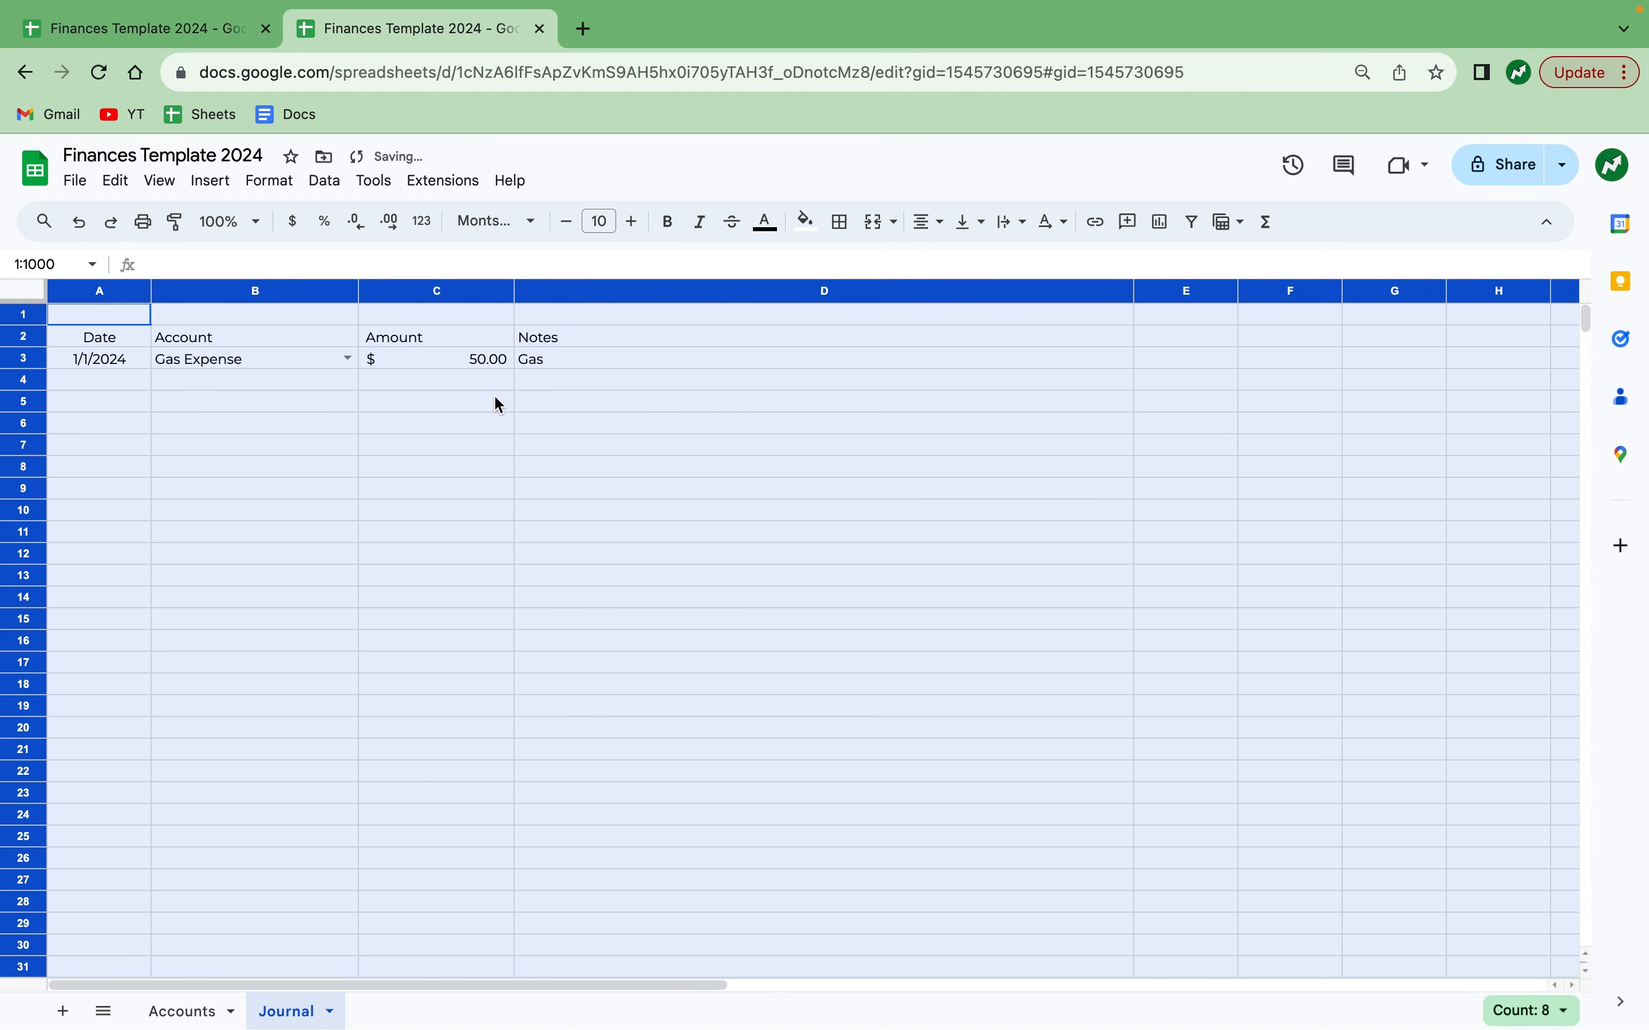
pyautogui.click(493, 397)
# Left-align the Date, Account, Amount and Notes headers in A2:D2.
pyautogui.moveTo(583, 333); pyautogui.dragTo(131, 325)
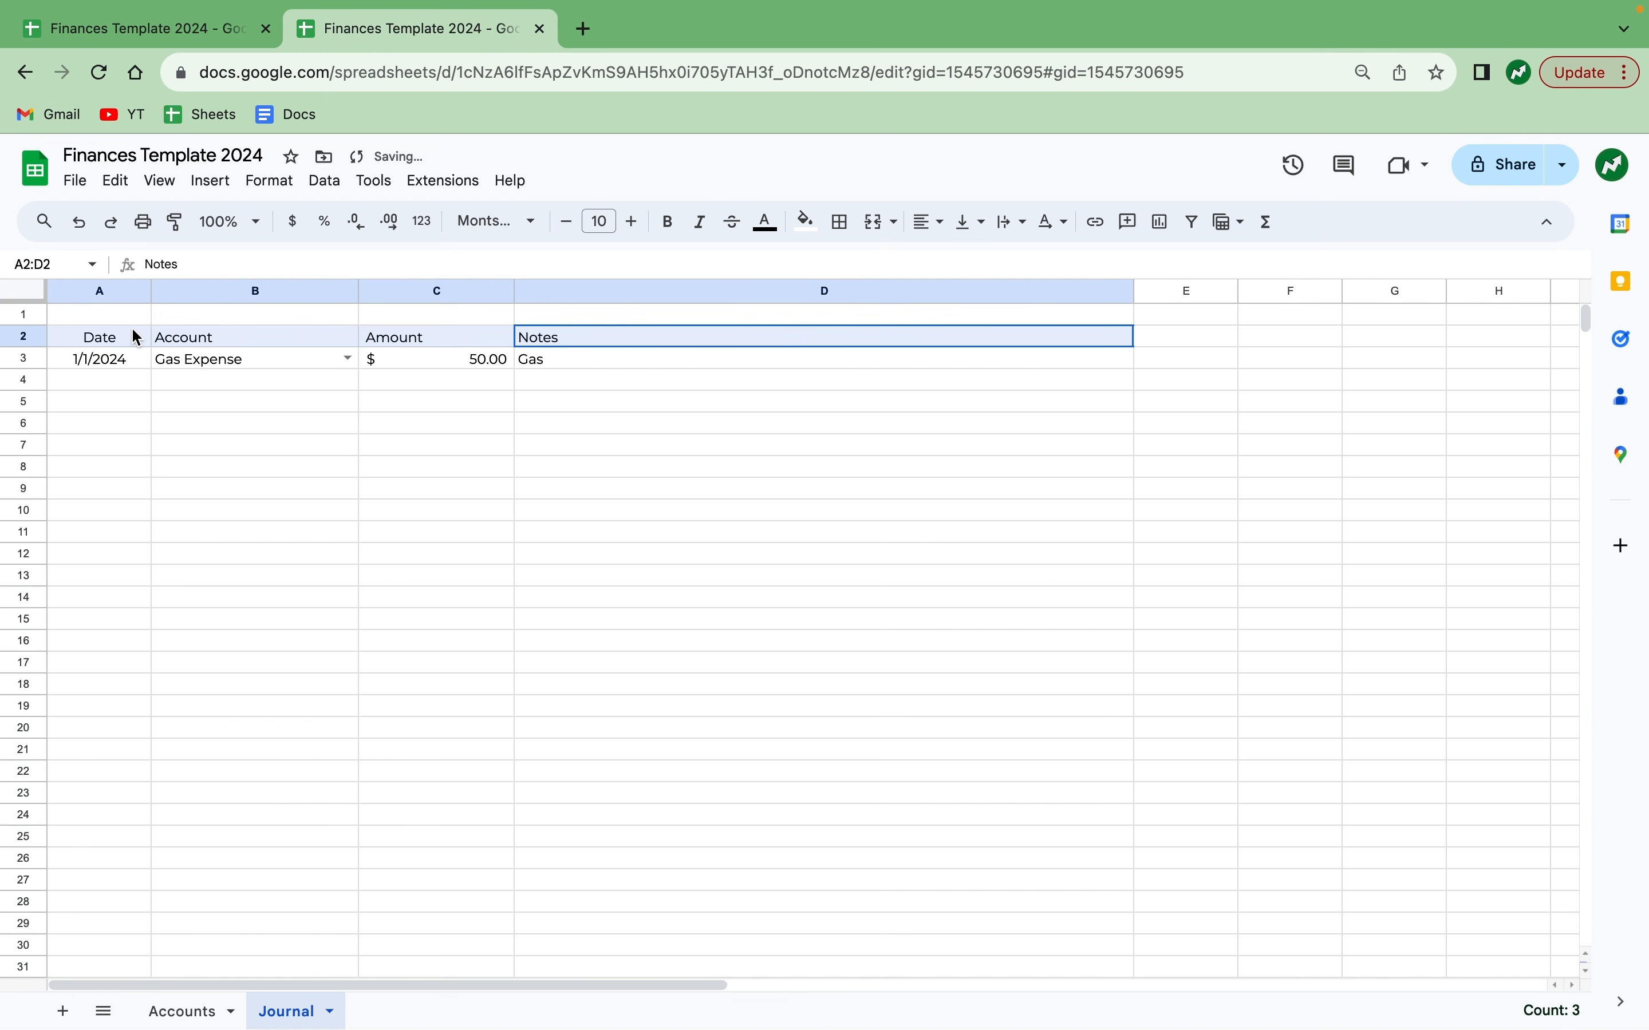
pyautogui.click(929, 222)
pyautogui.click(933, 260)
pyautogui.click(690, 426)
# Merge cells A1:D1 and enter the title "Income and Expenses 2024" in the merged cell.
pyautogui.moveTo(132, 315); pyautogui.dragTo(585, 319)
pyautogui.click(876, 222)
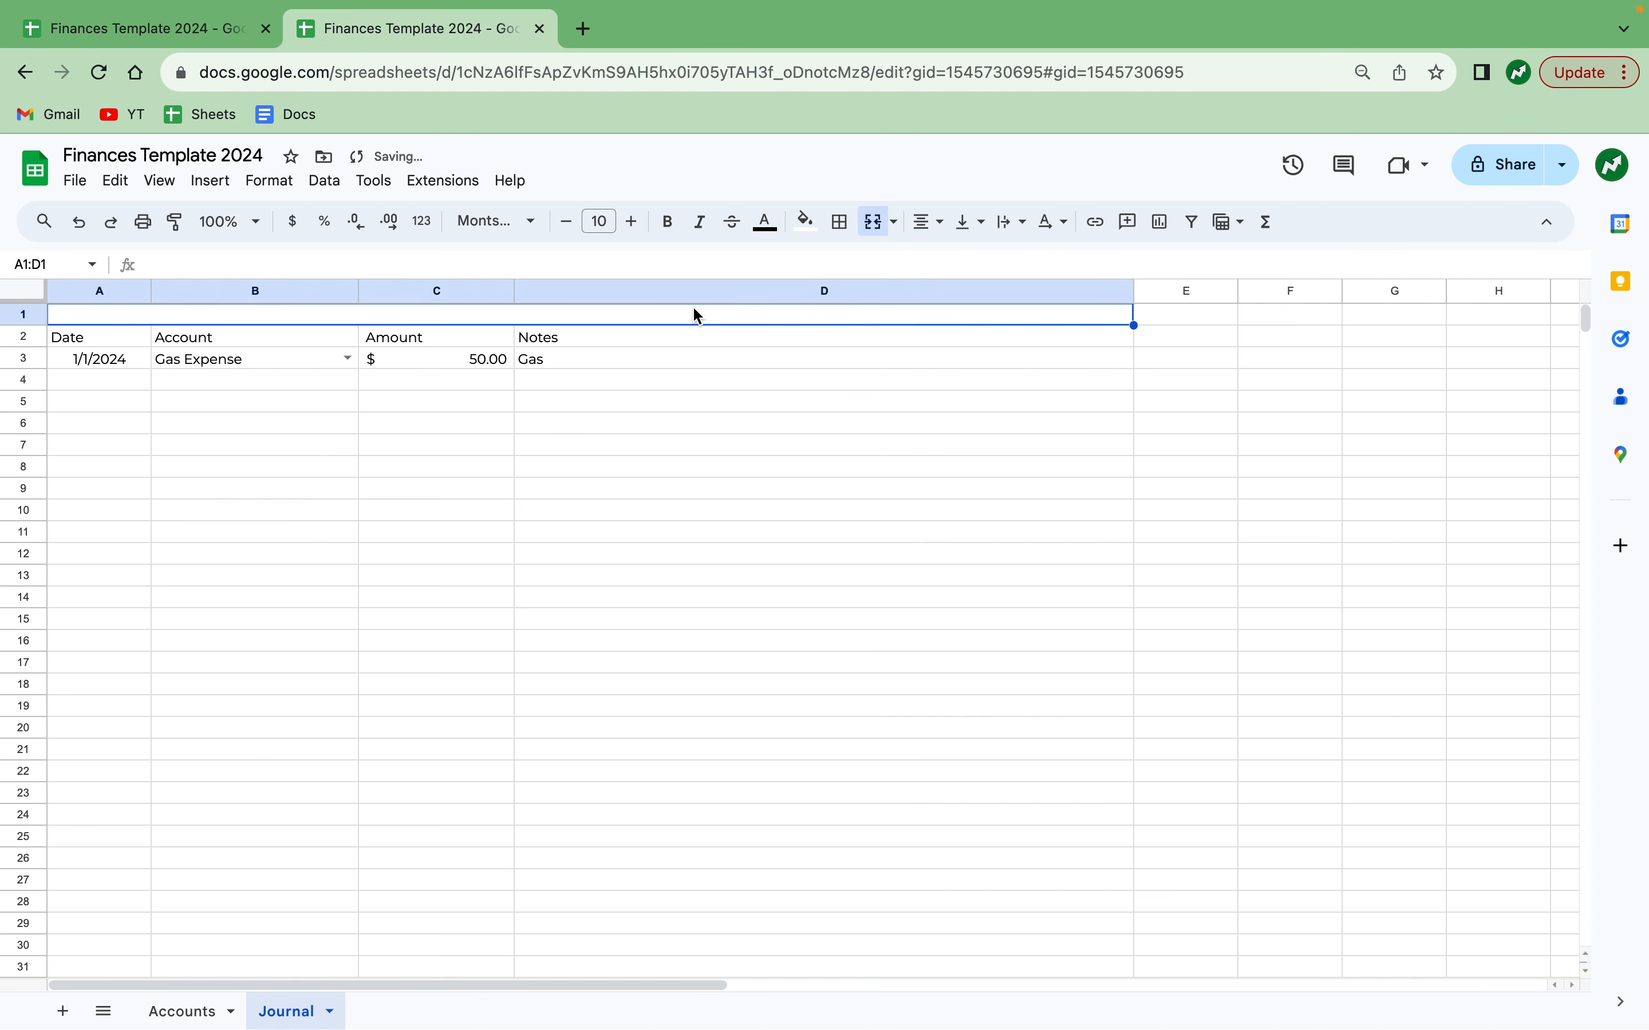
pyautogui.write('Income and Expenses 2024')
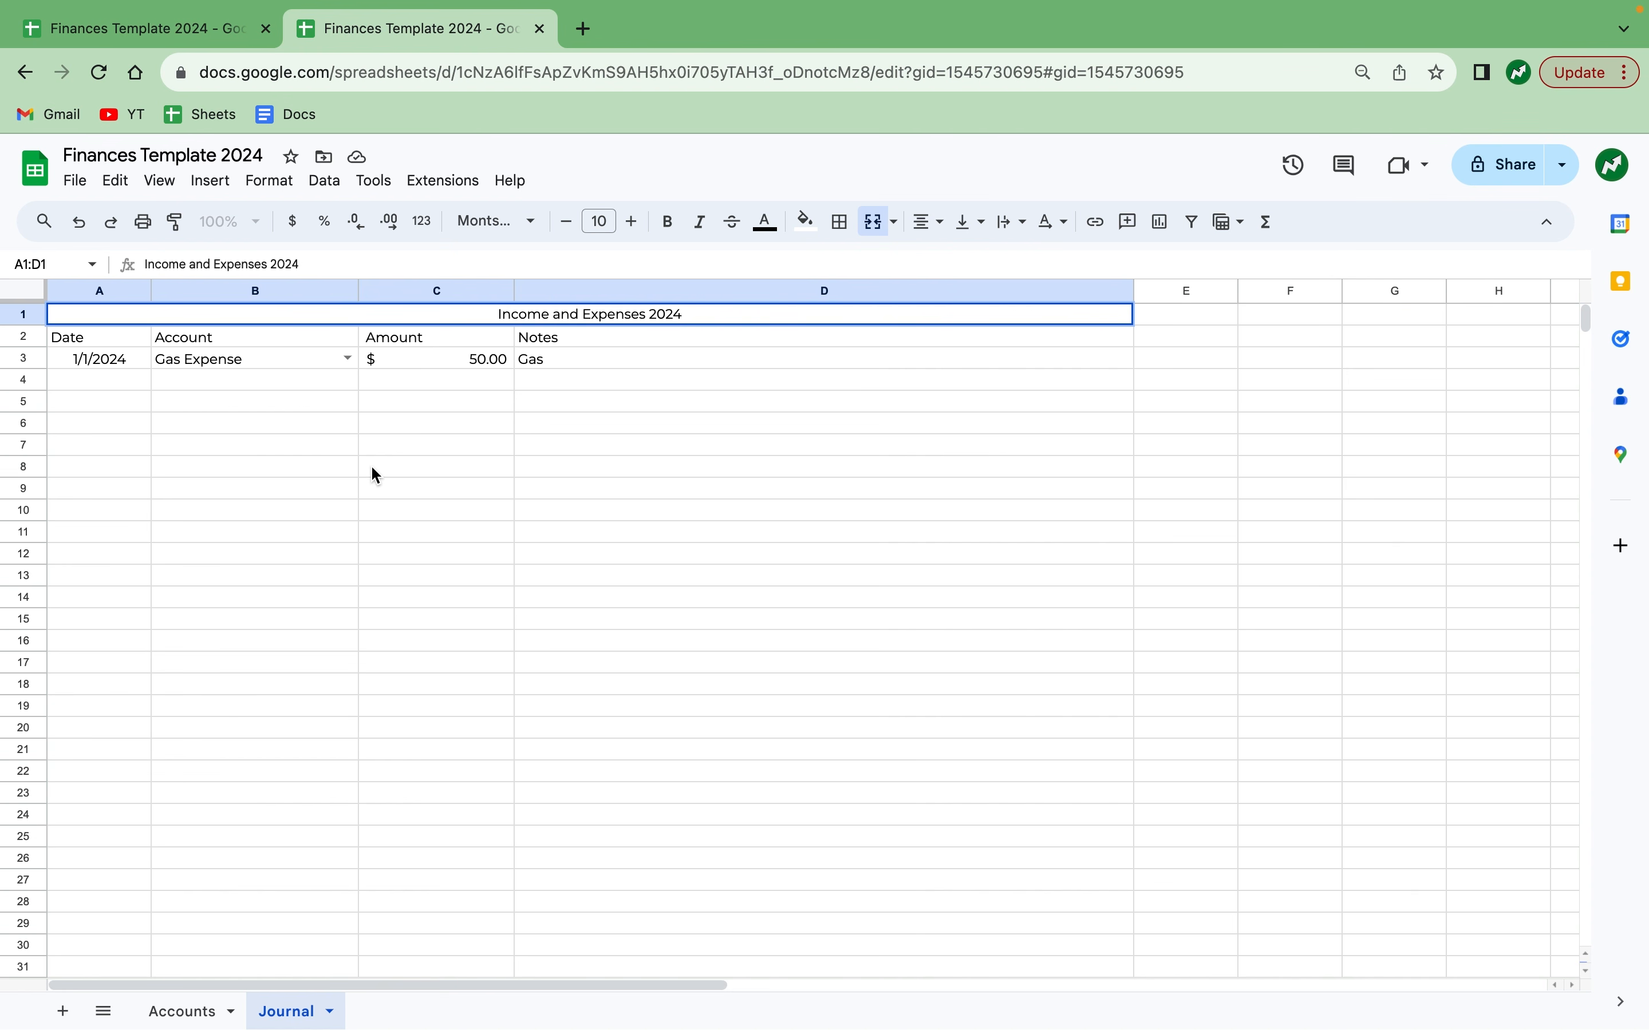
pyautogui.click(156, 422)
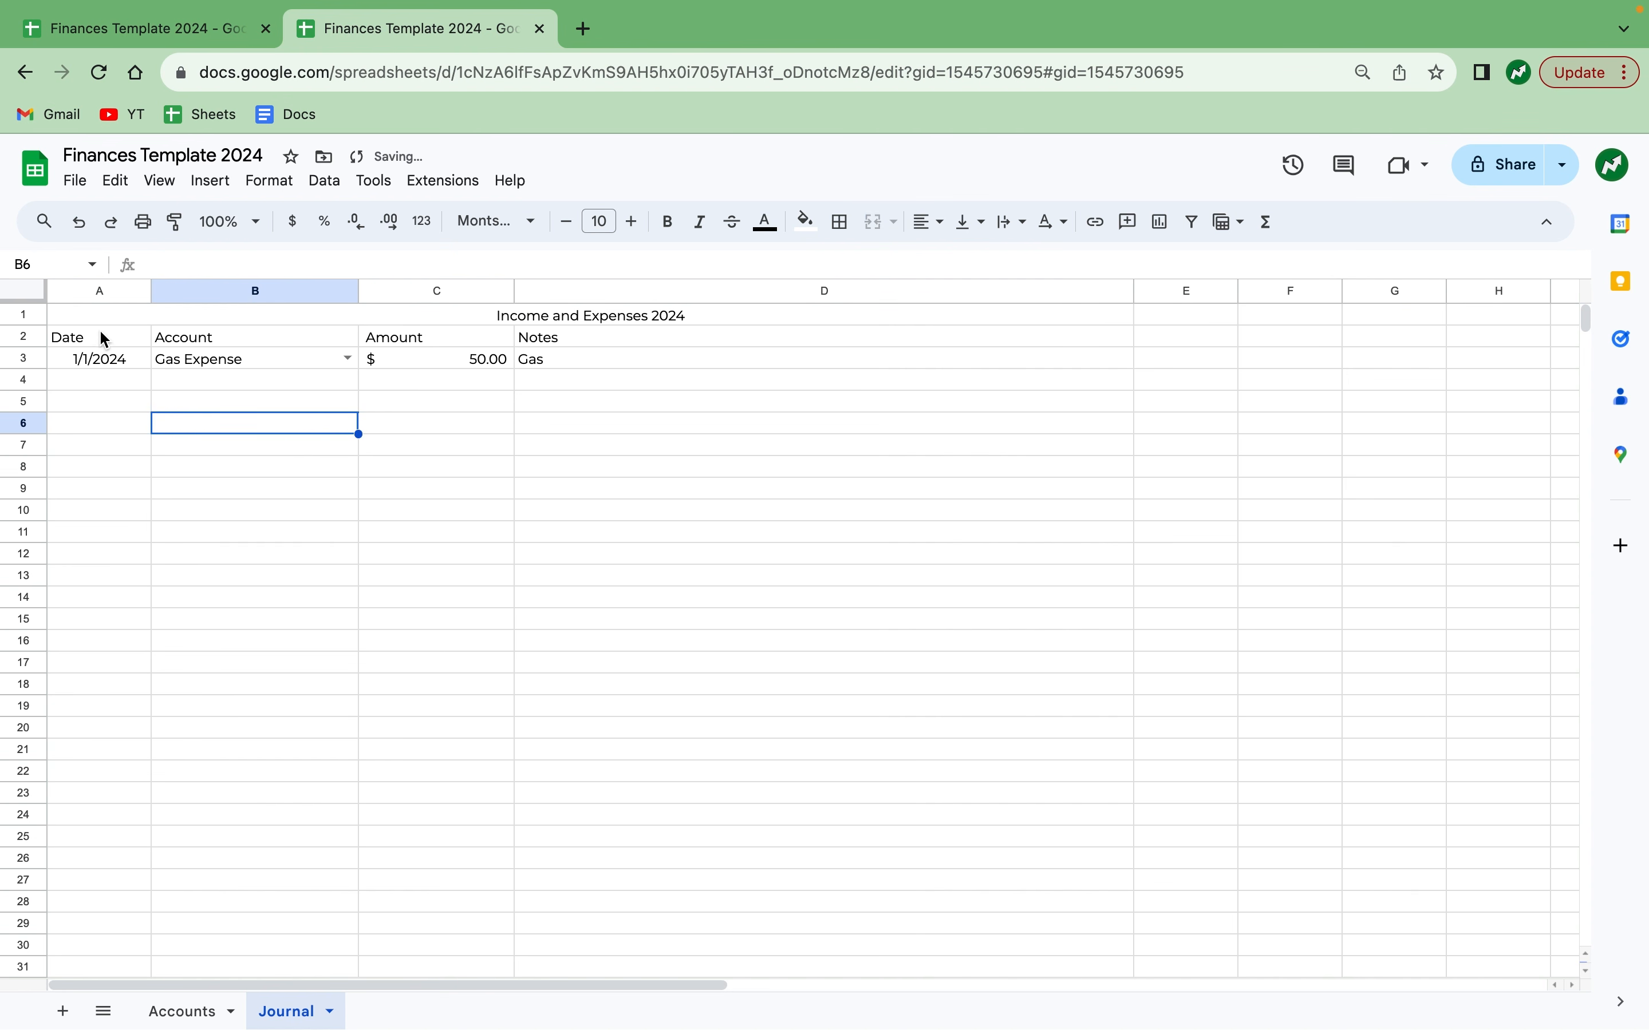
# Bold the title and the column headers in the first two rows.
pyautogui.moveTo(95, 324); pyautogui.dragTo(508, 352)
pyautogui.press('super+b')
pyautogui.click(558, 463)
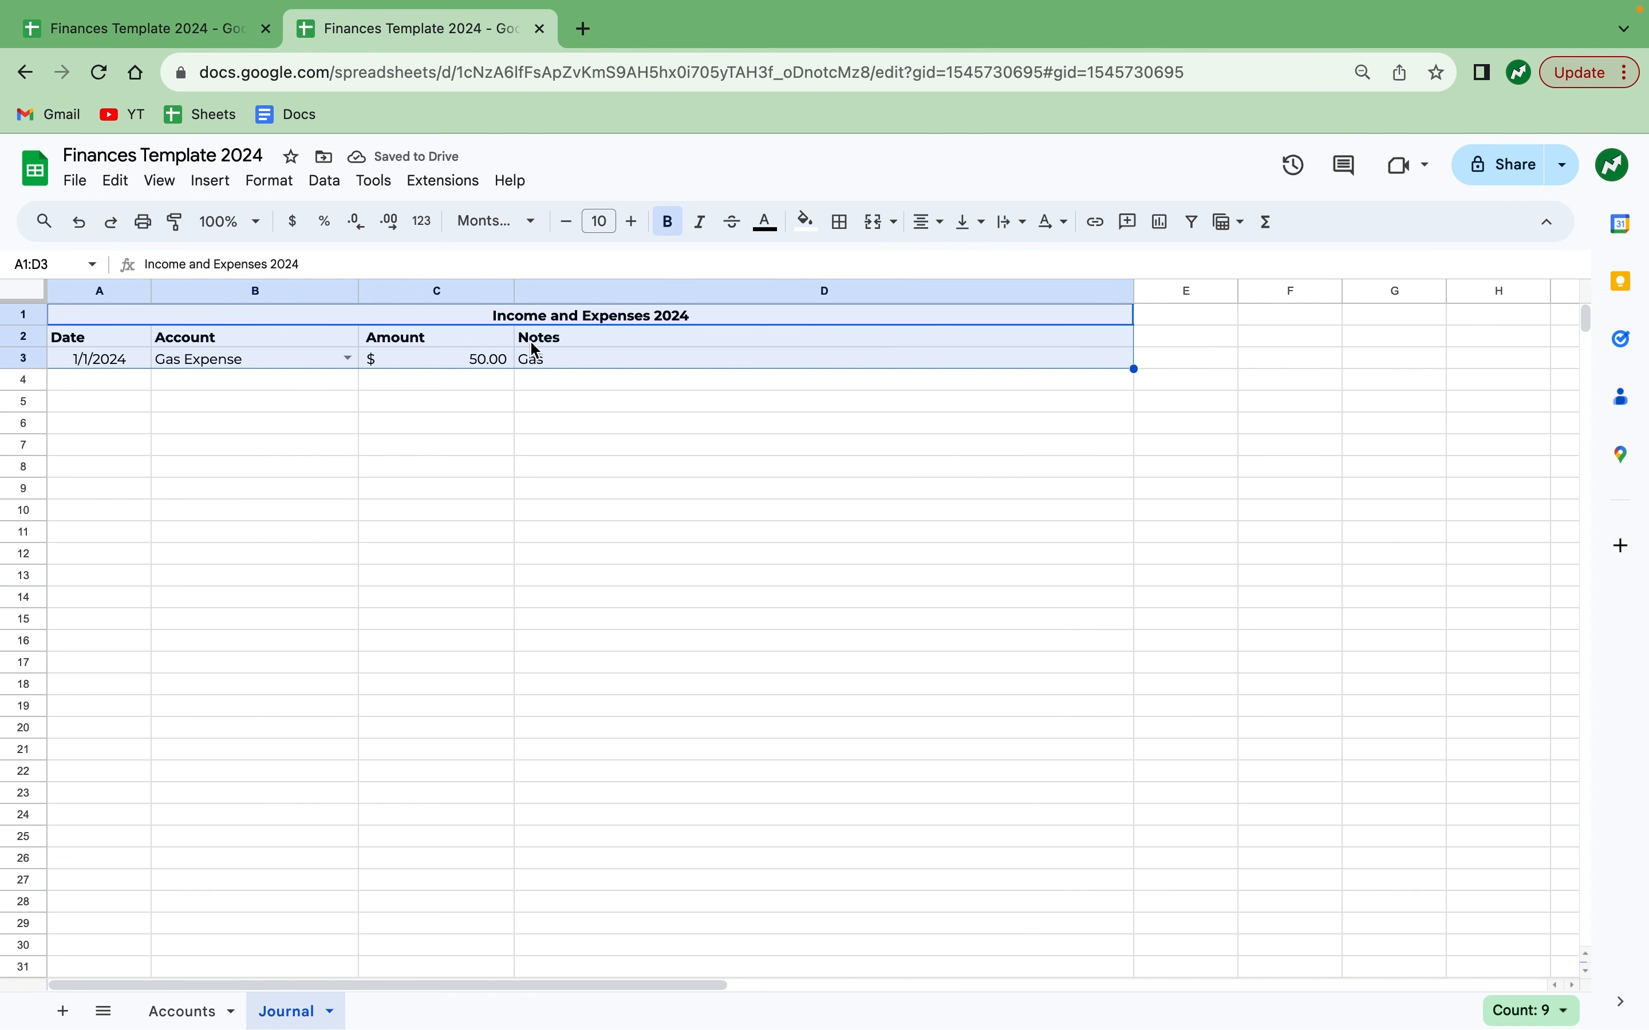
# Apply all borders to the title, header and entry rows in A1:D3.
pyautogui.click(842, 222)
pyautogui.click(850, 265)
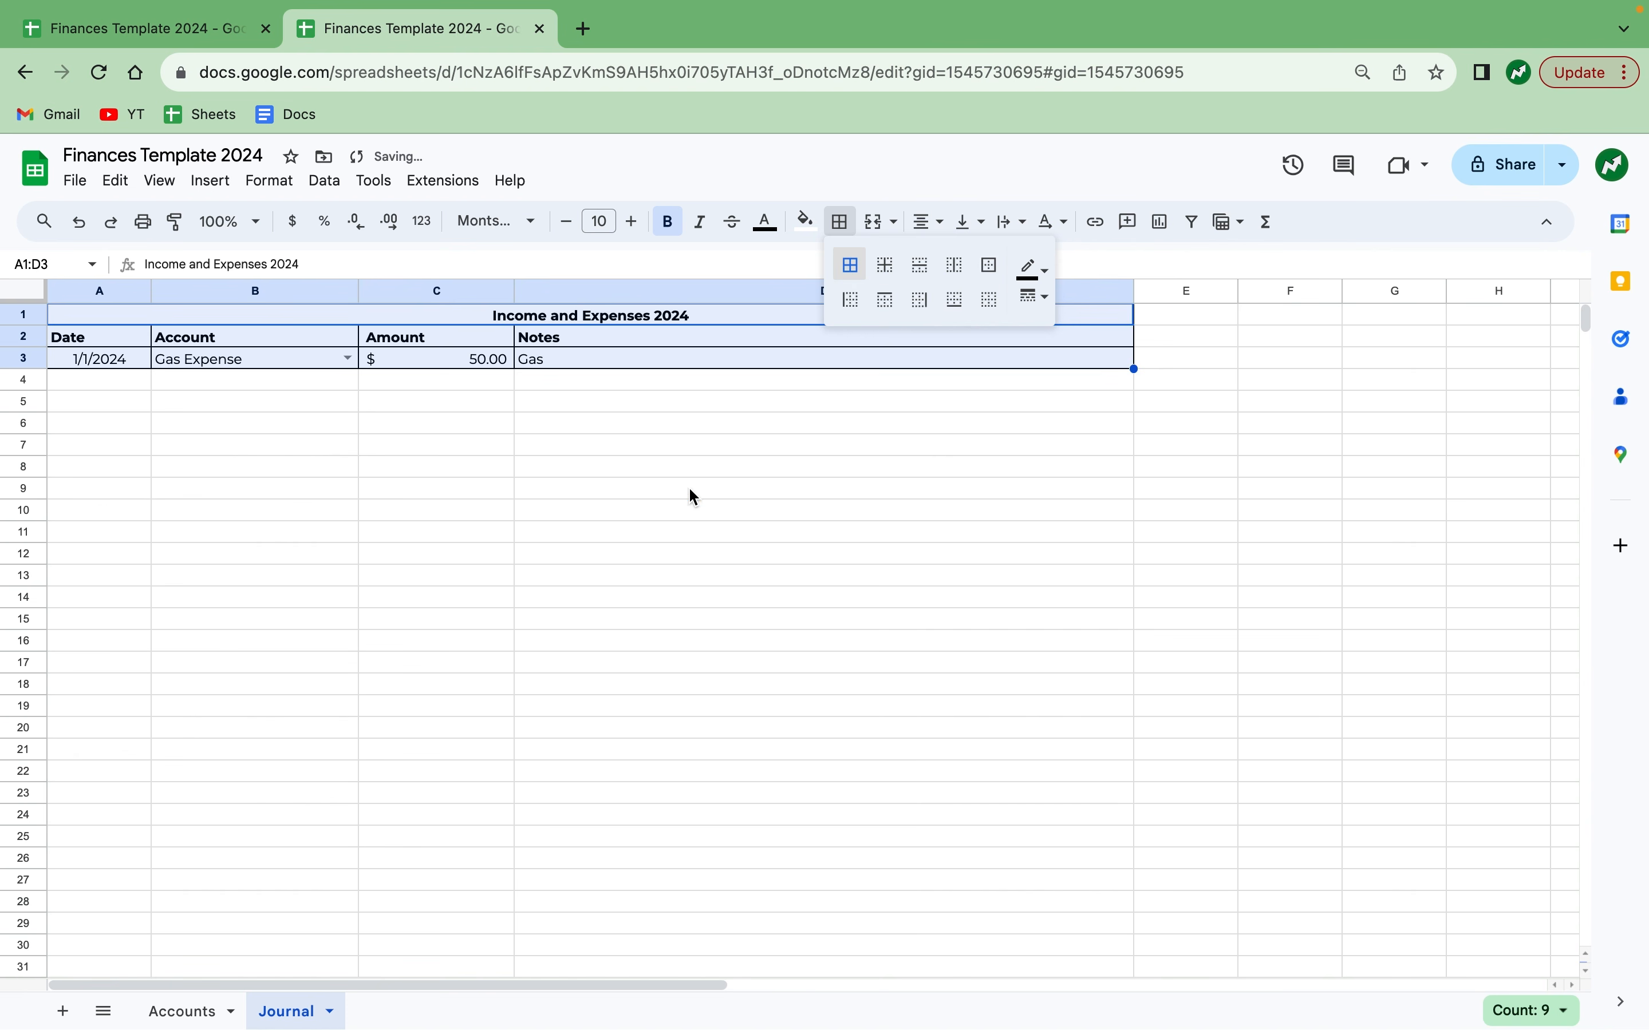
pyautogui.click(690, 490)
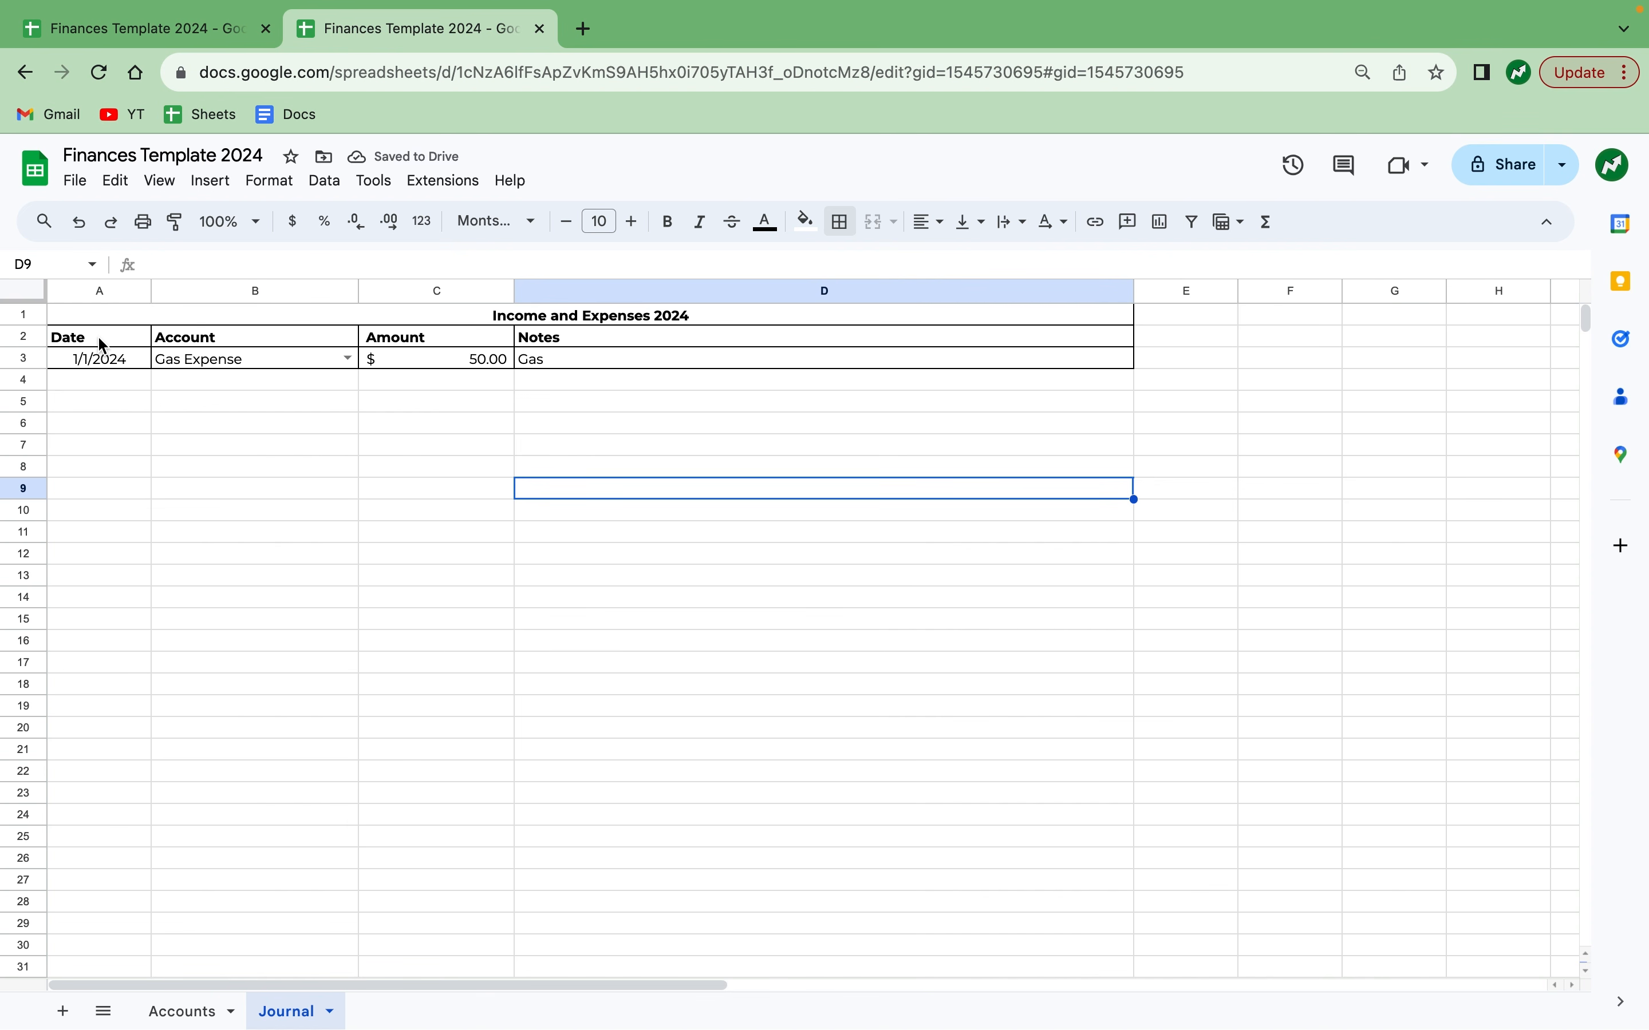
# Fill the header row A2:D2 with dark blue and the title row with a darker shade of the same blue.
pyautogui.moveTo(97, 344); pyautogui.dragTo(528, 341)
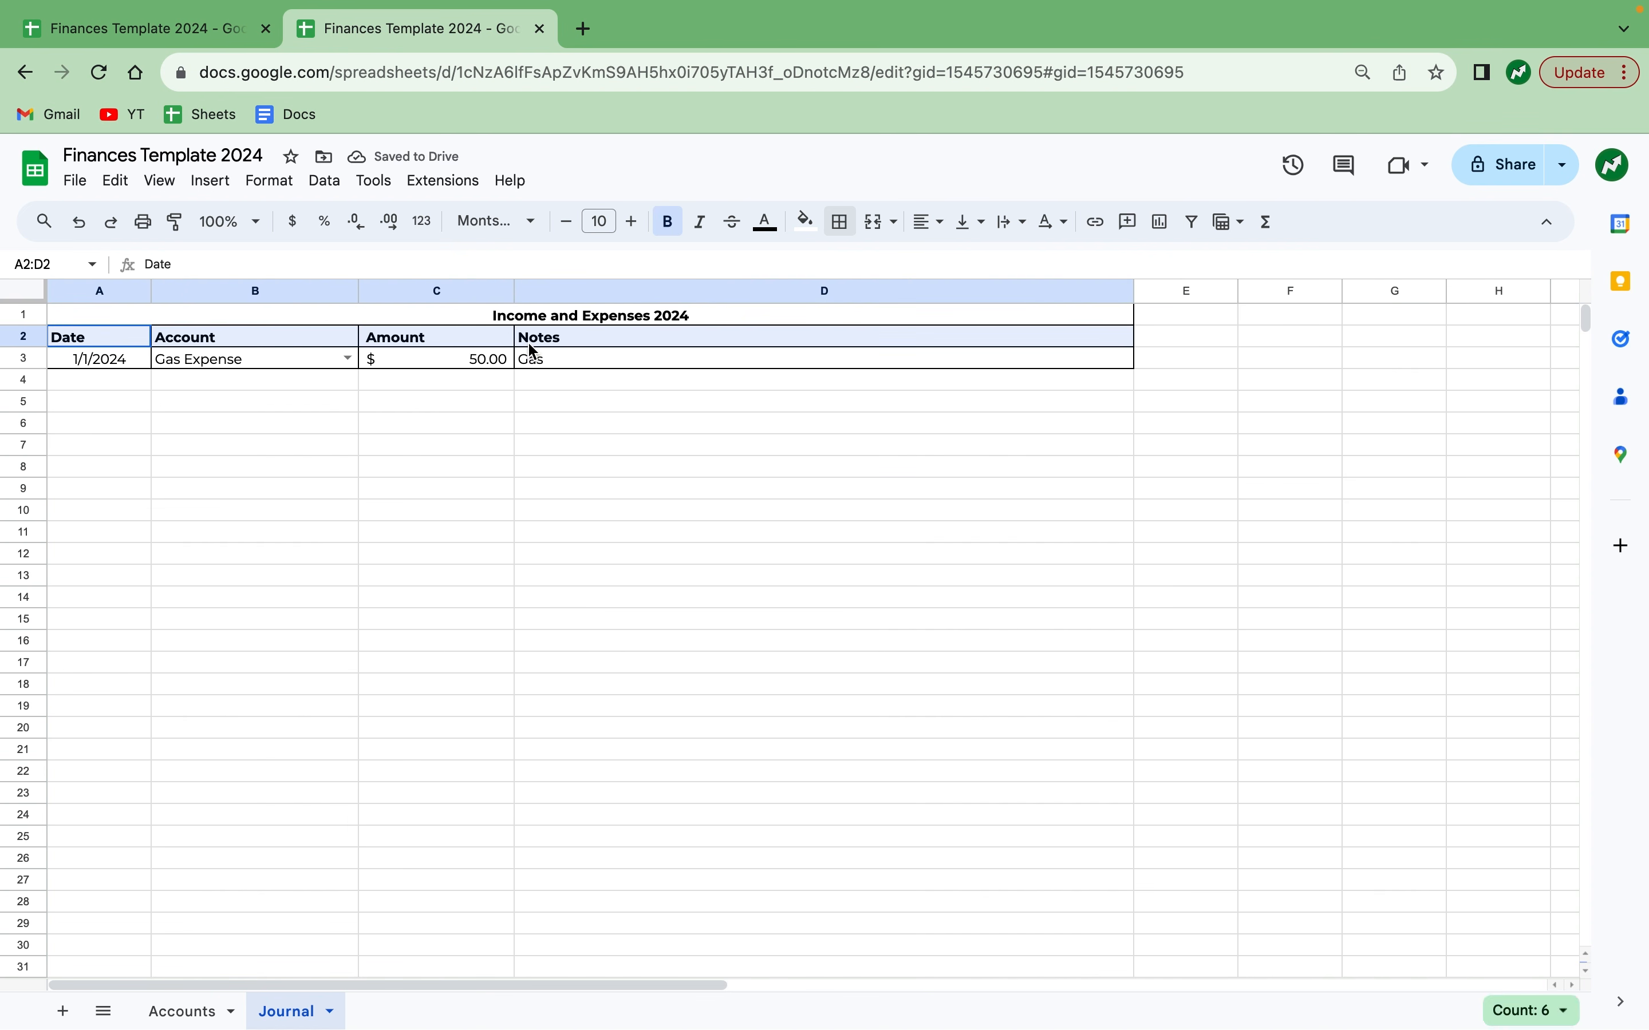
pyautogui.click(806, 222)
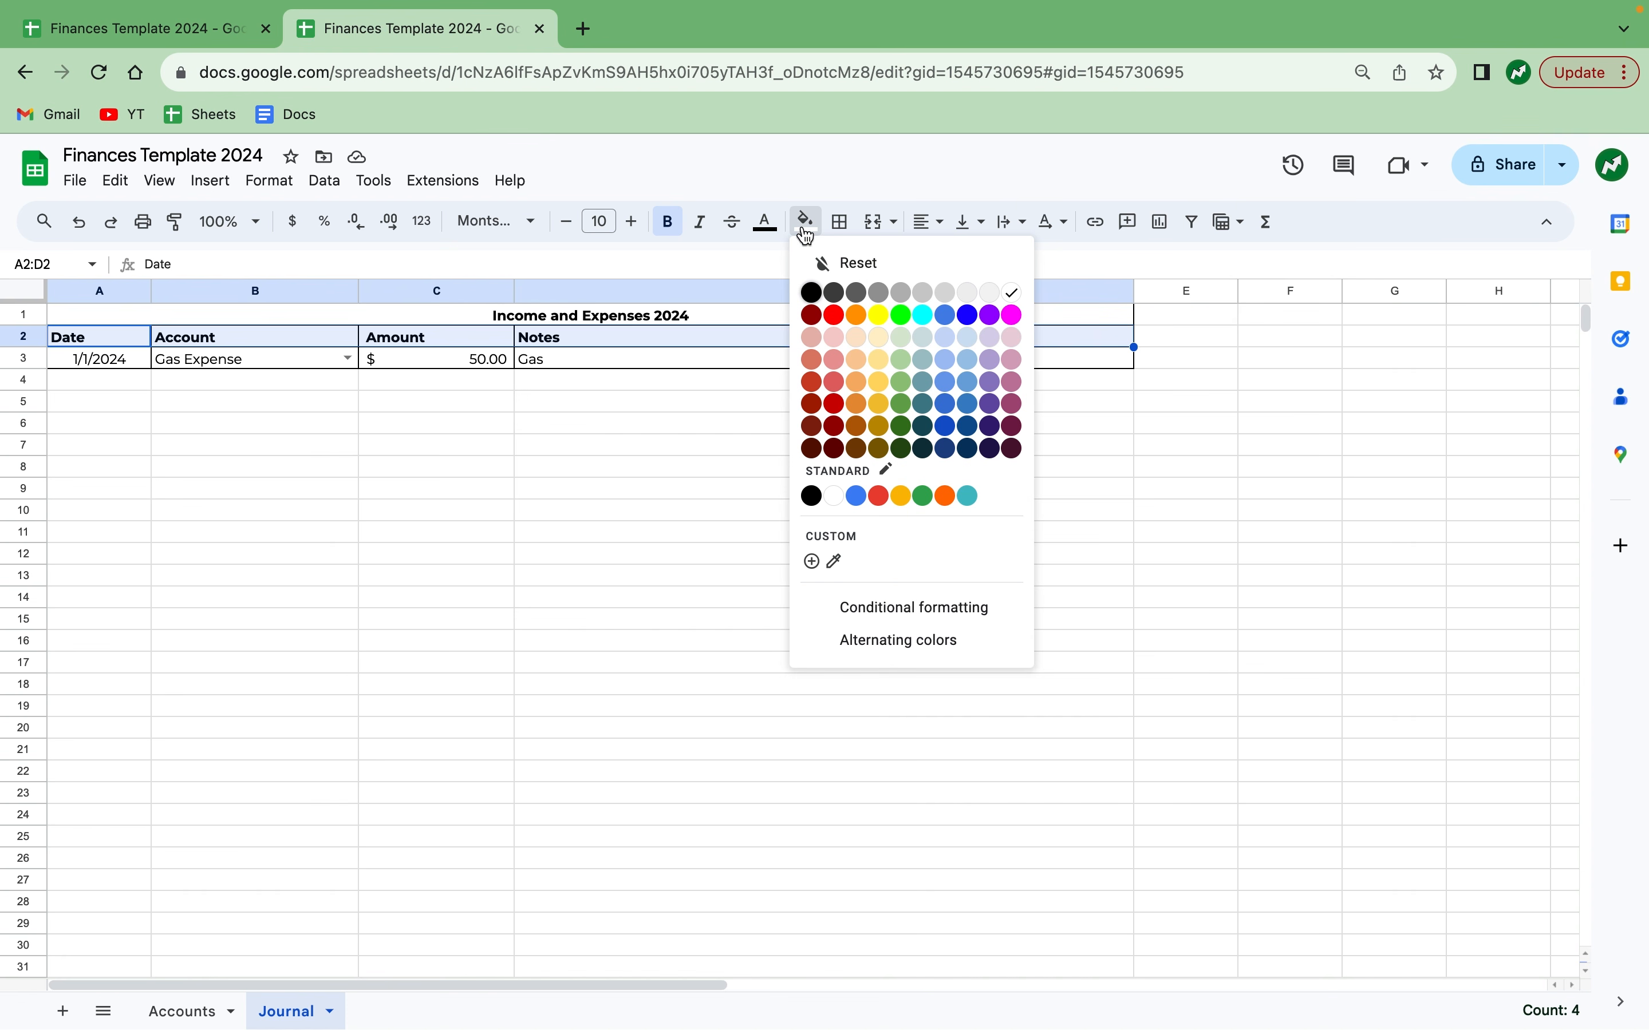
pyautogui.click(946, 438)
pyautogui.click(780, 313)
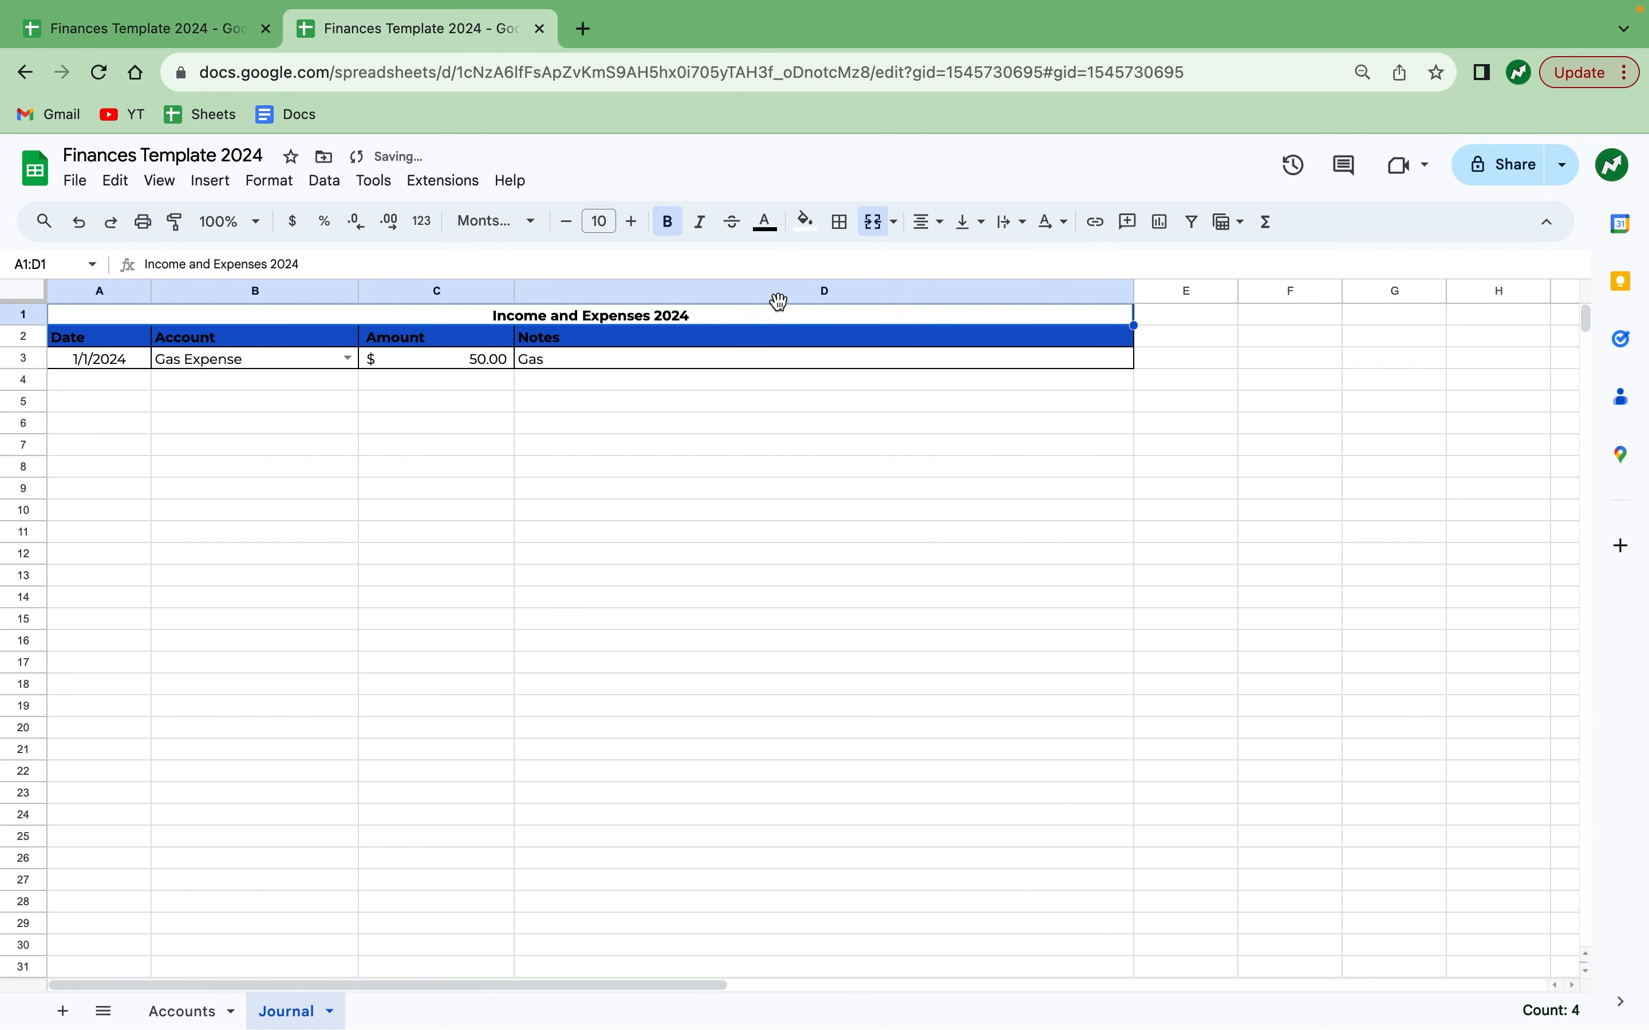
pyautogui.click(807, 223)
pyautogui.click(946, 446)
pyautogui.click(888, 449)
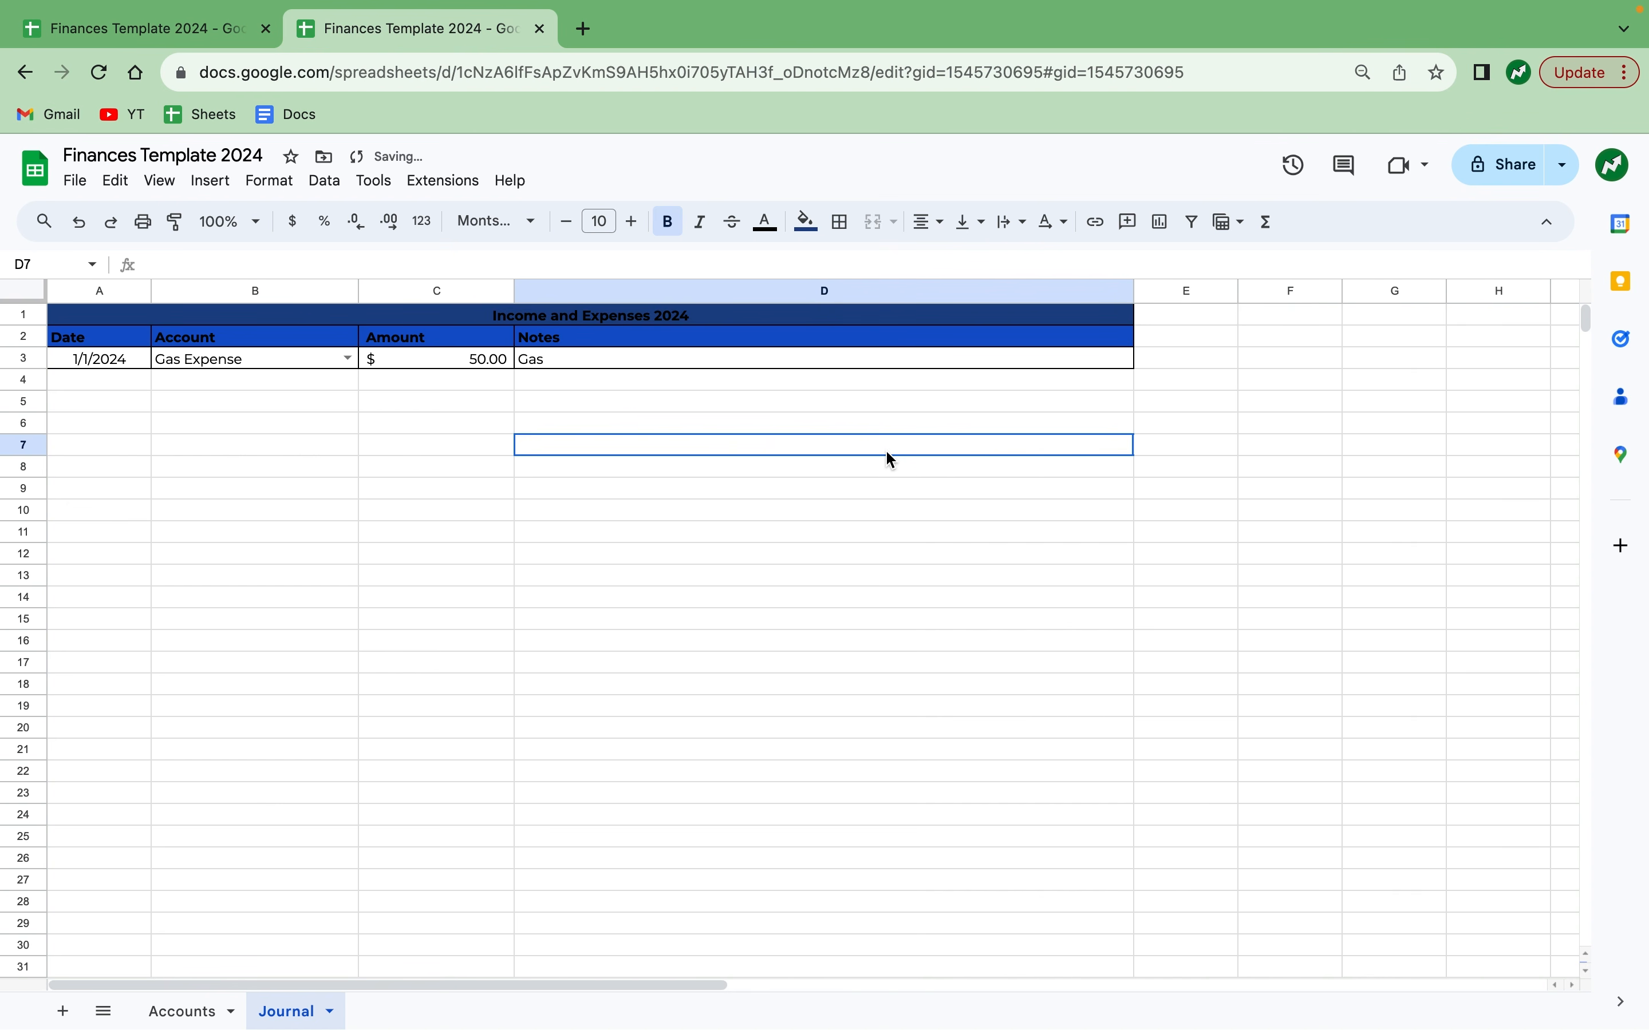
# Set the text color of the title and header rows A1:D2 to white.
pyautogui.moveTo(559, 342); pyautogui.dragTo(103, 320)
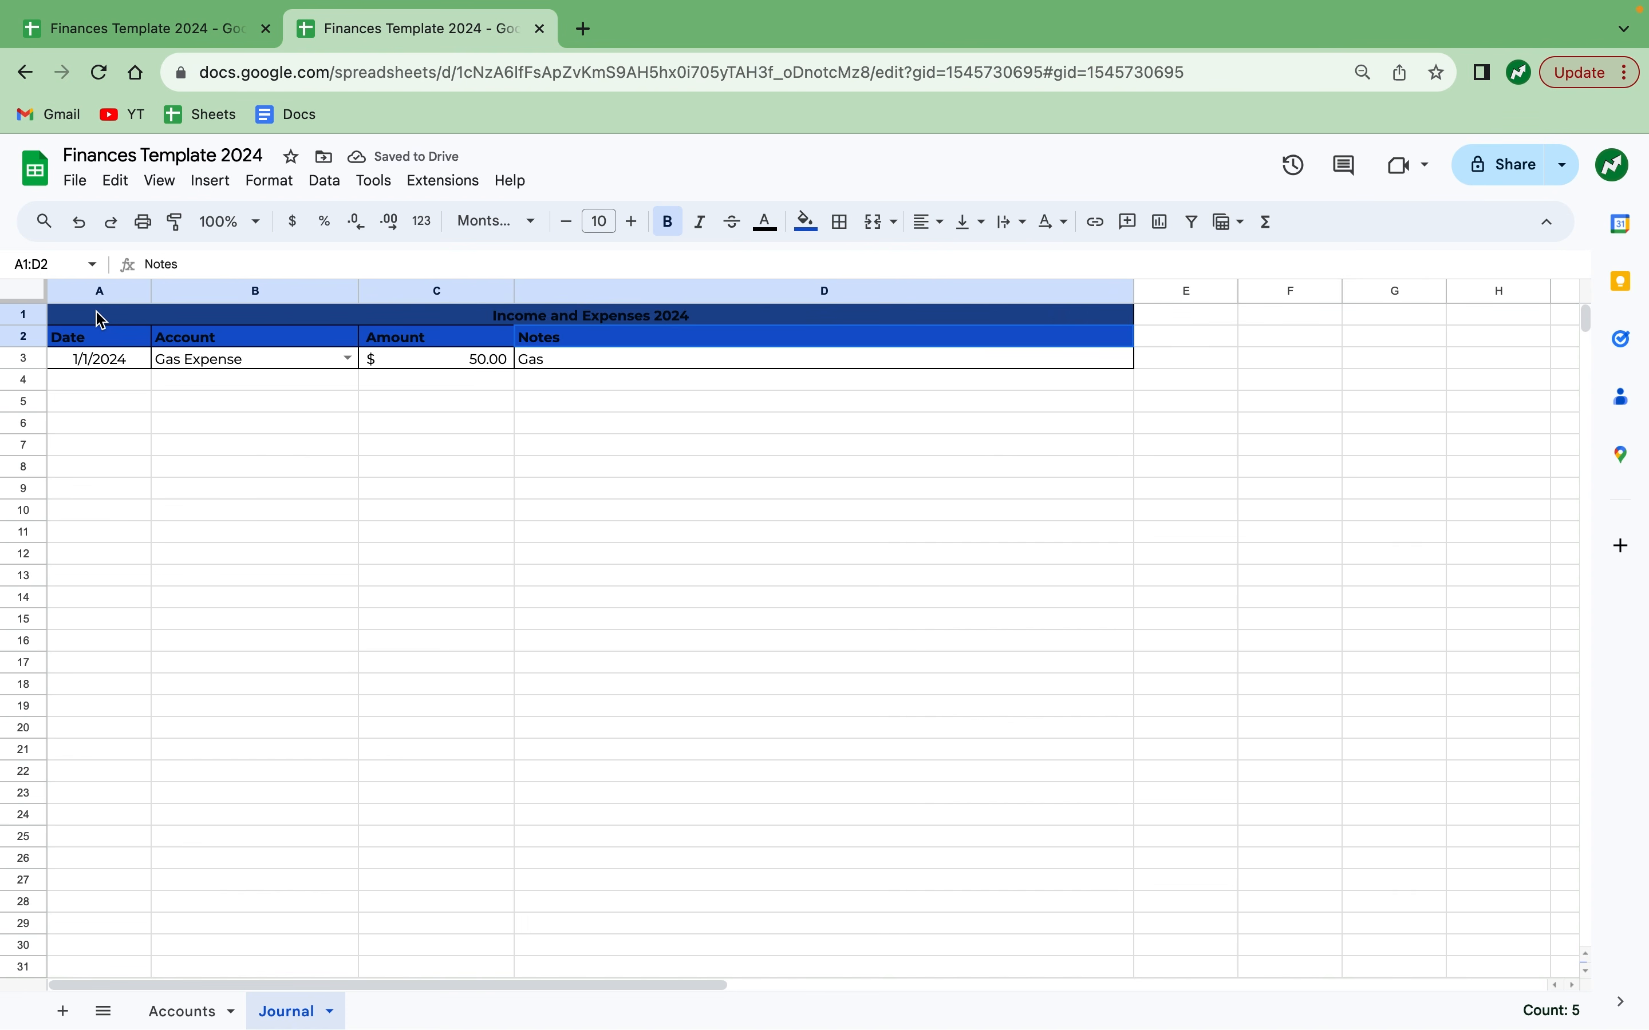
pyautogui.click(764, 228)
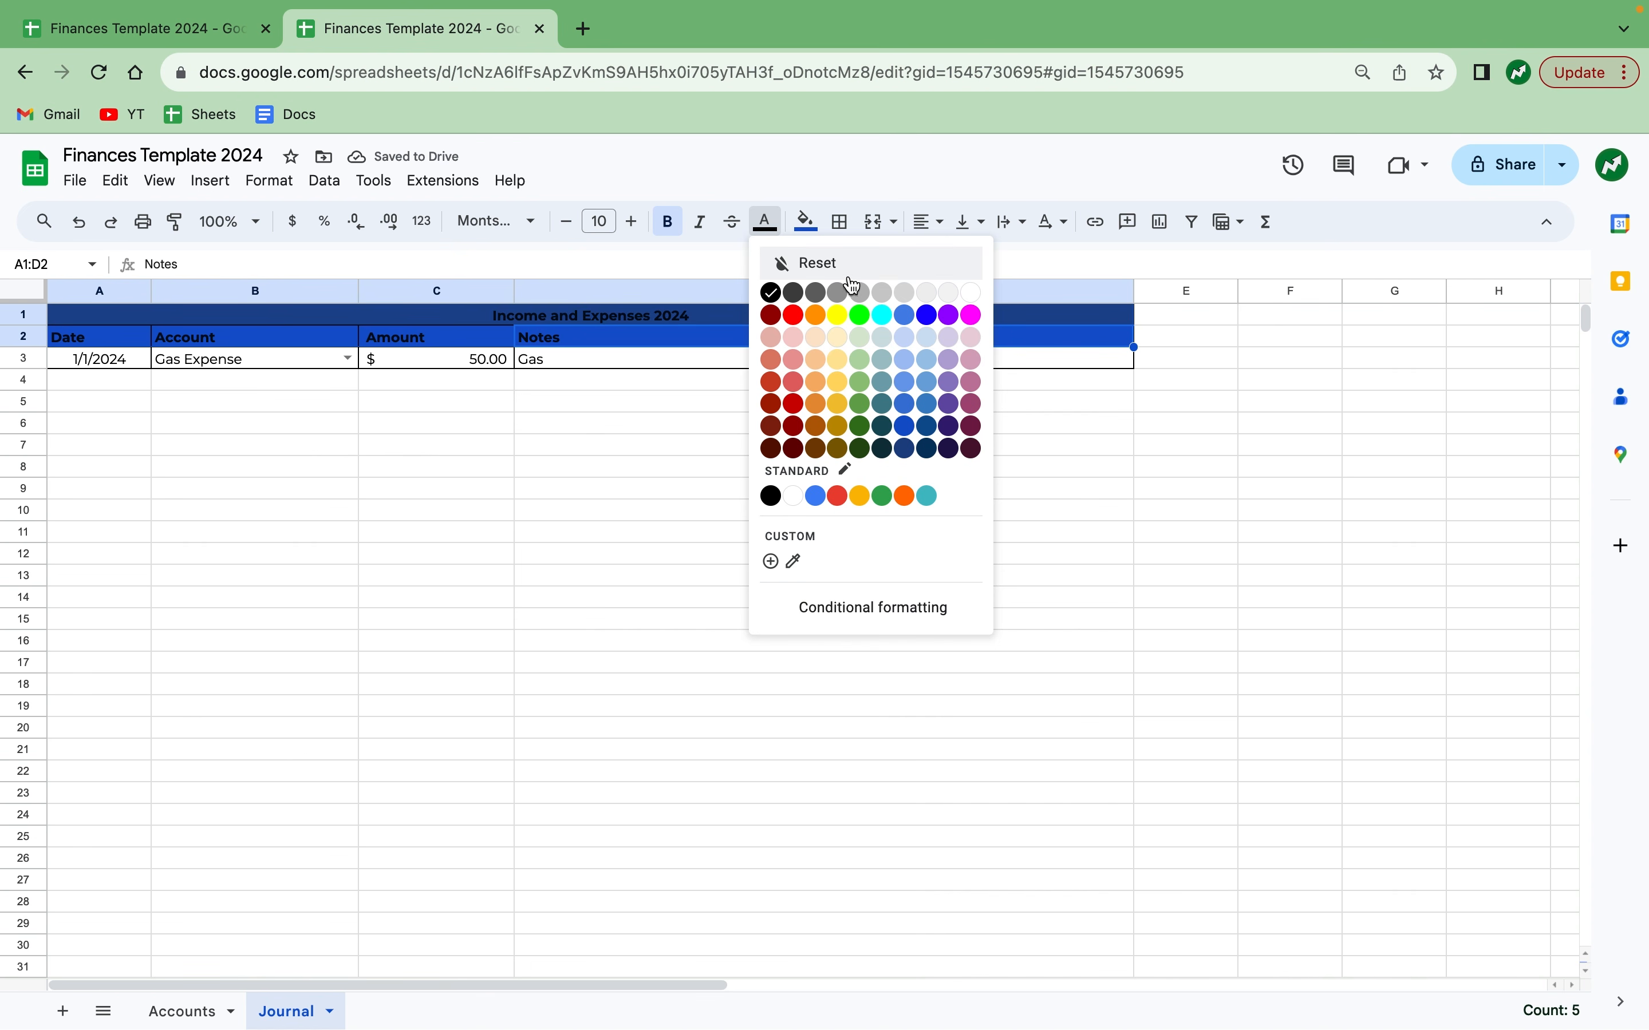
pyautogui.click(973, 292)
pyautogui.click(797, 453)
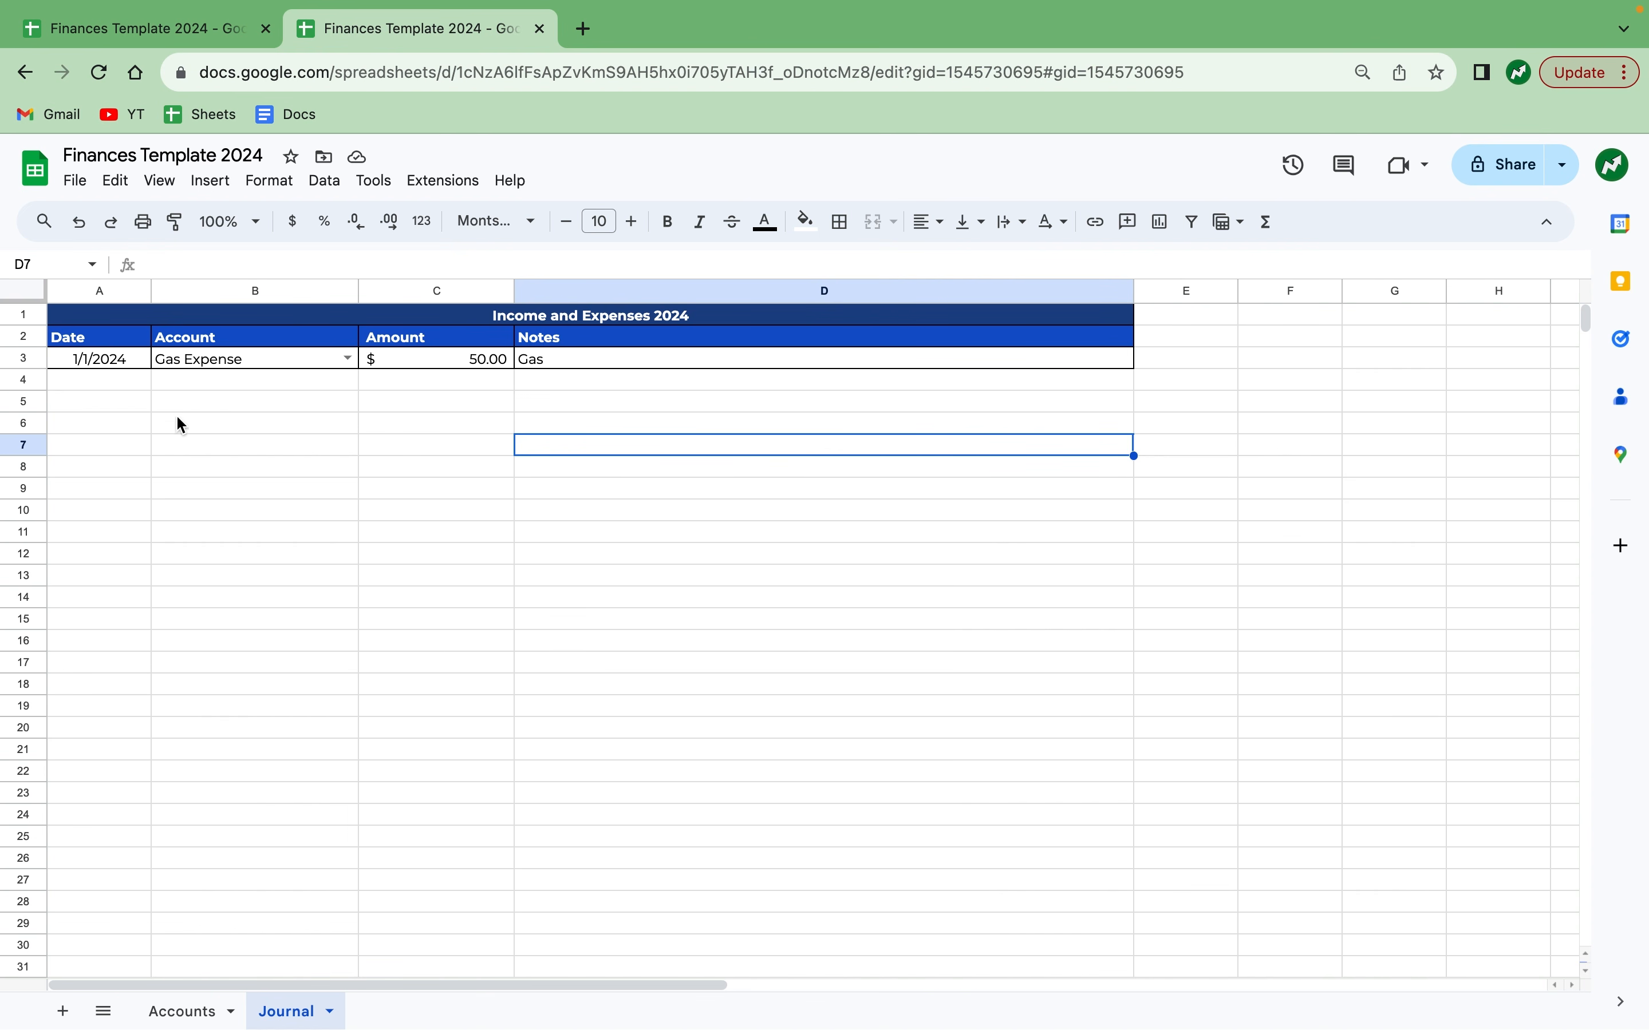
# Insert 15 blank journal rows above the 1/1/2024 entry, in batches of one, two, four and eight rows.
pyautogui.click(31, 357)
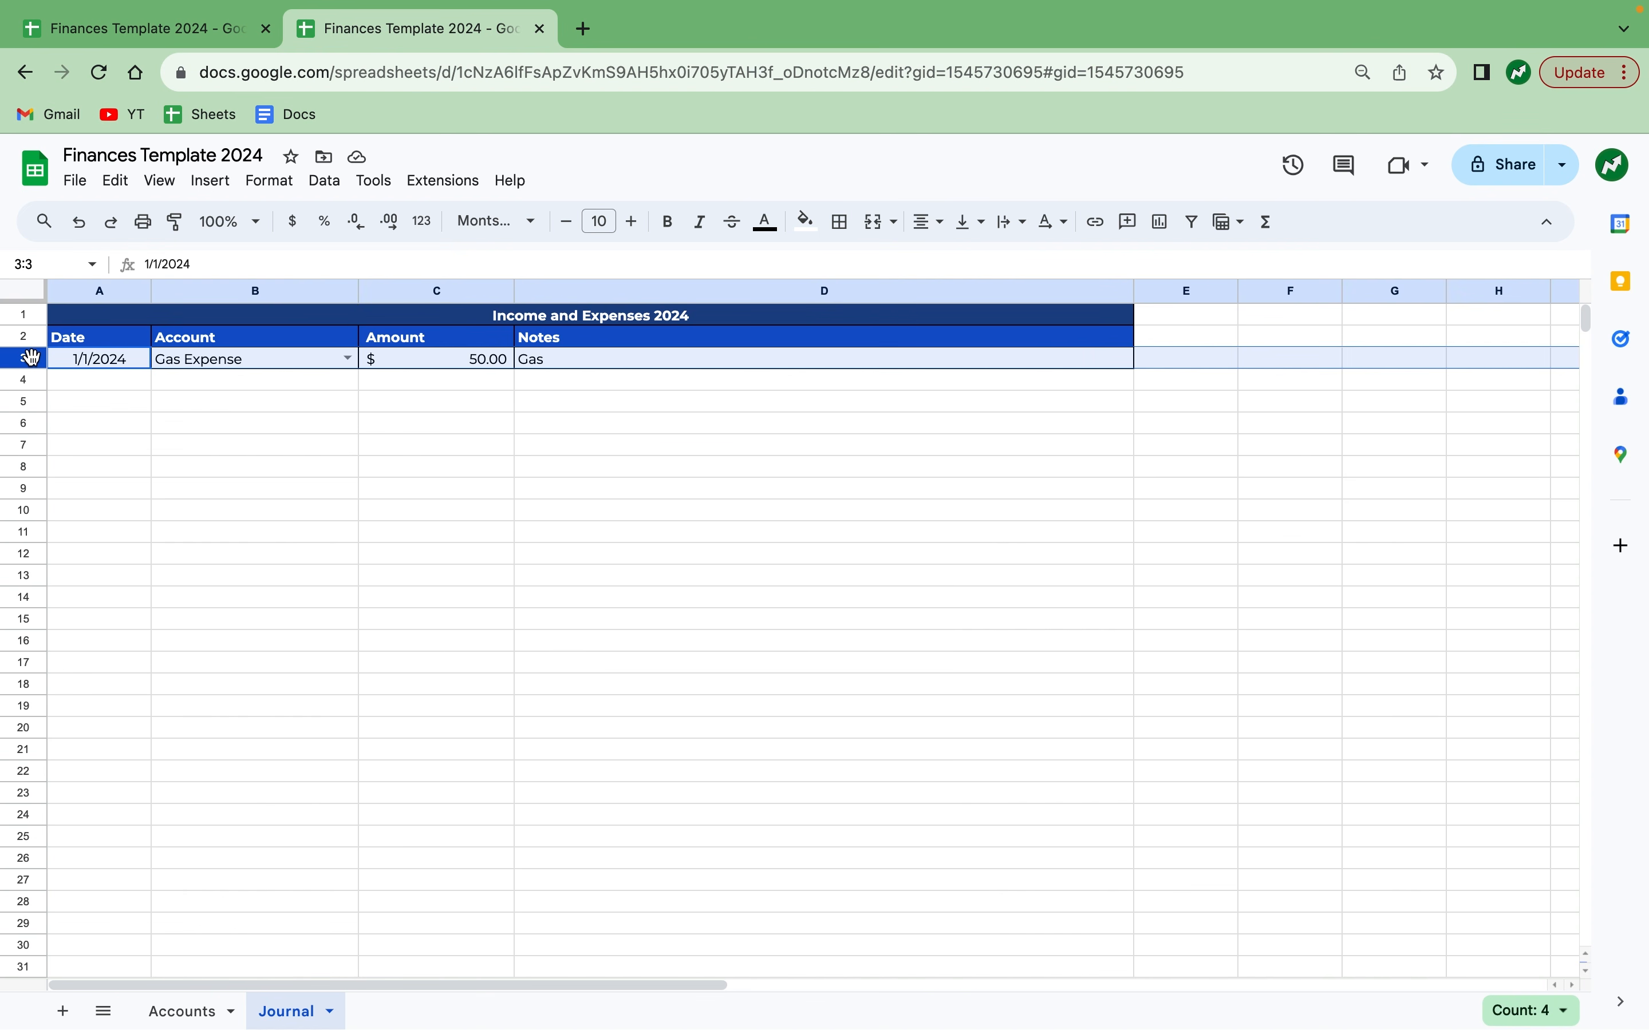
pyautogui.rightClick(31, 357)
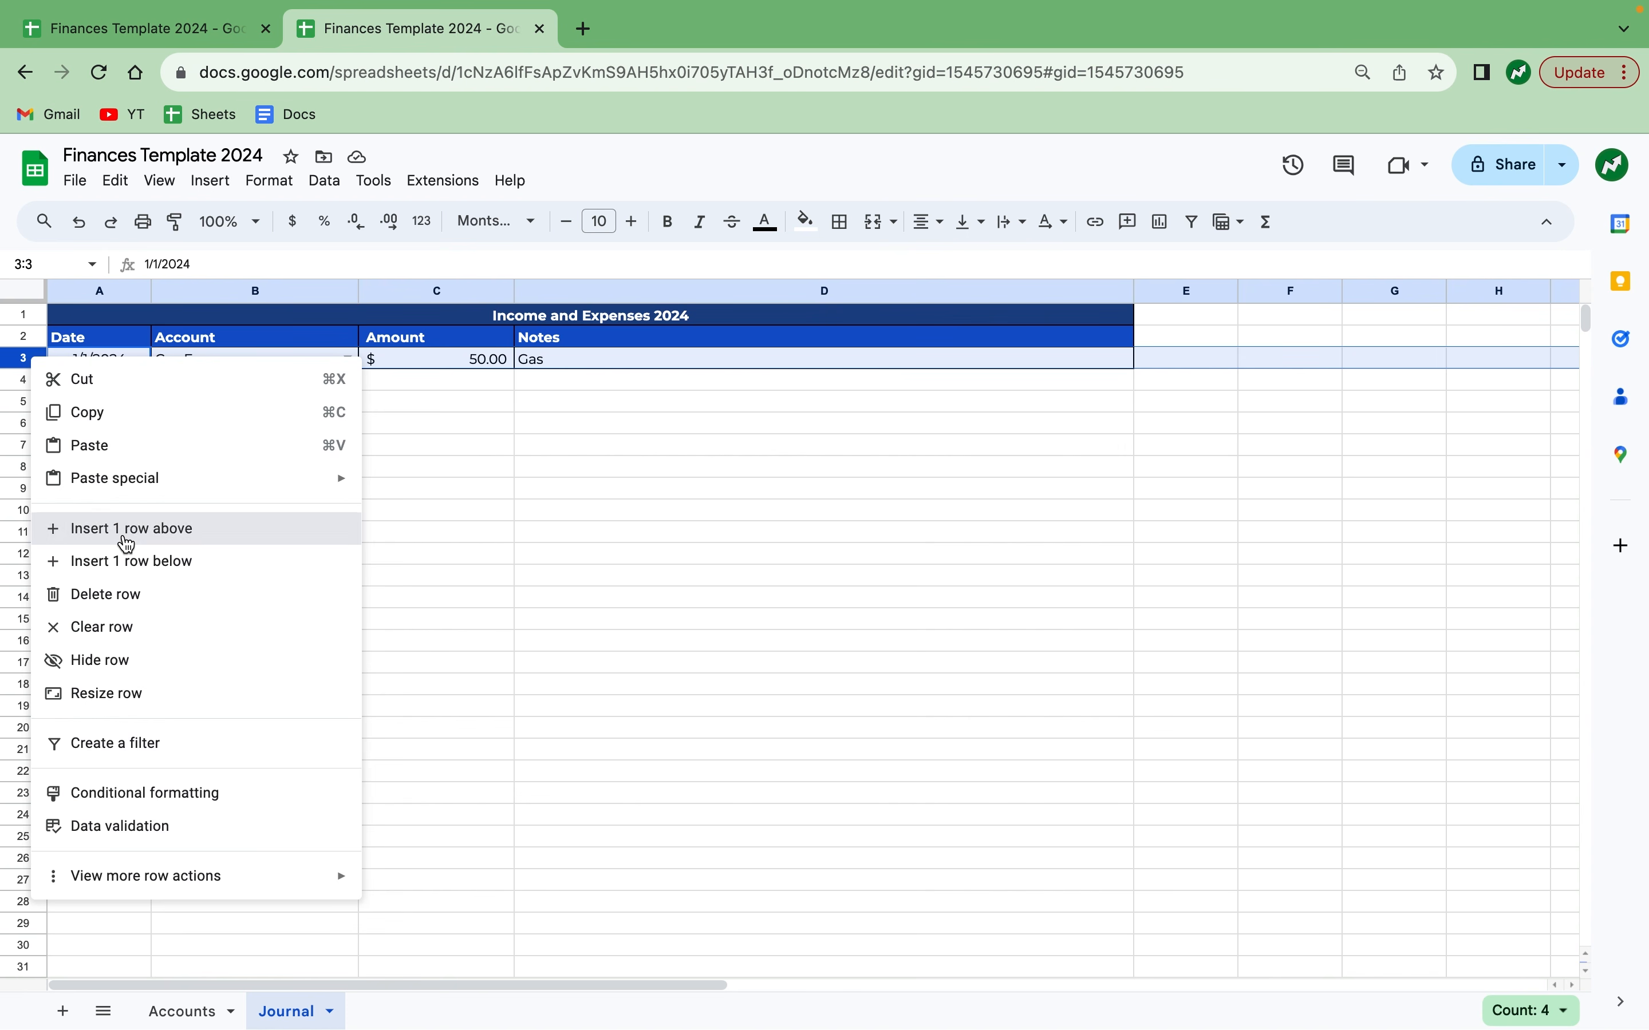
pyautogui.click(129, 529)
pyautogui.click(136, 526)
pyautogui.moveTo(30, 382); pyautogui.dragTo(24, 361)
pyautogui.rightClick(24, 360)
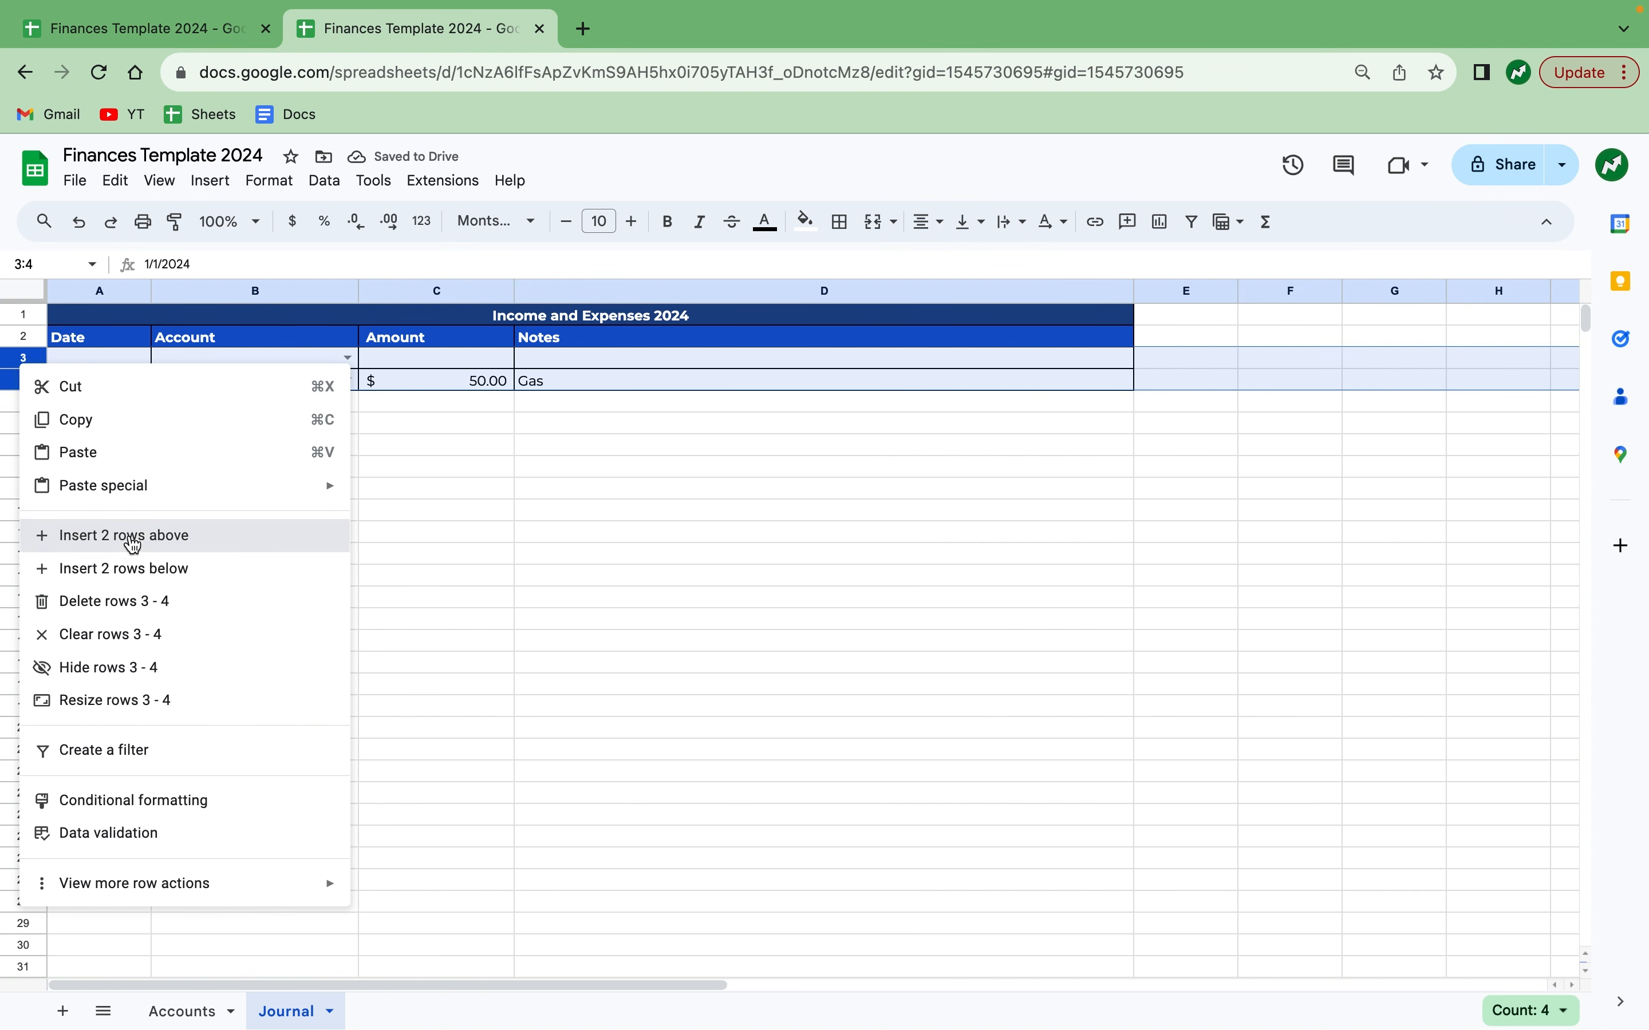
pyautogui.click(128, 538)
pyautogui.moveTo(29, 361); pyautogui.dragTo(28, 421)
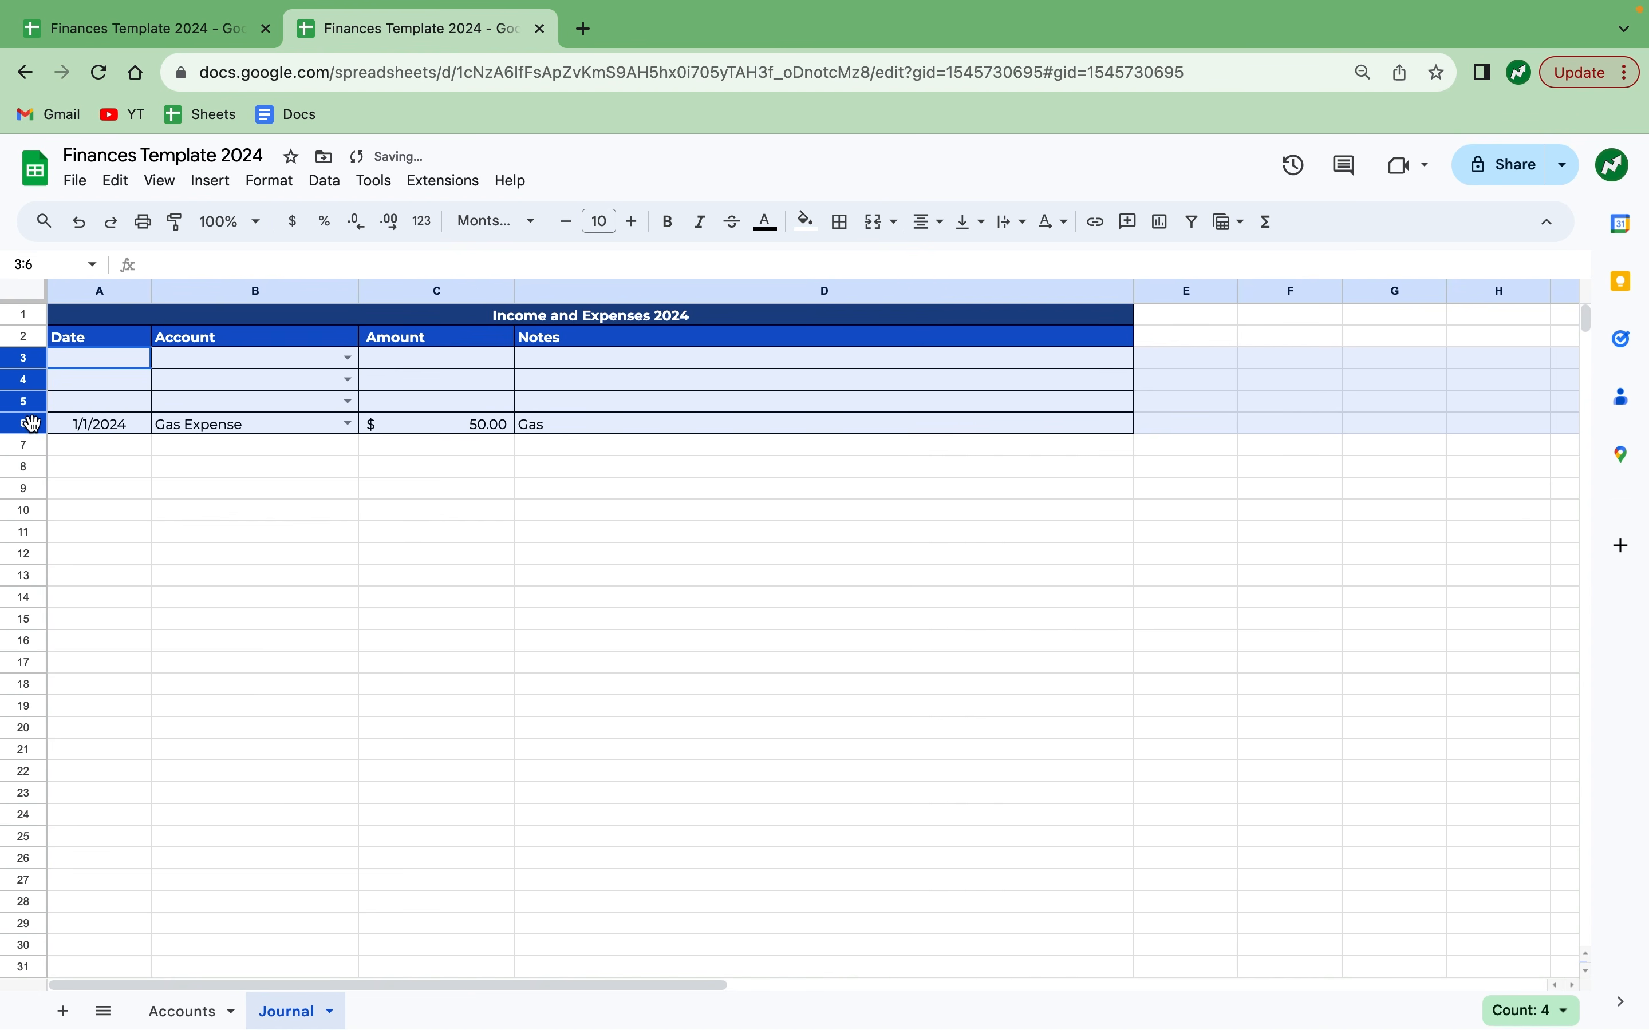
pyautogui.rightClick(28, 421)
pyautogui.click(156, 610)
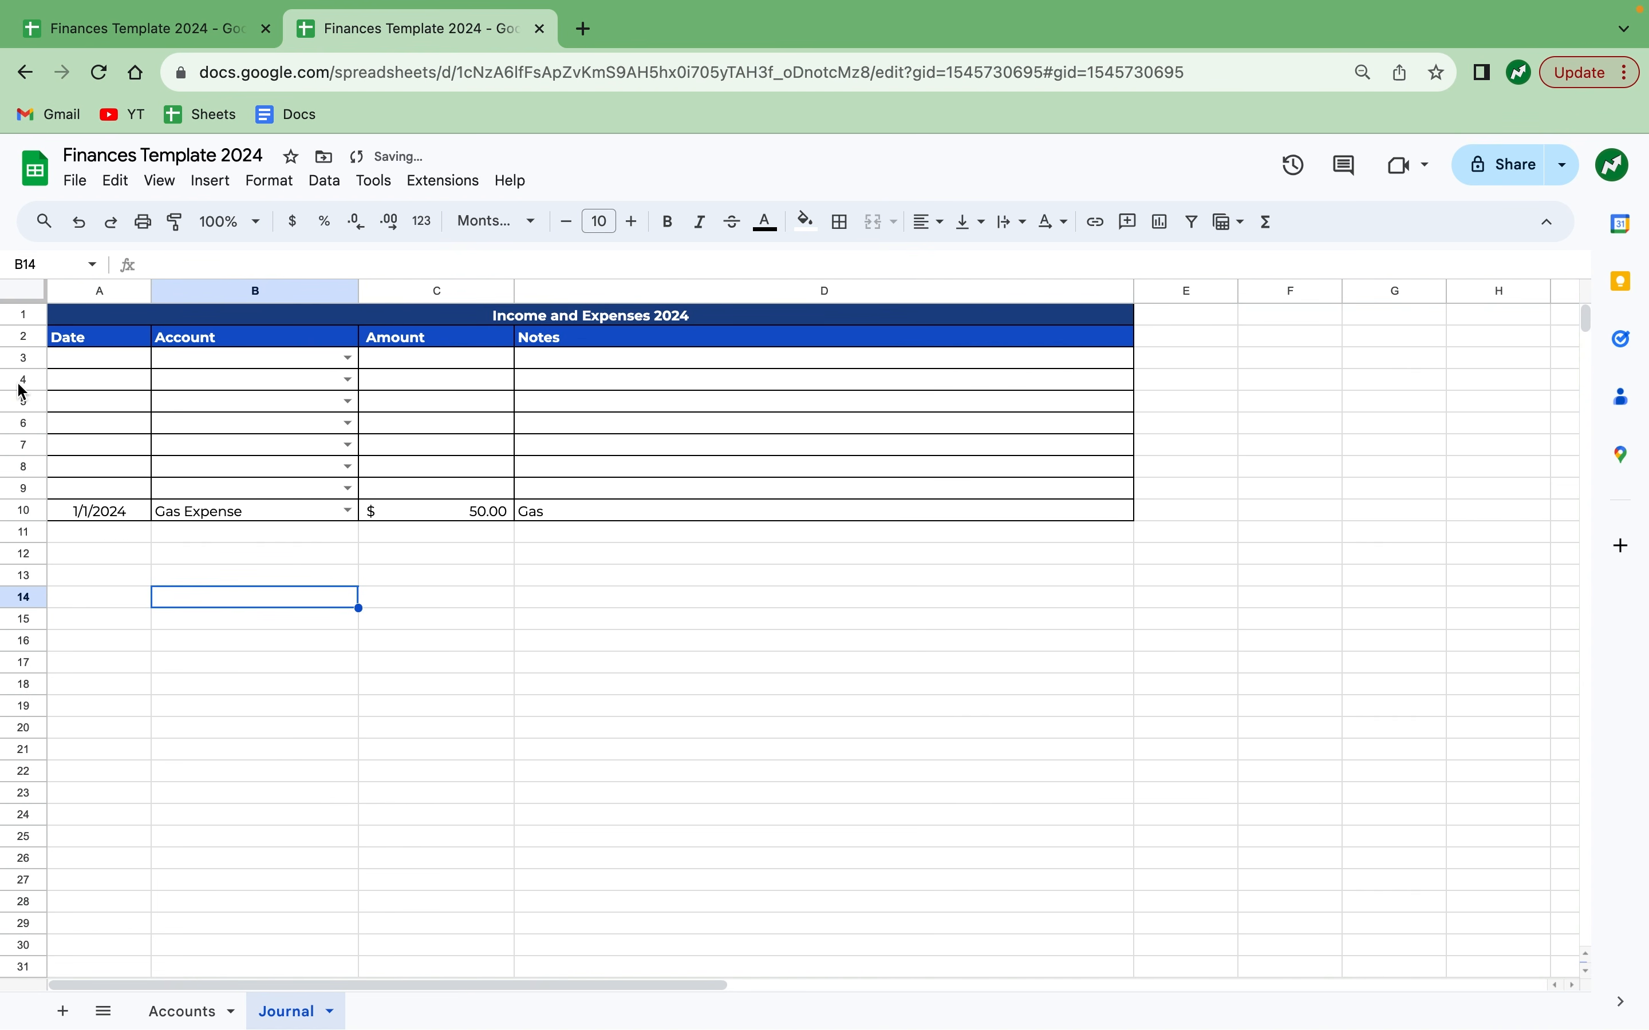
pyautogui.moveTo(24, 360); pyautogui.dragTo(32, 512)
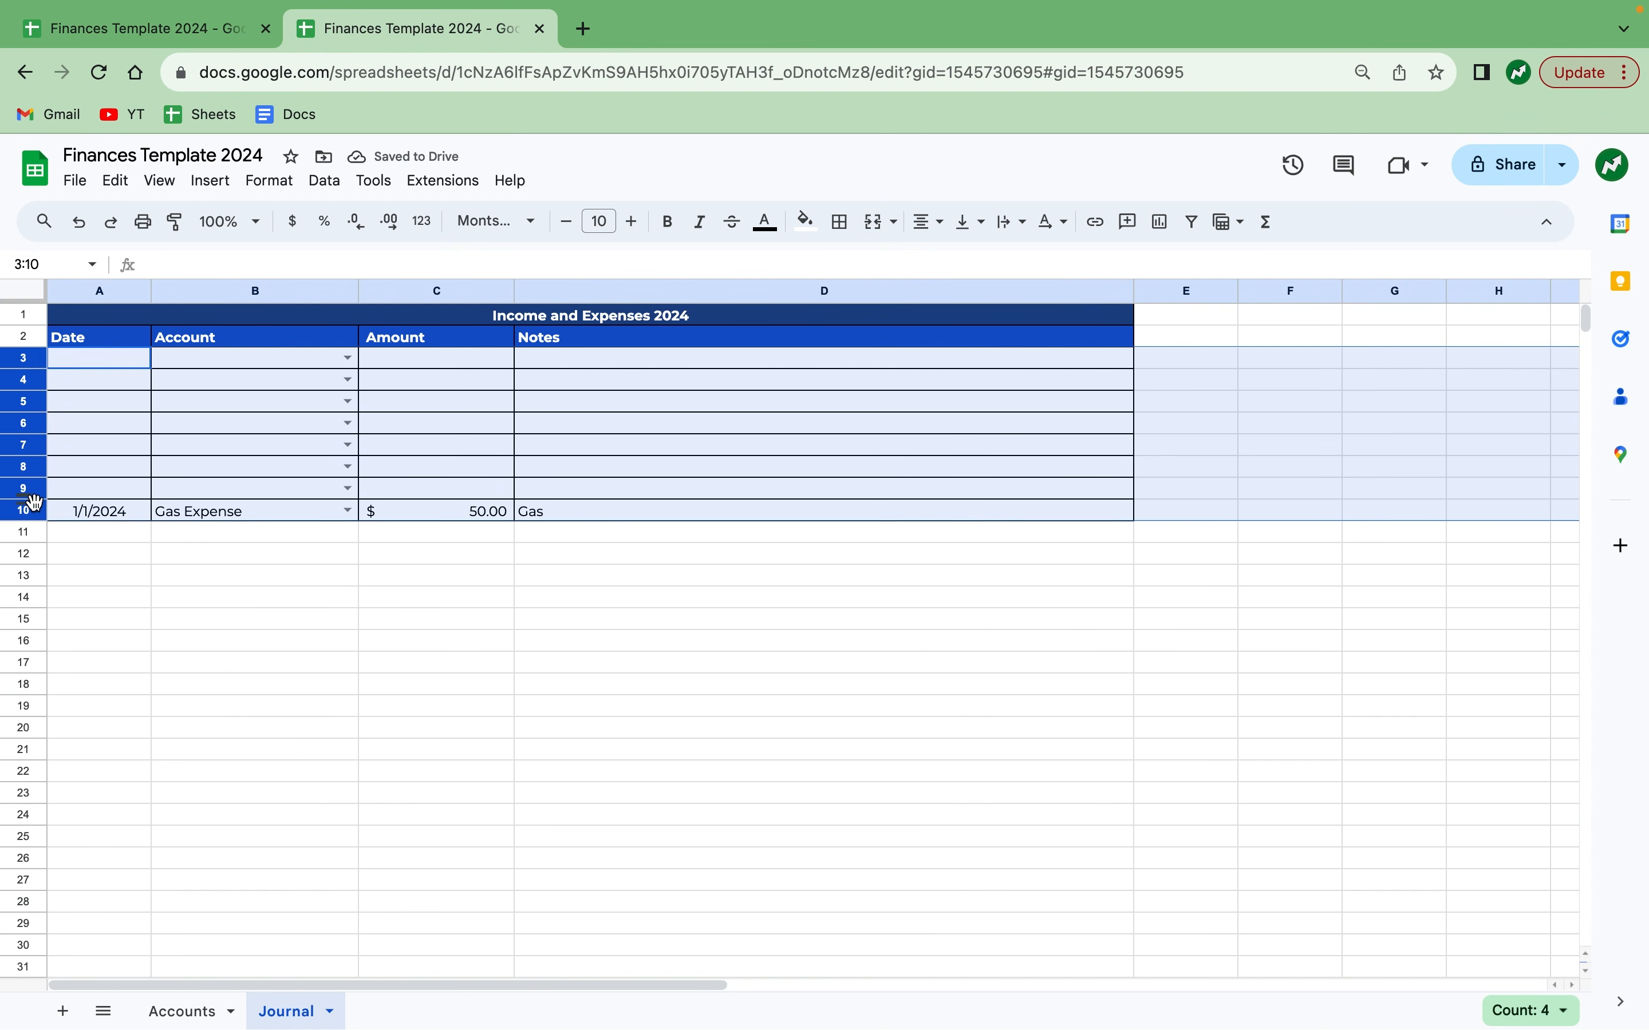
pyautogui.rightClick(33, 511)
pyautogui.click(142, 660)
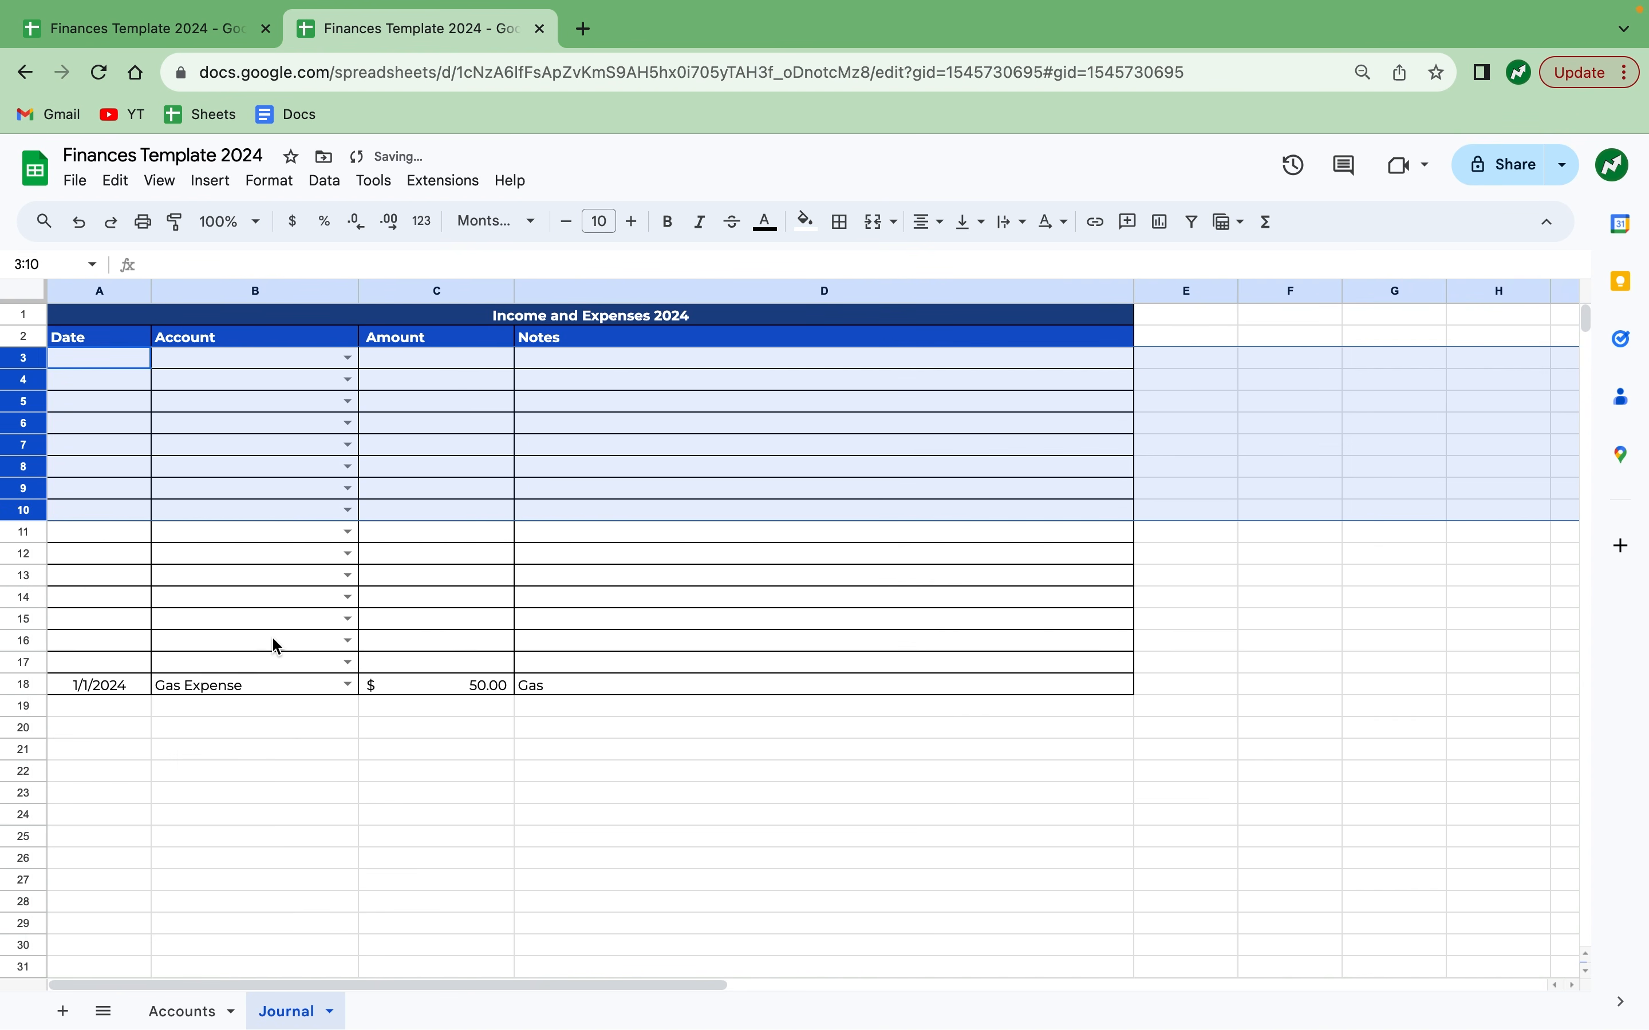
# Try entering the date 1/2 in the blank row just above the 1/1/2024 entry, and undo the entry.
pyautogui.click(133, 661)
pyautogui.write('1/2')
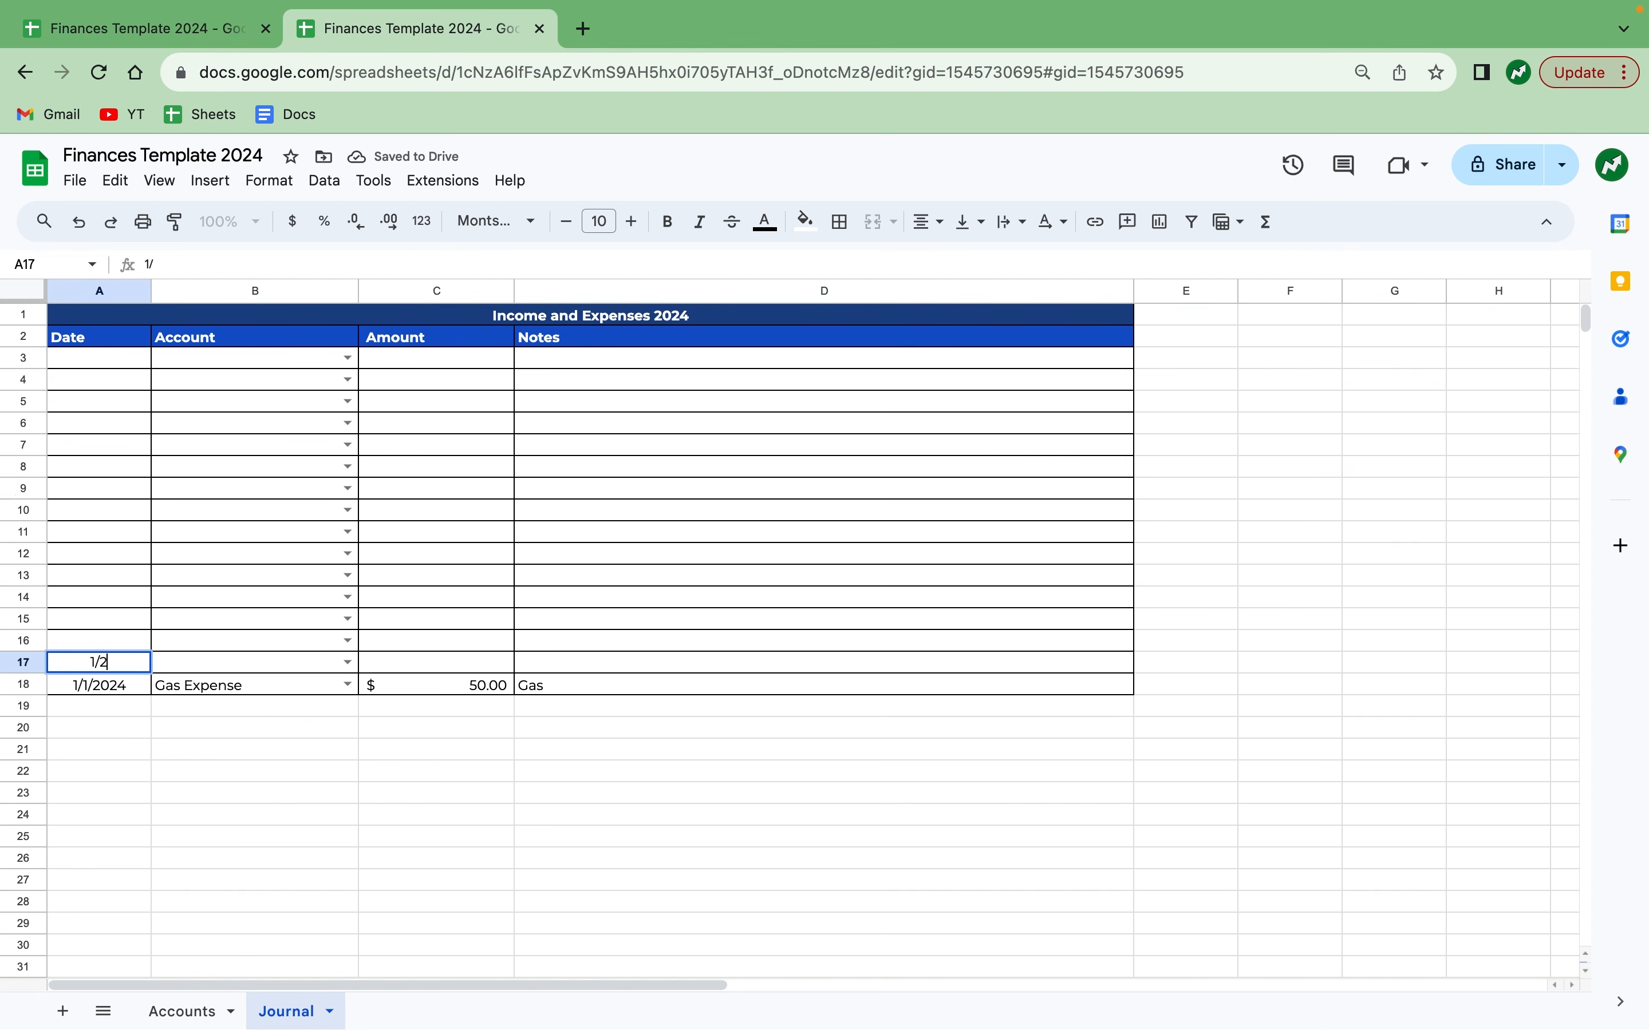
pyautogui.press('Tab')
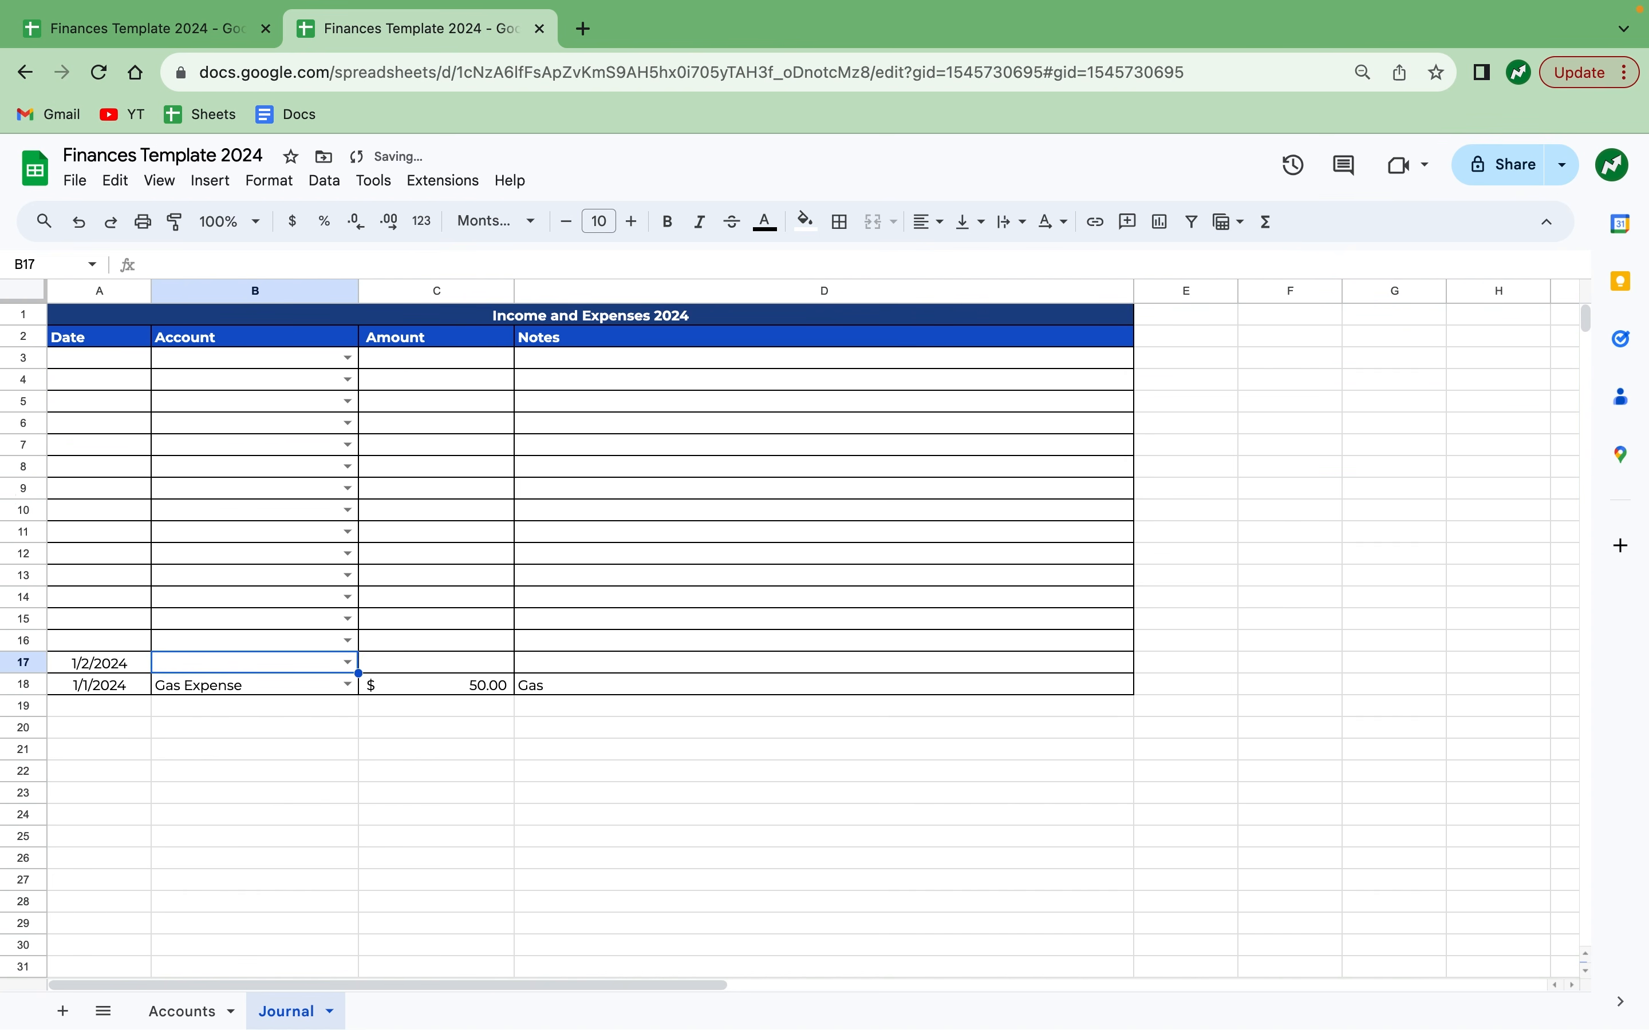
pyautogui.press('Up')
pyautogui.press('Up')
pyautogui.press('Up')
pyautogui.press('Up')
pyautogui.press('Up')
pyautogui.press('Up')
pyautogui.press('Up')
pyautogui.press('Up')
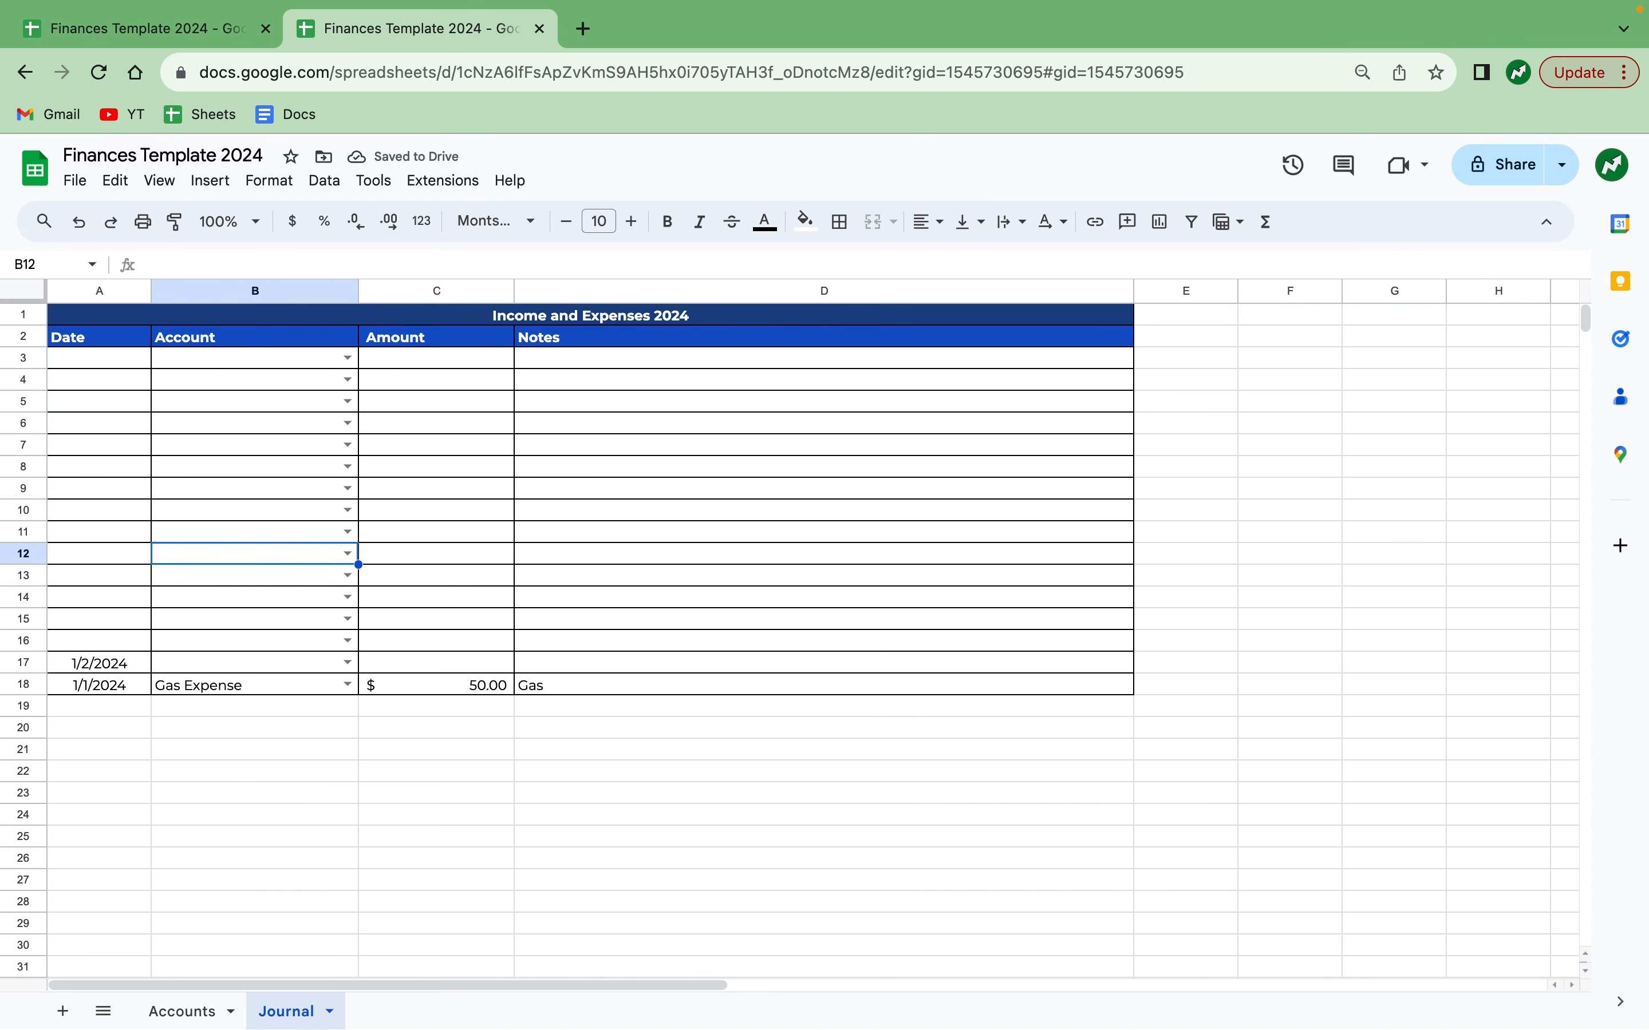
pyautogui.press('Up')
pyautogui.press('Up')
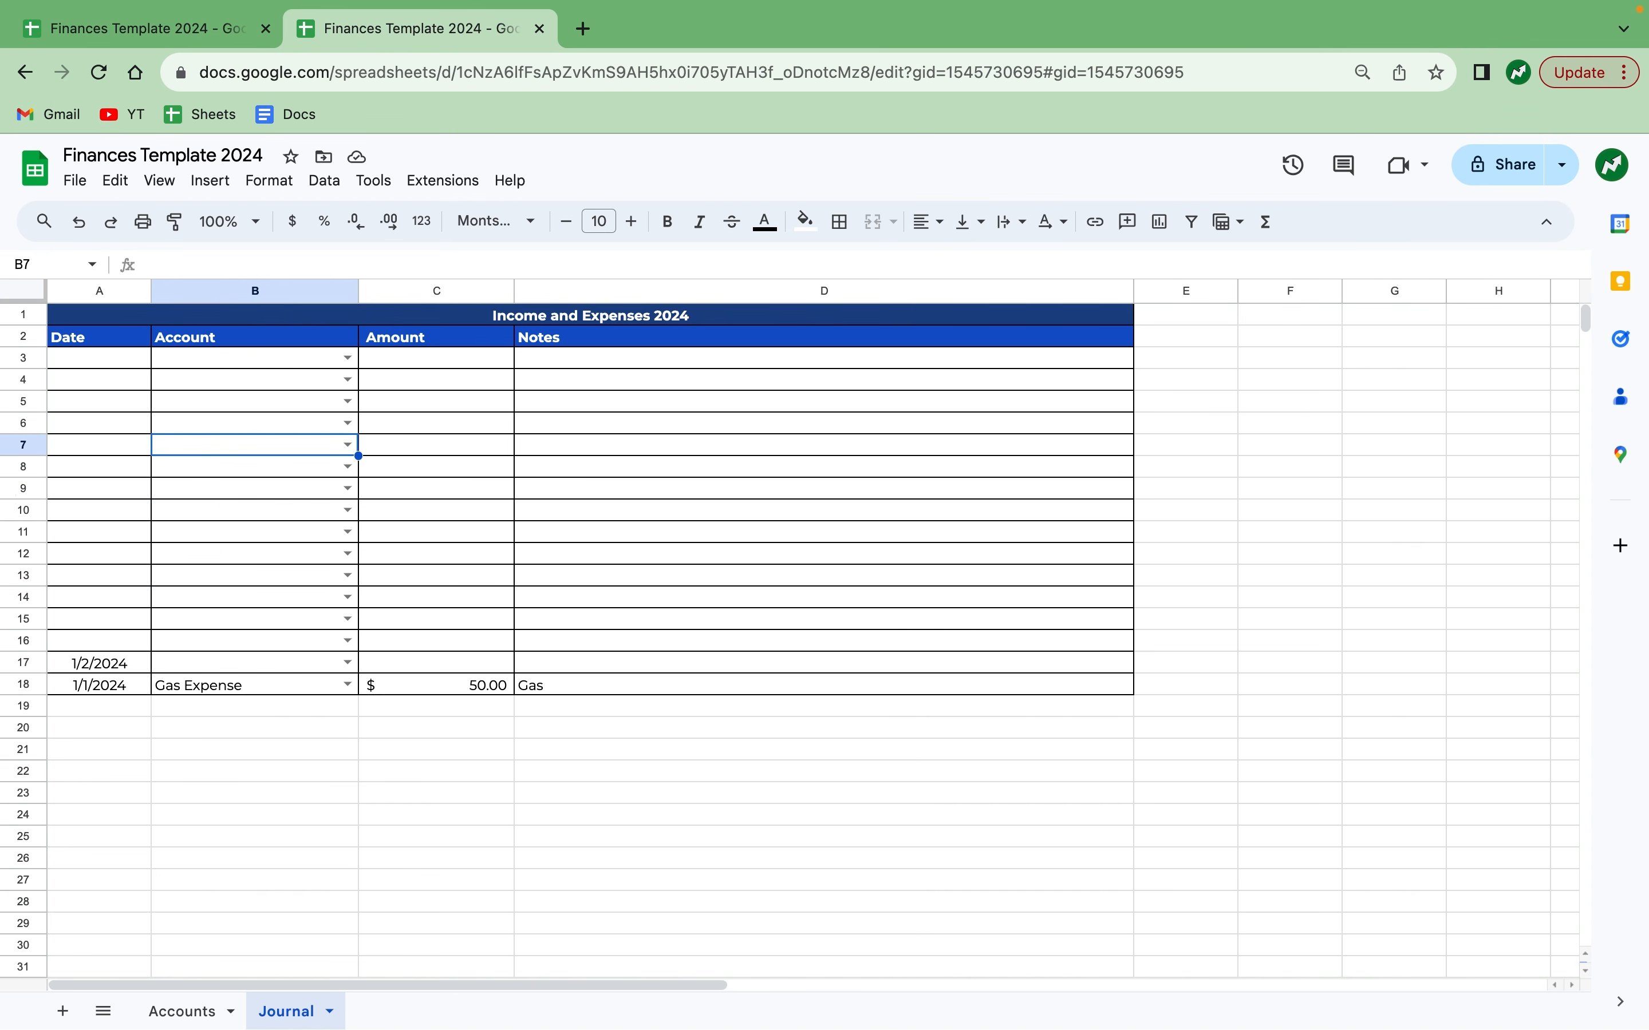
pyautogui.hotkey('ctrl', 'z')
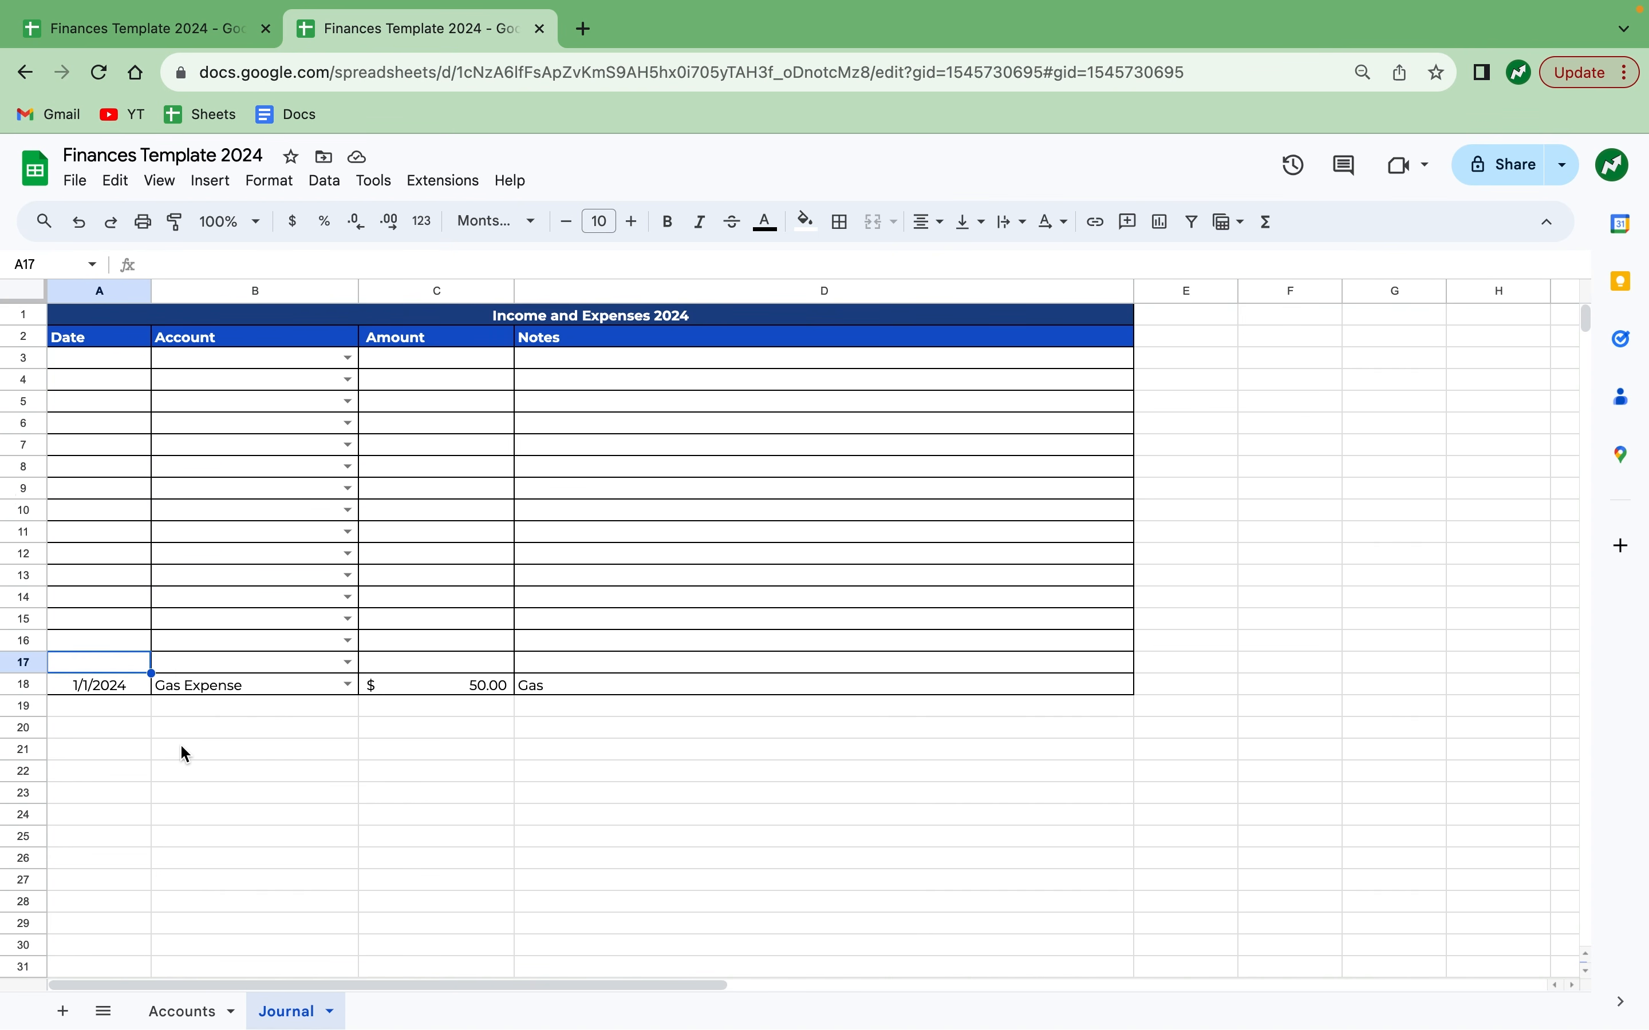
# Review the color coding of the Accounts list against the Account cells in the Journal sheet.
pyautogui.click(198, 1012)
pyautogui.click(207, 639)
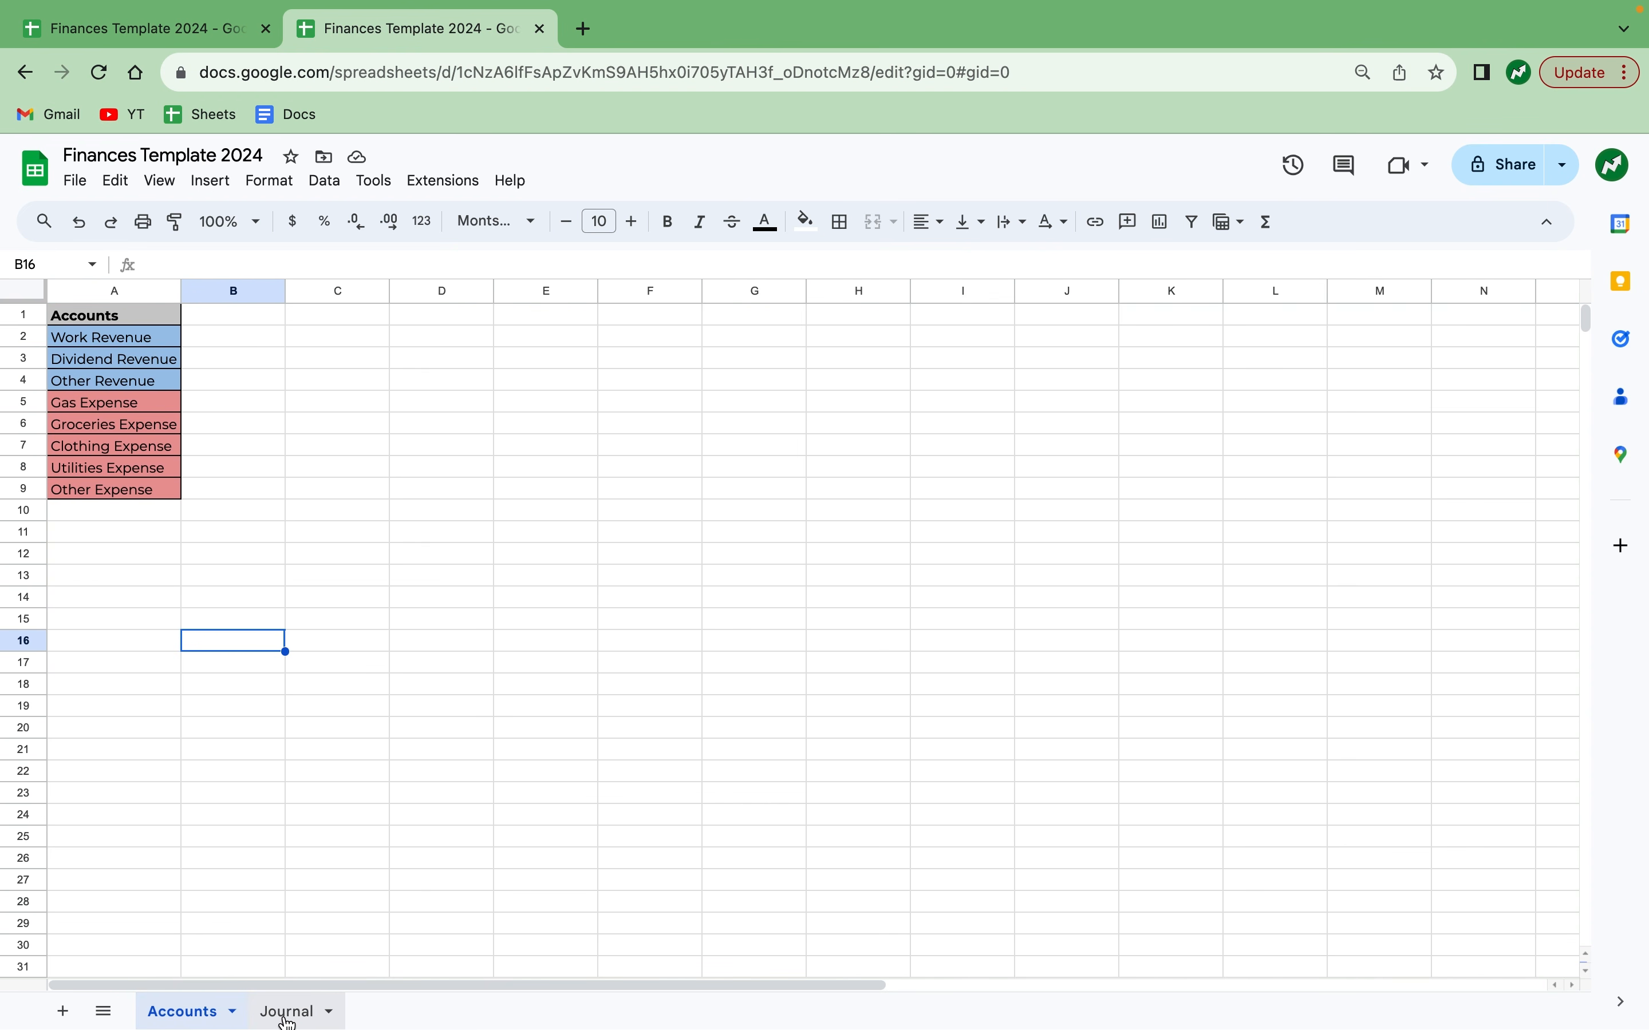
pyautogui.click(310, 1014)
pyautogui.moveTo(246, 686); pyautogui.dragTo(219, 365)
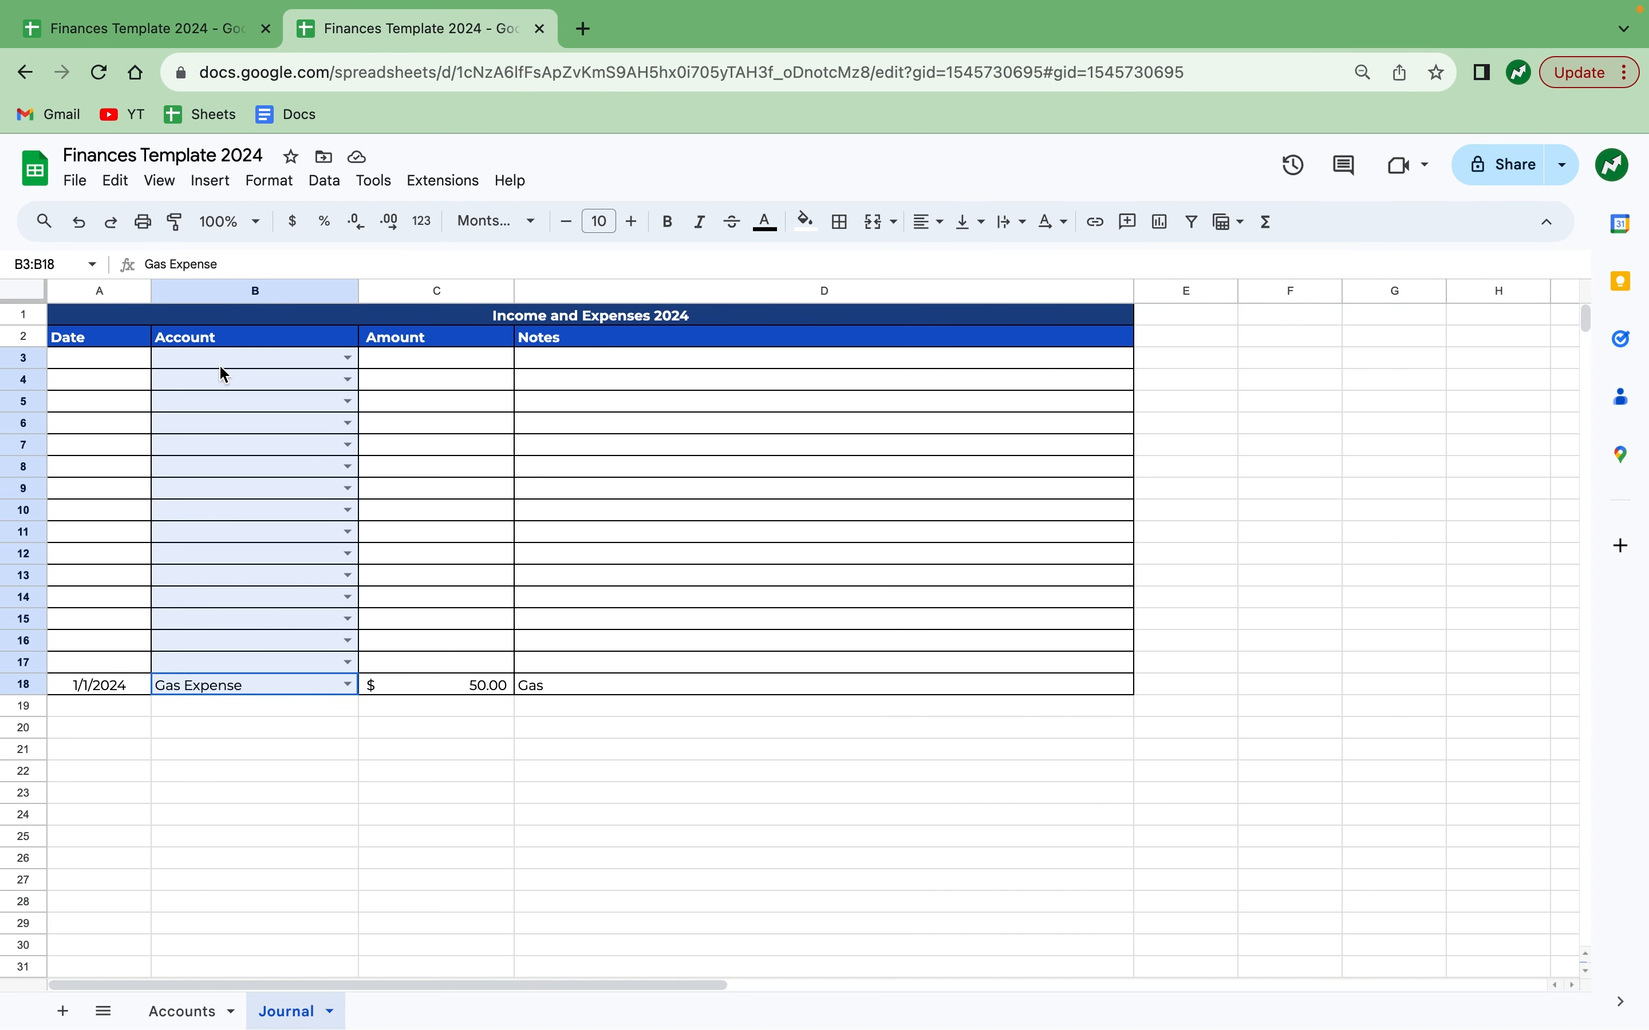
pyautogui.click(248, 685)
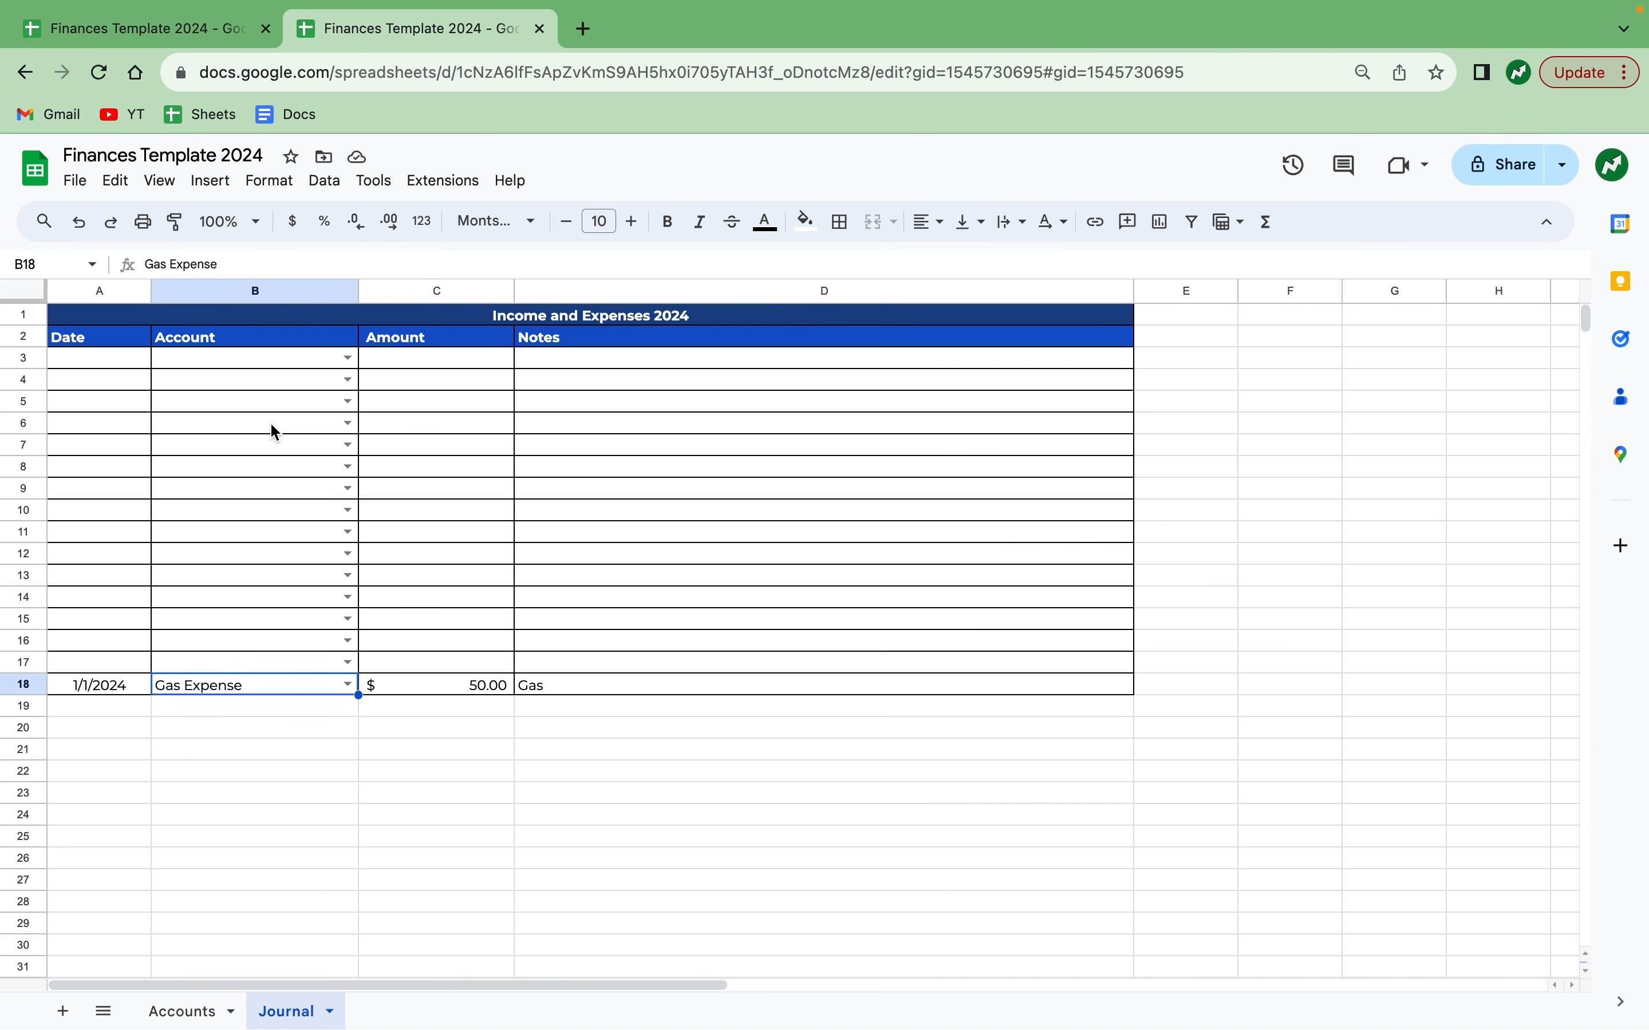
# Add a conditional formatting rule to Journal column B that fills cells light blue when the text contains "Revenue".
pyautogui.click(254, 293)
pyautogui.click(276, 182)
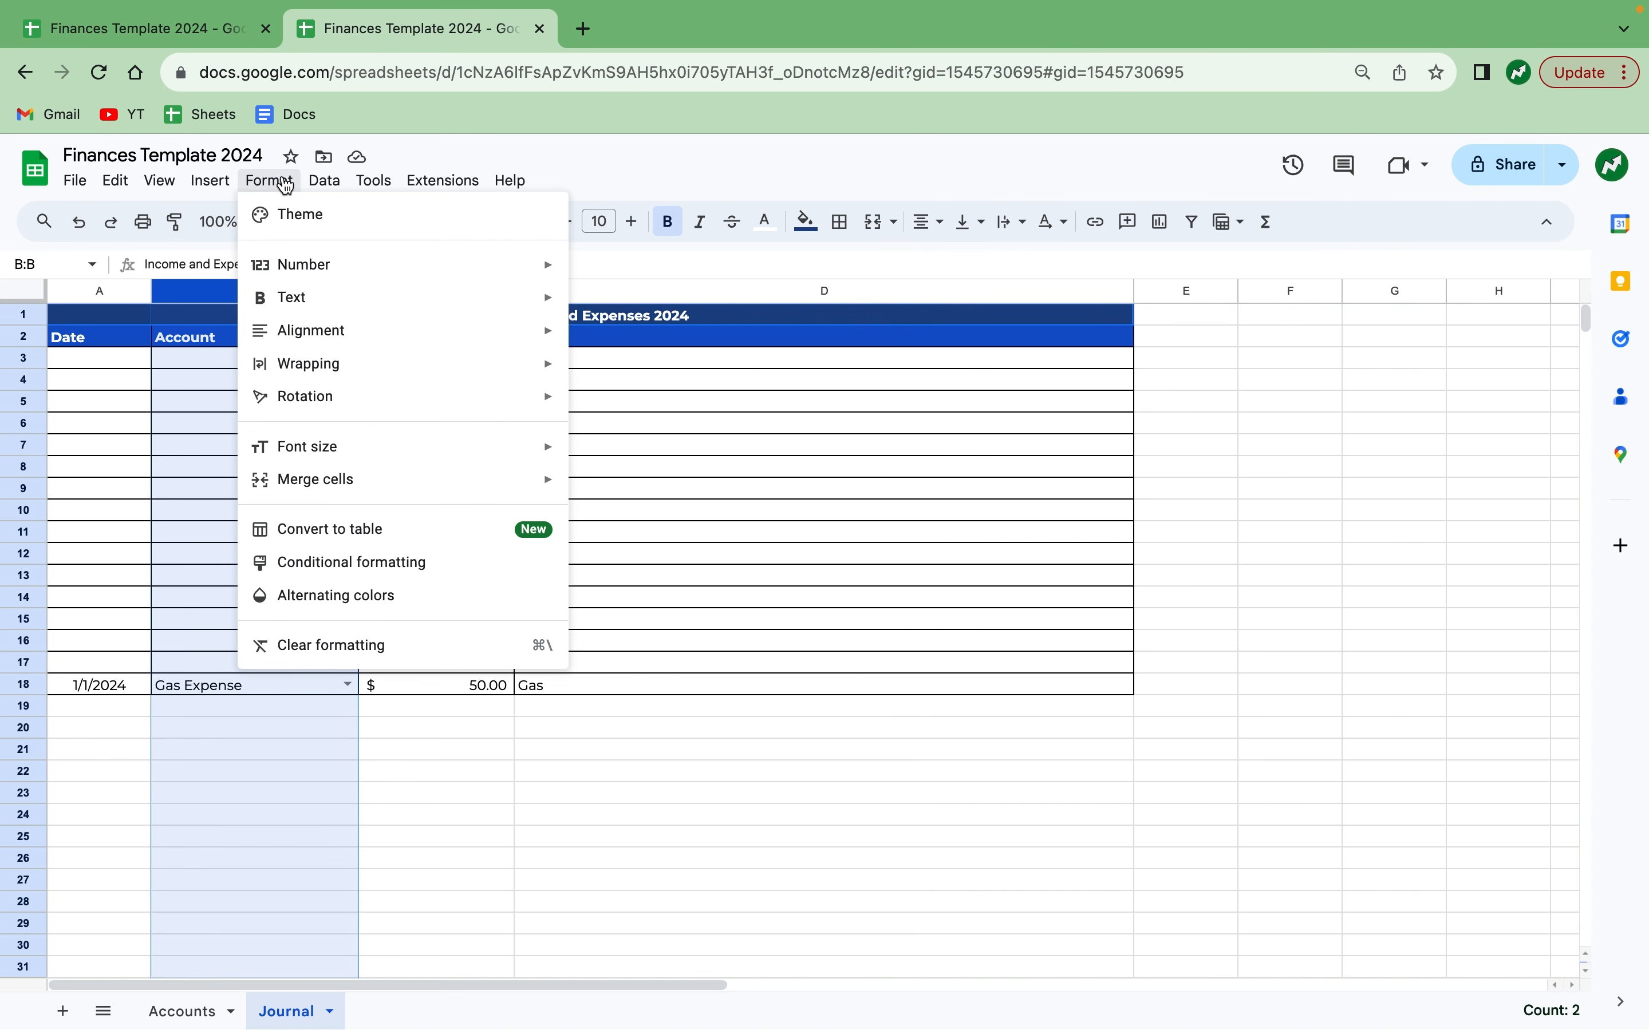
pyautogui.click(320, 563)
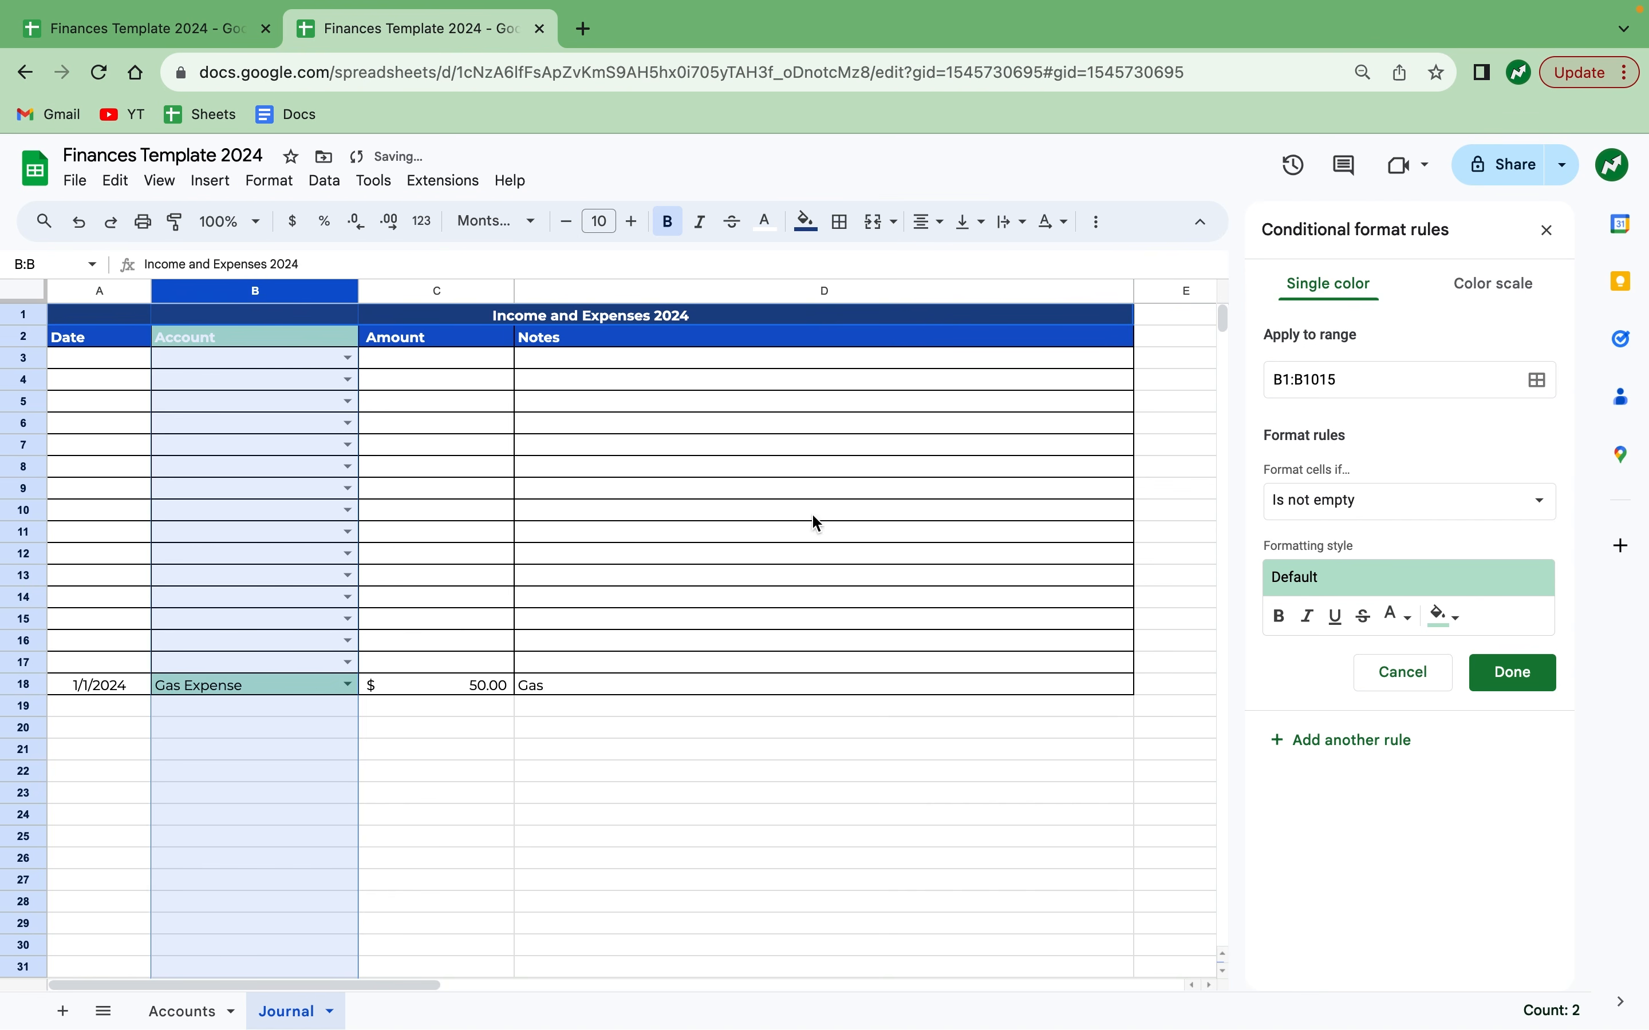
pyautogui.click(1383, 501)
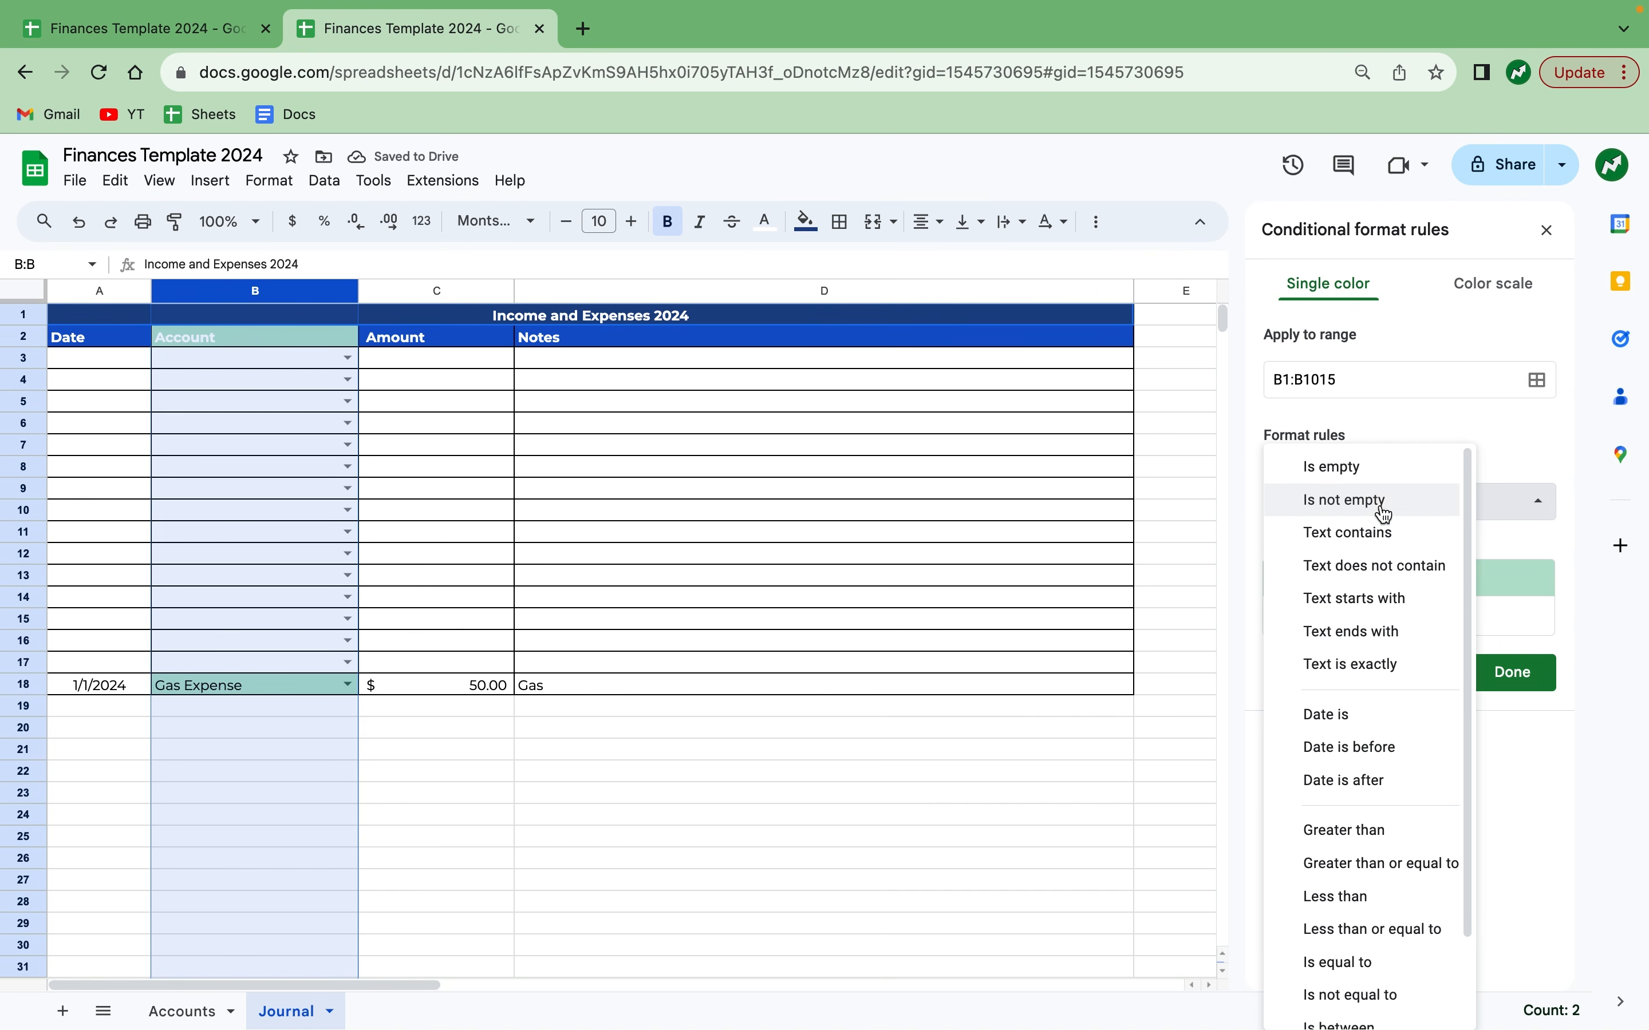
pyautogui.click(1387, 534)
pyautogui.click(1348, 551)
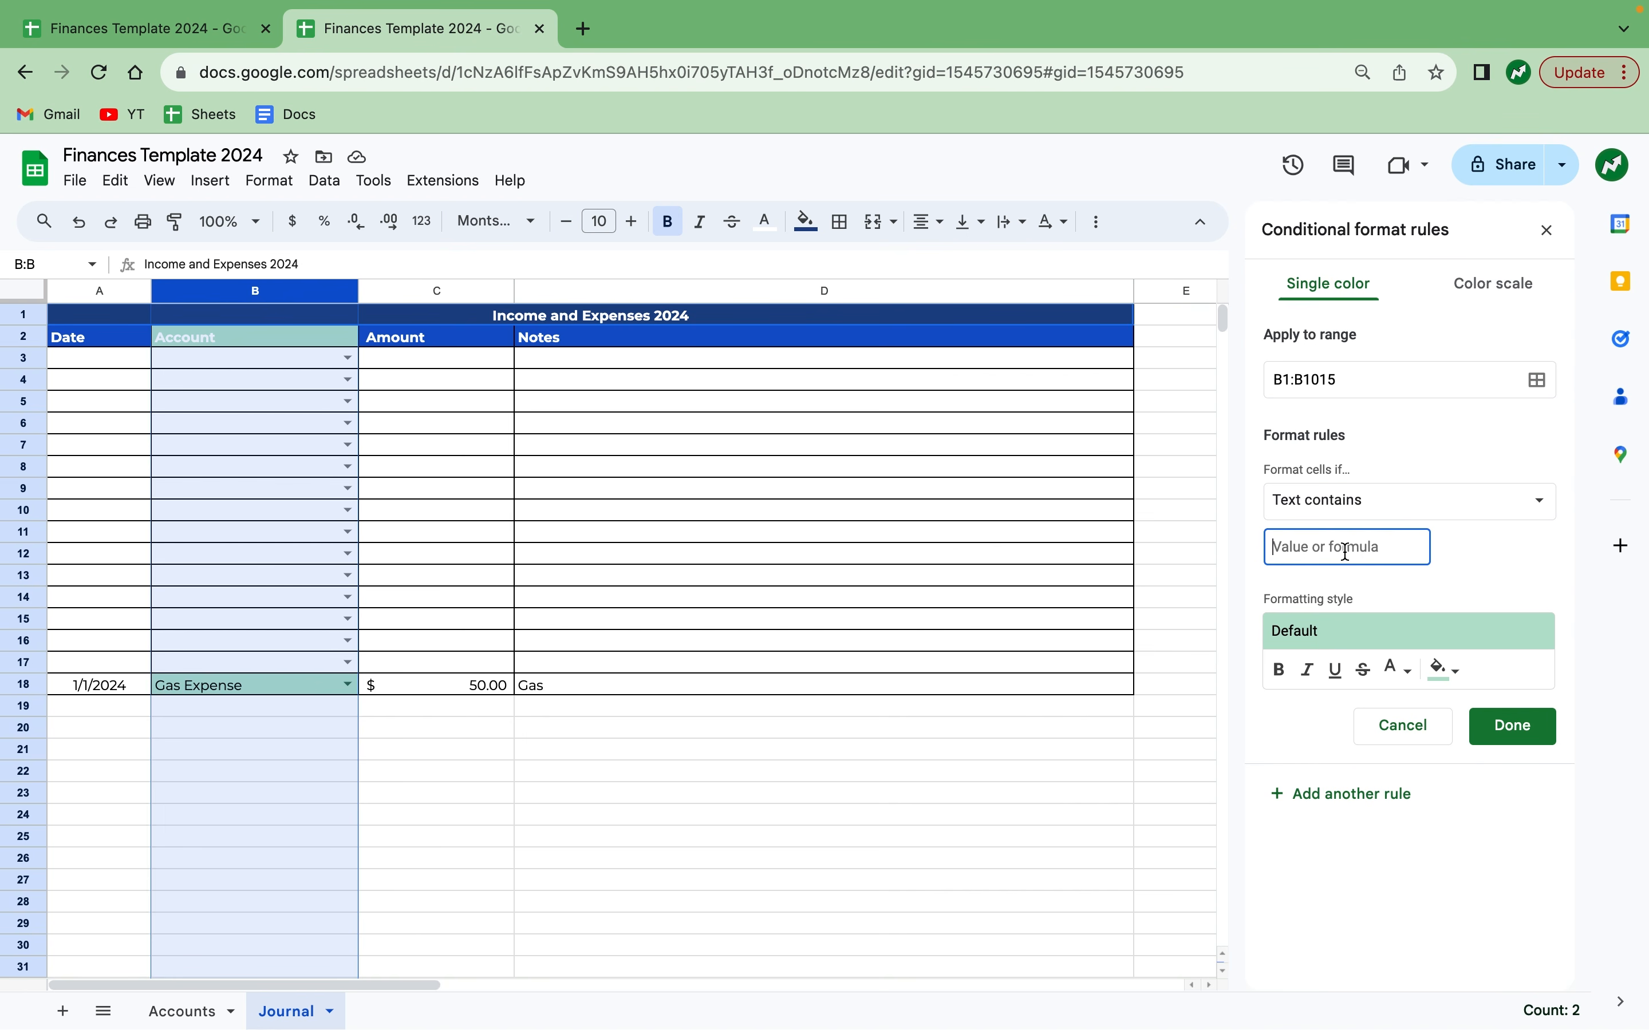
pyautogui.write('Revenue')
pyautogui.click(1433, 672)
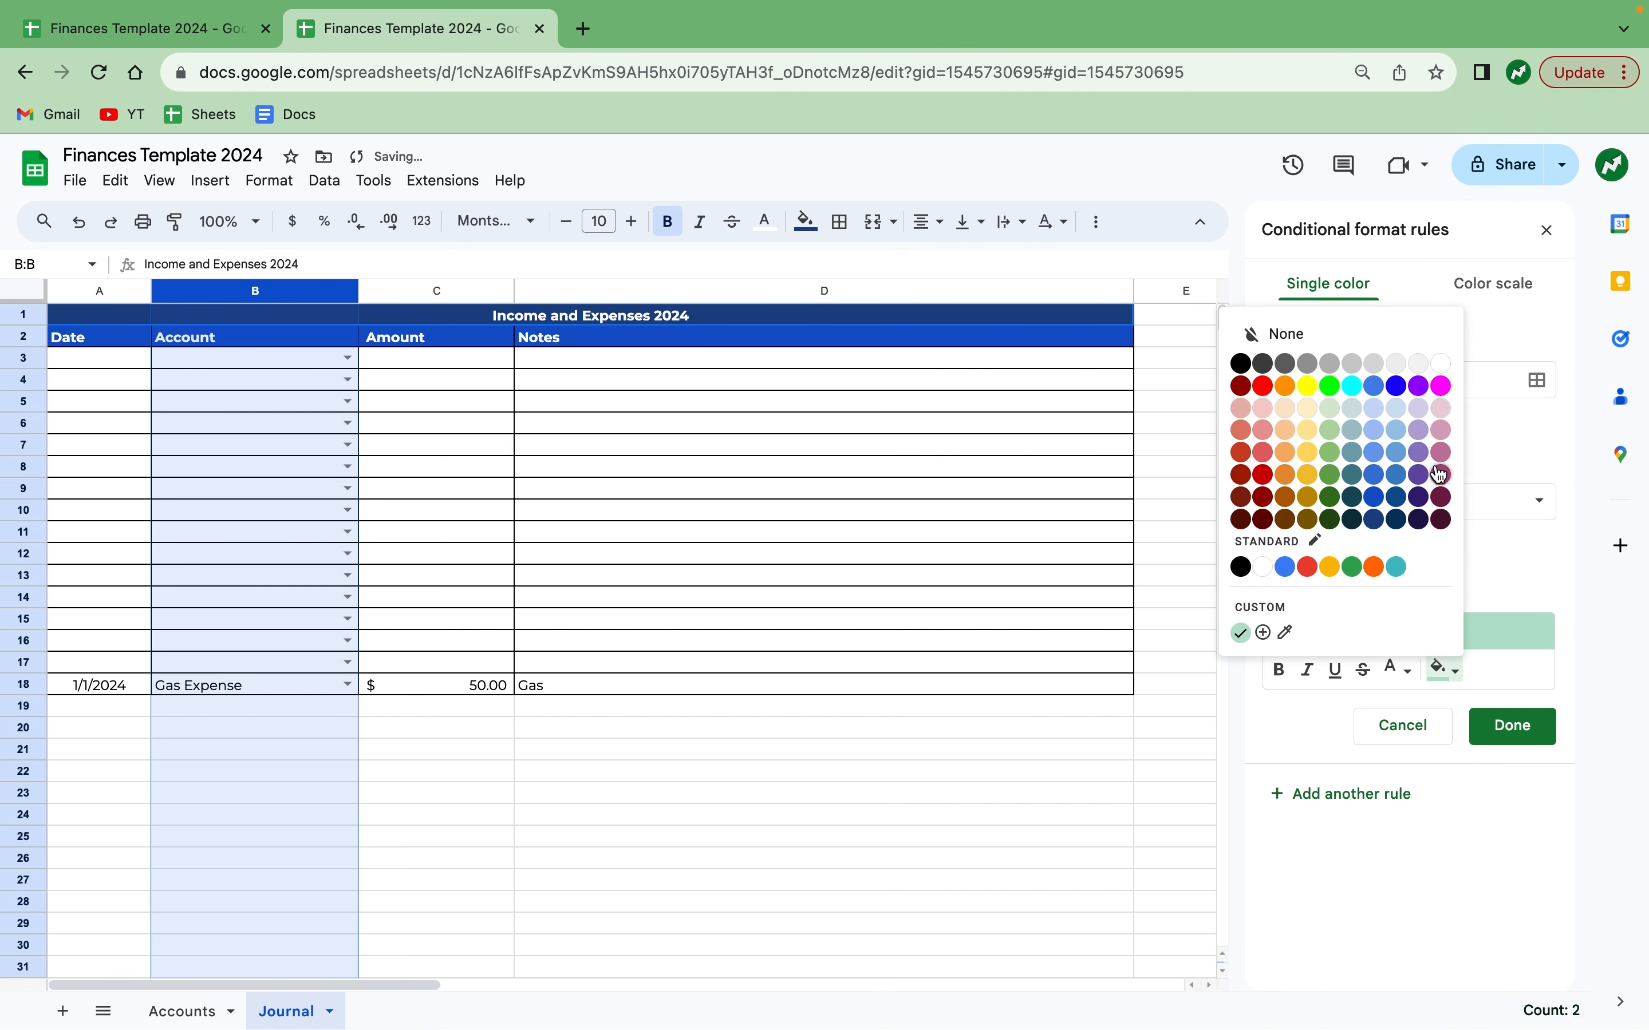
pyautogui.click(1406, 450)
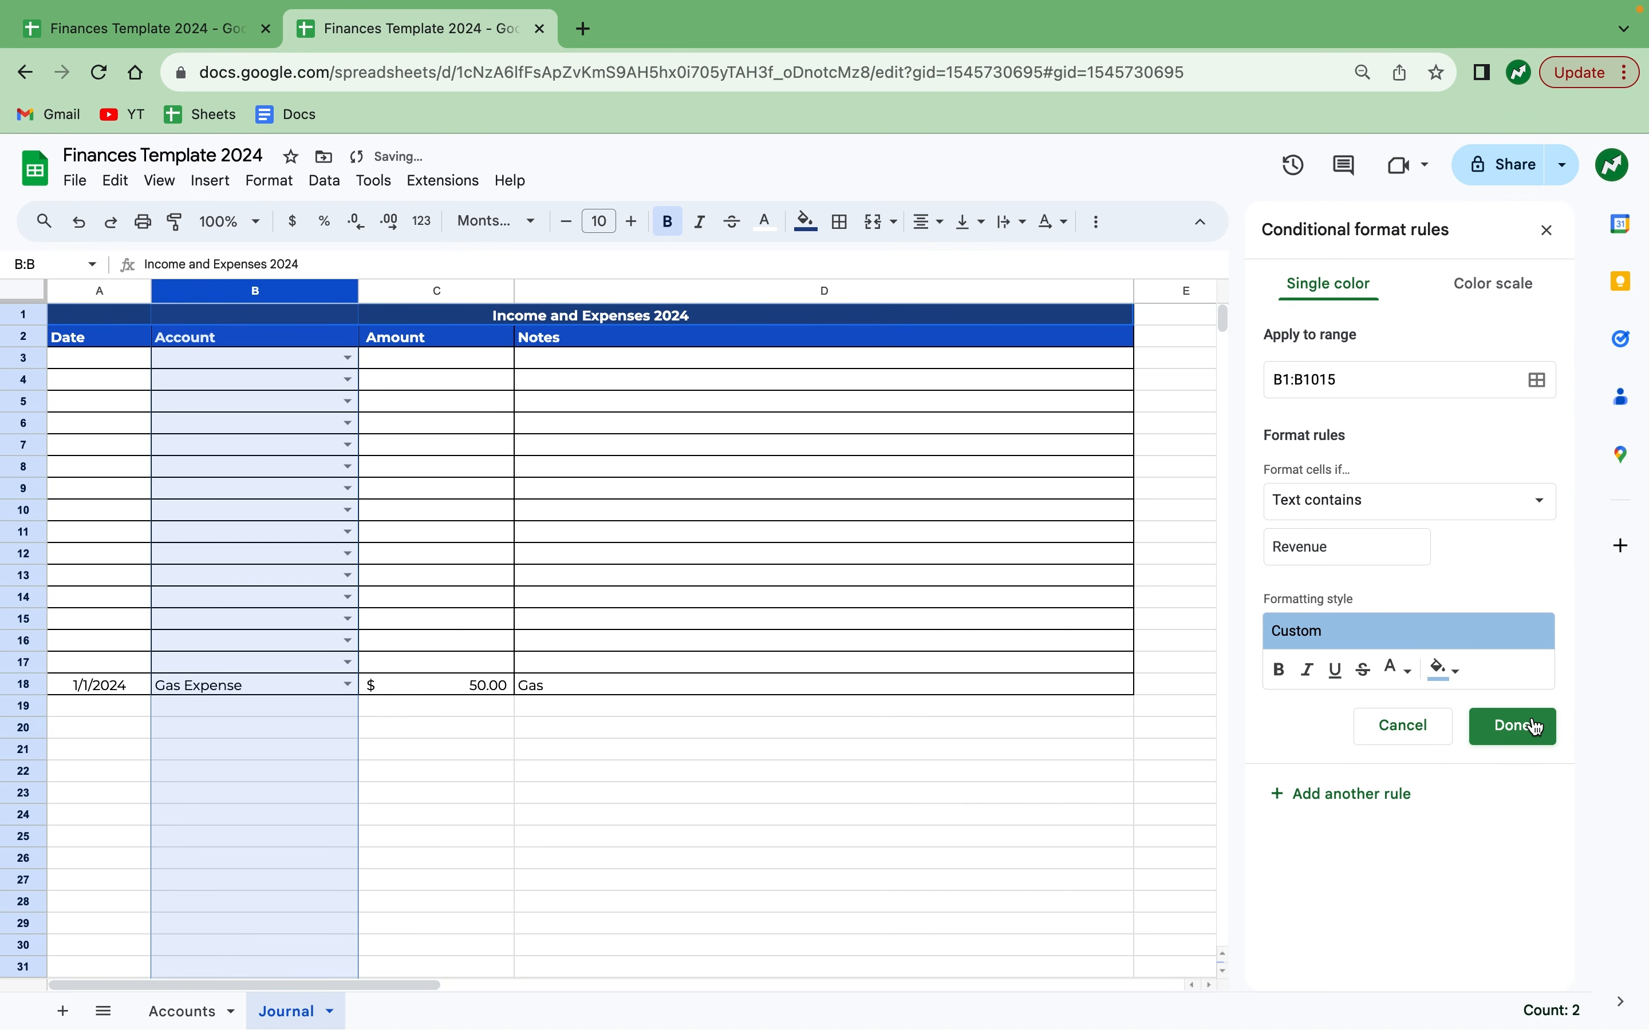
# Add a second conditional formatting rule to column B that fills cells light red when the text contains "Expense".
pyautogui.click(1368, 795)
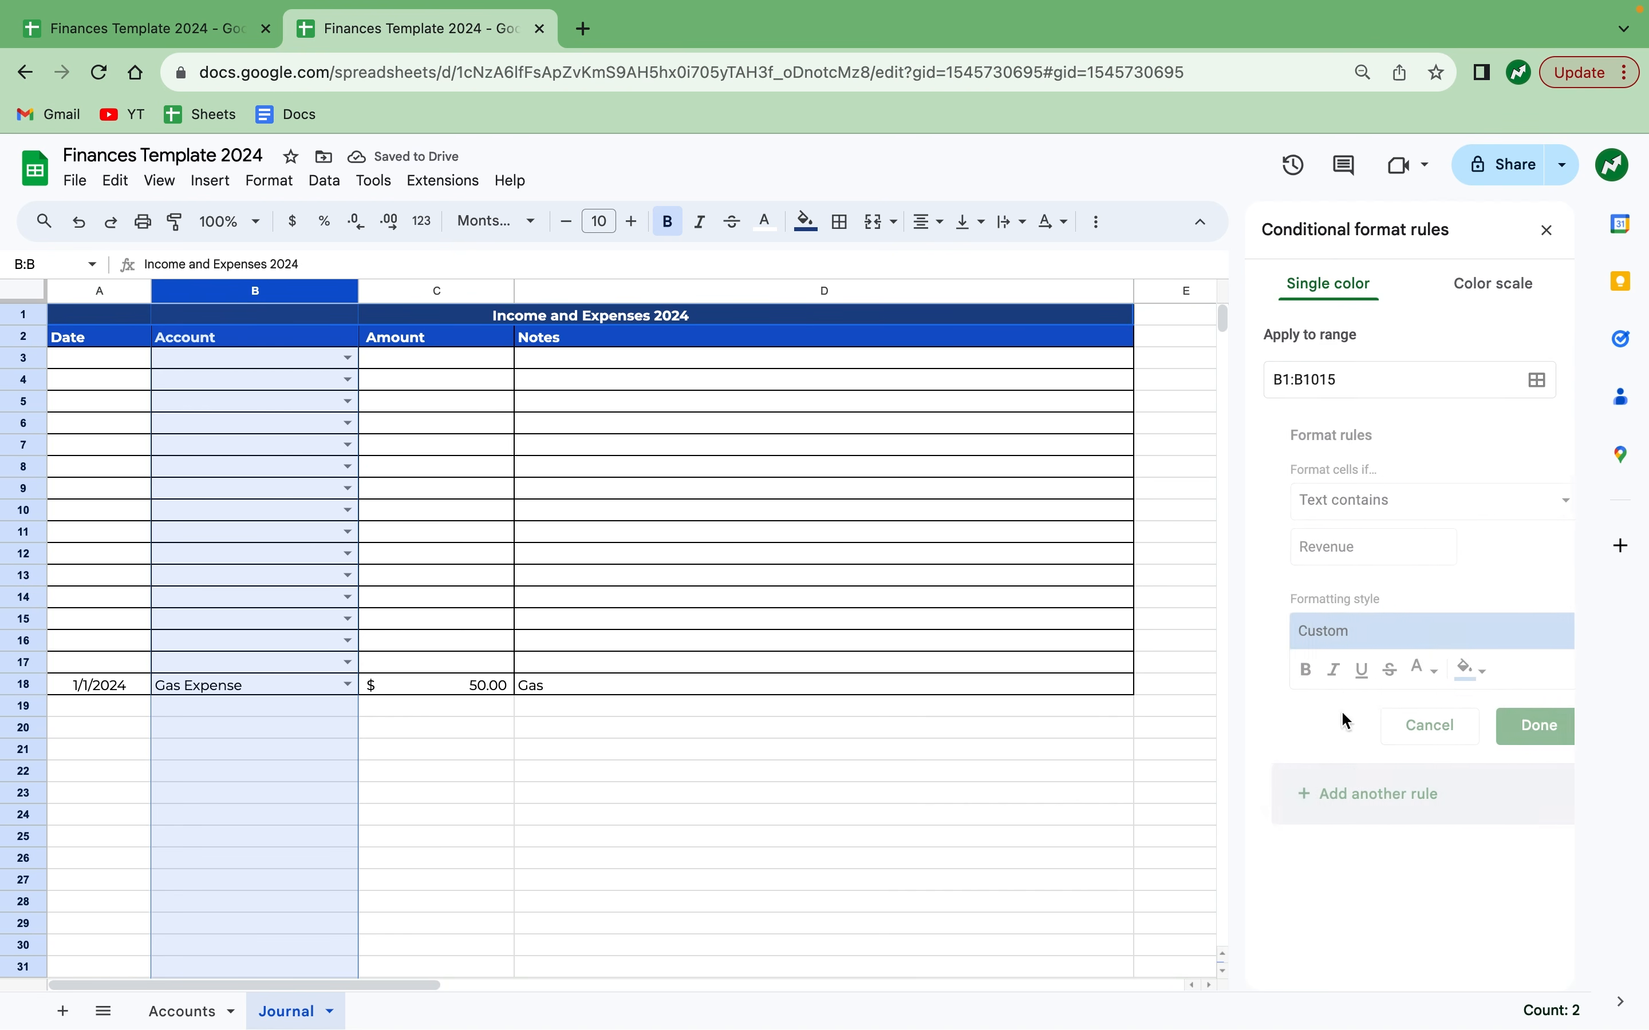
pyautogui.doubleClick(1315, 547)
pyautogui.write('Expense')
pyautogui.click(1444, 670)
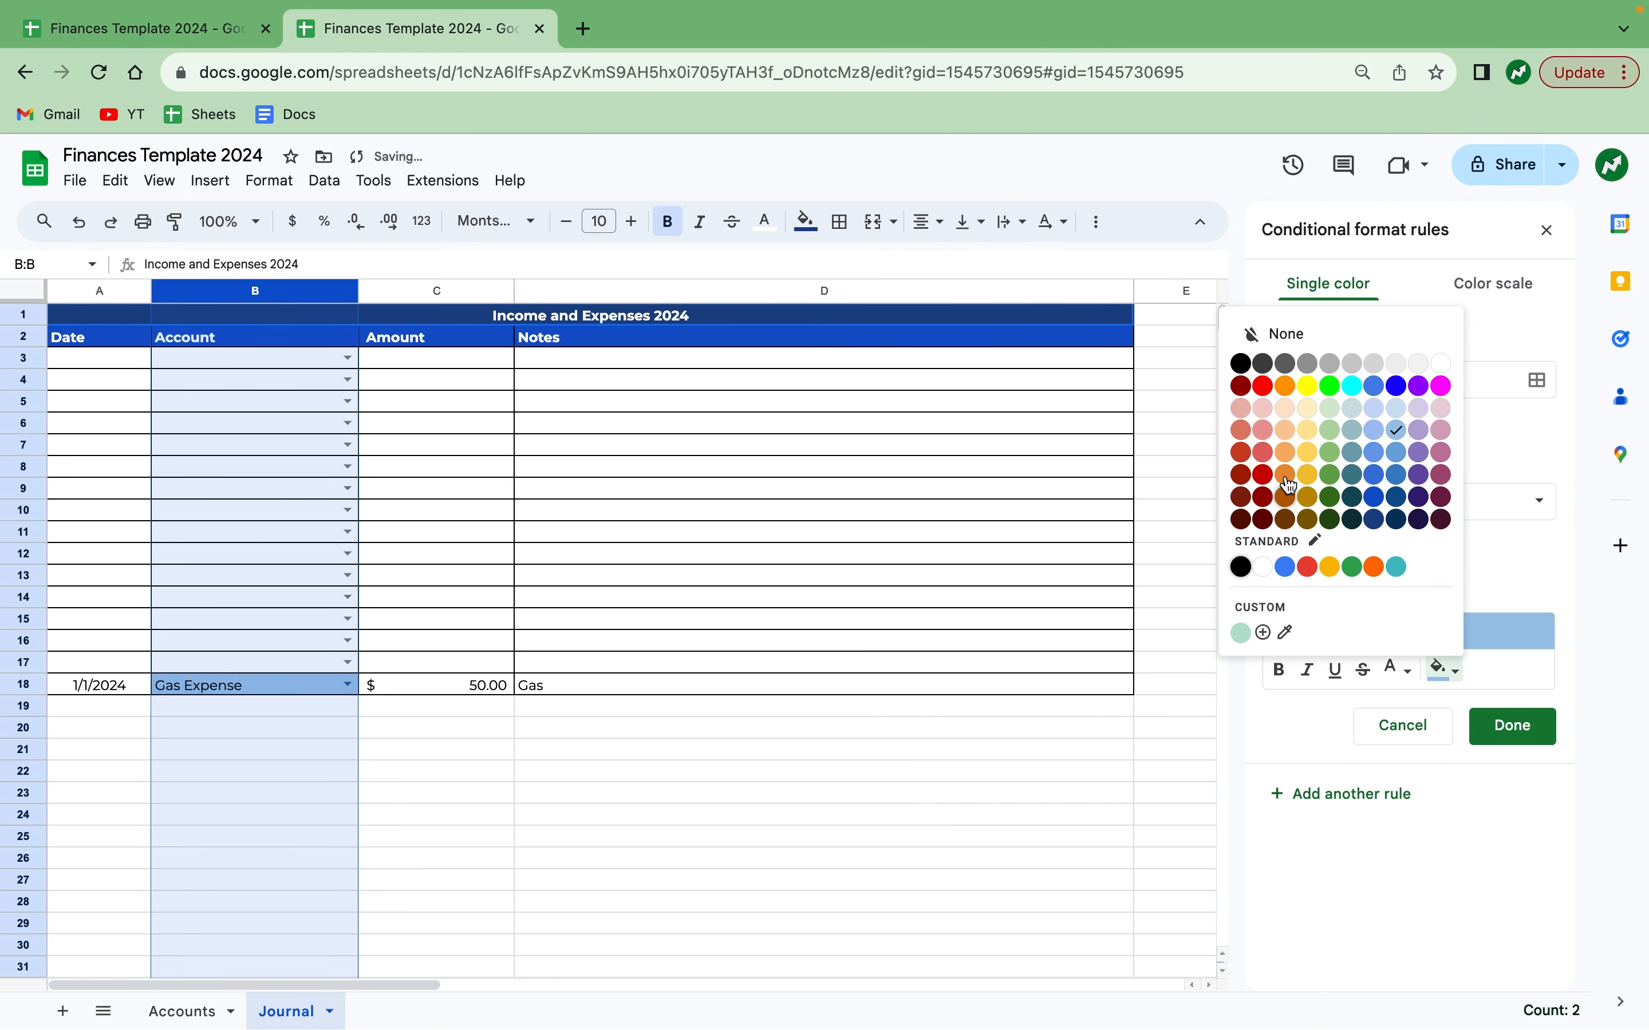
pyautogui.click(1268, 430)
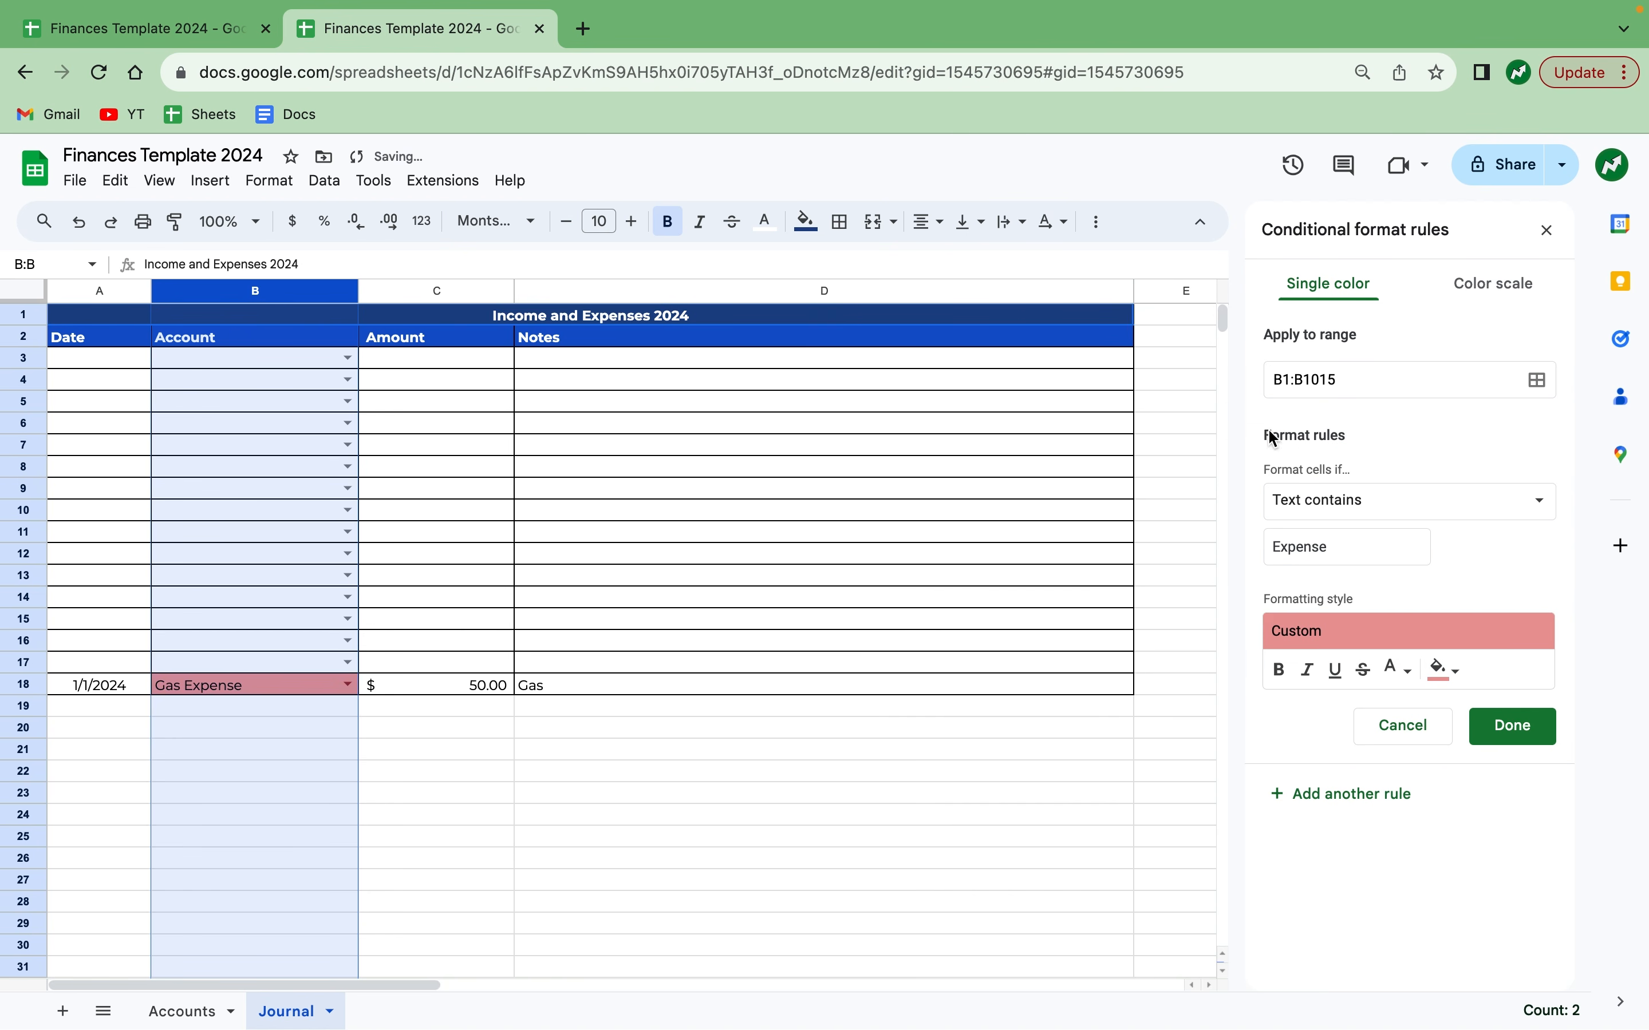
pyautogui.click(1536, 726)
pyautogui.click(1547, 231)
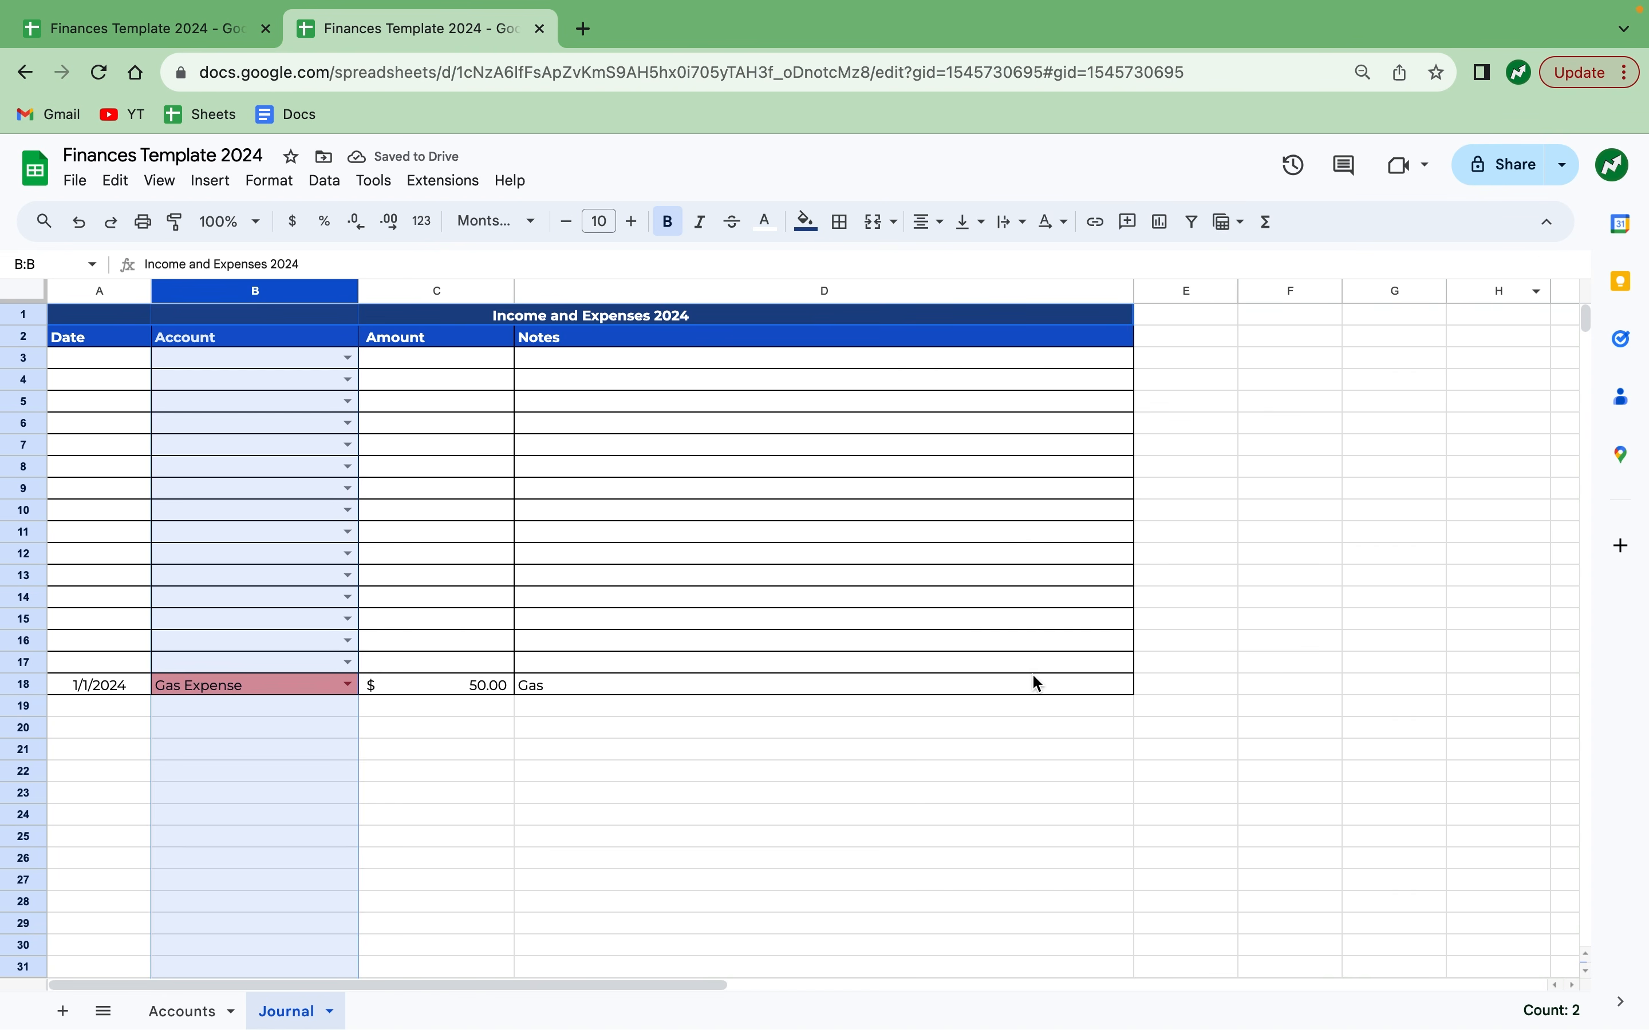
pyautogui.click(1038, 681)
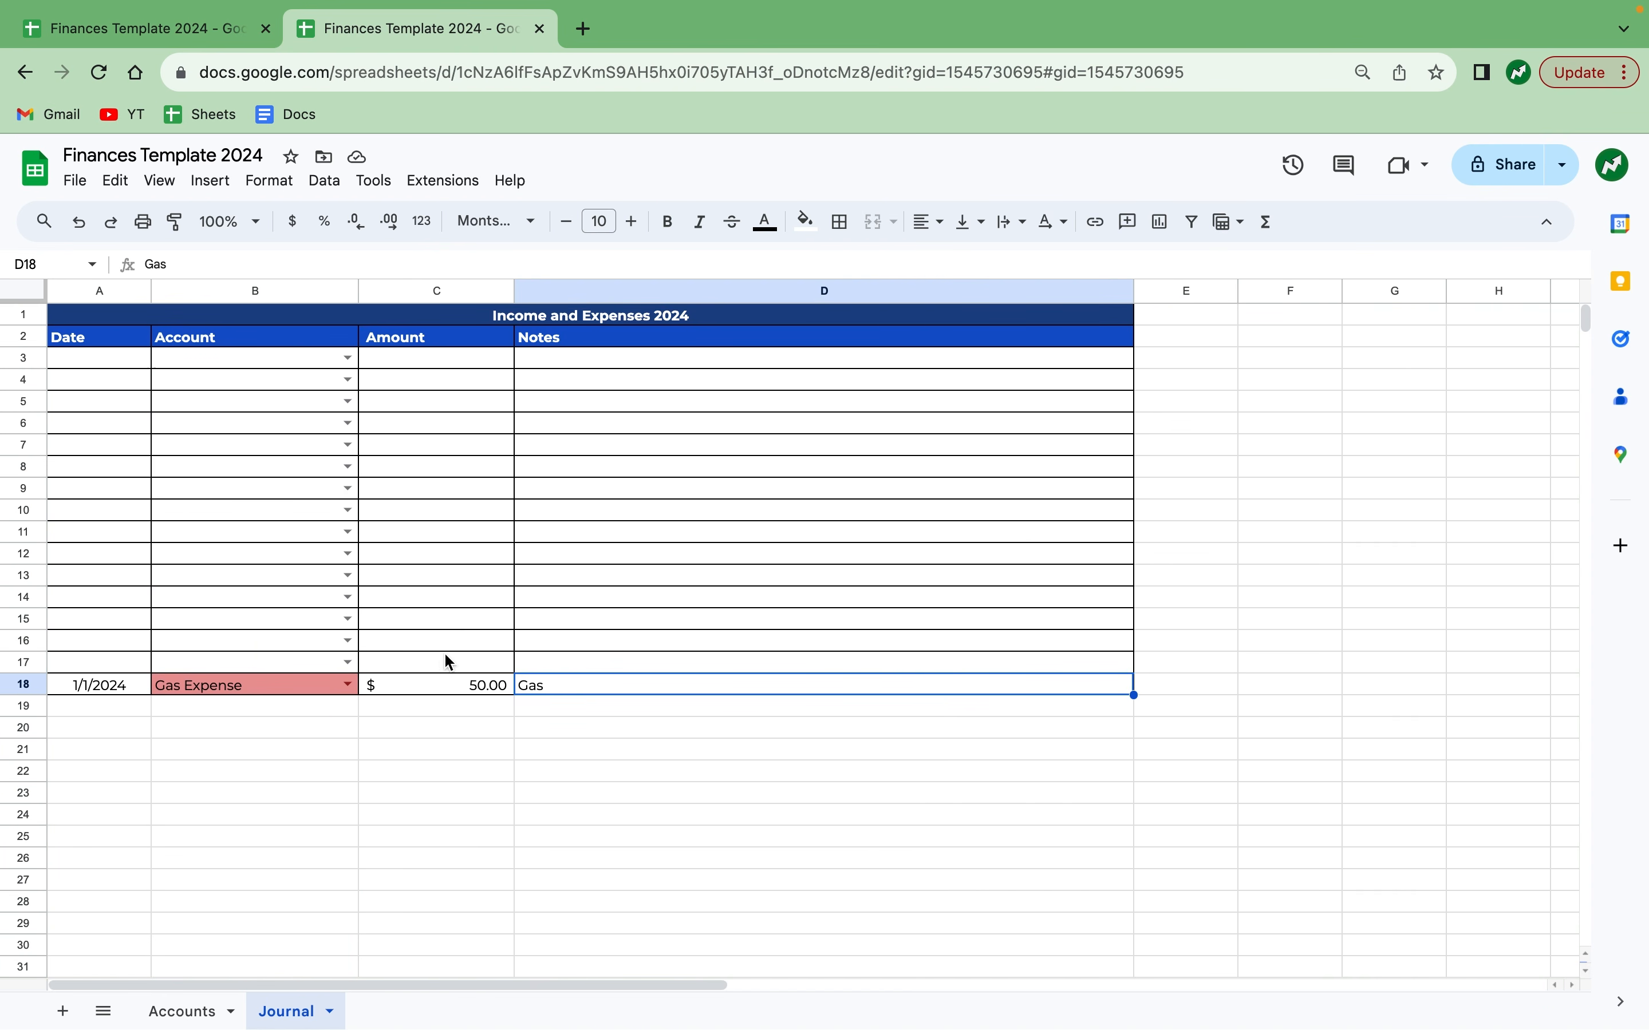
# Fill in row 17 of the Journal with date 1/15, account Work Revenue, amount 500 and note "Salary".
pyautogui.click(136, 670)
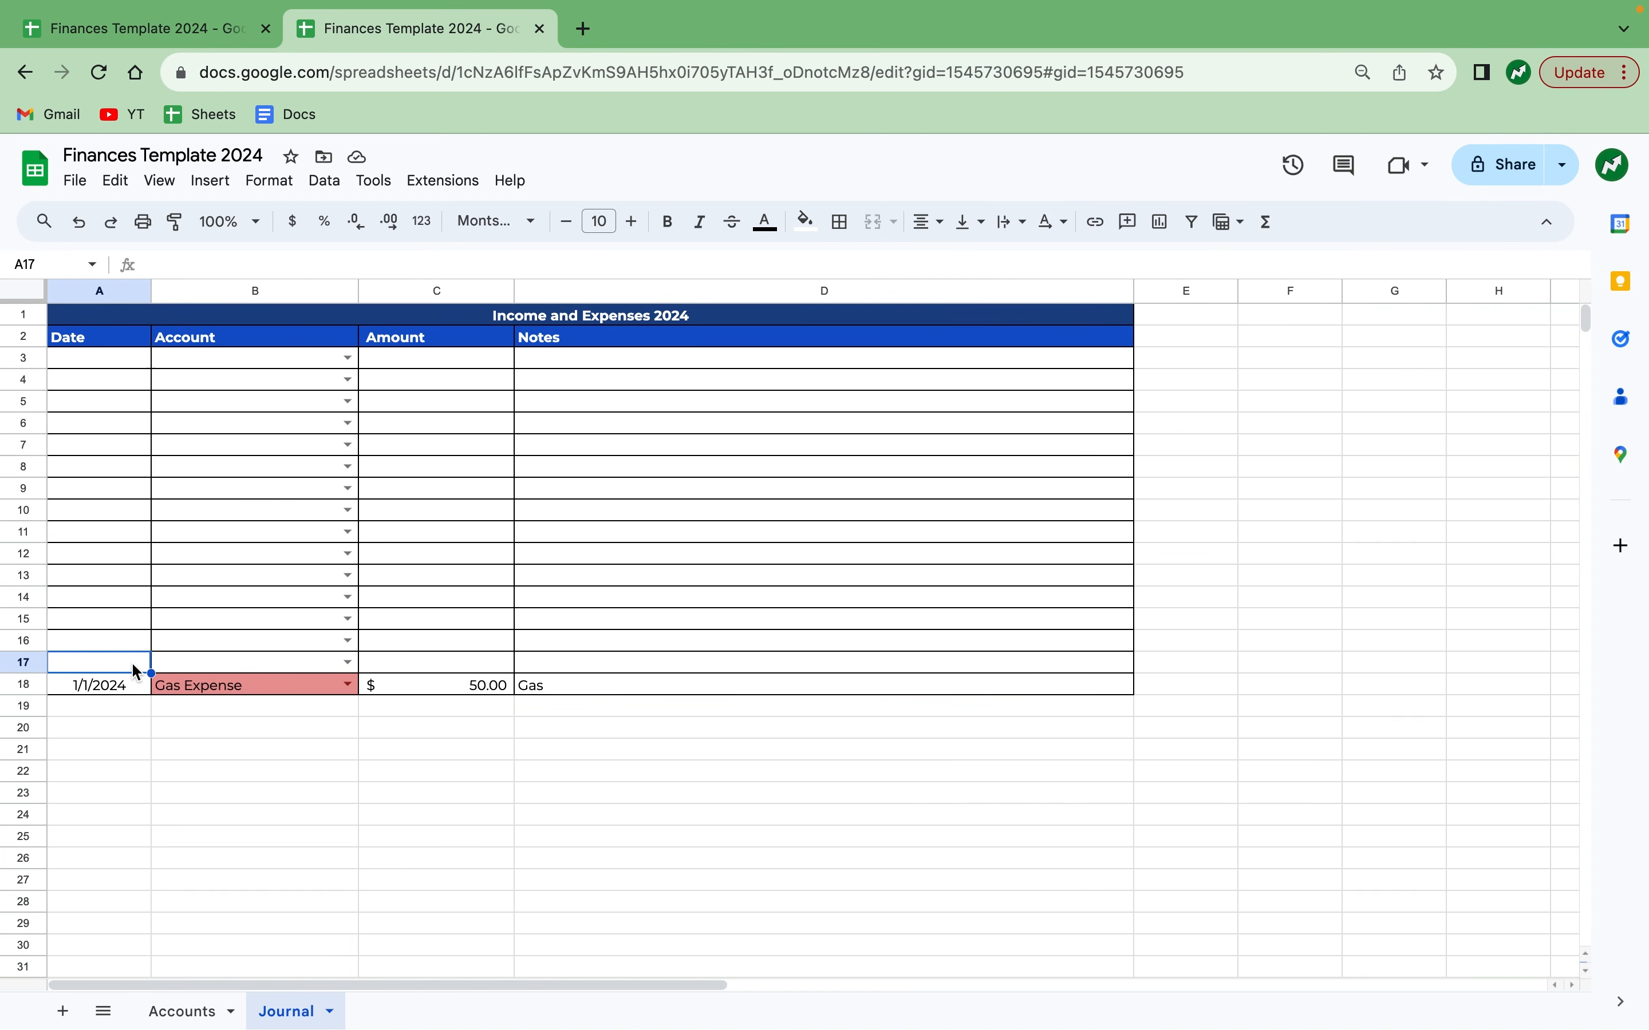
pyautogui.write('1/15')
pyautogui.press('Tab')
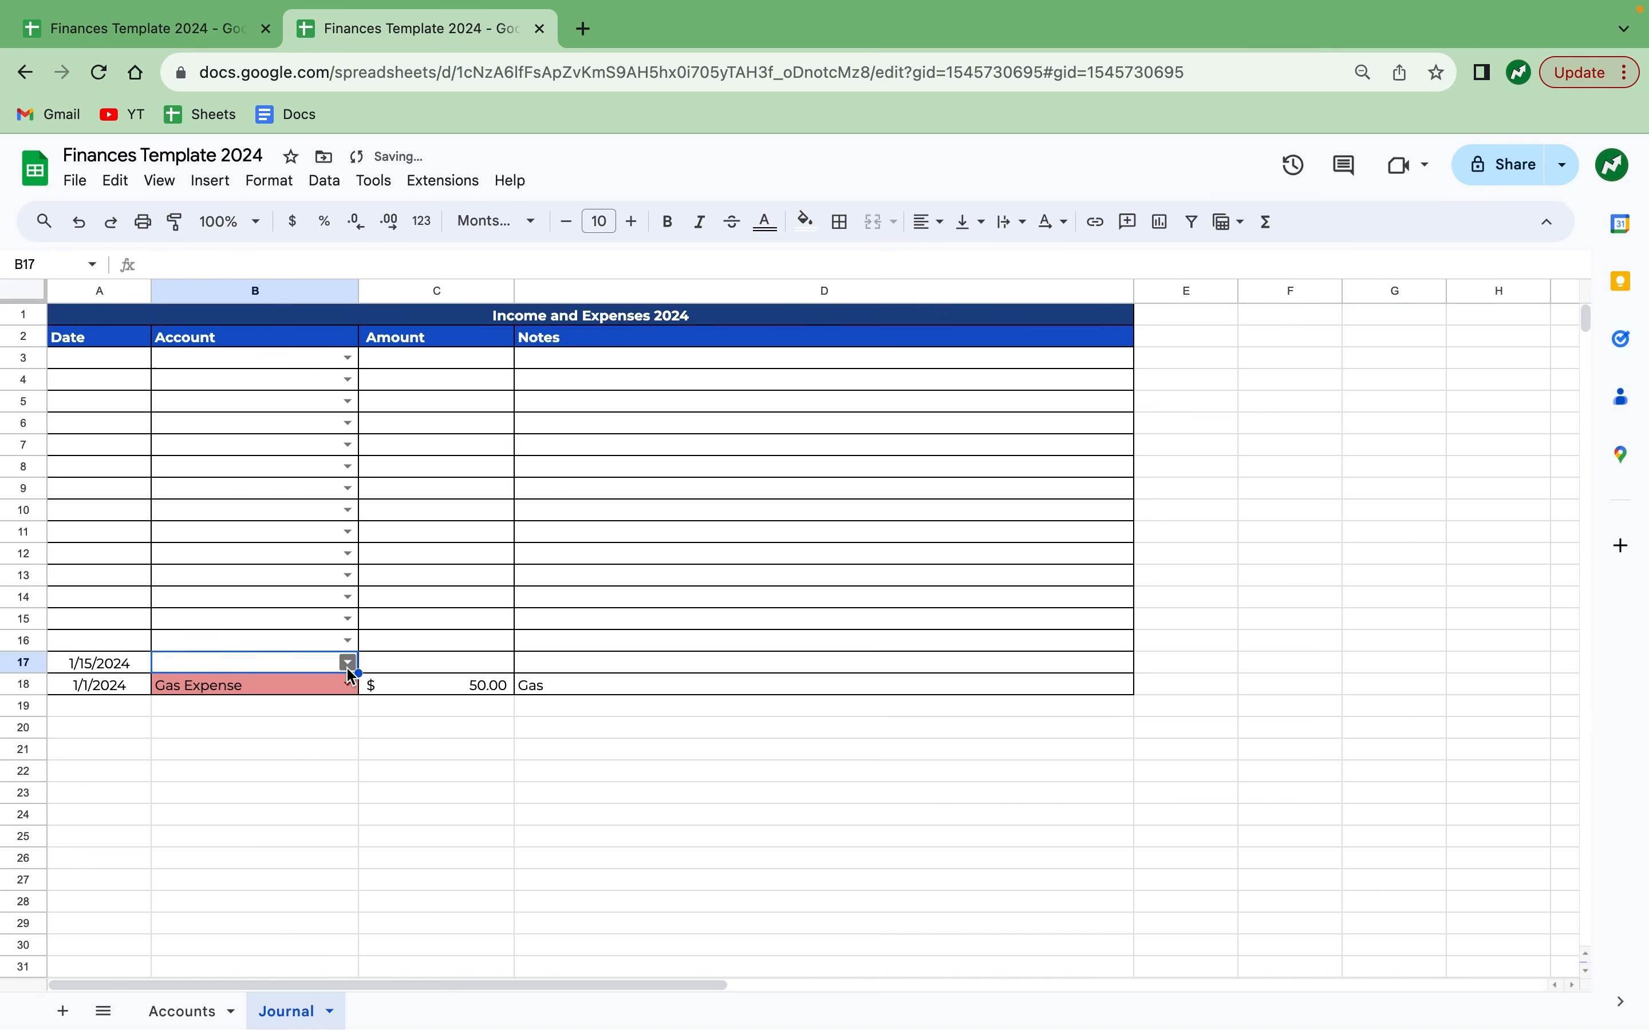
pyautogui.write('Work')
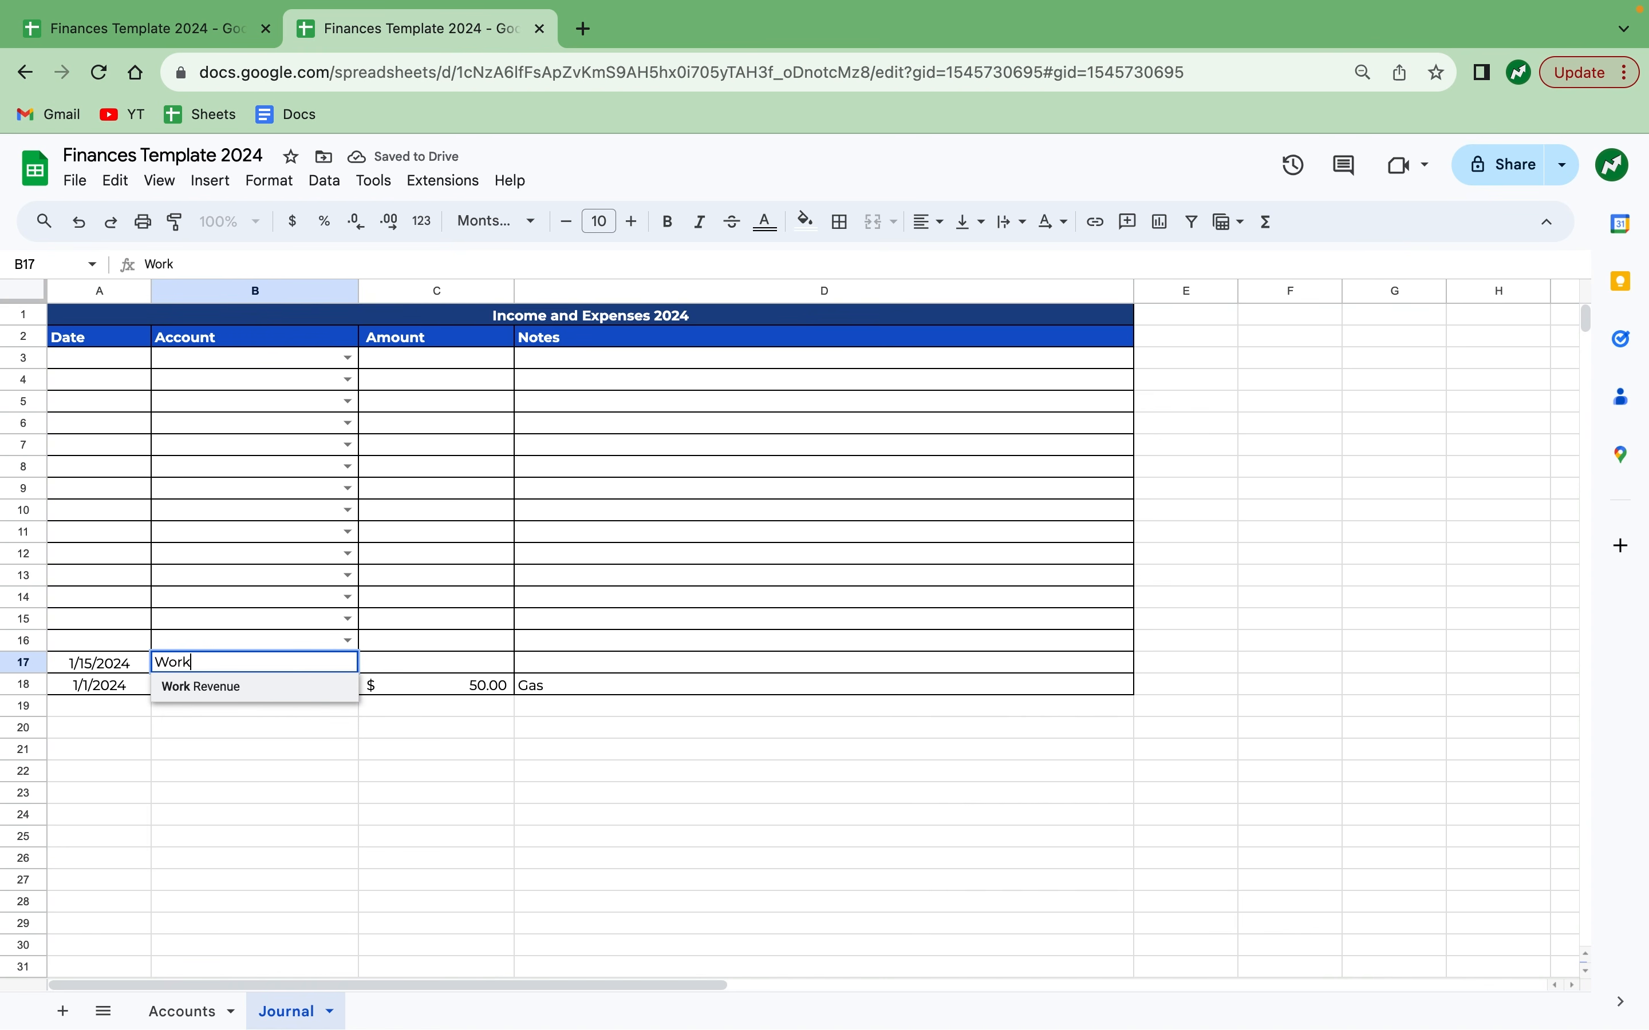
pyautogui.click(297, 691)
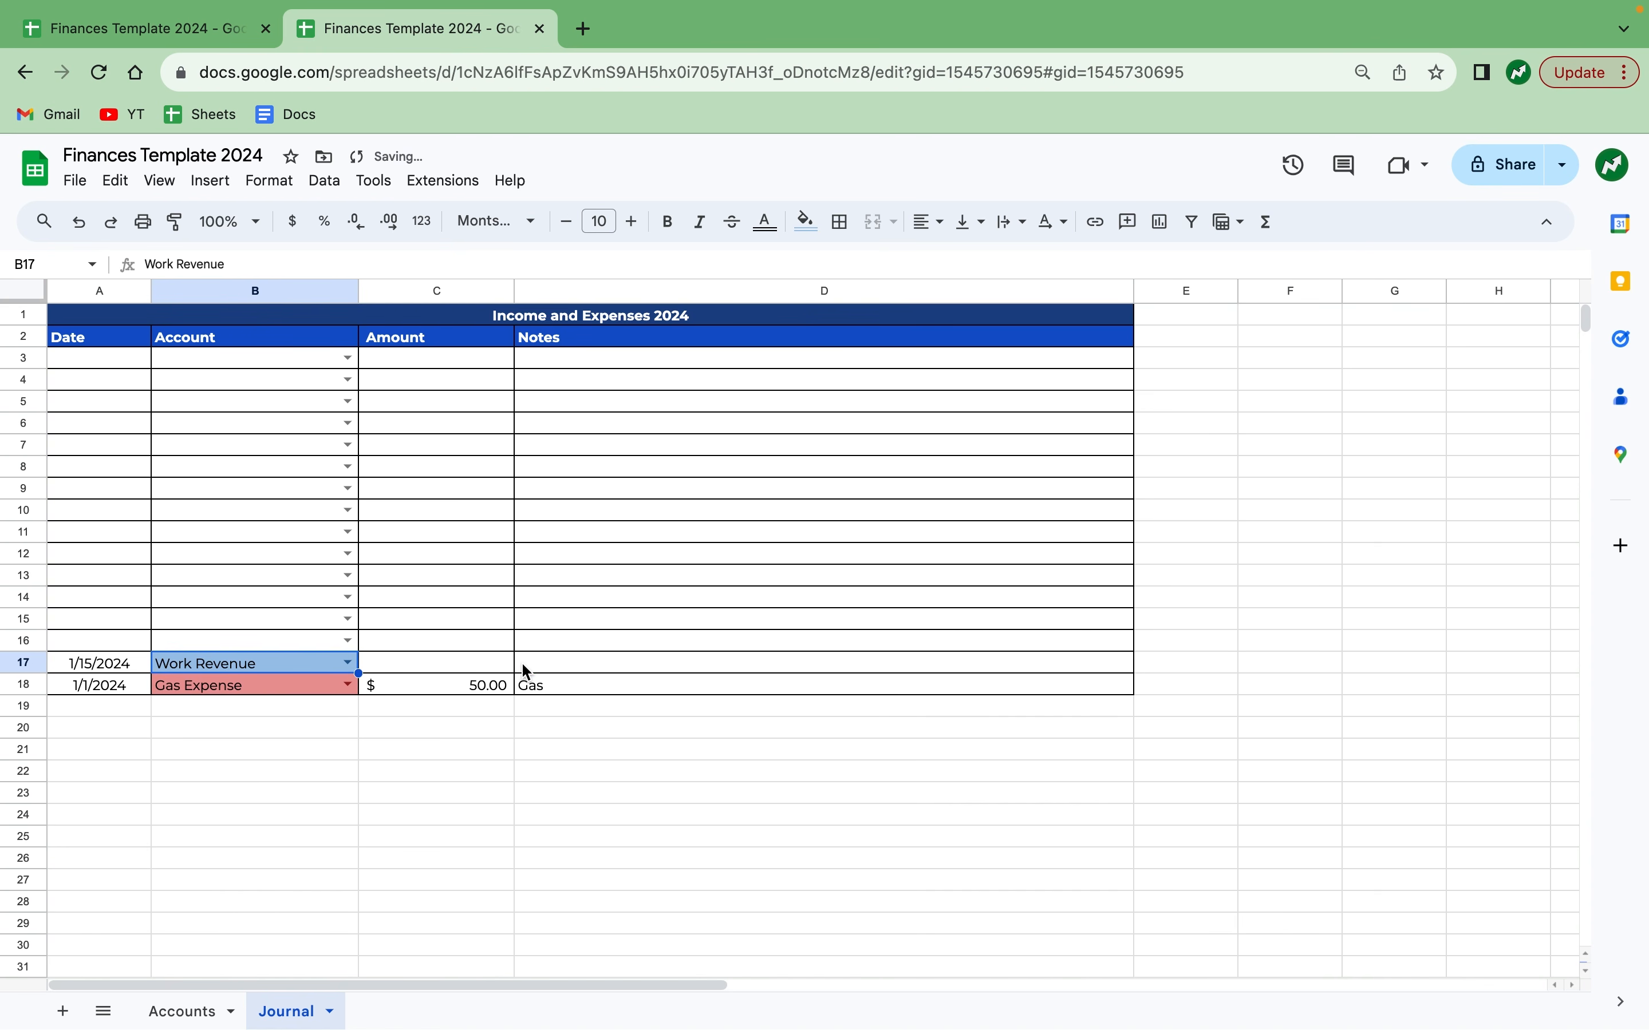
pyautogui.click(522, 662)
pyautogui.write('Salary')
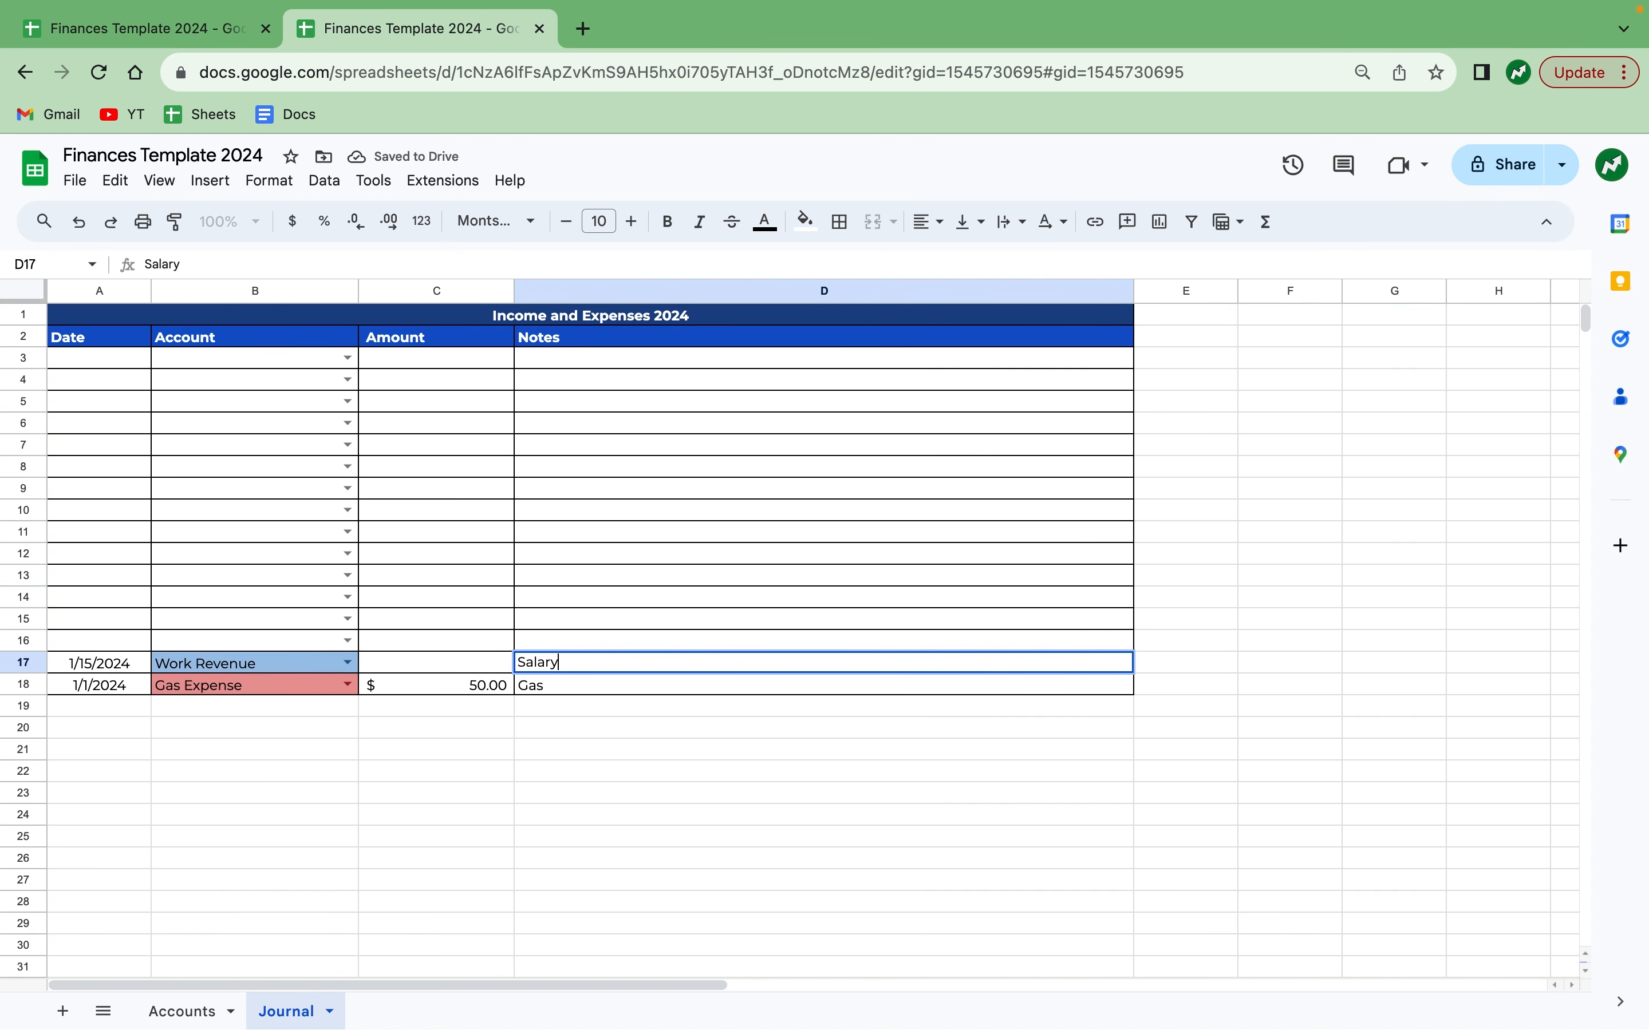
pyautogui.press('Left')
pyautogui.write('500')
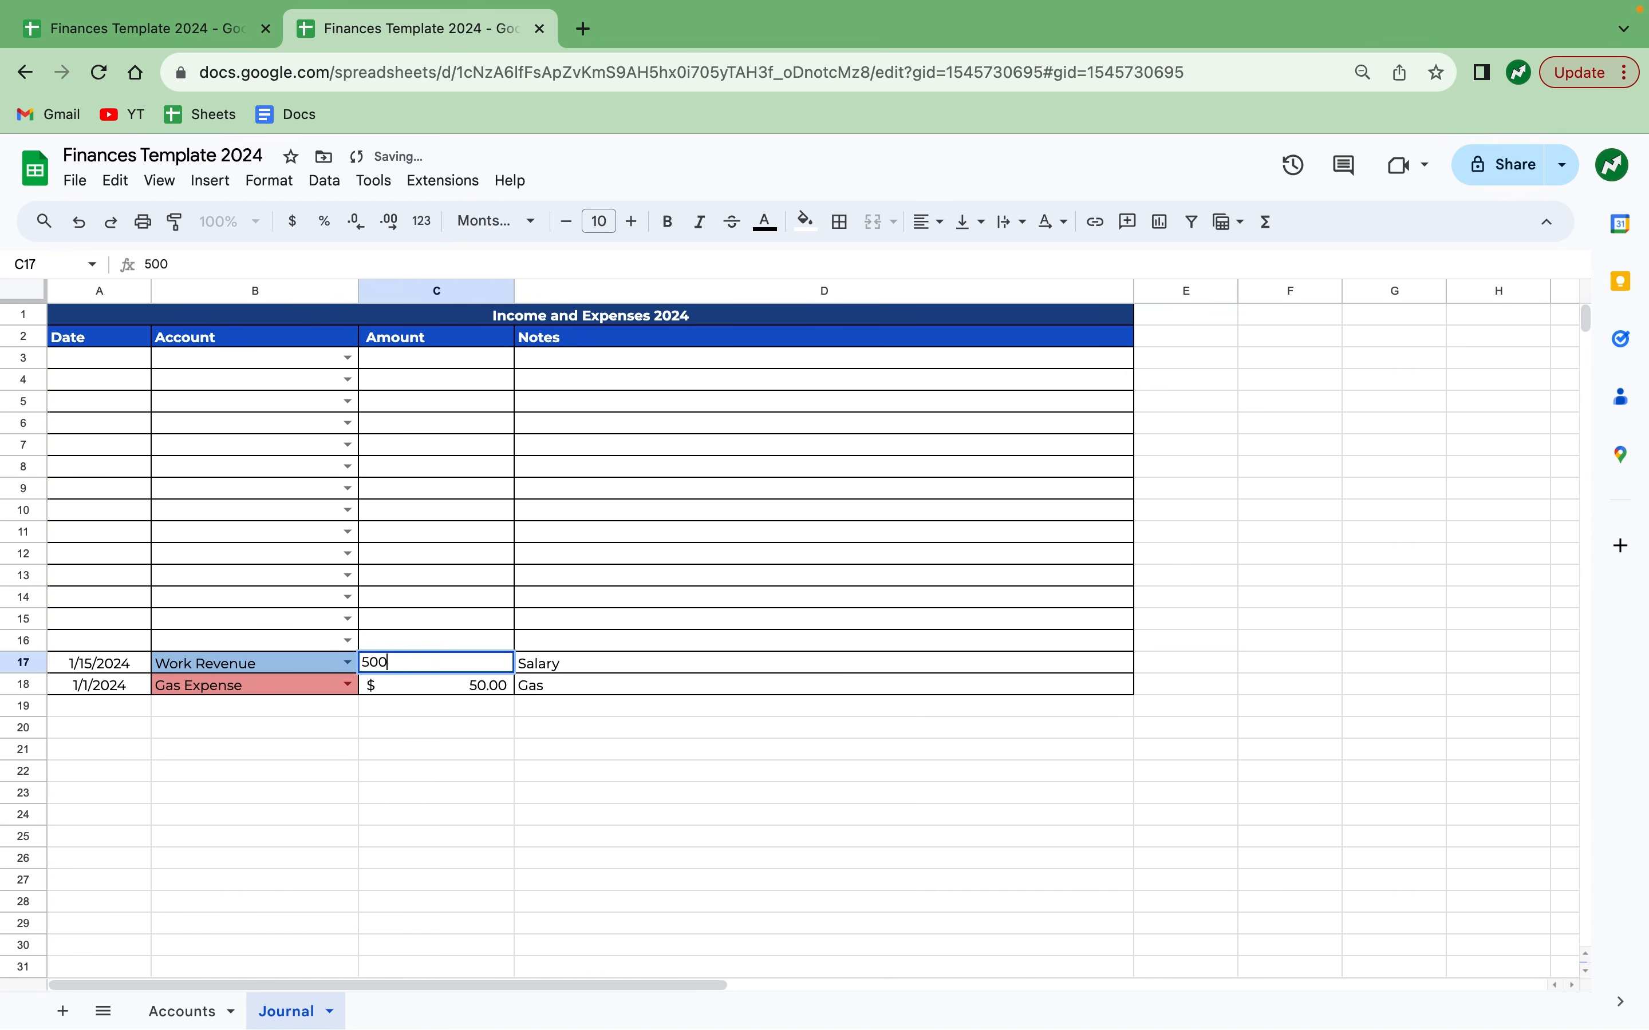
pyautogui.press('Tab')
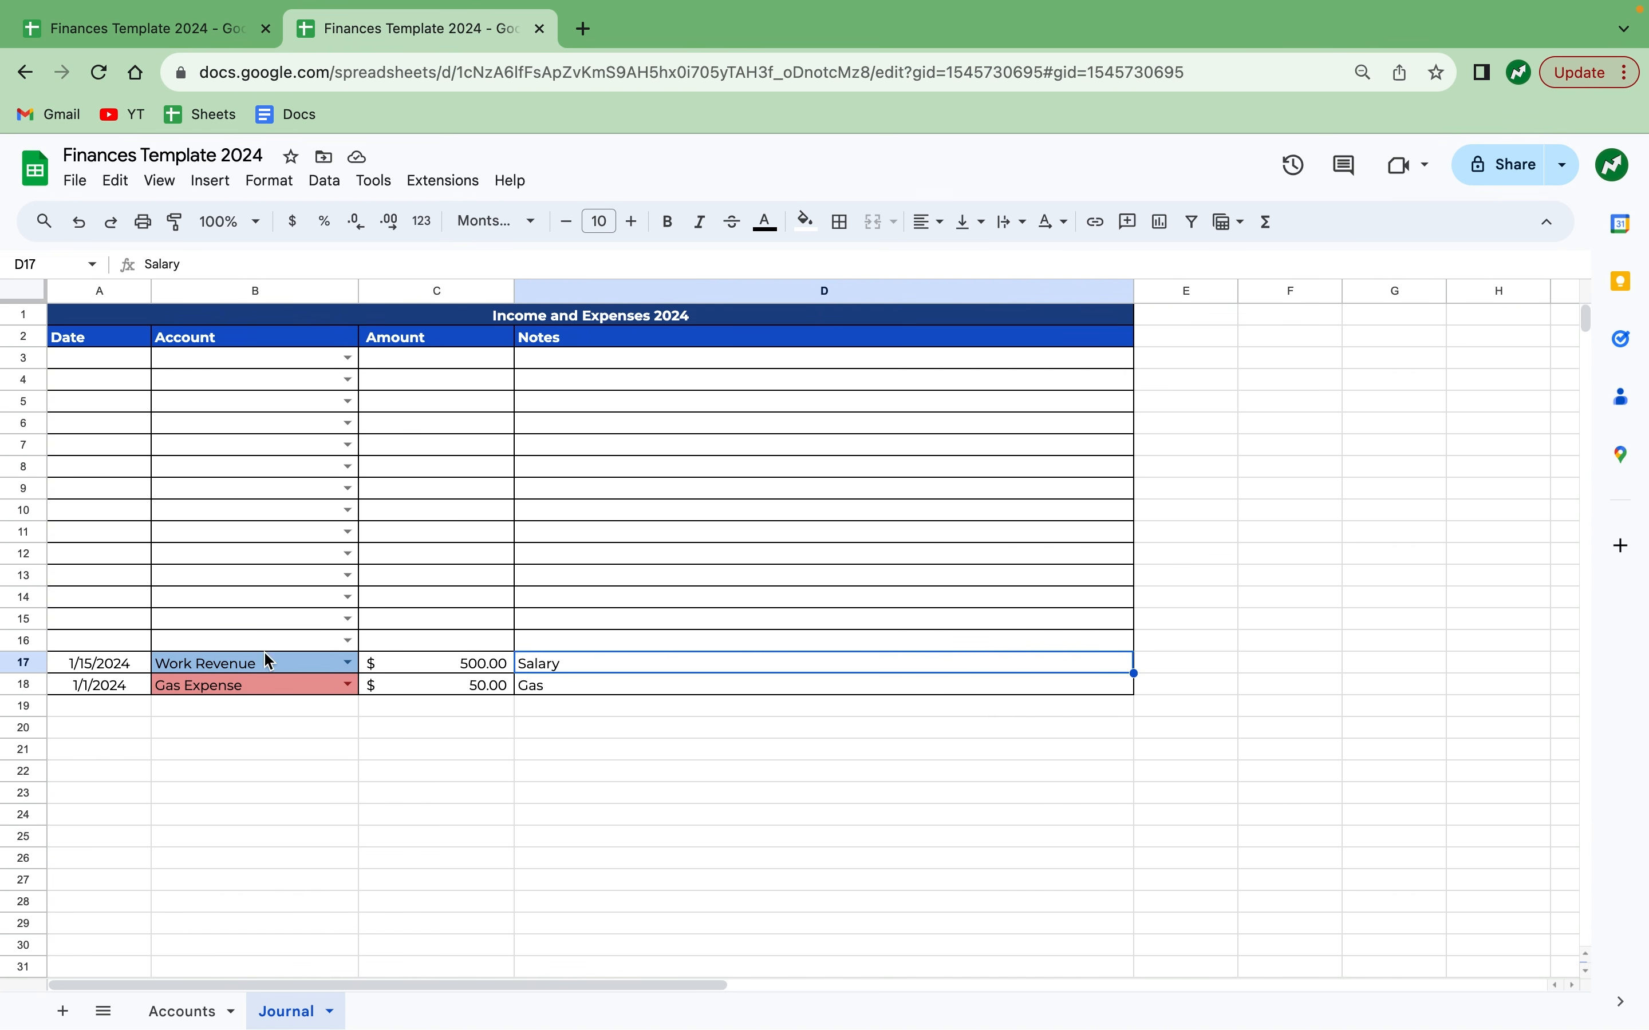
# Add a new sheet named "Net Income" to the spreadsheet.
pyautogui.click(62, 1011)
pyautogui.click(423, 1011)
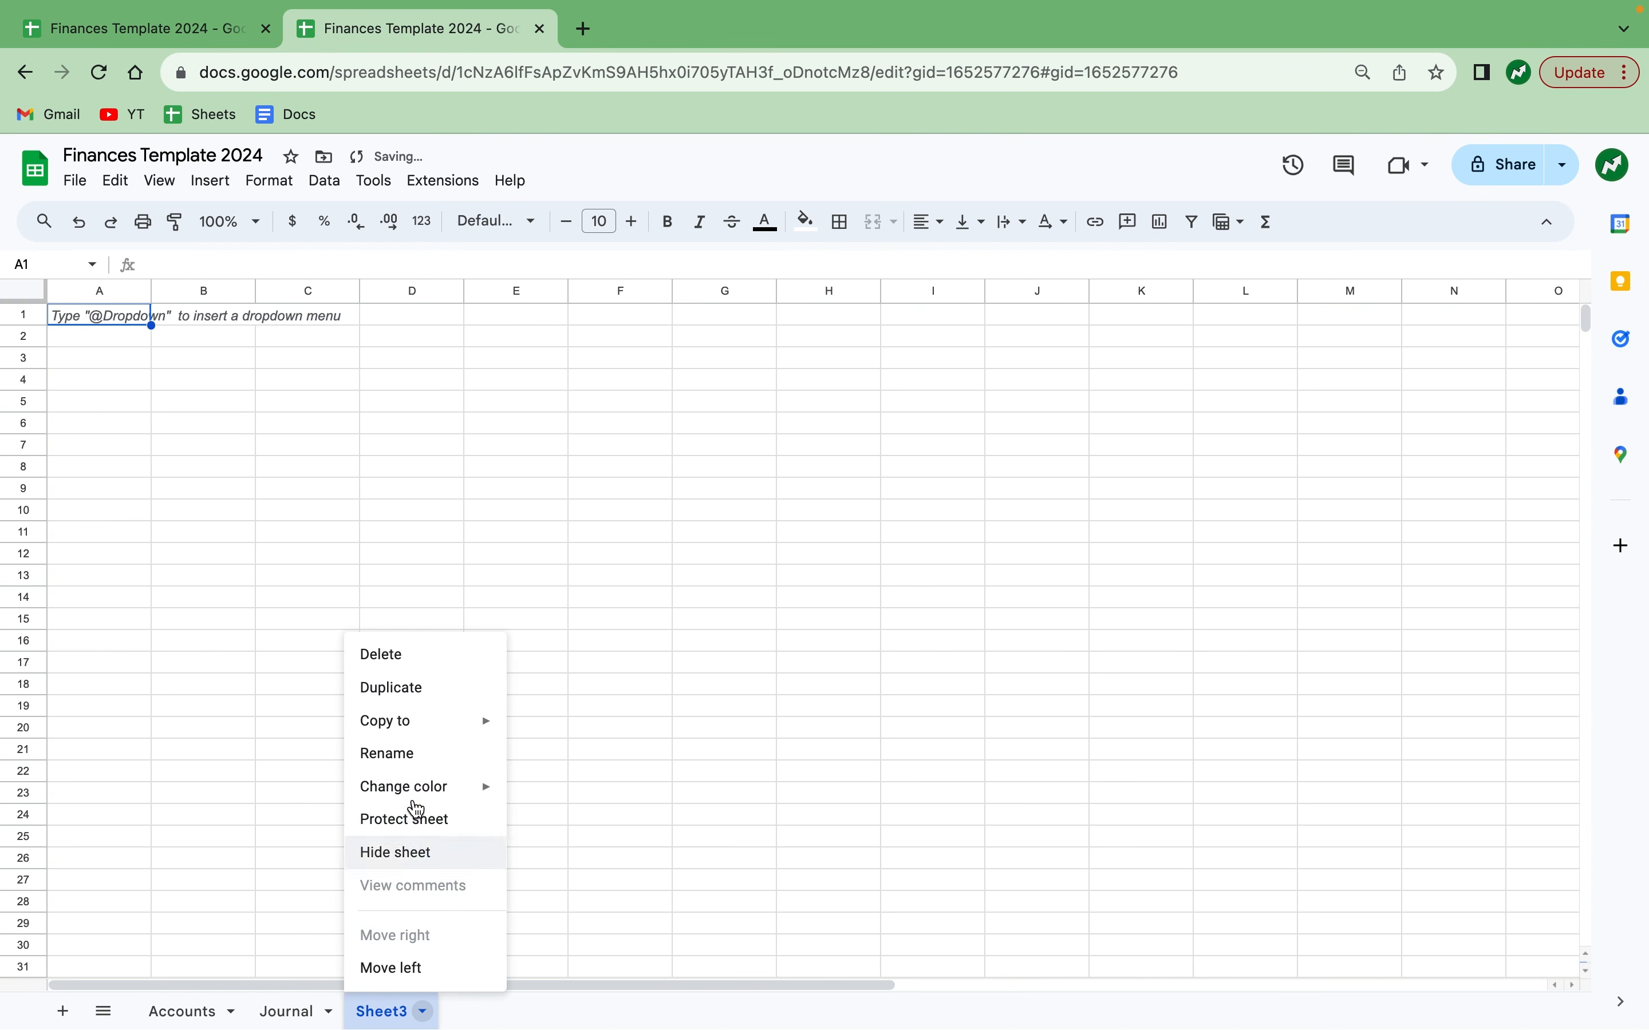
pyautogui.click(412, 753)
pyautogui.write('Net Income')
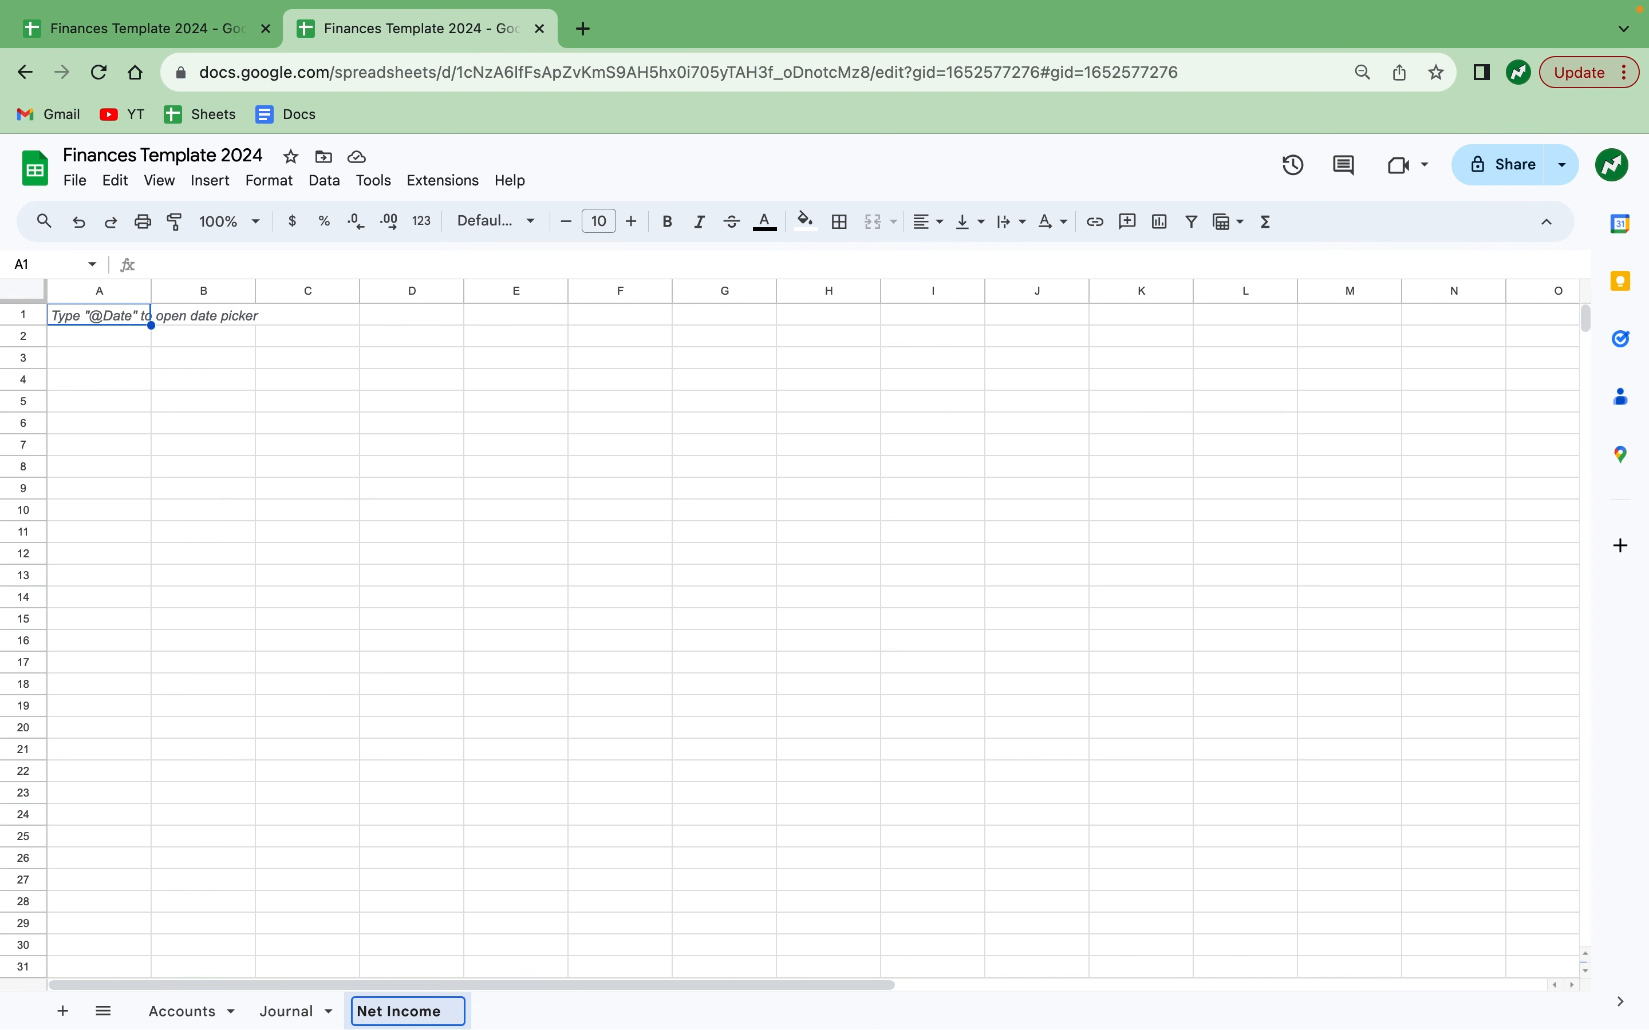
pyautogui.click(314, 1022)
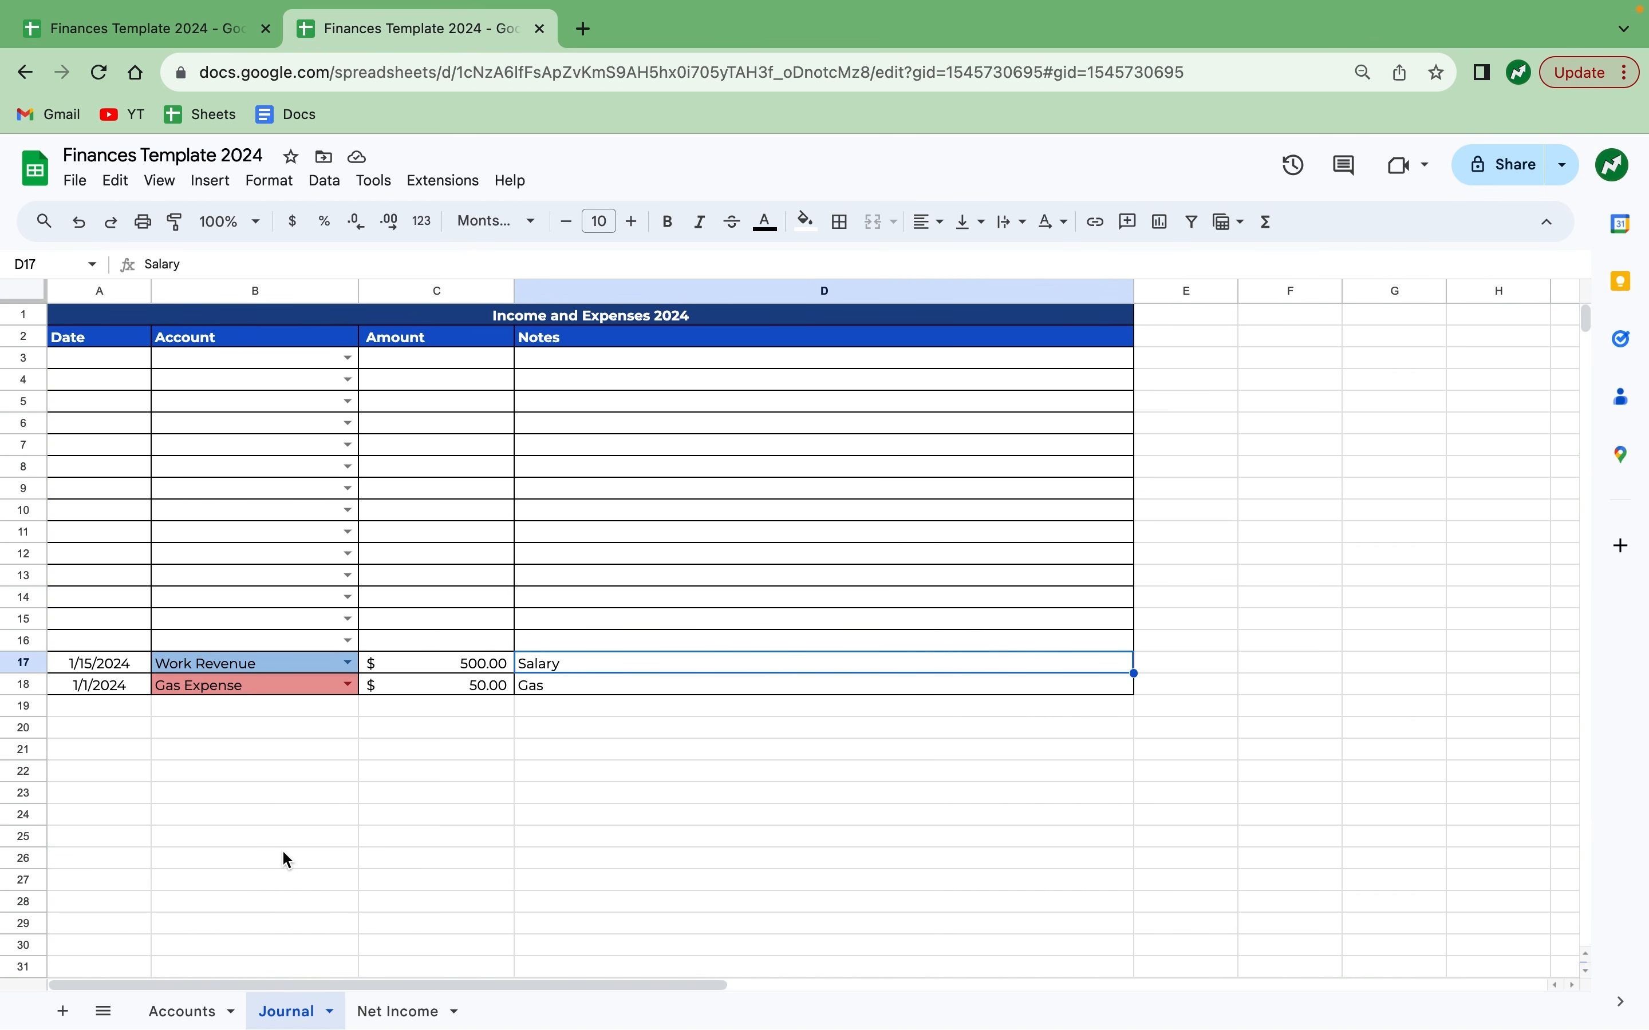
pyautogui.click(411, 1014)
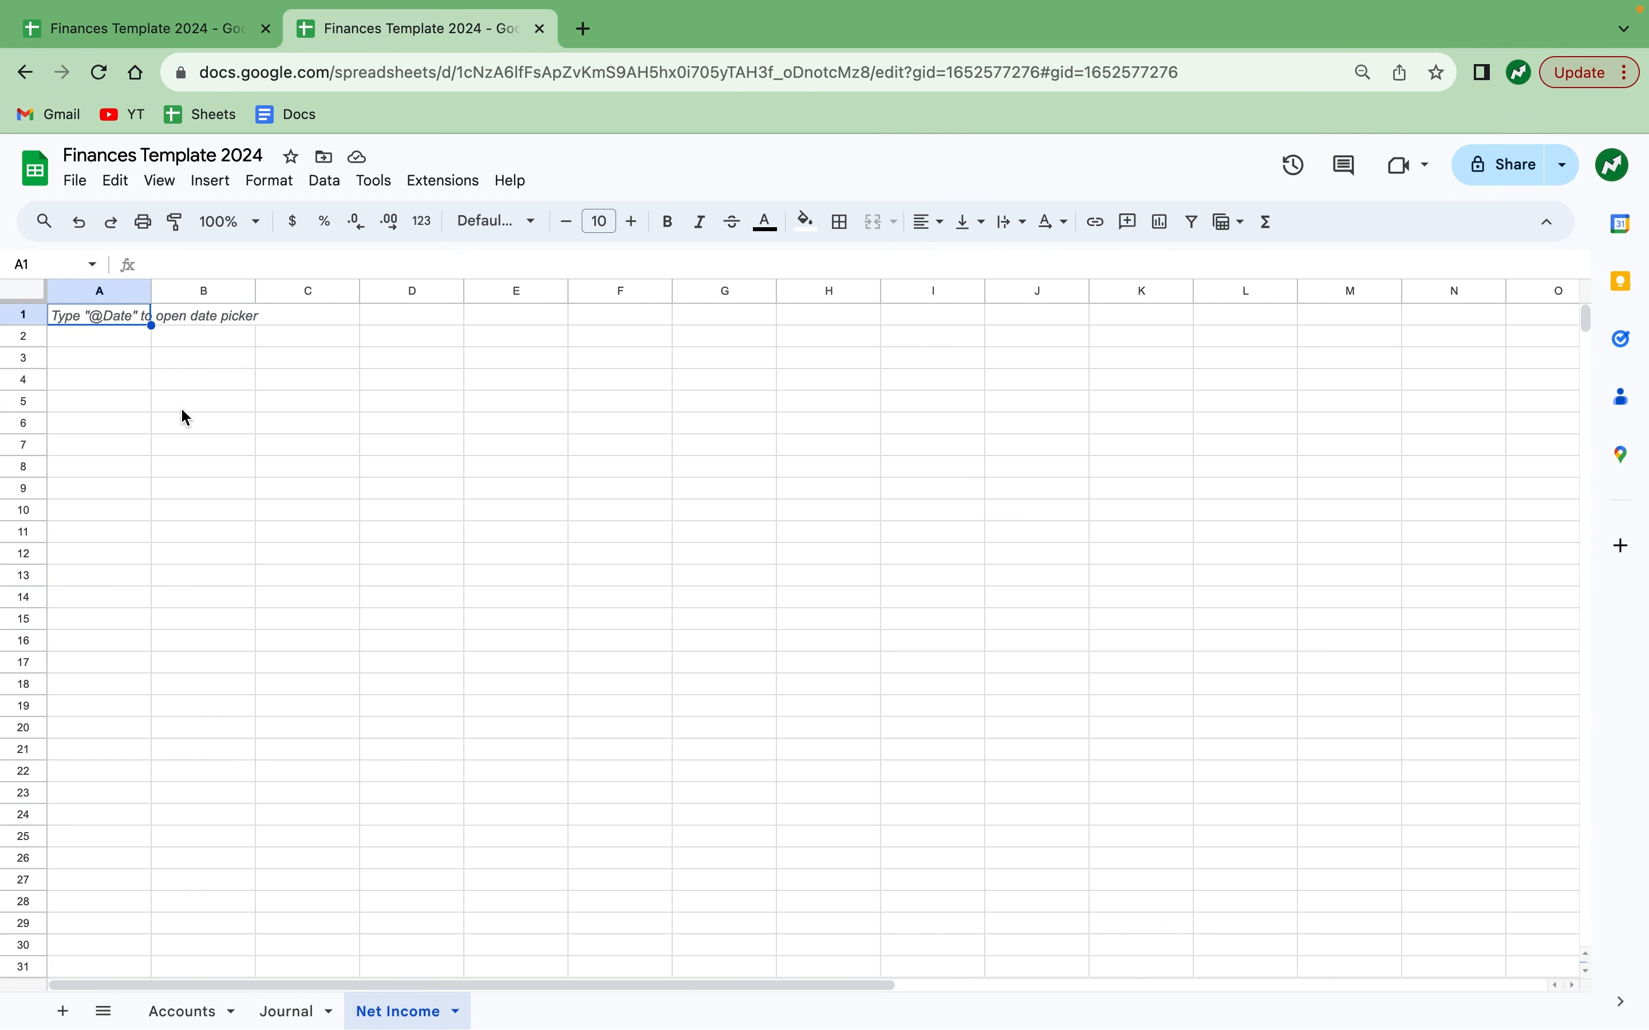
# List the months January to December in B6:B17 by autofilling from January and February, and delete the surplus January below.
pyautogui.click(182, 429)
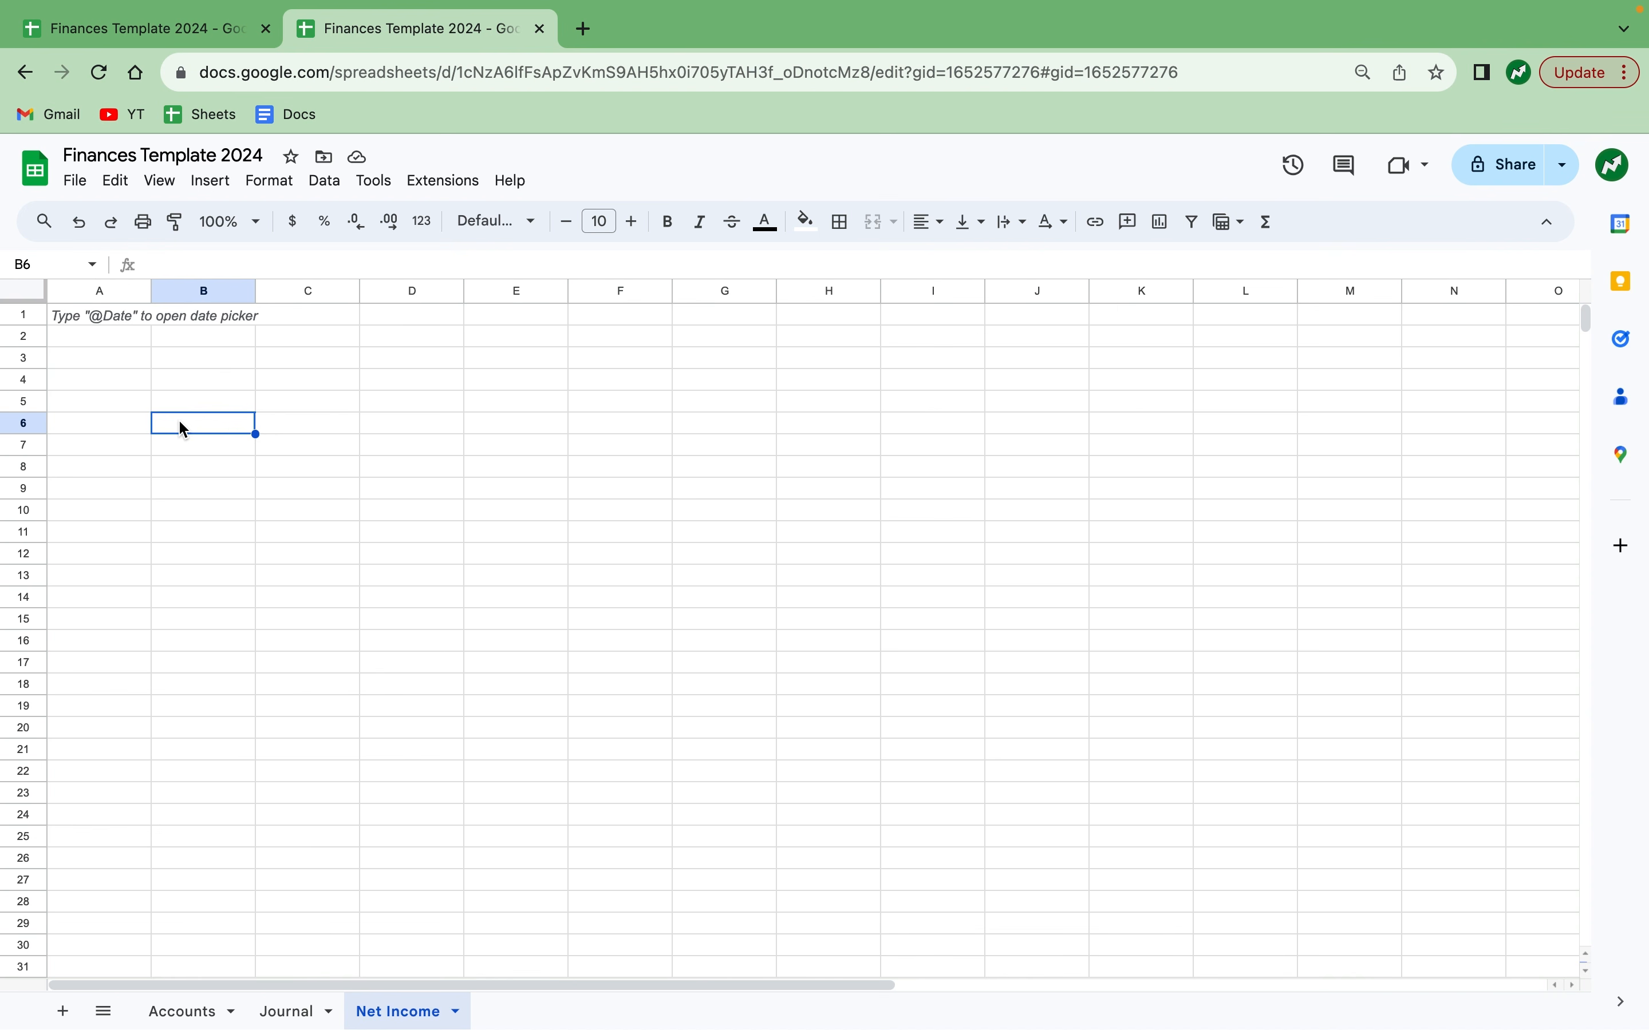
pyautogui.write('January')
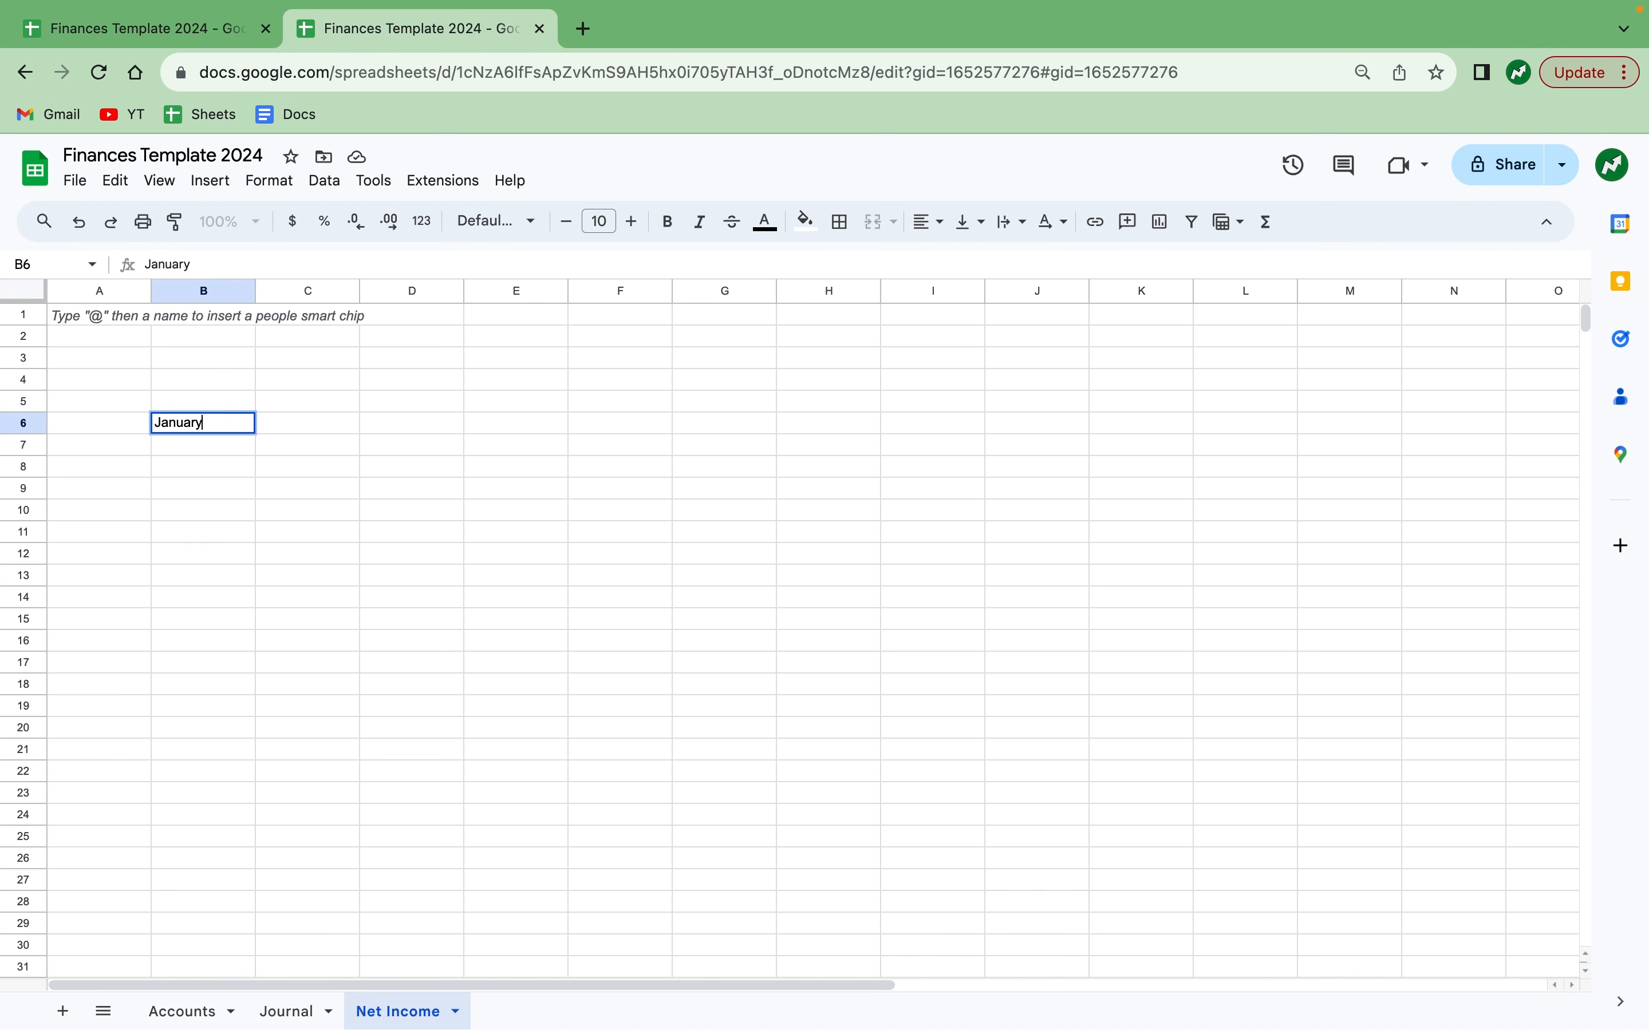
pyautogui.press('Return')
pyautogui.write('February')
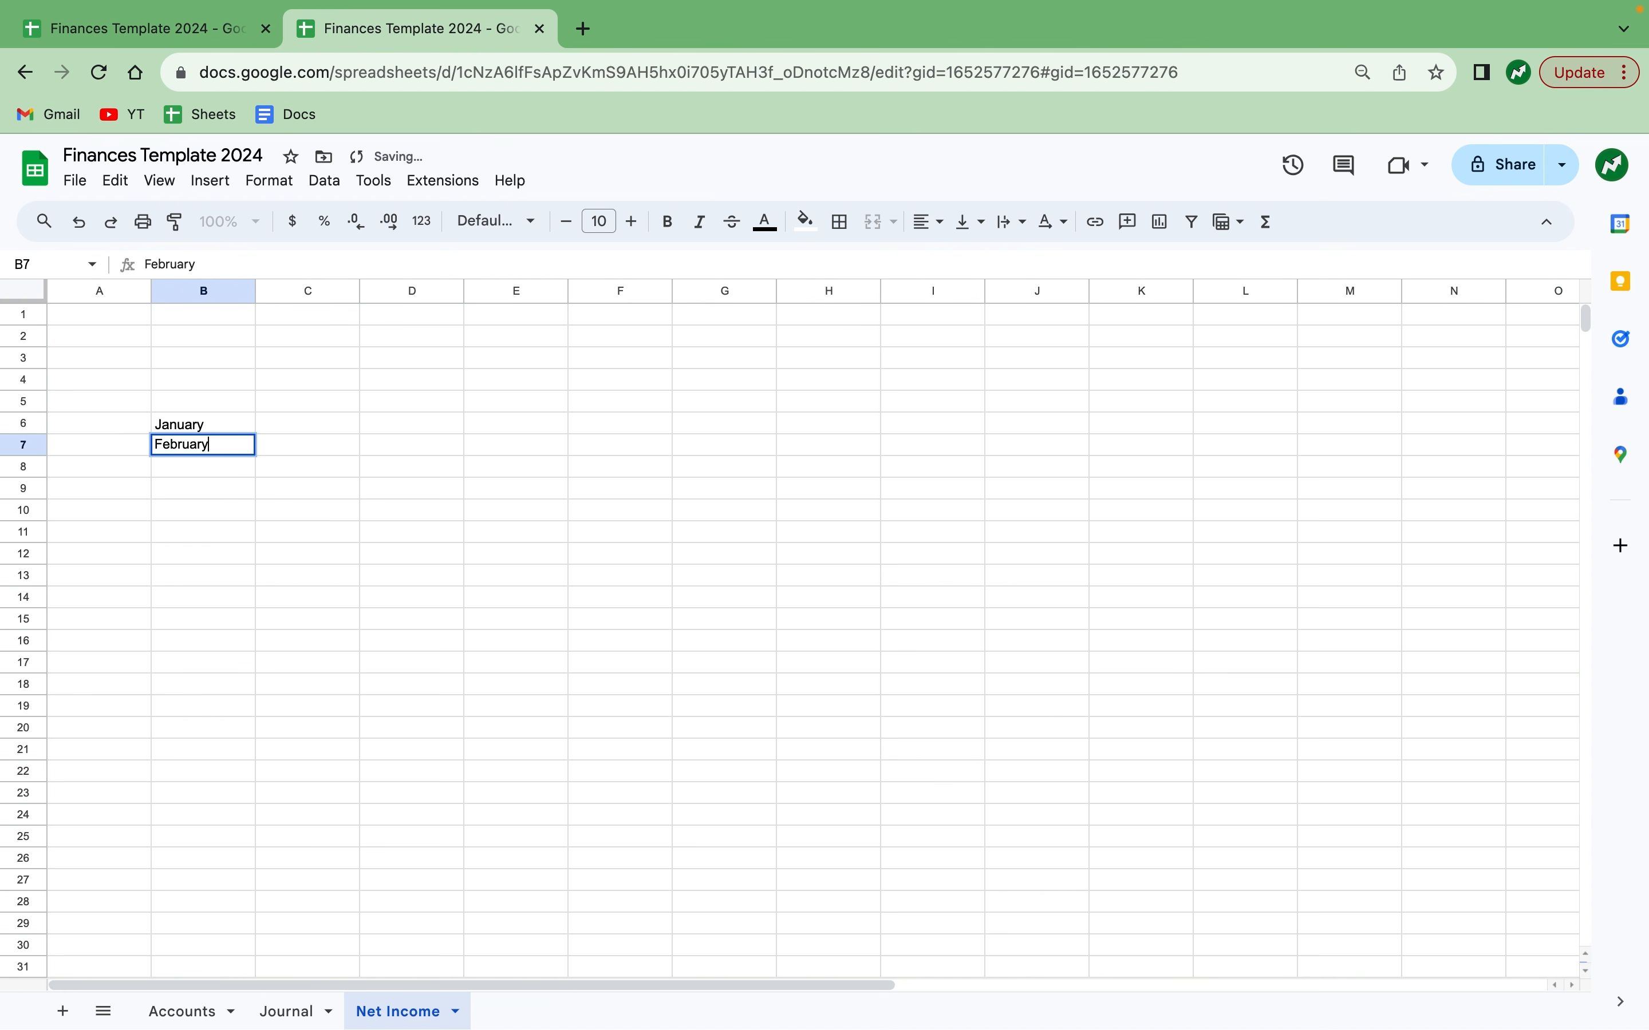
pyautogui.press('Return')
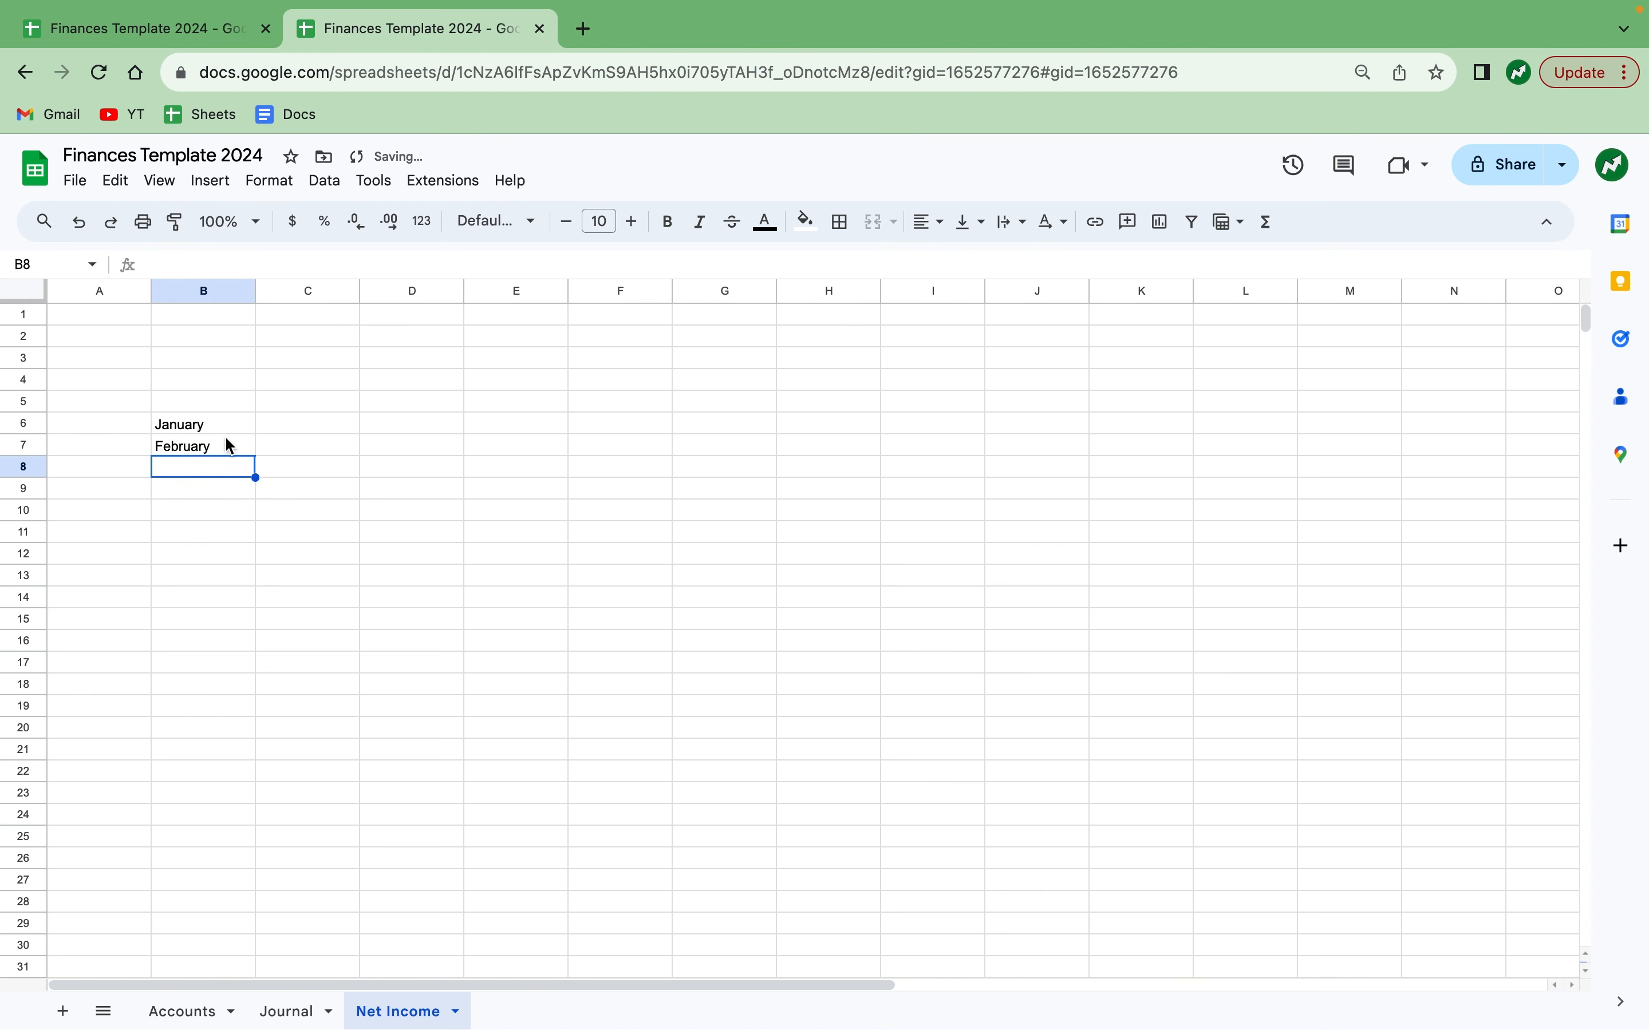
pyautogui.moveTo(215, 426); pyautogui.dragTo(234, 685)
pyautogui.click(233, 686)
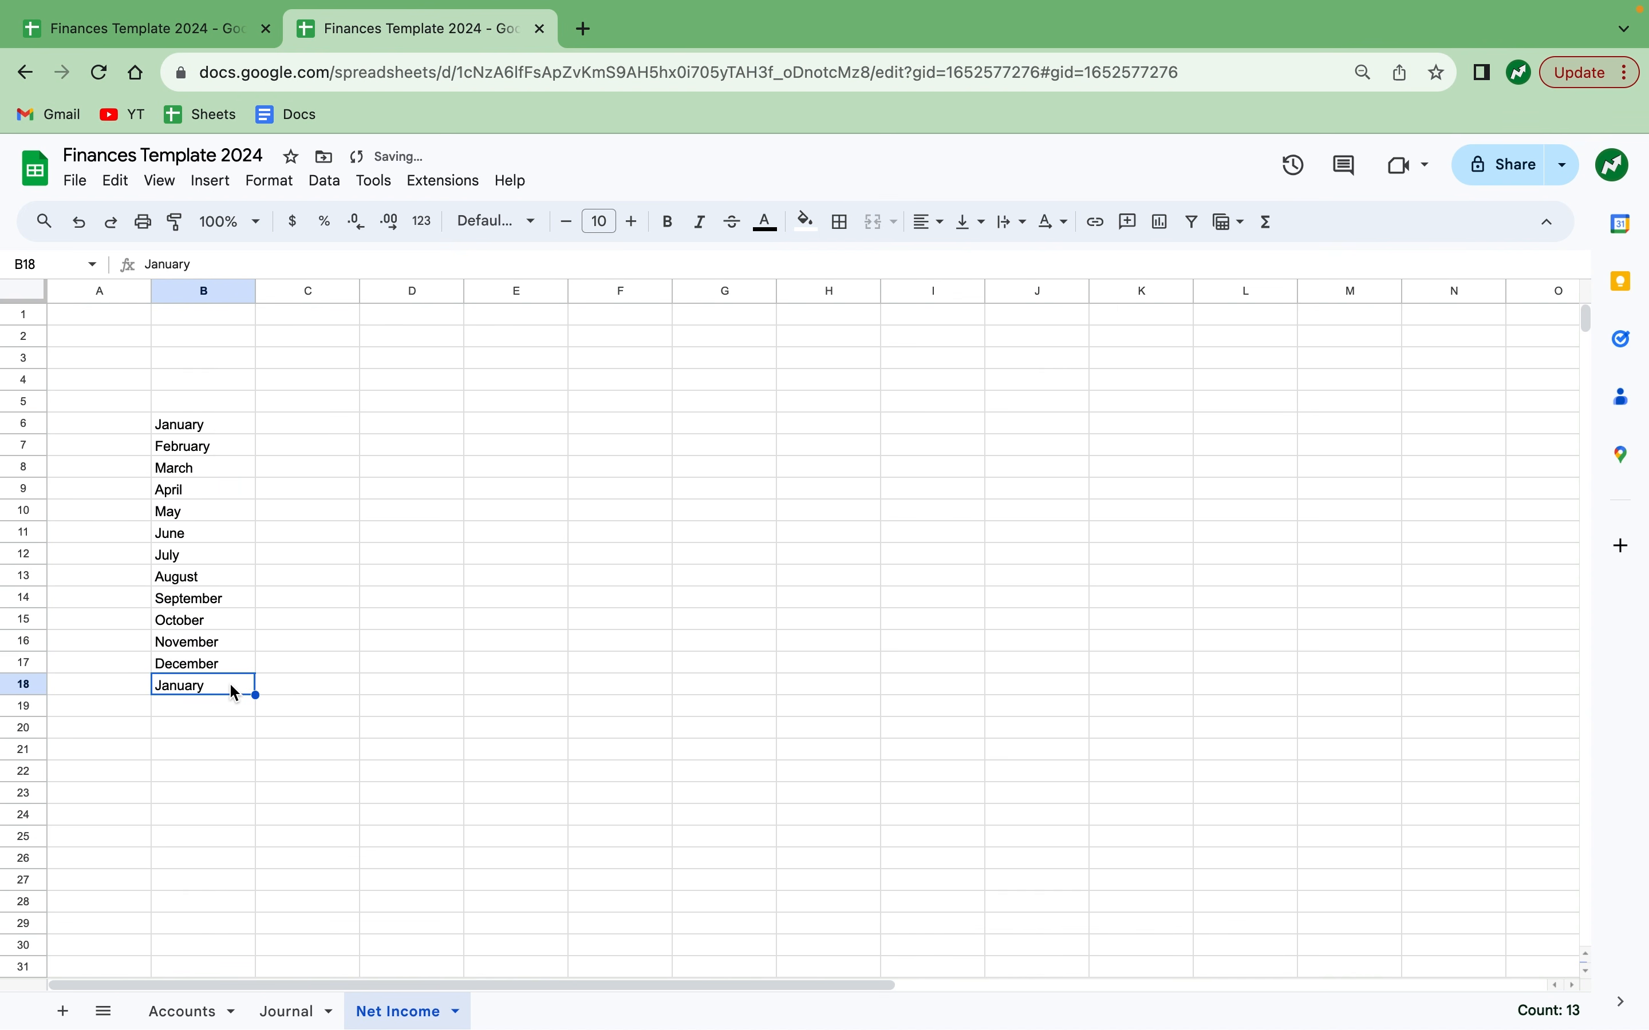
pyautogui.press('Delete')
pyautogui.click(516, 489)
# Add a data validation rule to C5 of the Net Income sheet as a dropdown from the range Accounts!A2:A9.
pyautogui.moveTo(294, 401); pyautogui.dragTo(703, 412)
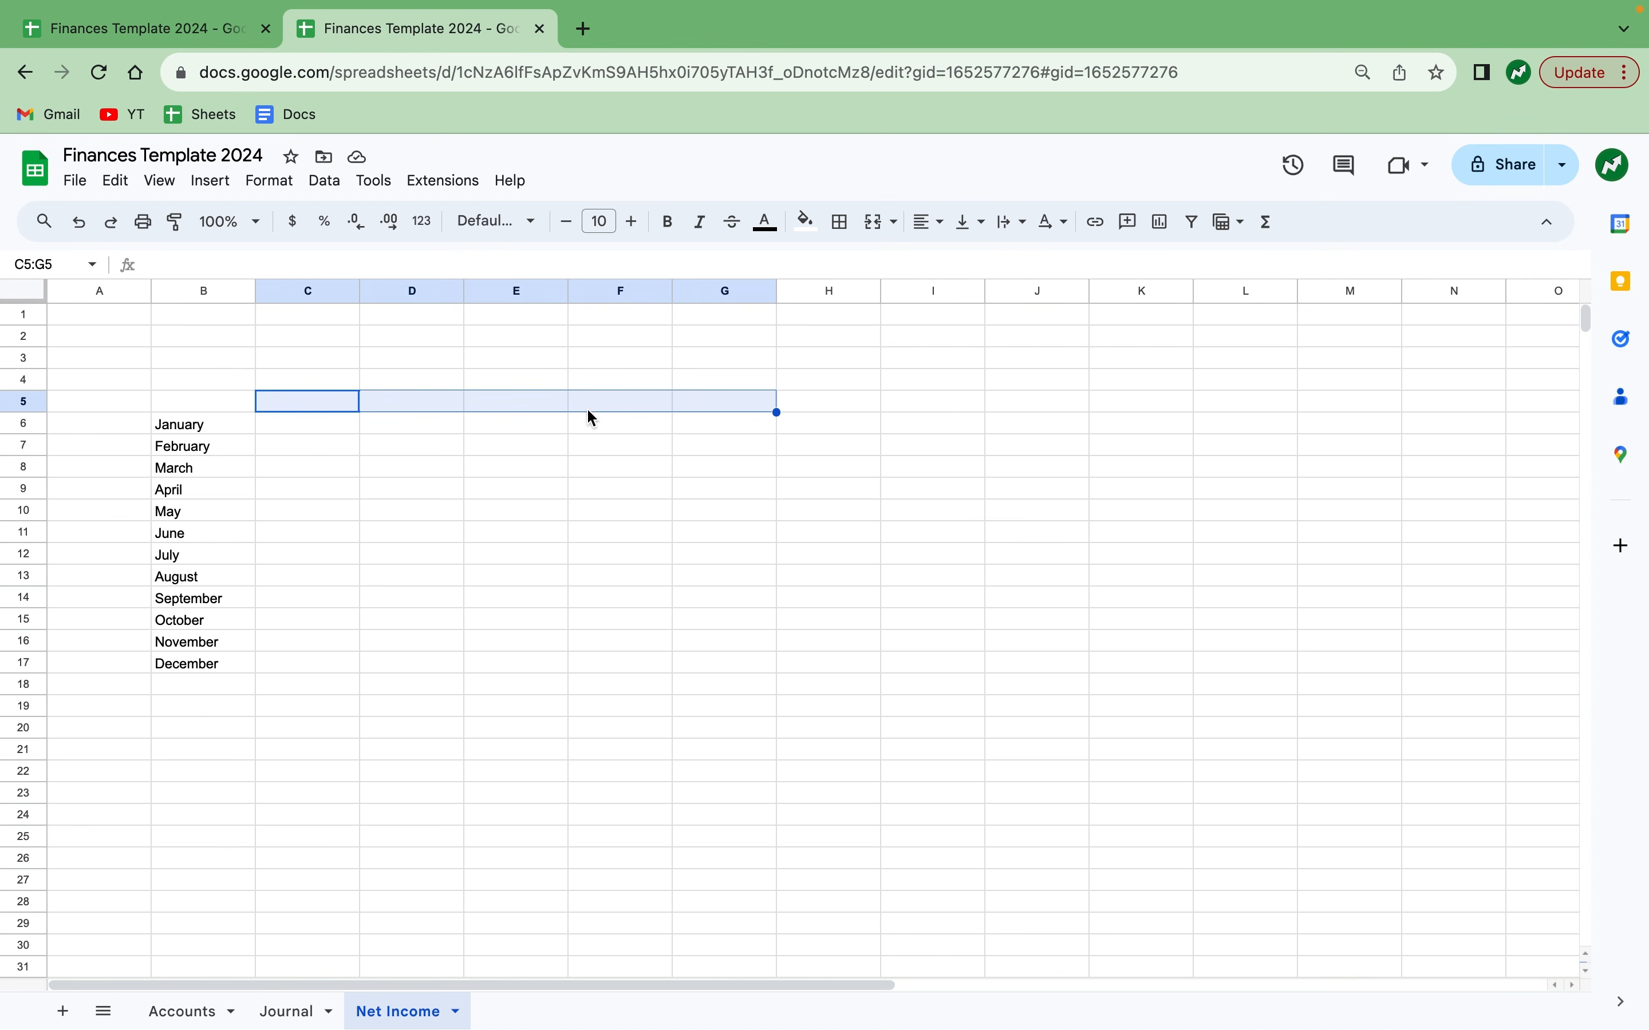
pyautogui.click(320, 407)
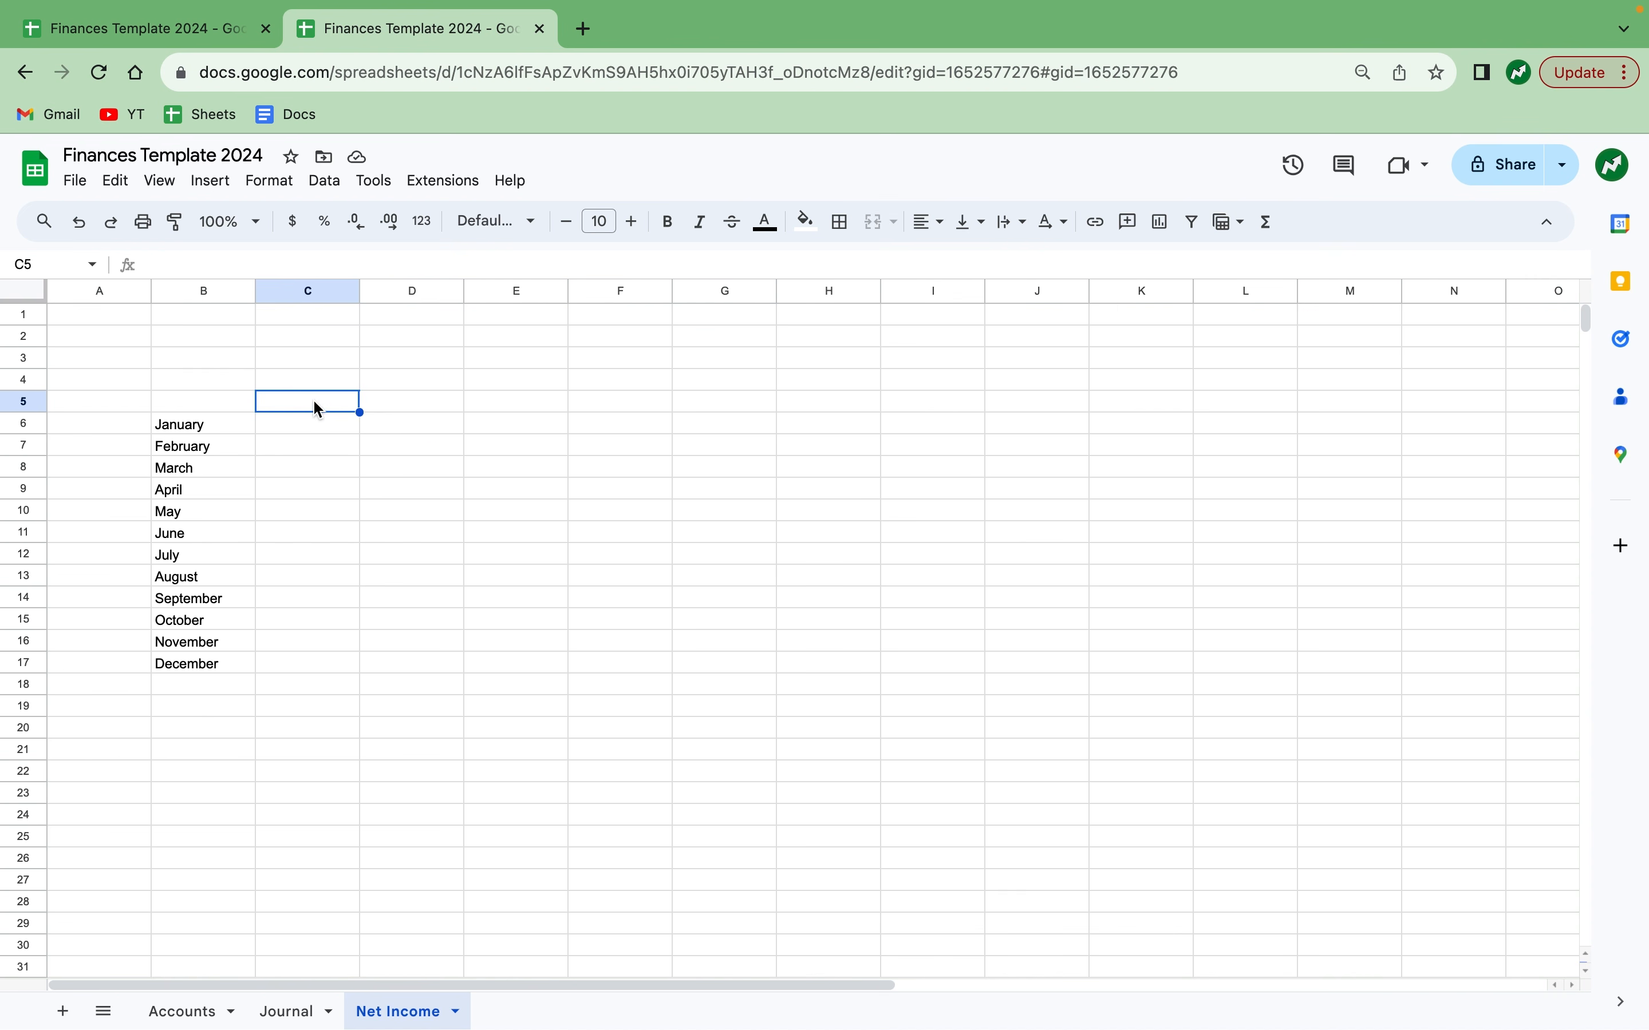
pyautogui.click(320, 182)
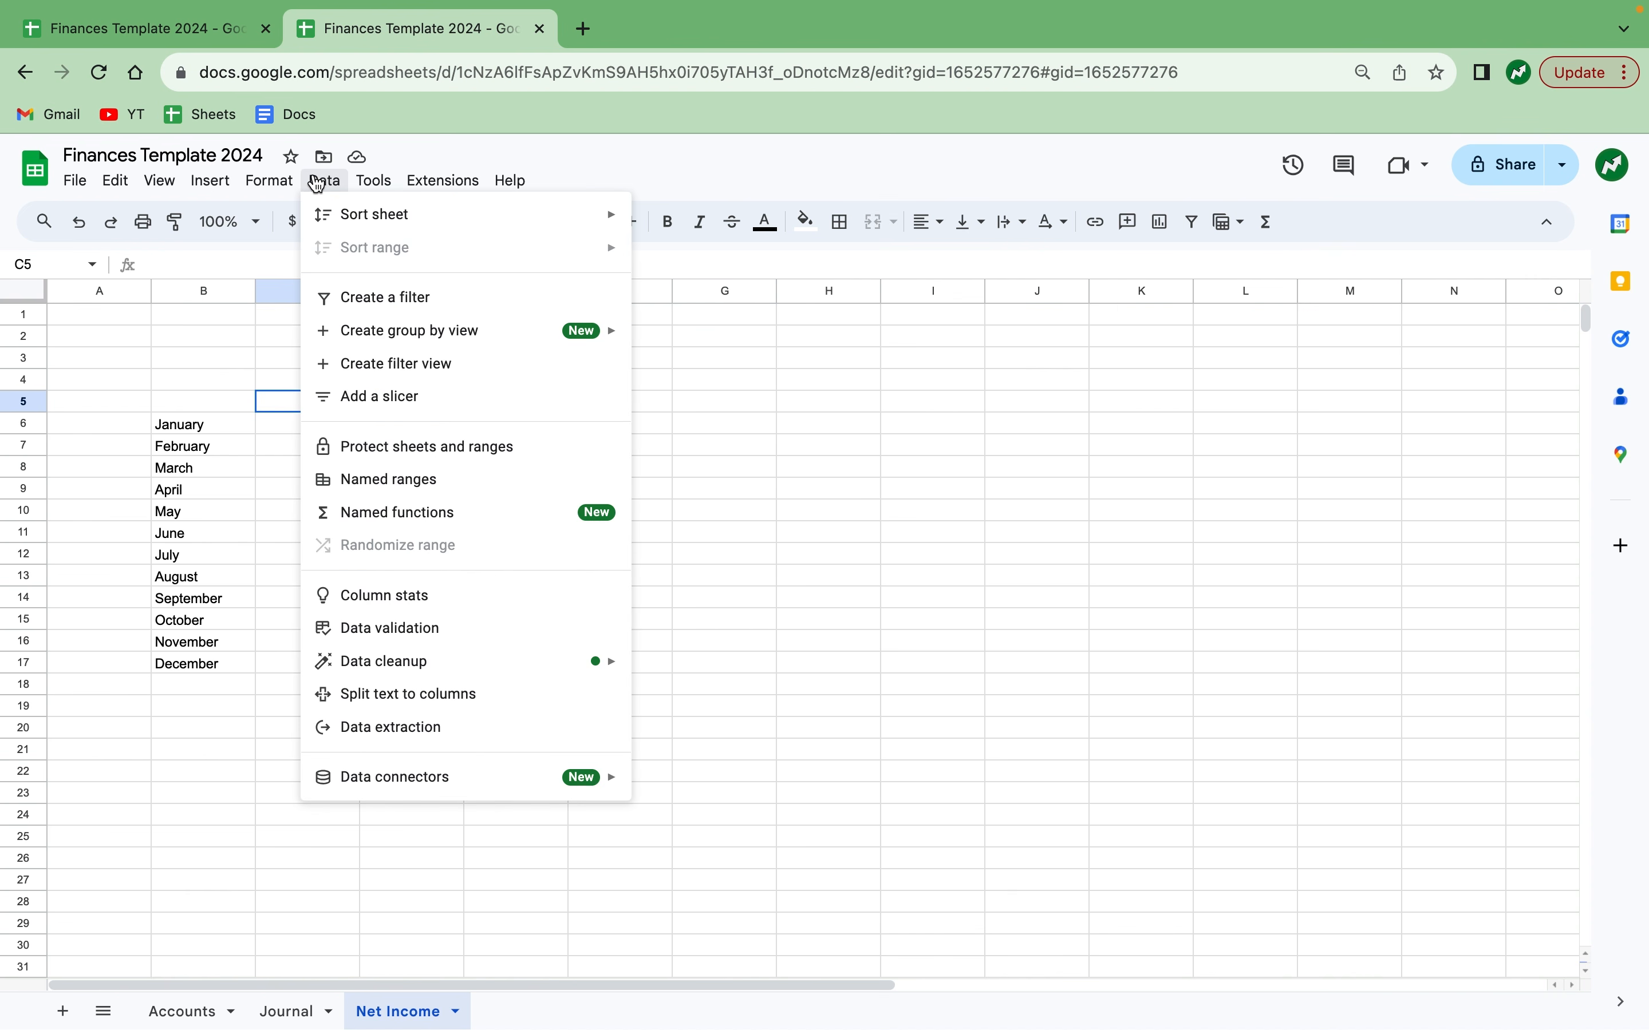
pyautogui.click(406, 627)
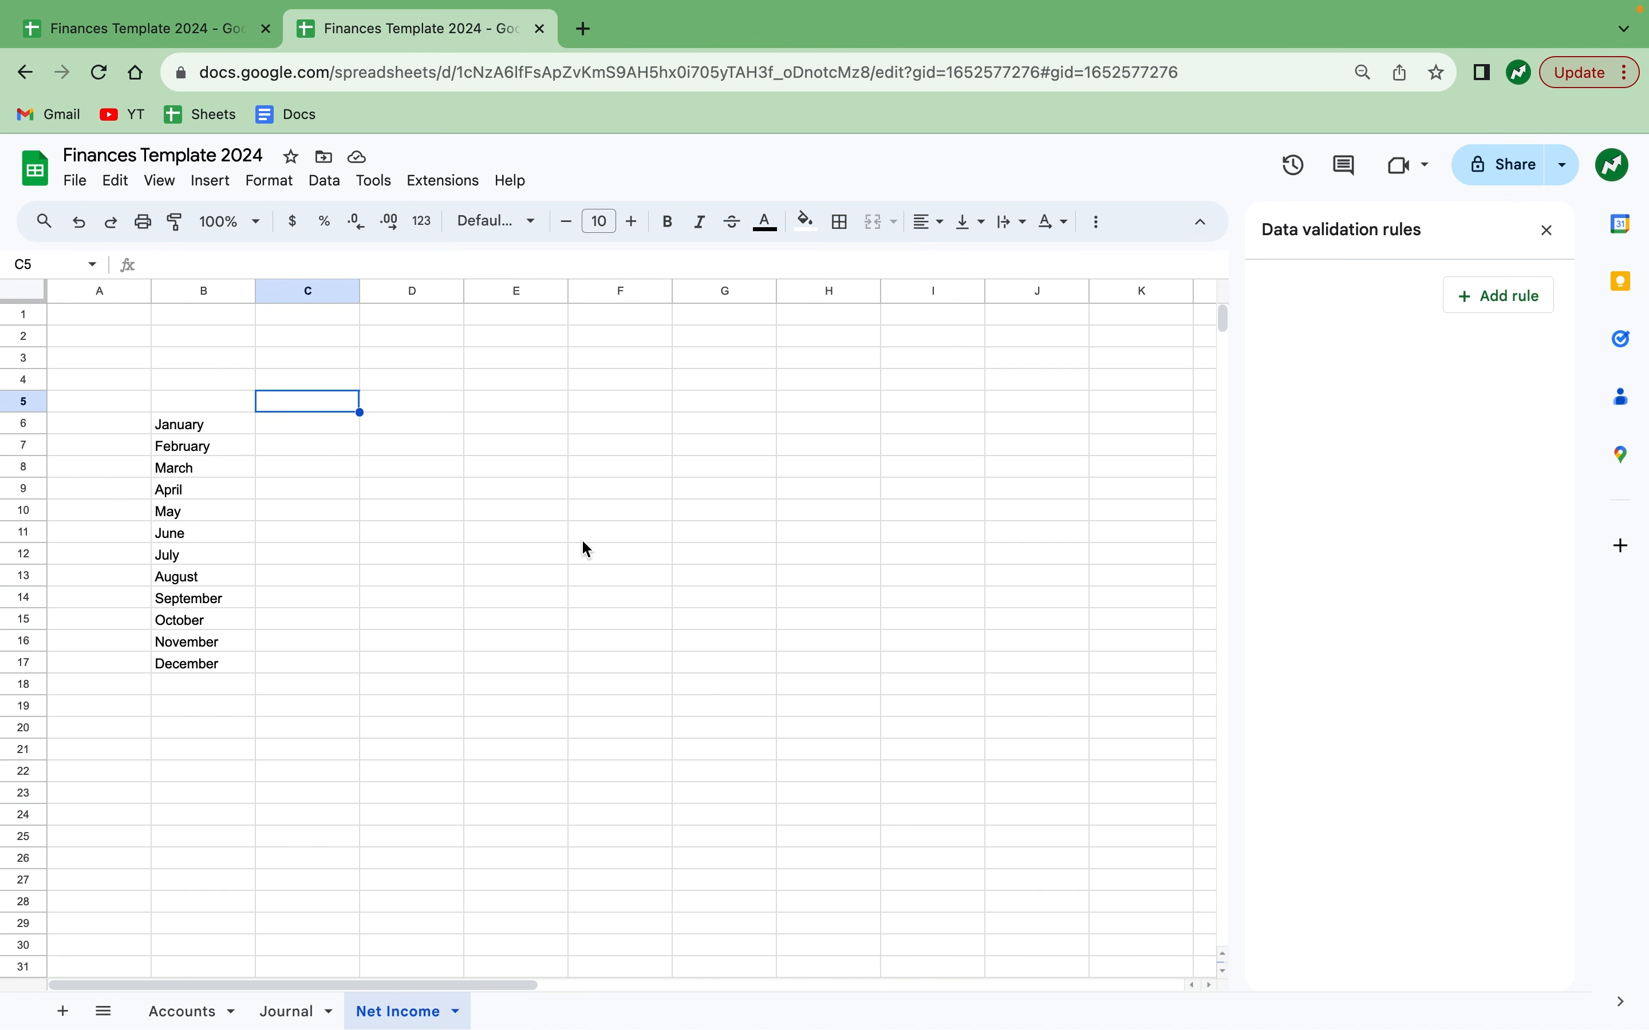
pyautogui.click(1474, 296)
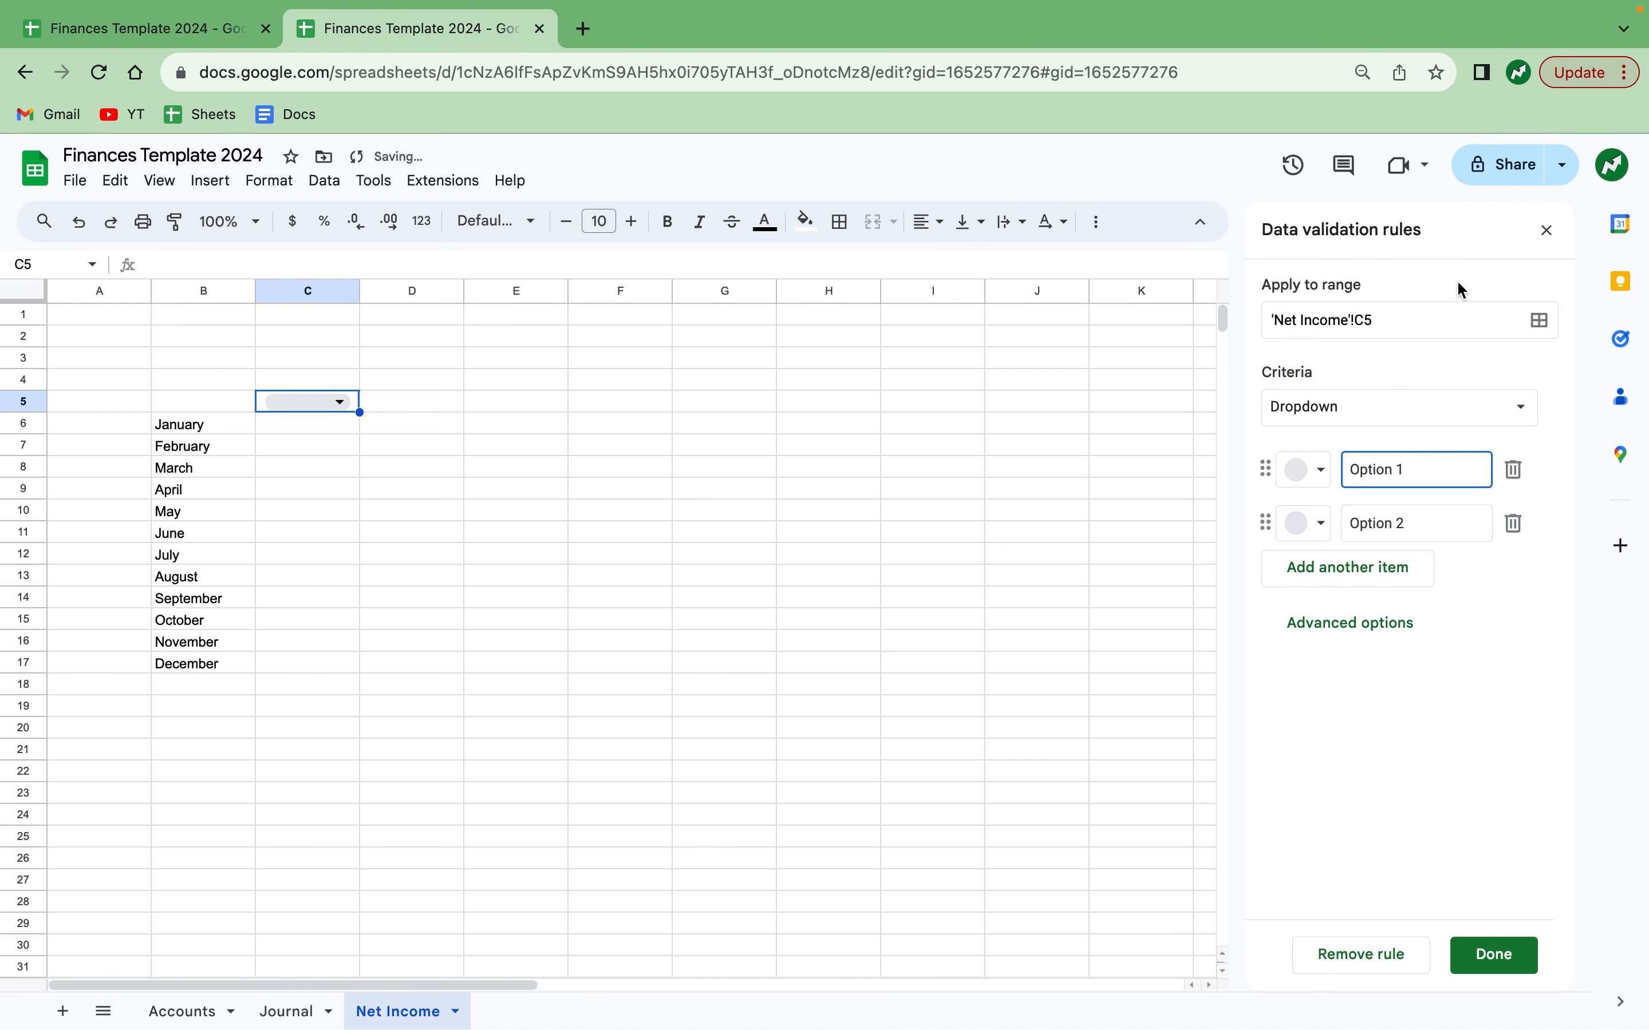
pyautogui.click(1504, 408)
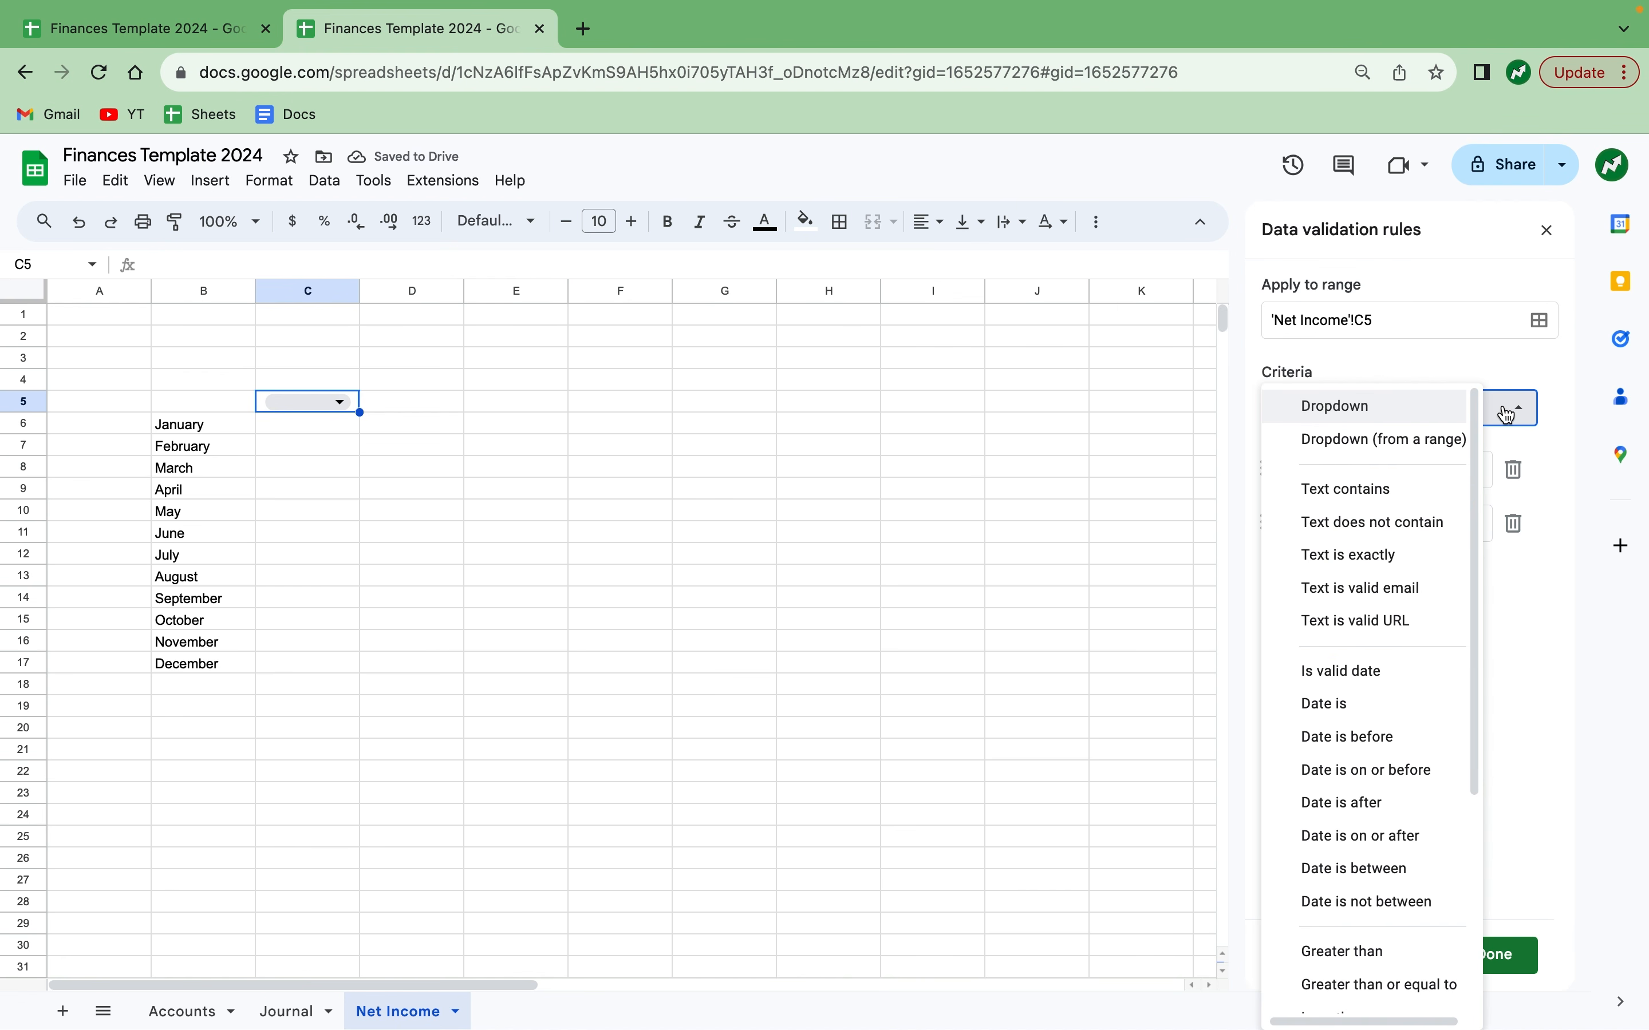
pyautogui.click(1455, 441)
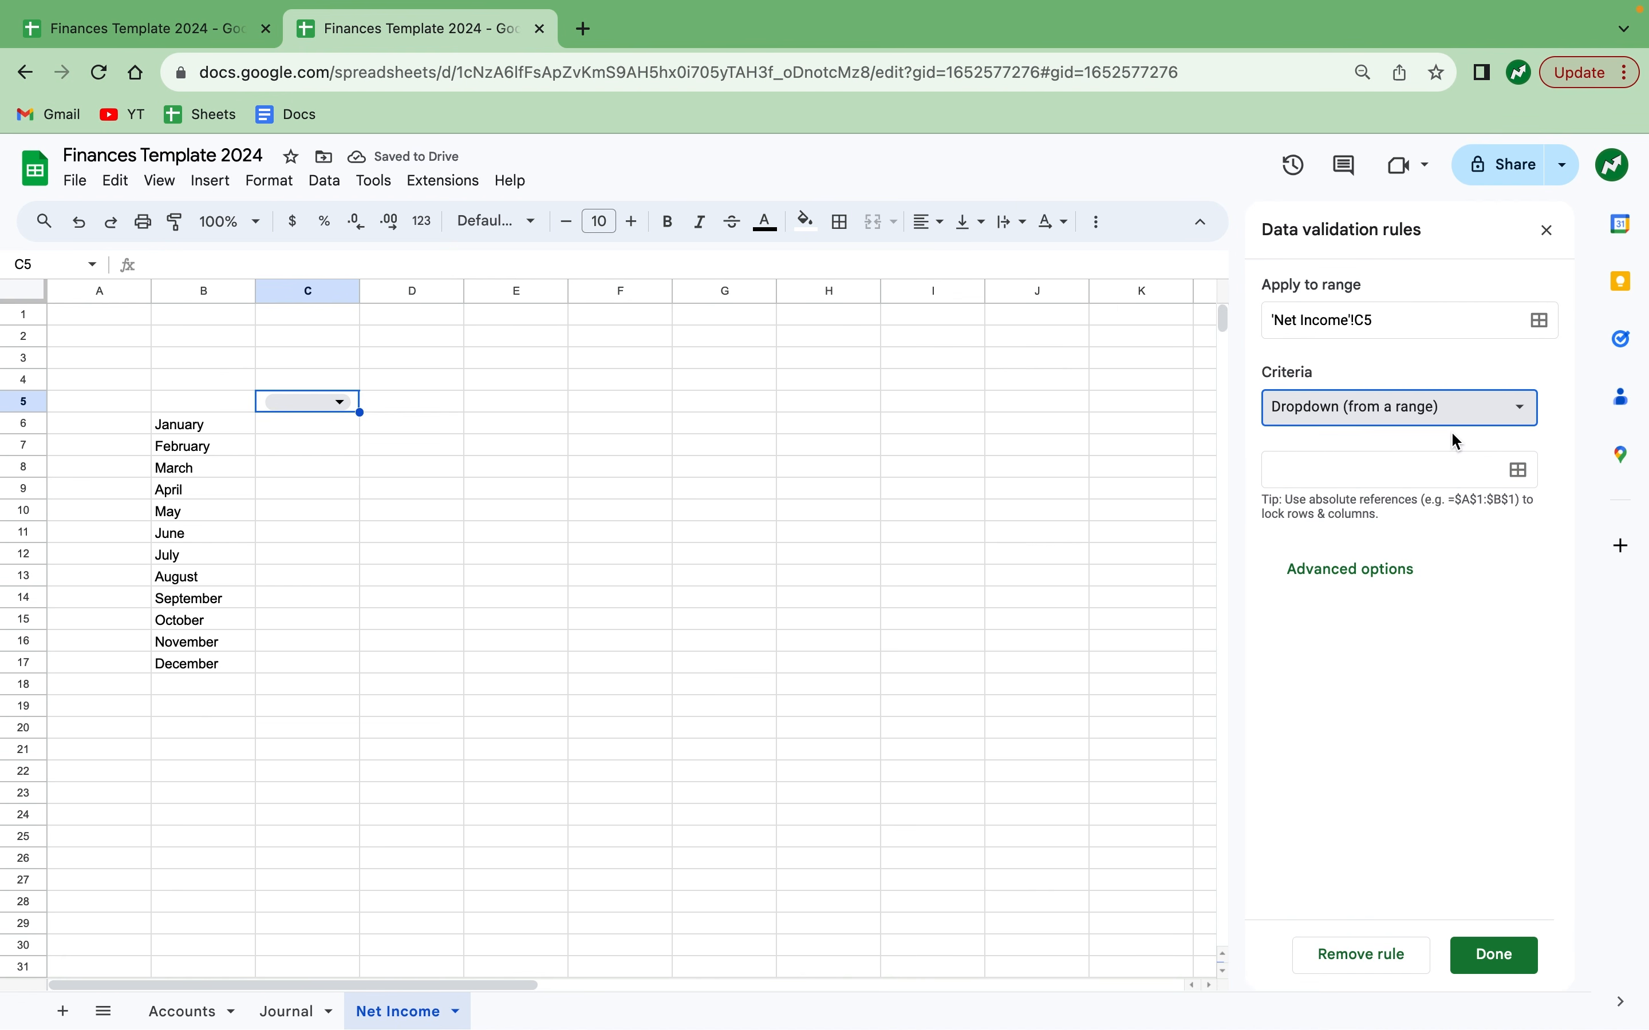
pyautogui.click(1522, 473)
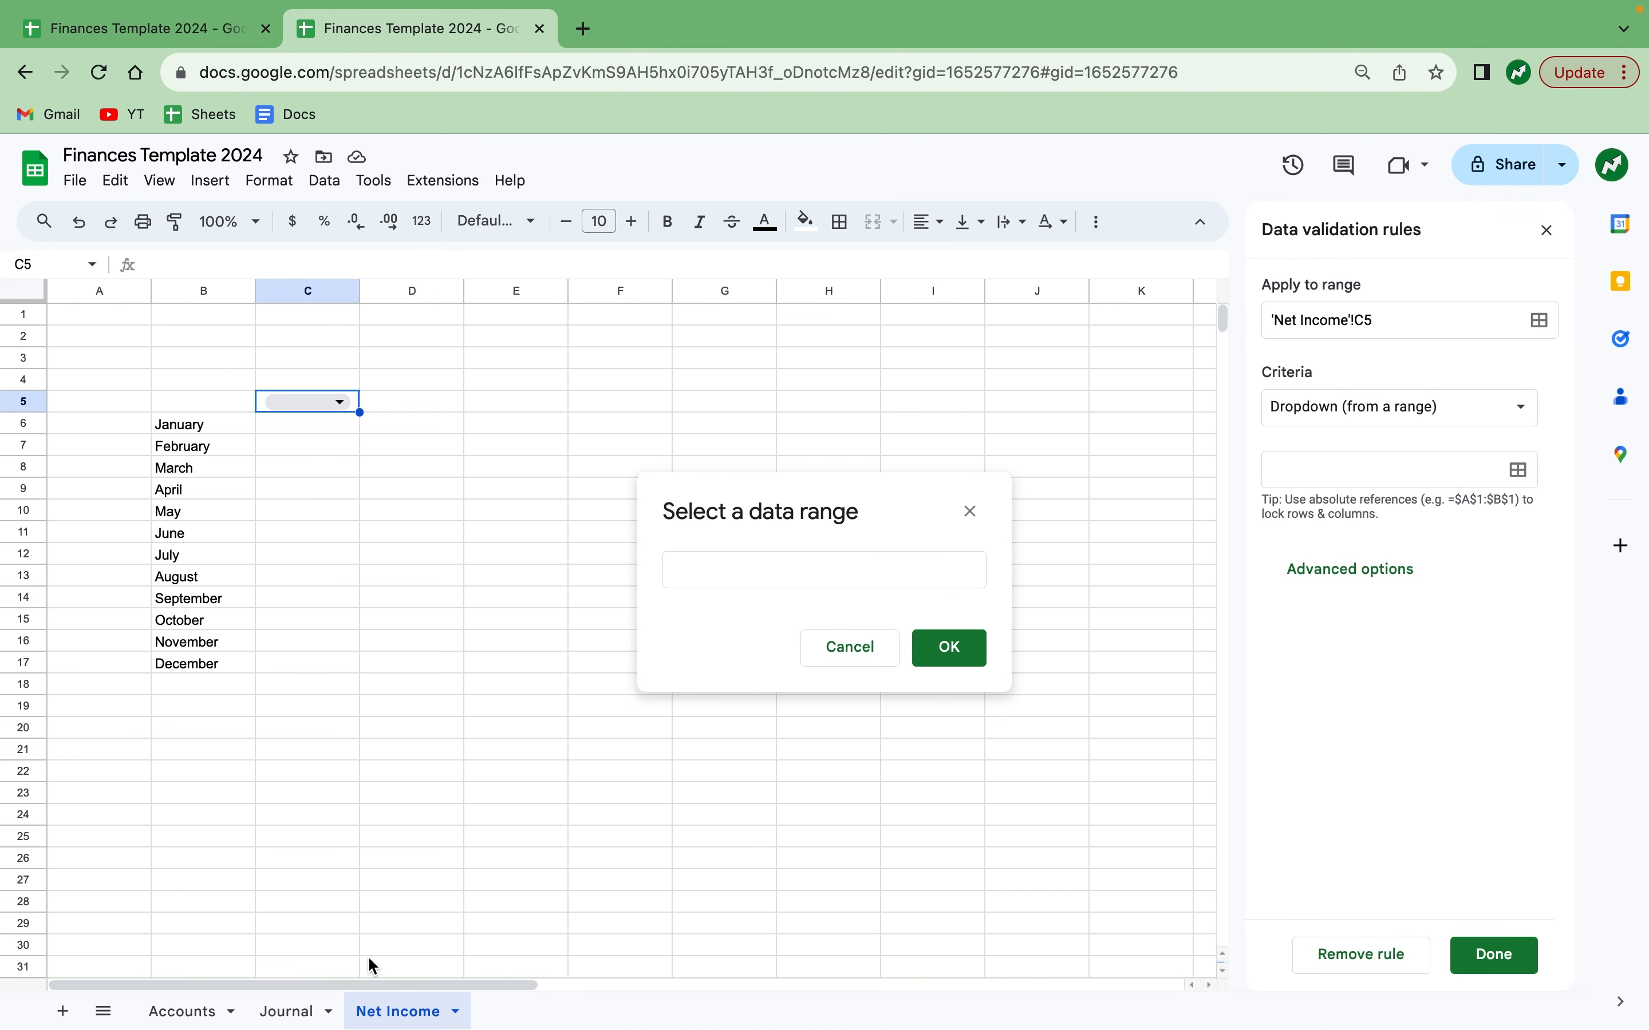
pyautogui.click(201, 1019)
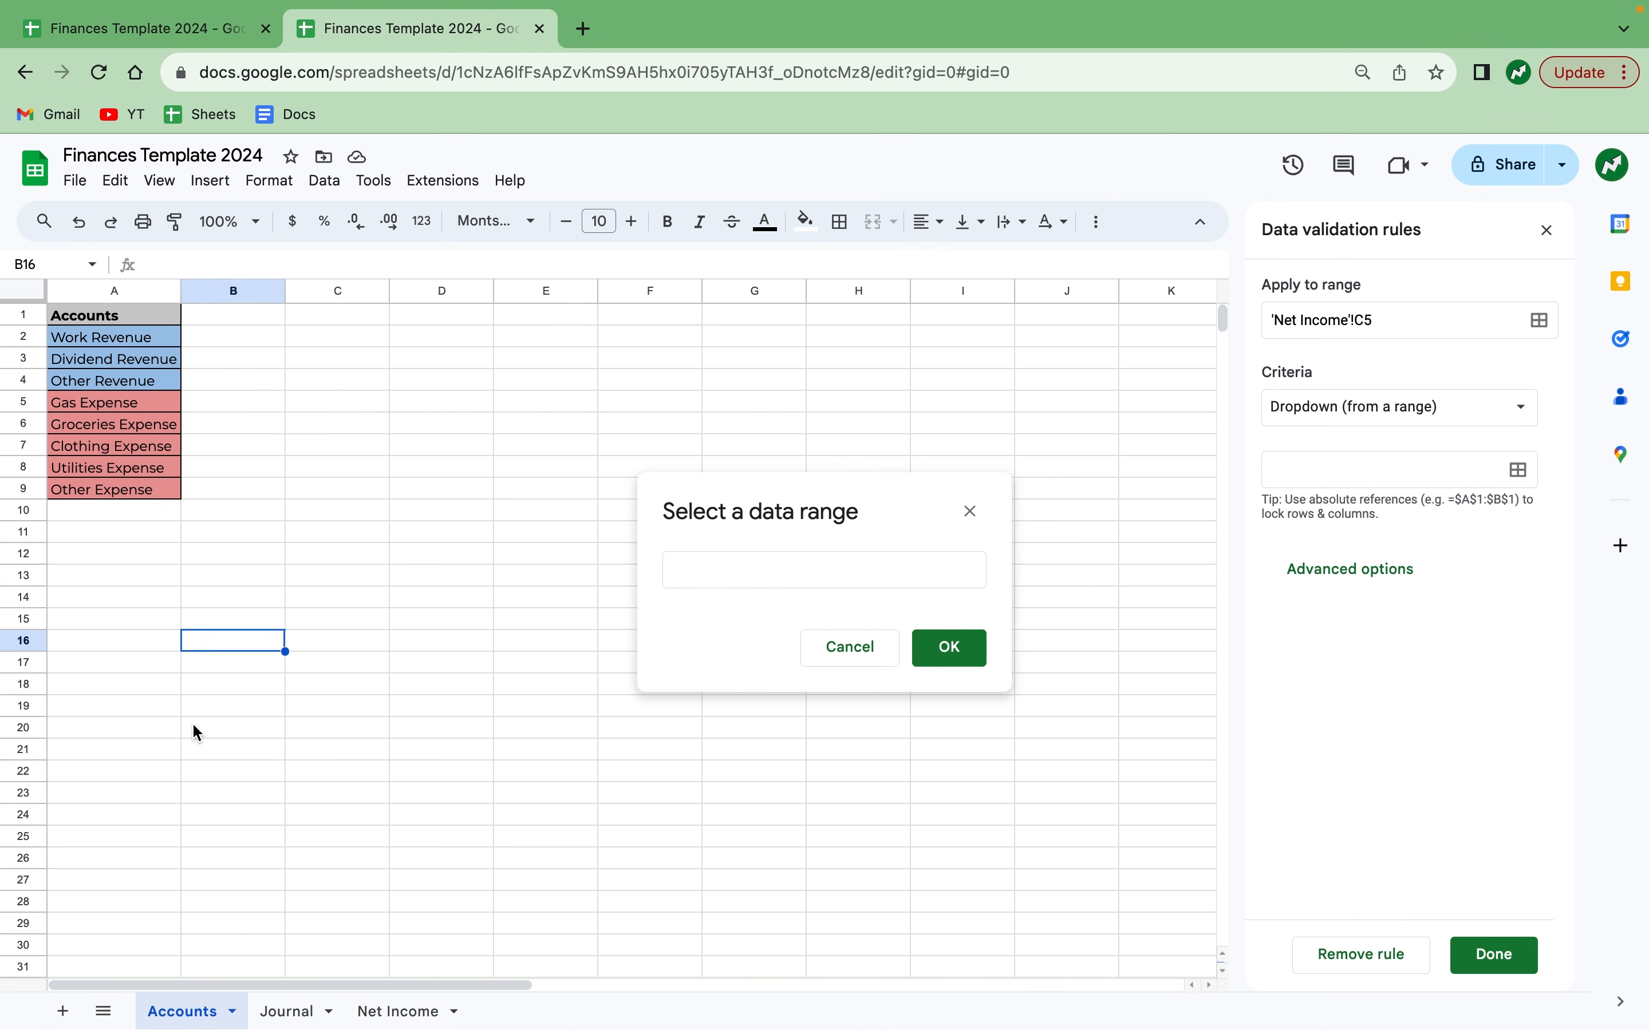
pyautogui.click(119, 337)
pyautogui.moveTo(121, 355); pyautogui.dragTo(142, 486)
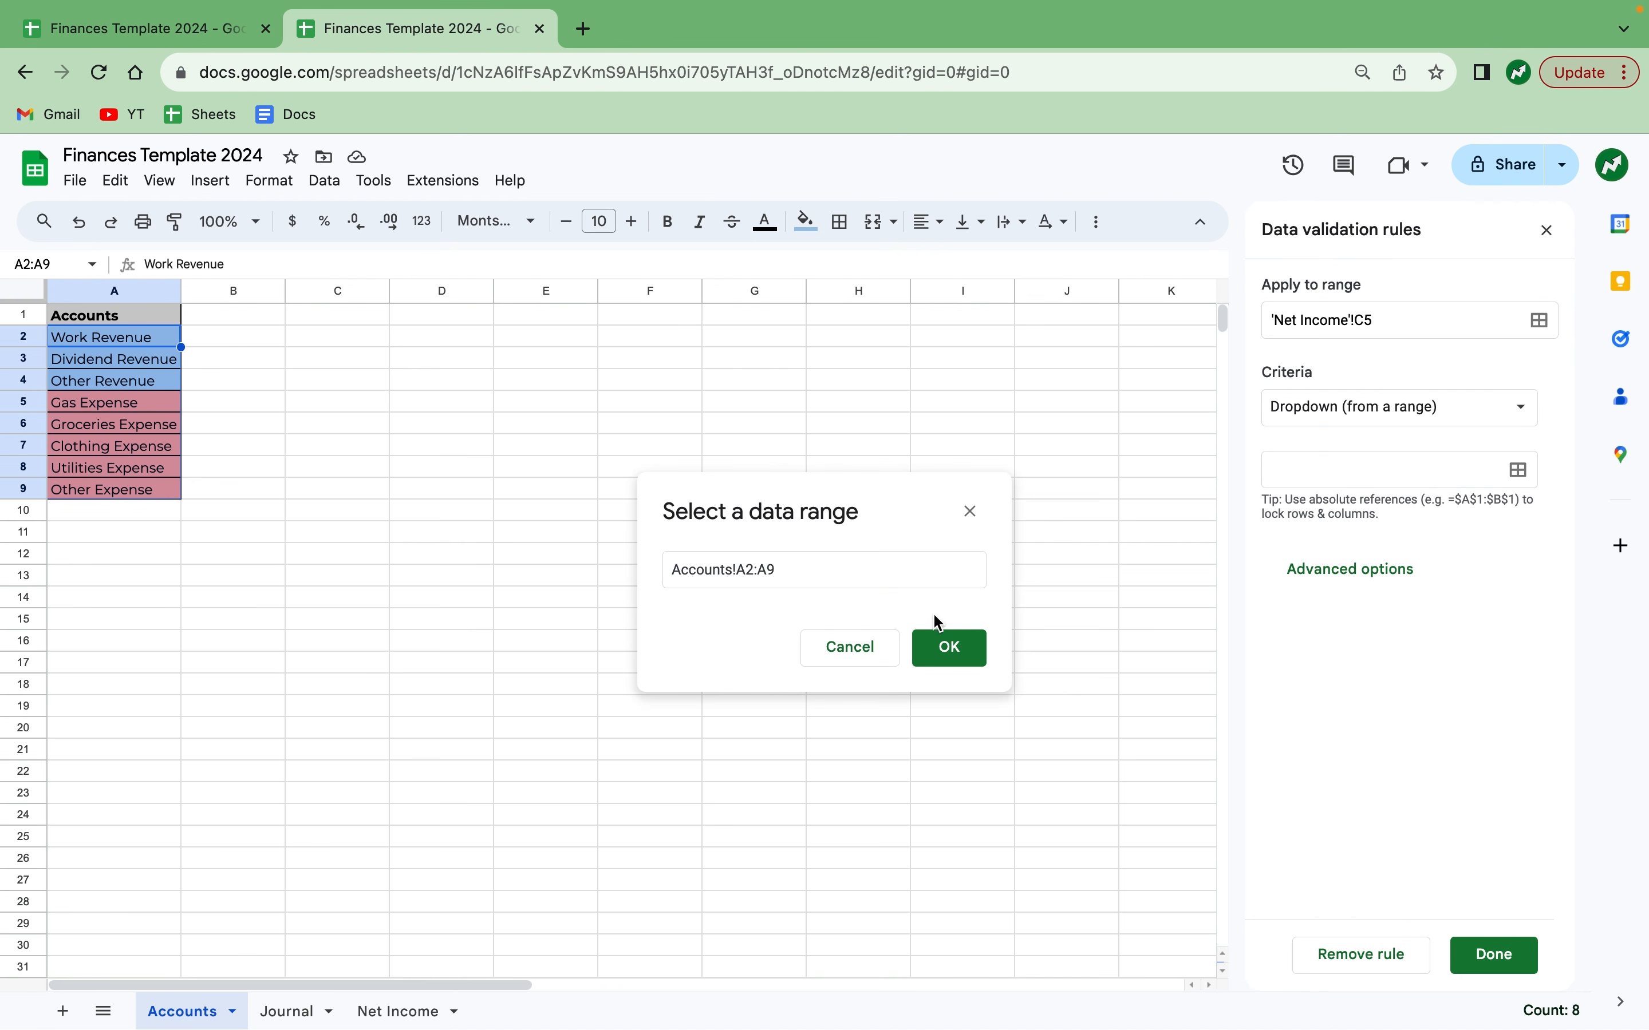
pyautogui.click(953, 655)
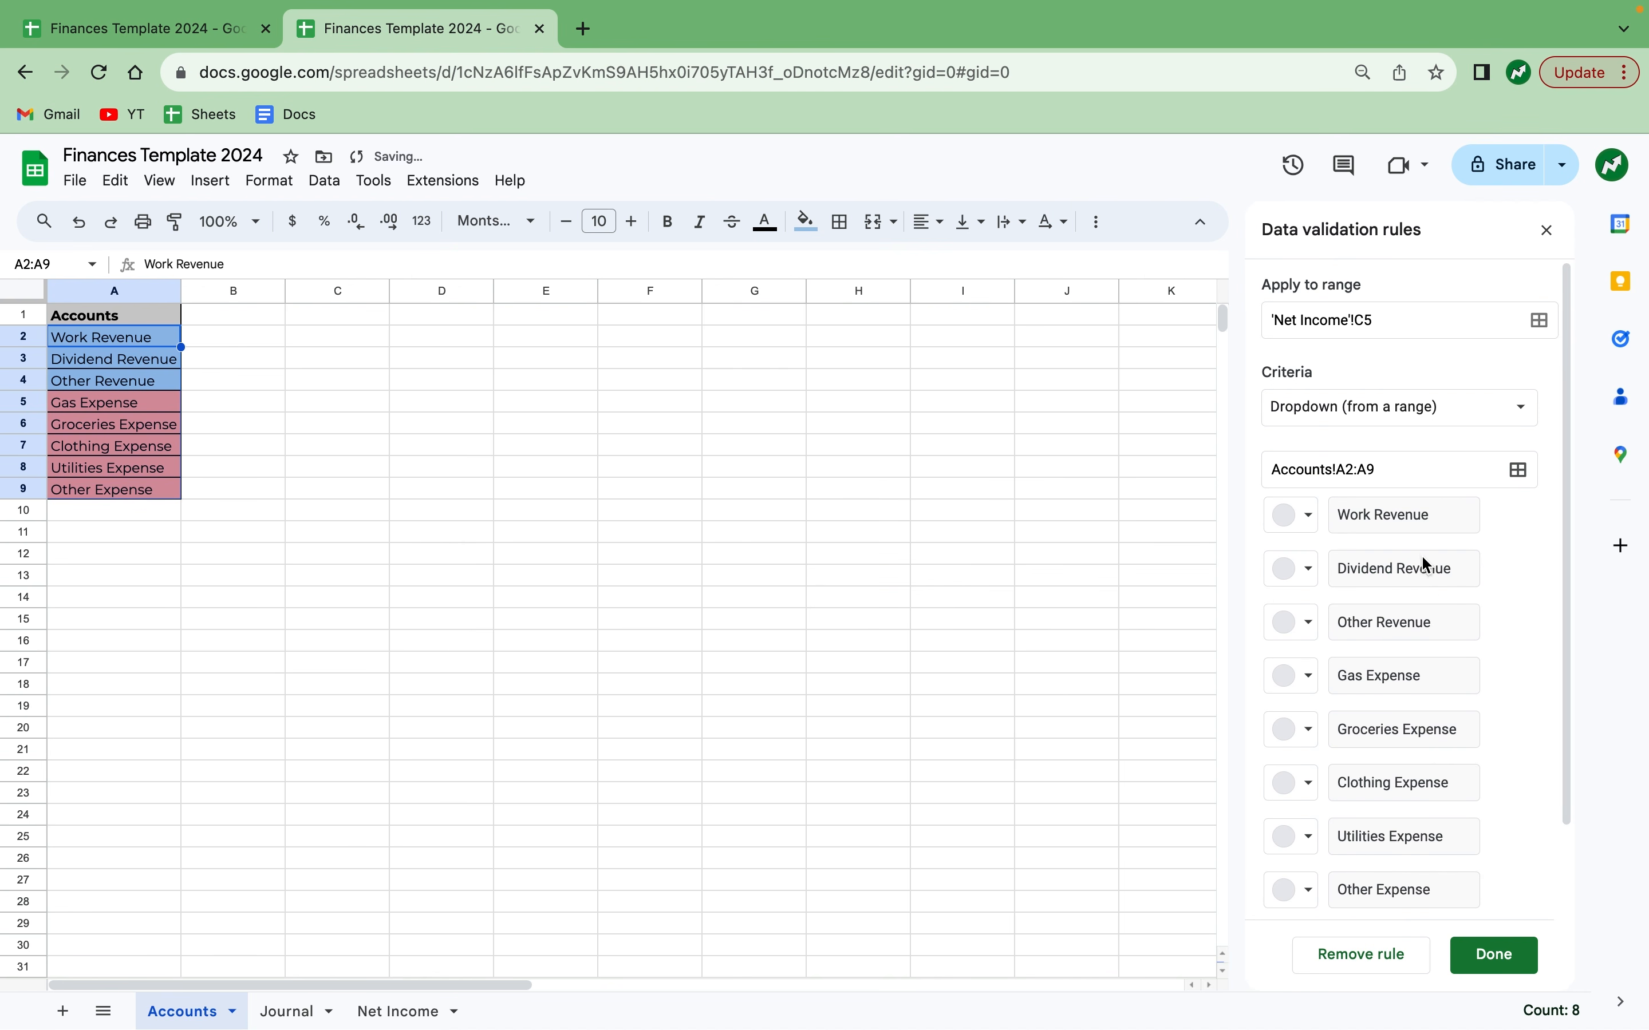
# Set the display style of the C5 dropdown on the Net Income sheet to Arrow.
pyautogui.click(413, 1010)
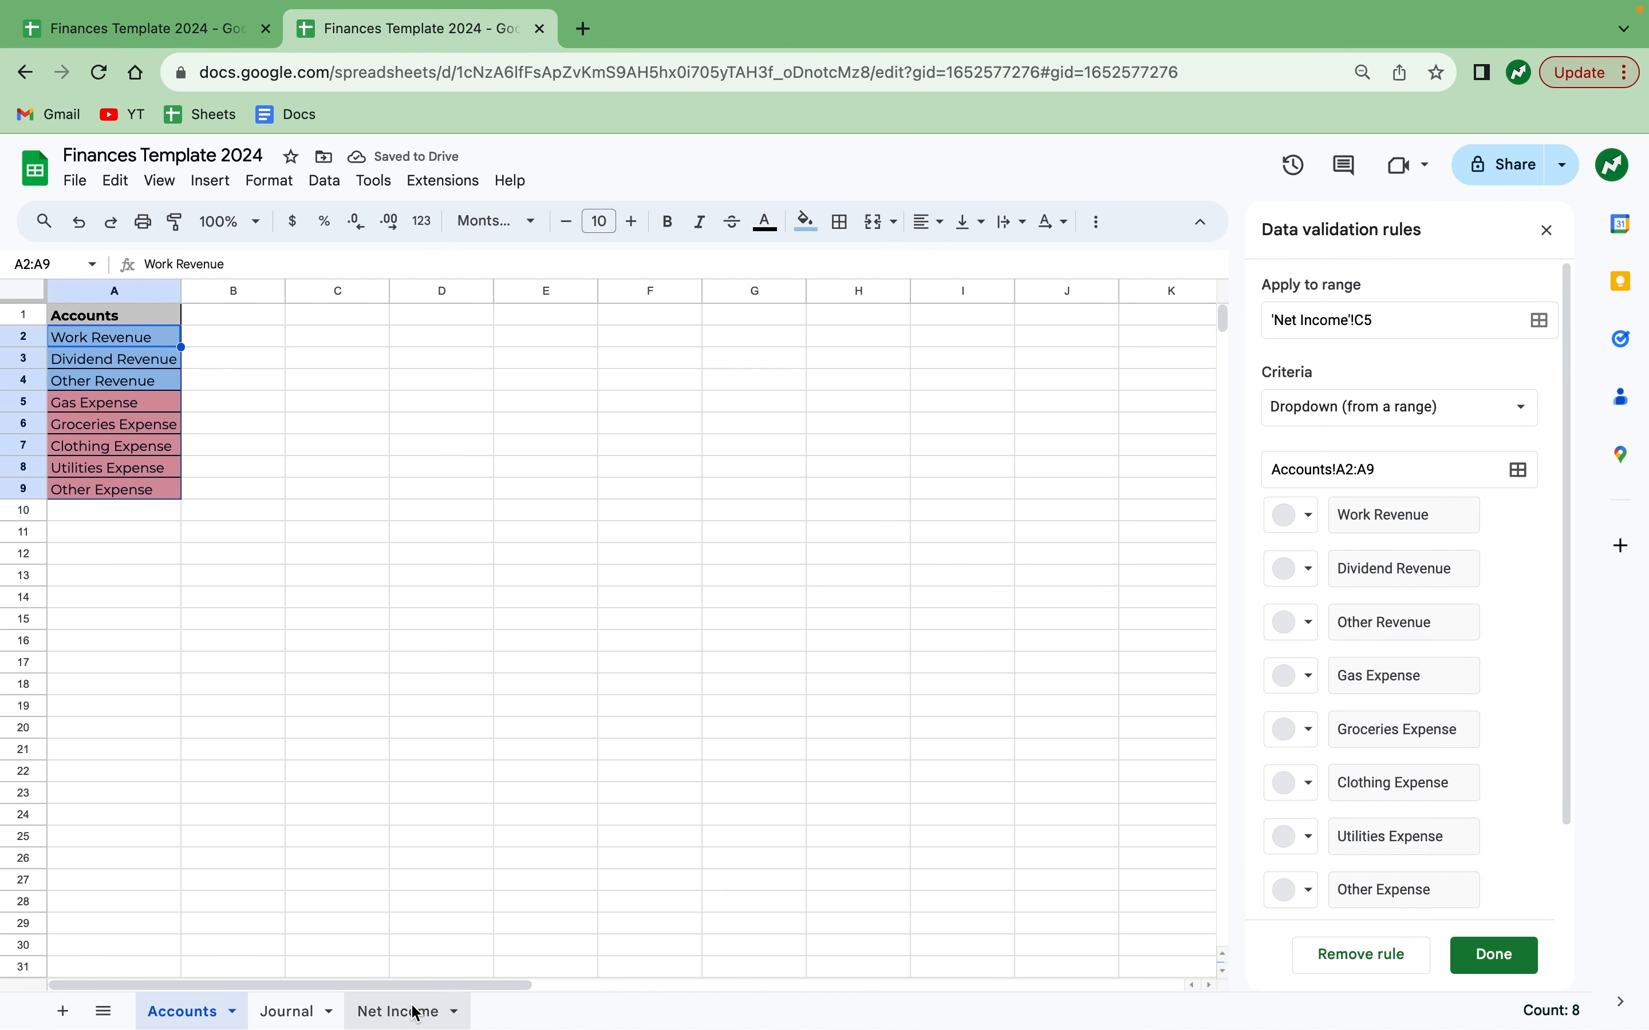
pyautogui.scroll(-2, 1376, 626)
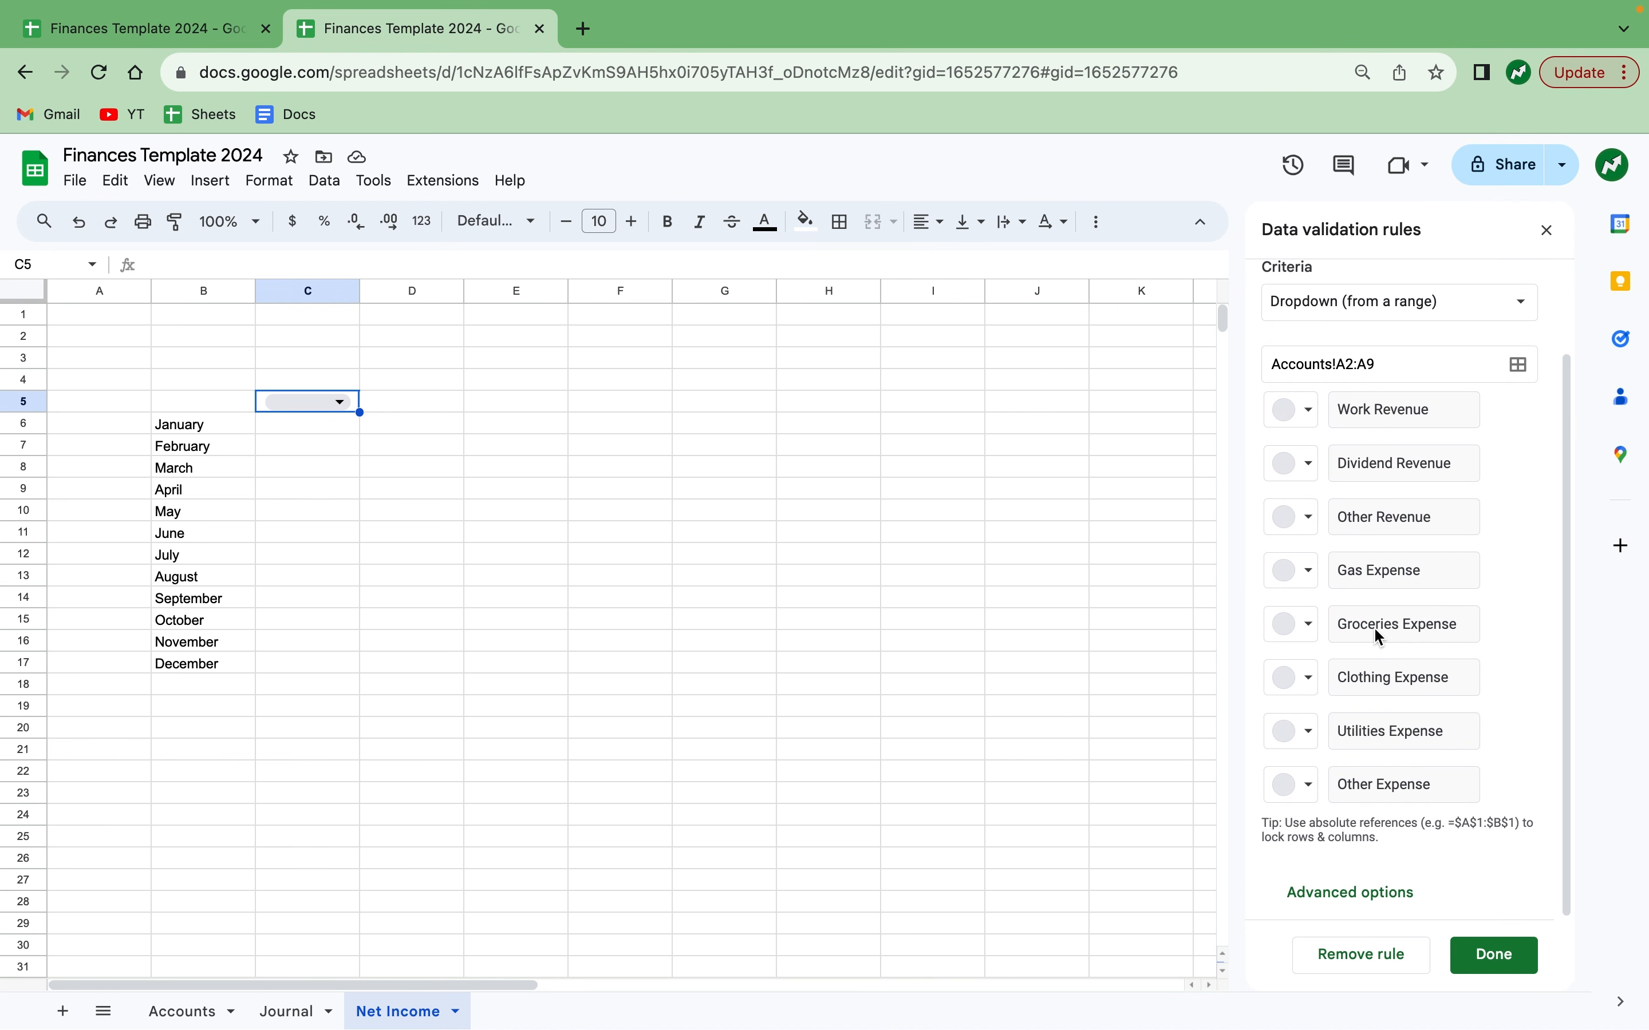
pyautogui.click(1395, 903)
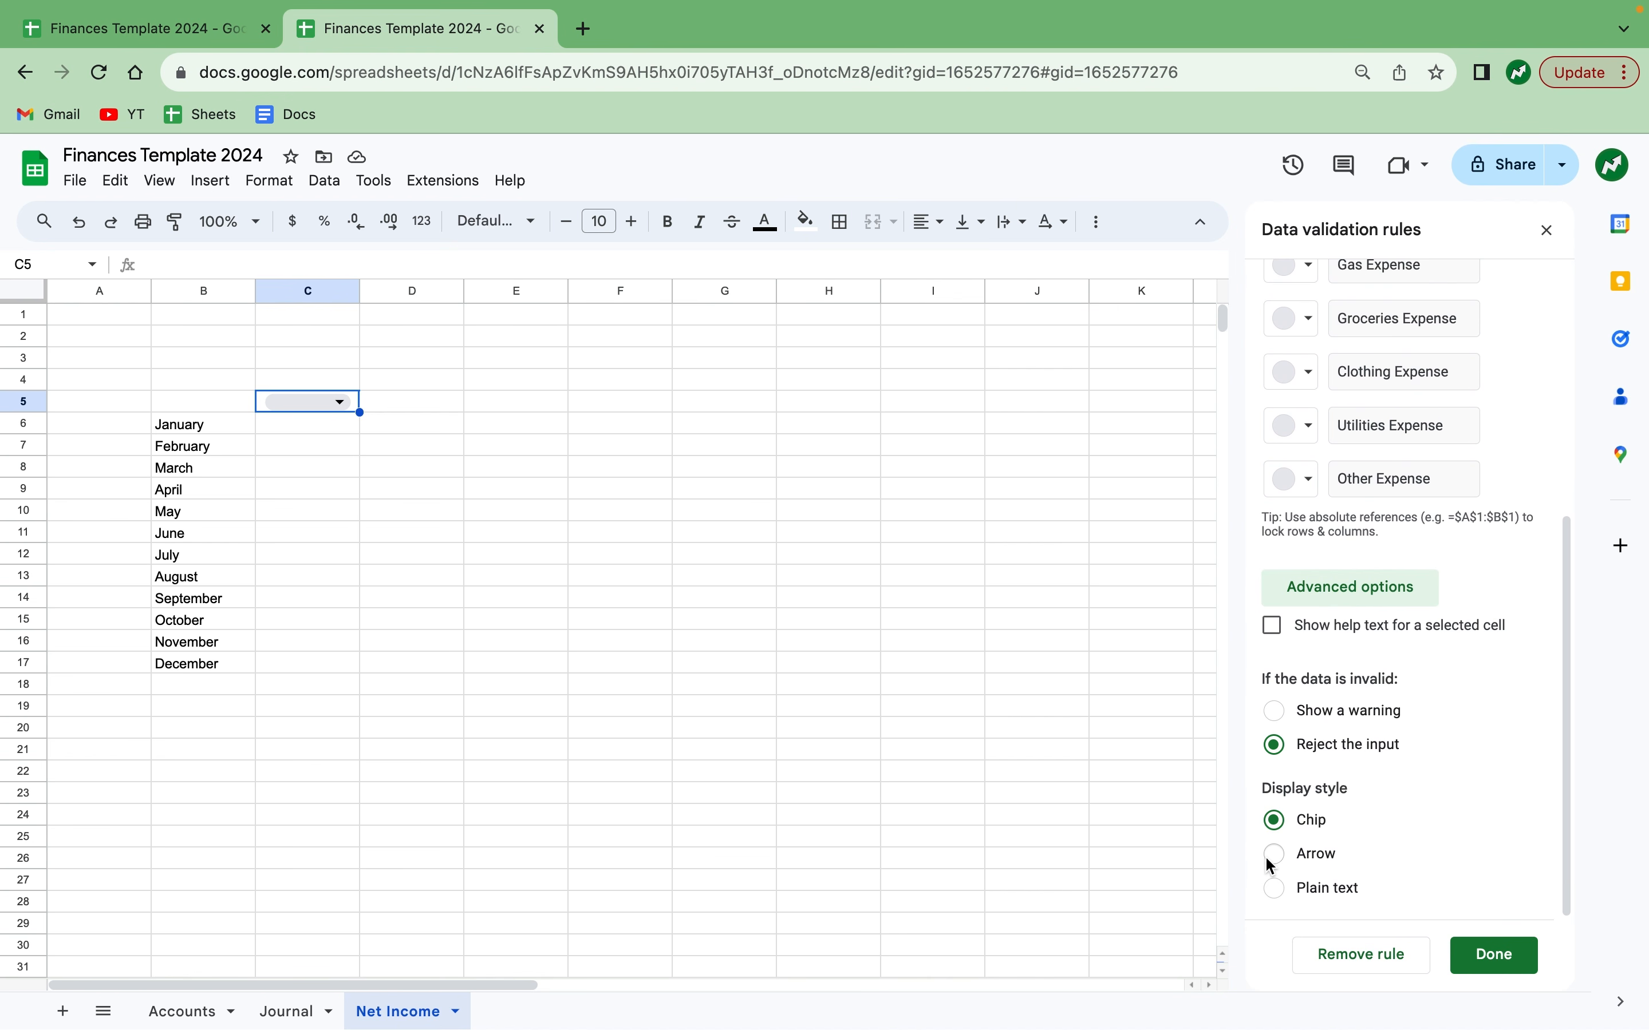
pyautogui.click(1274, 857)
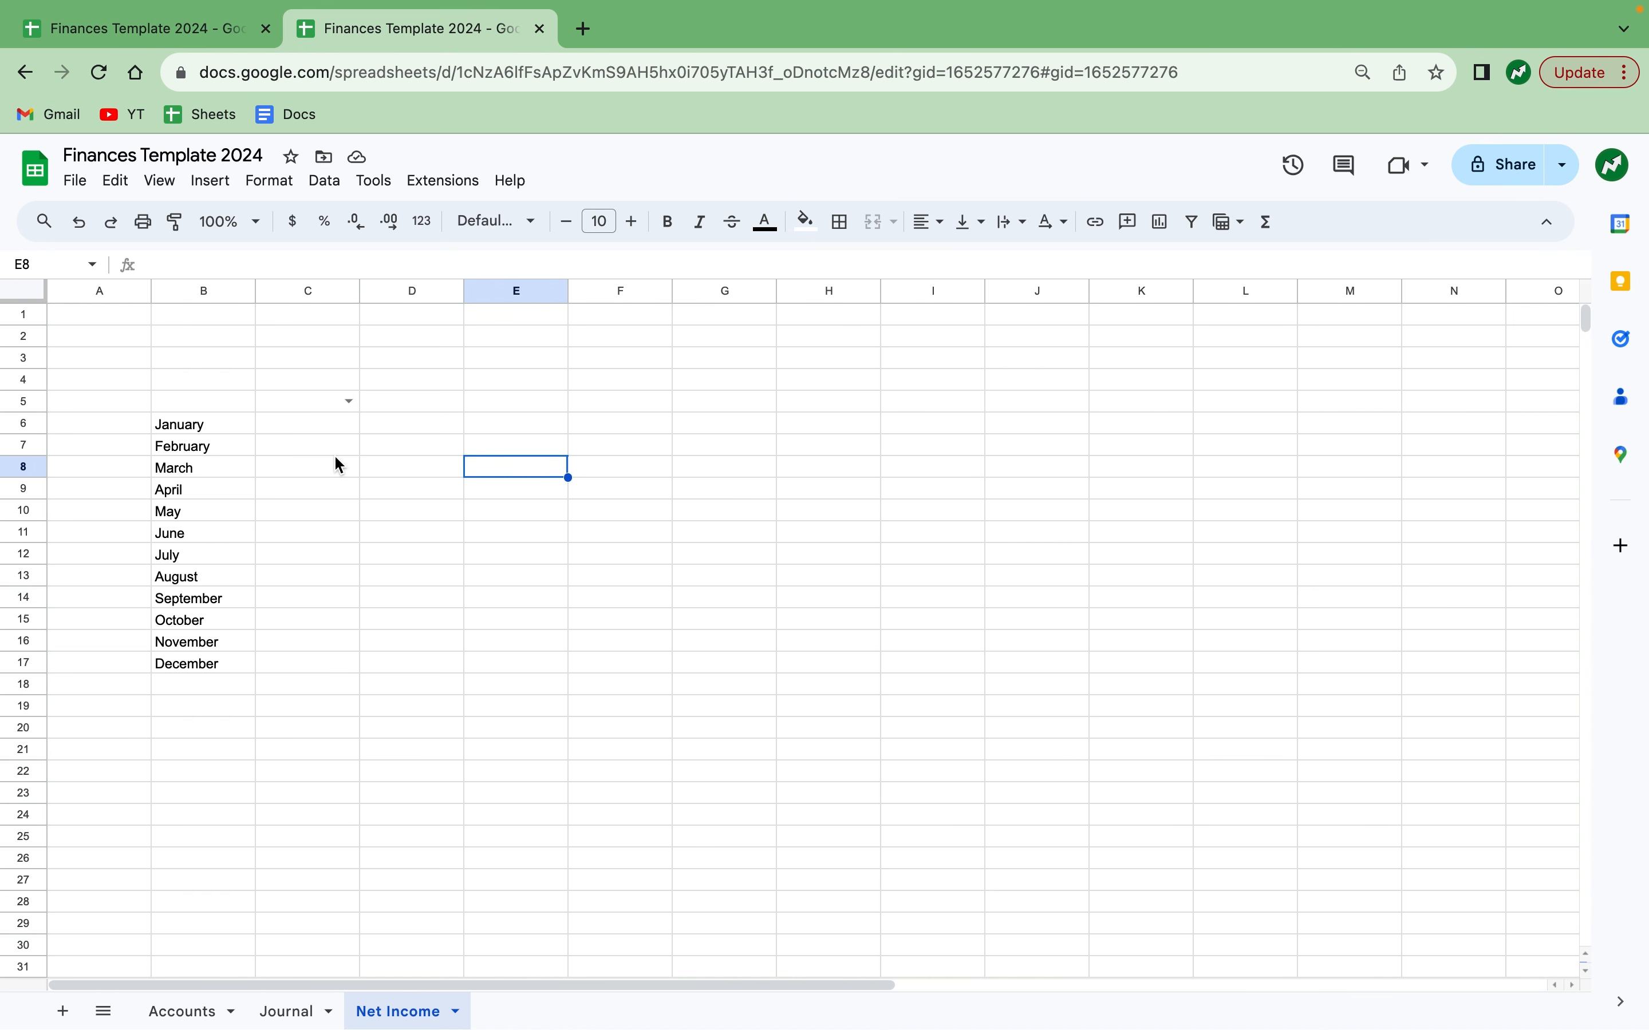
# Copy the C5 account dropdown into D5:G5.
pyautogui.click(311, 407)
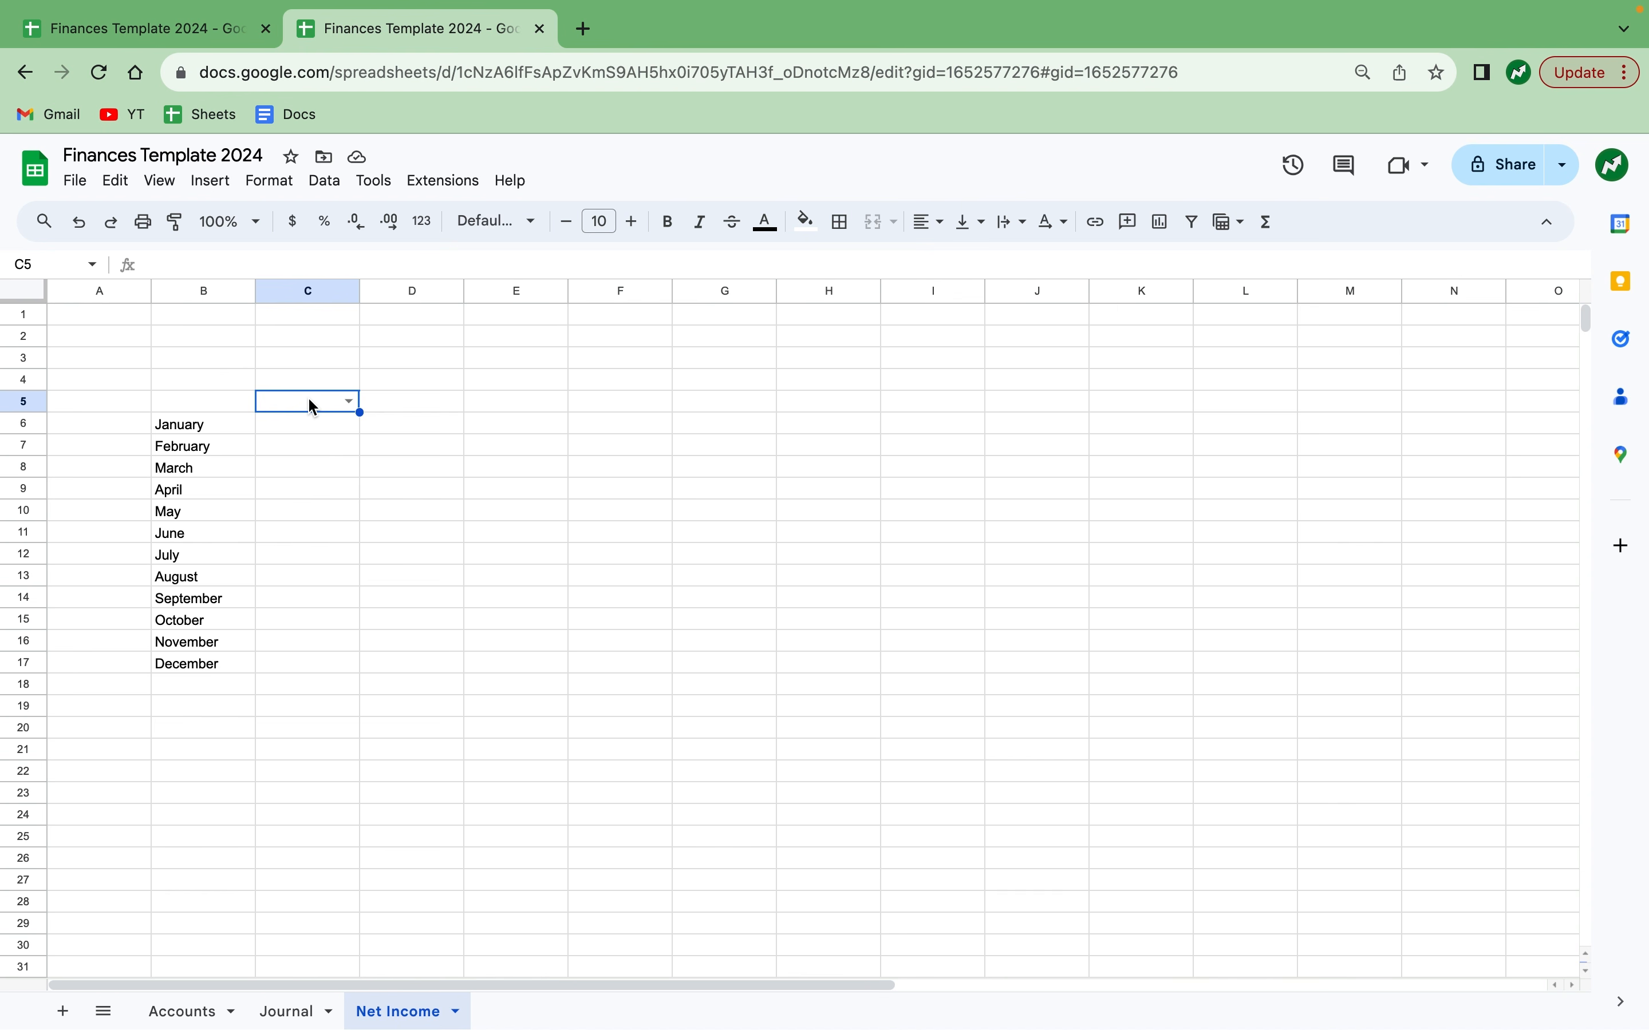
pyautogui.hotkey('ctrl', 'c')
pyautogui.moveTo(401, 407); pyautogui.dragTo(695, 401)
pyautogui.hotkey('ctrl', 'v')
pyautogui.moveTo(323, 405); pyautogui.dragTo(703, 409)
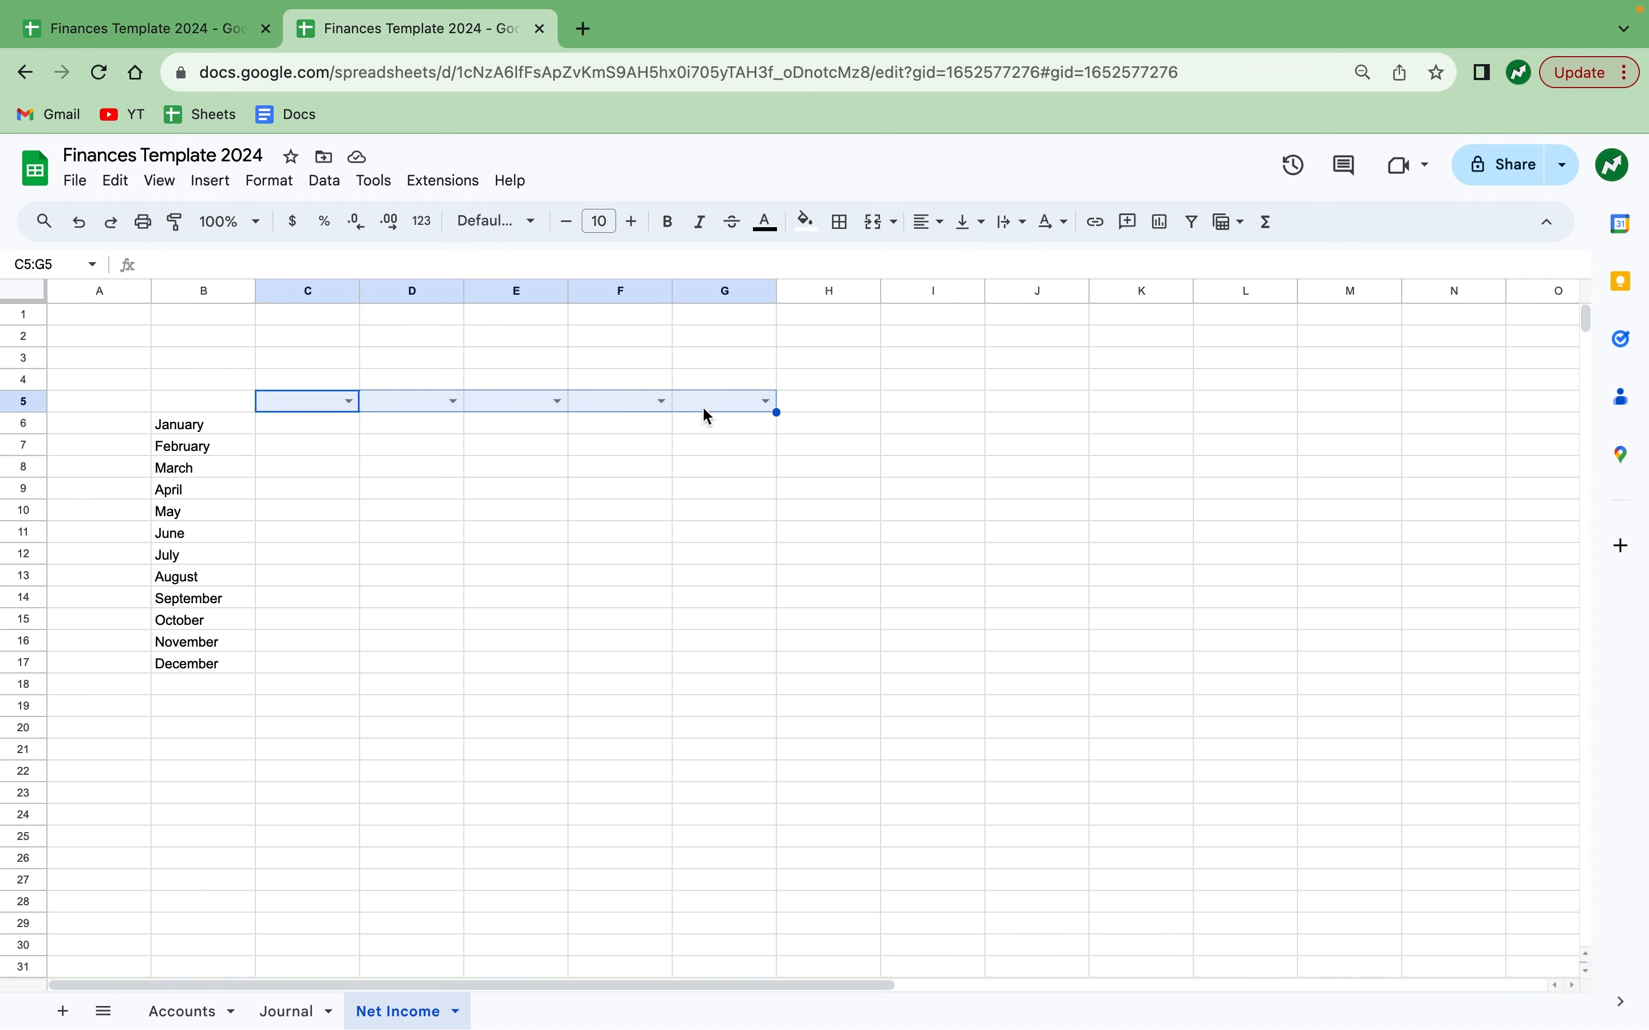
pyautogui.moveTo(903, 402); pyautogui.dragTo(1117, 409)
# Choose Gas Expense as the account header in C5.
pyautogui.click(308, 401)
pyautogui.write('Gas')
pyautogui.press('Tab')
# Choose Groceries Expense in D5 and Clothing Expense in E5.
pyautogui.write('Gro')
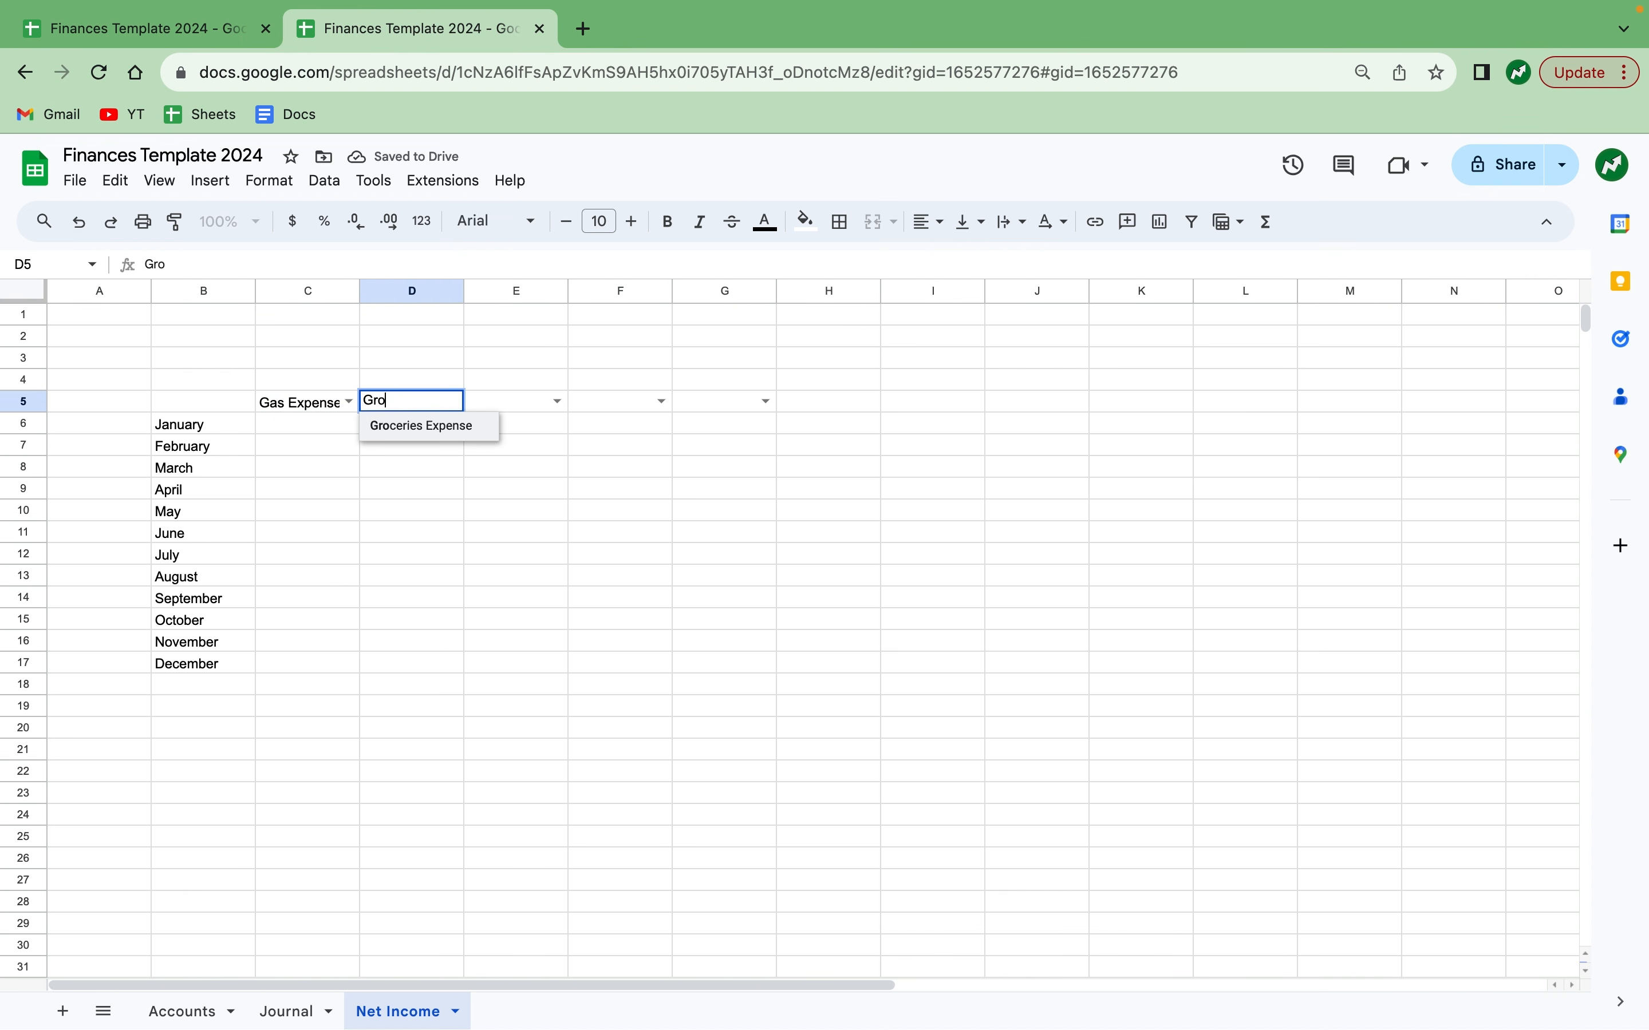
pyautogui.press('Return')
pyautogui.press('Up')
pyautogui.press('Right')
pyautogui.write('Cl')
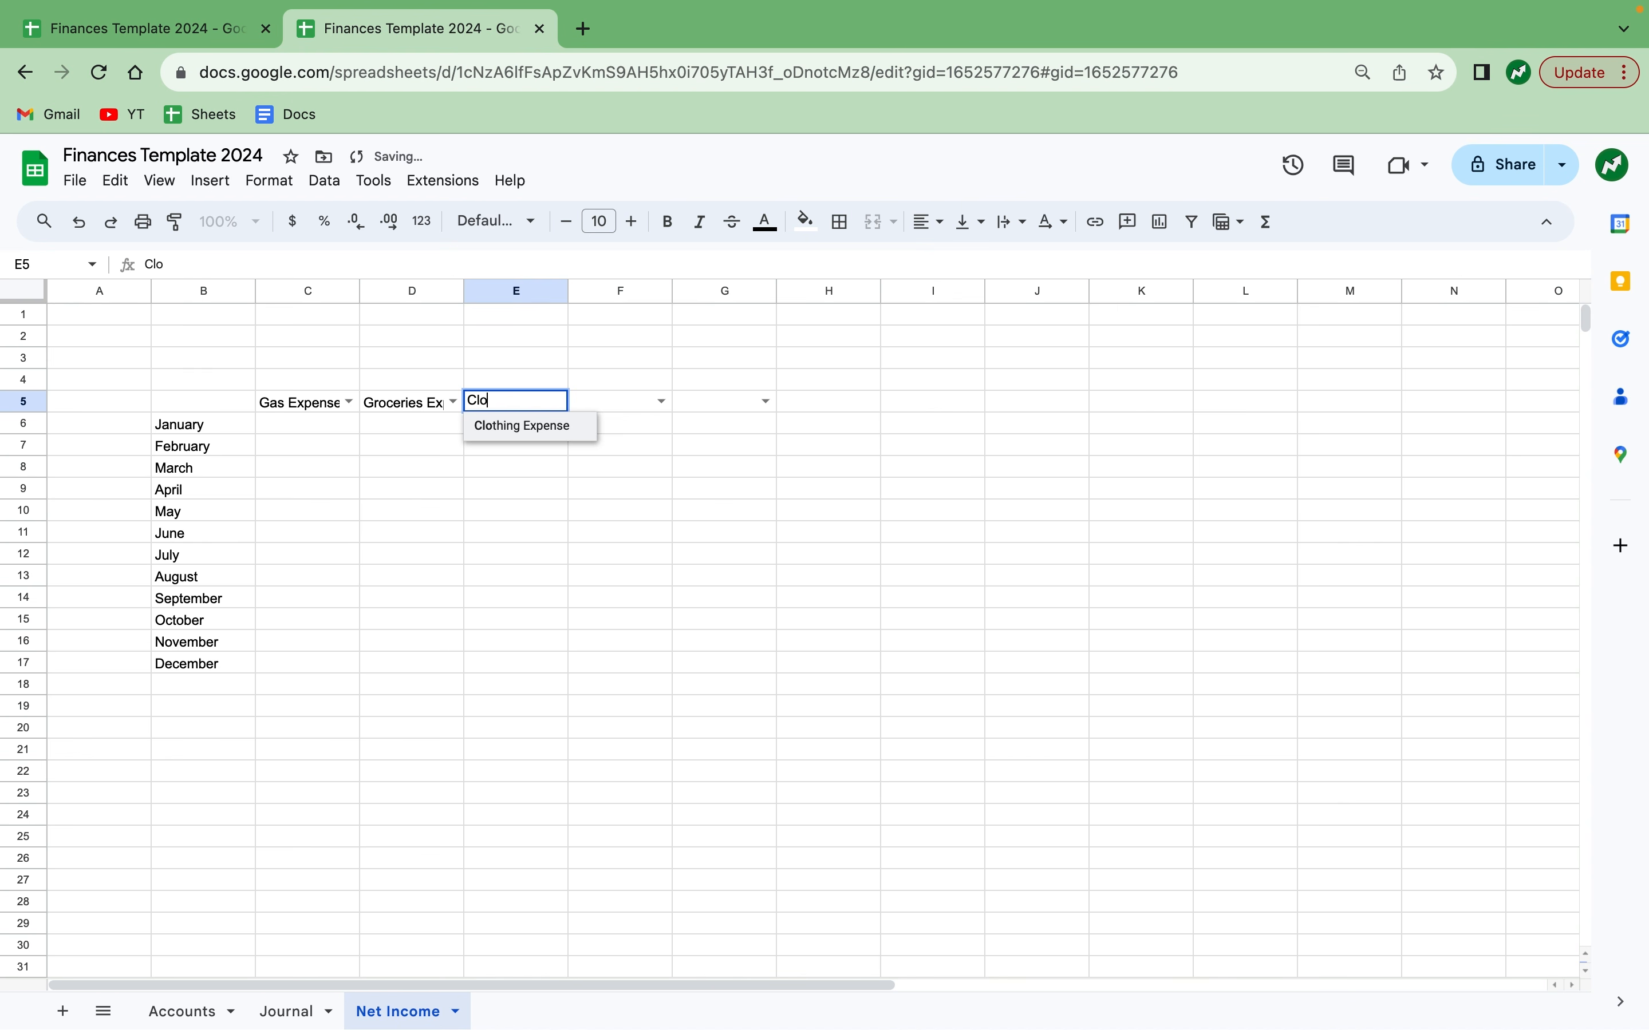
pyautogui.press('Return')
# Choose Utilities Expense in F5 and Other Expense in G5.
pyautogui.press('Right')
pyautogui.press('Up')
pyautogui.write('Uti')
pyautogui.press('Return')
pyautogui.press('Right')
pyautogui.press('Up')
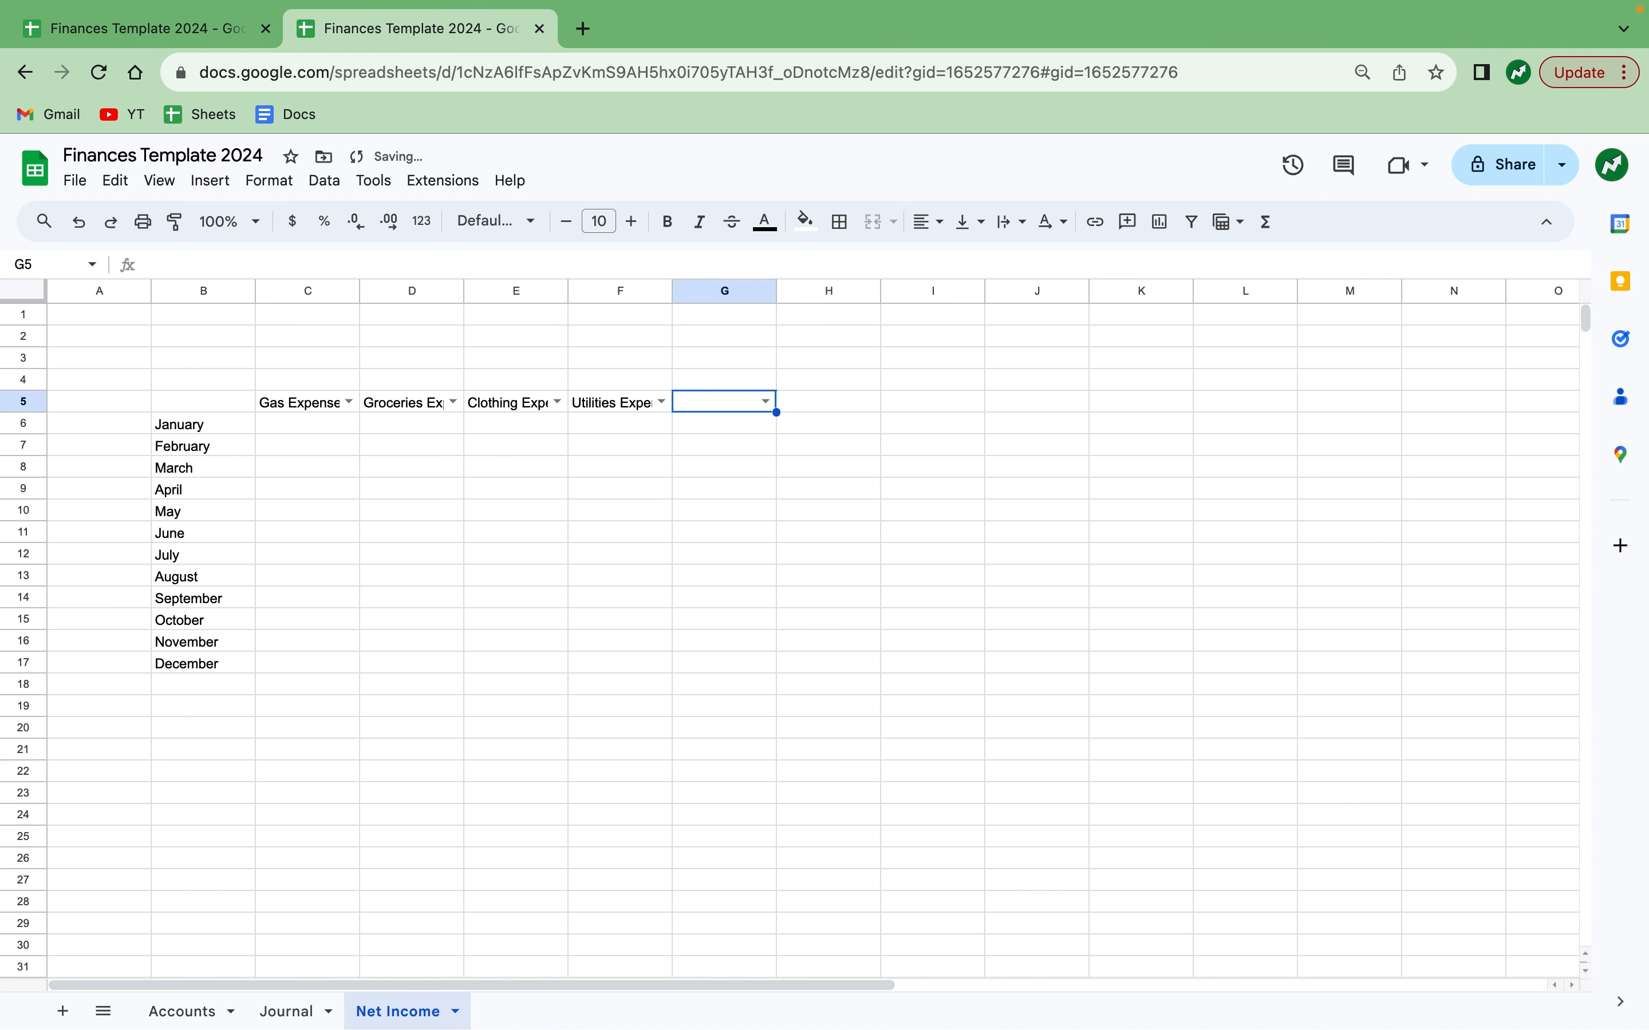
pyautogui.write('Other')
pyautogui.press('Down')
pyautogui.press('Return')
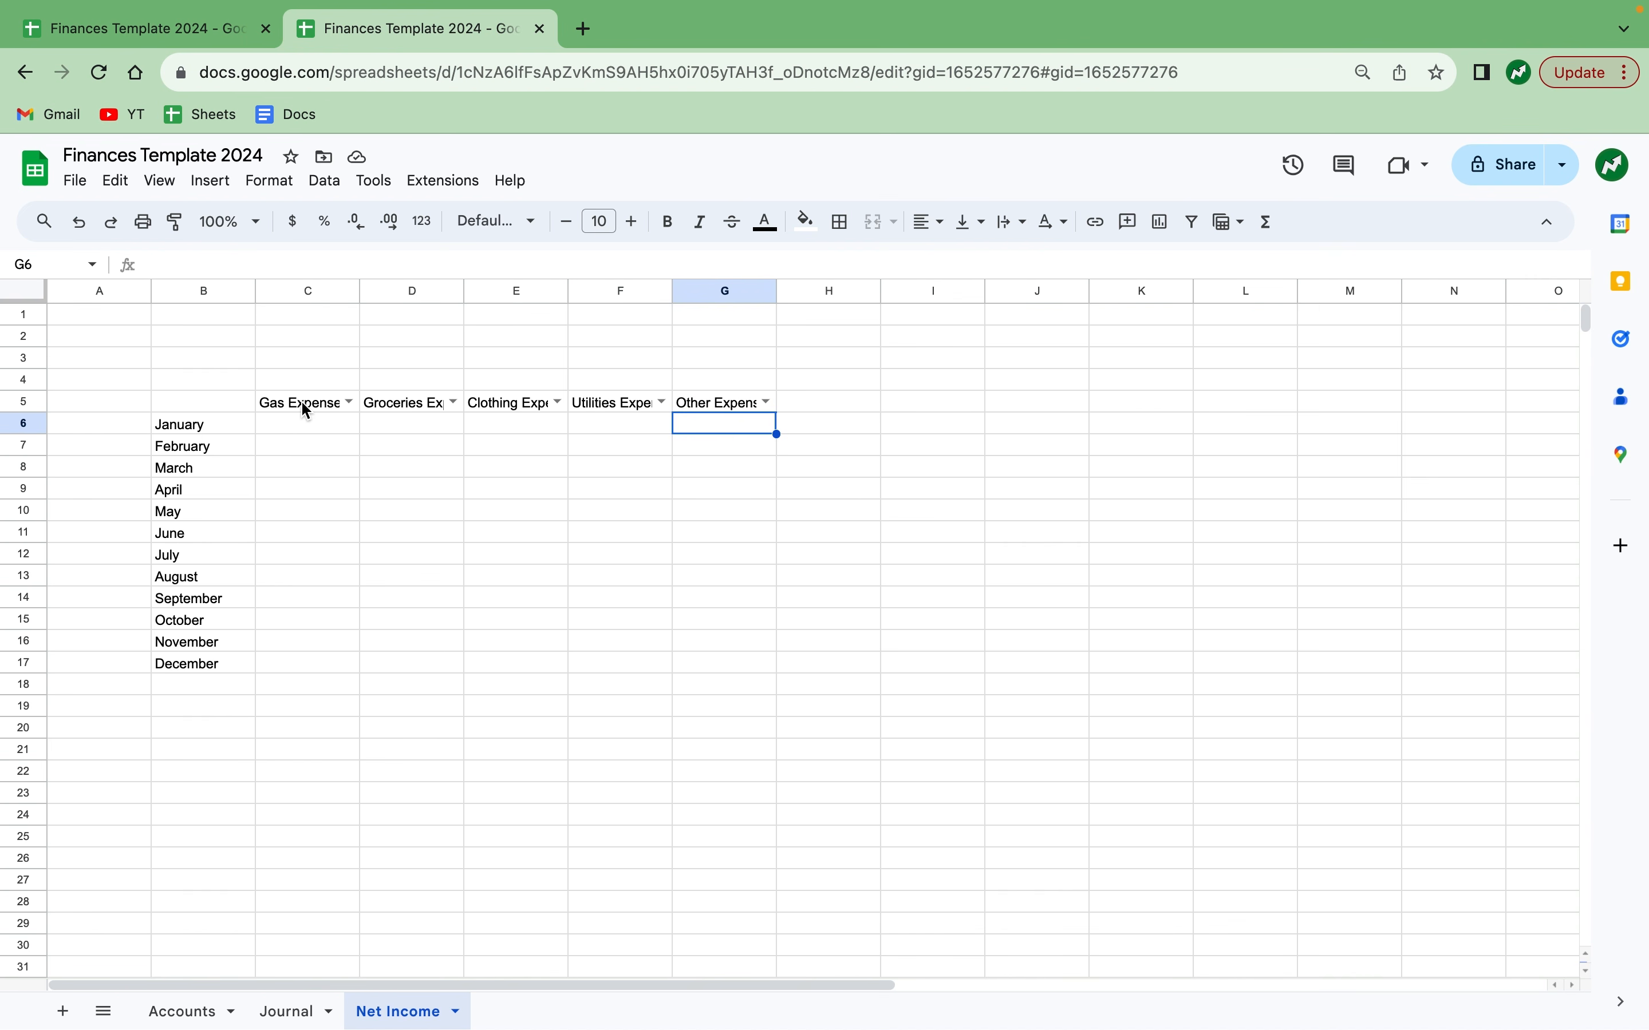
# Merge C3:C5 into one Gas Expense header cell and align it vertically to the middle.
pyautogui.moveTo(305, 411); pyautogui.dragTo(300, 373)
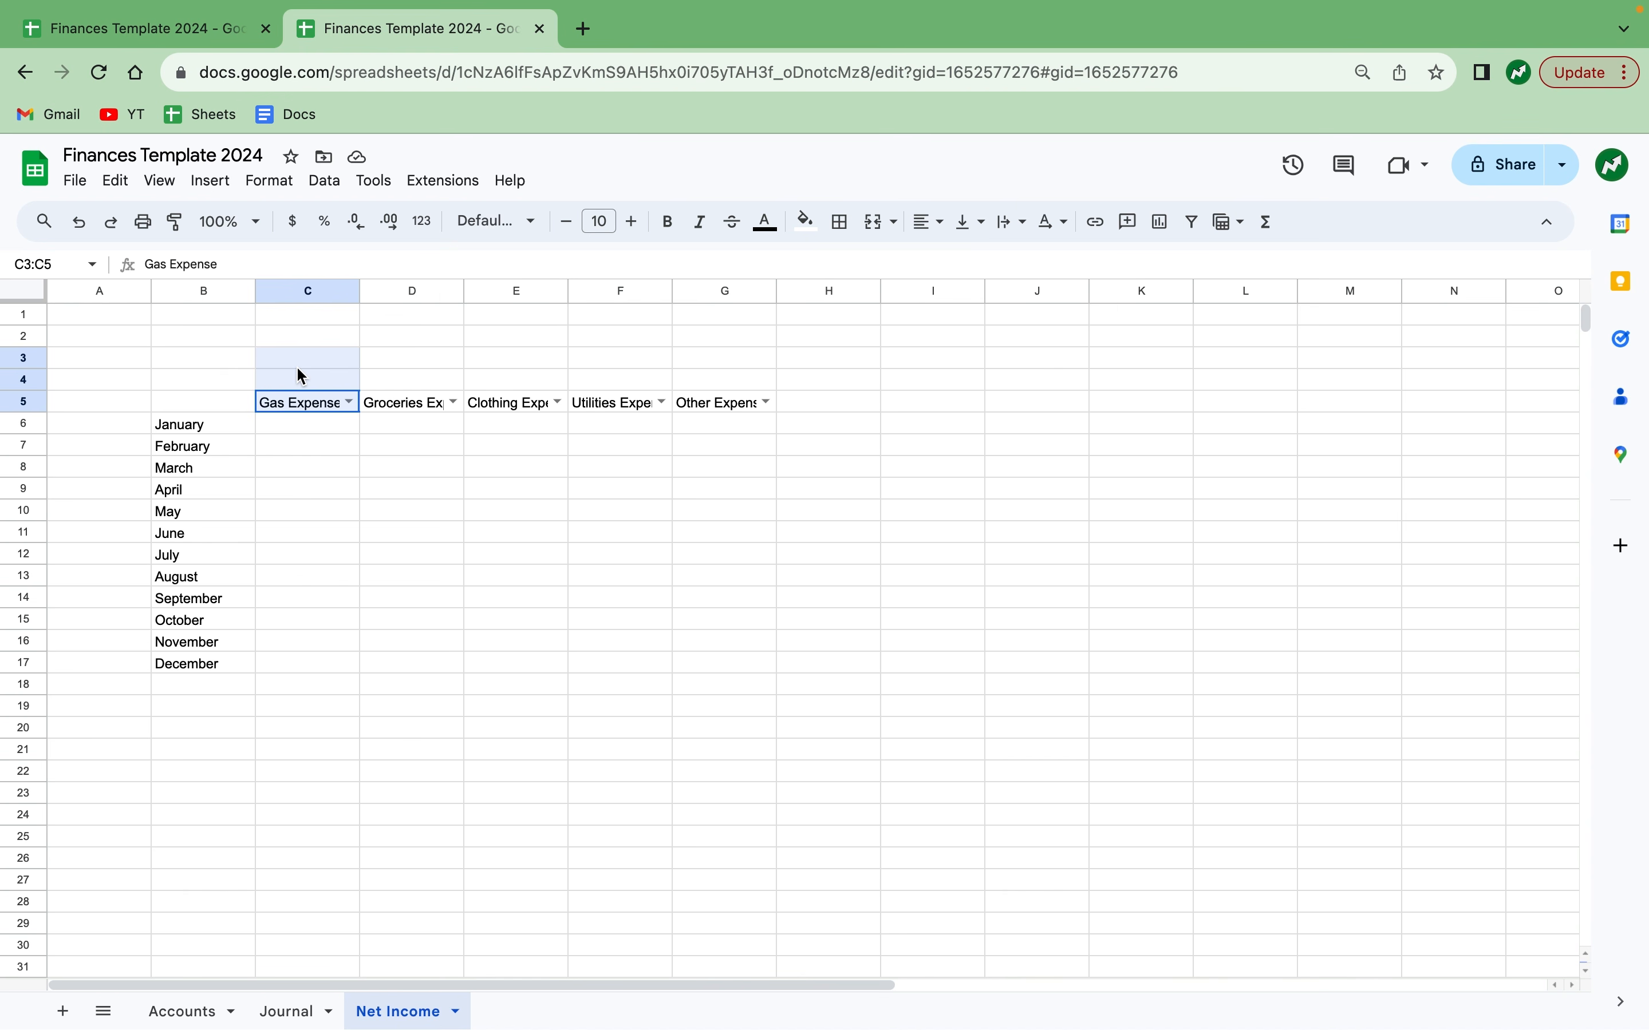
pyautogui.click(874, 223)
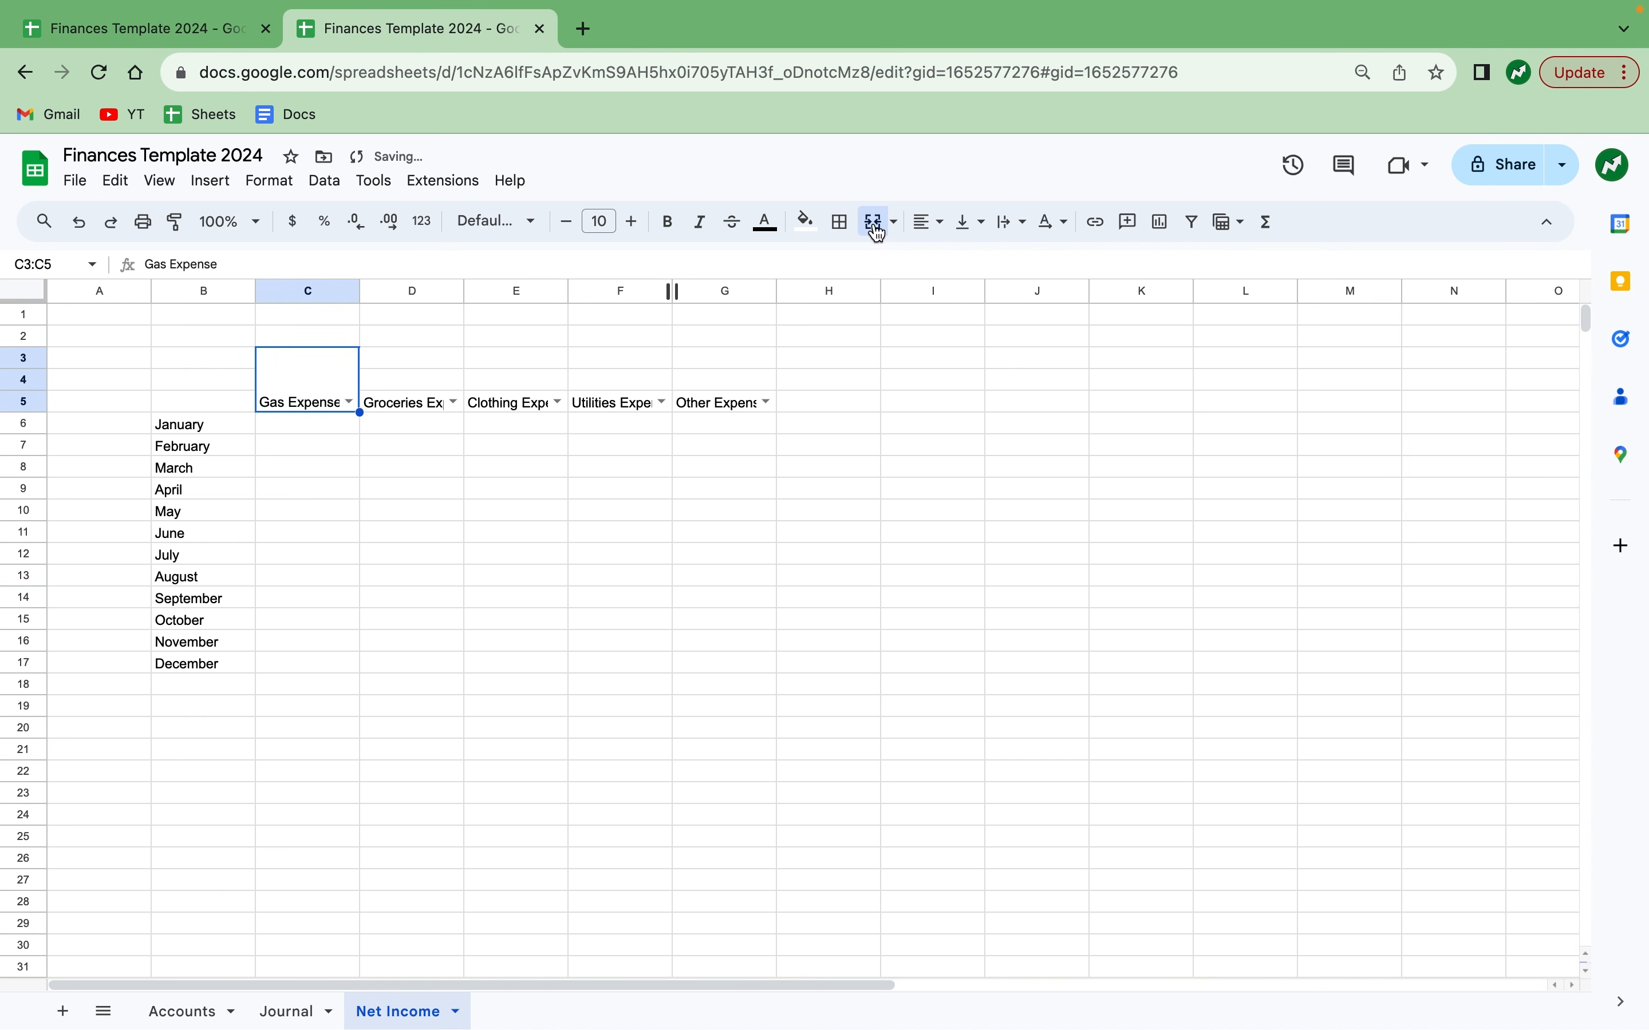
pyautogui.click(982, 229)
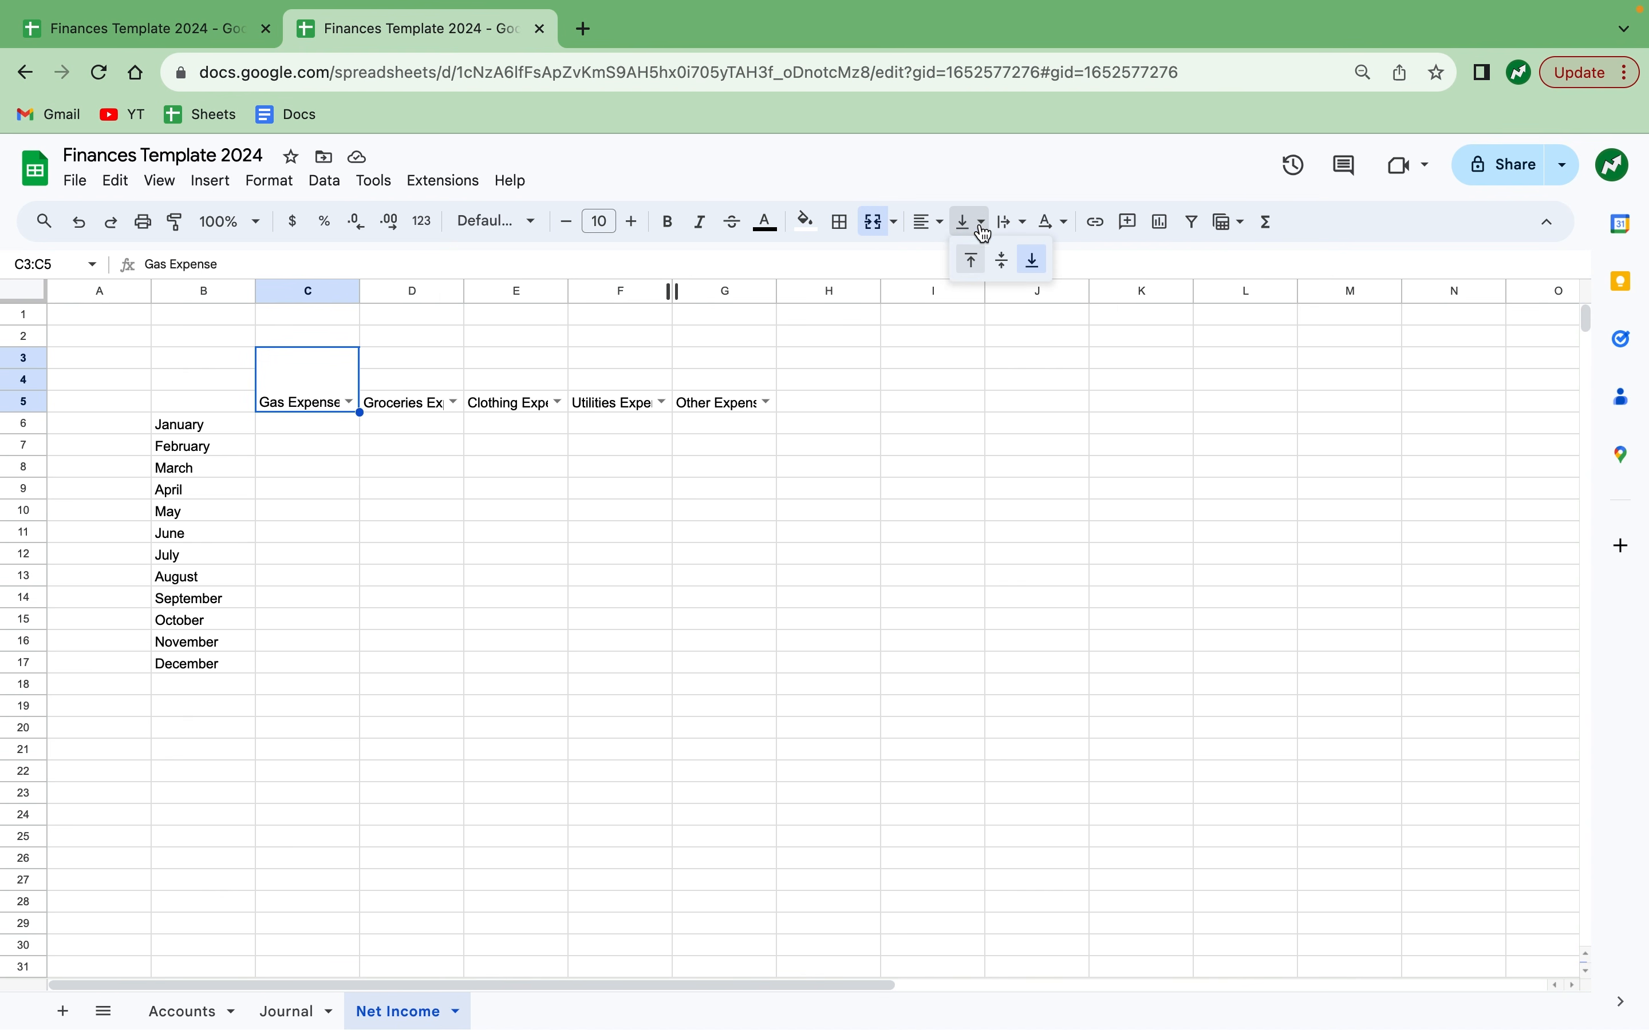
pyautogui.click(1008, 273)
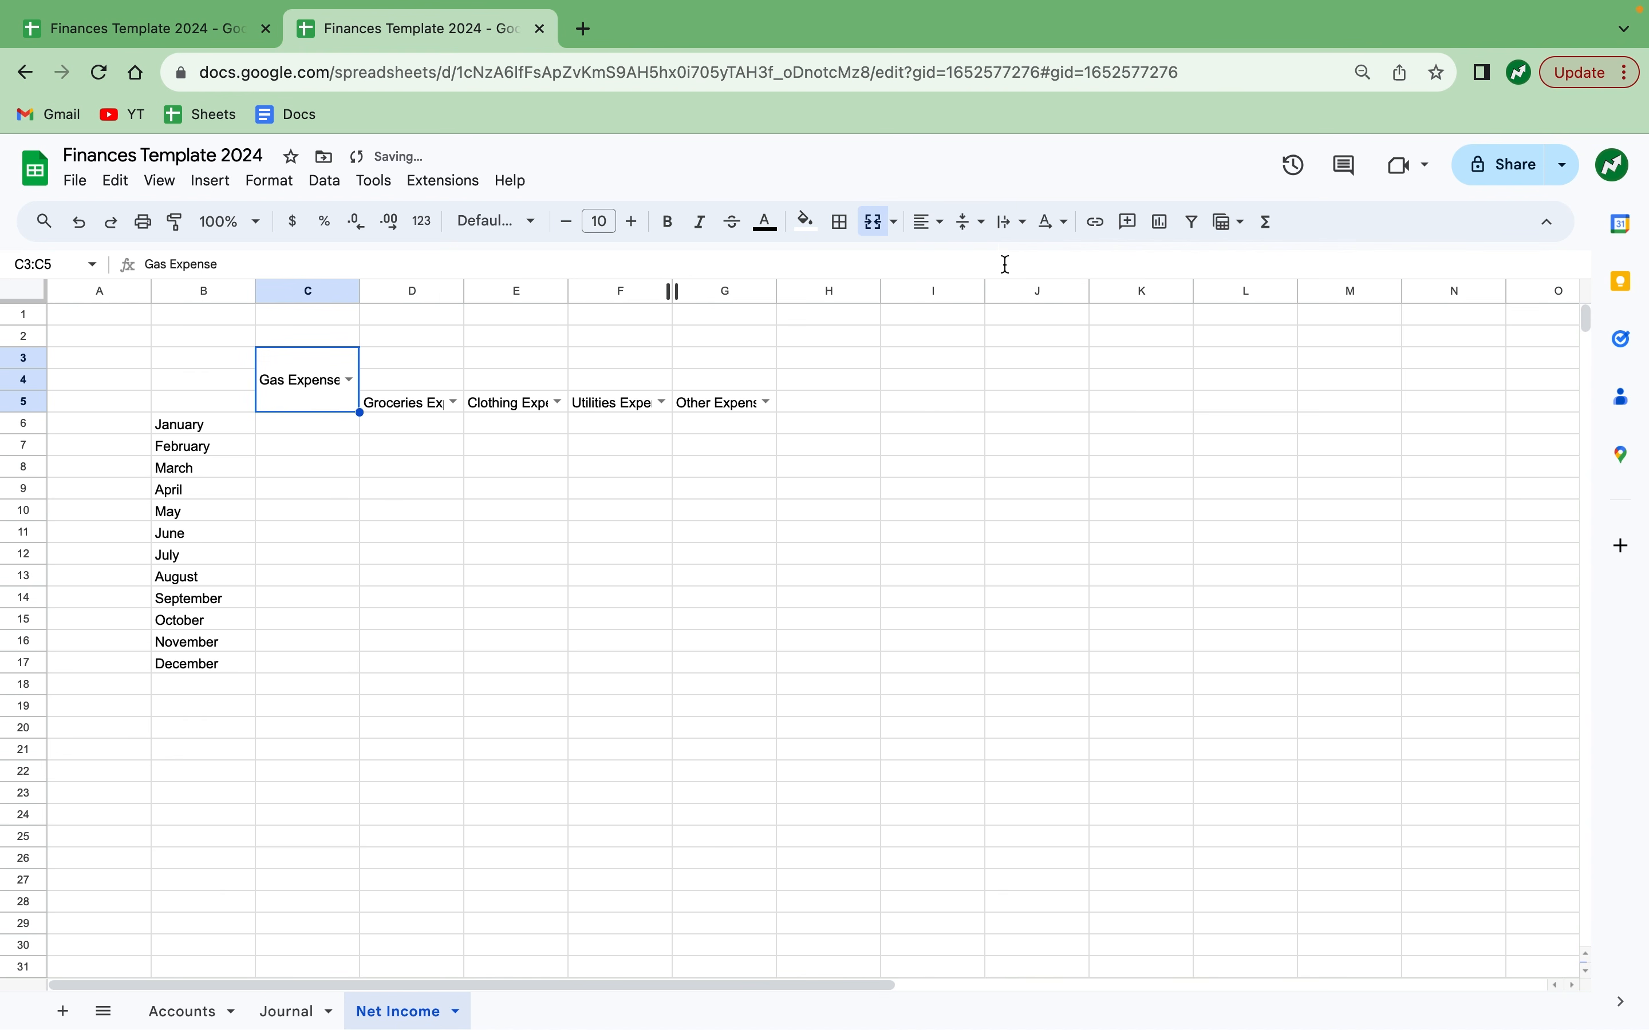
# Turn on text wrapping for the merged Gas Expense header.
pyautogui.click(1028, 233)
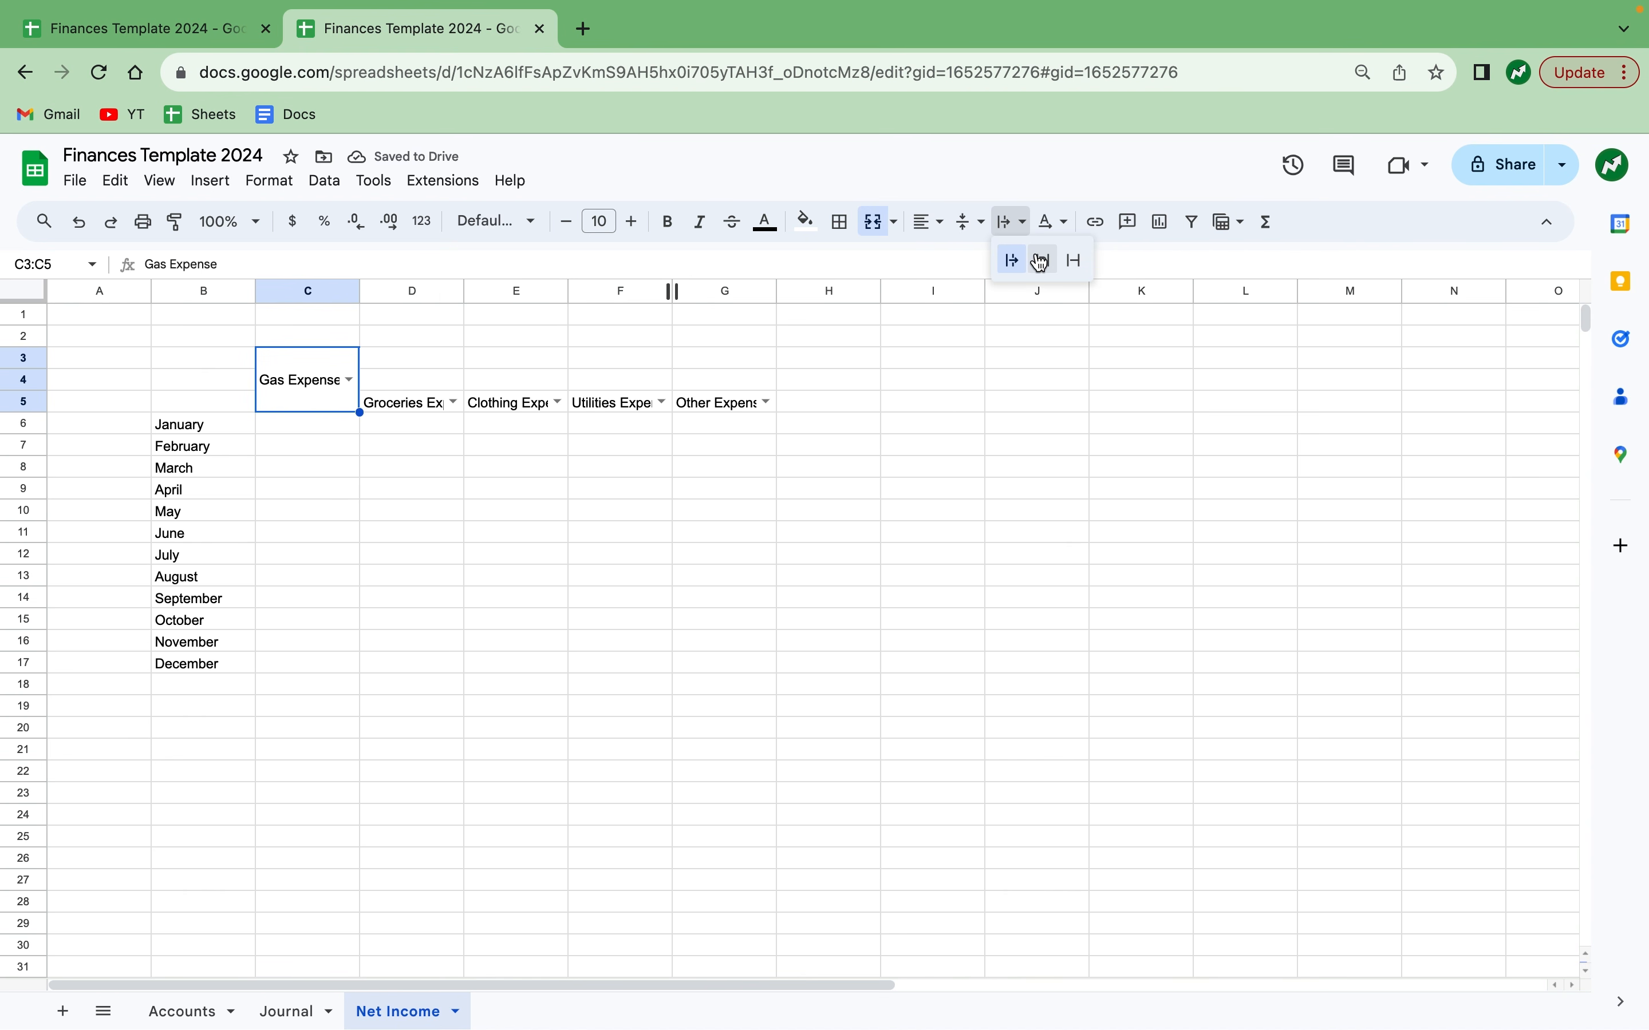
pyautogui.click(1042, 264)
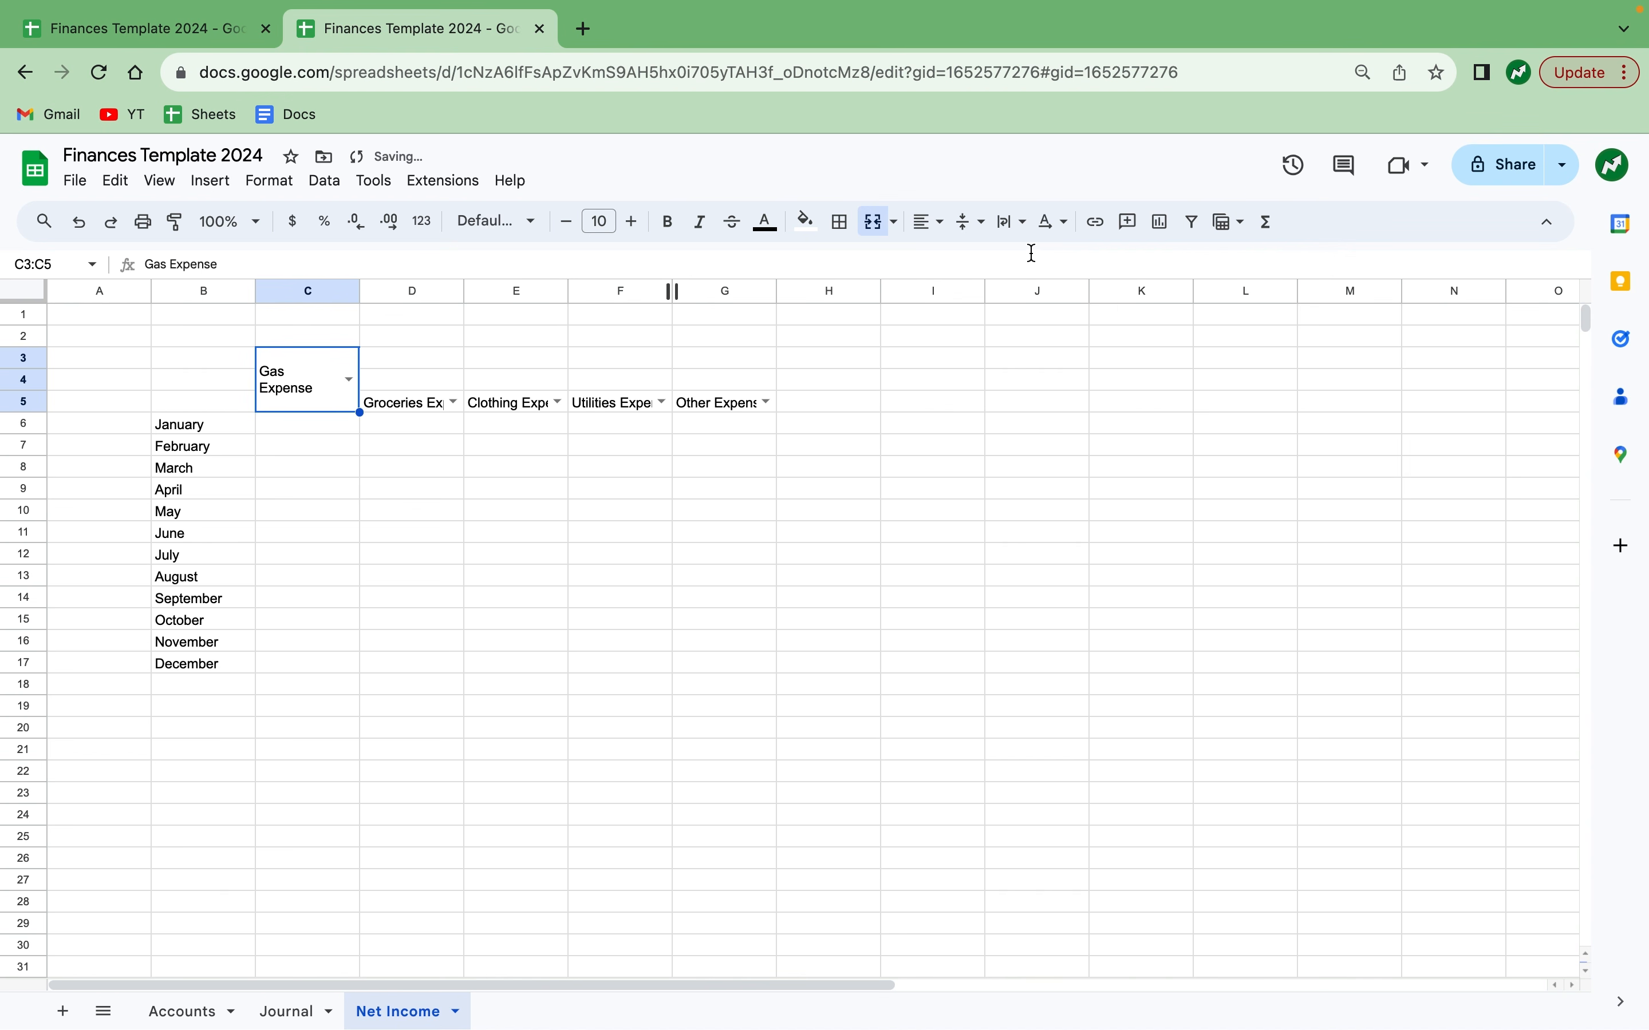
pyautogui.click(412, 444)
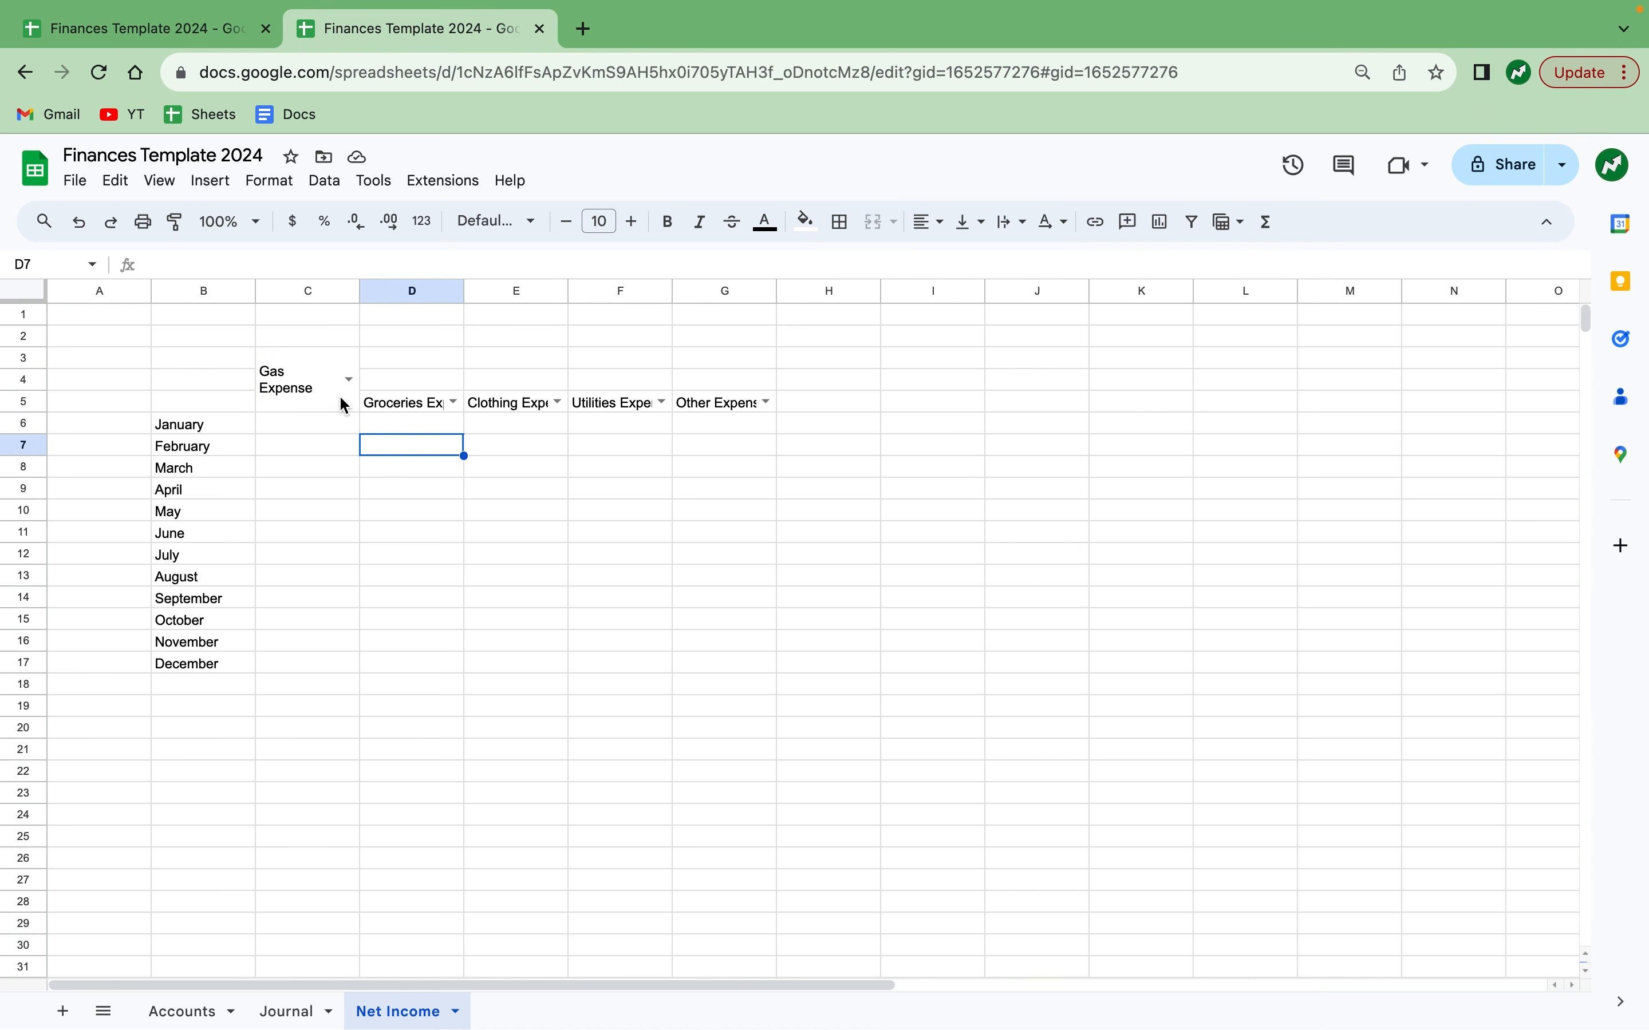
# Autofill the merged Gas Expense header from column C across to column G.
pyautogui.click(318, 393)
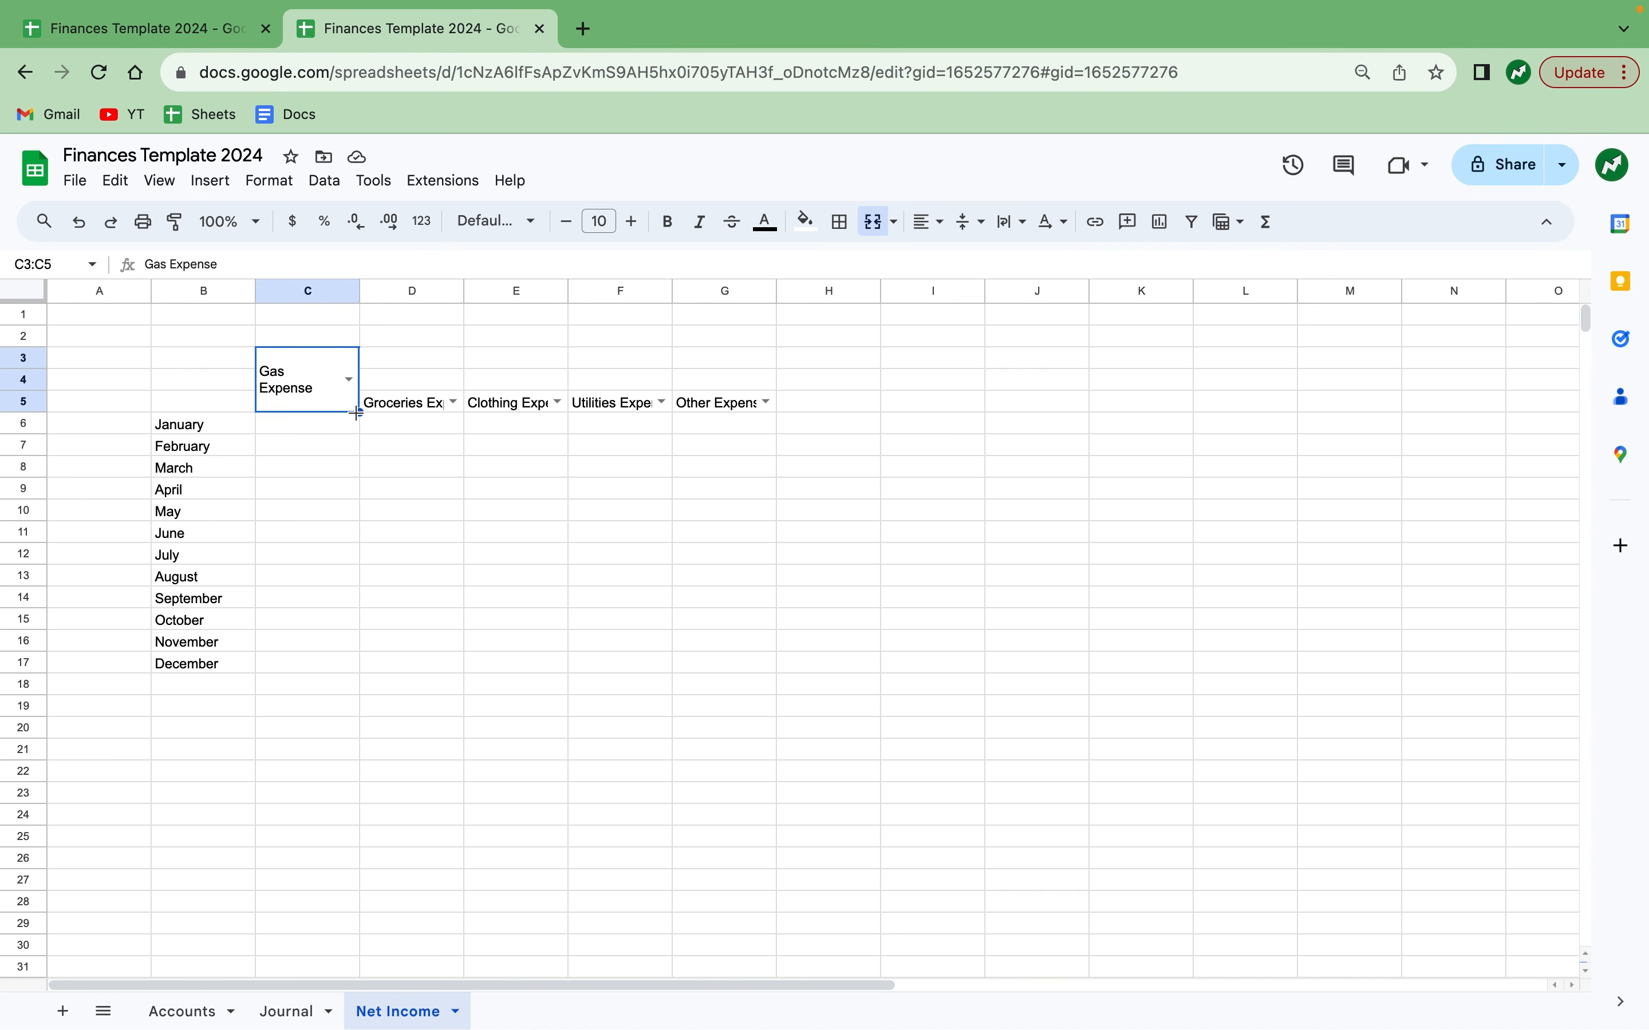
pyautogui.moveTo(357, 412); pyautogui.dragTo(688, 413)
pyautogui.click(470, 504)
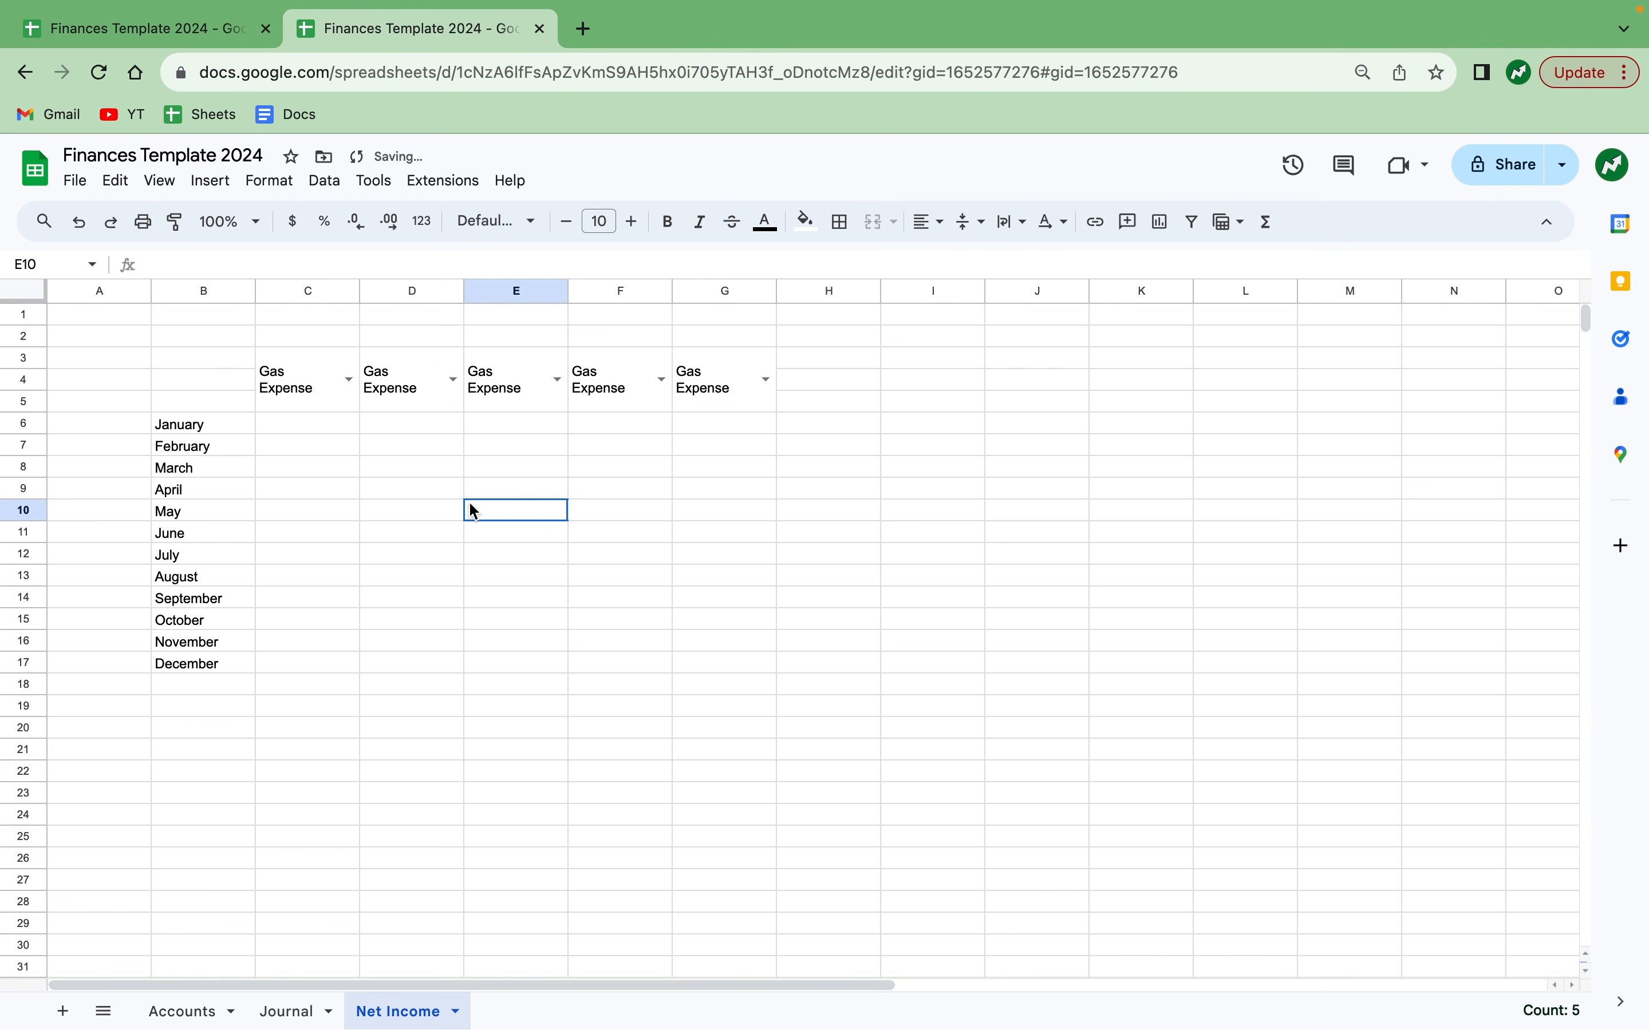
# Change the merged headers in columns D to G to Groceries Expense, Clothing Expense, Utilities Expense and Other Expense.
pyautogui.click(451, 382)
pyautogui.click(456, 541)
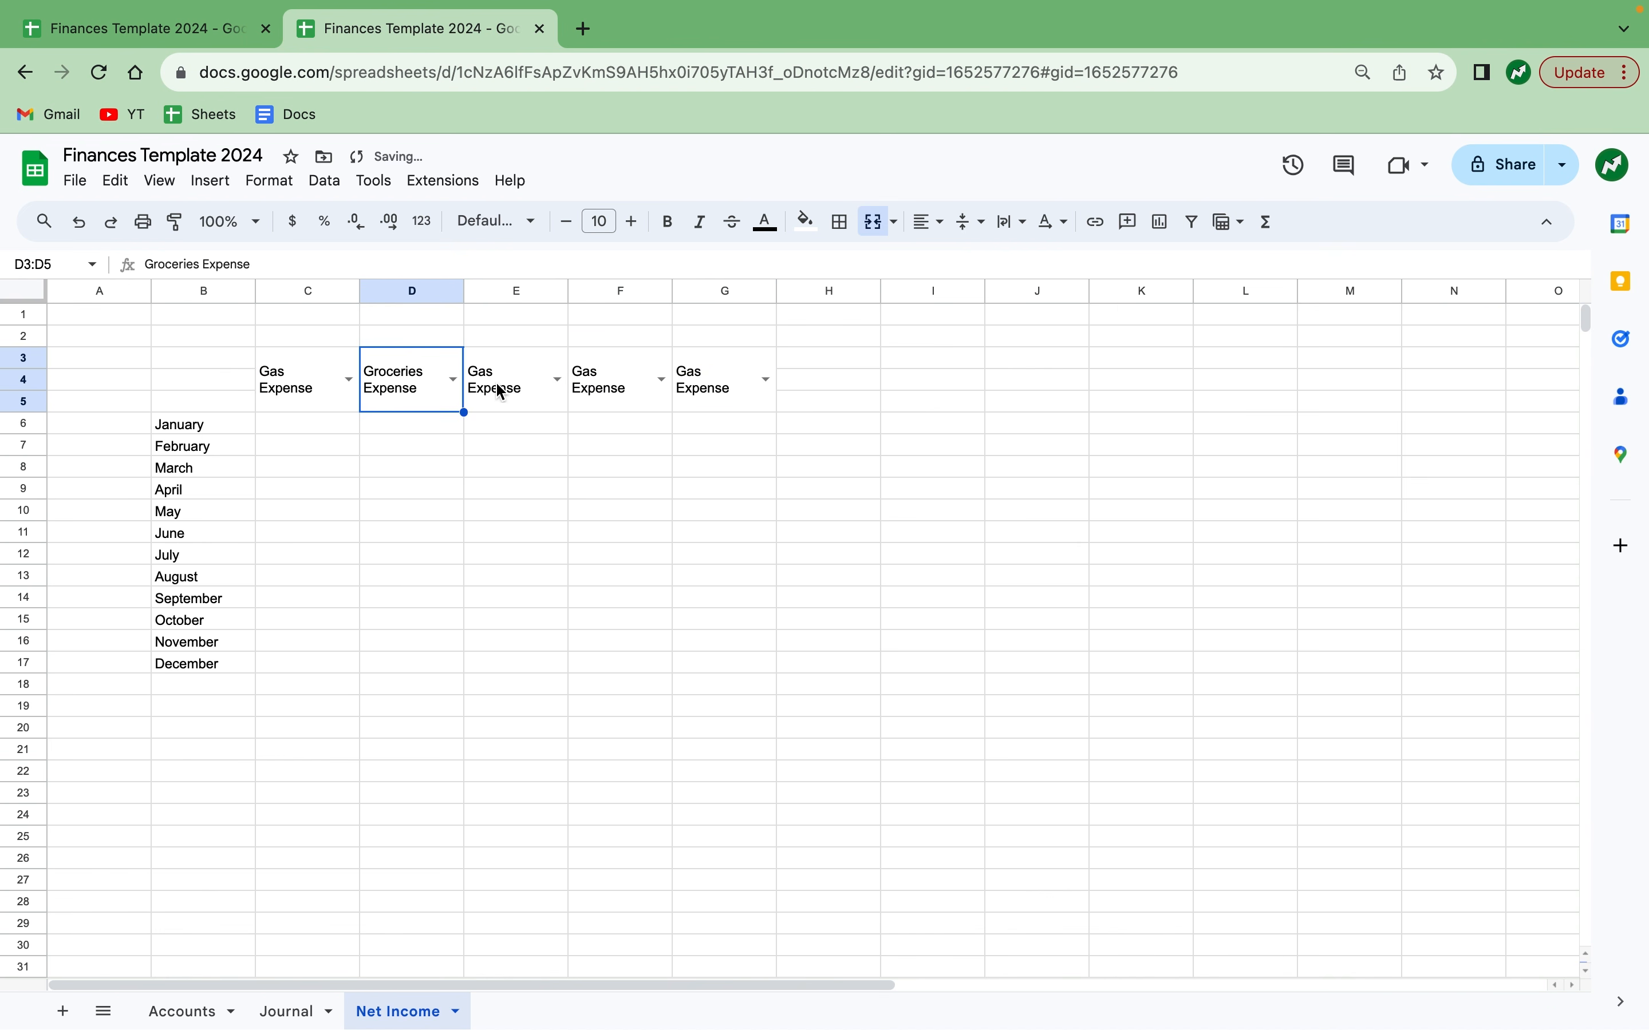
pyautogui.click(514, 378)
pyautogui.write('Clothing Expense')
pyautogui.press('Tab')
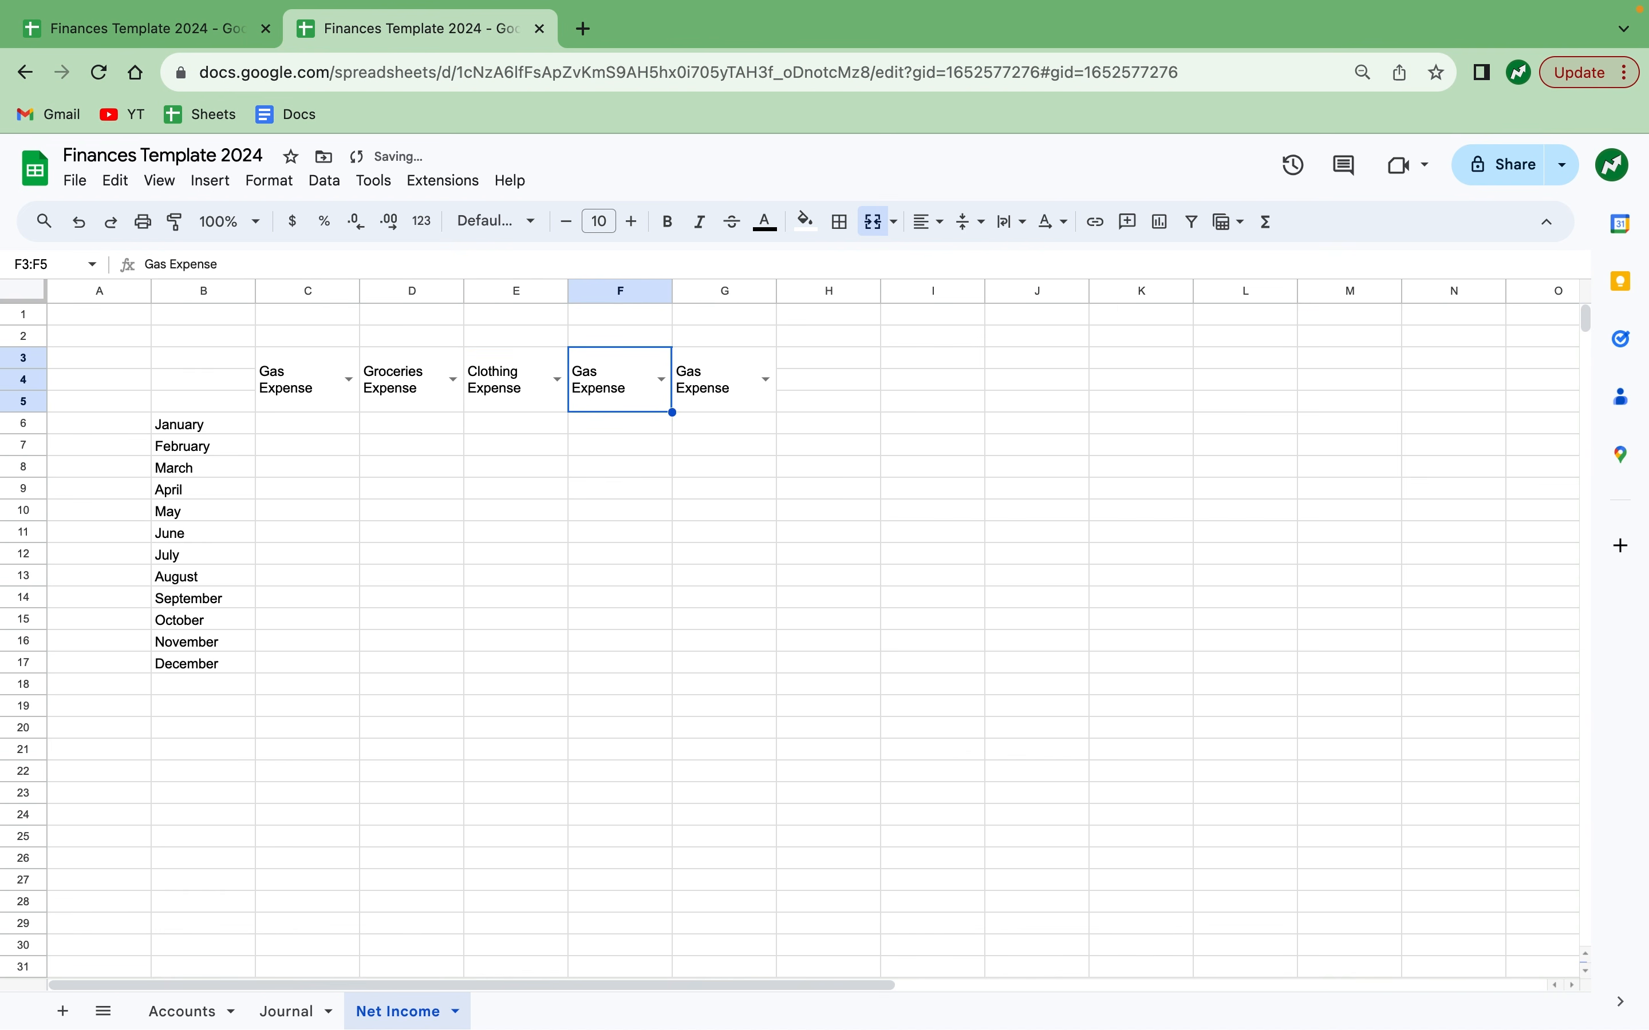
pyautogui.write('Utilities Expense')
pyautogui.press('Return')
pyautogui.press('Tab')
pyautogui.write('Oth')
pyautogui.press('Down')
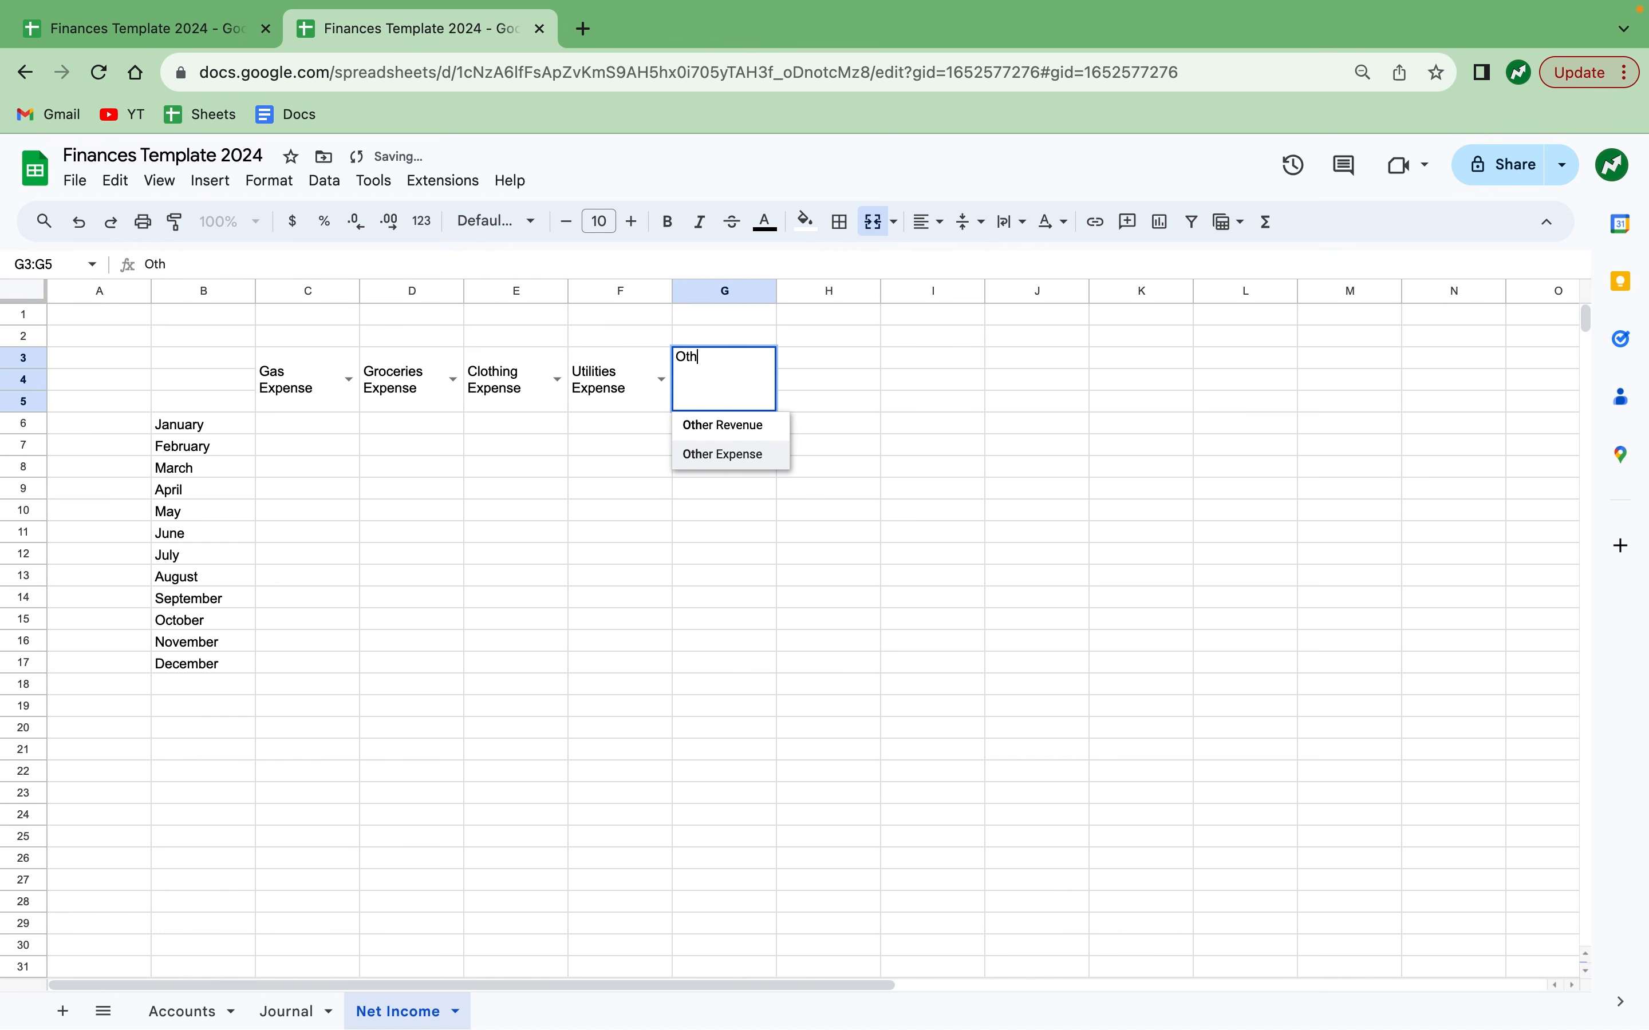
pyautogui.press('Return')
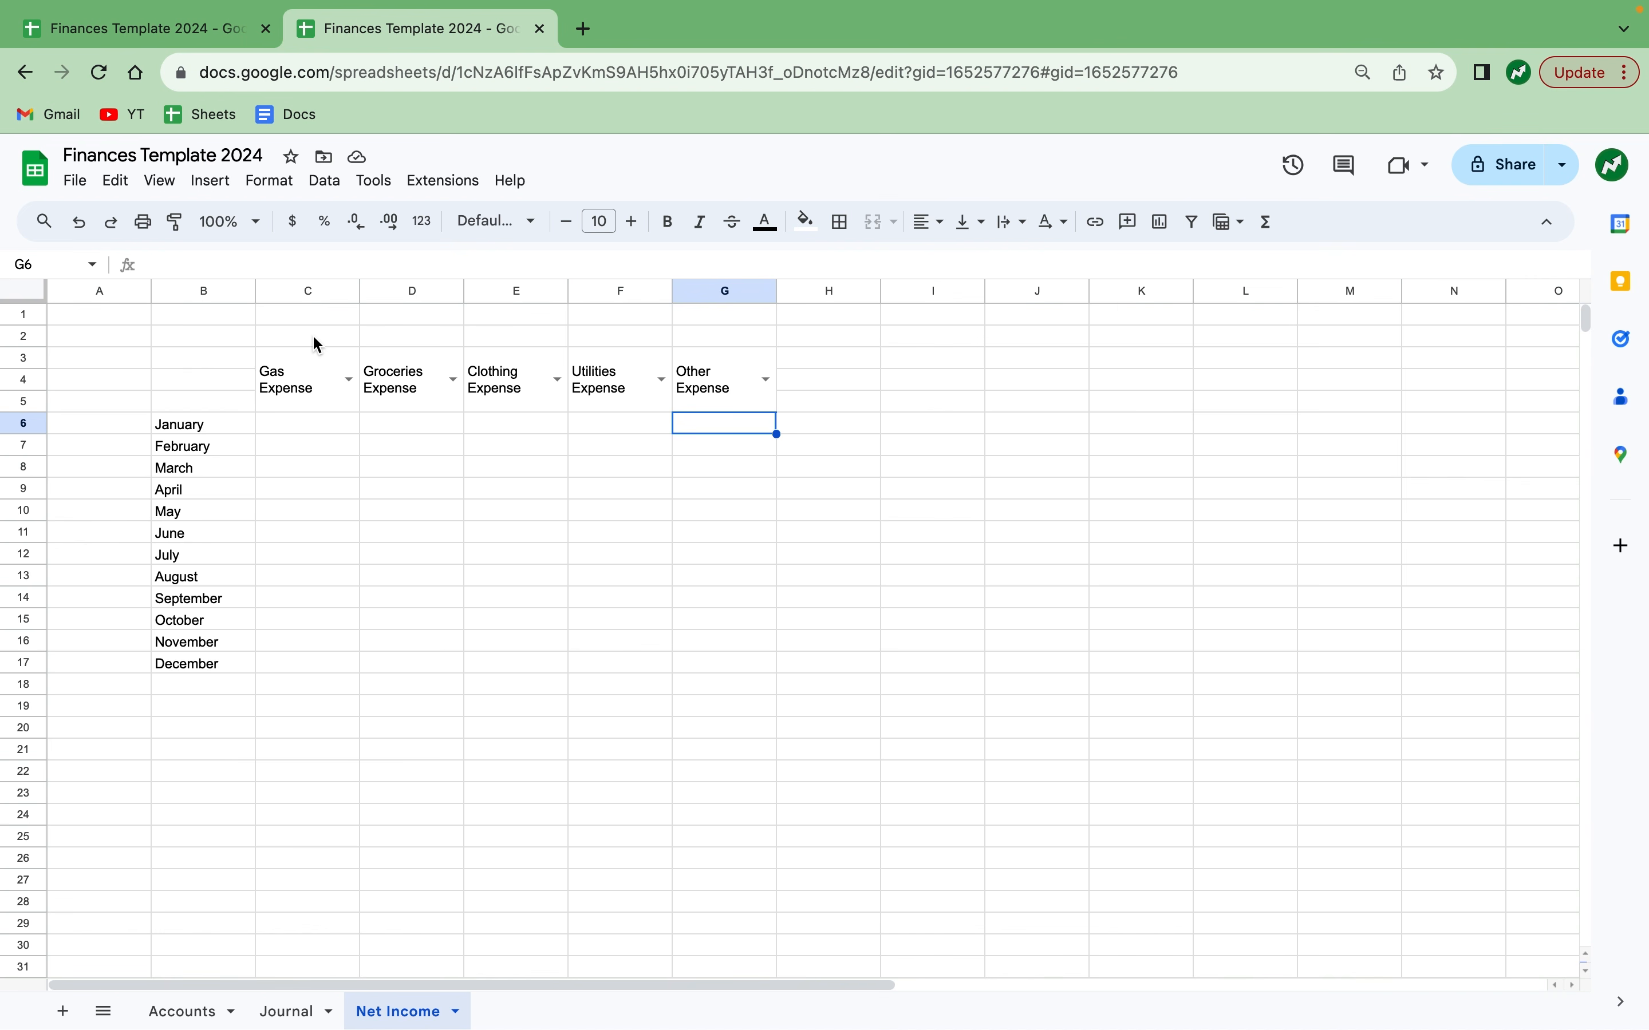
# Merge C2:G2 above the expense headers, enter Expenses in the merged cell and center it horizontally.
pyautogui.moveTo(314, 337); pyautogui.dragTo(695, 340)
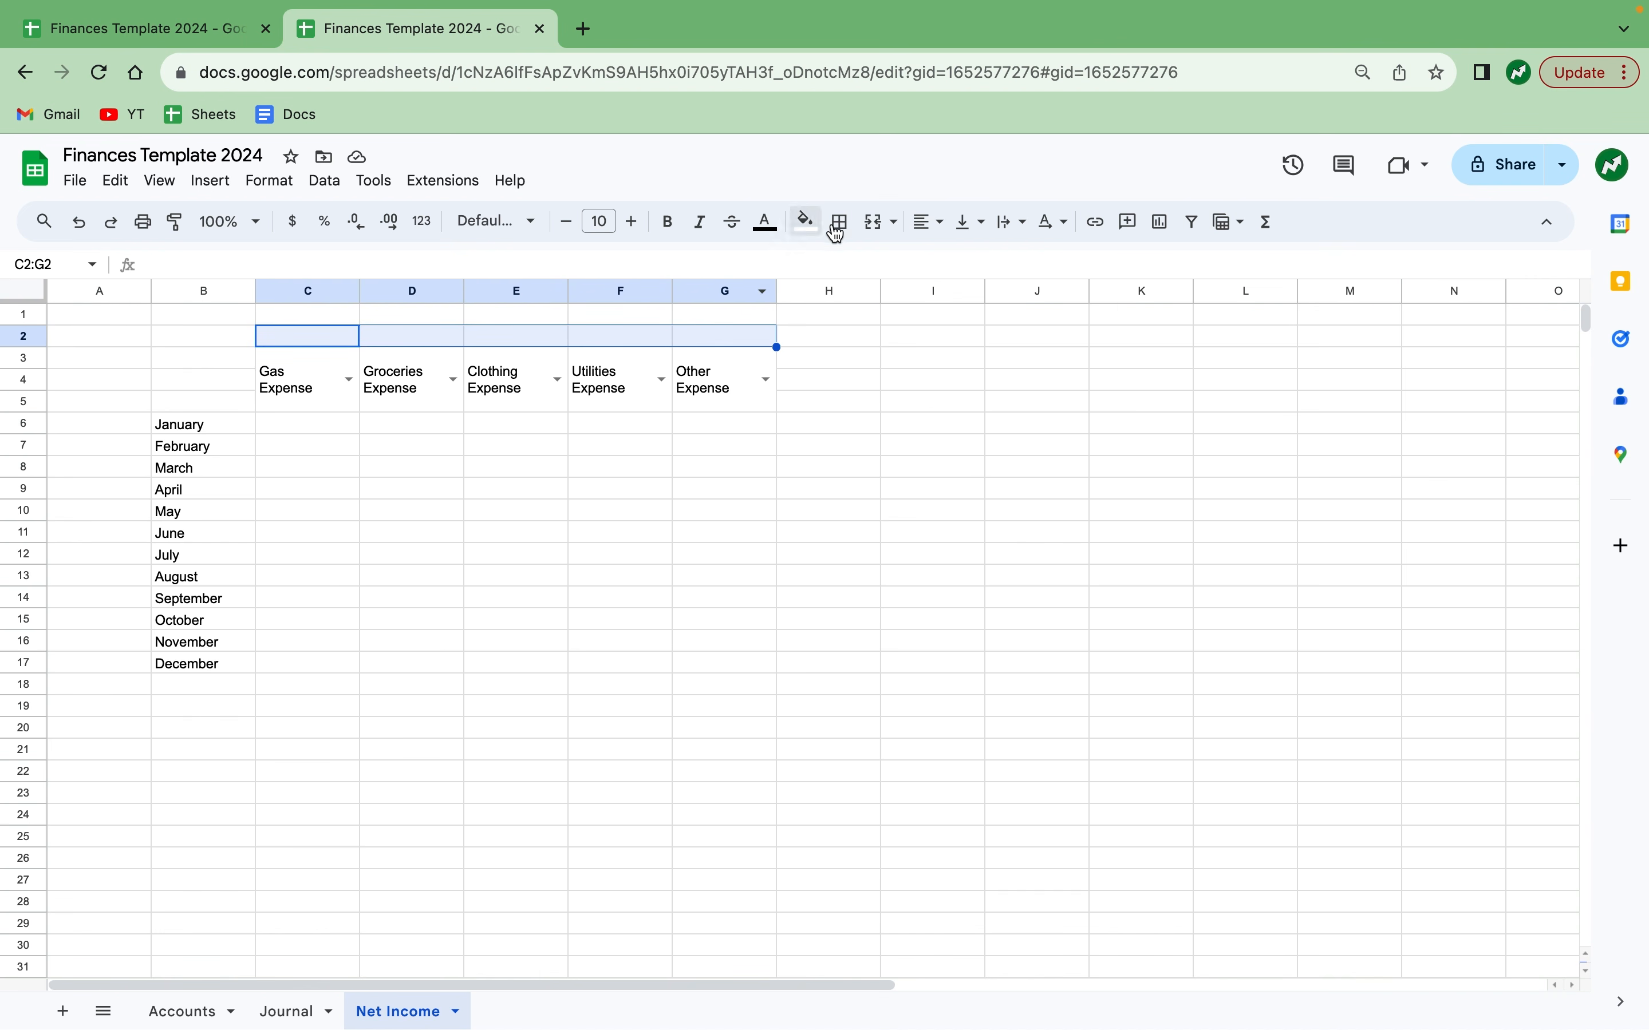
pyautogui.click(871, 229)
pyautogui.write('Expenses')
pyautogui.click(893, 479)
pyautogui.click(629, 336)
pyautogui.click(933, 222)
pyautogui.click(967, 261)
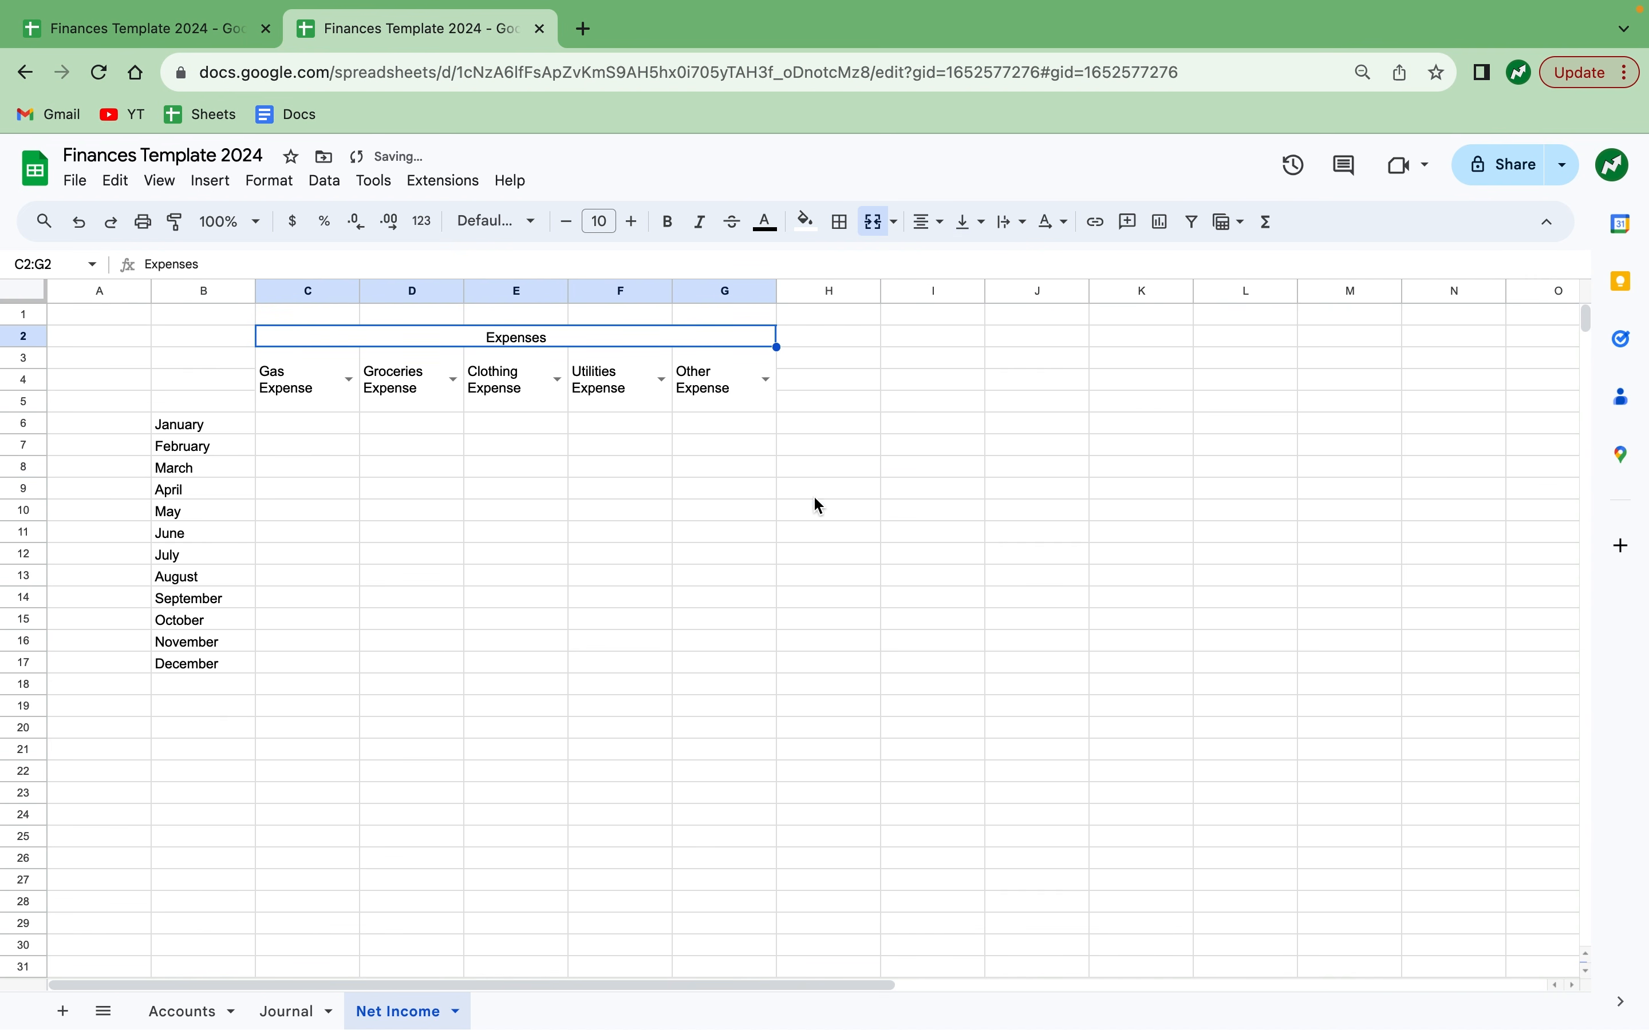
pyautogui.click(830, 510)
# Set the font of the entire Net Income sheet to Montserrat.
pyautogui.click(35, 299)
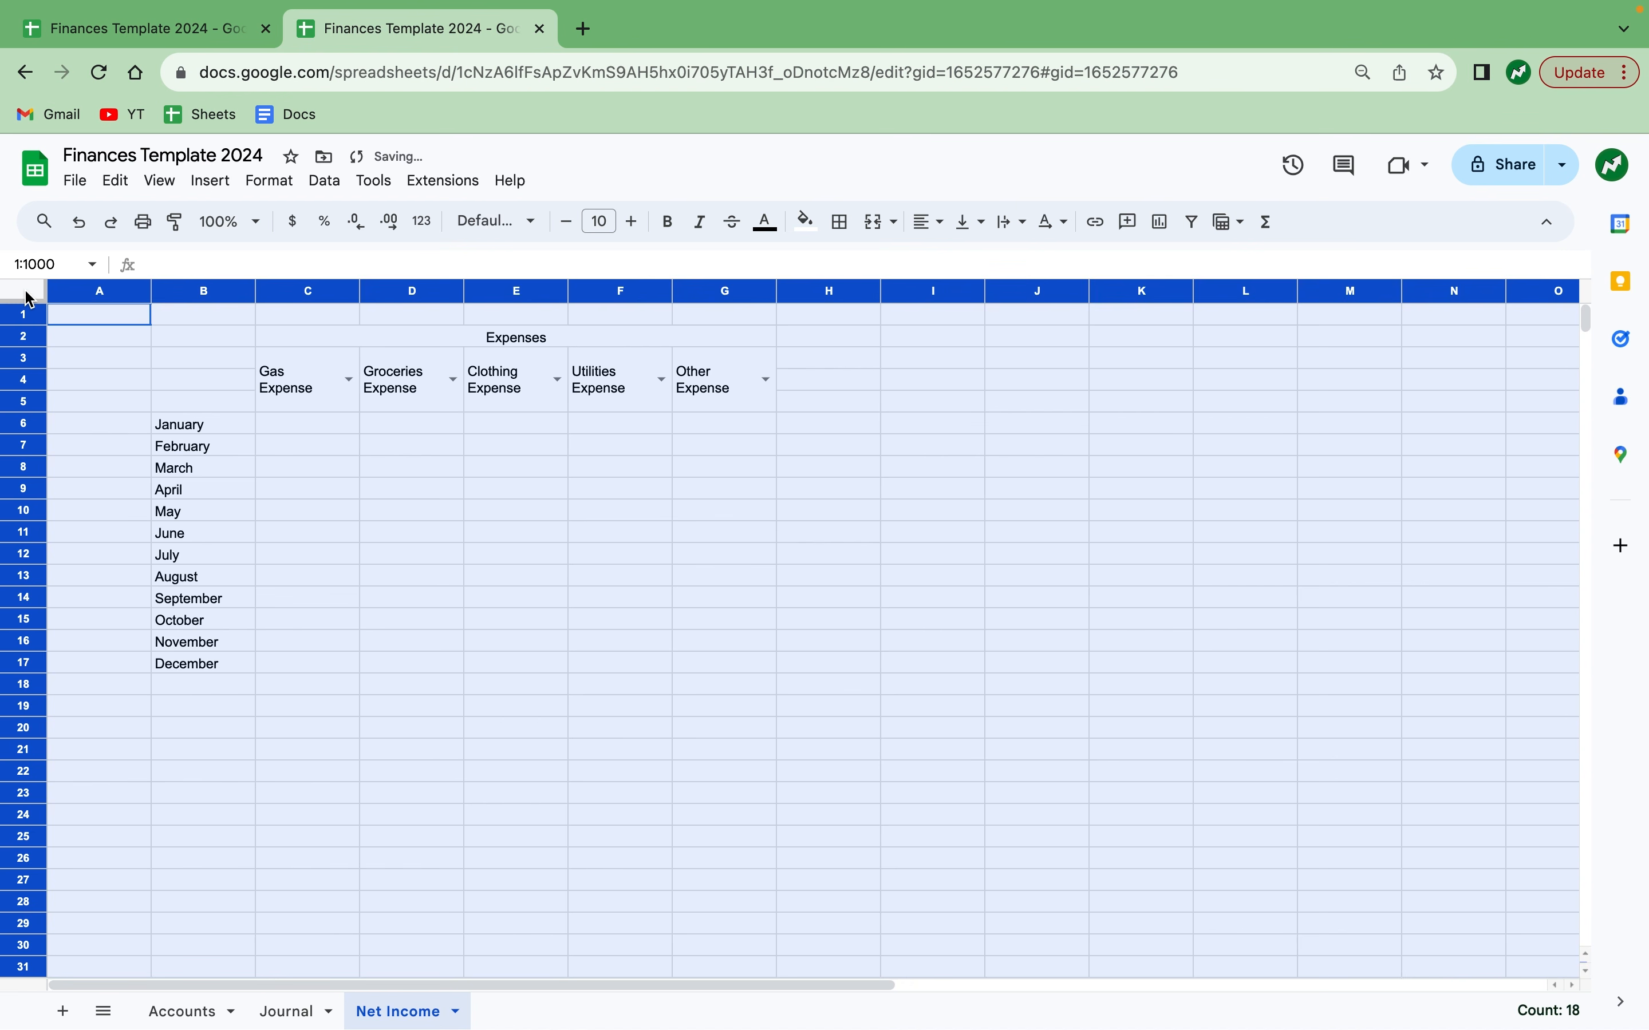
pyautogui.click(508, 224)
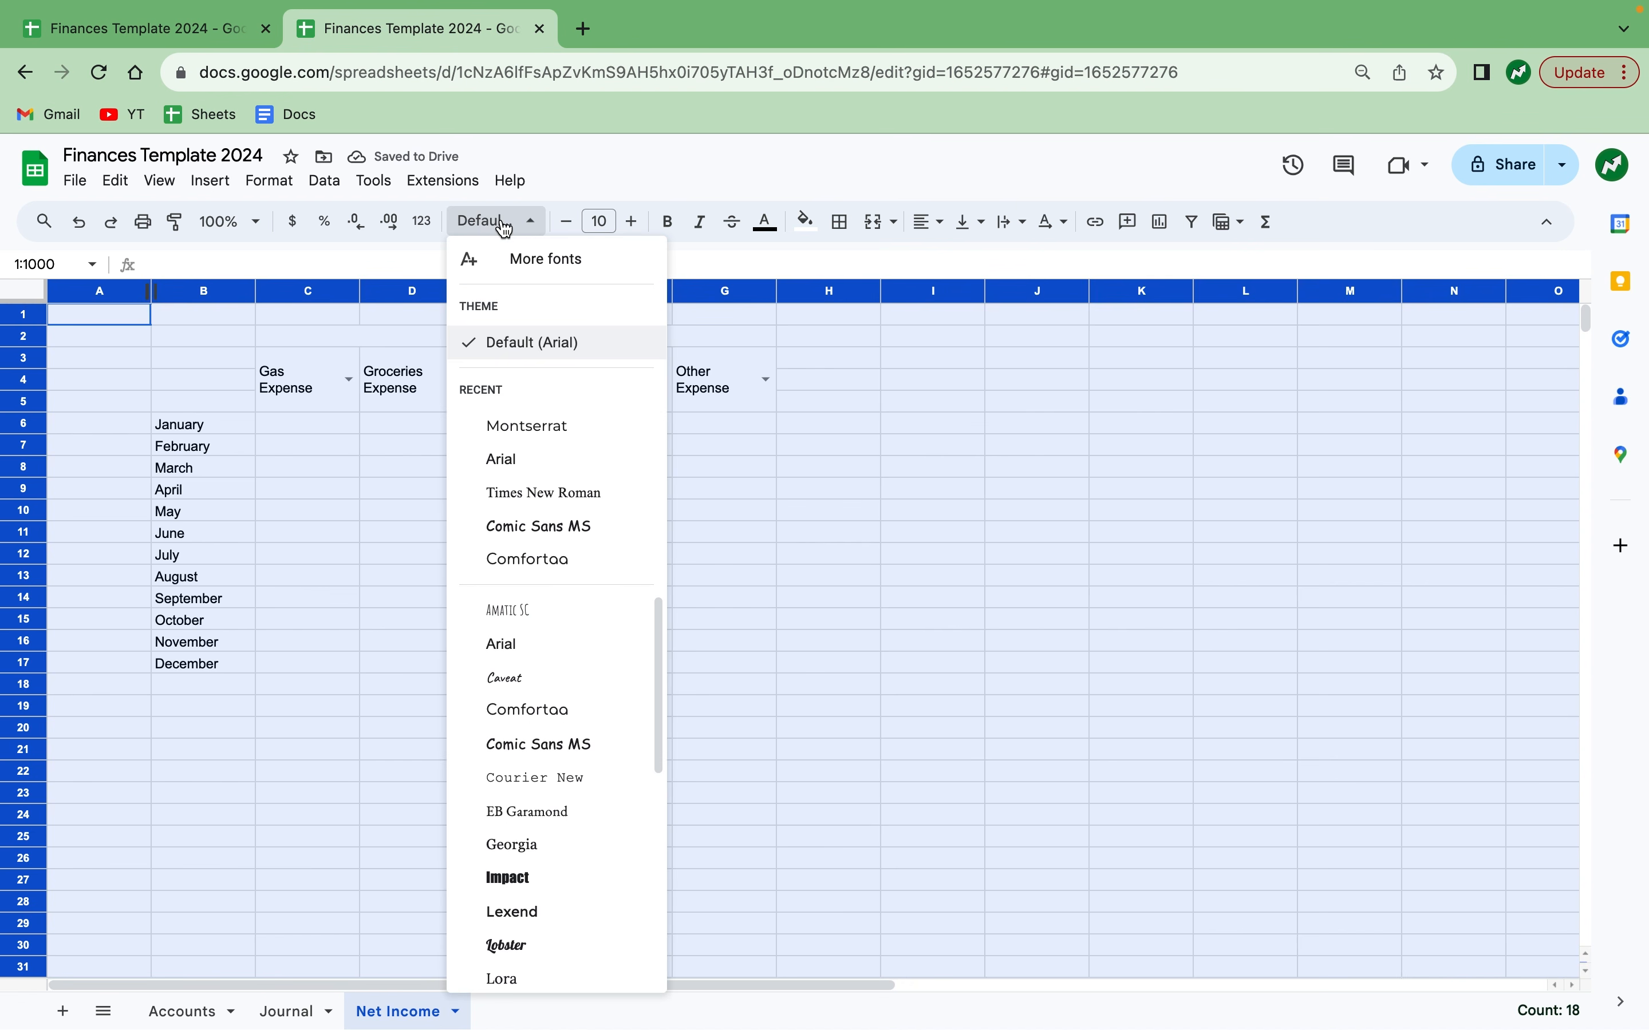
pyautogui.click(538, 427)
# Enter the header TOTAL Expenses in cell H2, beside the merged Expenses header.
pyautogui.click(460, 338)
pyautogui.press('Right')
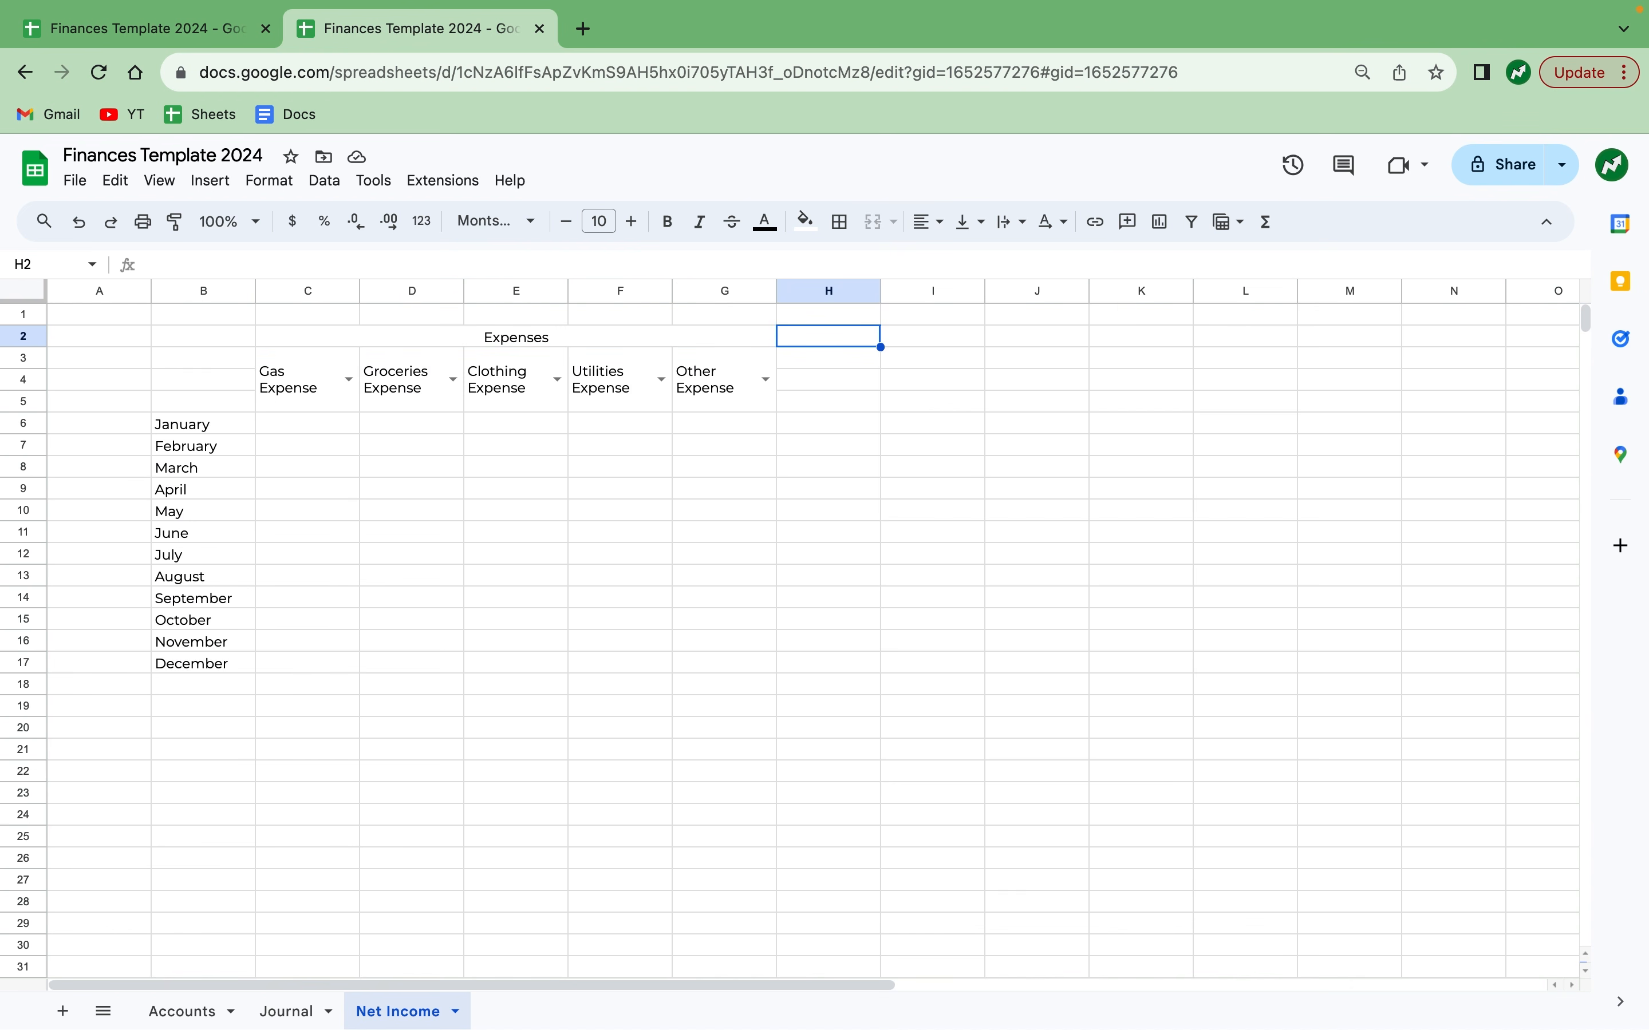
pyautogui.write('TOTAL ')
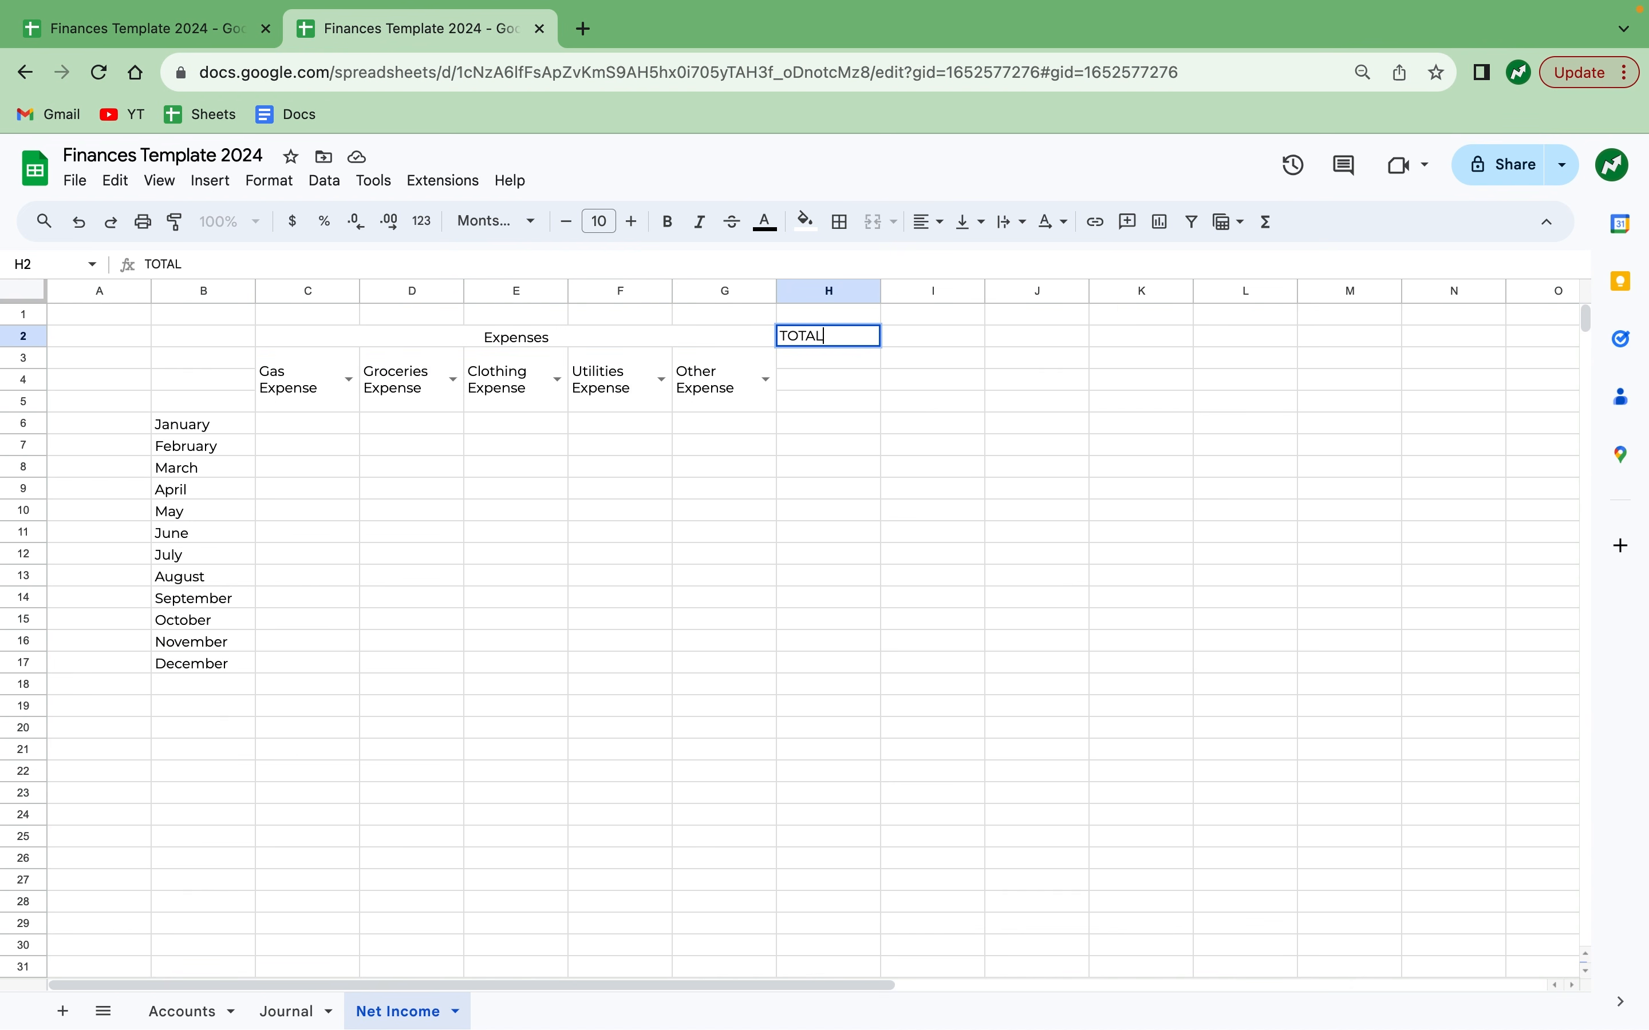
pyautogui.write('Expenses')
pyautogui.press('Return')
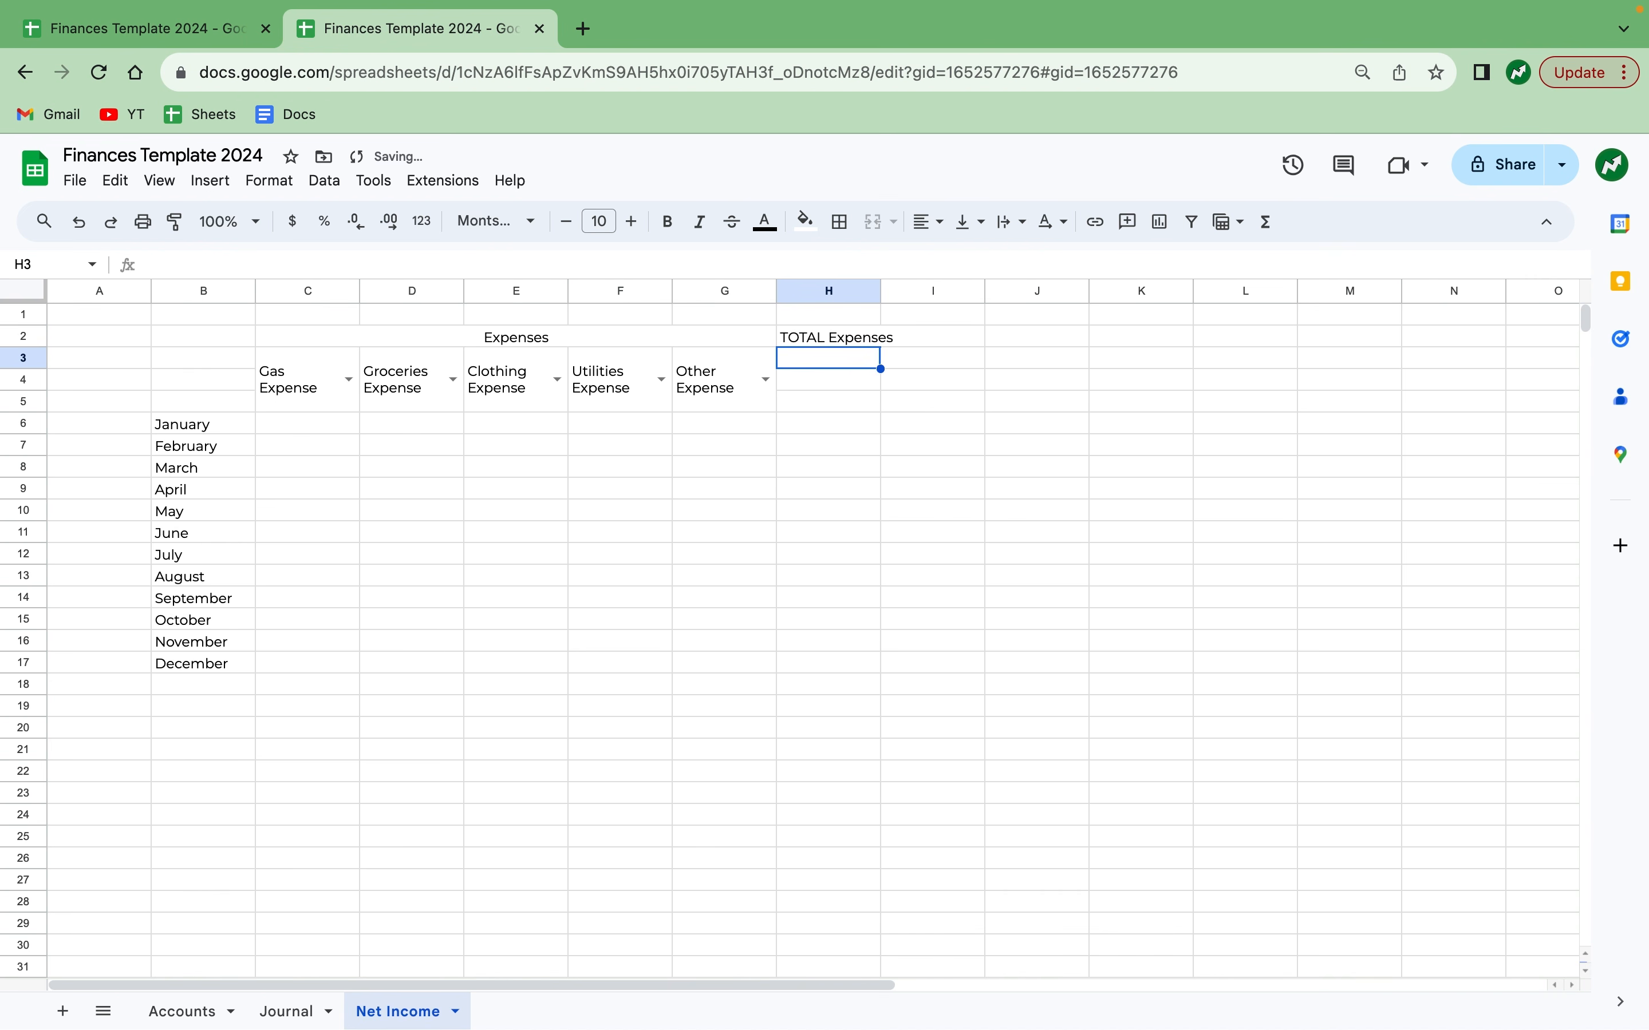
# Merge H2:H5 into one TOTAL Expenses header, aligned vertically to the middle with text wrapping.
pyautogui.moveTo(817, 338); pyautogui.dragTo(817, 404)
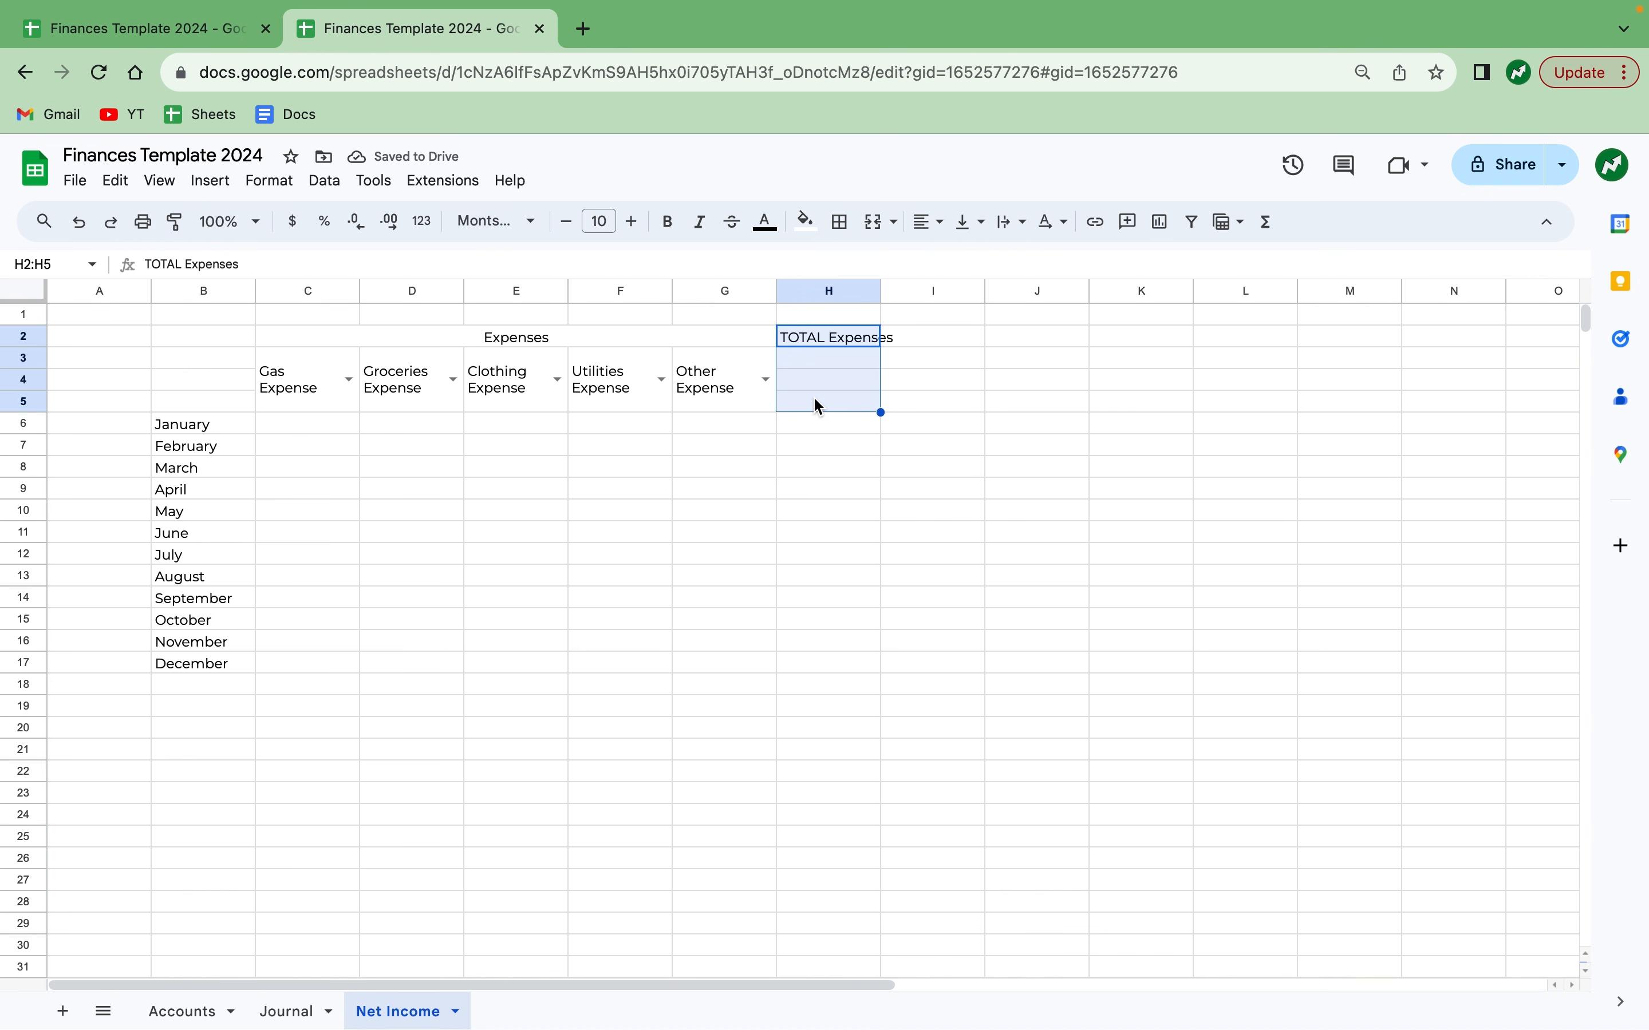
pyautogui.click(874, 222)
pyautogui.click(966, 225)
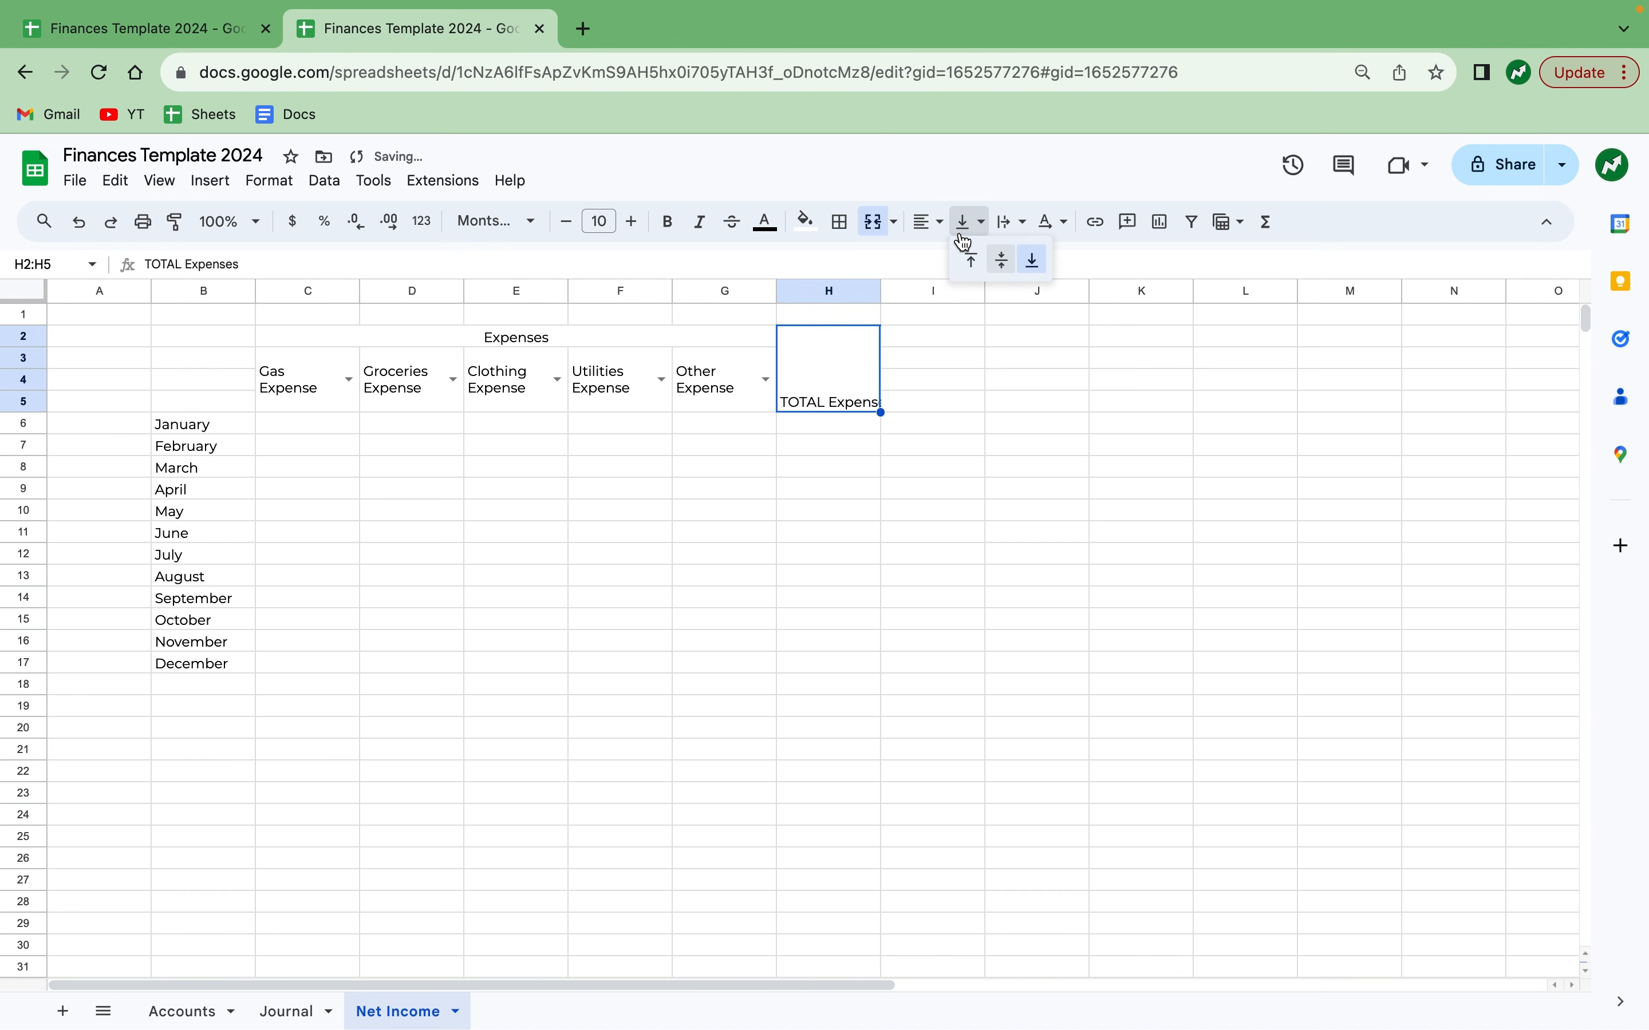
pyautogui.click(1000, 266)
pyautogui.click(1043, 232)
pyautogui.click(1001, 225)
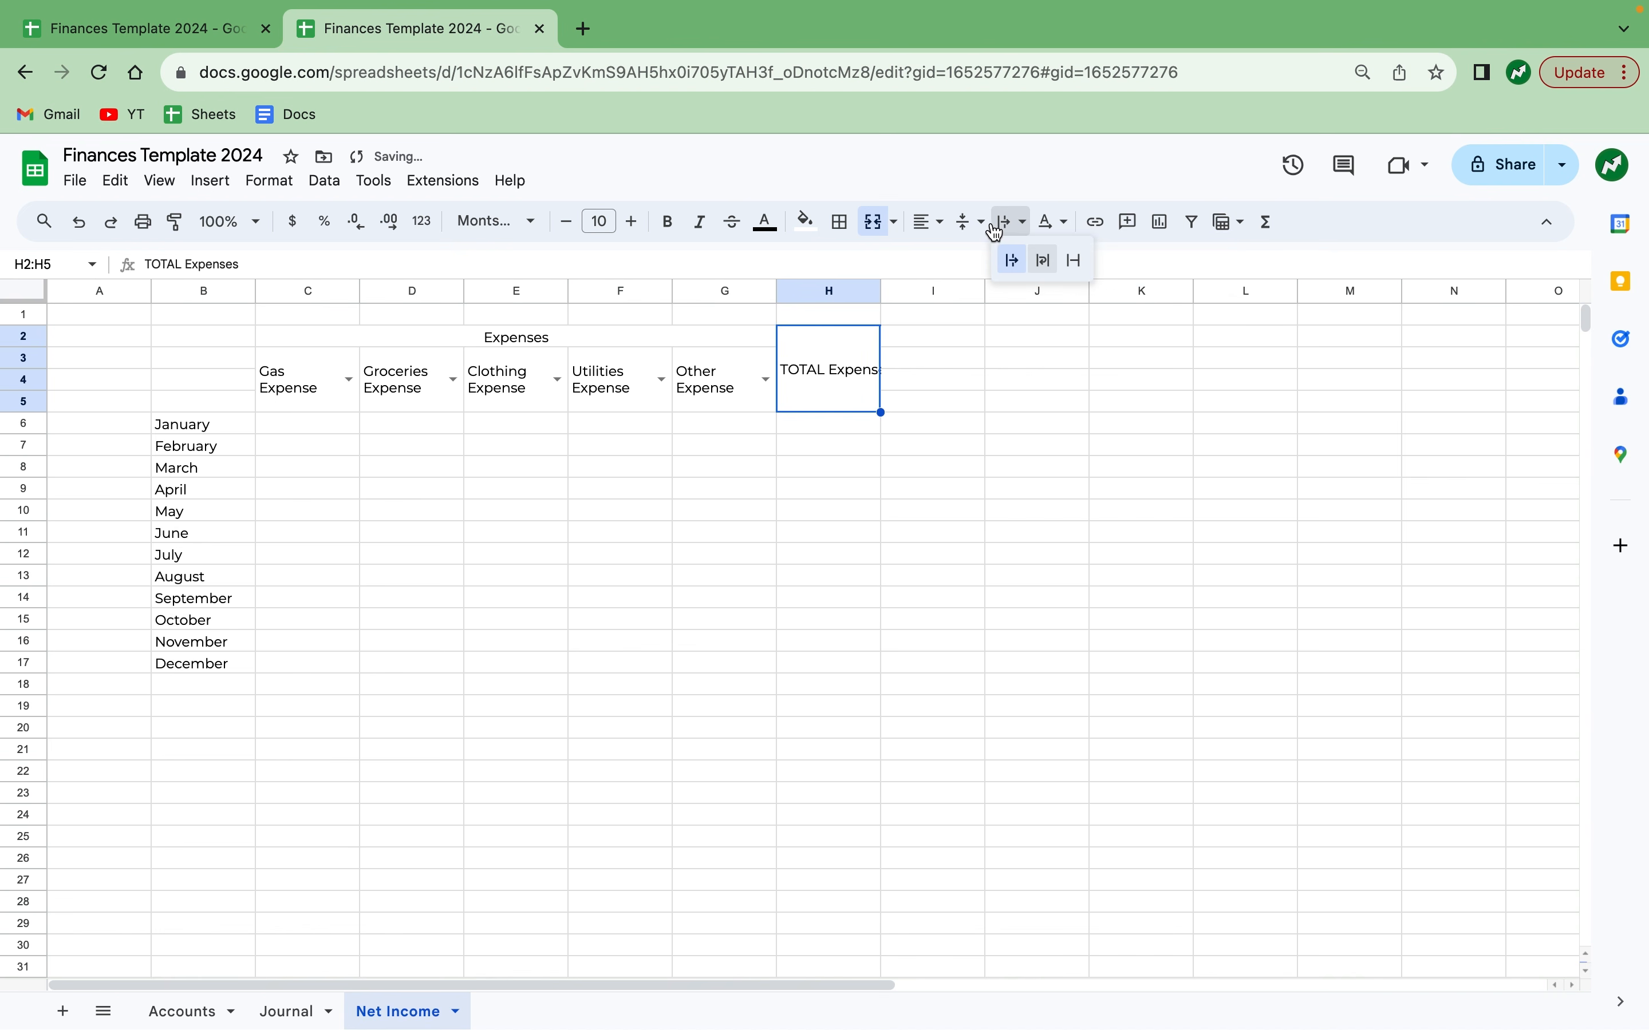
pyautogui.click(1054, 269)
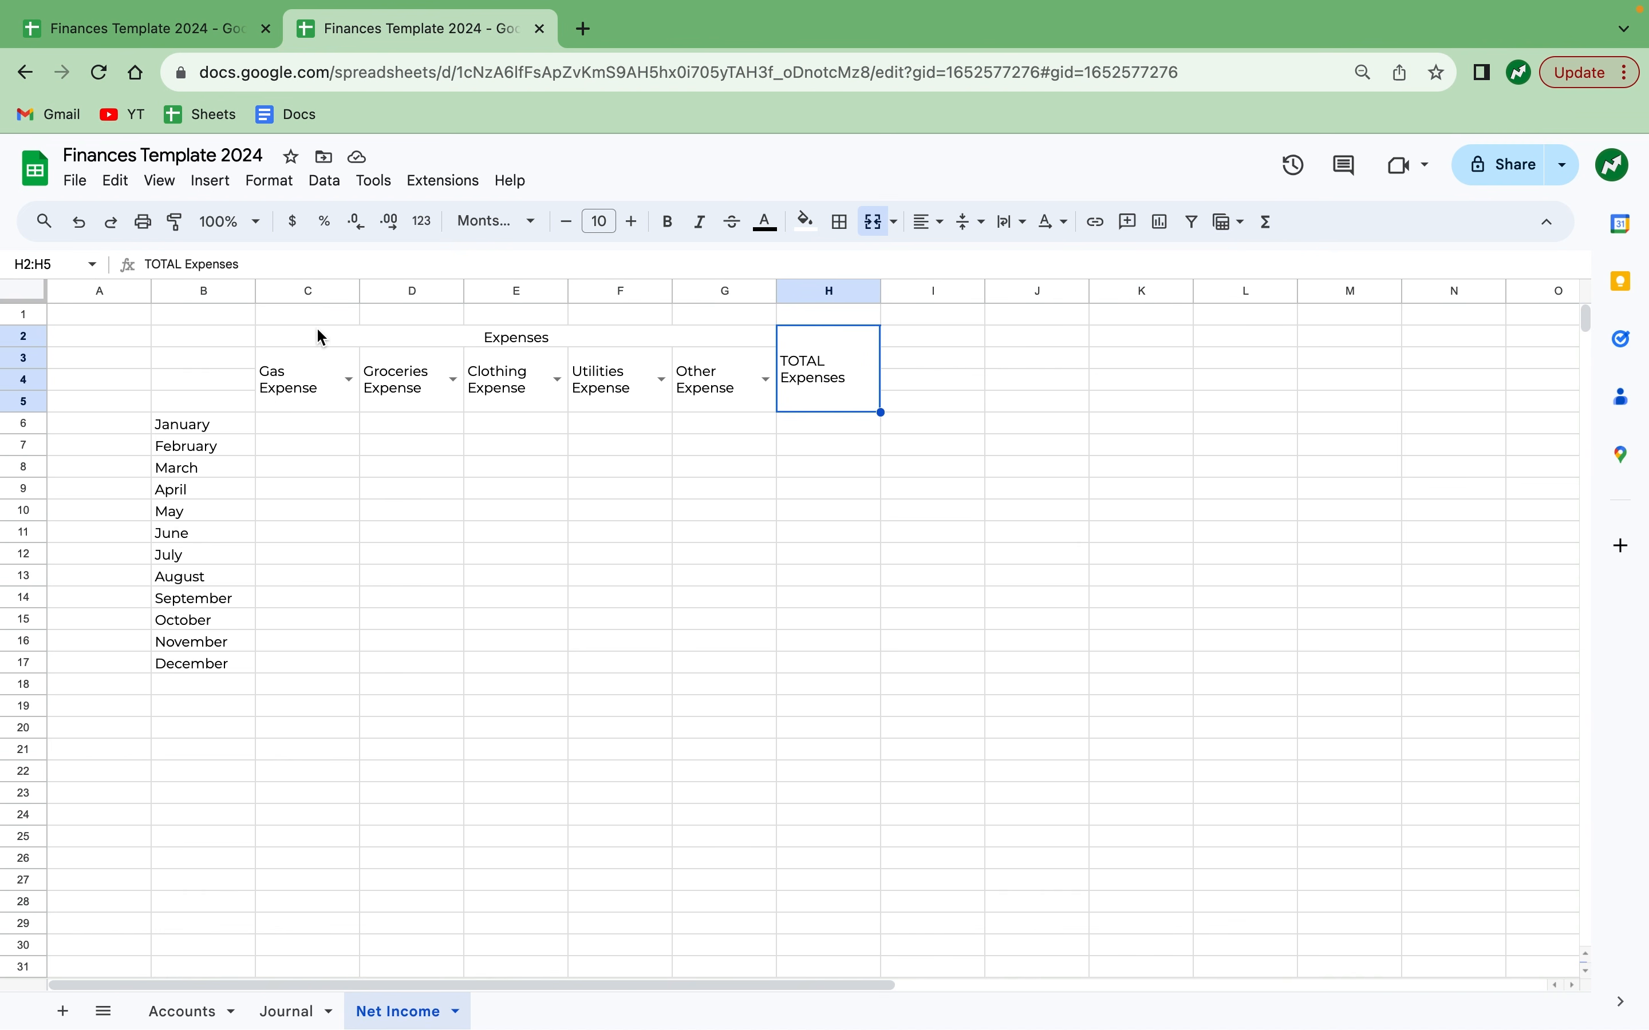
# Center the contents of the entire Net Income sheet horizontally.
pyautogui.click(27, 291)
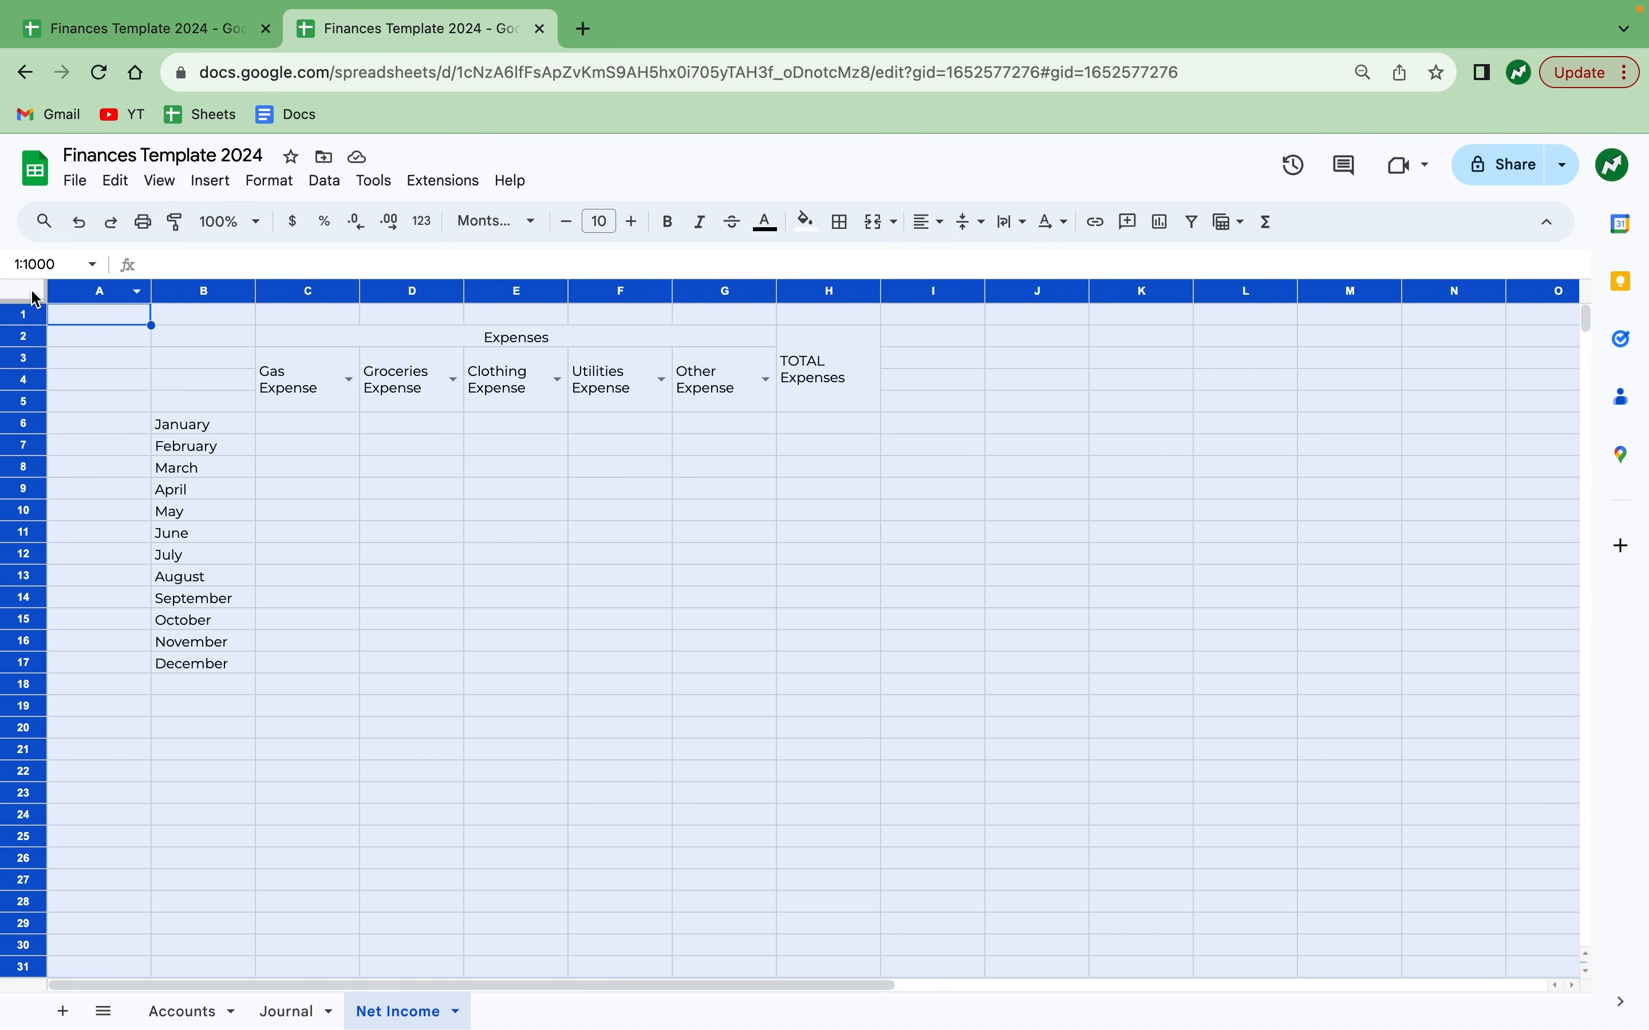
pyautogui.click(930, 221)
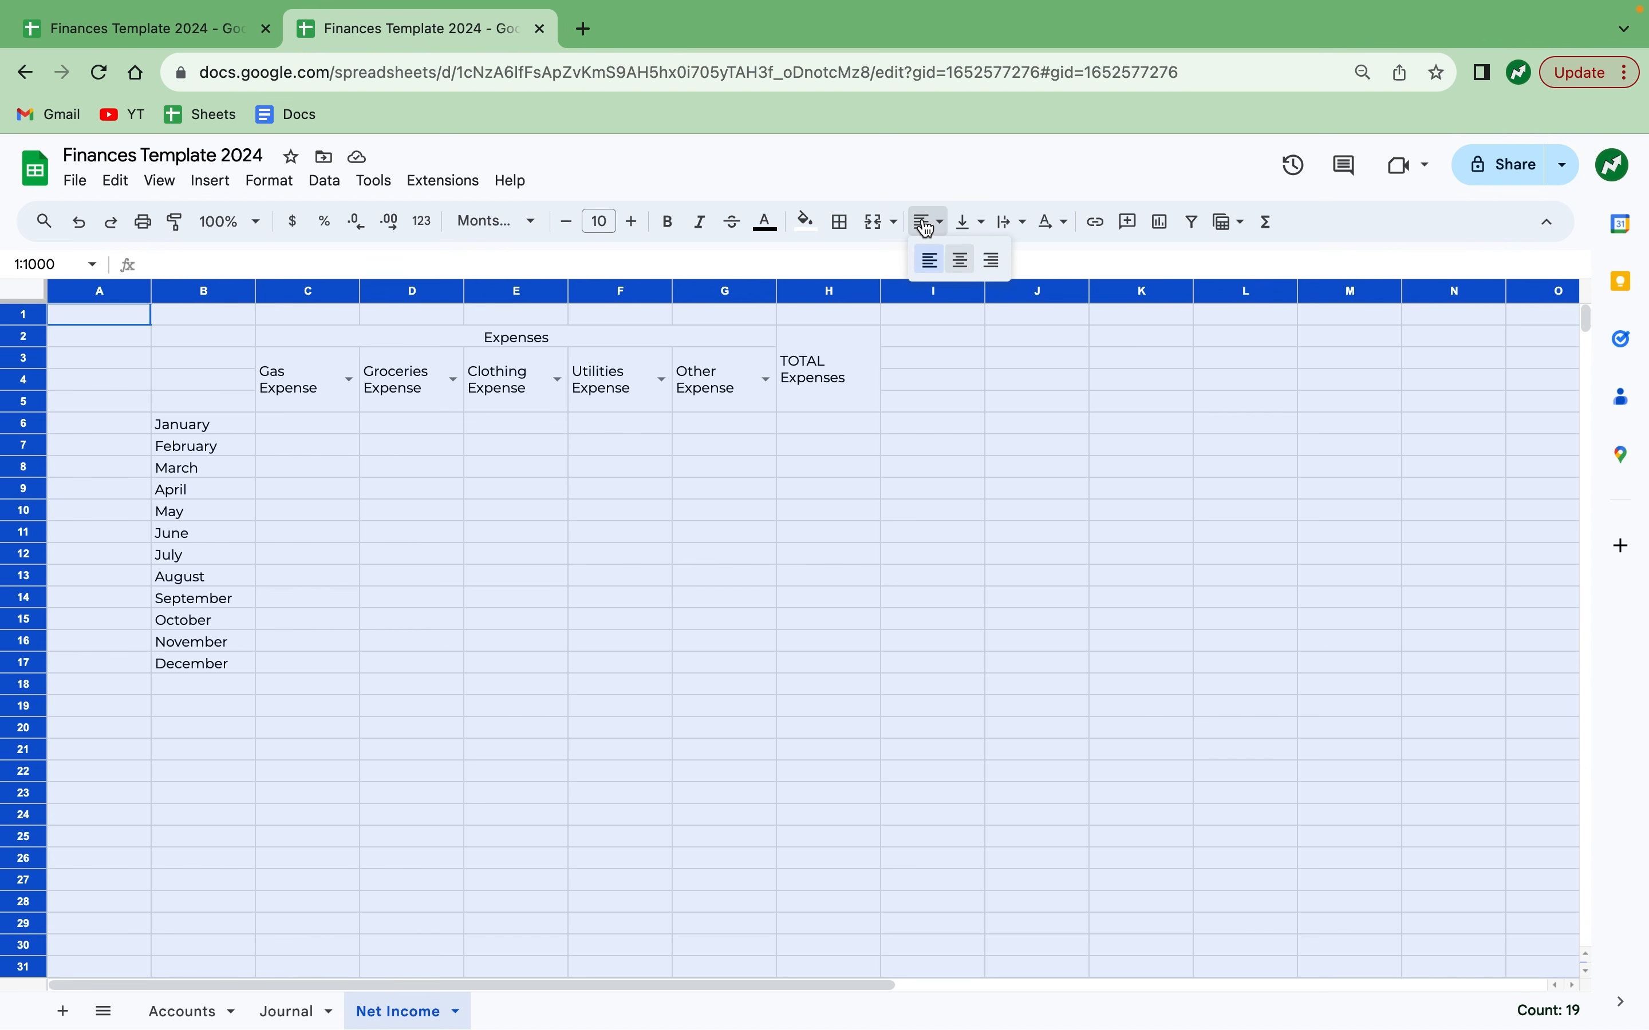
pyautogui.click(960, 267)
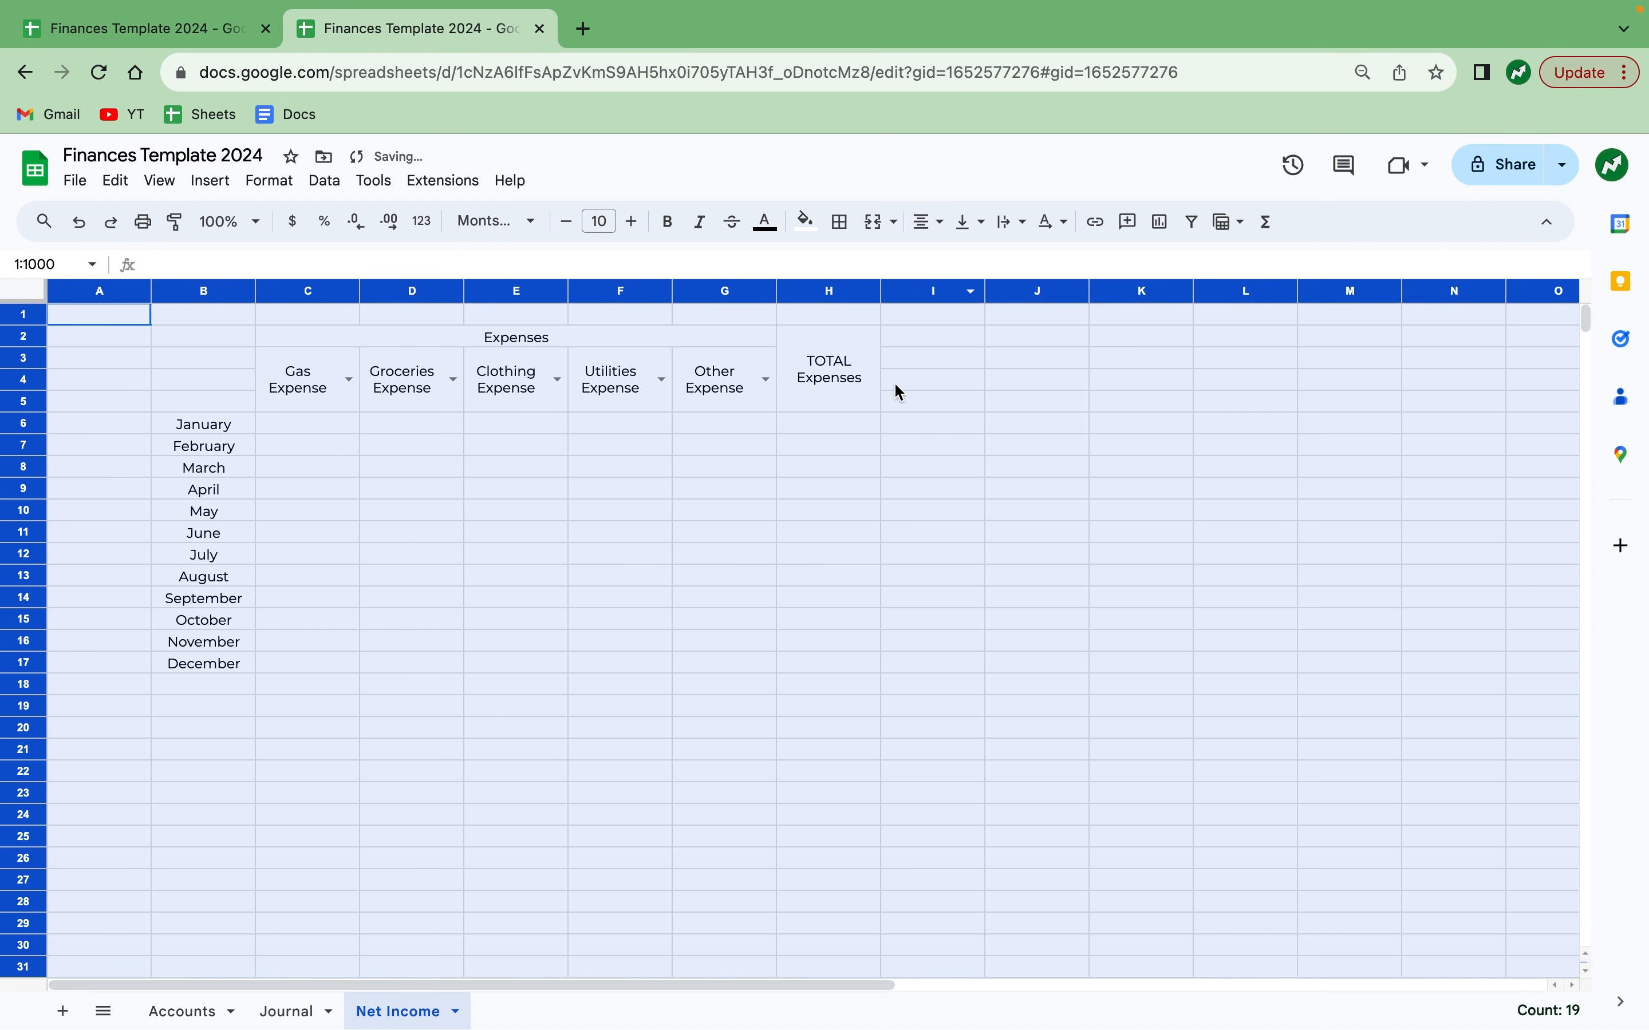
pyautogui.click(313, 640)
# Enter the row label TOTAL in cell B18, below December.
pyautogui.click(227, 687)
pyautogui.write('TOTAL')
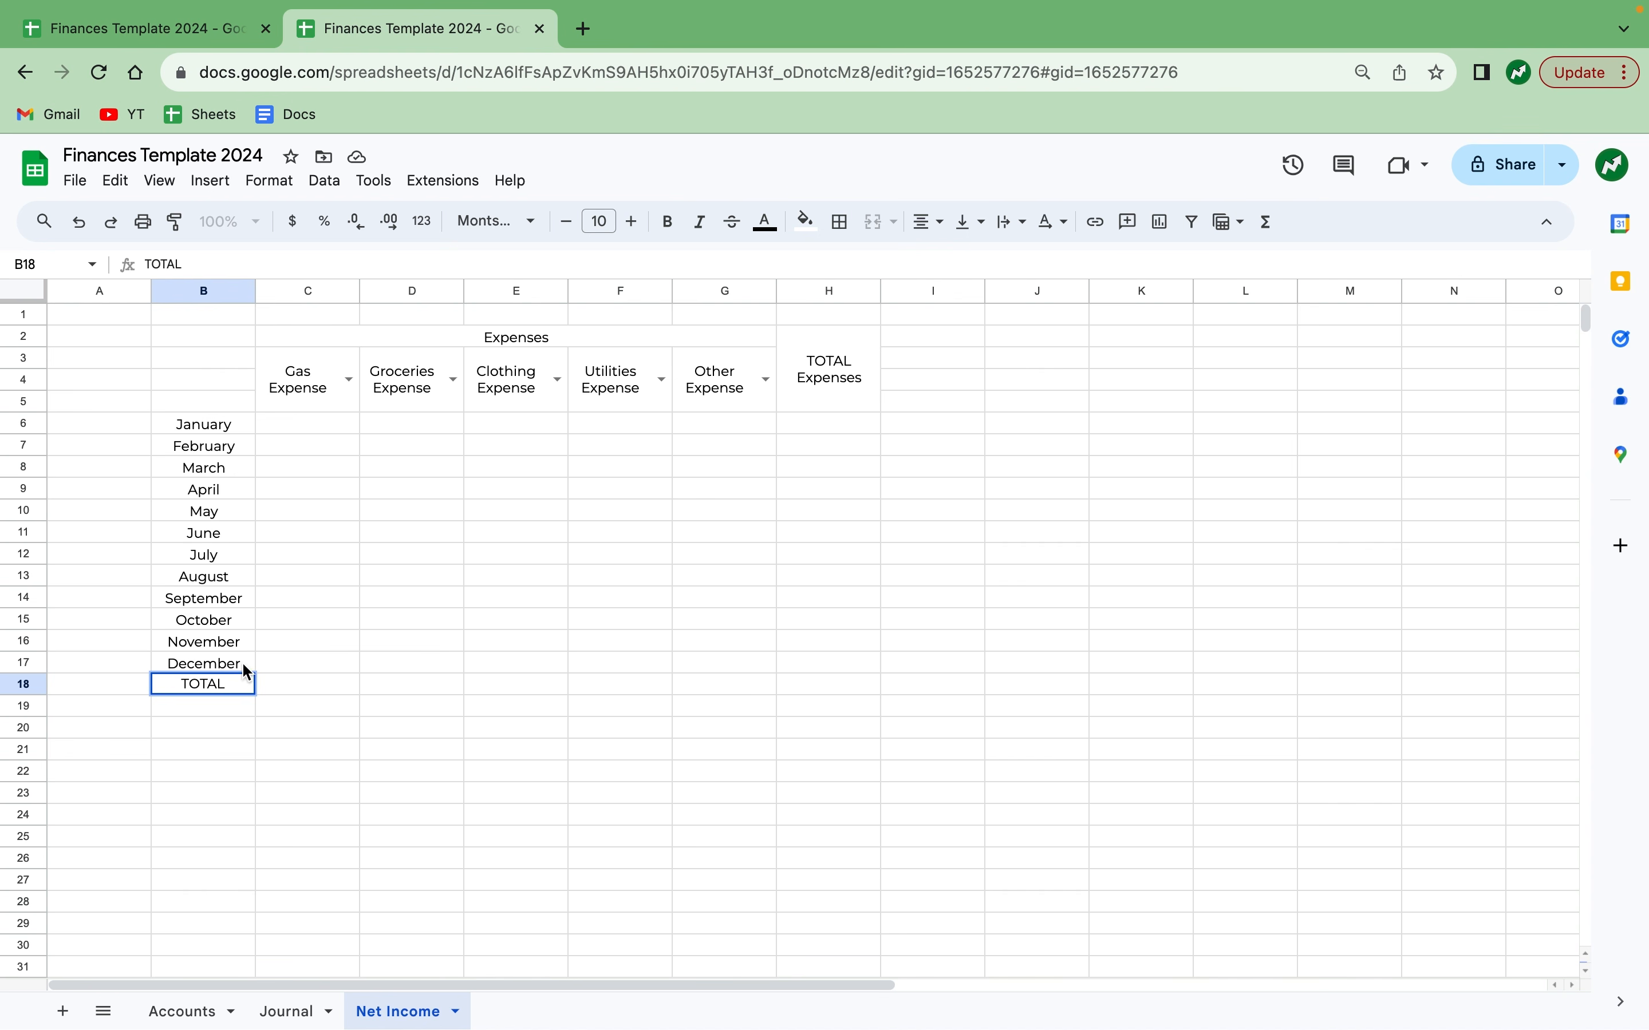
pyautogui.click(305, 593)
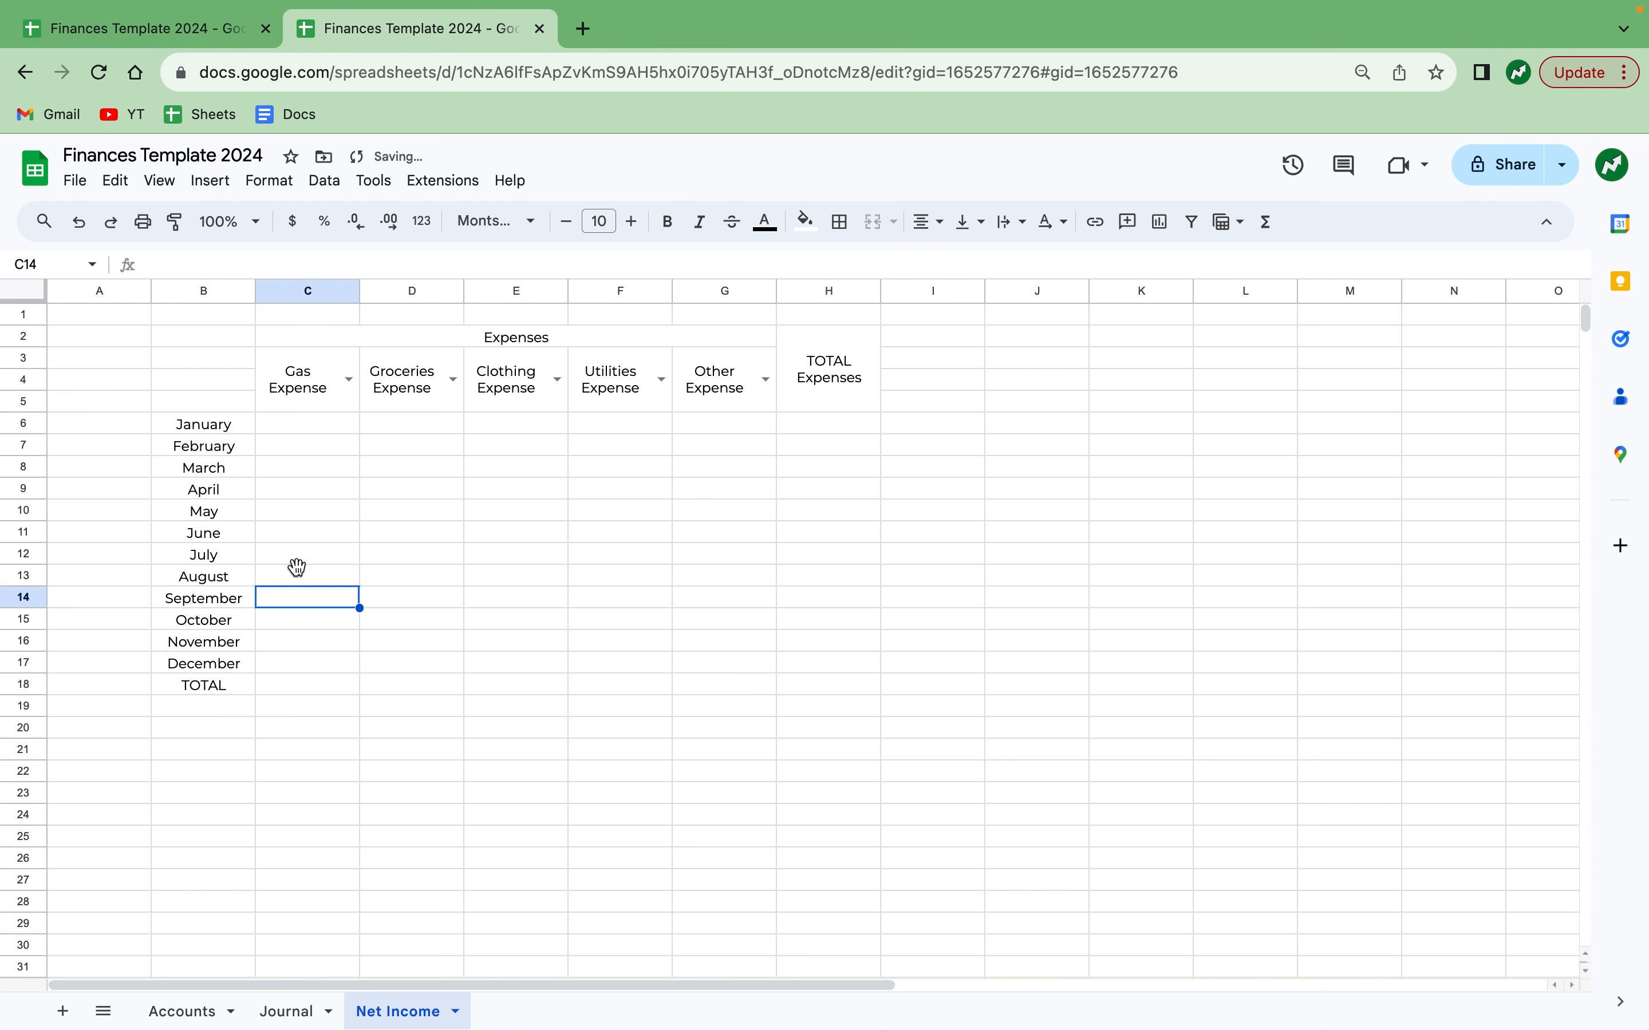
# Merge B2:B5 above the months and enter 2024 in the merged cell.
pyautogui.moveTo(218, 340); pyautogui.dragTo(221, 405)
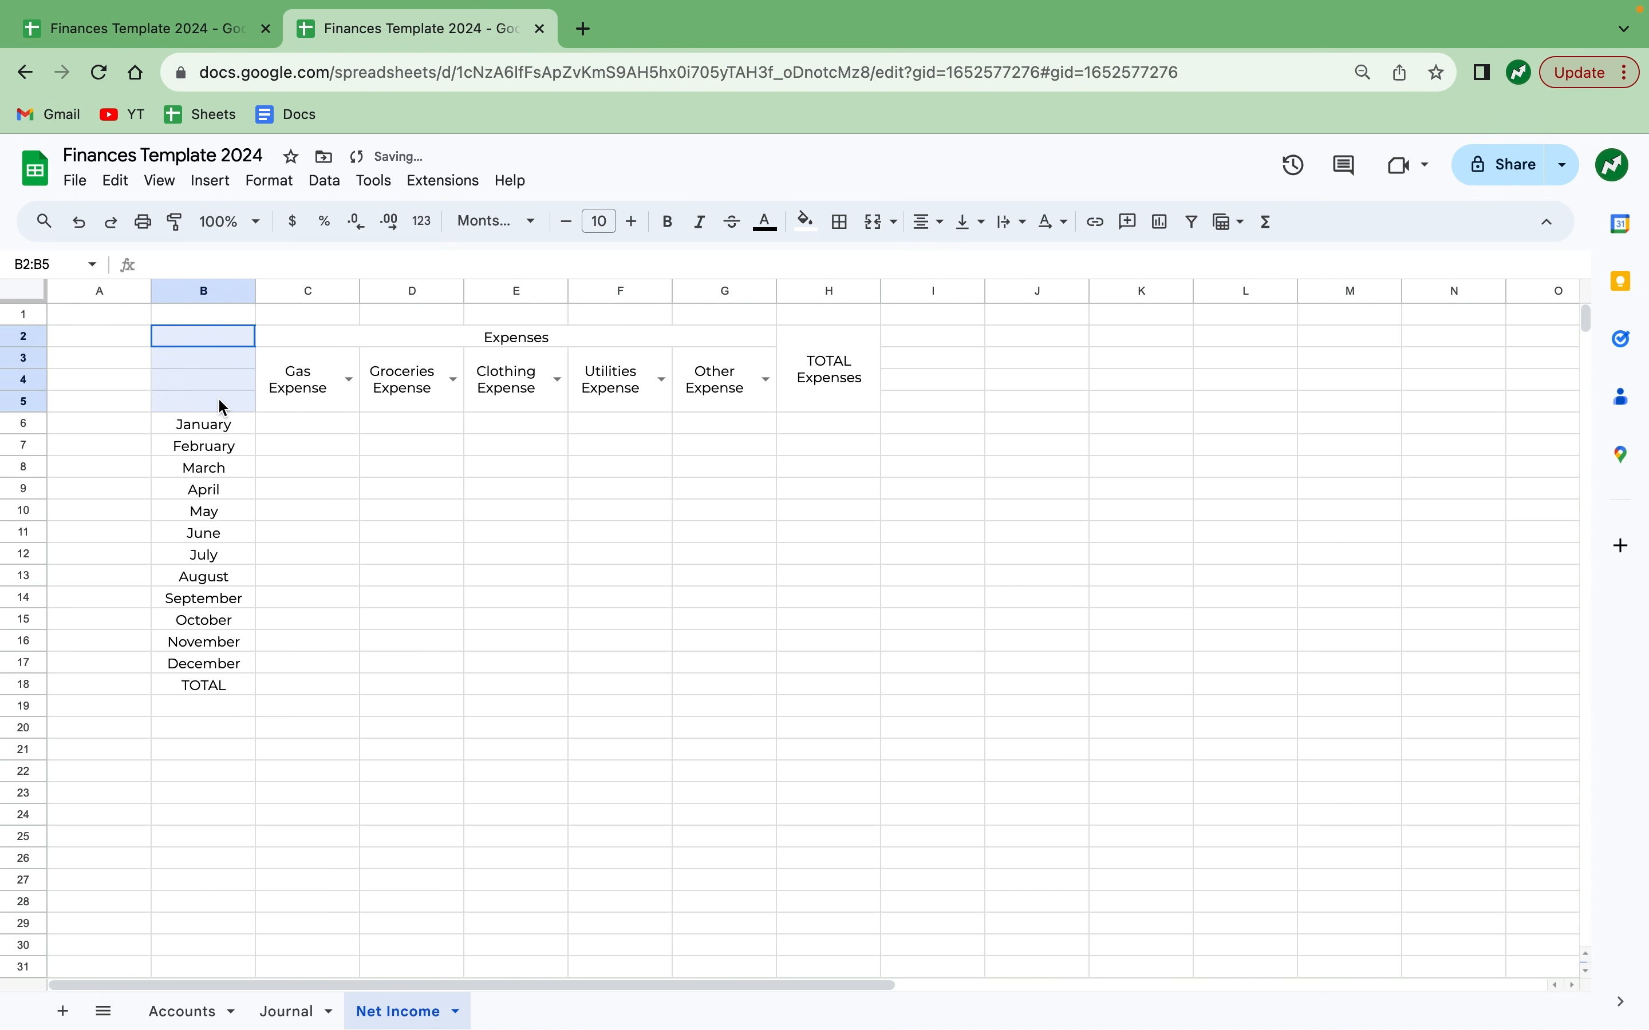
pyautogui.click(872, 233)
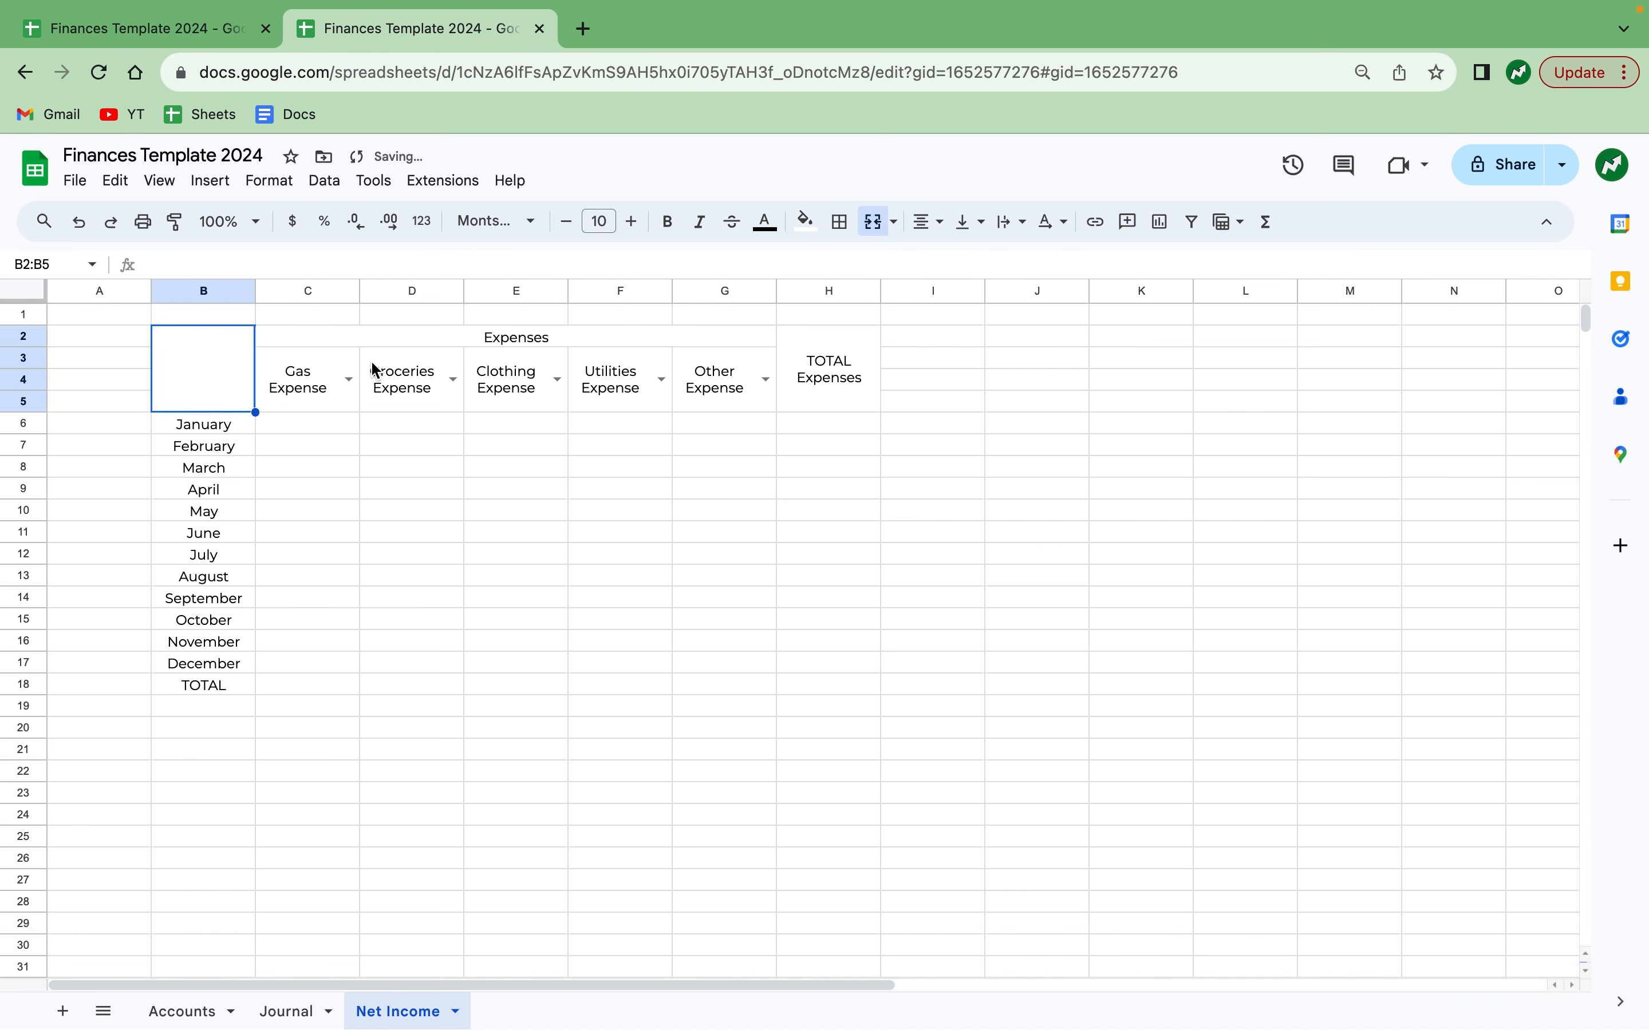
pyautogui.write('2024')
pyautogui.press('Tab')
pyautogui.hotkey('shift', 'Tab')
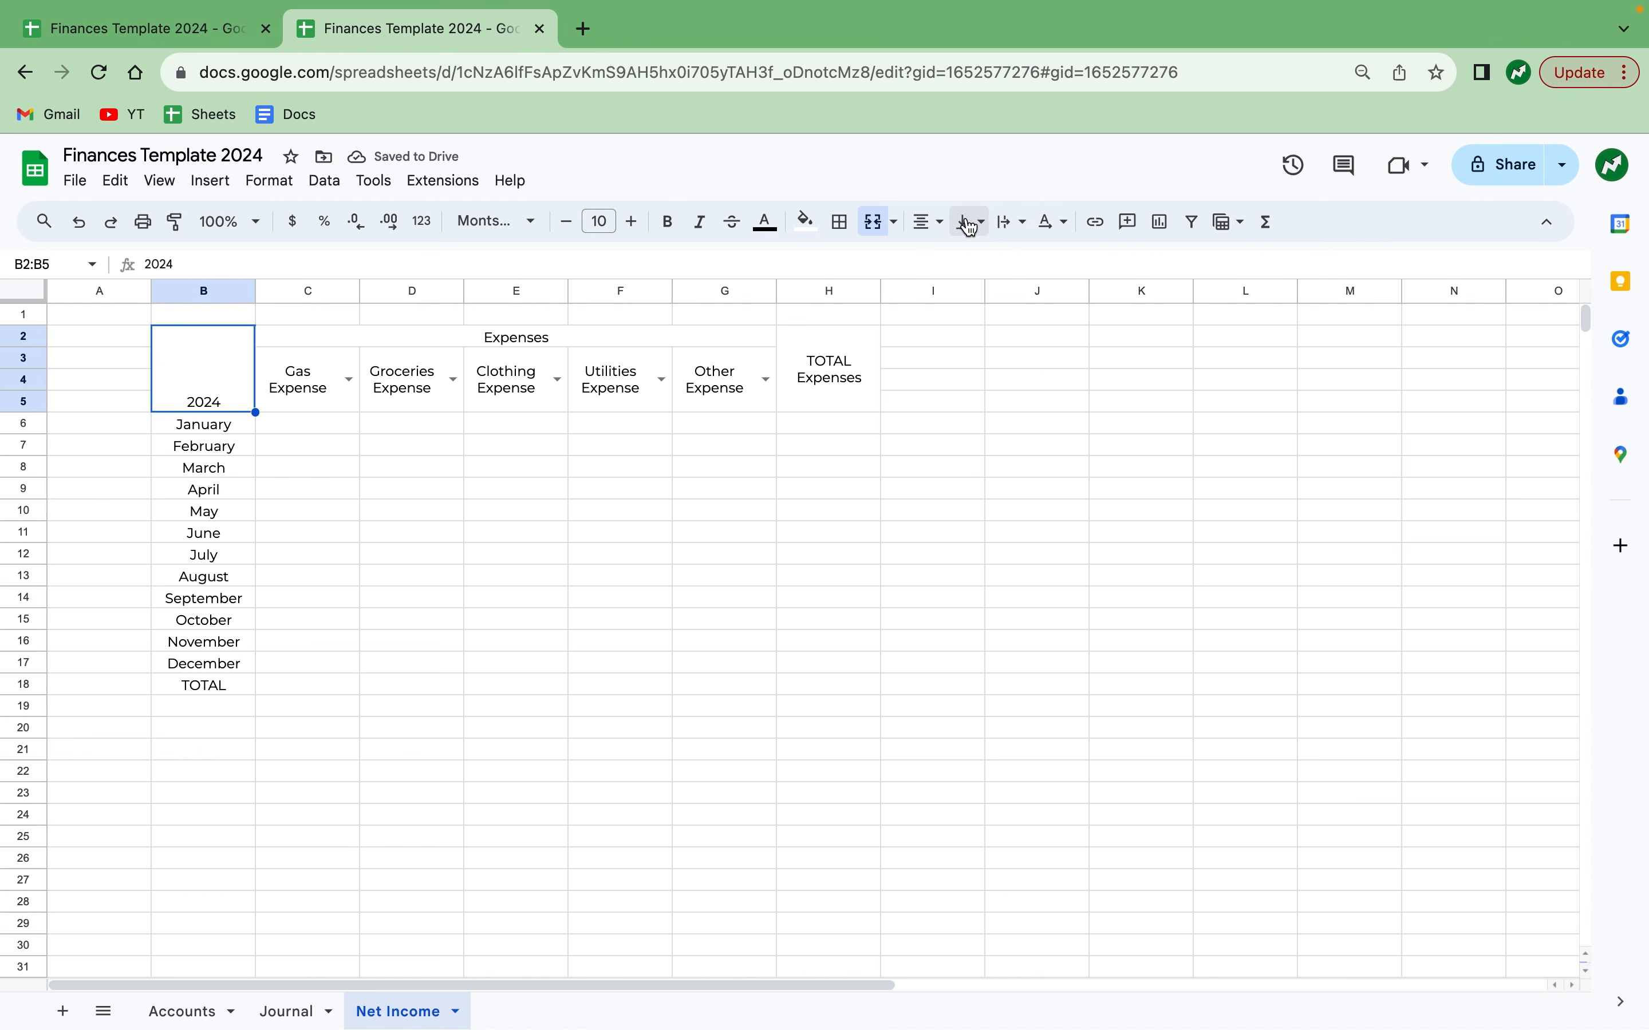
# Align the merged 2024 cell vertically to the middle and turn on text wrapping for it.
pyautogui.click(971, 222)
pyautogui.click(1000, 262)
pyautogui.click(1019, 227)
pyautogui.click(1050, 261)
# Apply all borders to the whole expense table, B2:H18.
pyautogui.moveTo(211, 382); pyautogui.dragTo(809, 685)
pyautogui.click(845, 225)
pyautogui.click(852, 266)
pyautogui.click(787, 508)
# Make the header cells B2:H5 bold.
pyautogui.moveTo(250, 367); pyautogui.dragTo(802, 380)
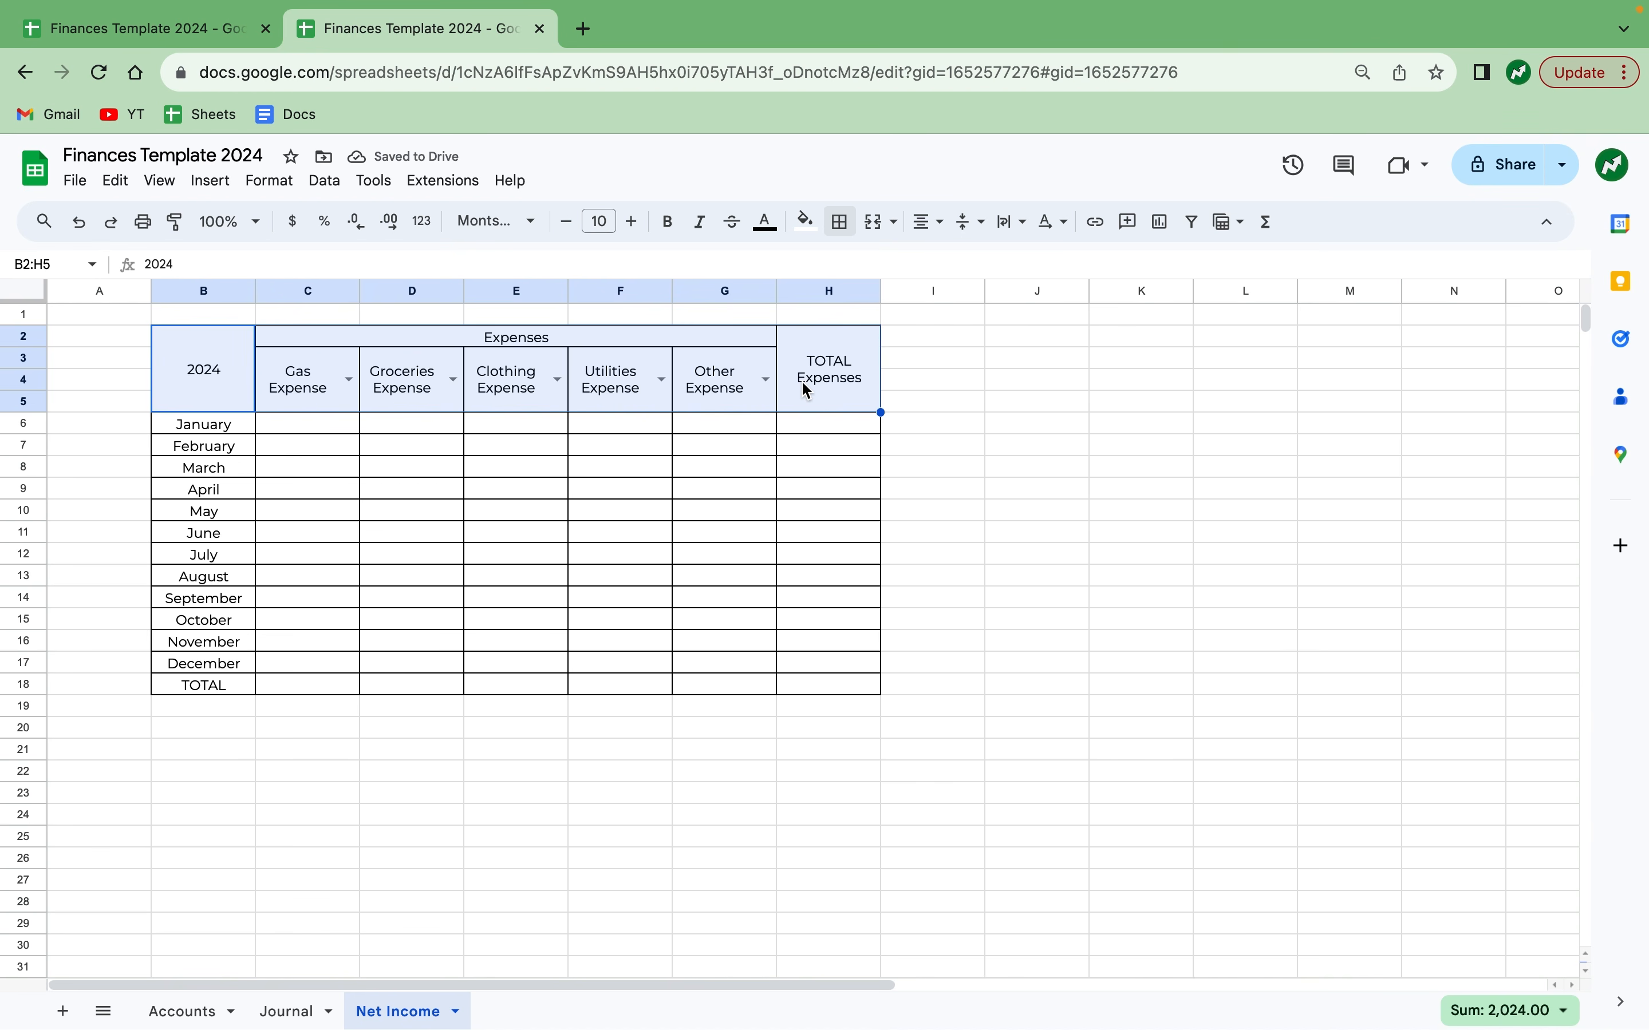
pyautogui.hotkey('ctrl', 'b')
pyautogui.click(644, 490)
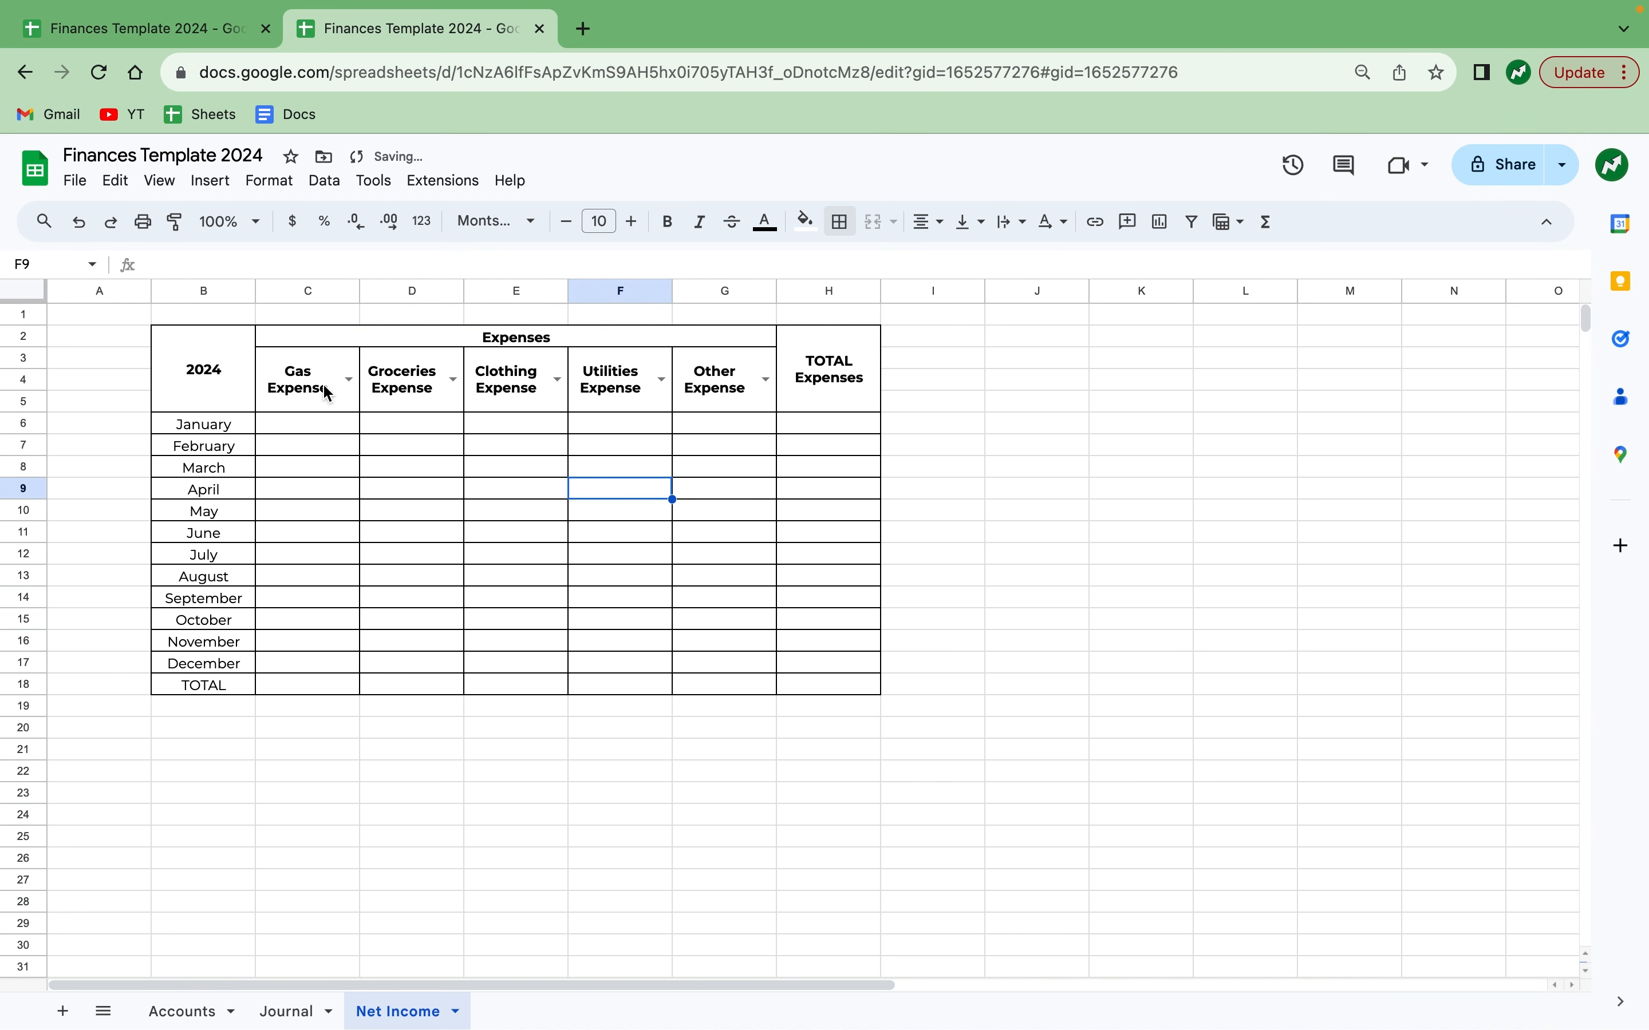
# Fill the expense headers C2:H5, including TOTAL Expenses, with a soft medium red.
pyautogui.moveTo(313, 339); pyautogui.dragTo(783, 353)
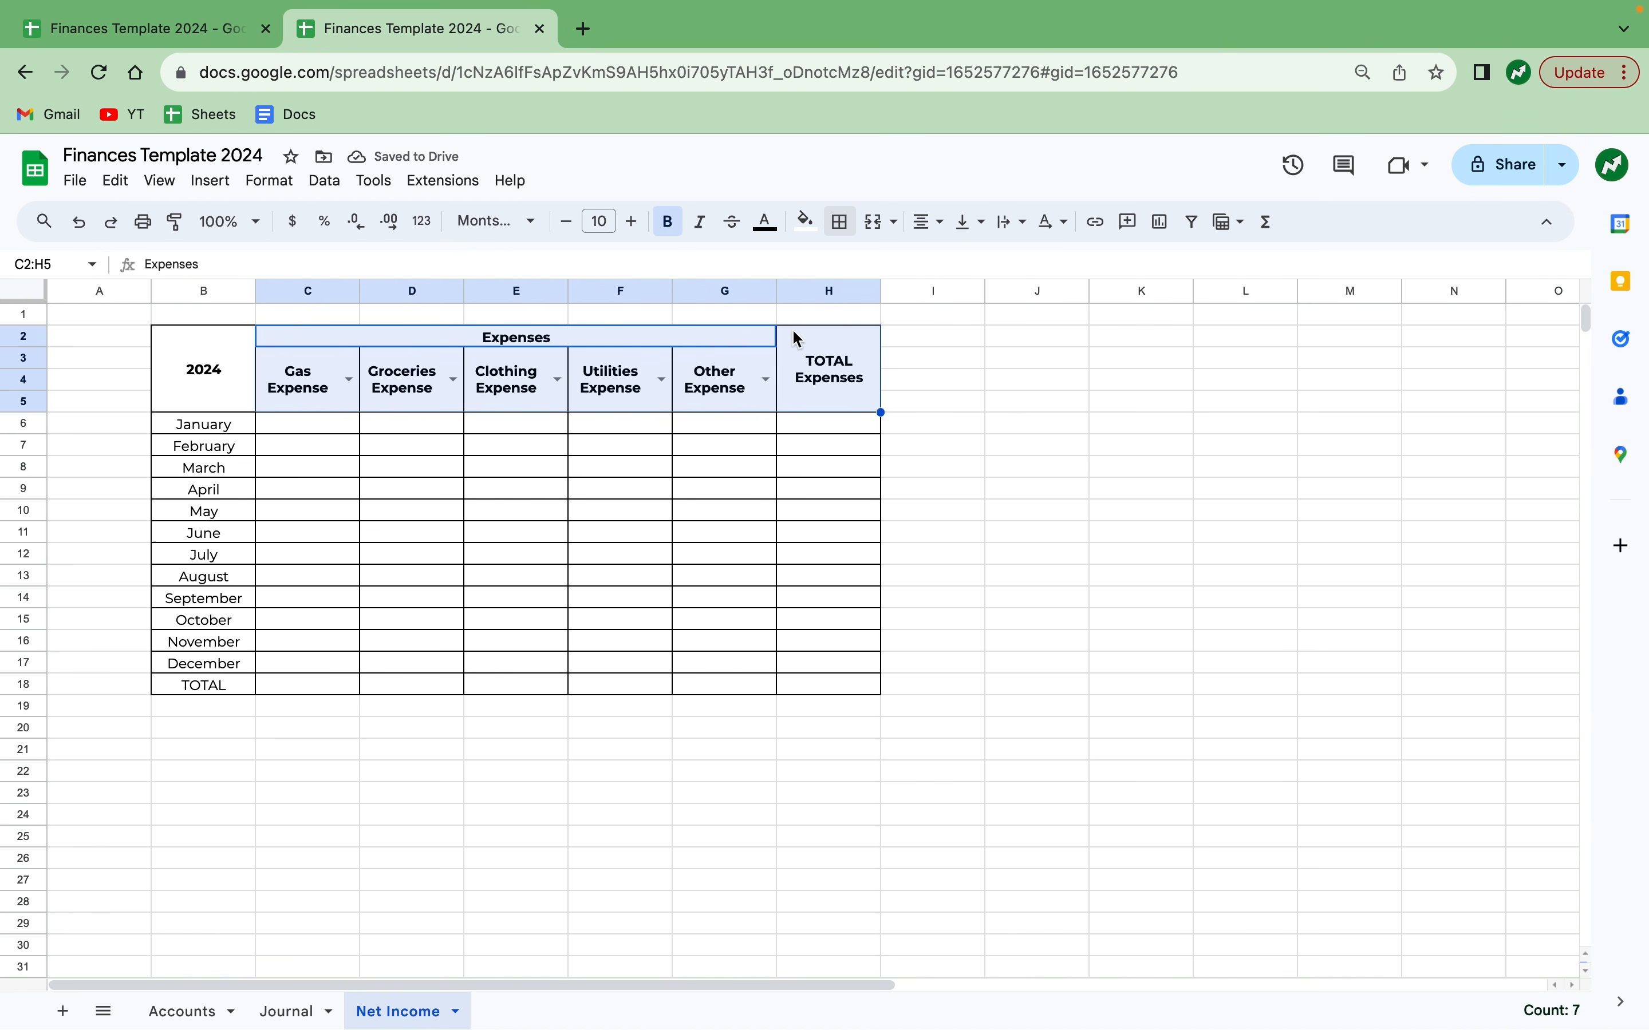
pyautogui.click(808, 222)
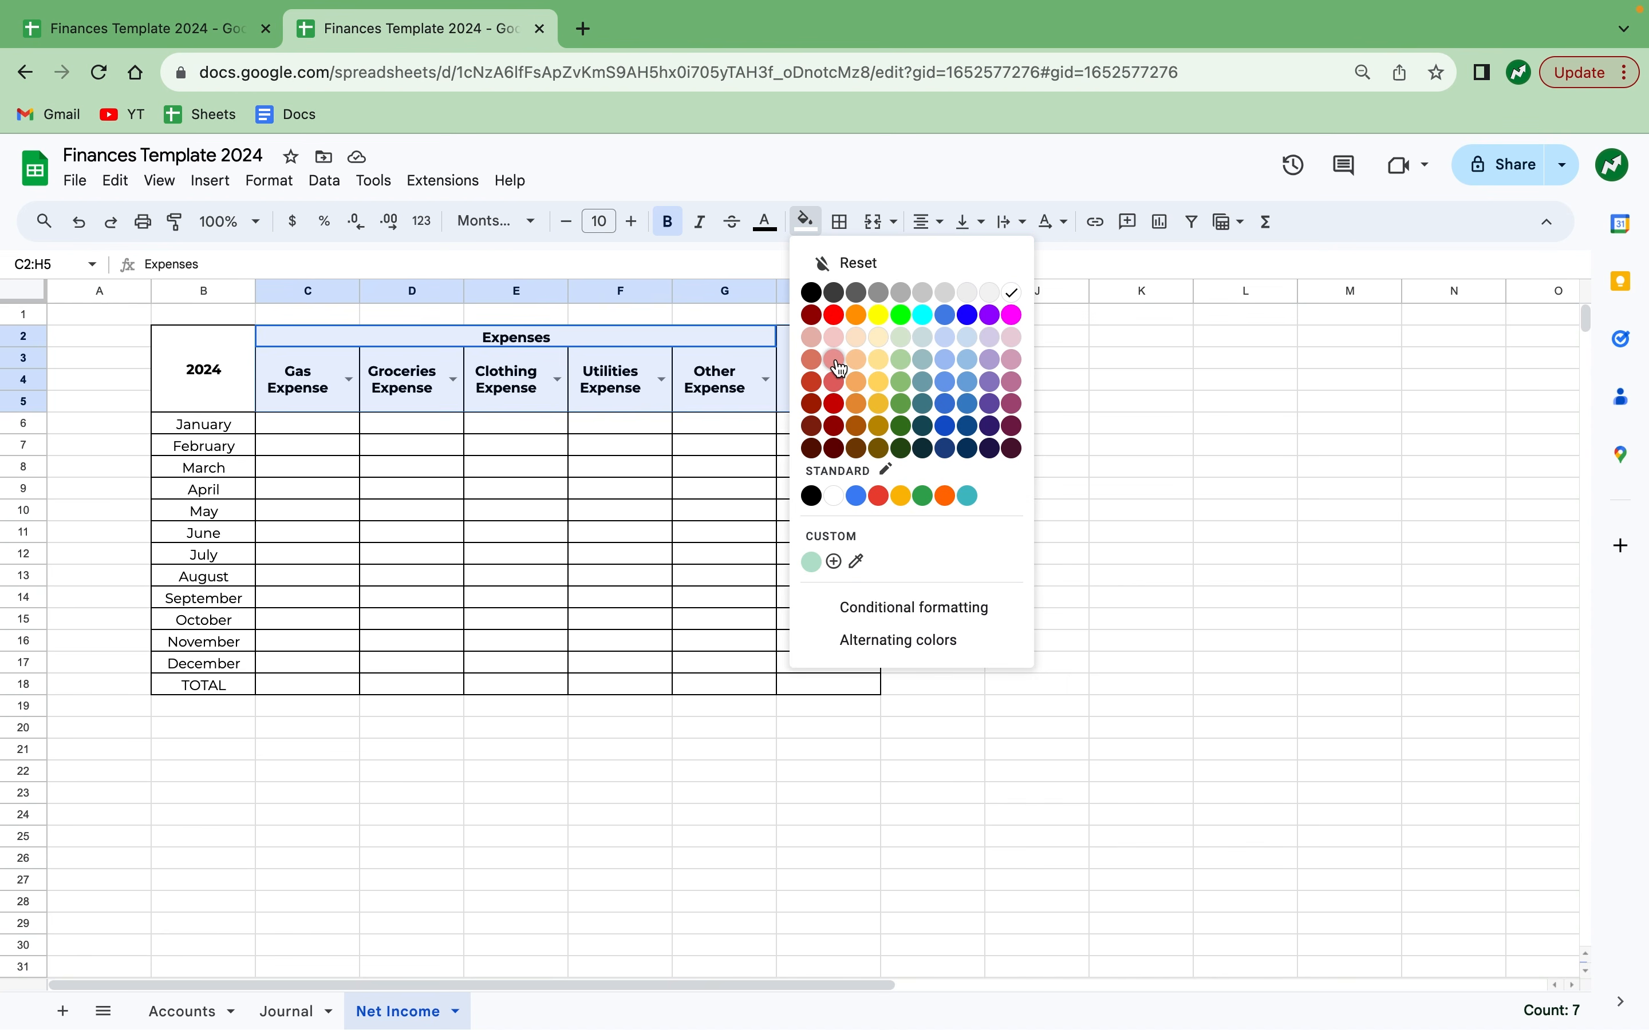
pyautogui.click(834, 359)
pyautogui.click(762, 490)
pyautogui.click(831, 423)
pyautogui.moveTo(832, 431); pyautogui.dragTo(839, 665)
pyautogui.click(807, 222)
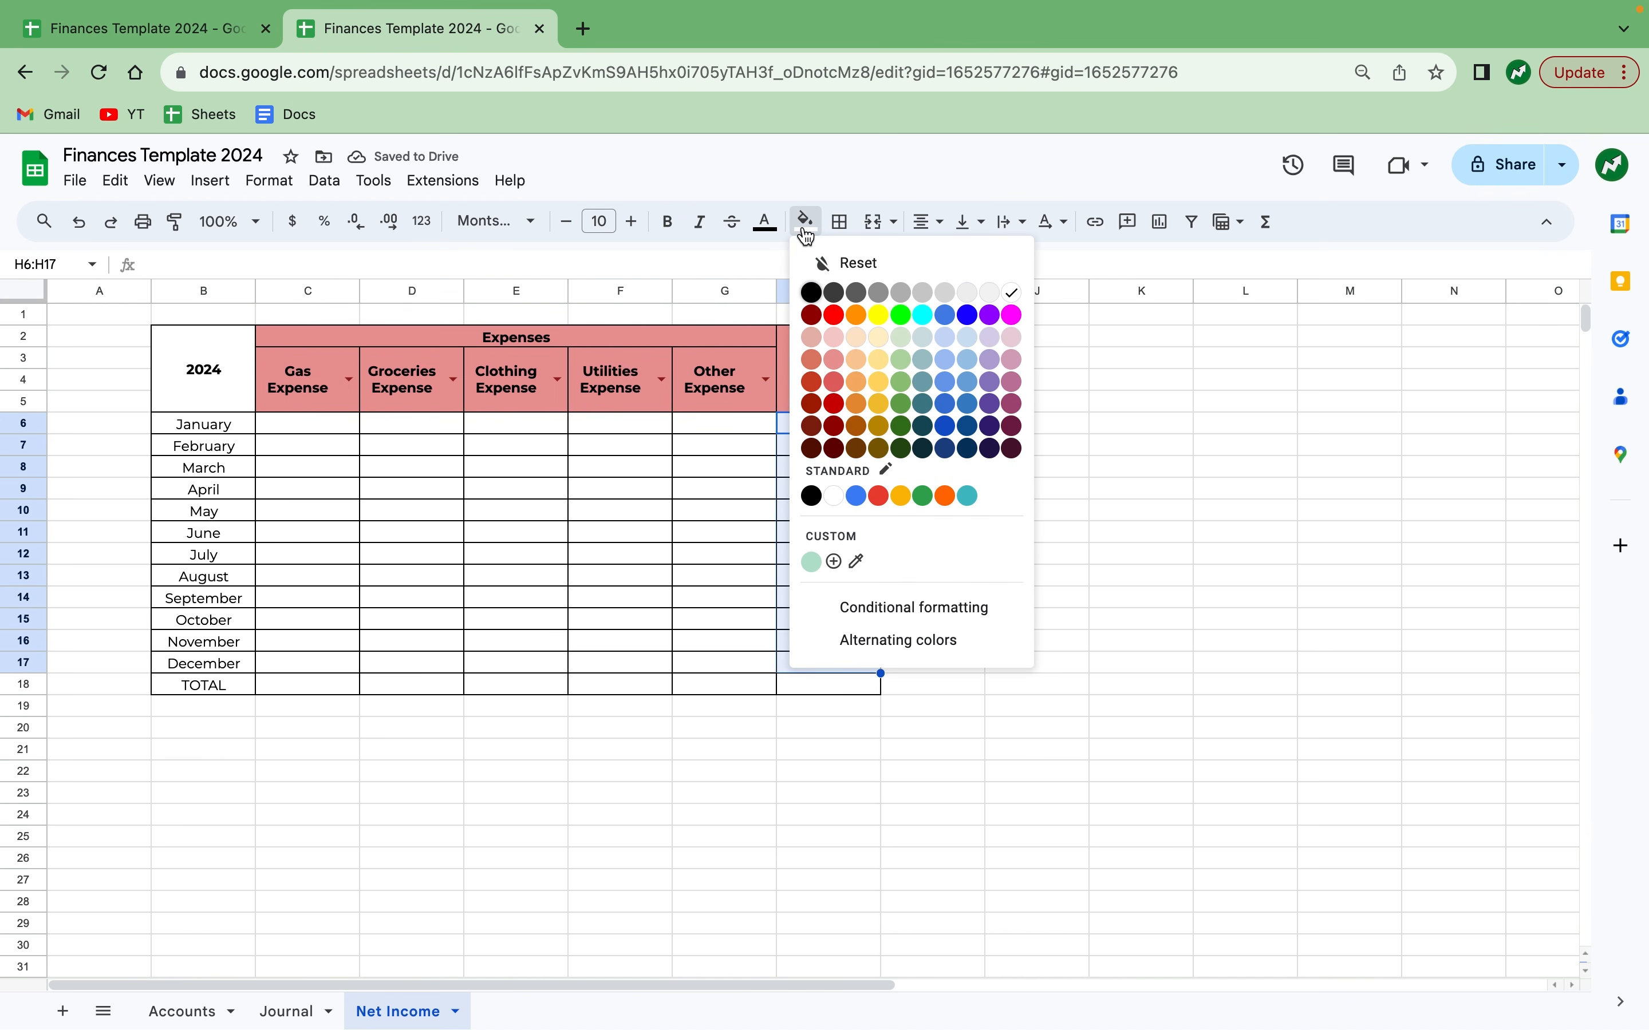
pyautogui.click(751, 490)
# Fill the TOTAL Expenses column H6:H18 and the TOTAL row C18:G18 with a lighter red than the headers.
pyautogui.moveTo(819, 426); pyautogui.dragTo(840, 683)
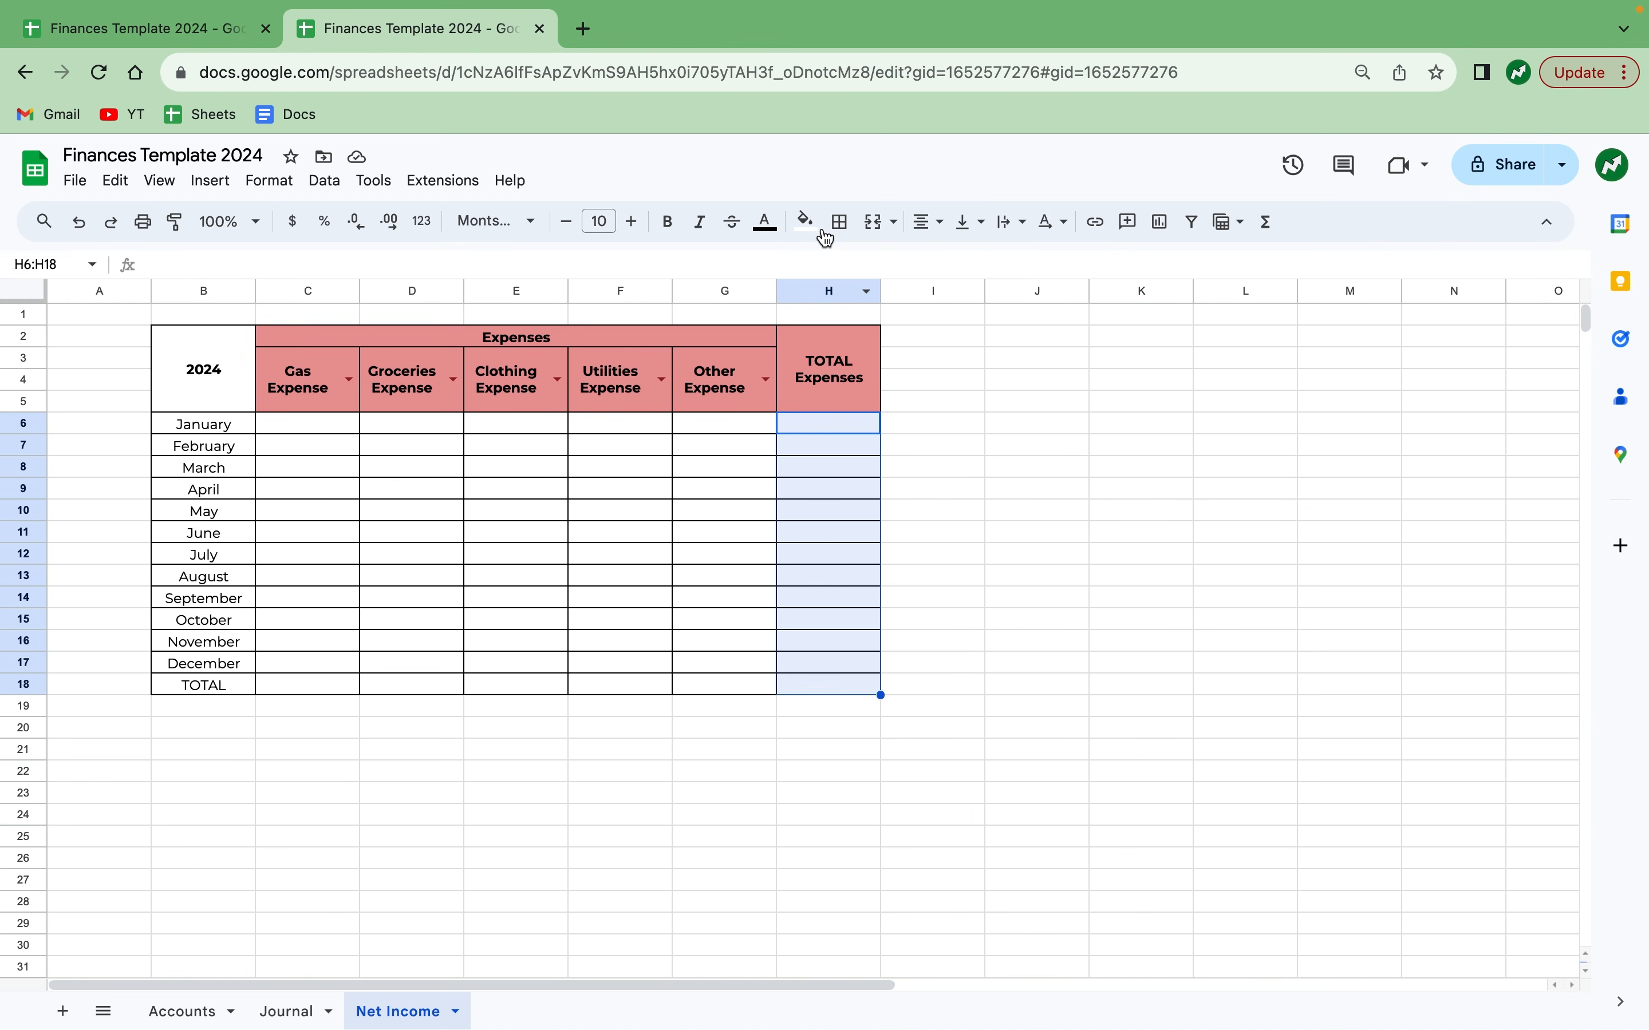
pyautogui.click(807, 221)
pyautogui.click(830, 392)
pyautogui.click(625, 581)
pyautogui.moveTo(737, 684); pyautogui.dragTo(349, 684)
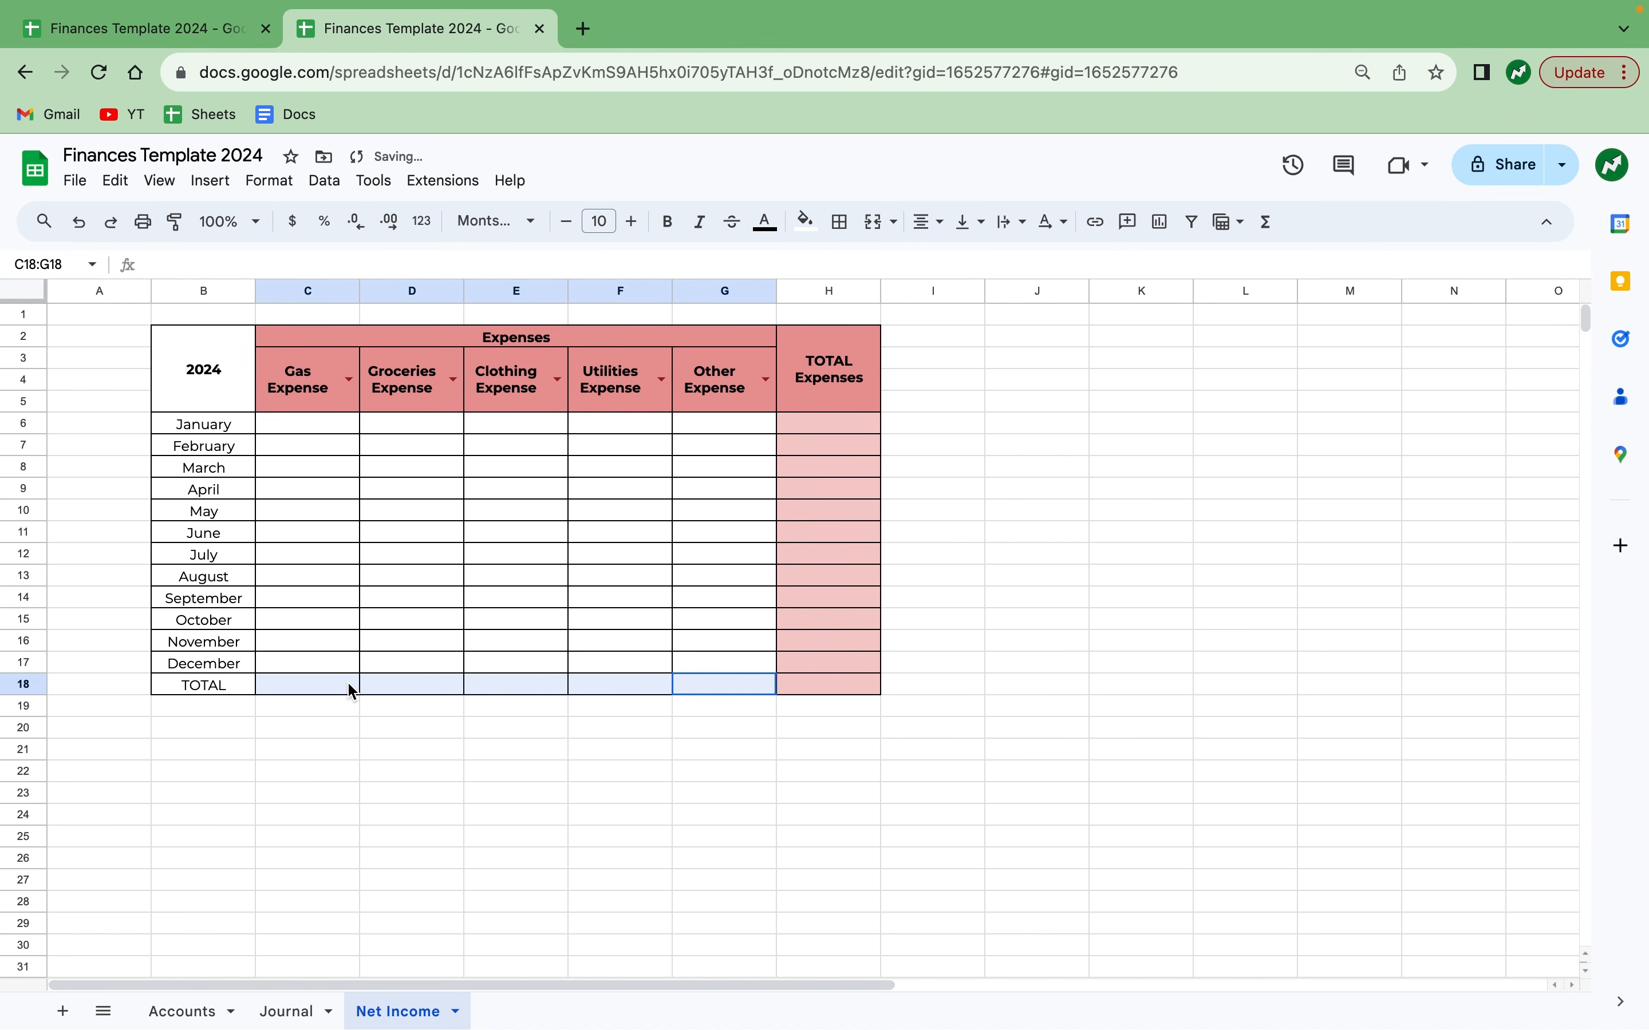
pyautogui.click(807, 221)
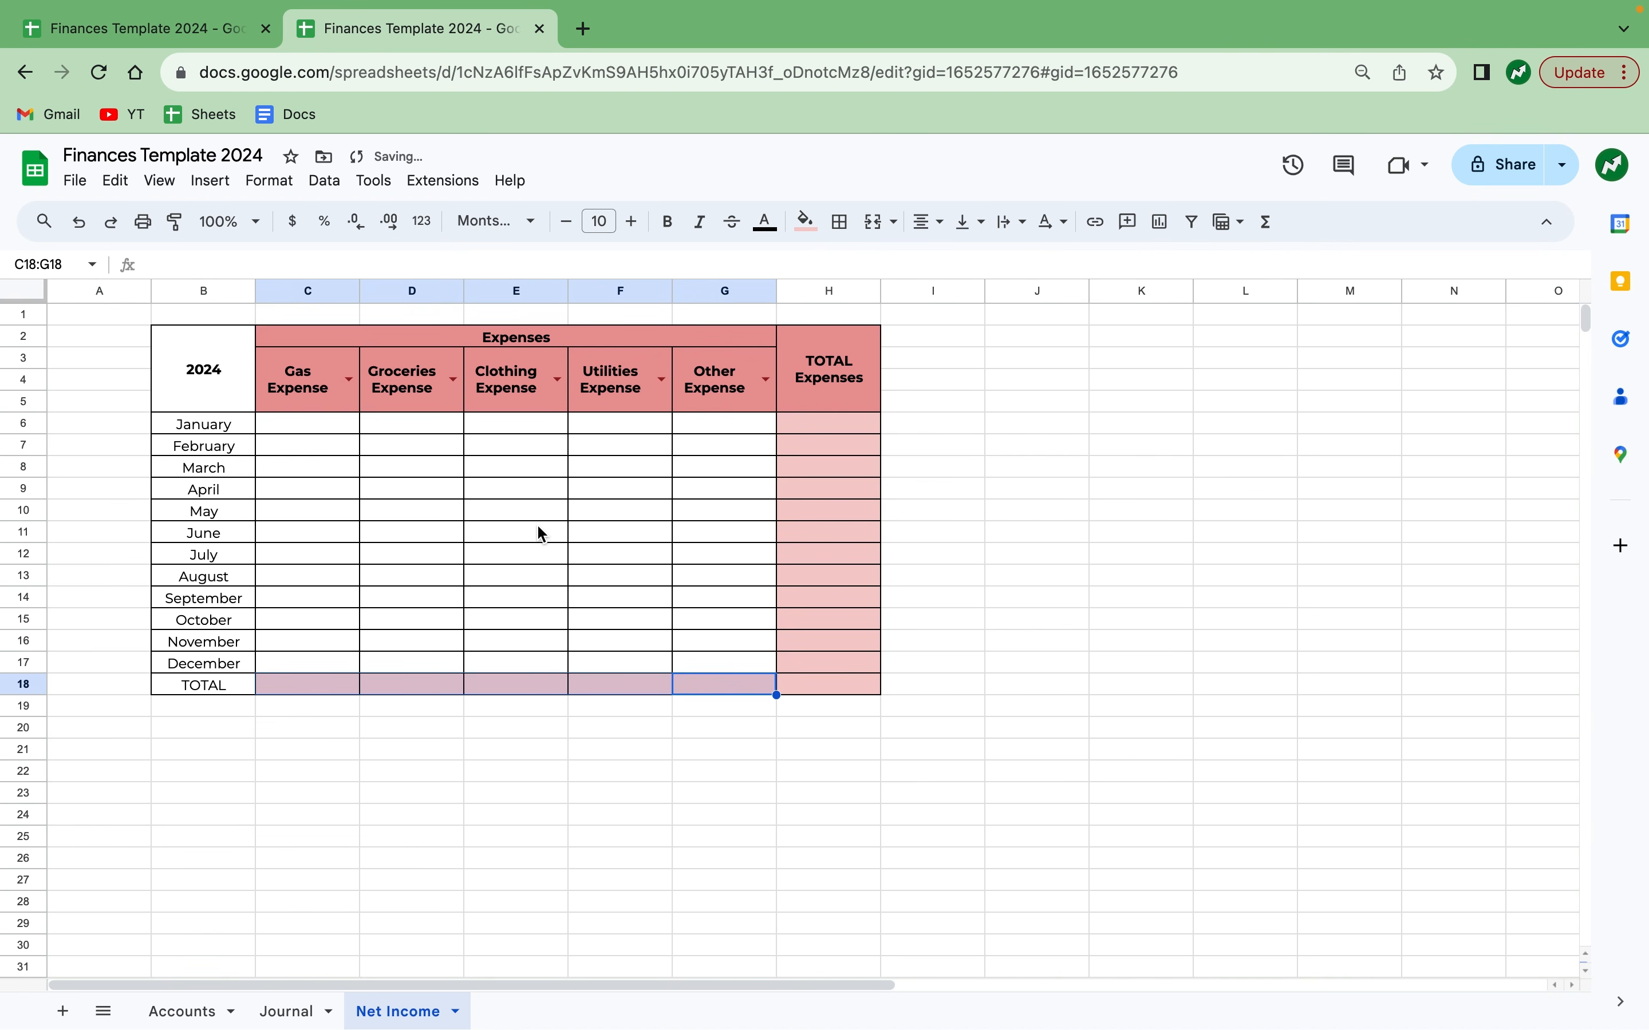
pyautogui.click(412, 510)
# Increase the 2024 header's font size to 14 and fill its merged cell with gray.
pyautogui.click(197, 371)
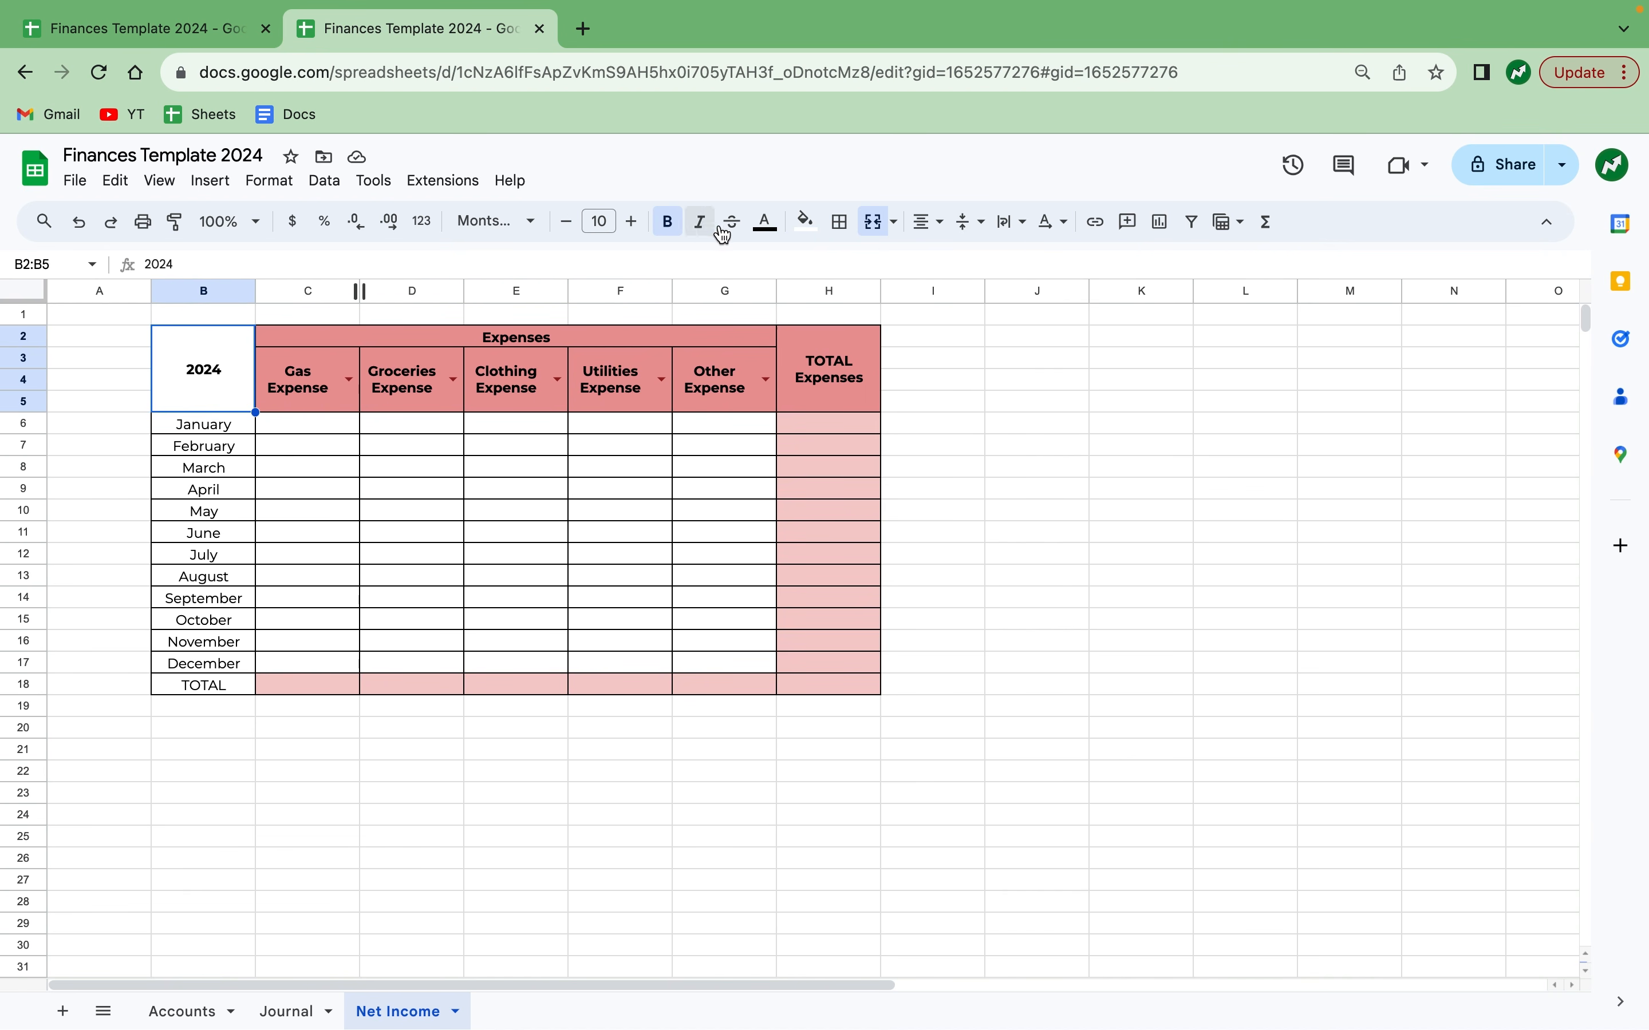
pyautogui.click(632, 235)
pyautogui.click(632, 235)
pyautogui.click(632, 235)
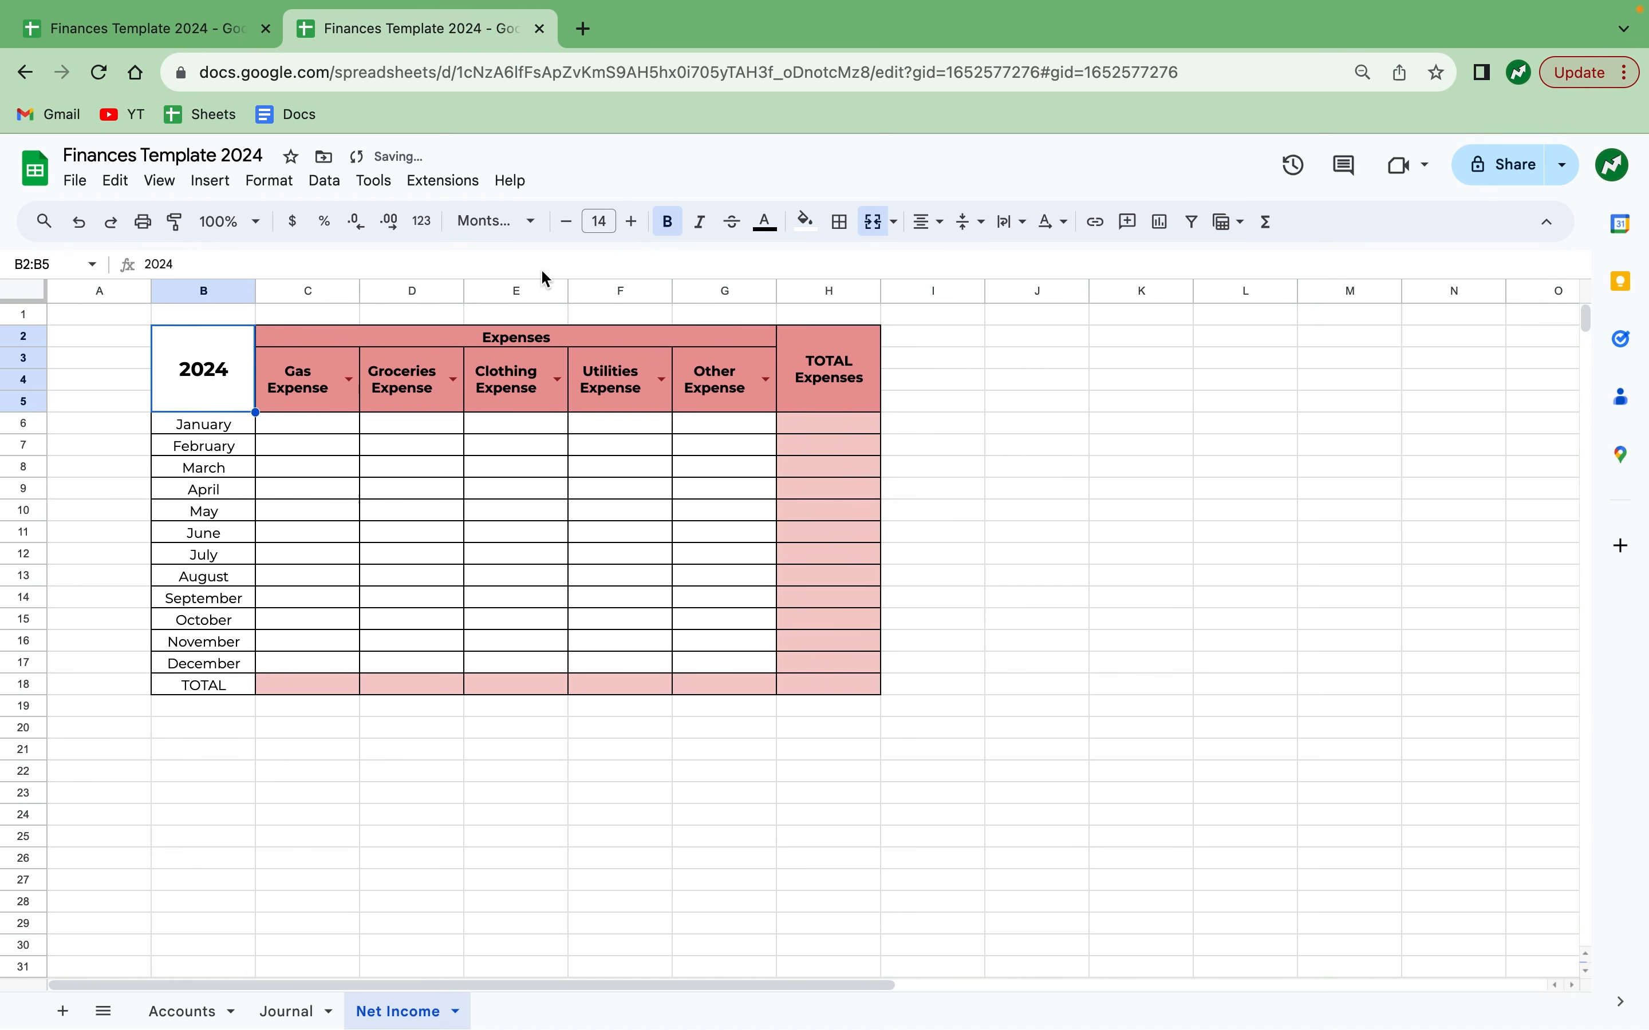
pyautogui.click(803, 225)
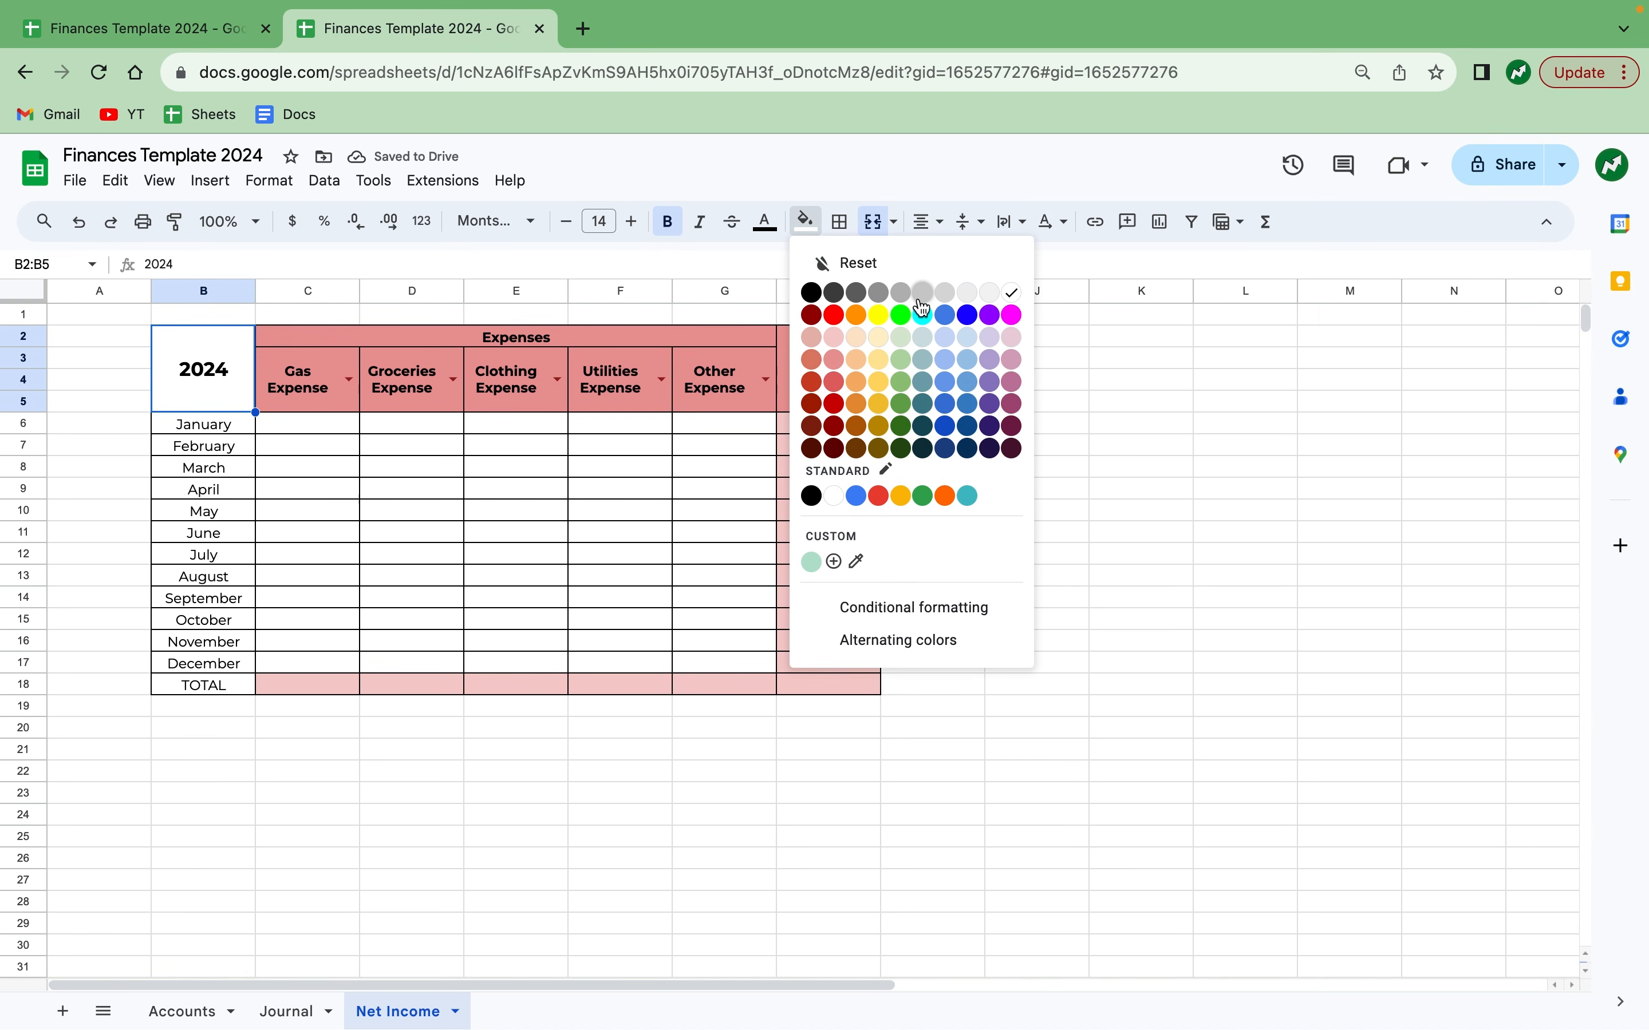
pyautogui.click(911, 300)
pyautogui.click(517, 622)
# Make the TOTAL row label in B18 bold and fill the cell with a very light gray.
pyautogui.click(225, 688)
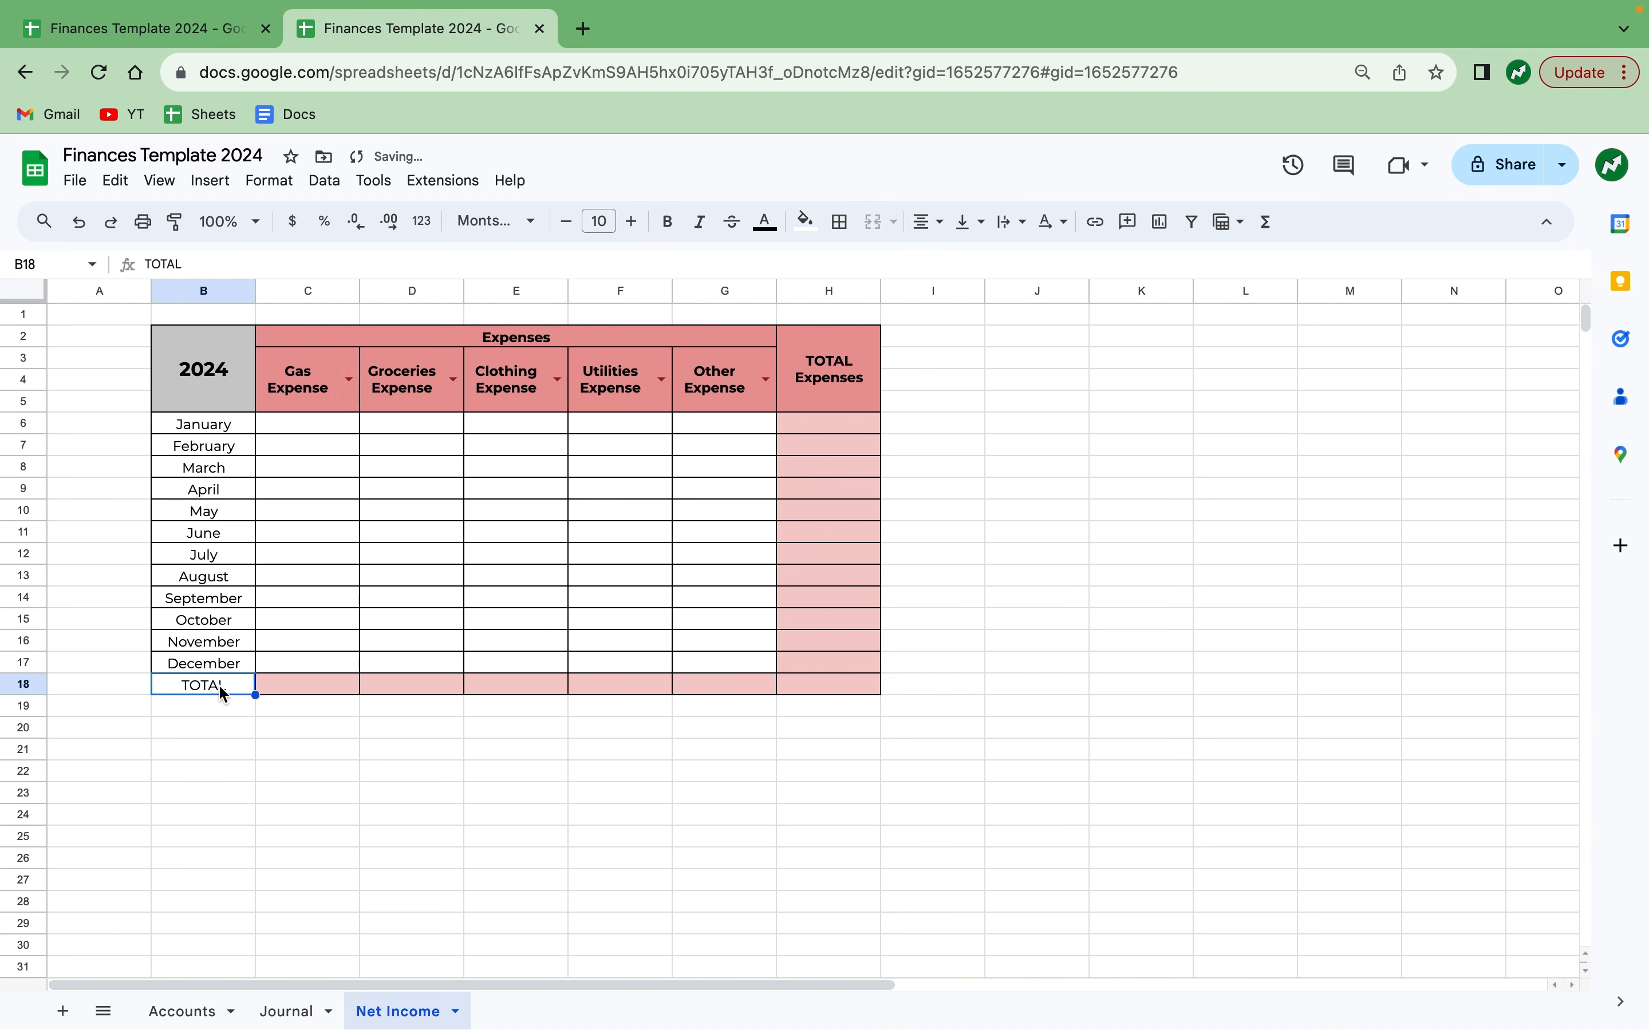
pyautogui.press('super+b')
pyautogui.click(805, 223)
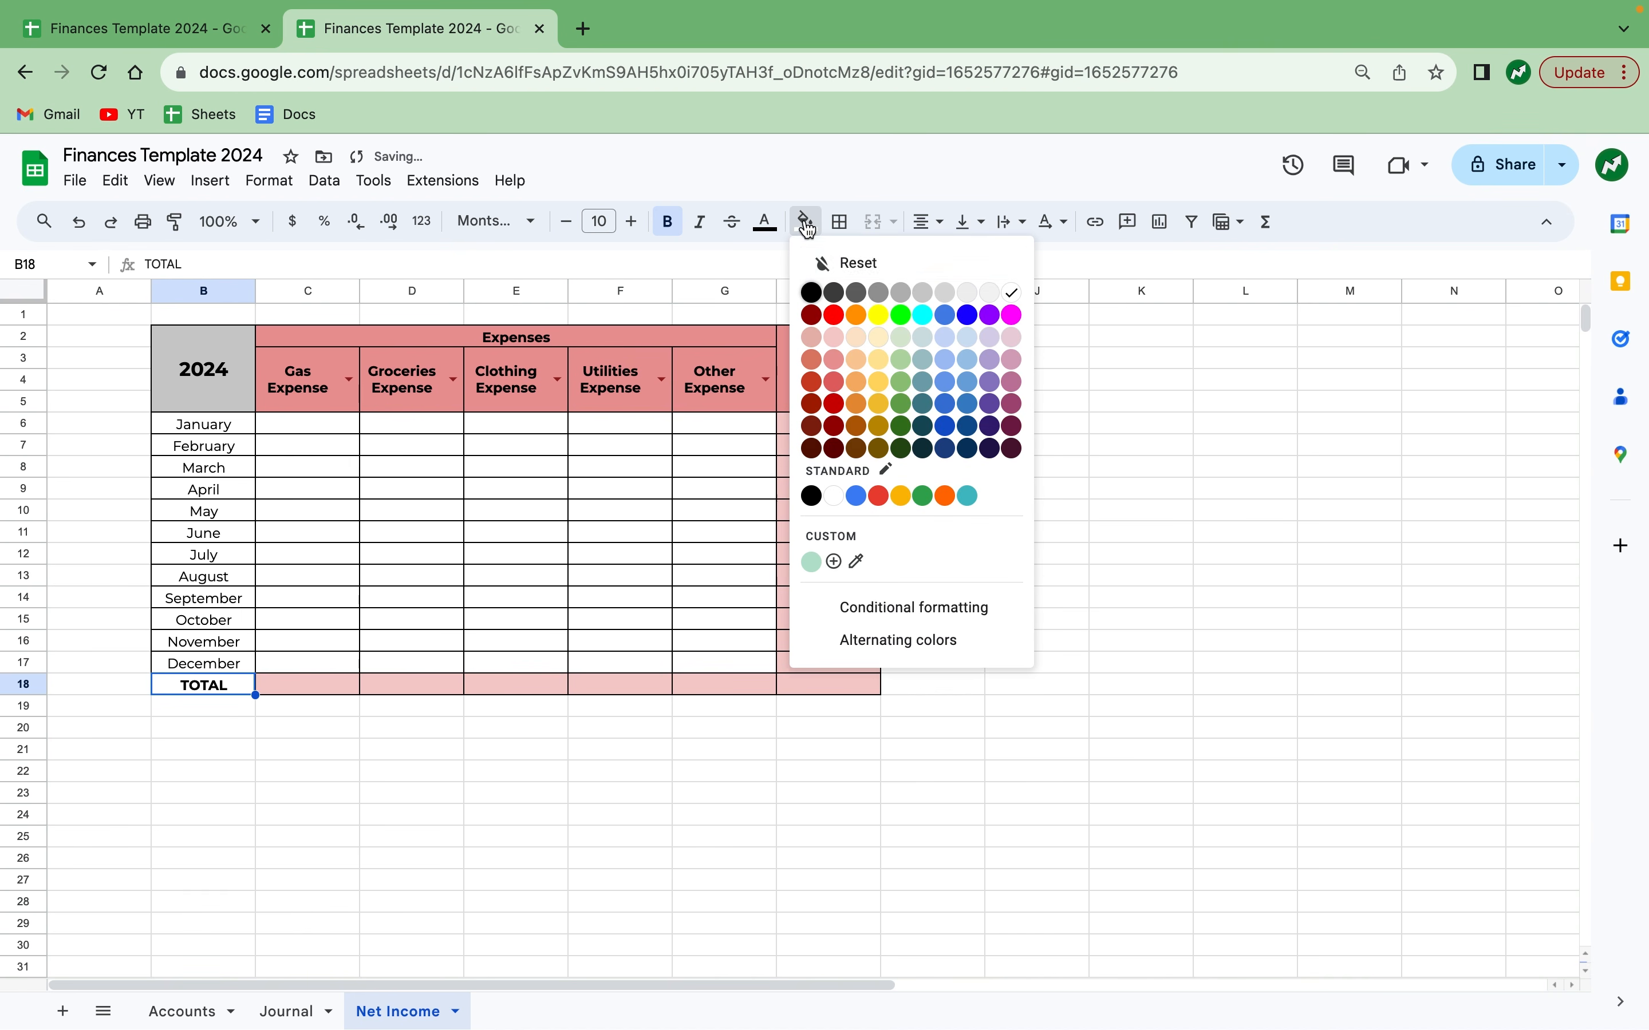
pyautogui.click(967, 294)
pyautogui.click(557, 503)
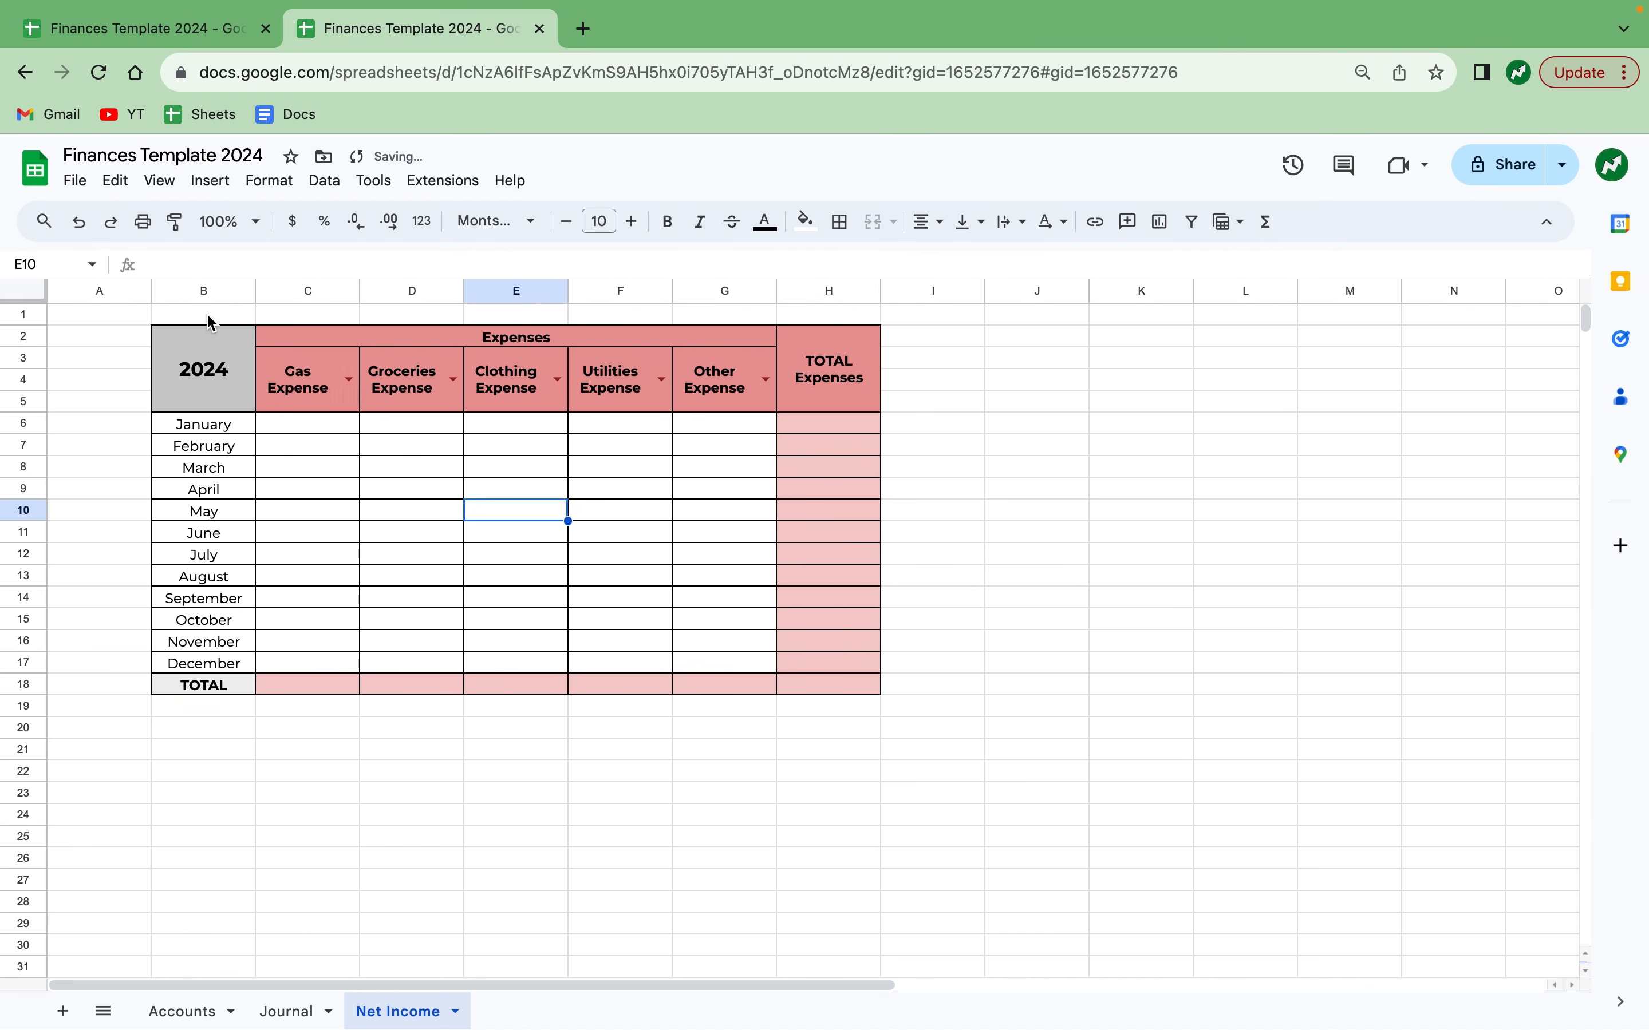
# Resize the empty column A to a width of 25 pixels.
pyautogui.click(124, 292)
pyautogui.rightClick(94, 286)
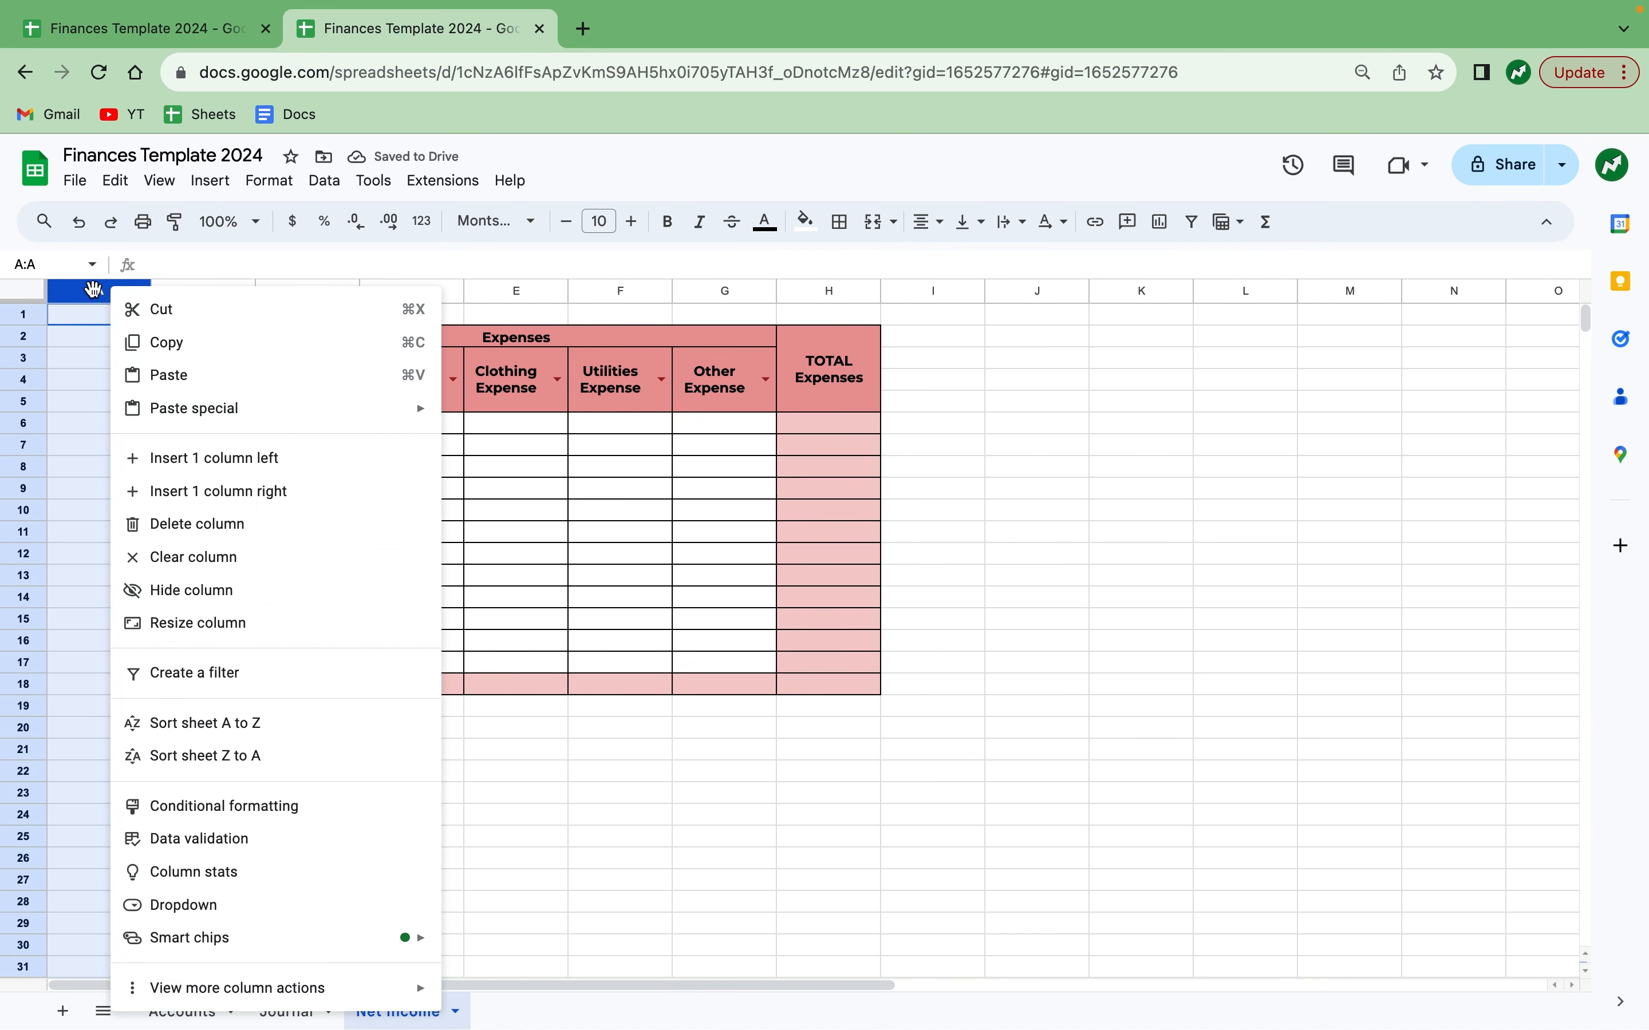
pyautogui.click(203, 626)
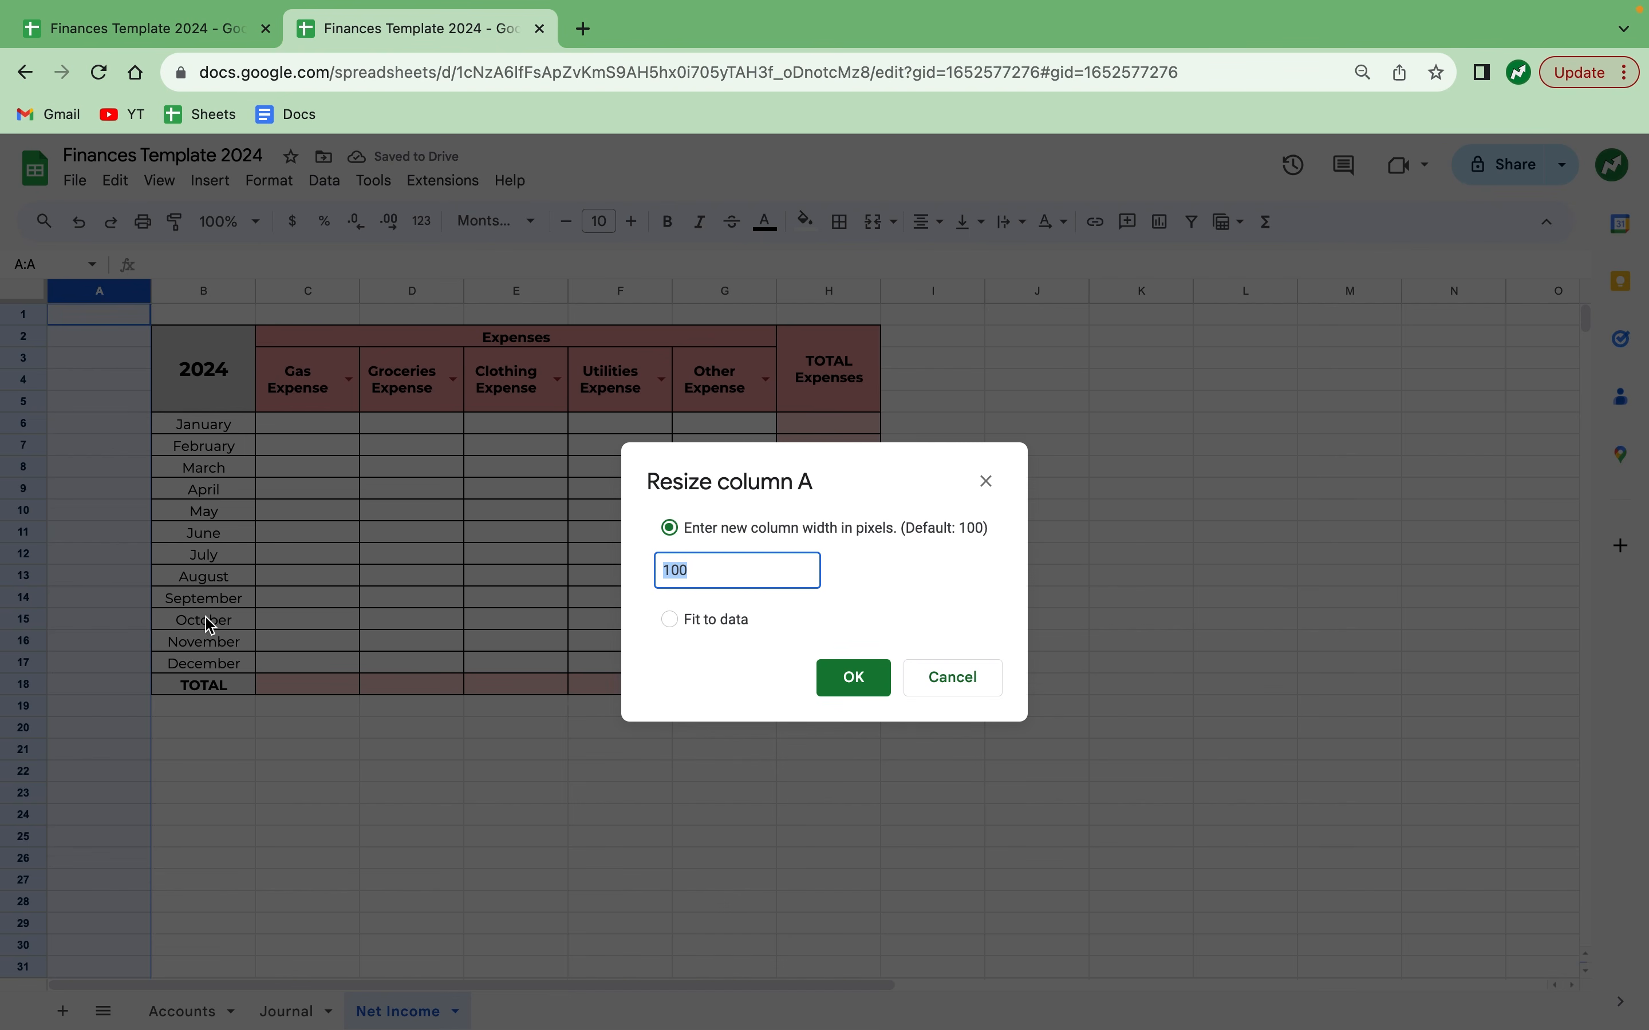
pyautogui.write('25')
pyautogui.press('Return')
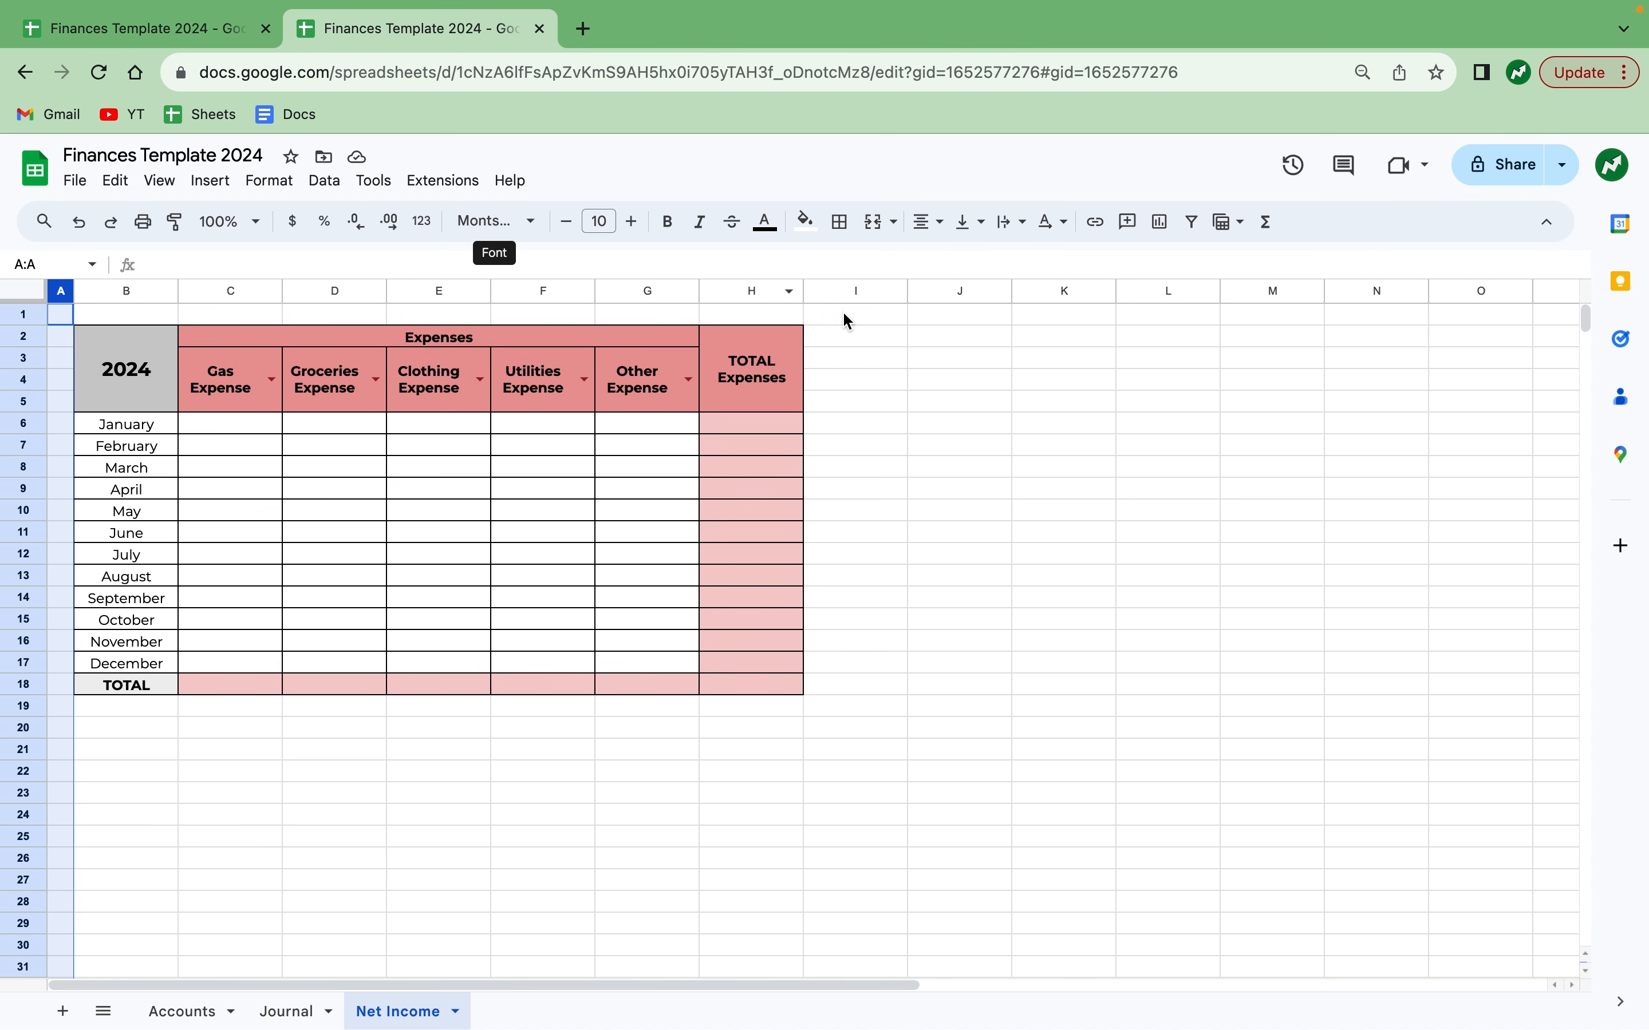
# Resize spacer column I, just after the TOTAL Expenses column, to a width of 25 pixels.
pyautogui.click(823, 289)
pyautogui.rightClick(827, 293)
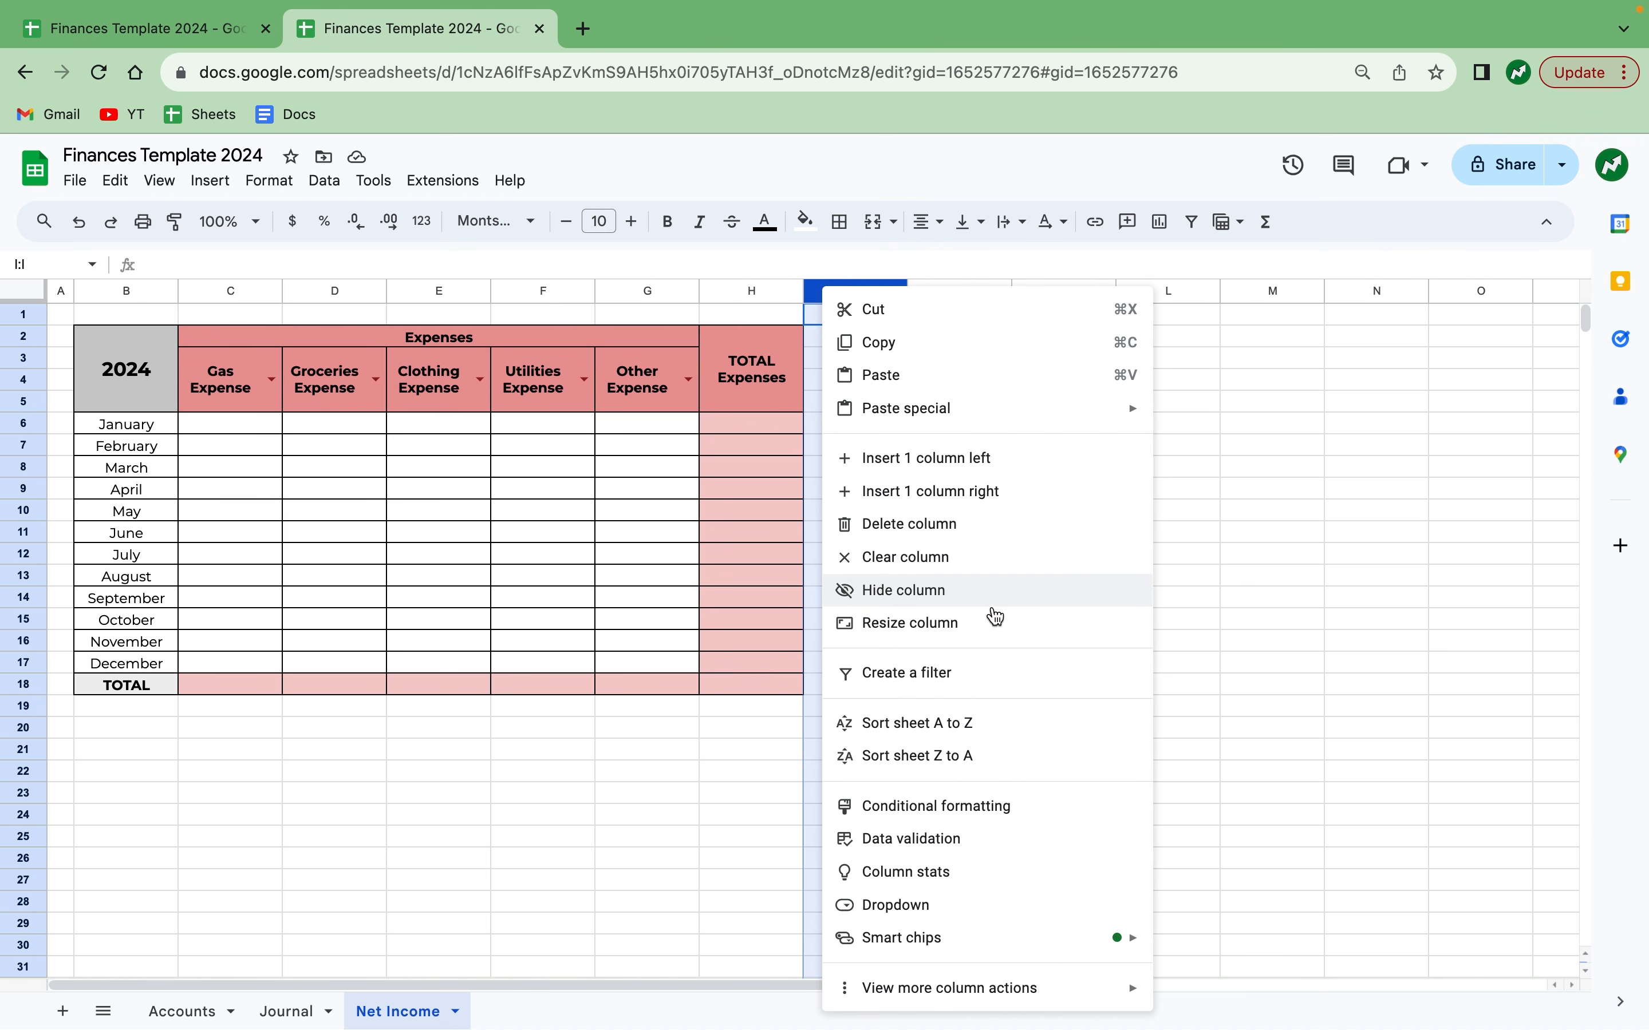
pyautogui.click(981, 613)
pyautogui.write('25')
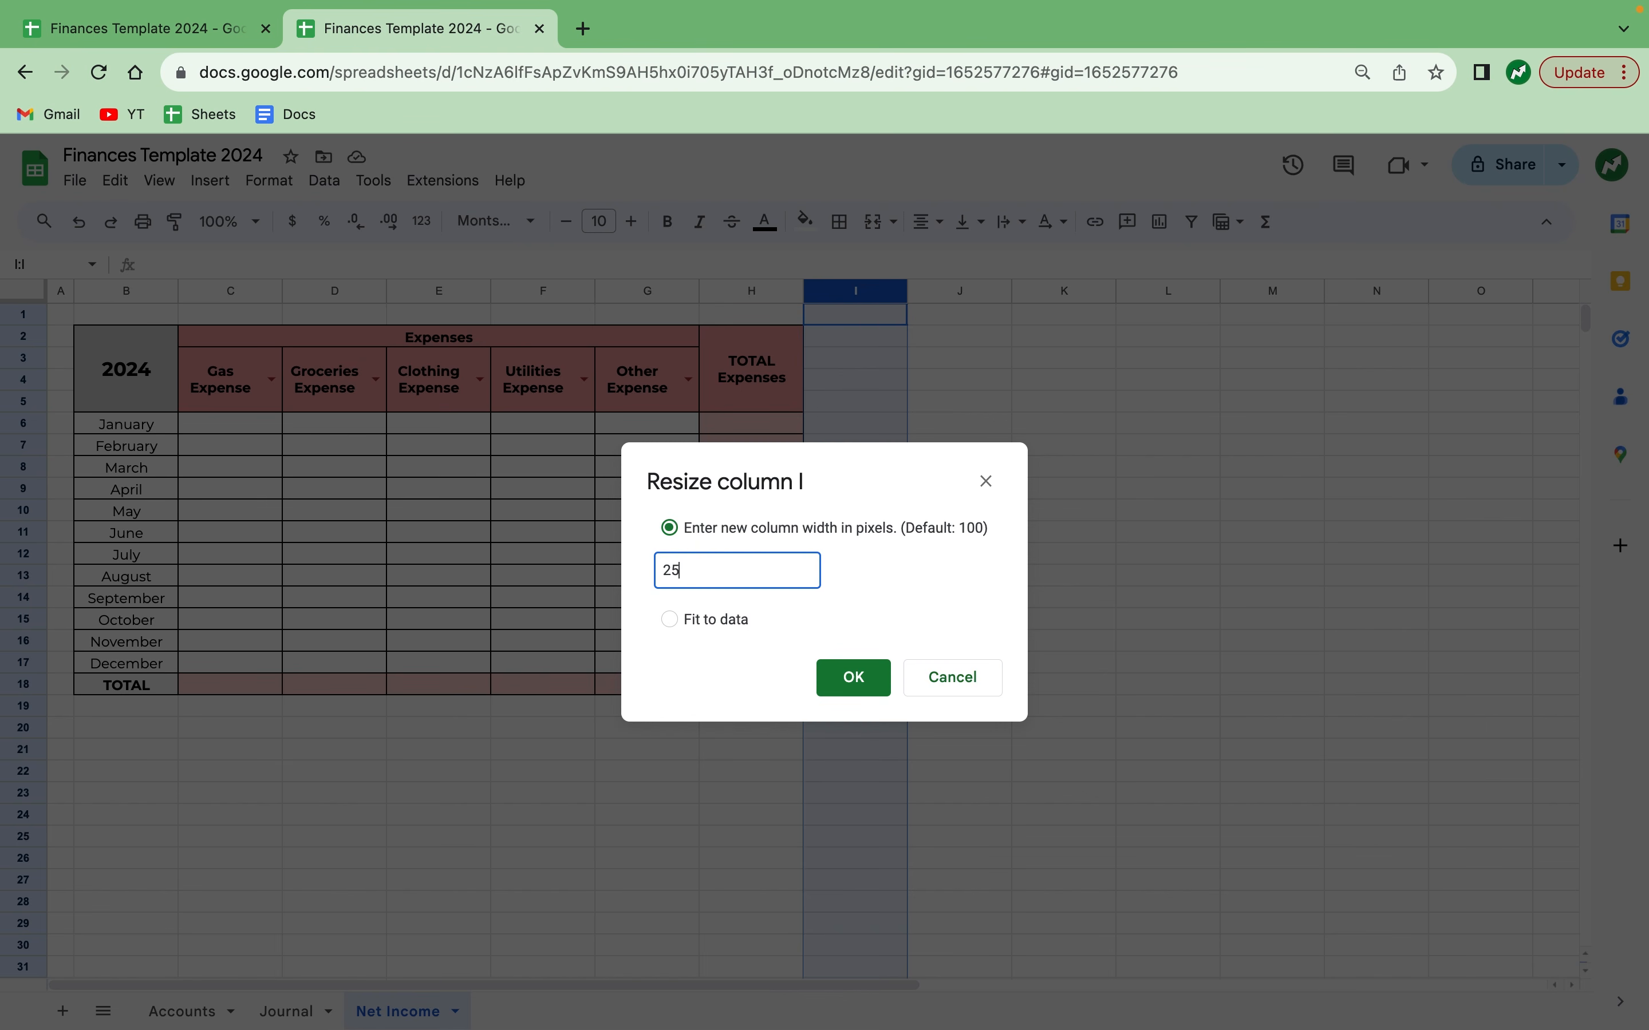
pyautogui.press('Return')
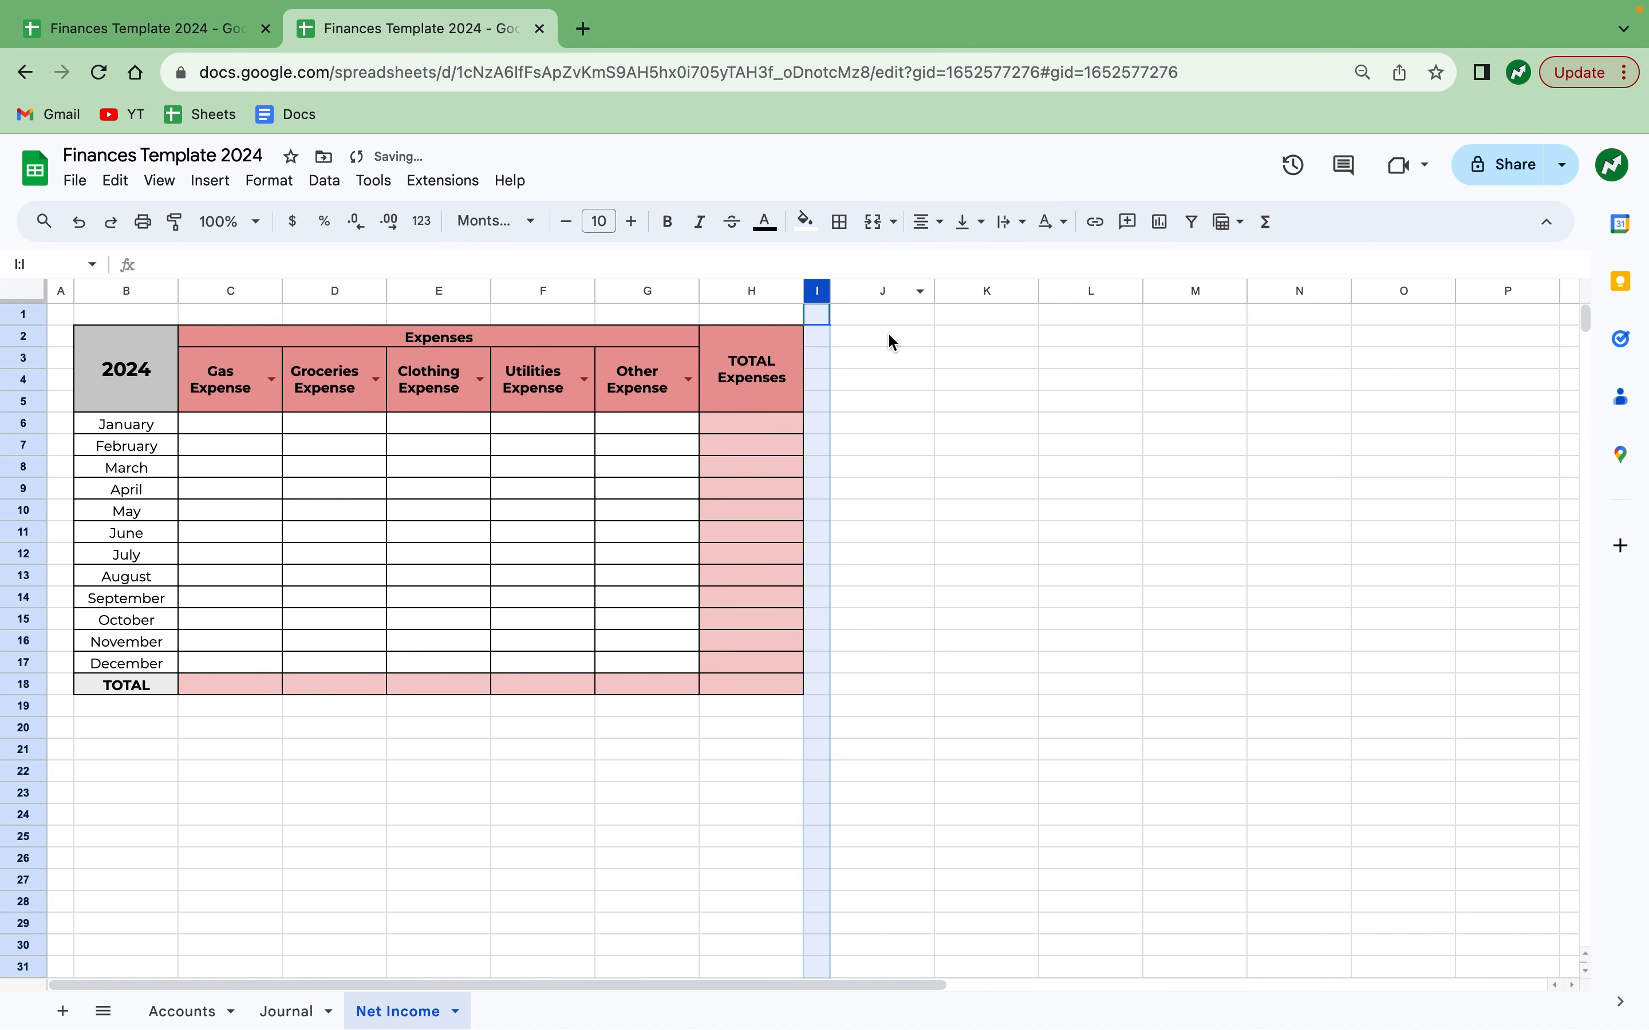
# Copy the merged Other Expense dropdown header from G3:G5 into J3, K3 and L3.
pyautogui.click(852, 365)
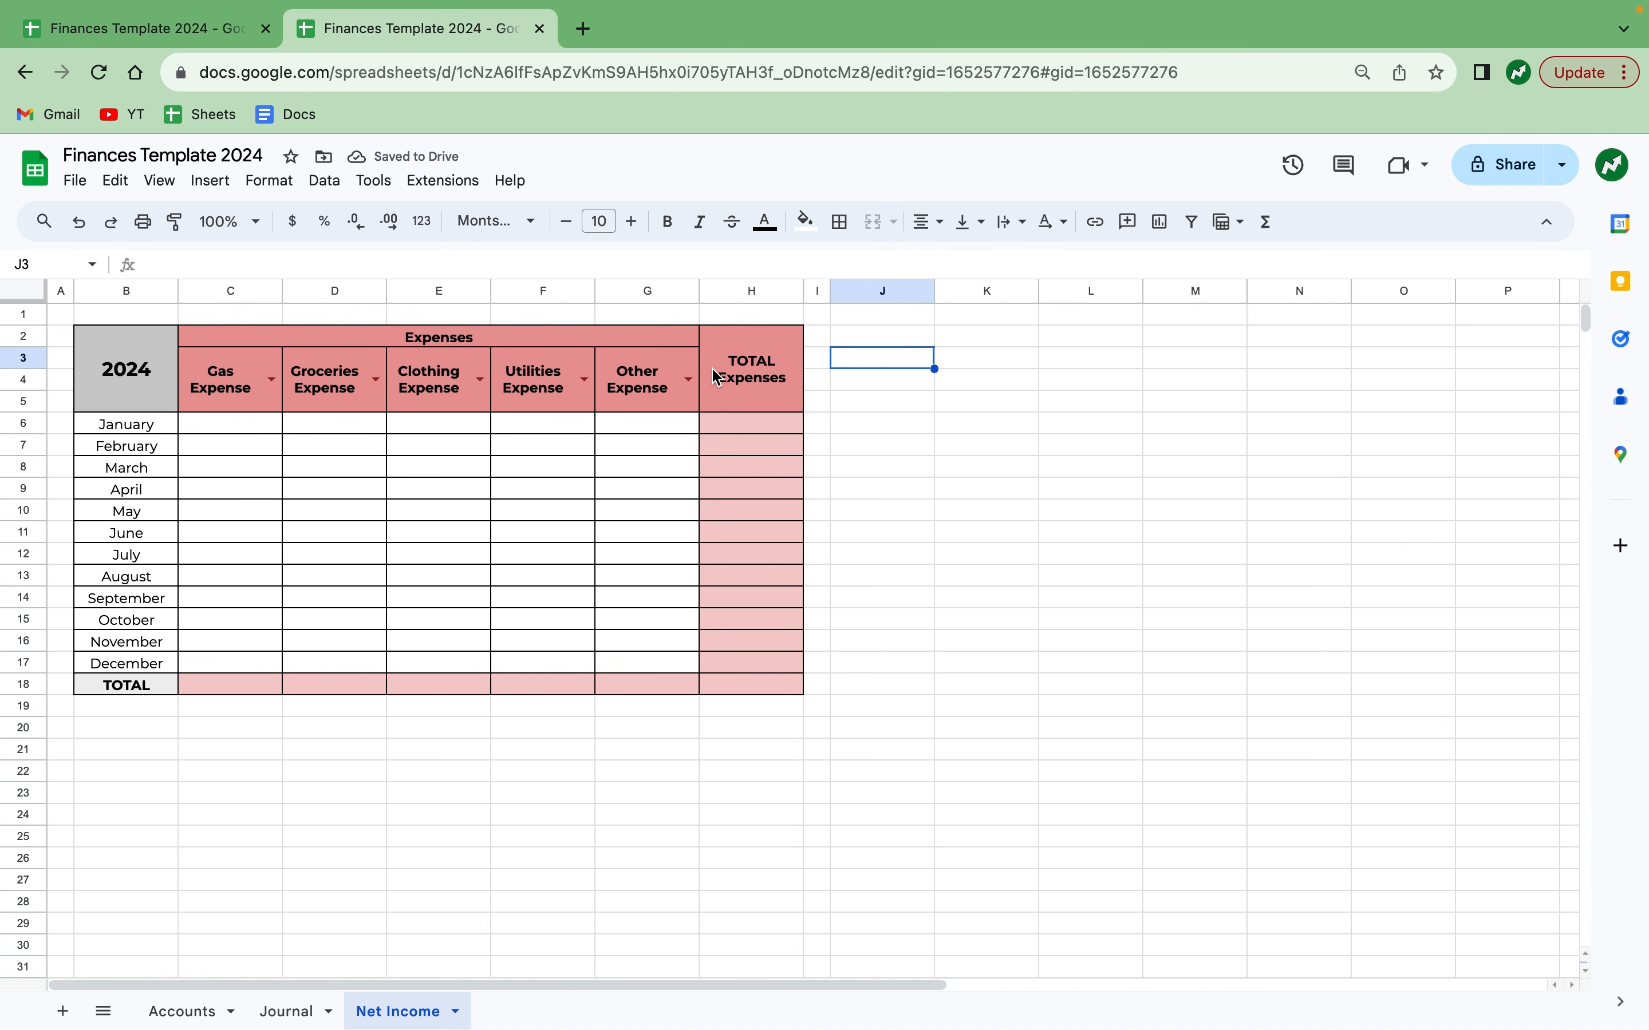
pyautogui.click(642, 386)
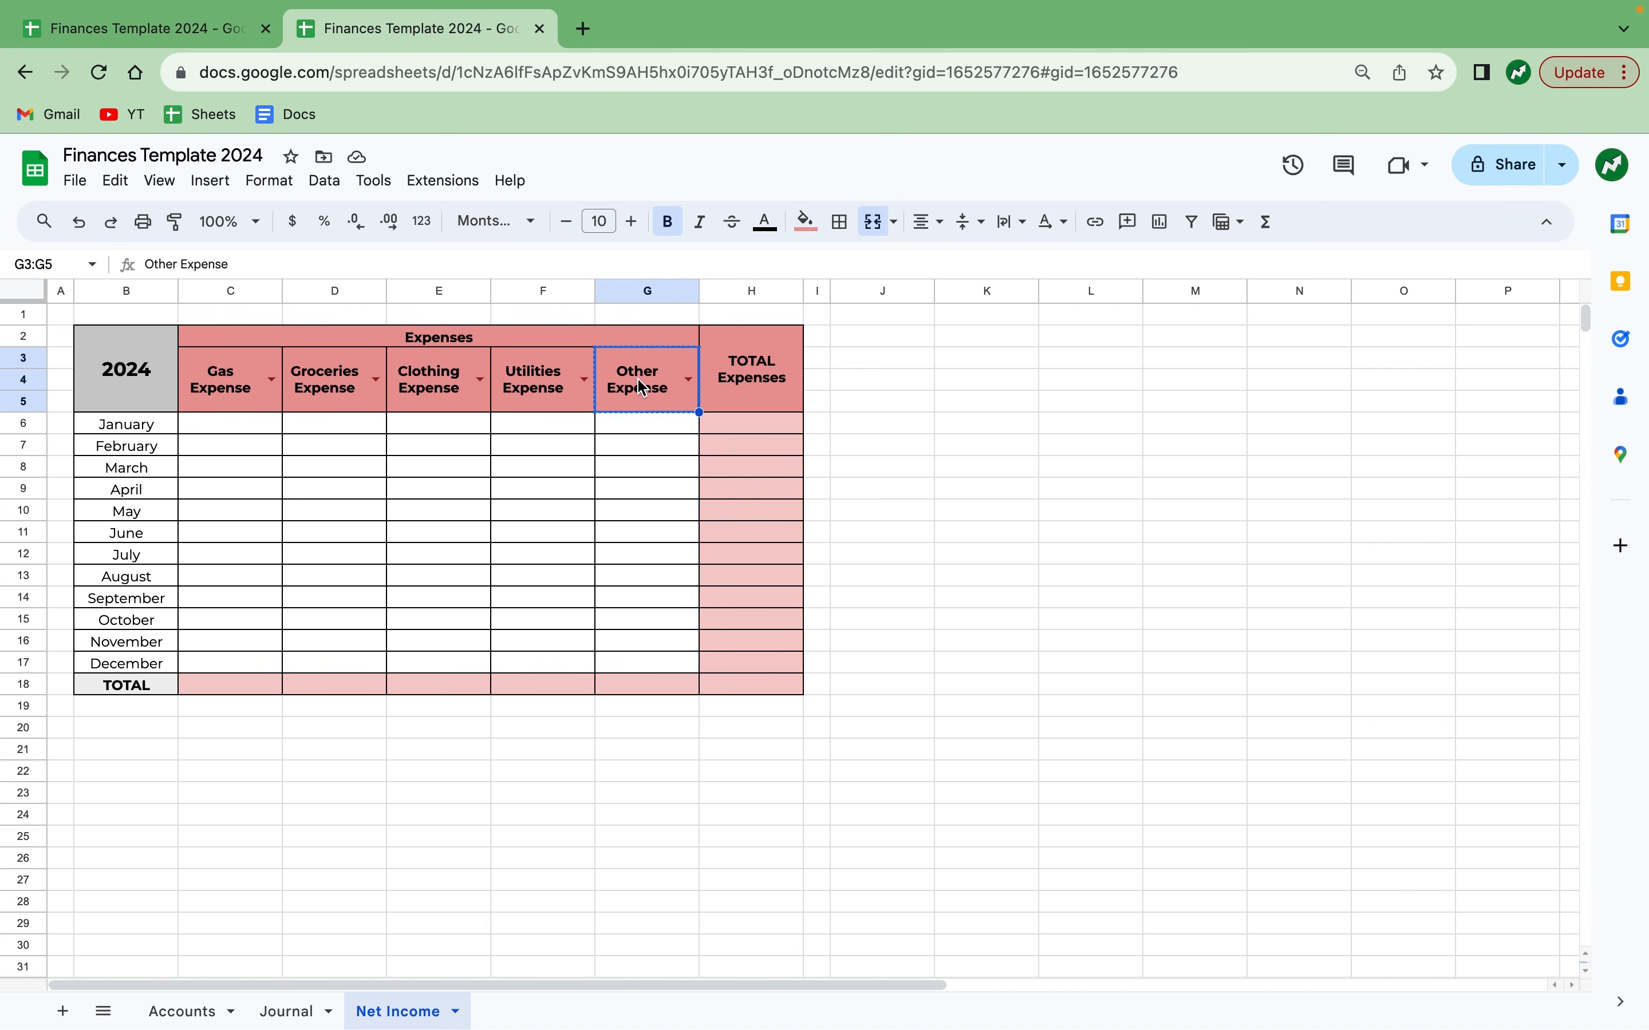
pyautogui.hotkey('ctrl', 'c')
pyautogui.click(888, 361)
pyautogui.hotkey('ctrl', 'v')
pyautogui.click(974, 359)
pyautogui.hotkey('ctrl', 'v')
pyautogui.click(1089, 367)
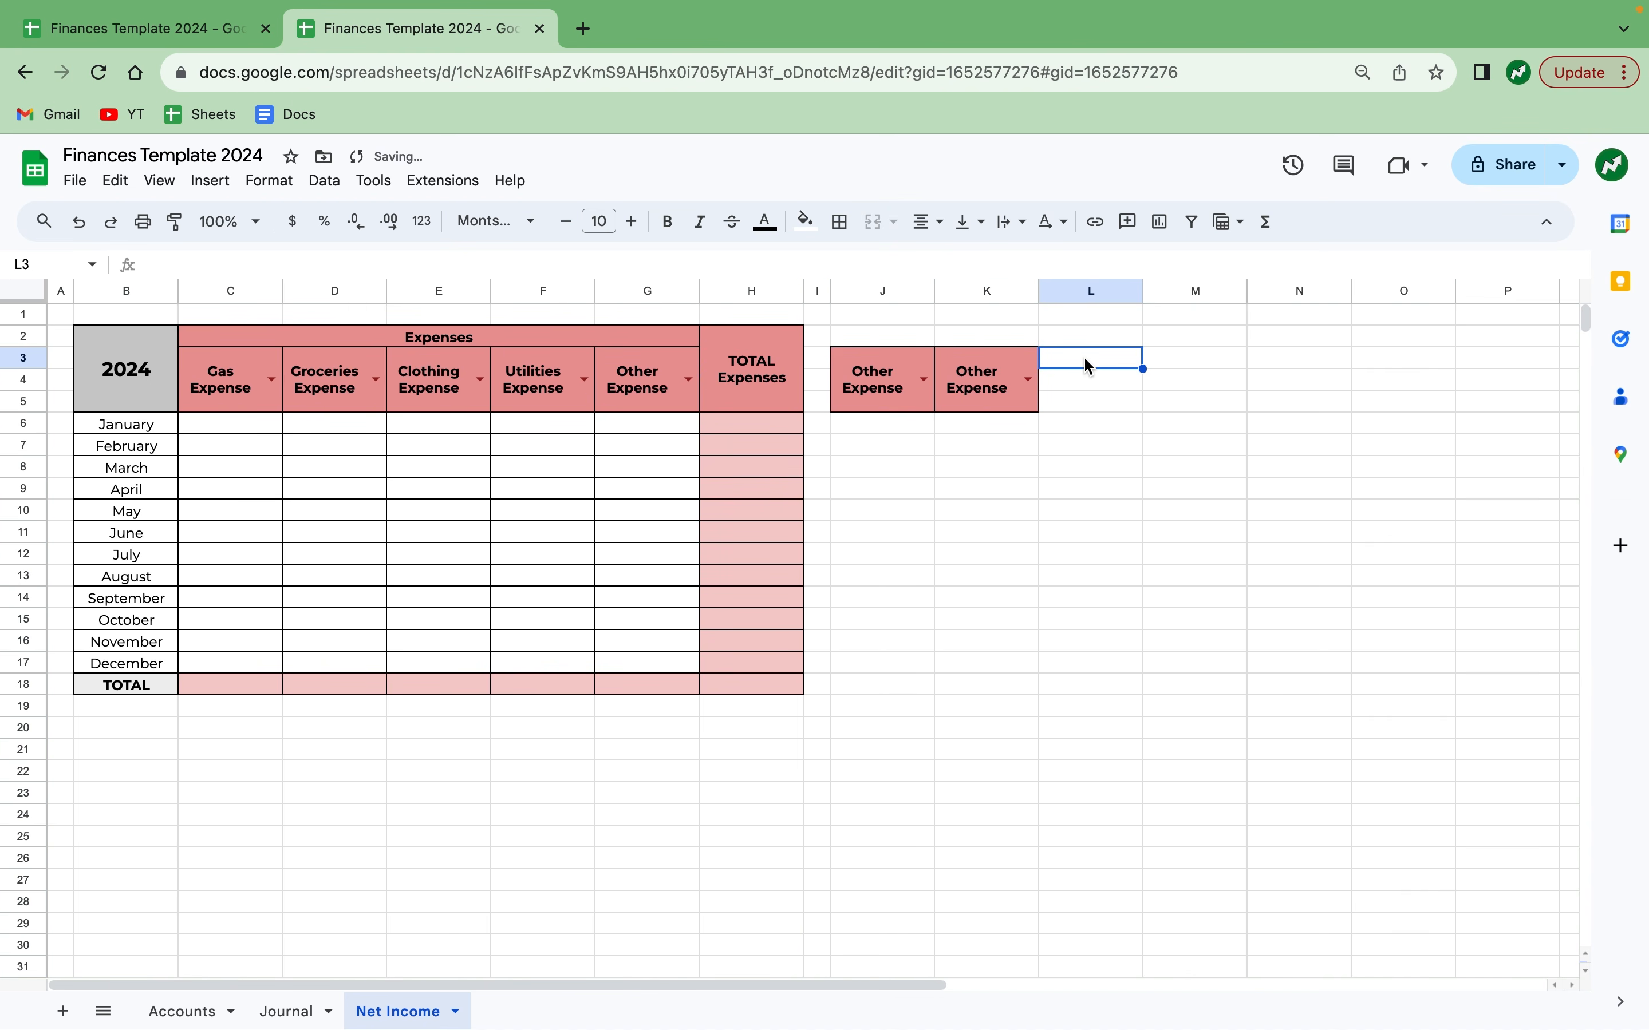
pyautogui.hotkey('ctrl', 'v')
# Set the copied dropdown headers in columns J, K and L to Work Revenue, Dividend Revenue and Other Revenue.
pyautogui.click(908, 379)
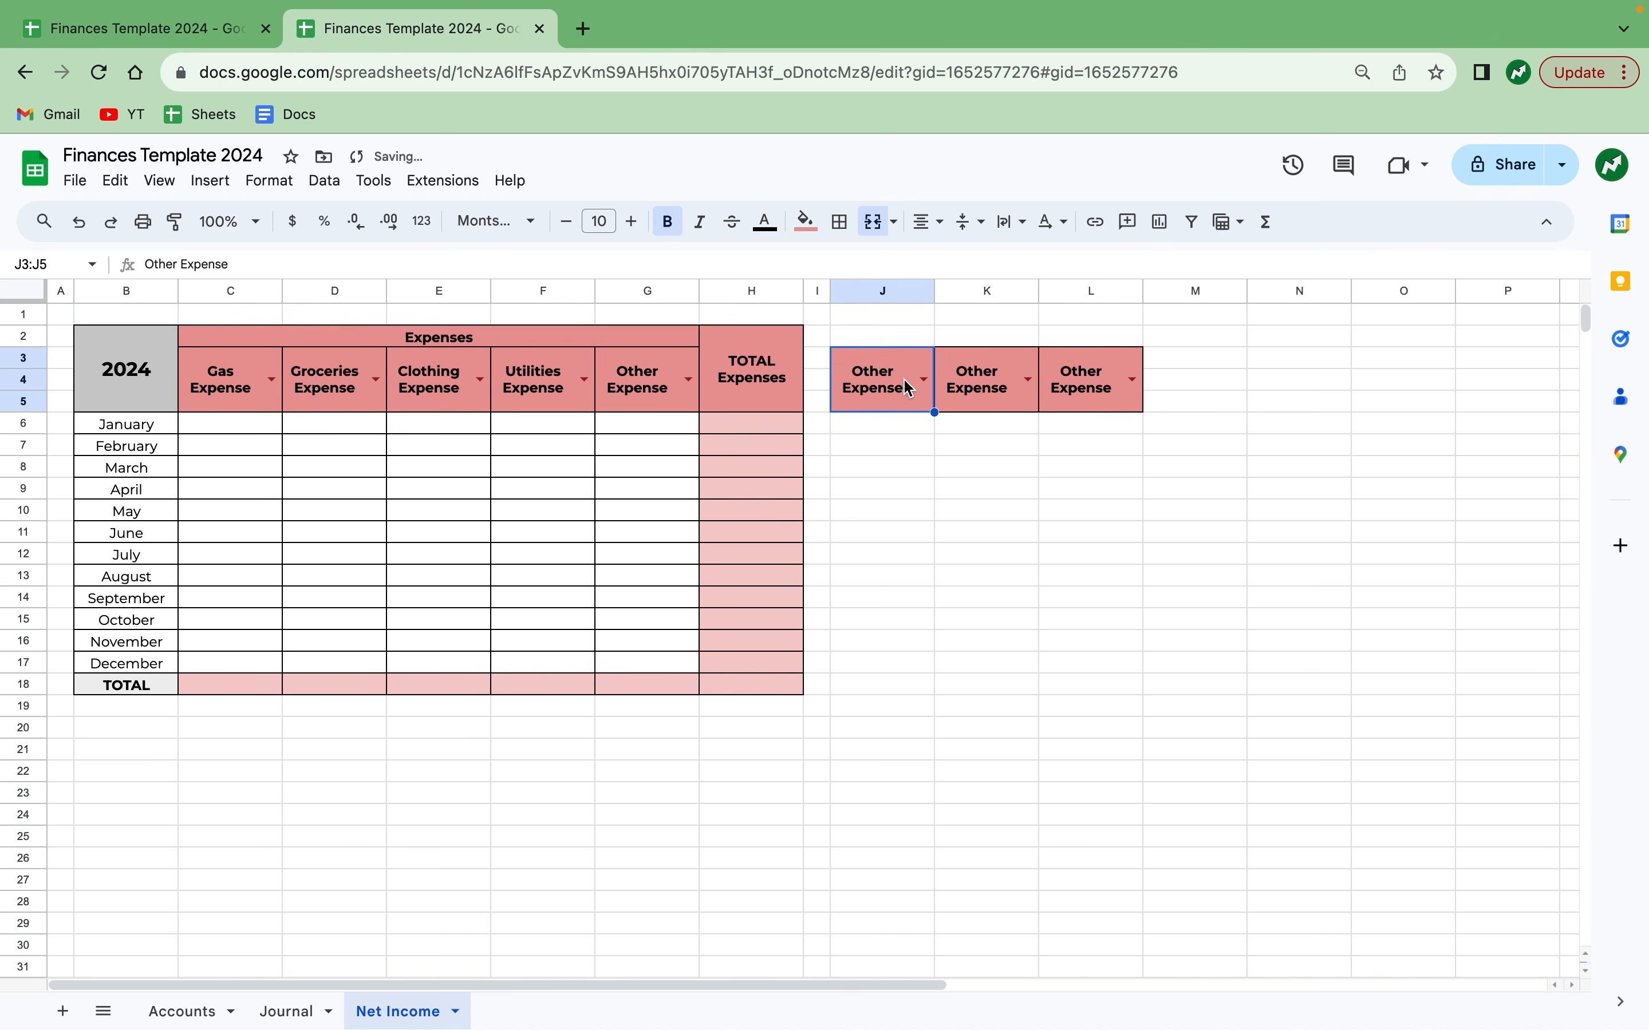
pyautogui.write('Work')
pyautogui.press('Return')
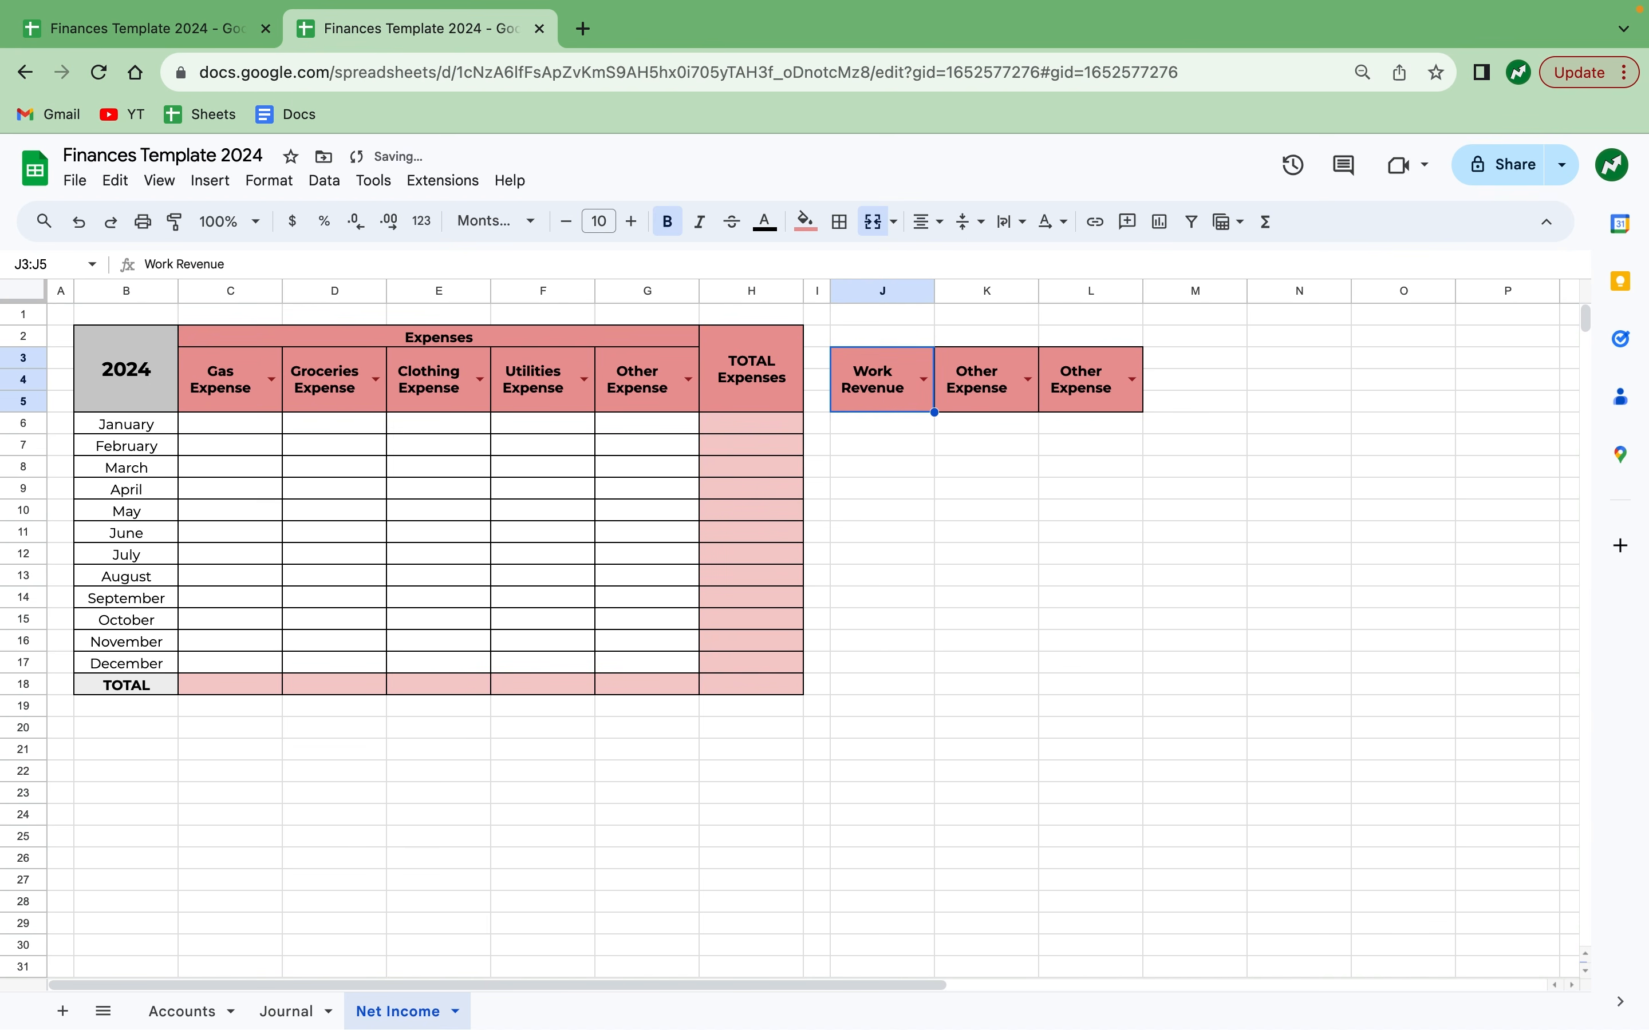
pyautogui.press('Tab')
pyautogui.write('Di')
pyautogui.press('Return')
pyautogui.press('Tab')
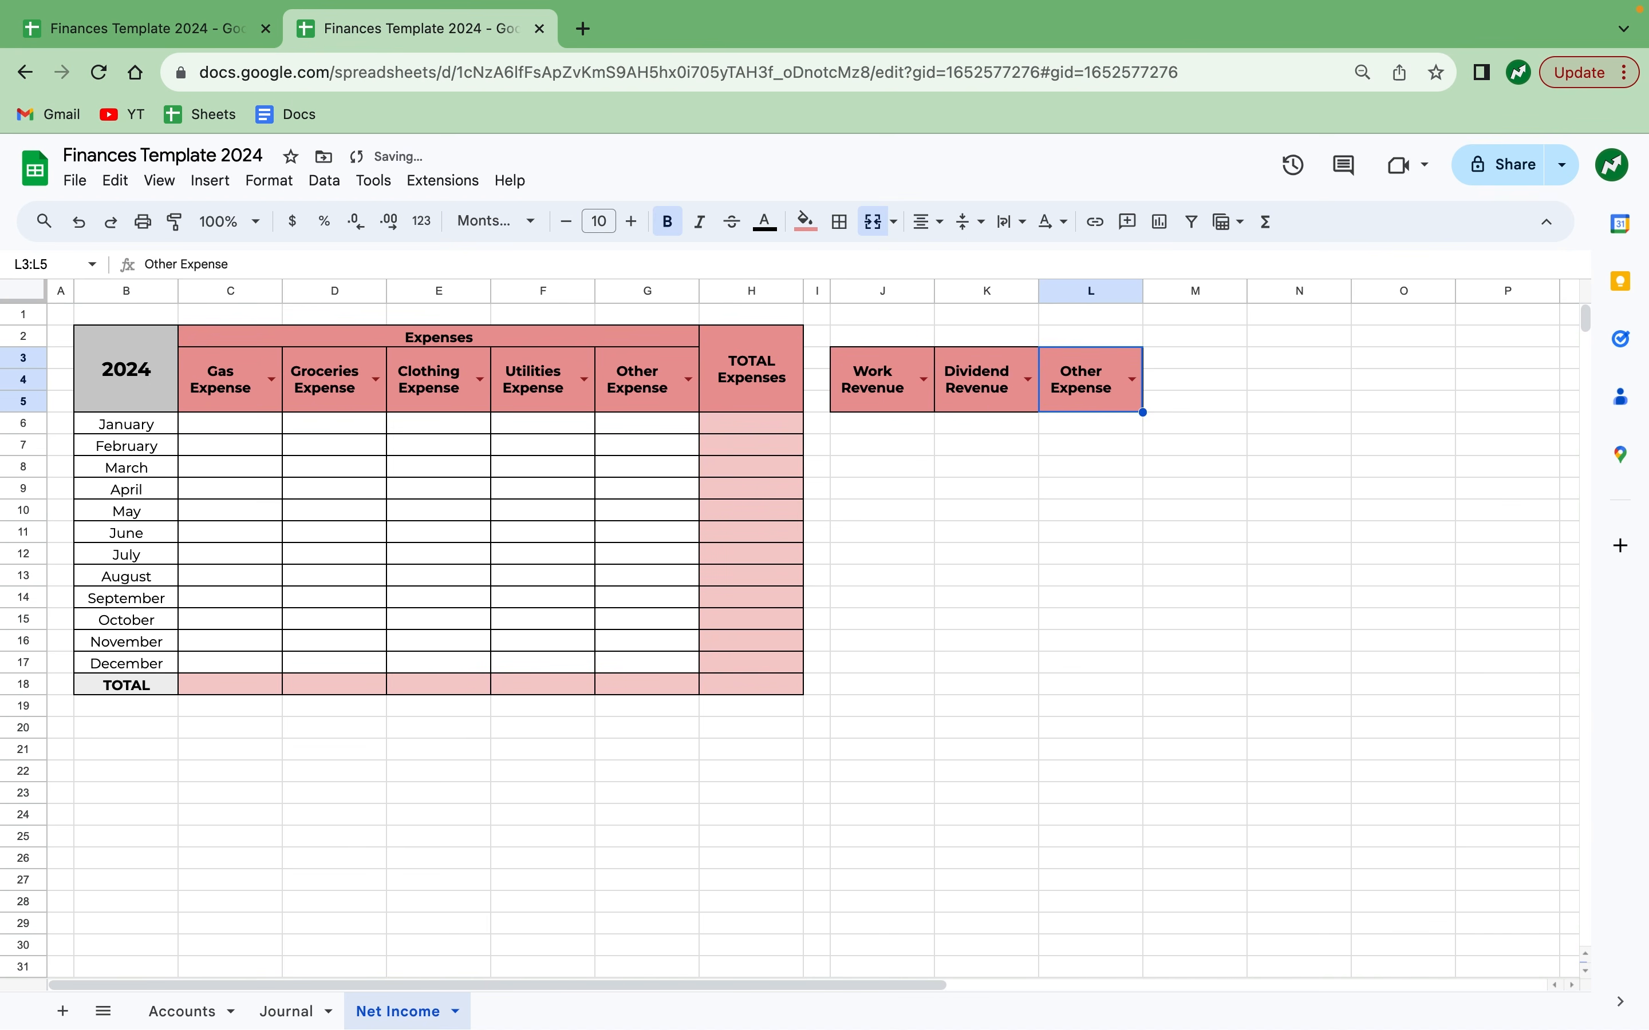
pyautogui.write('Othe')
pyautogui.press('Return')
# Copy the TOTAL Expenses header to M2:M5 and change its text to TOTAL Revenue.
pyautogui.click(762, 364)
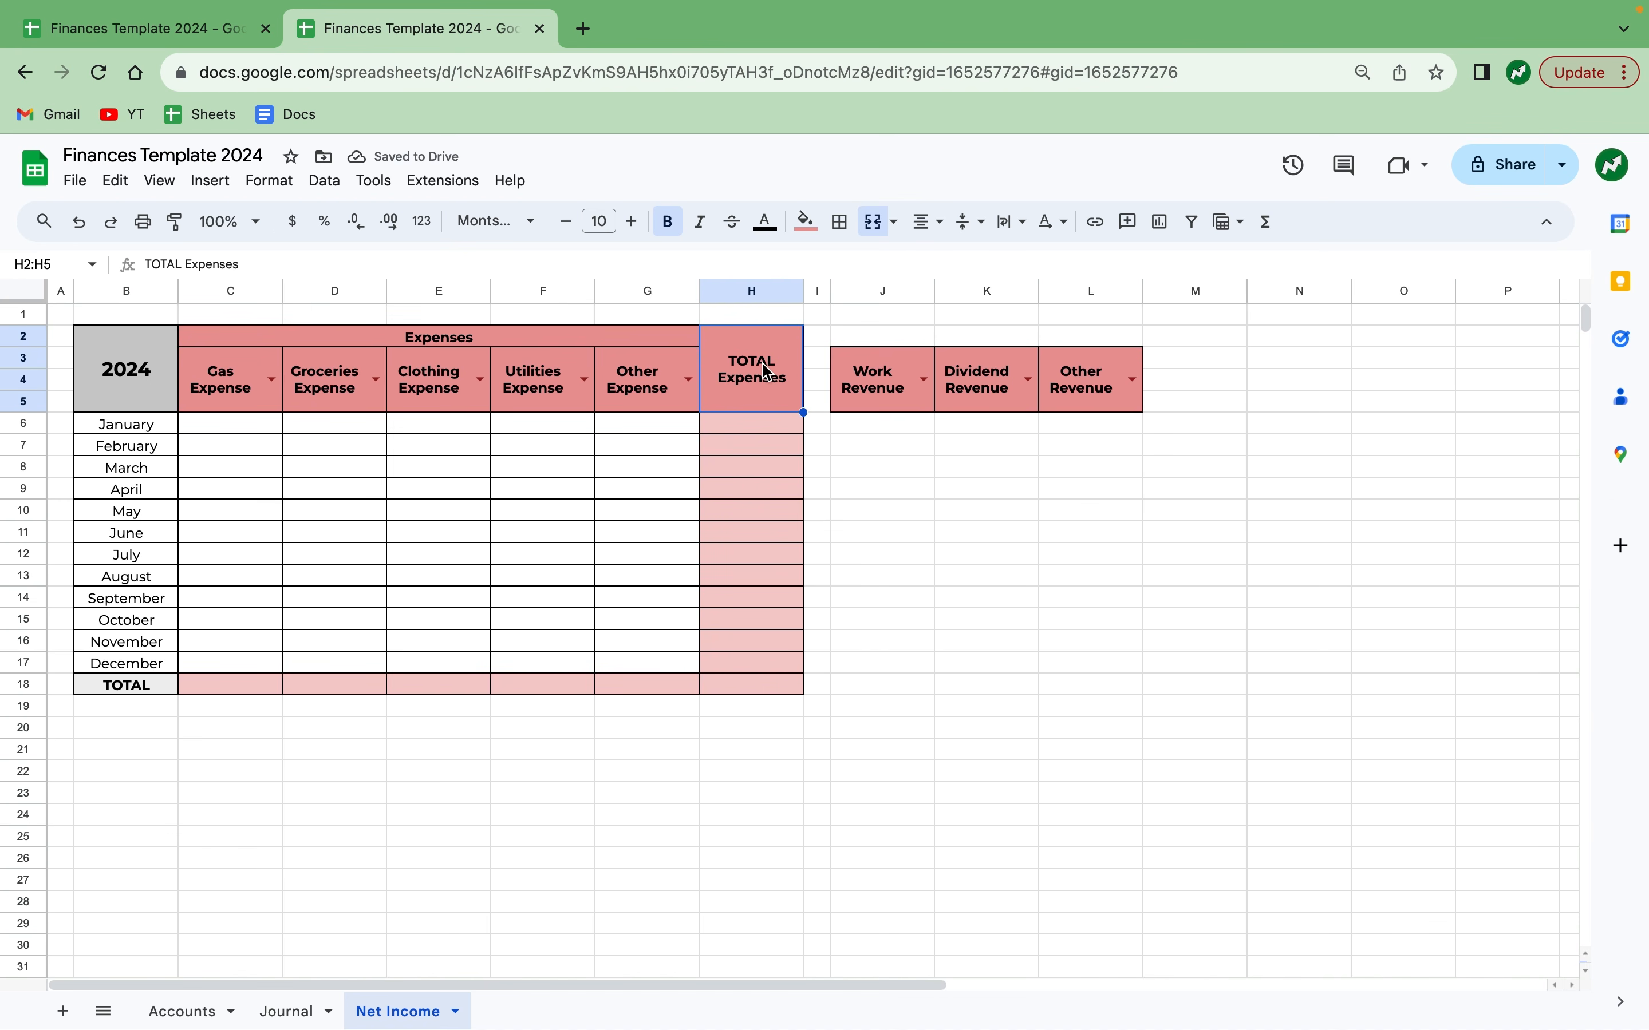
pyautogui.press('super+c')
pyautogui.click(1200, 345)
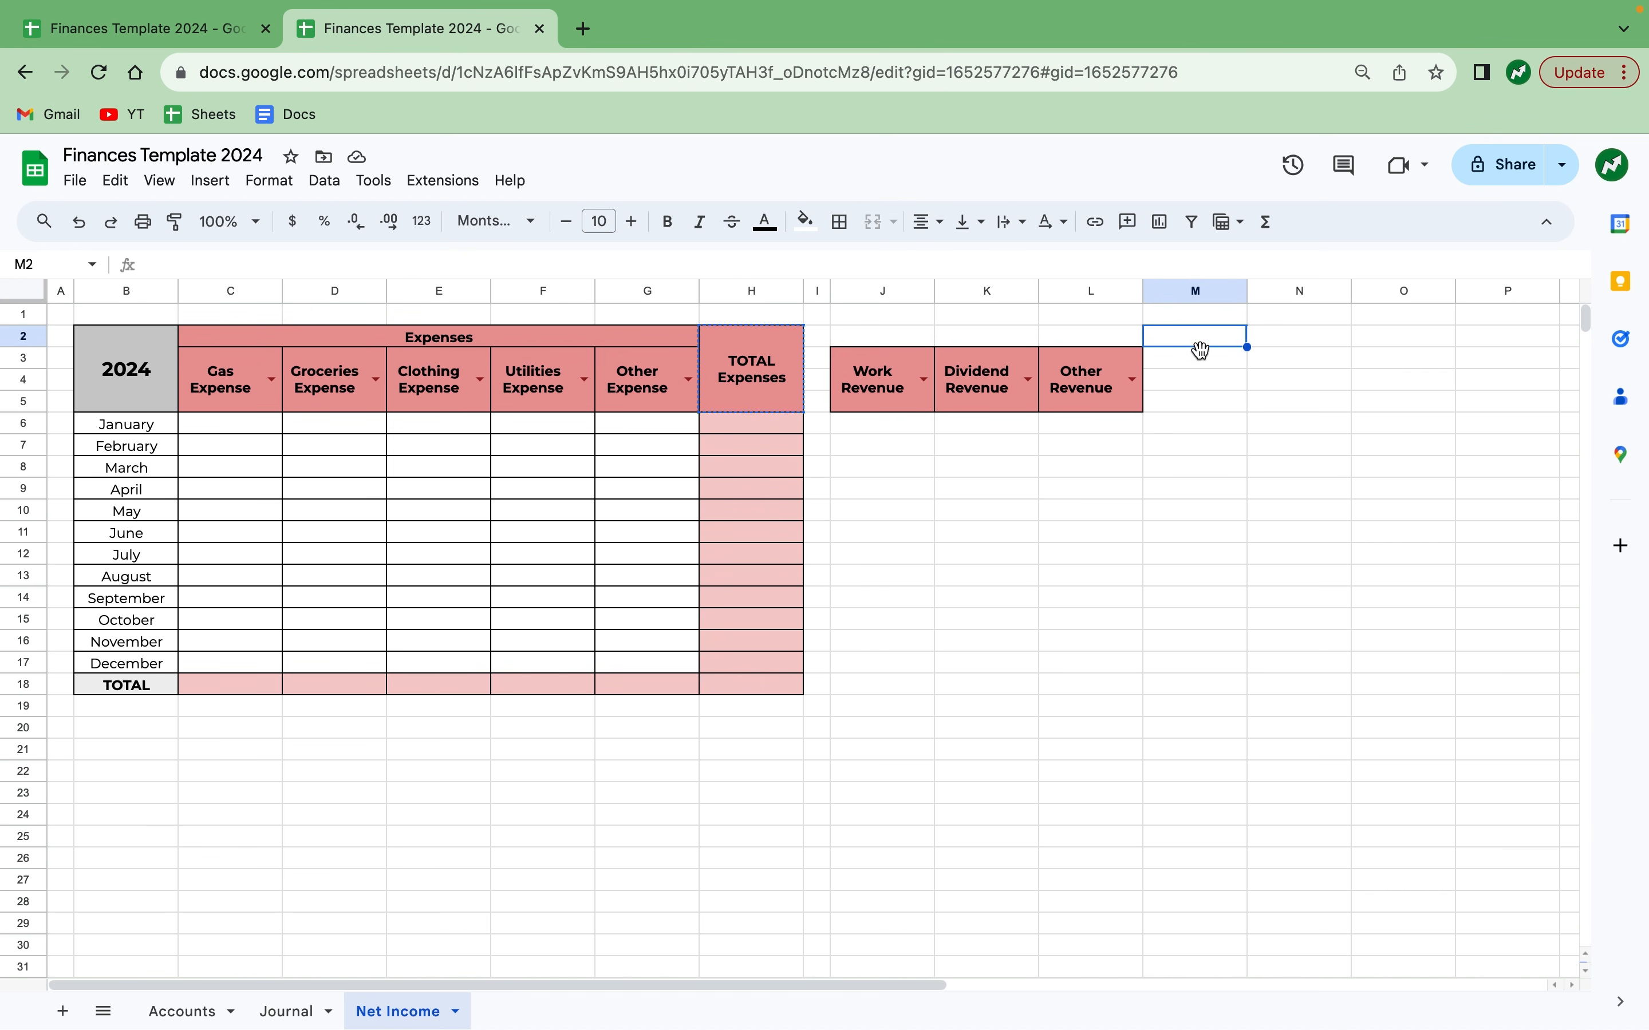
pyautogui.press('super+v')
pyautogui.doubleClick(1211, 382)
pyautogui.doubleClick(1216, 340)
pyautogui.write('Revenu')
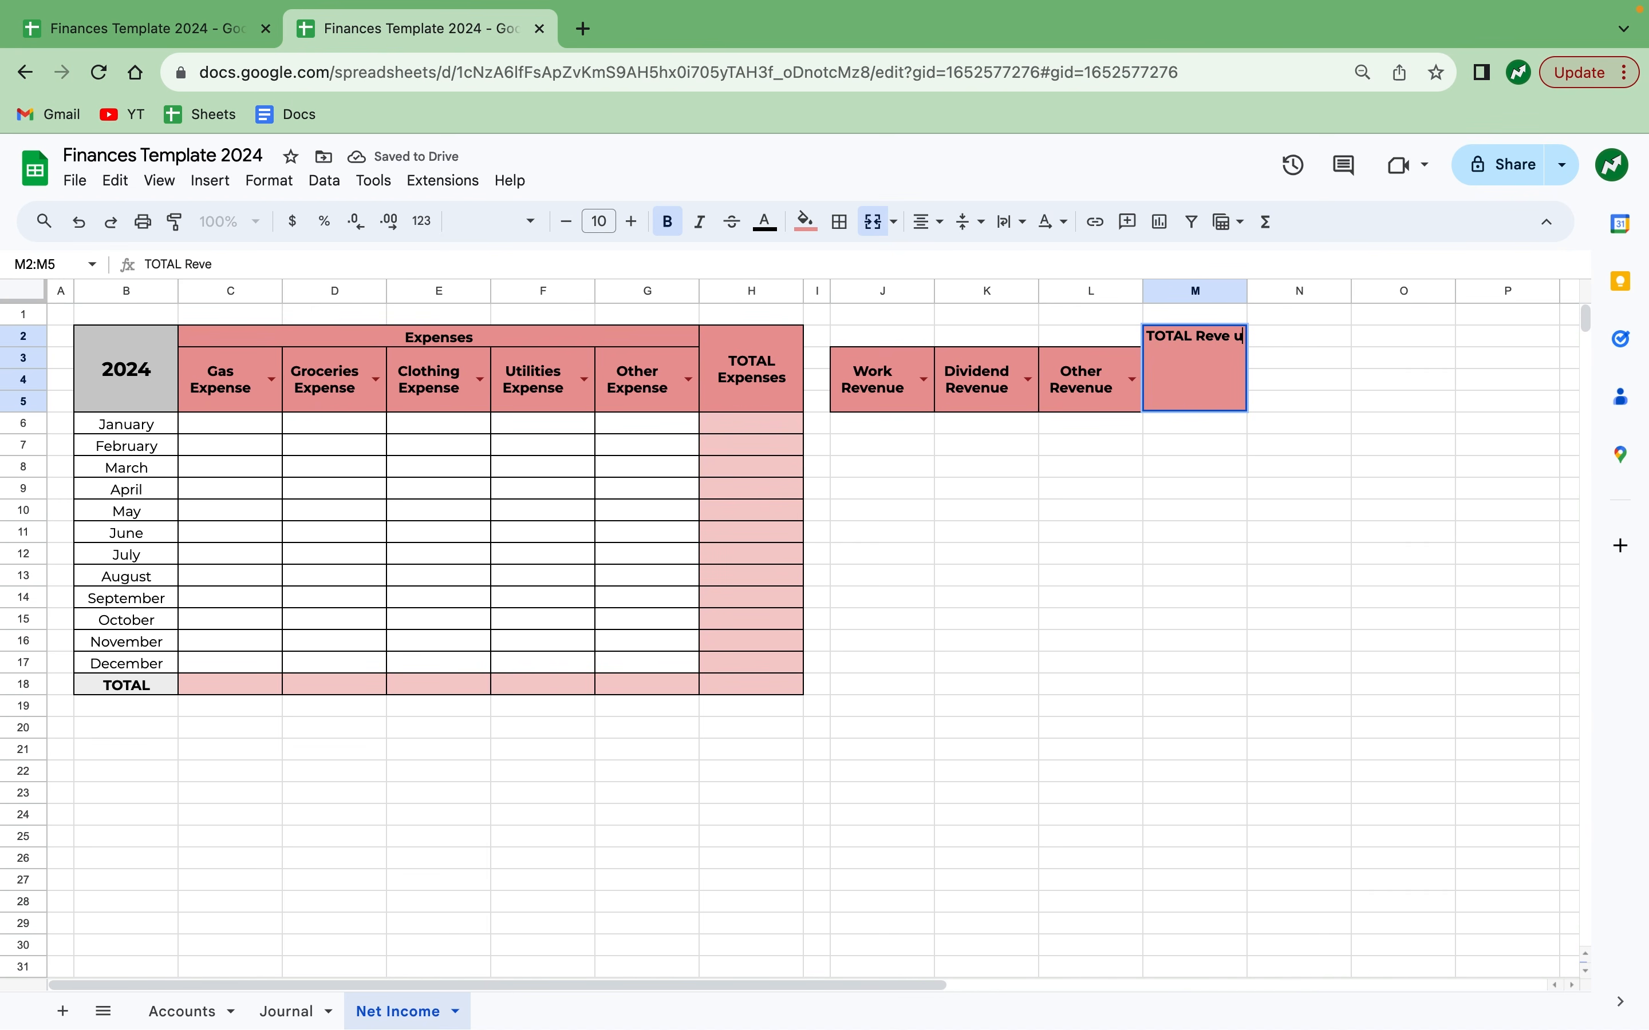
pyautogui.write('e')
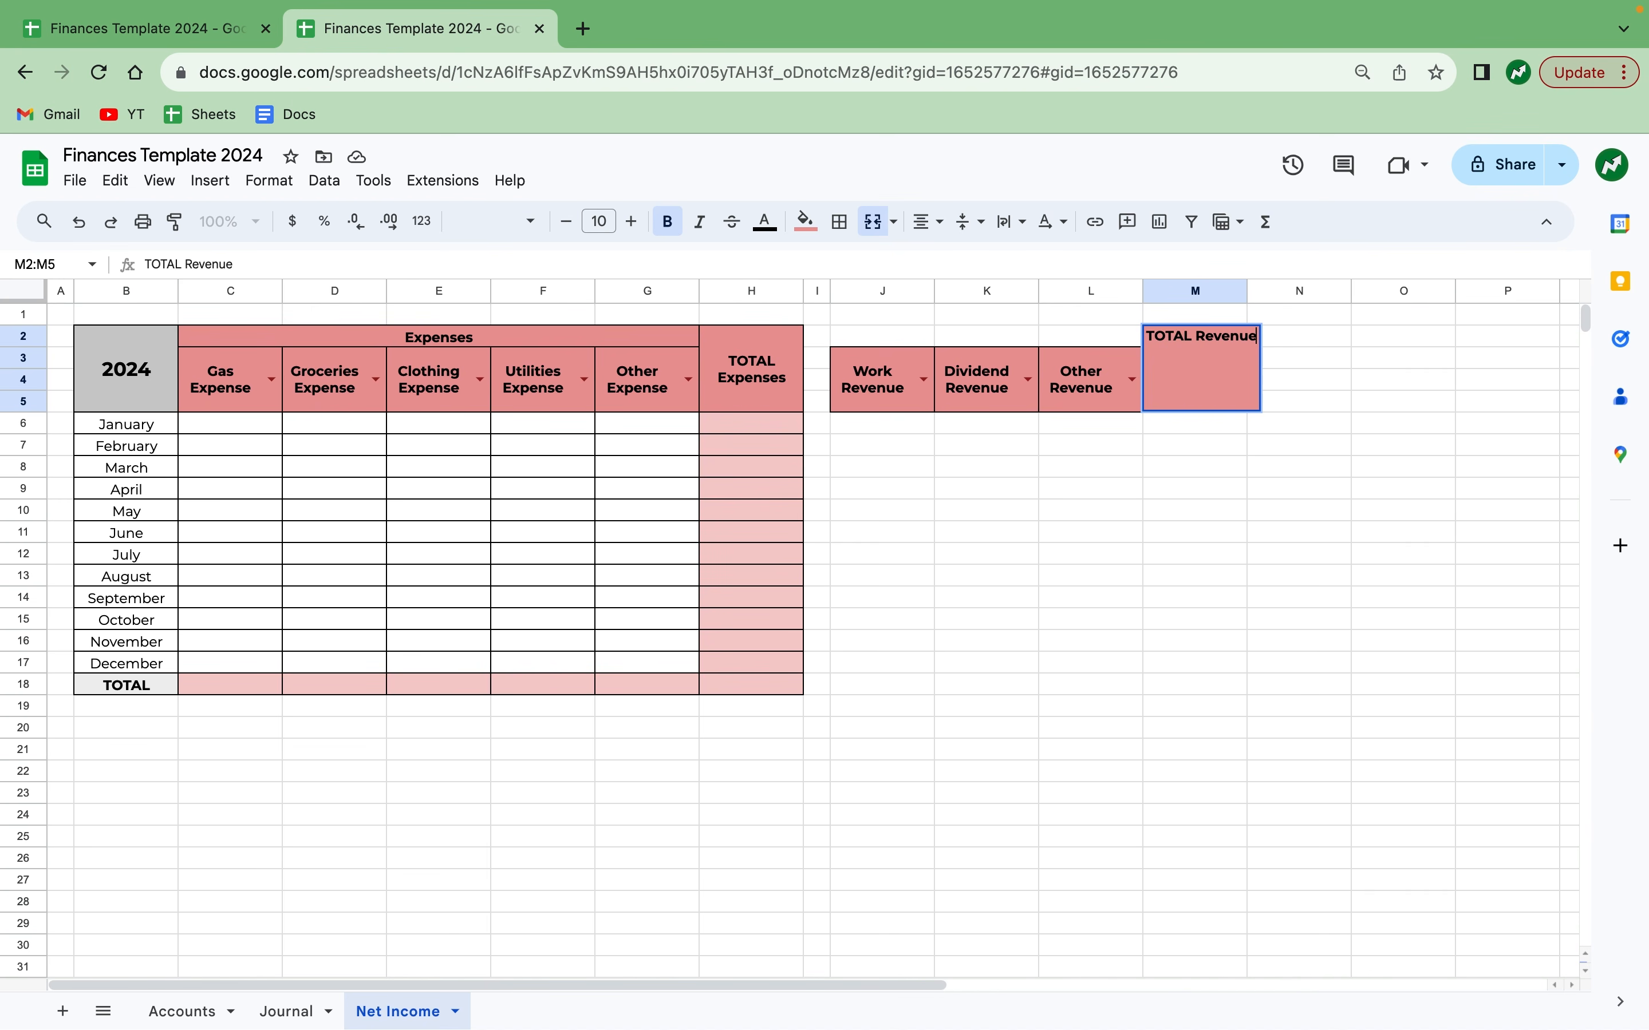
pyautogui.click(1128, 529)
# Merge J2:L2 into a bold header reading Revenue and give it an outer border.
pyautogui.moveTo(879, 336); pyautogui.dragTo(1090, 336)
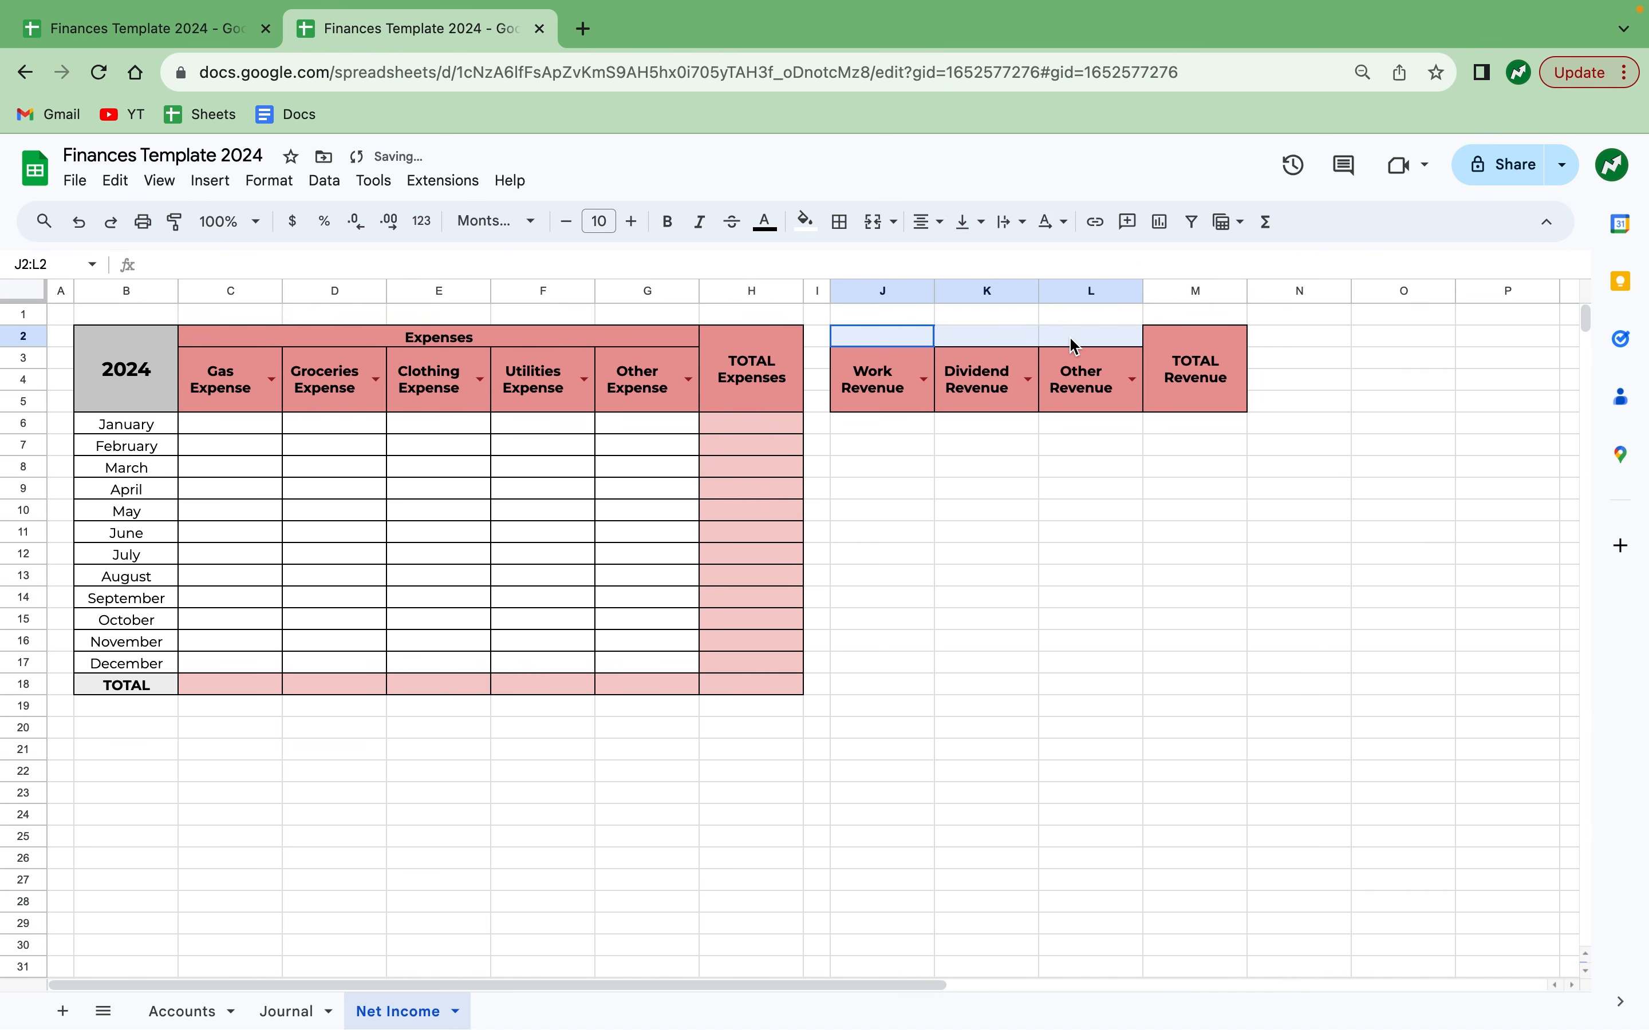
pyautogui.click(878, 233)
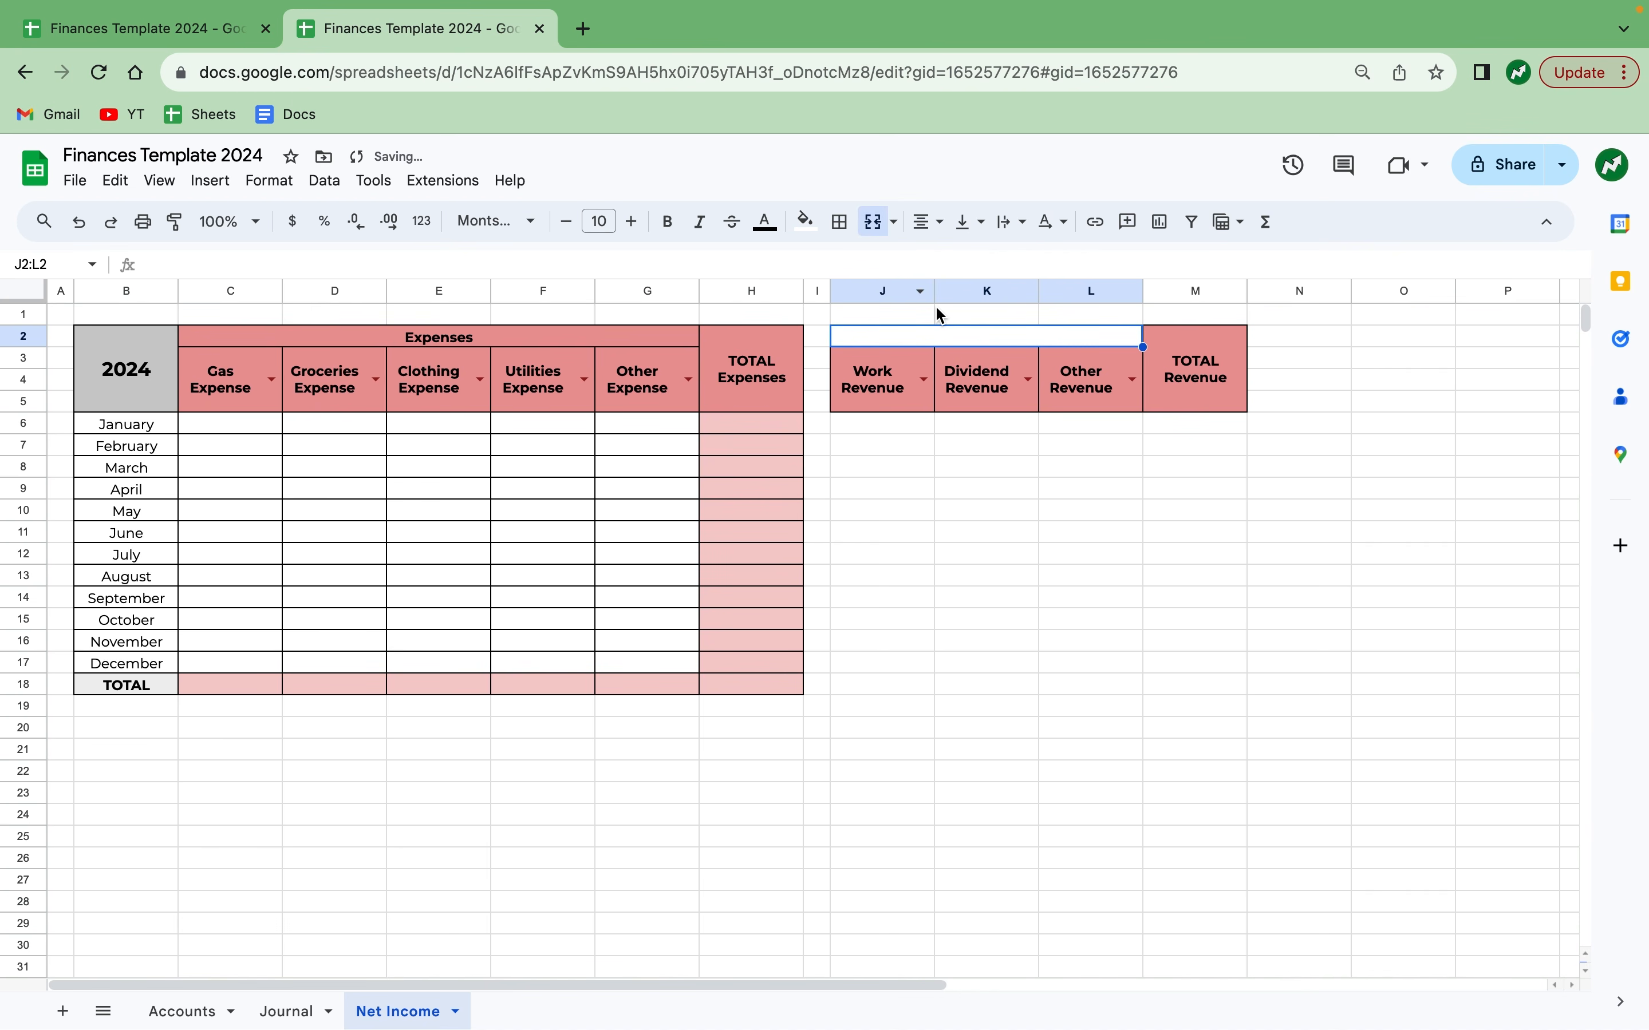
pyautogui.write('Revenue')
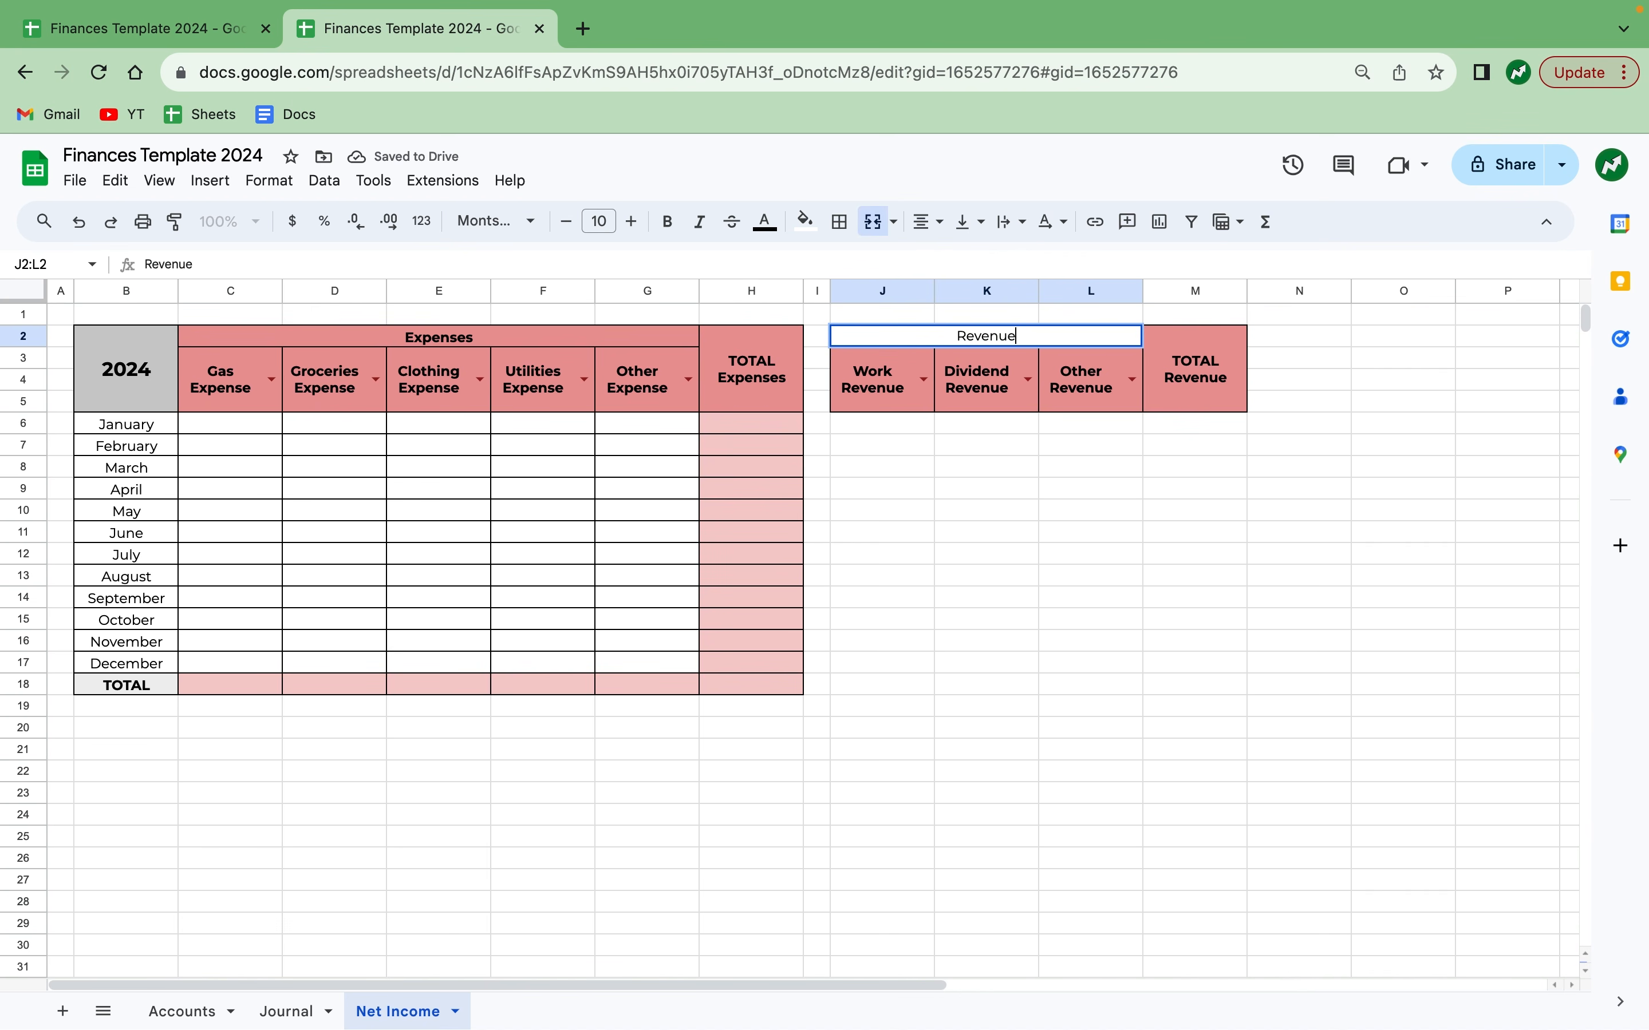
pyautogui.click(966, 348)
pyautogui.hotkey('ctrl', 'b')
pyautogui.click(841, 222)
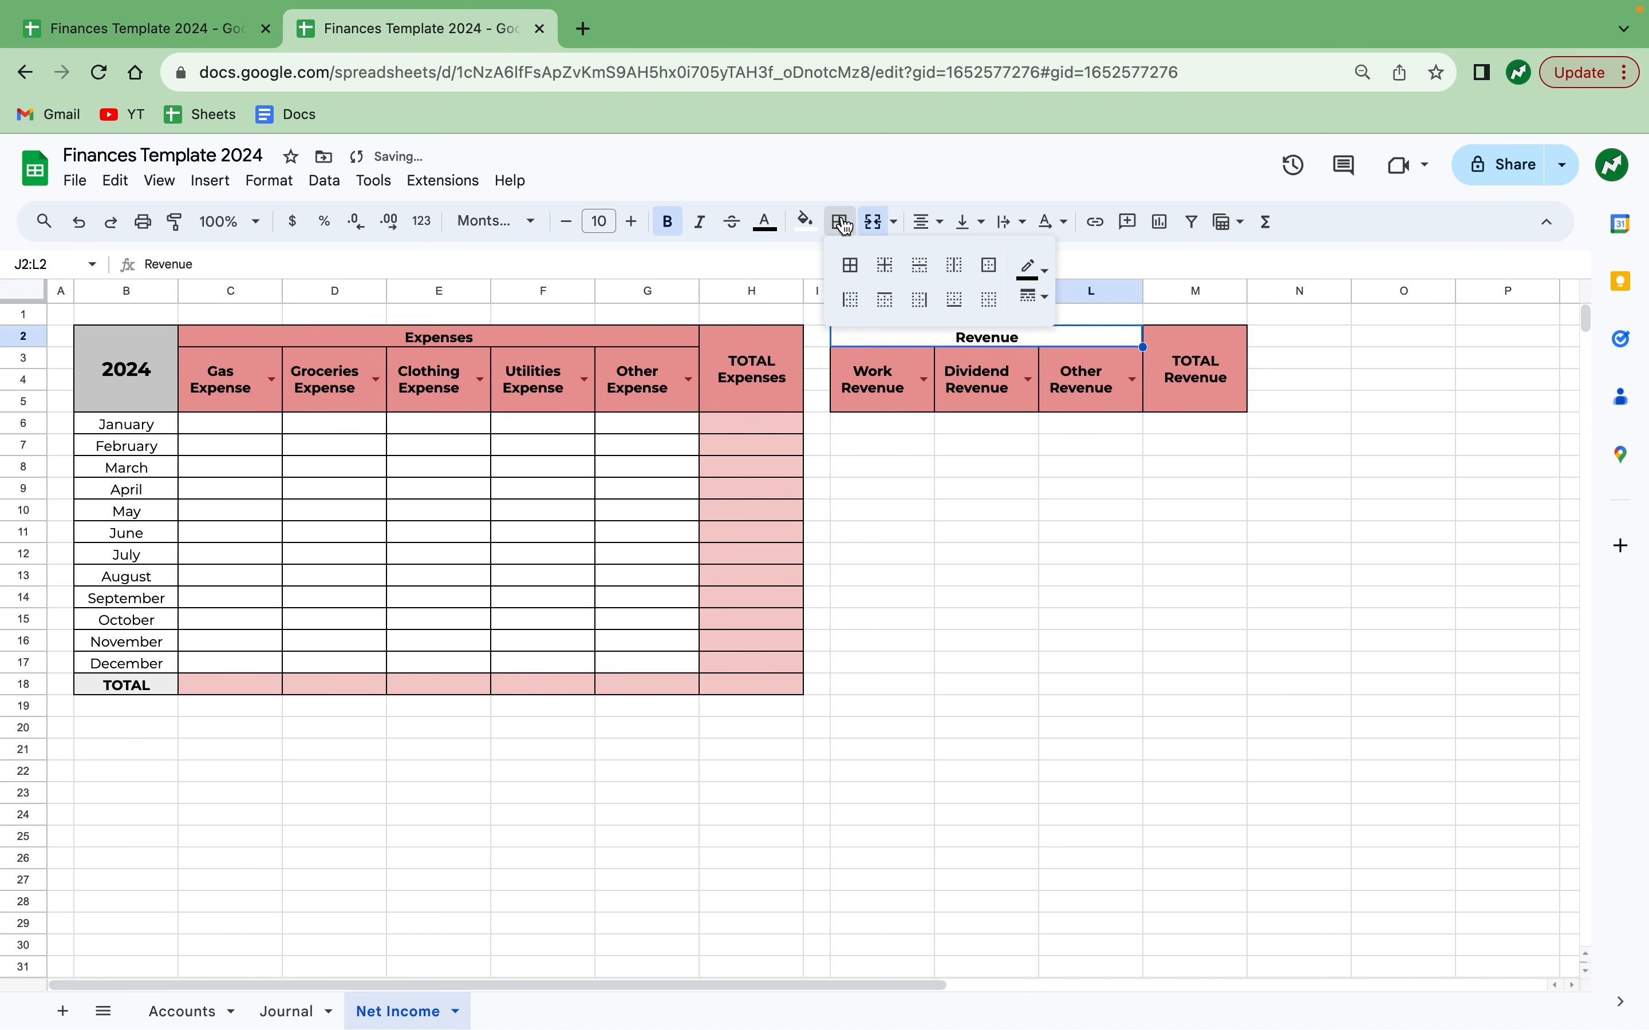
pyautogui.click(1001, 271)
pyautogui.click(985, 445)
# Fill the revenue headers J2:M5, including TOTAL Revenue, with a soft medium blue.
pyautogui.moveTo(868, 335); pyautogui.dragTo(1160, 378)
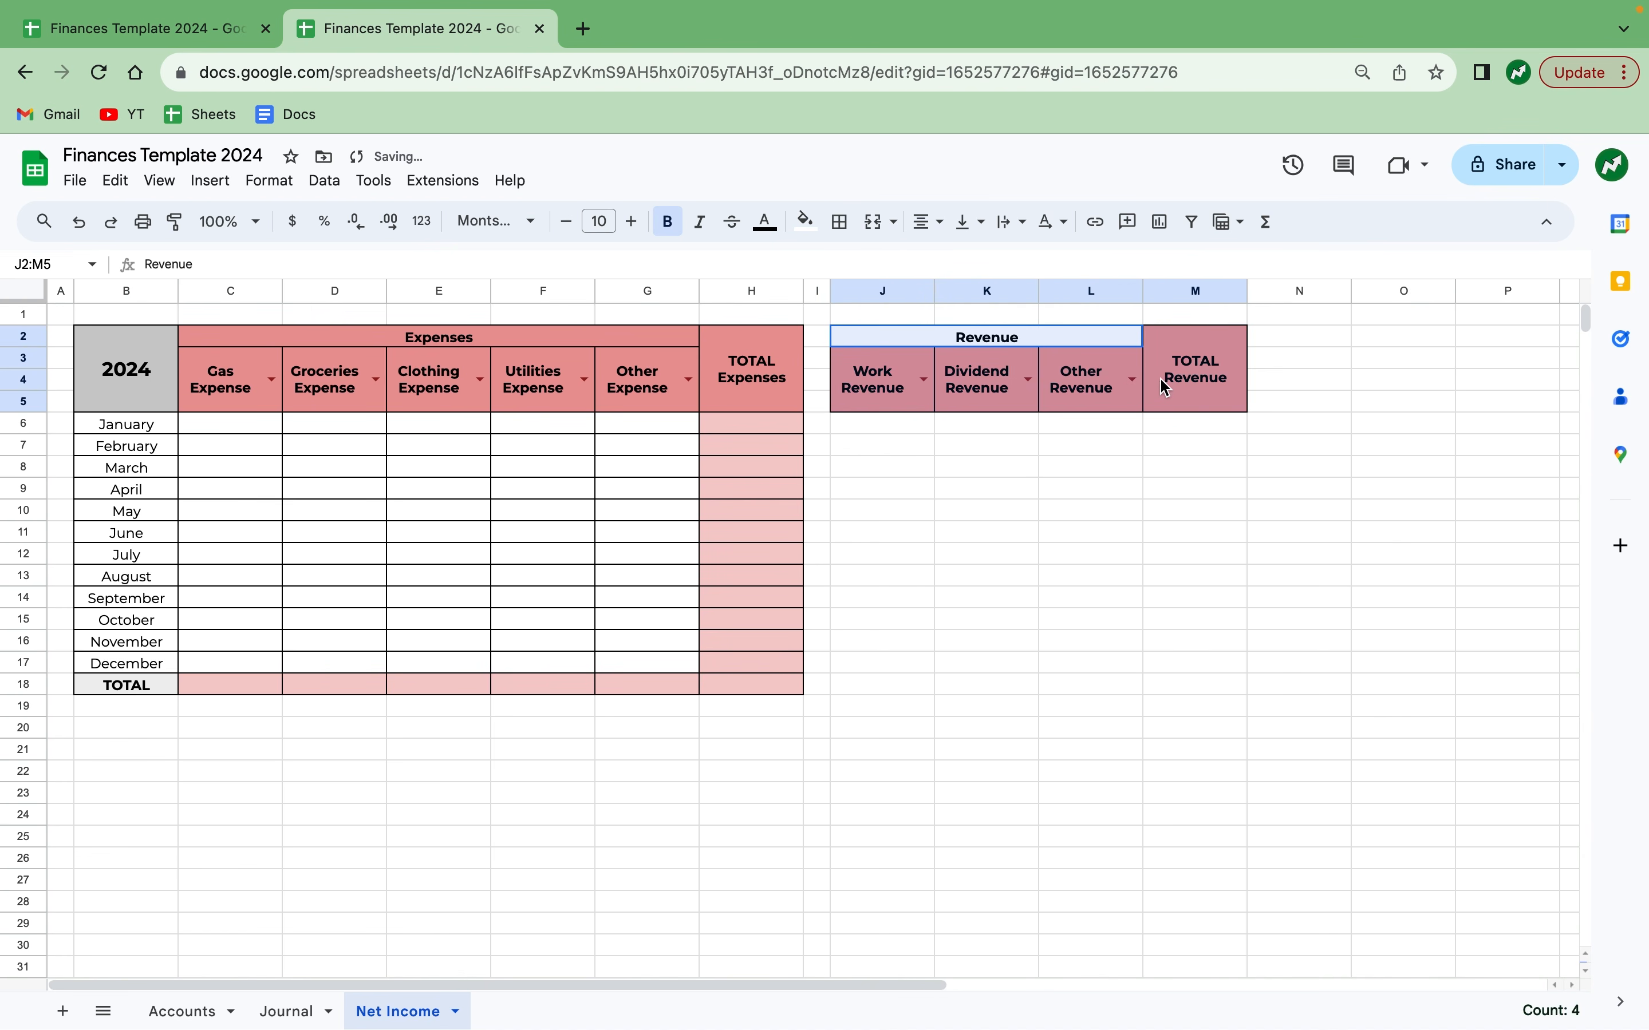
pyautogui.click(806, 221)
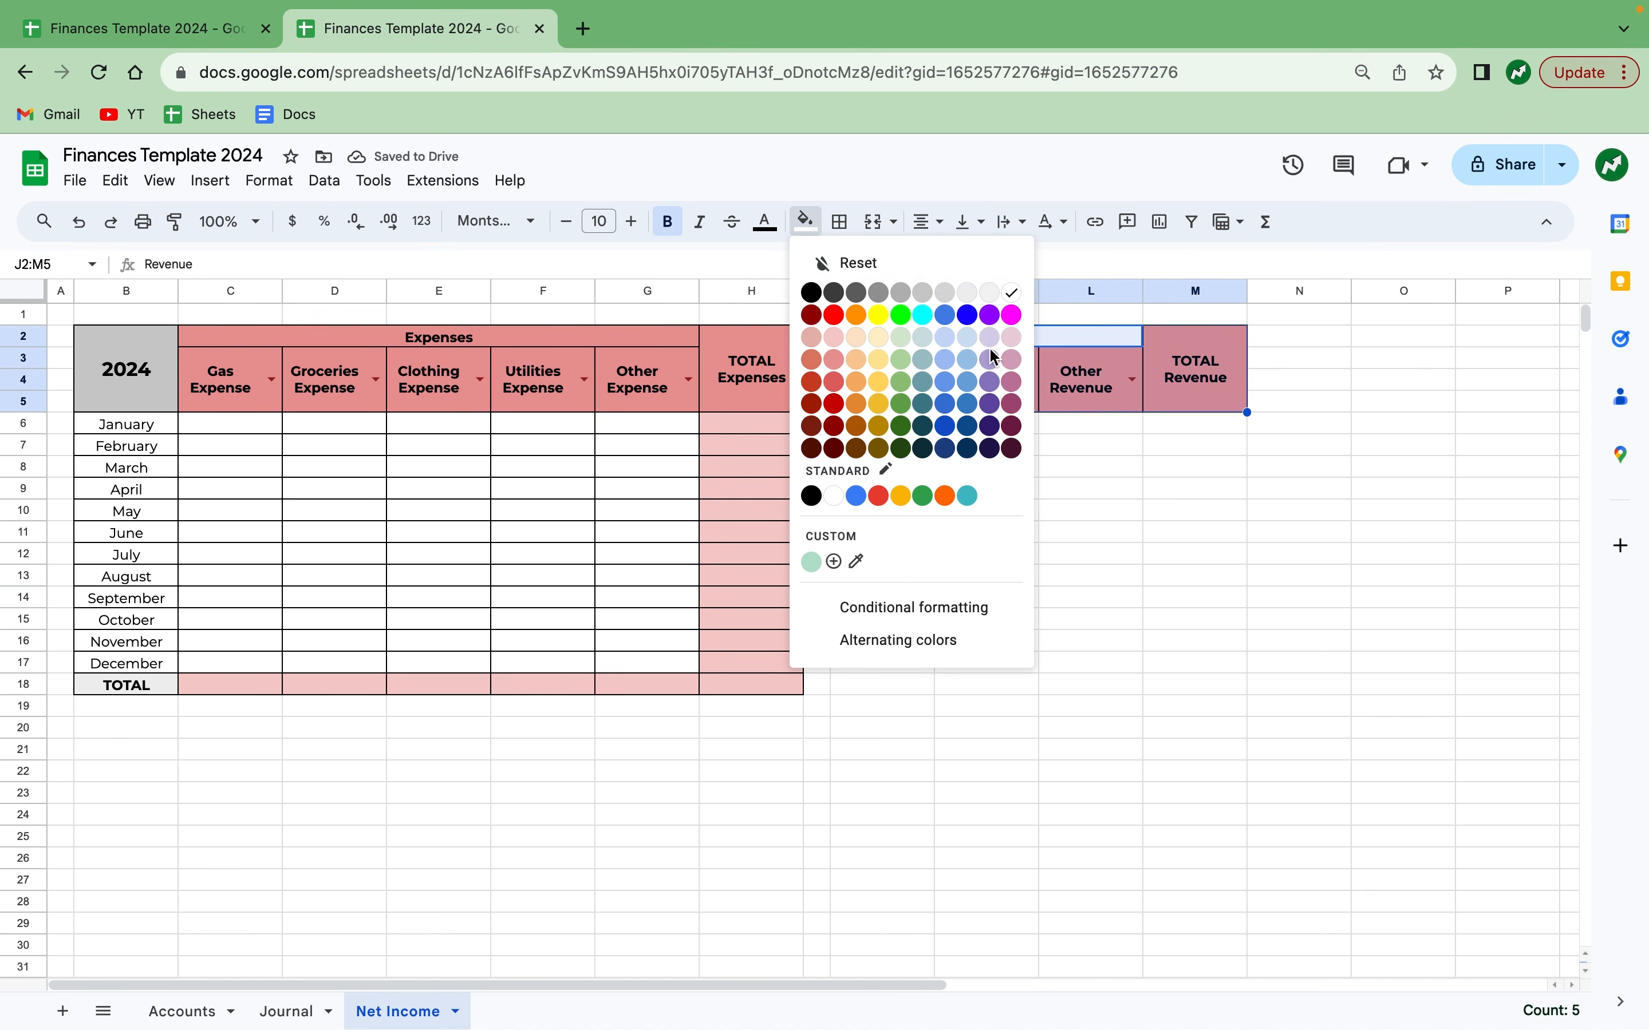
pyautogui.click(969, 361)
# Apply borders to all cells of the revenue table body J6:M18.
pyautogui.moveTo(883, 423); pyautogui.dragTo(1165, 687)
pyautogui.click(843, 222)
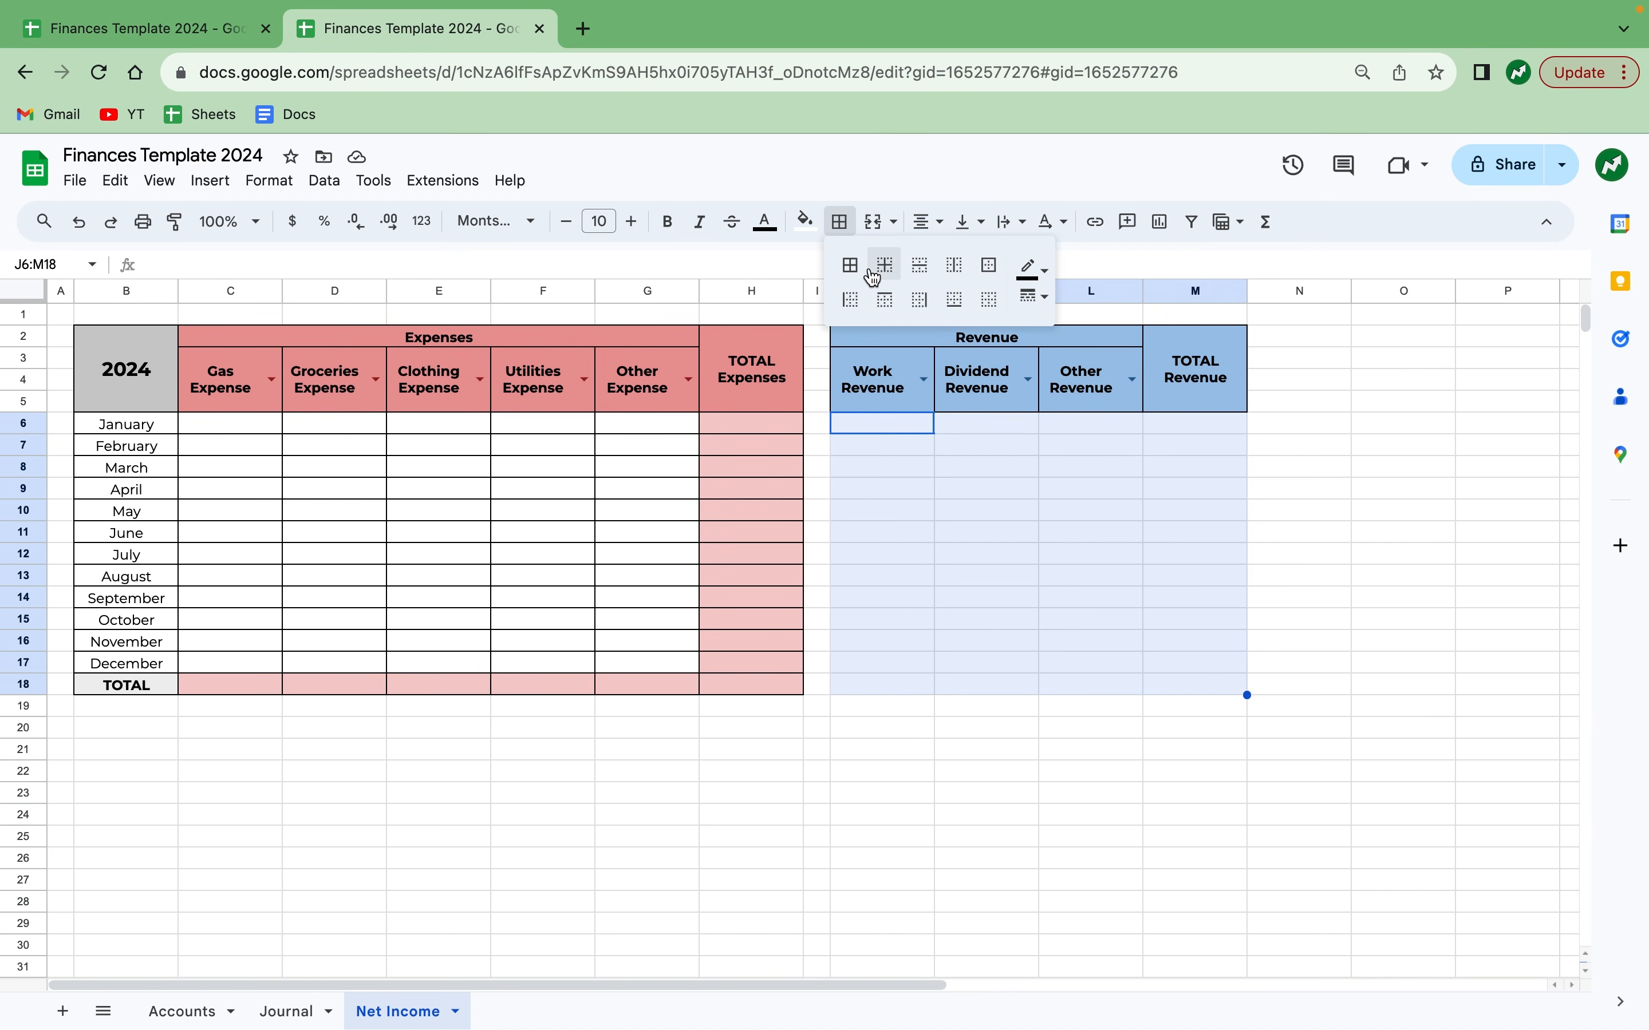
pyautogui.click(854, 265)
pyautogui.click(1090, 489)
# Fill the TOTAL Revenue column M6:M18 and the total row J18:L18 with a lighter blue than the headers.
pyautogui.moveTo(1186, 433); pyautogui.dragTo(1232, 678)
pyautogui.click(811, 226)
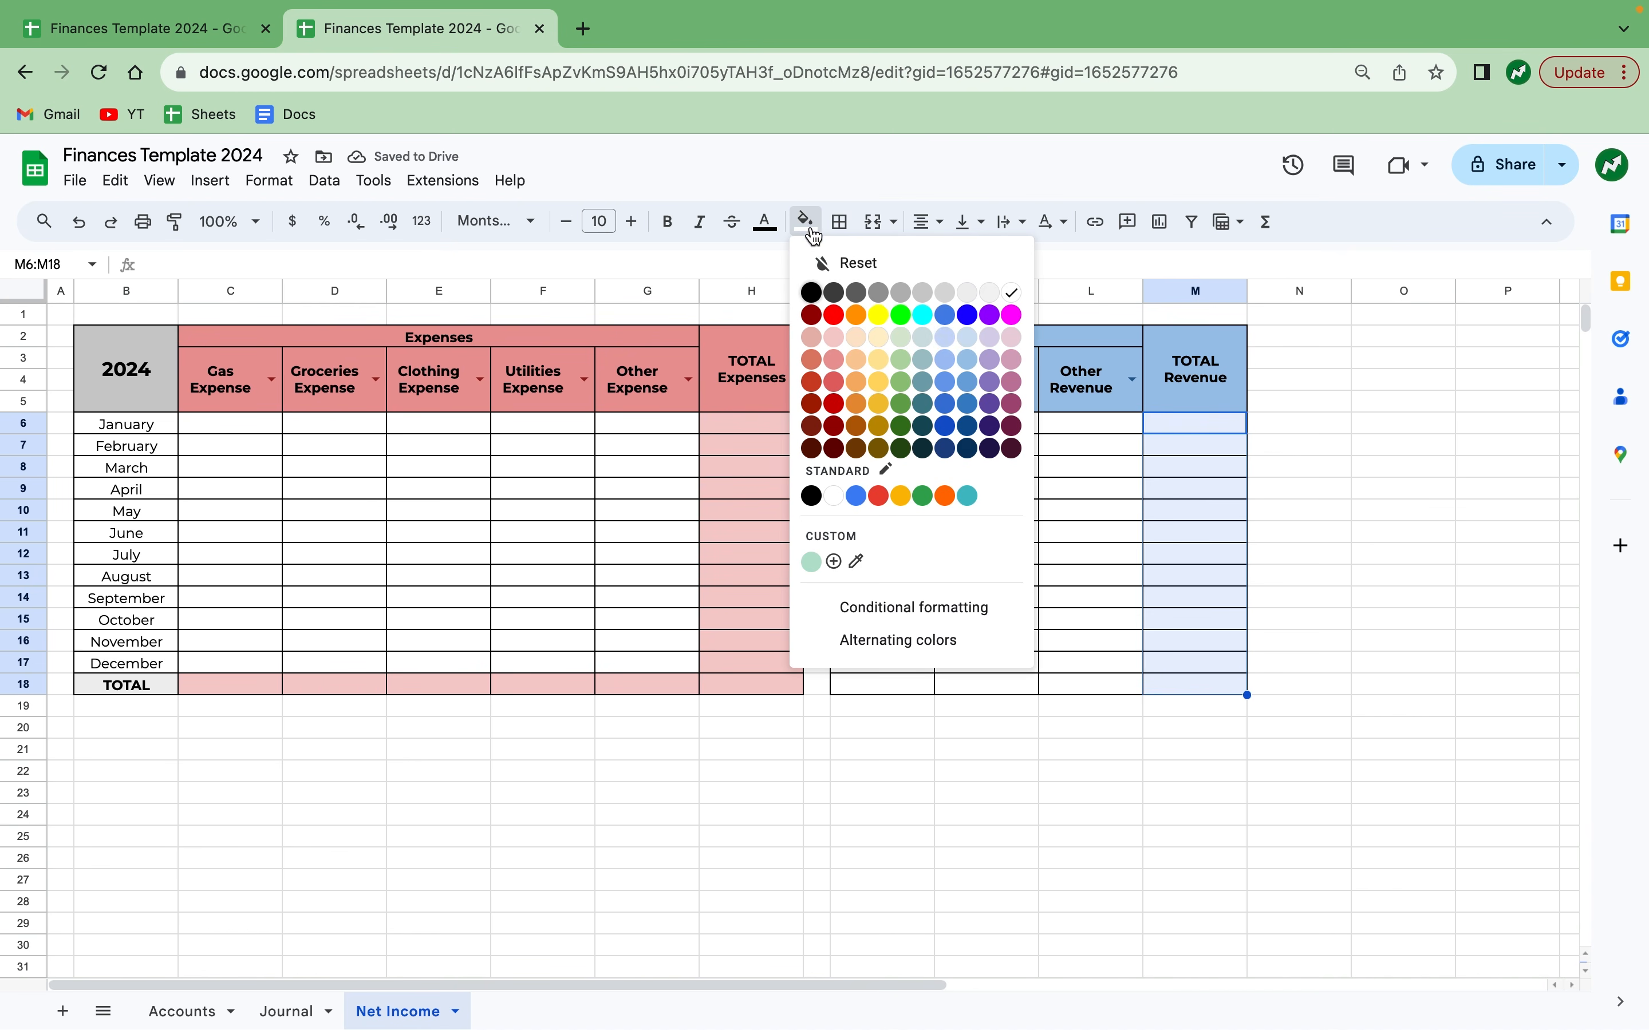
pyautogui.click(964, 339)
pyautogui.click(1090, 575)
pyautogui.click(1117, 685)
pyautogui.moveTo(1118, 688); pyautogui.dragTo(893, 680)
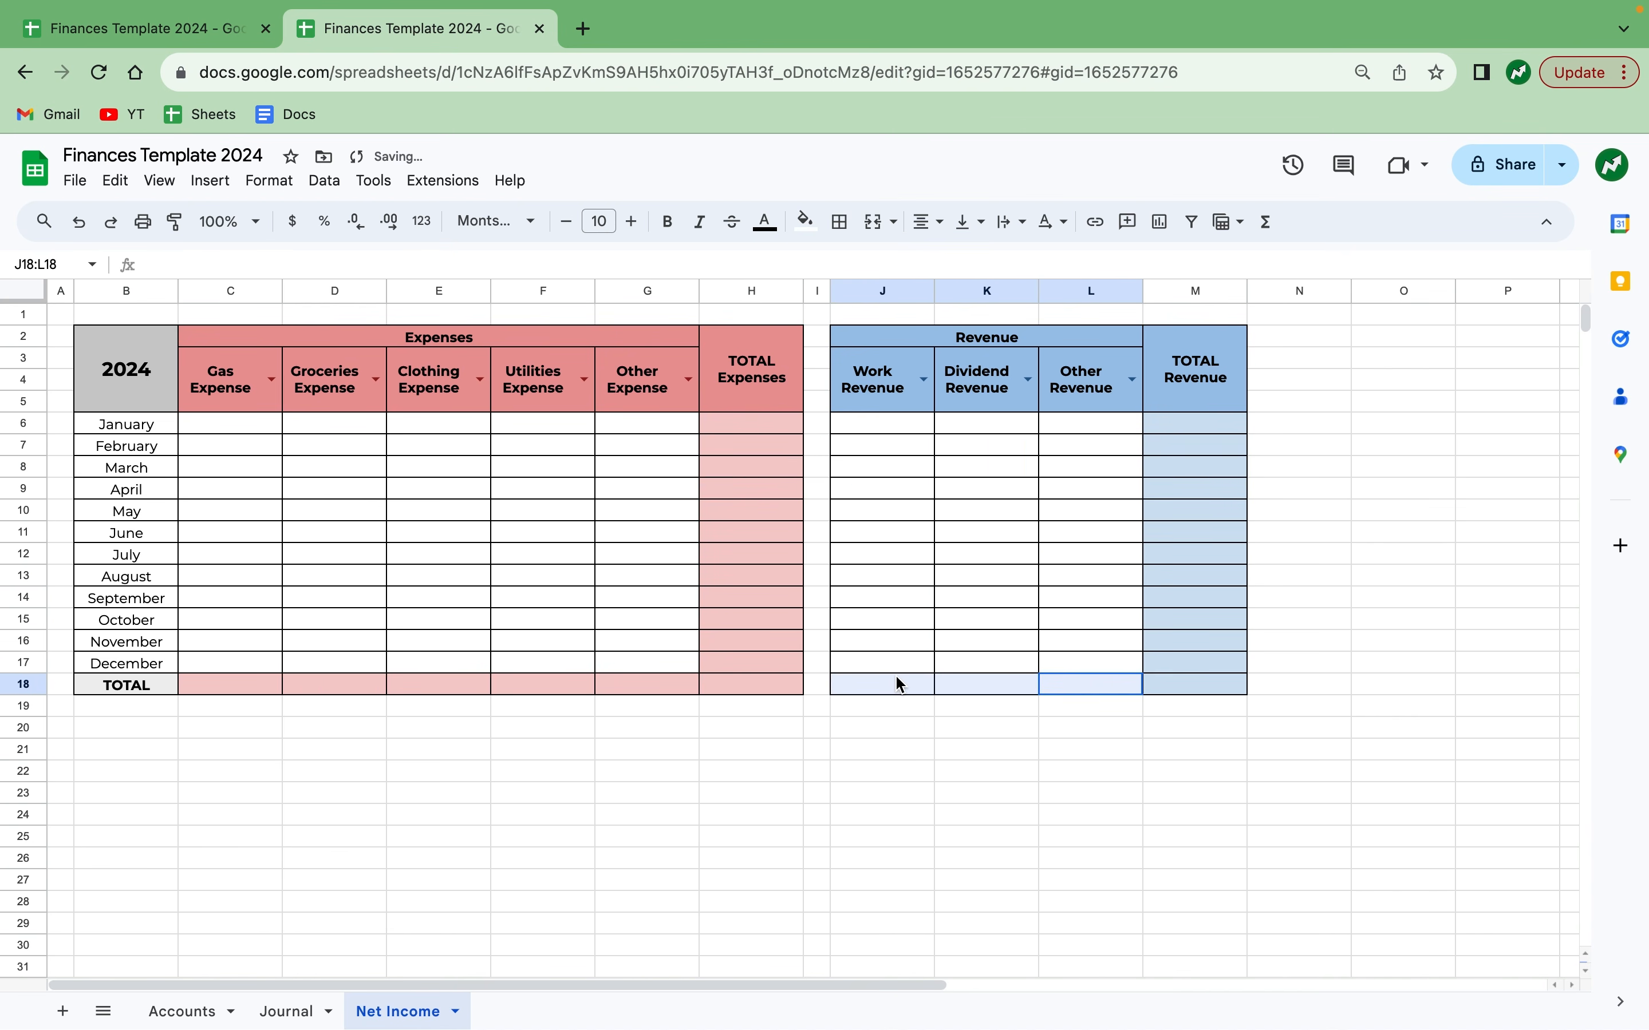
pyautogui.click(820, 228)
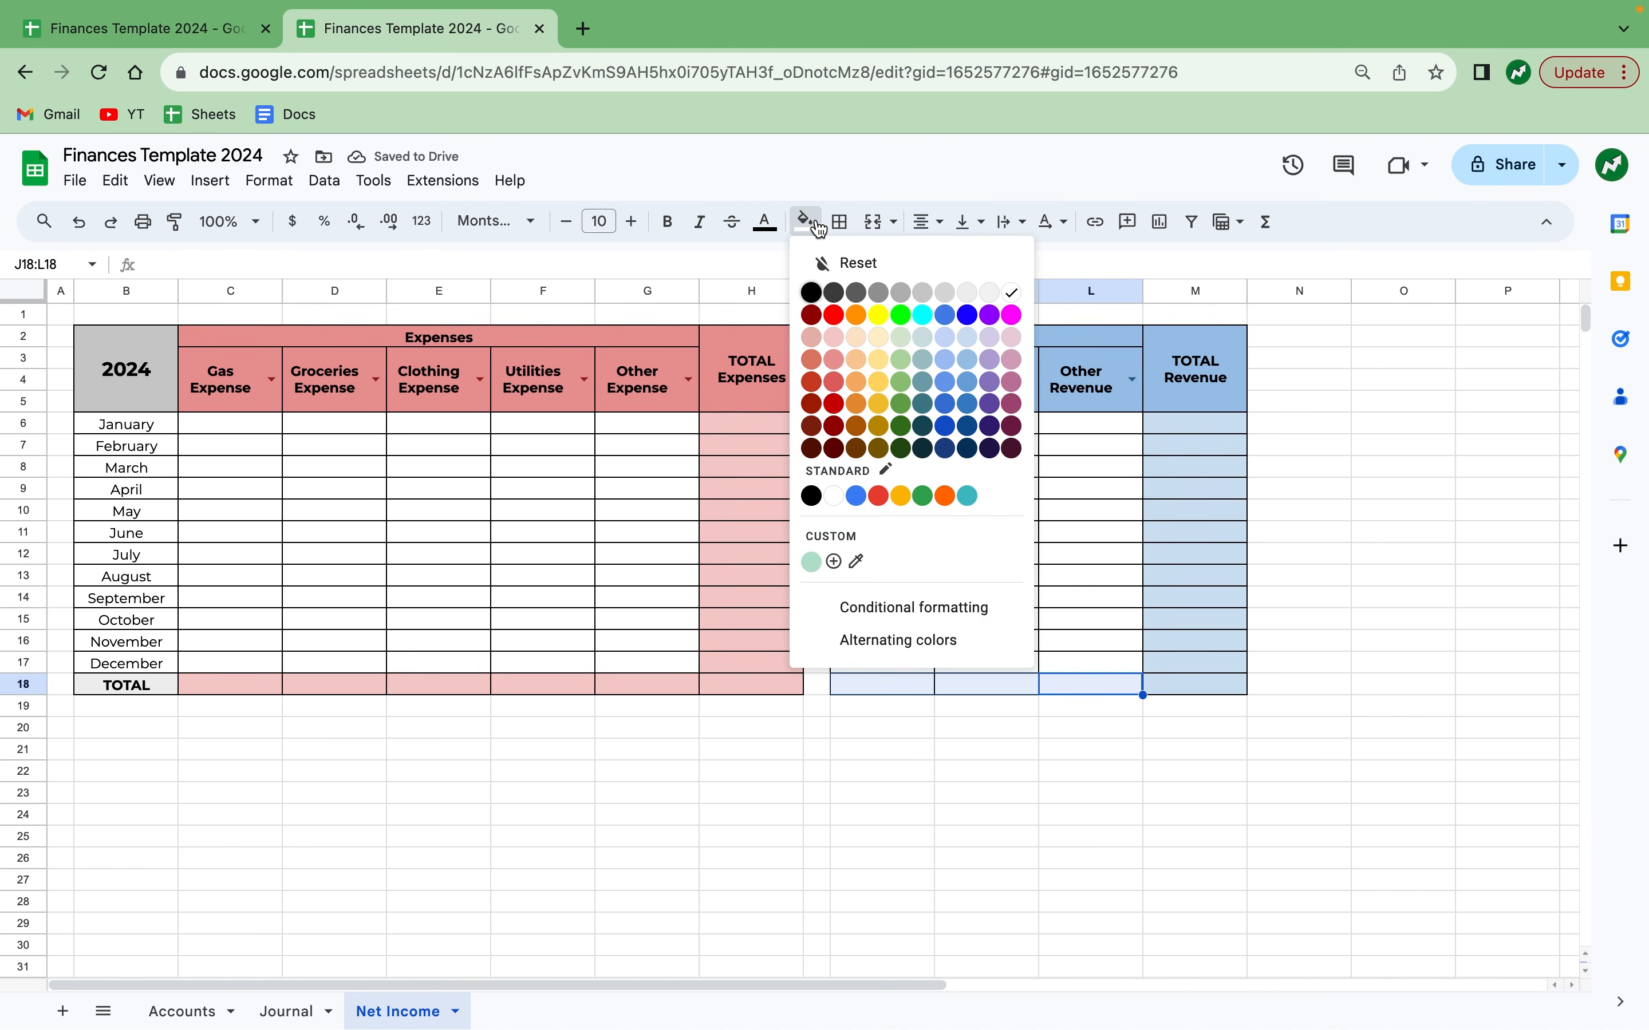
pyautogui.click(967, 338)
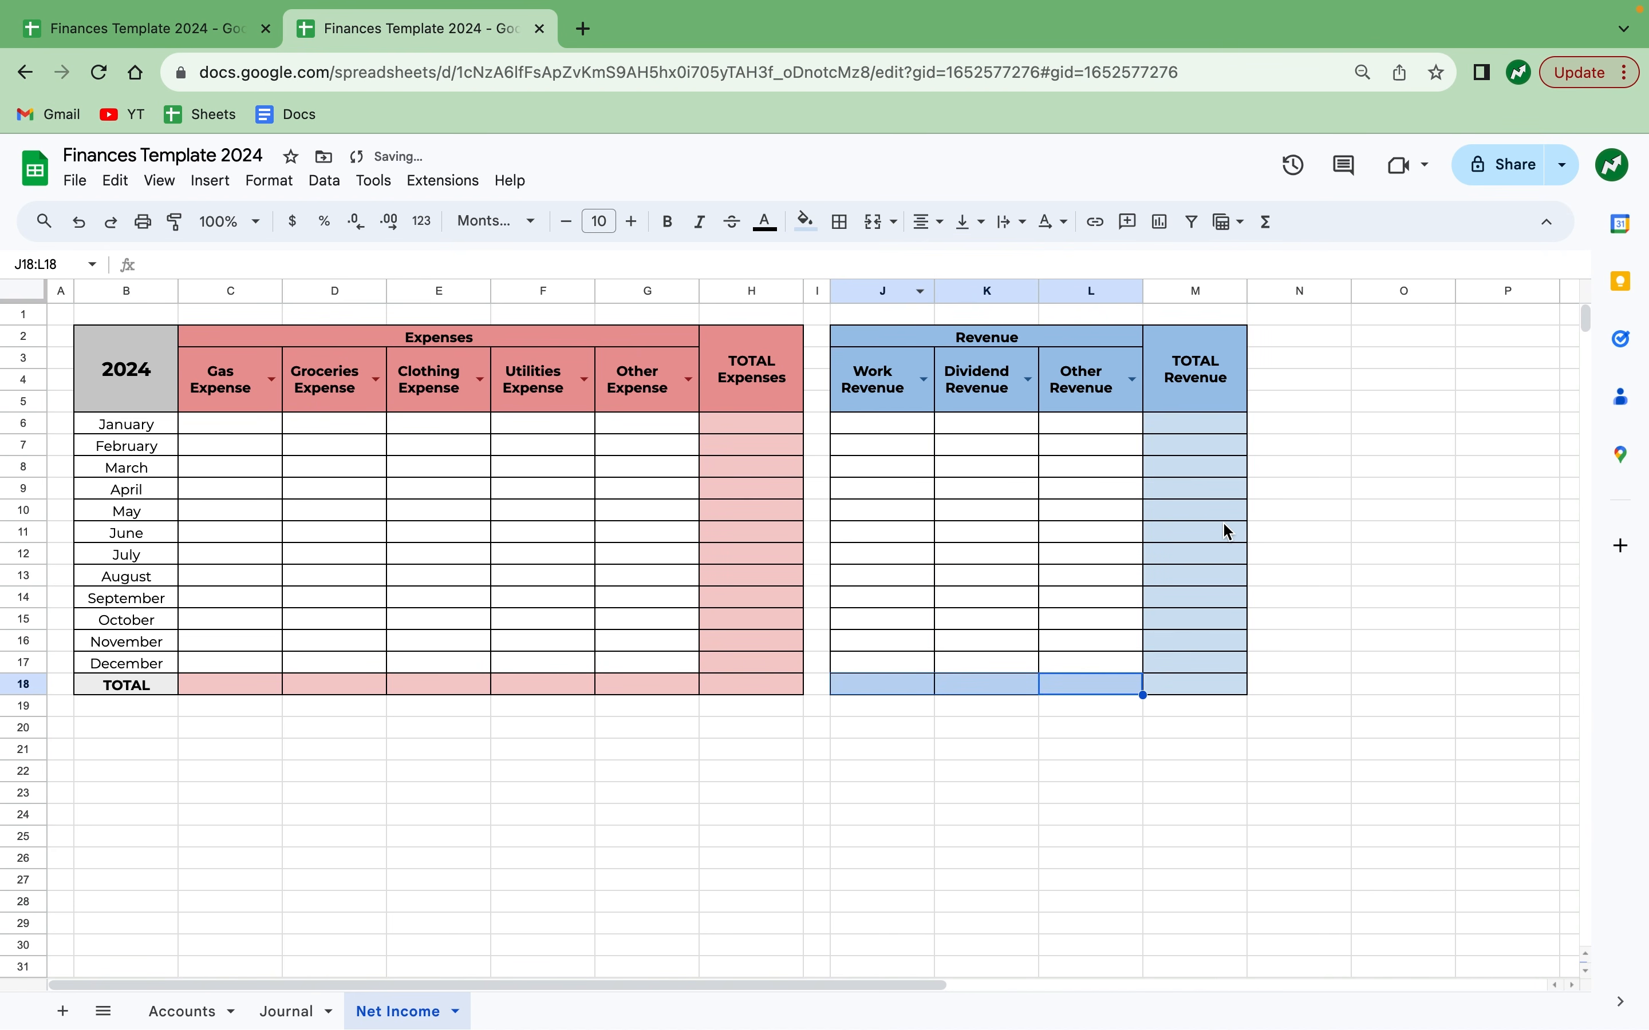
# Resize spacer column N, just after the TOTAL Revenue column, to a width of 25 pixels.
pyautogui.rightClick(1309, 294)
pyautogui.click(1471, 645)
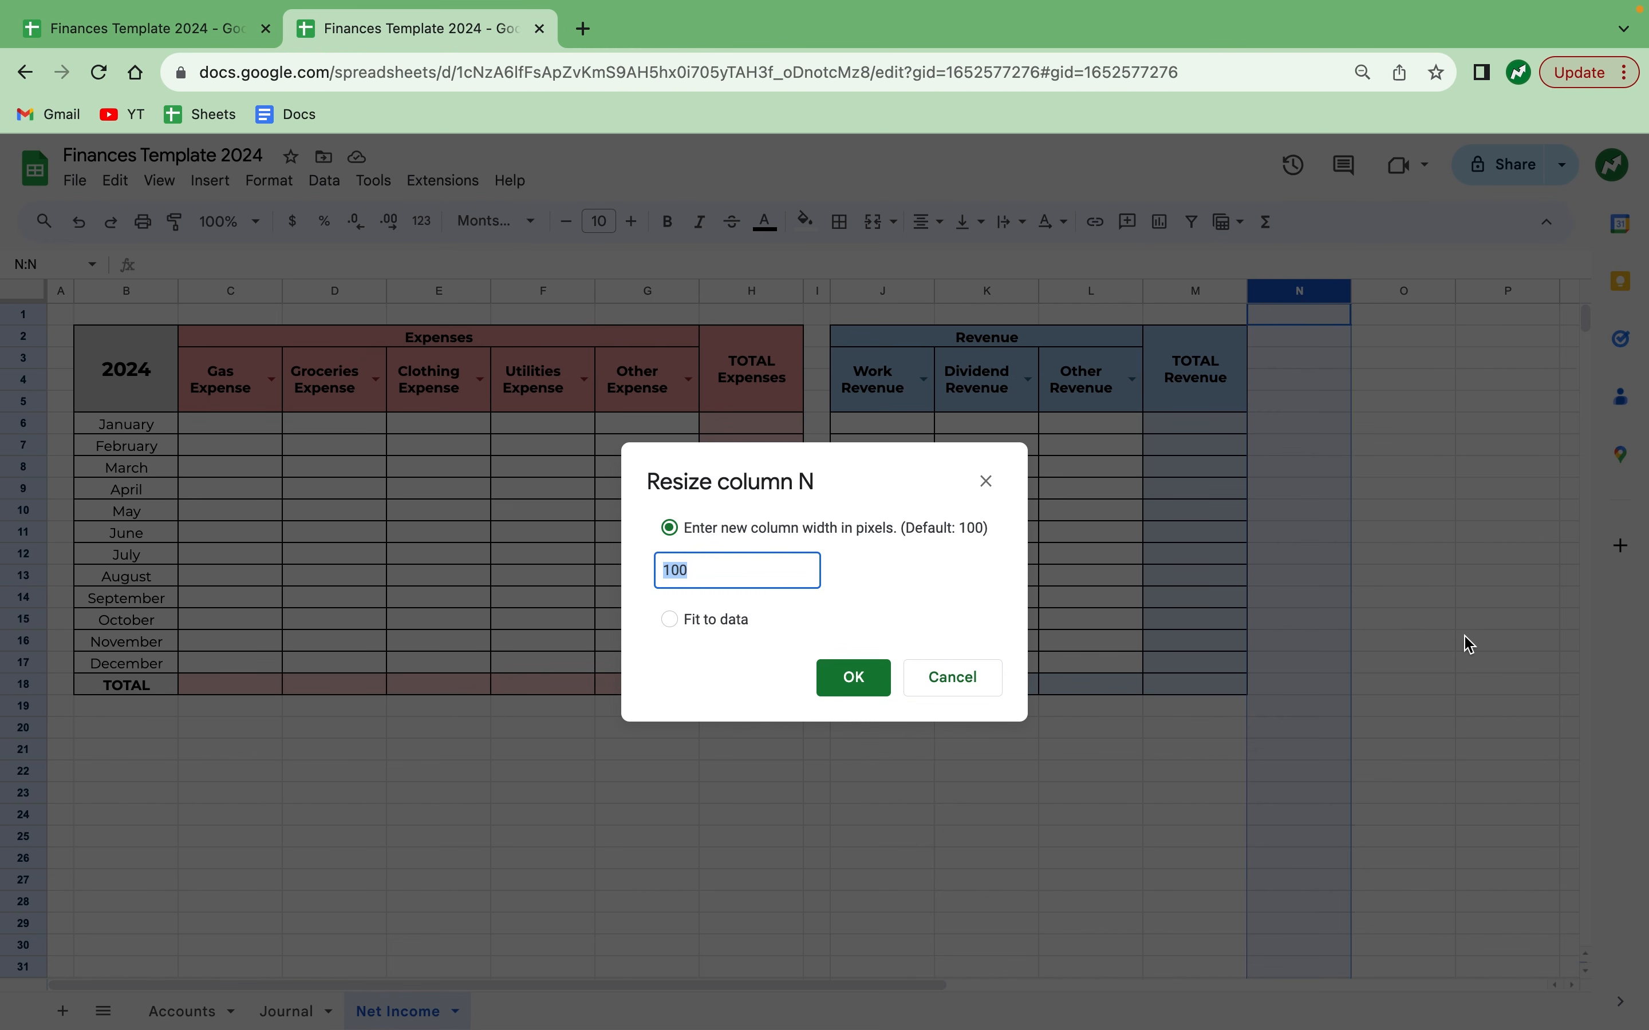
pyautogui.write('25')
pyautogui.press('Return')
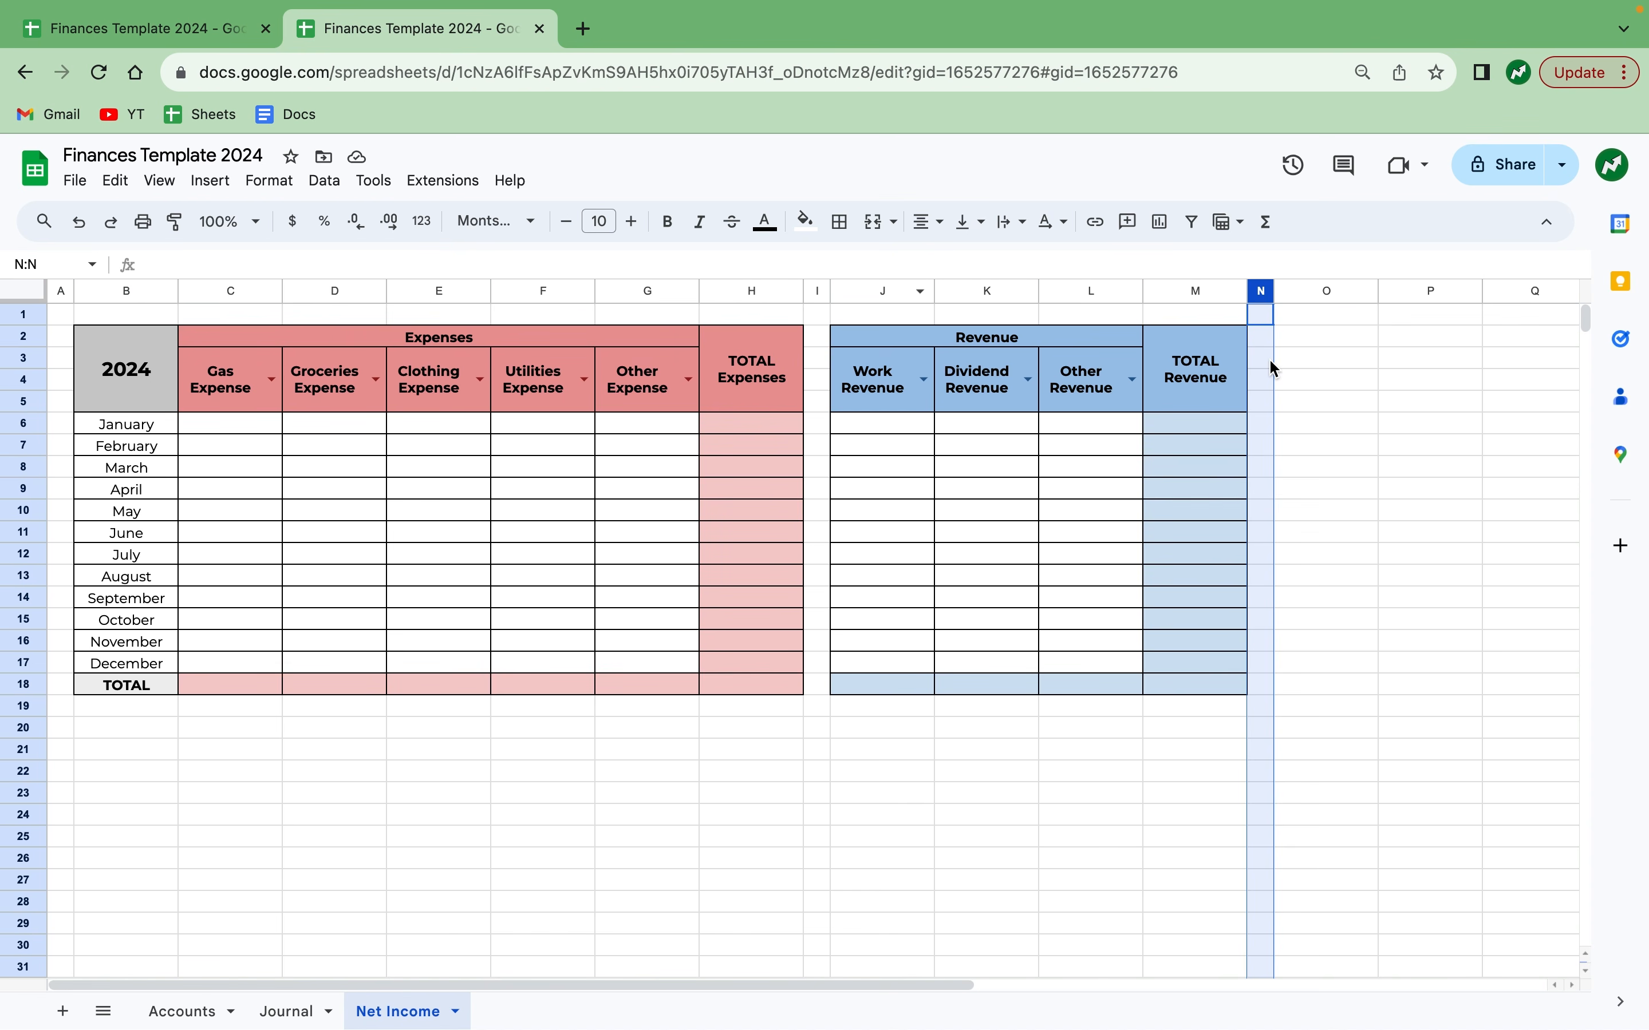
pyautogui.click(1352, 489)
# Merge cells O2:P5 and enter Net Income as the header.
pyautogui.moveTo(1302, 333); pyautogui.dragTo(1411, 399)
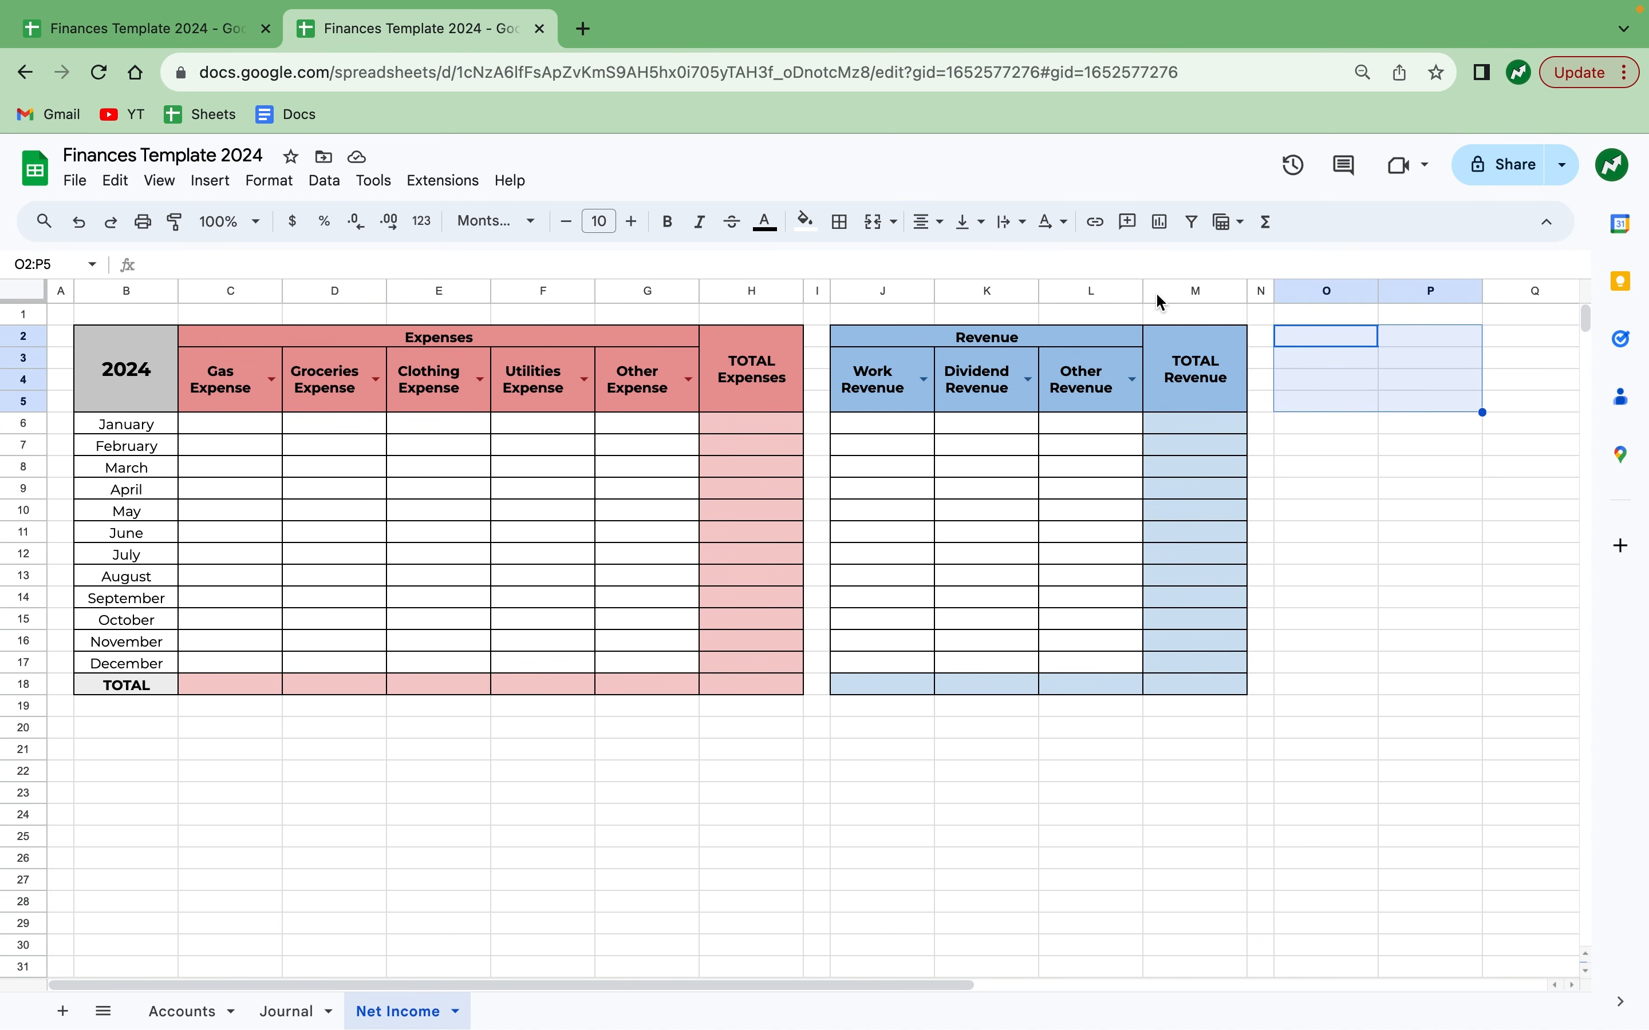
pyautogui.click(875, 235)
pyautogui.write('Net Income')
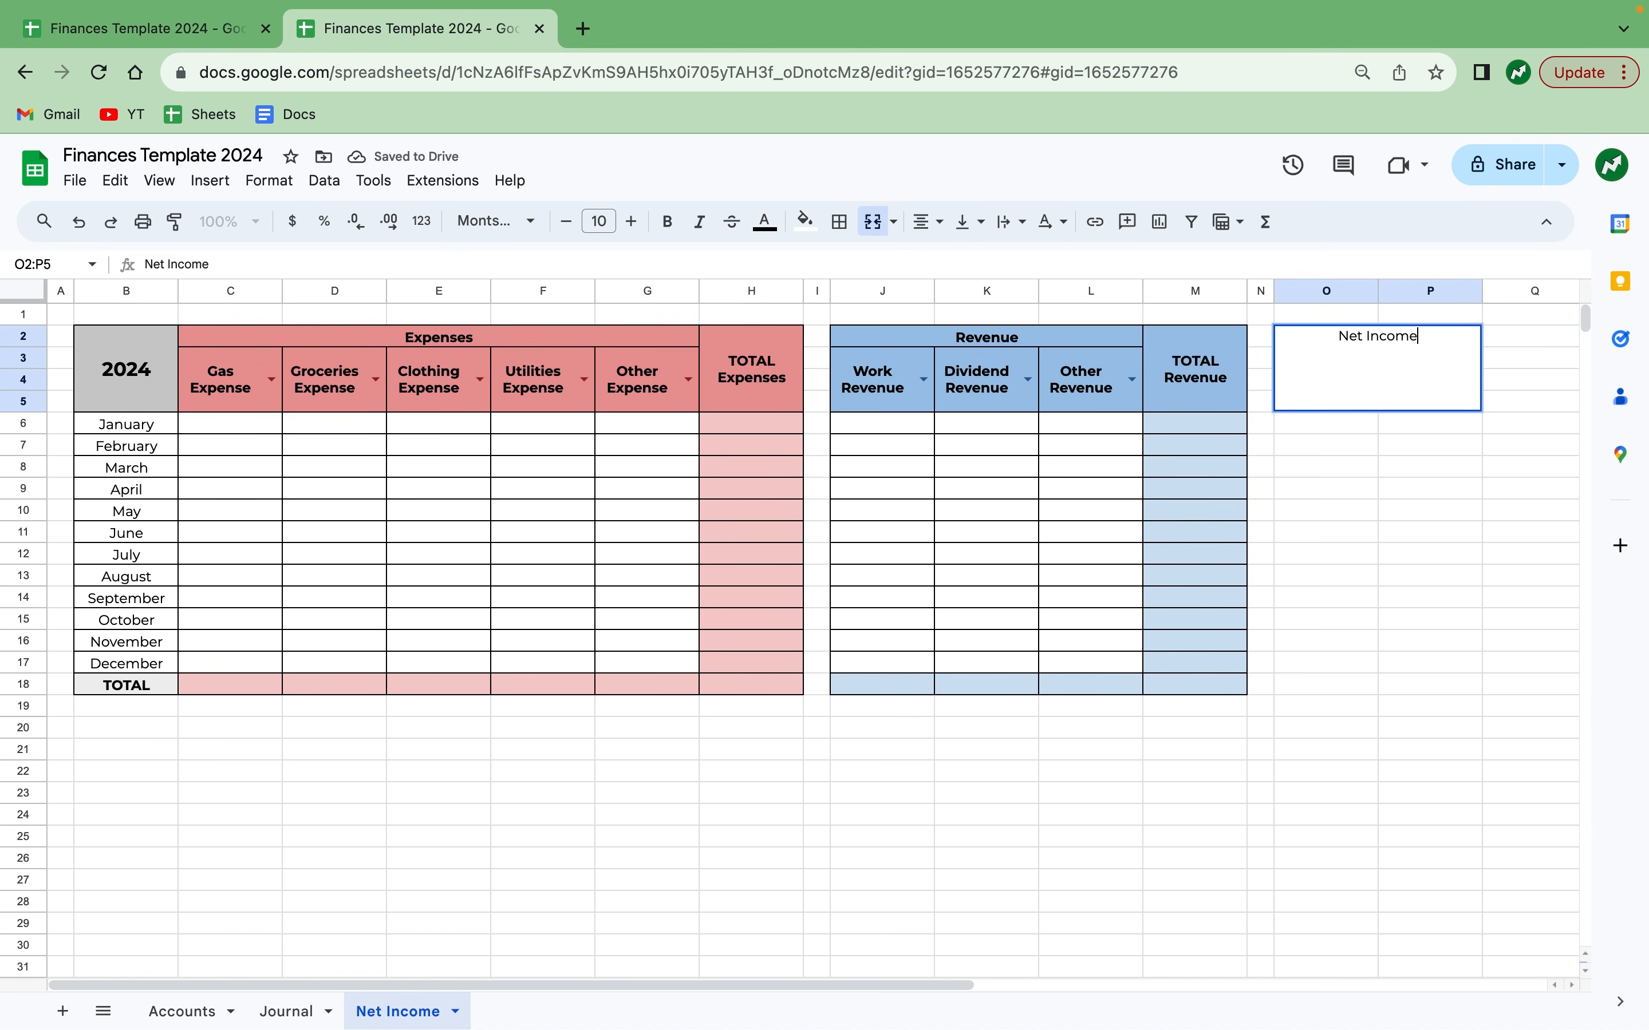
pyautogui.press('Return')
# Make the Net Income header bold, wrap its text and align it vertically to the middle.
pyautogui.click(1351, 384)
pyautogui.hotkey('ctrl', 'b')
pyautogui.click(1011, 233)
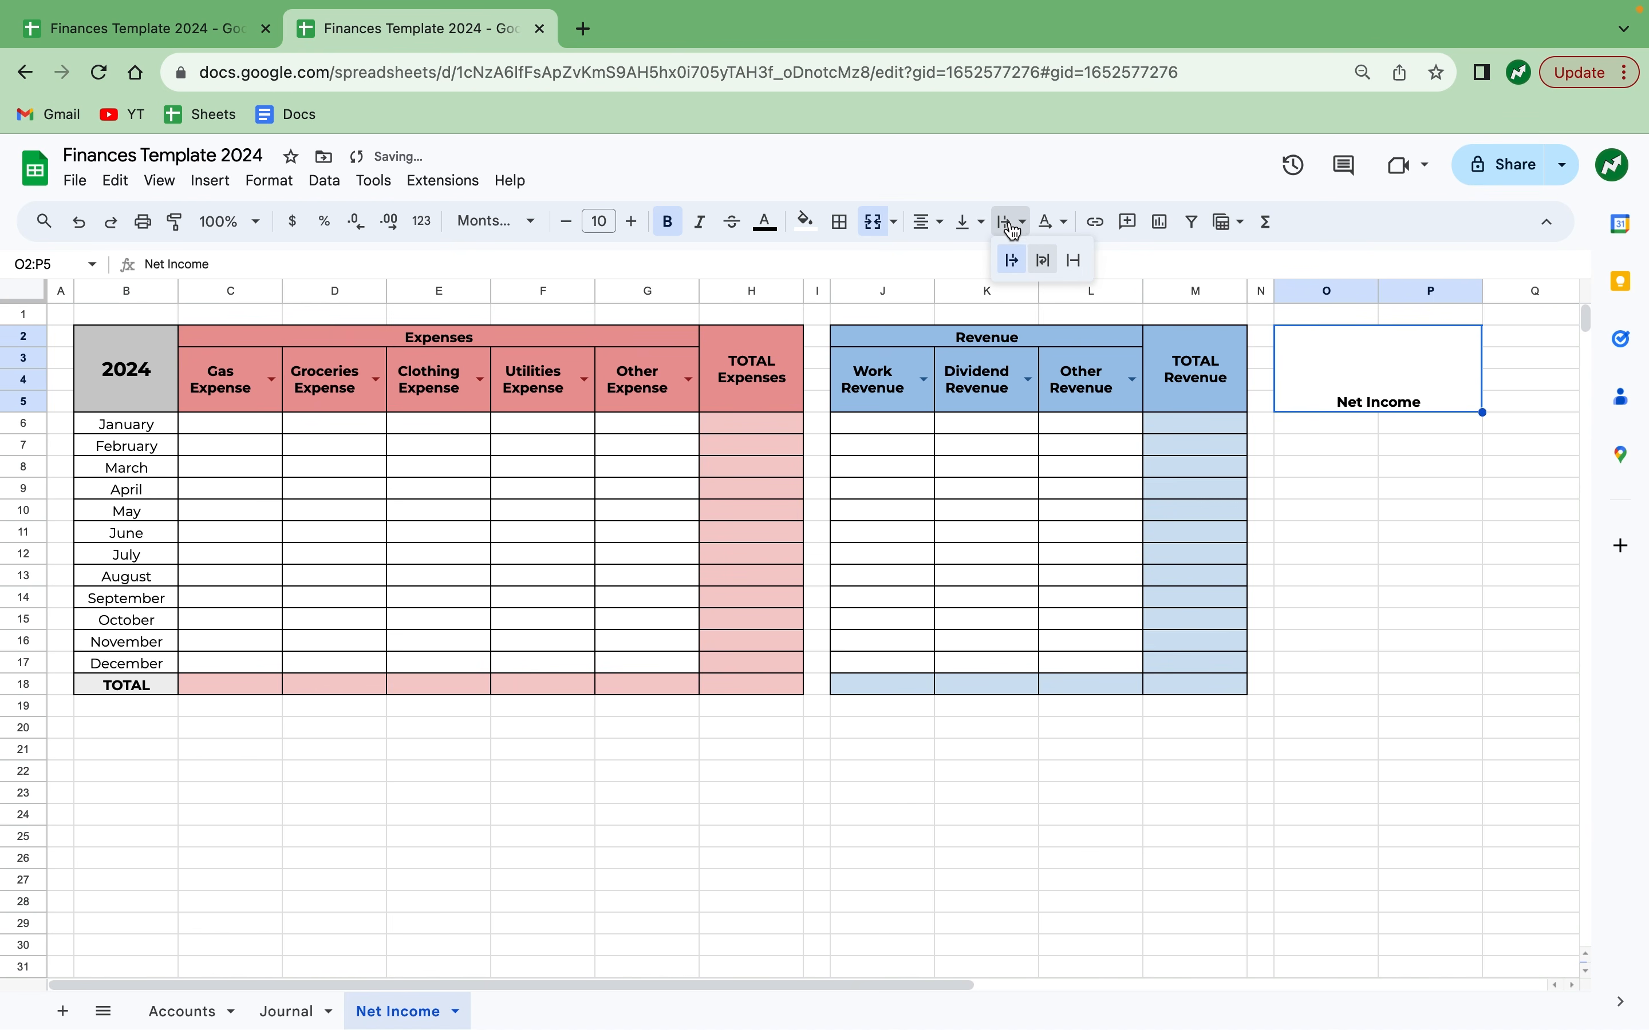
pyautogui.click(1036, 260)
pyautogui.click(981, 225)
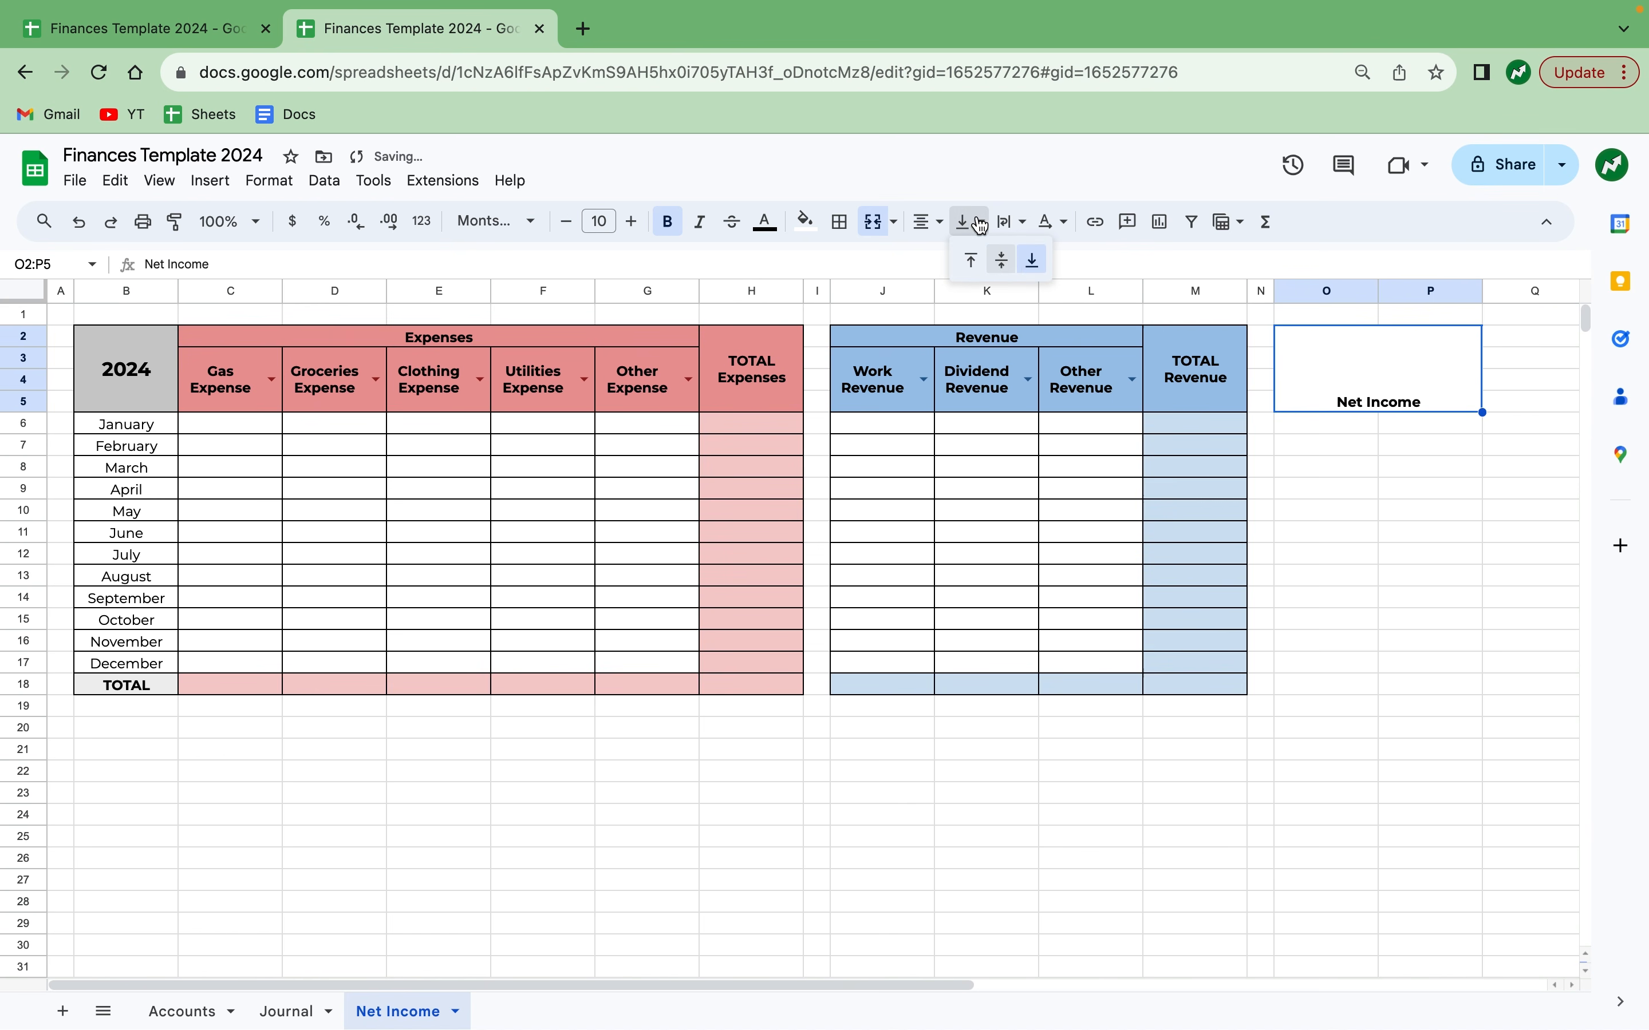
pyautogui.click(1003, 261)
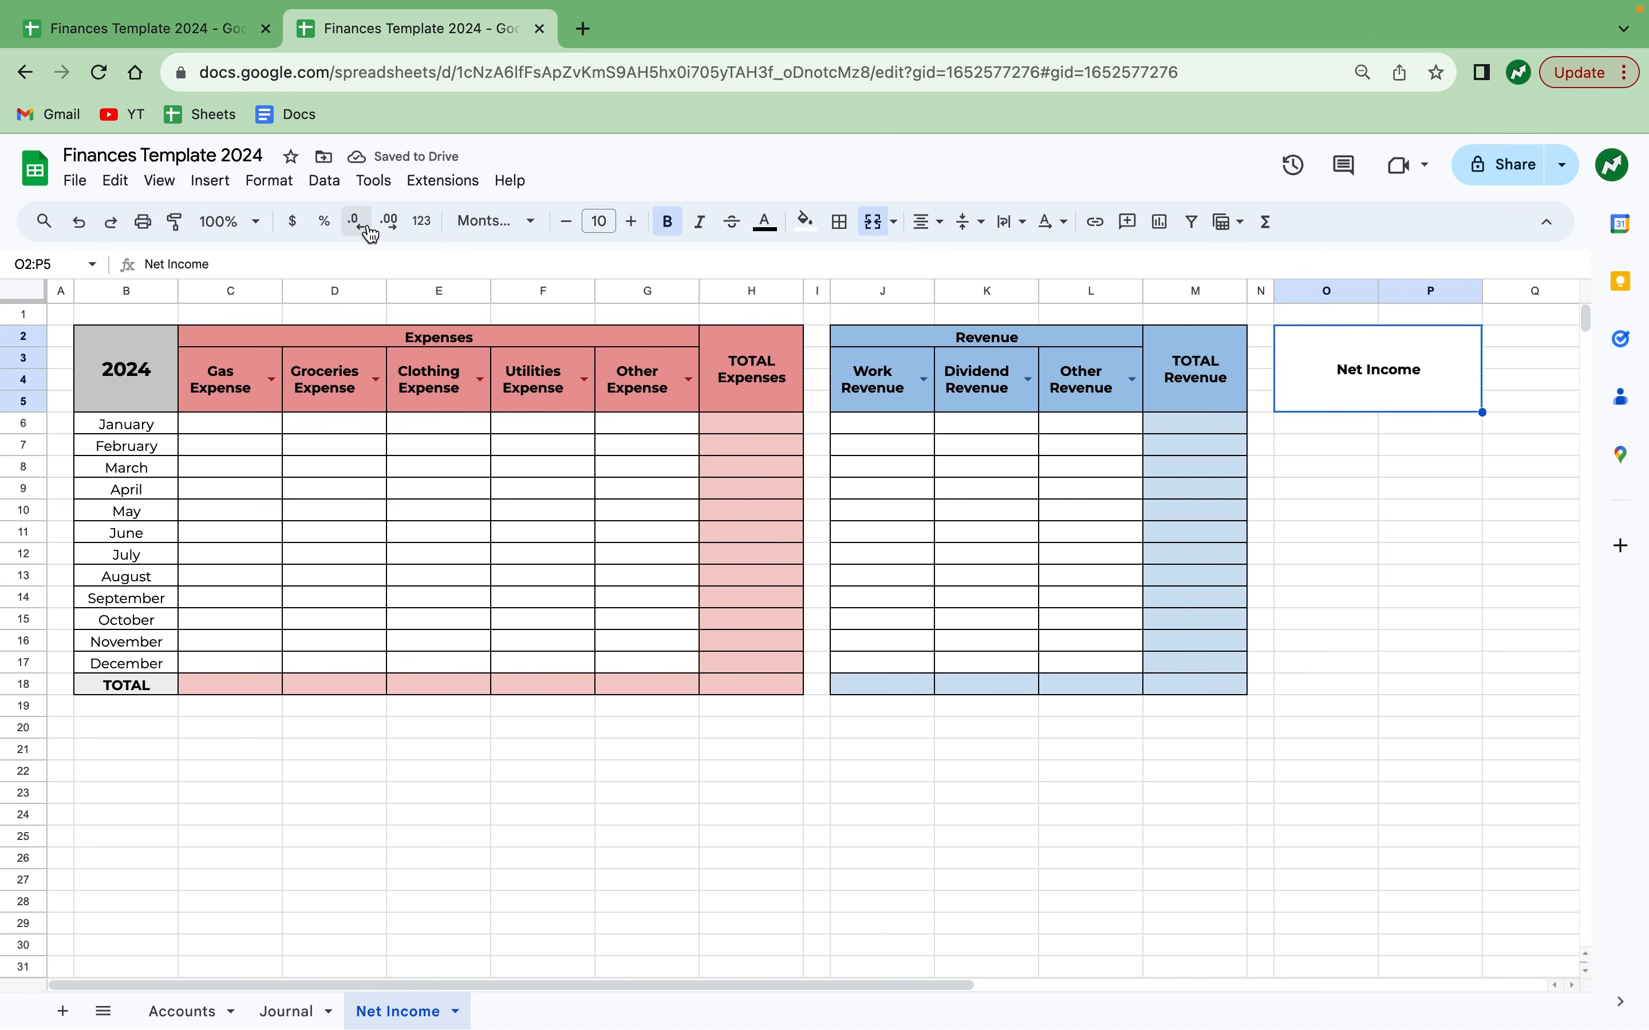
# Increase the Net Income header's font size to 14.
pyautogui.click(633, 222)
pyautogui.click(633, 222)
pyautogui.click(633, 222)
pyautogui.click(633, 222)
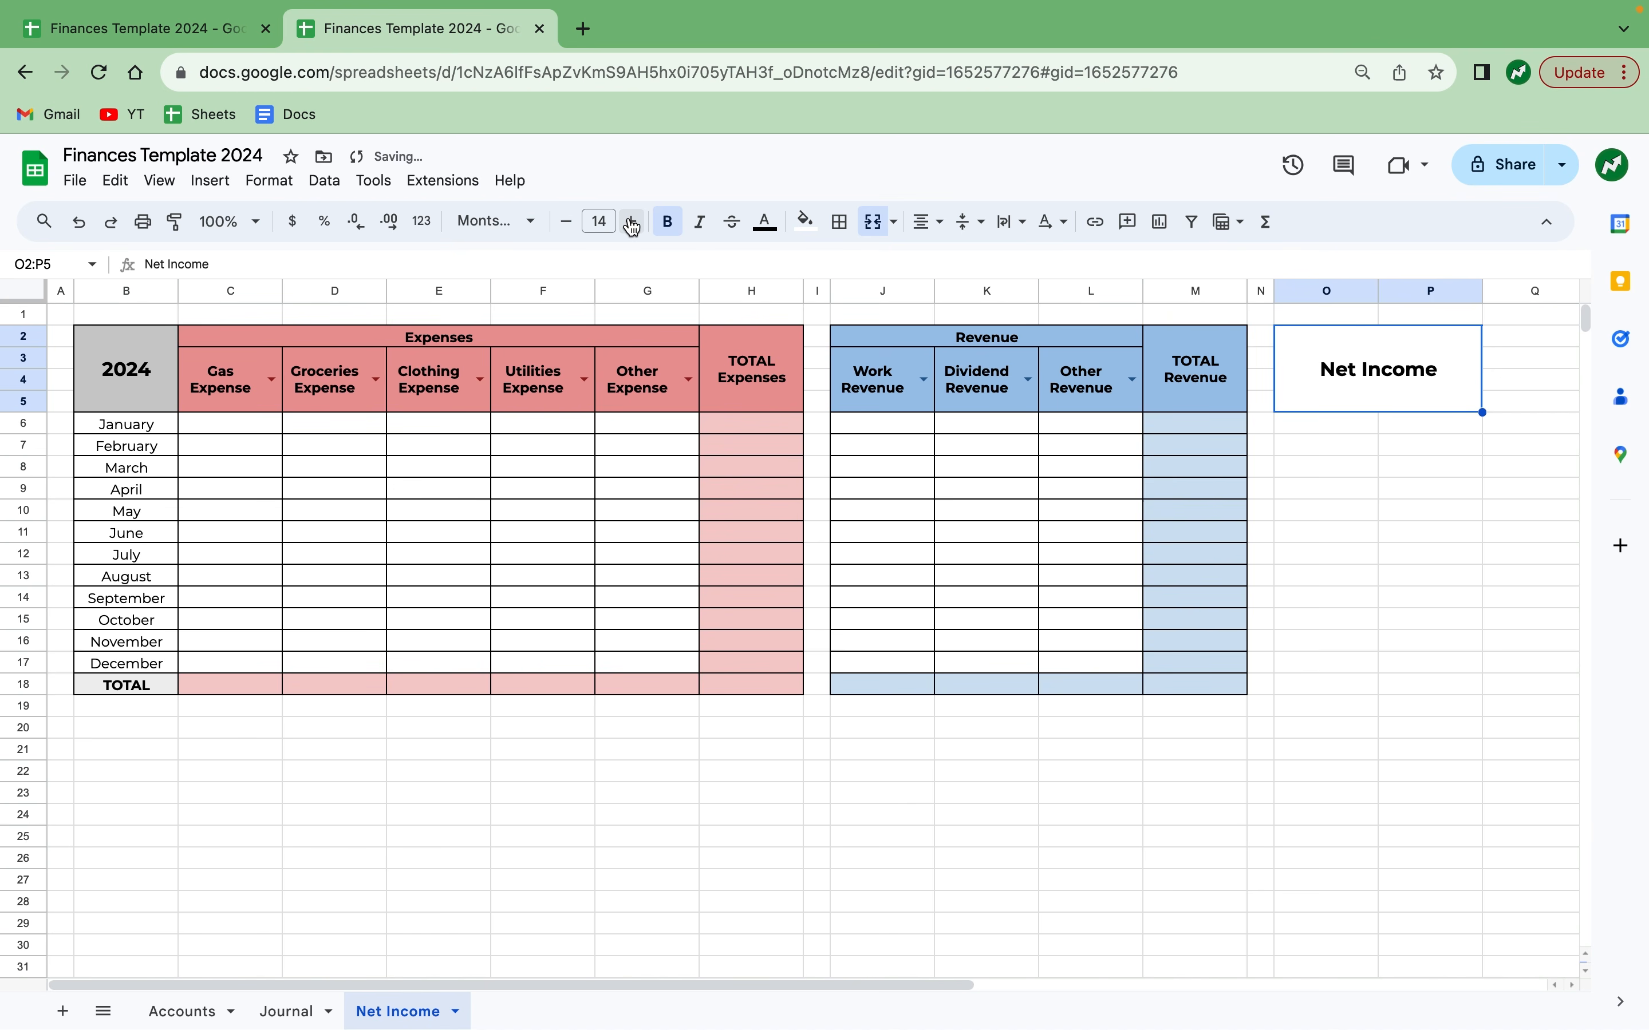
# Fill the Net Income header with light green and cells P6:P18 below it with a paler green.
pyautogui.click(806, 222)
pyautogui.click(904, 361)
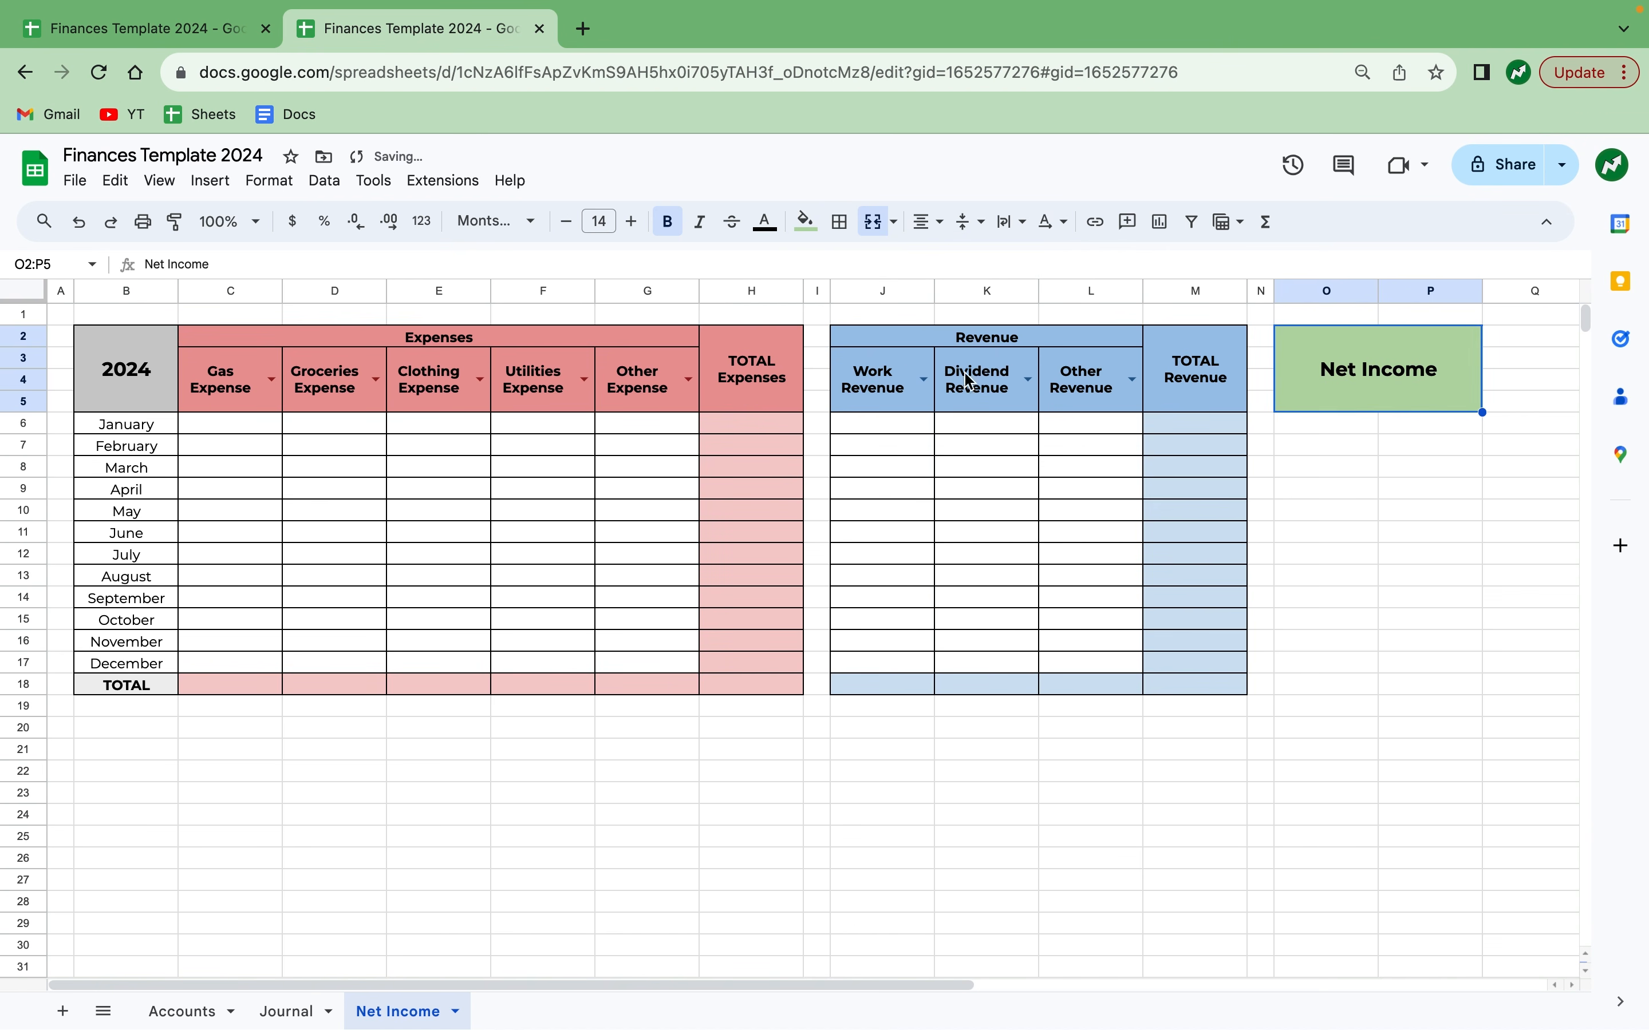
pyautogui.moveTo(1395, 426); pyautogui.dragTo(1453, 669)
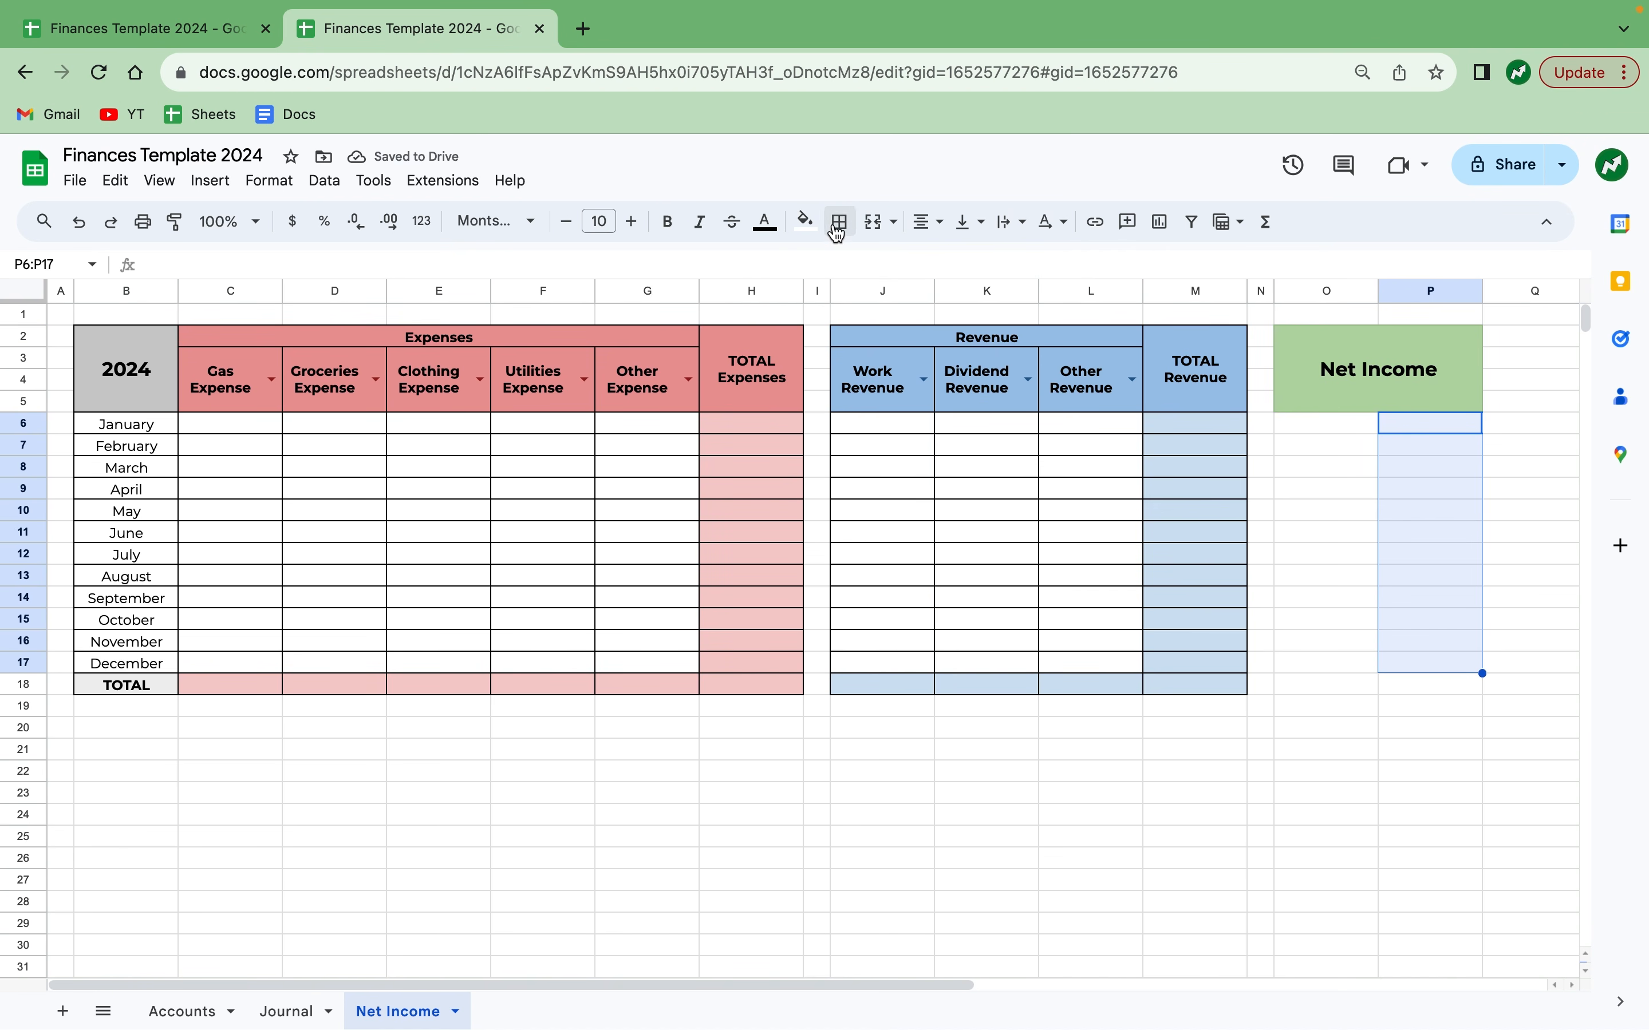
pyautogui.click(806, 222)
pyautogui.click(902, 338)
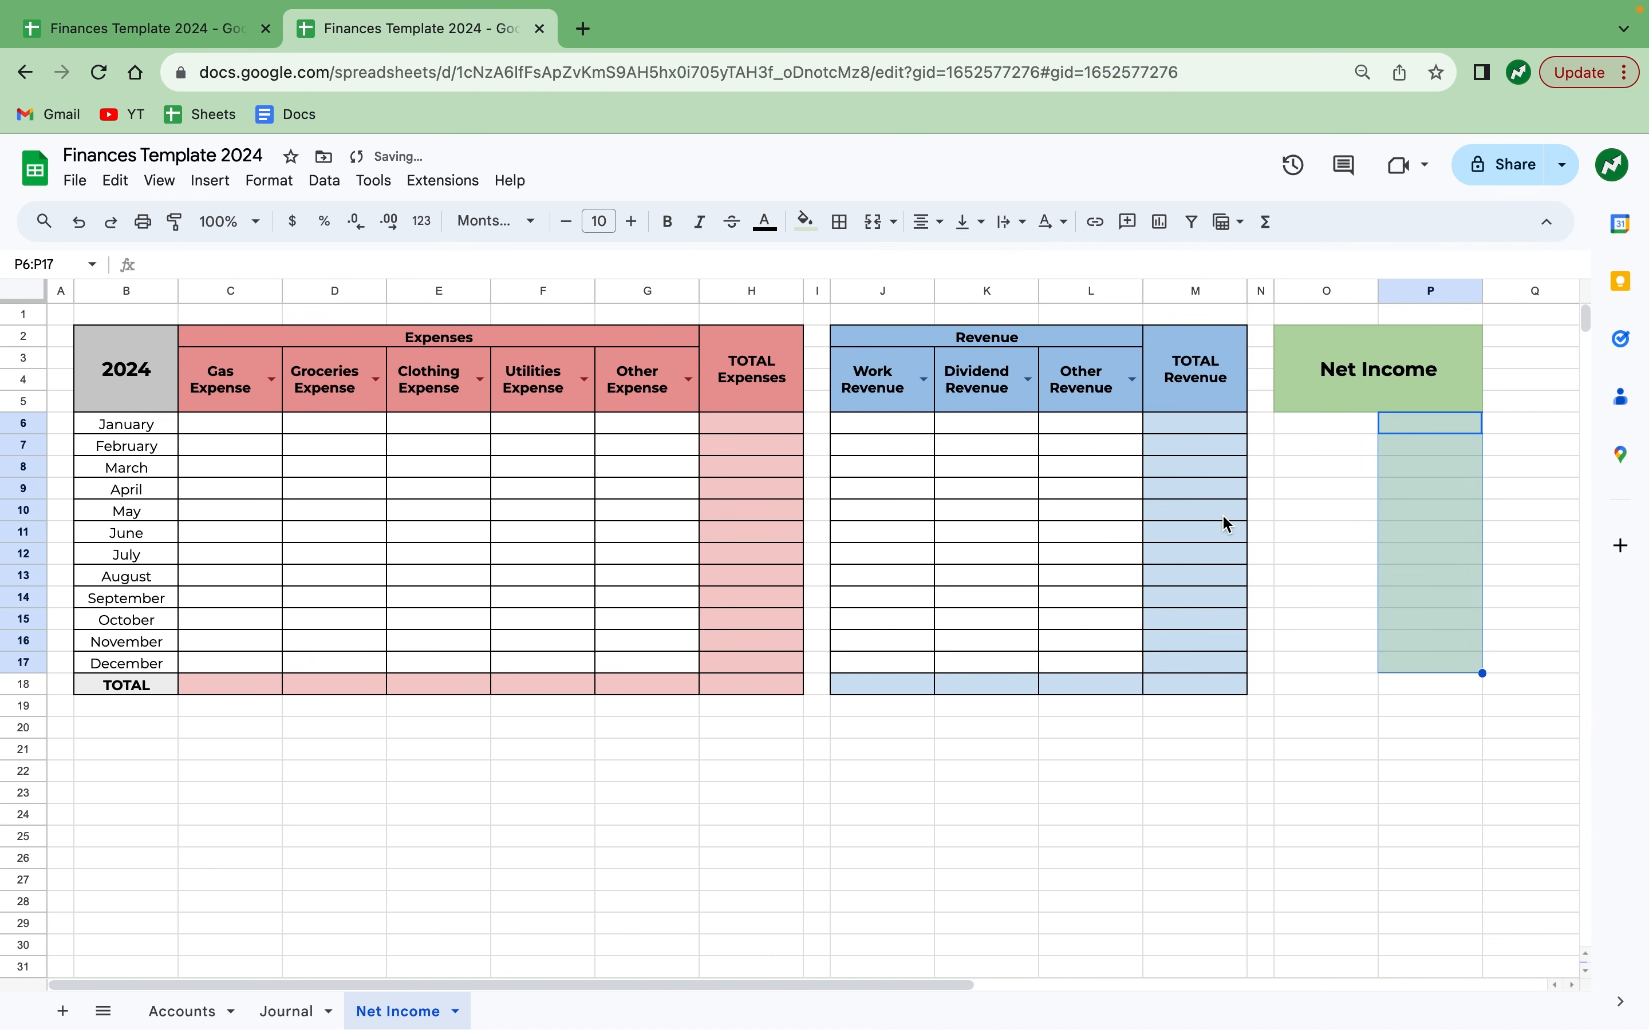
pyautogui.click(1286, 494)
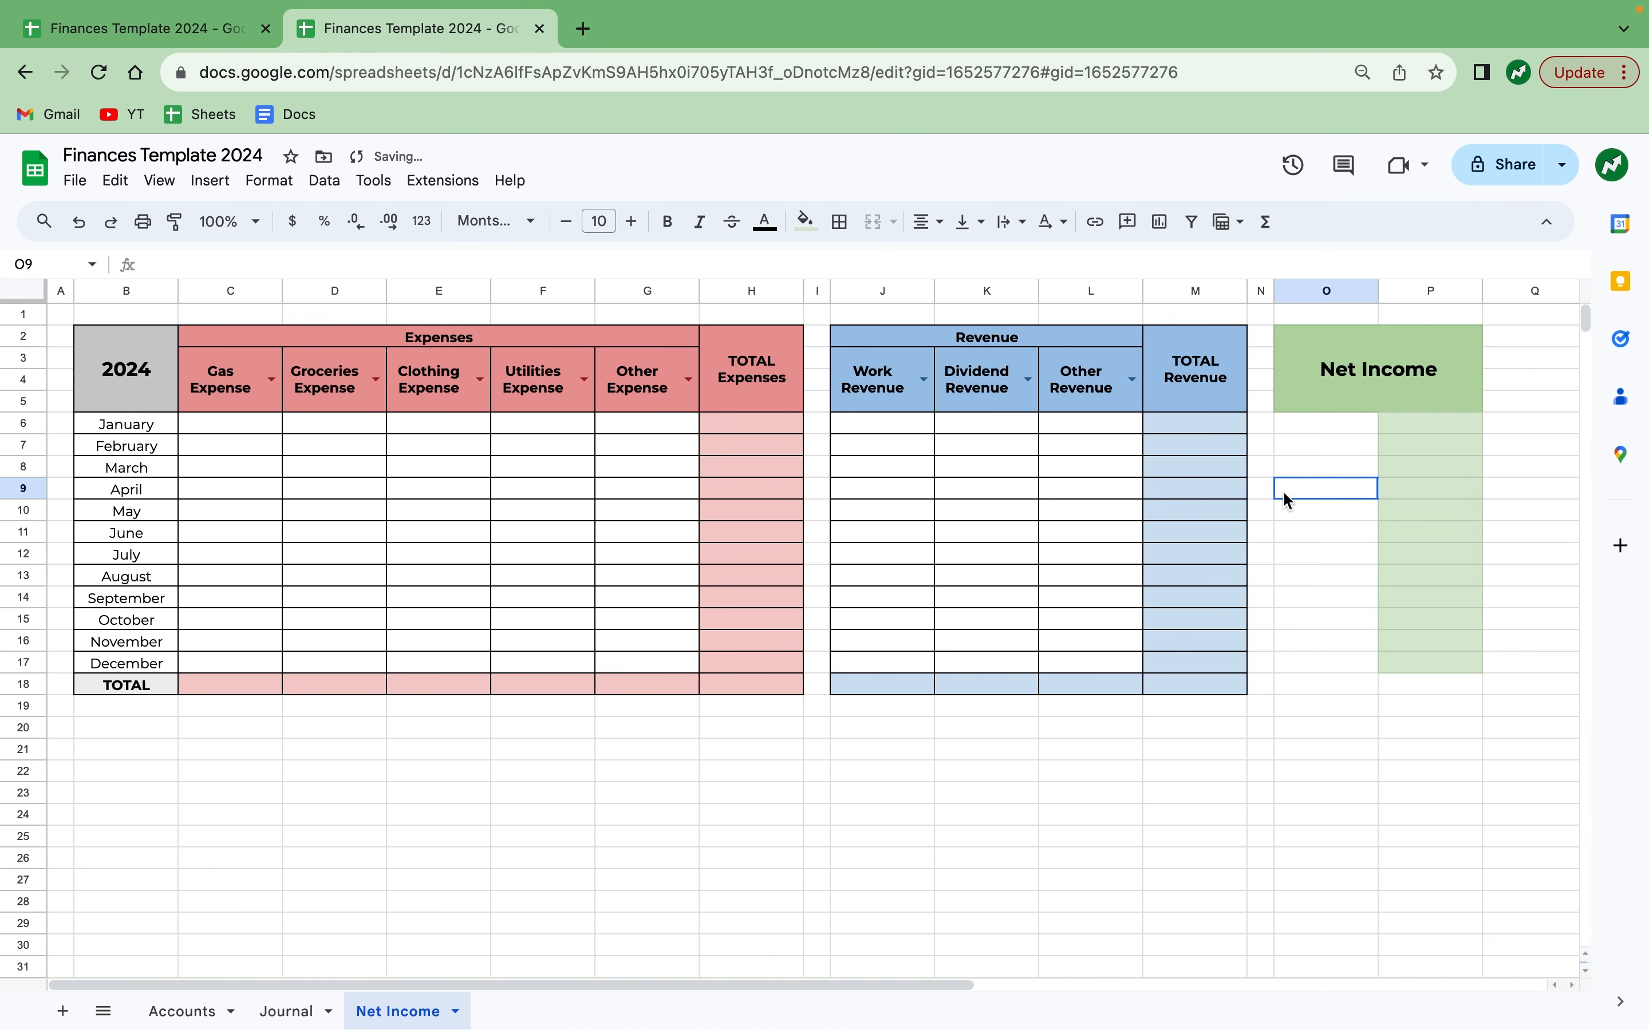
pyautogui.click(1423, 684)
pyautogui.click(807, 222)
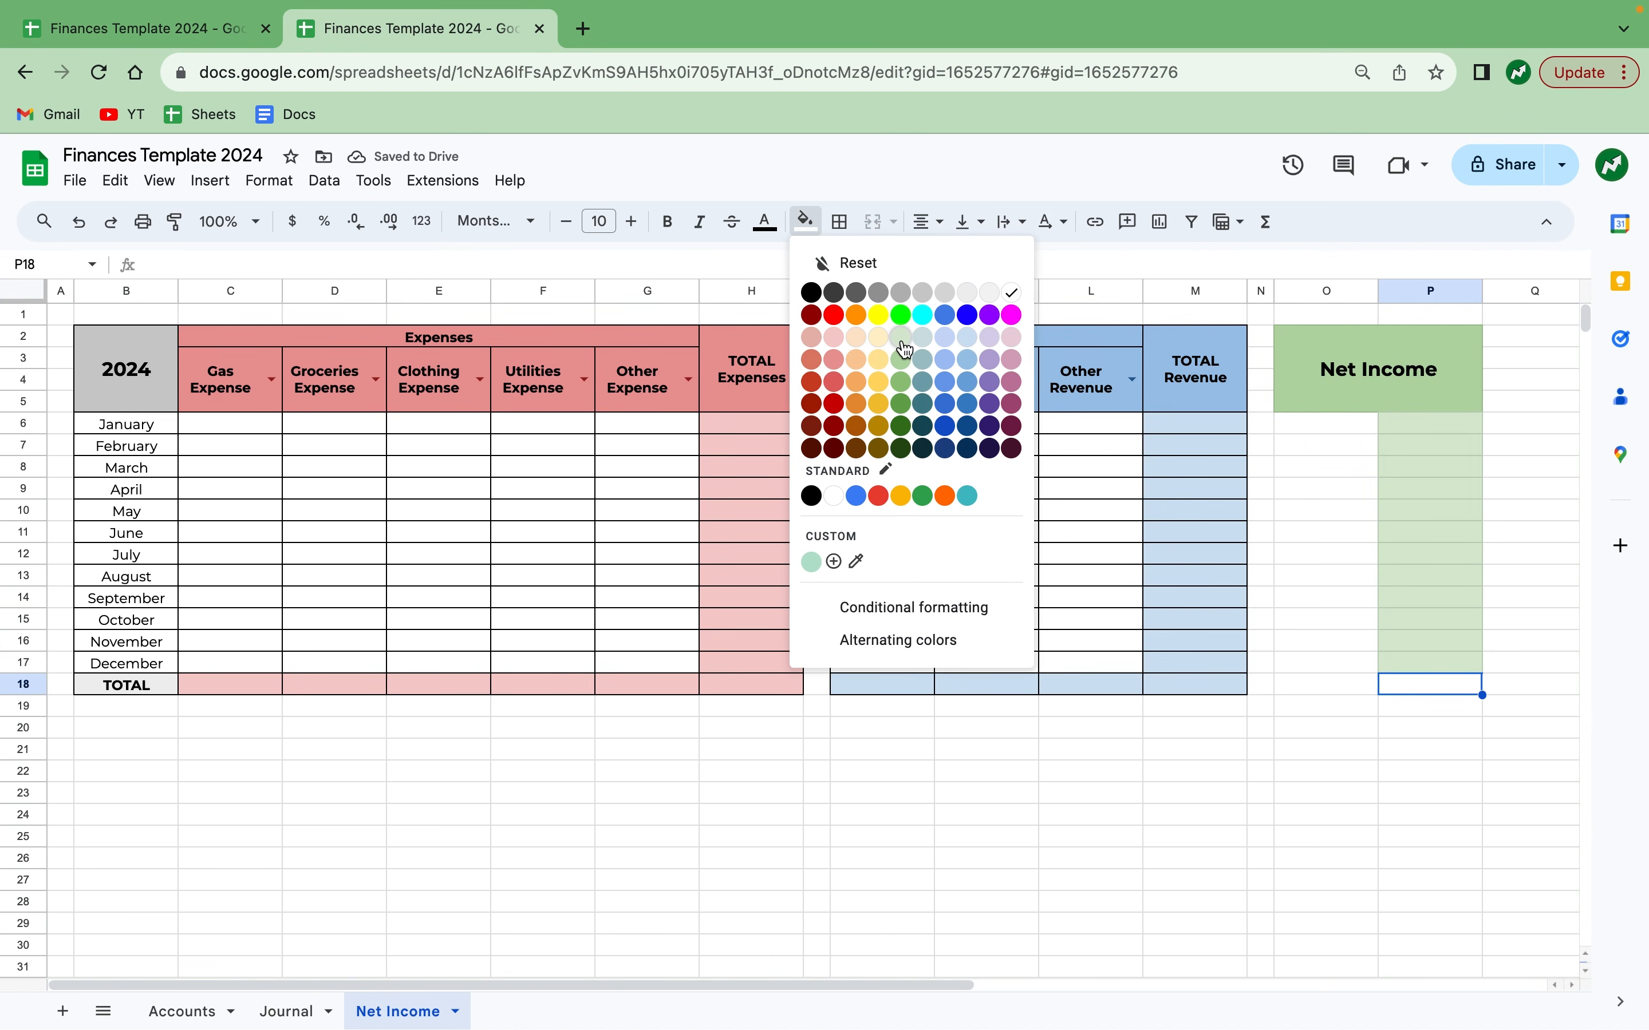
pyautogui.click(903, 339)
pyautogui.click(1265, 486)
# Apply all borders to the Net Income table, cells O2:P18.
pyautogui.moveTo(1332, 361); pyautogui.dragTo(1419, 677)
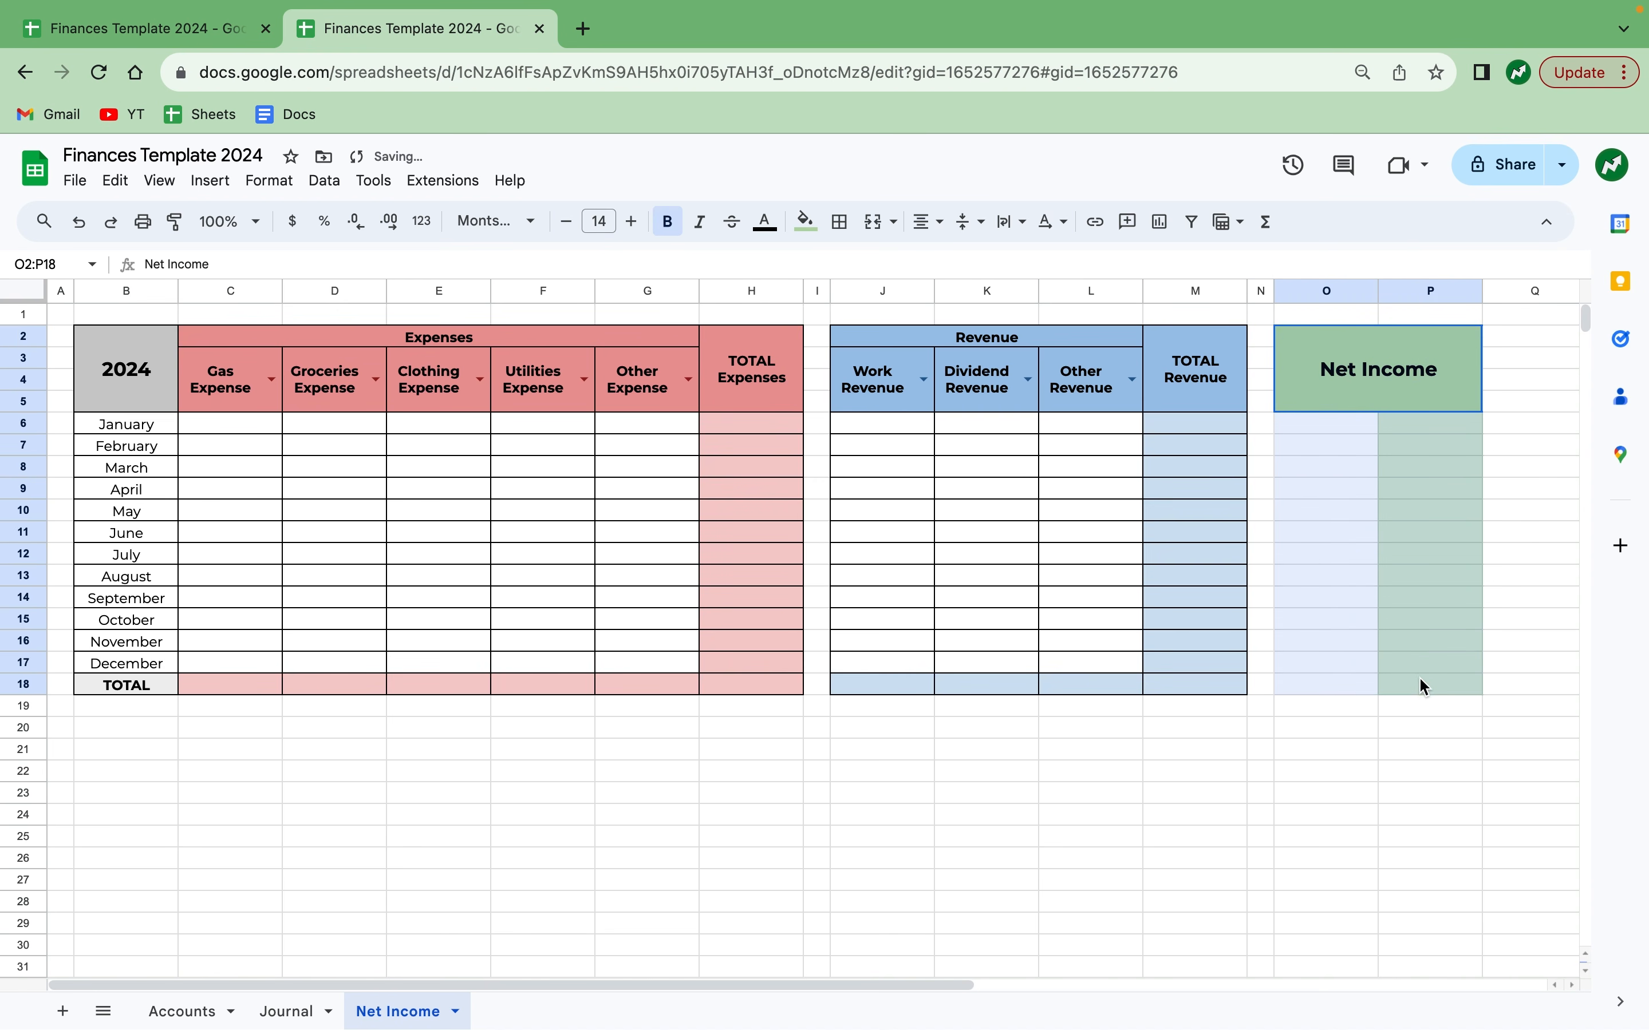
pyautogui.click(841, 222)
pyautogui.click(850, 265)
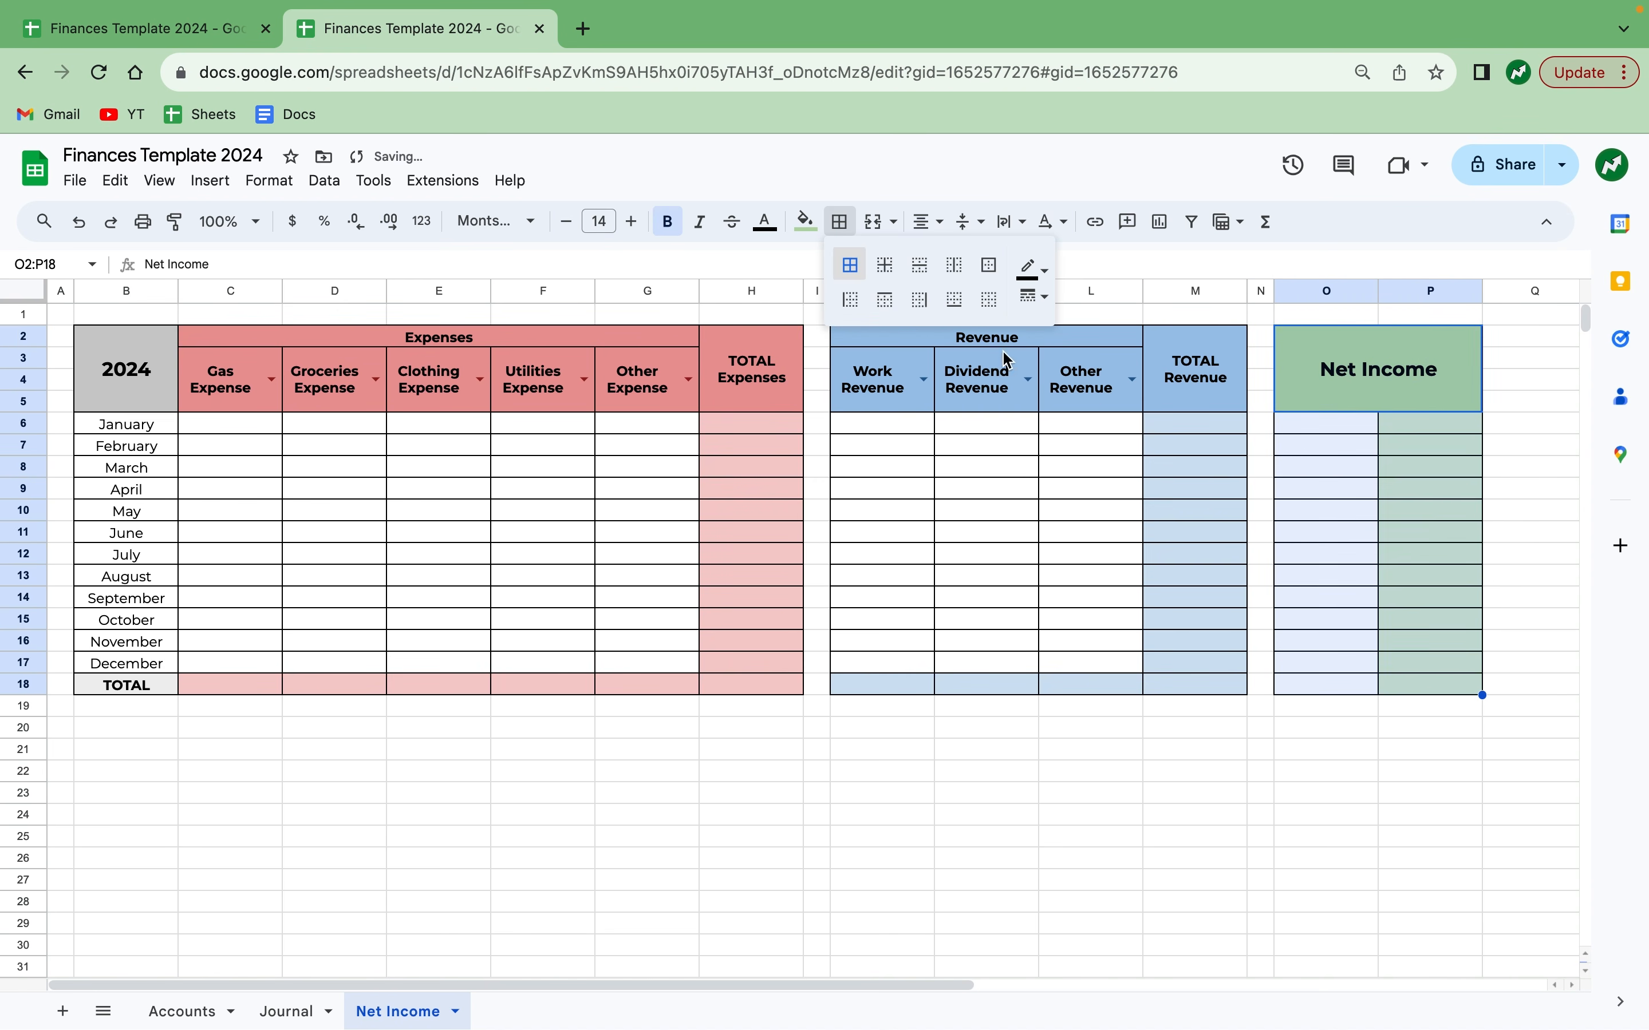
pyautogui.click(1290, 466)
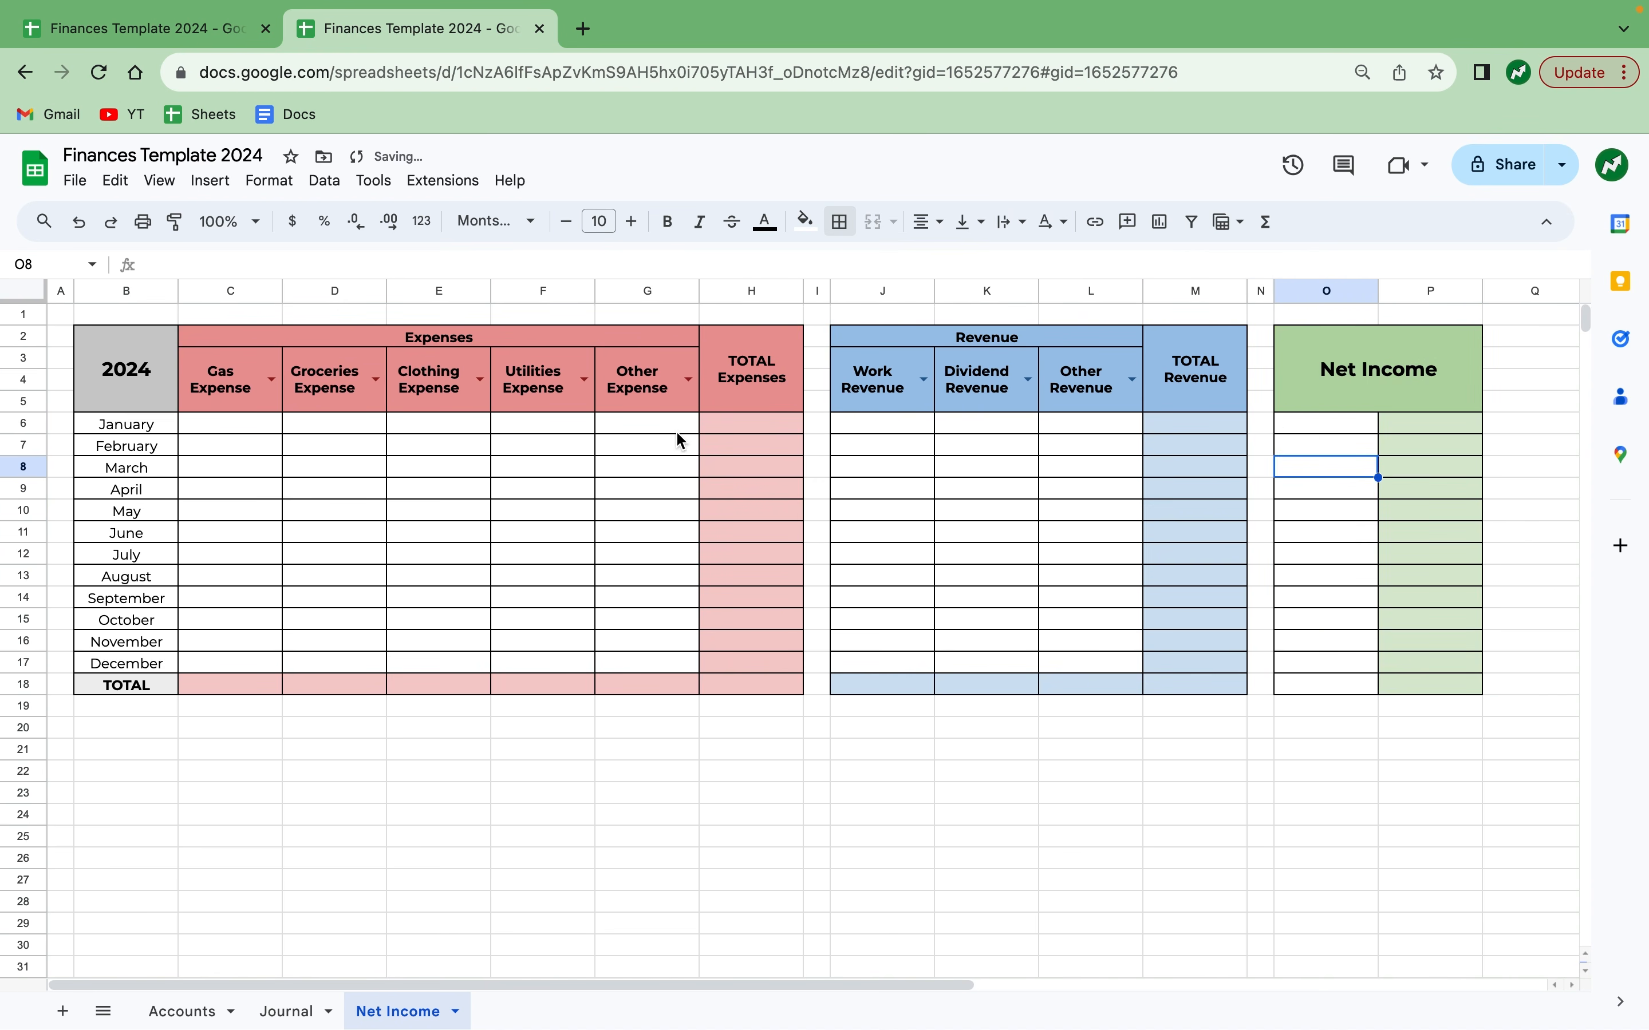
# Copy the month names from B6:B17 into O6:O17 and the TOTAL label from B18 into O18.
pyautogui.moveTo(157, 425); pyautogui.dragTo(152, 661)
pyautogui.hotkey('ctrl', 'c')
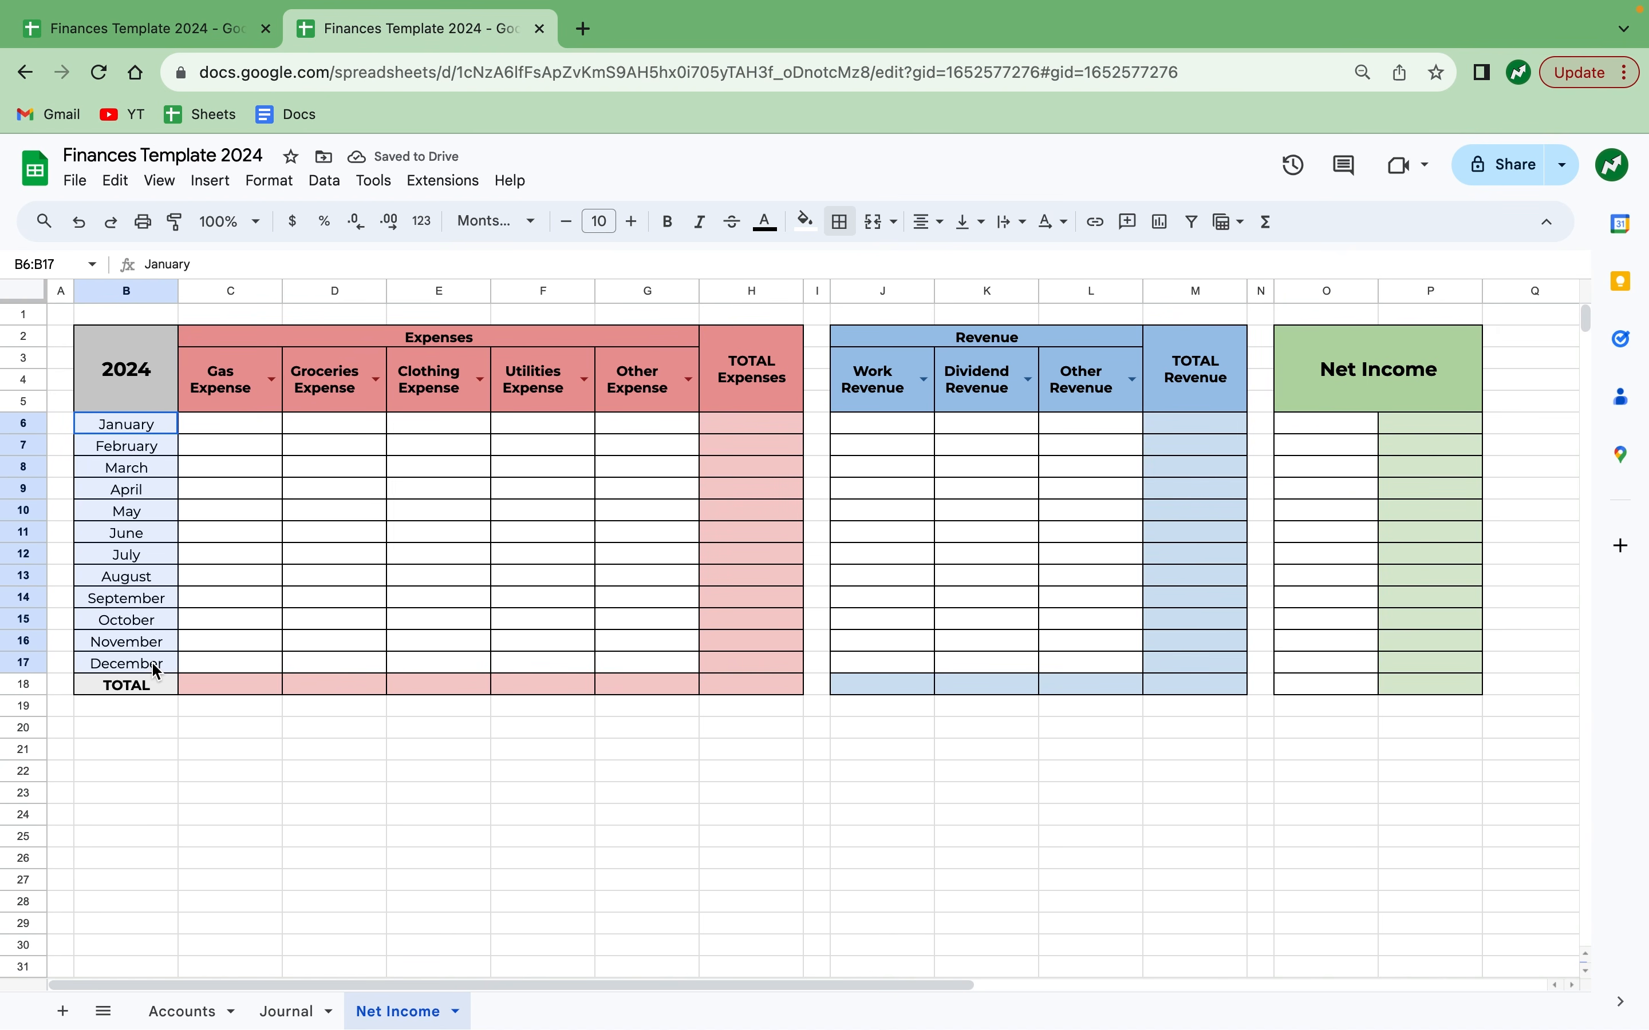
pyautogui.click(1310, 428)
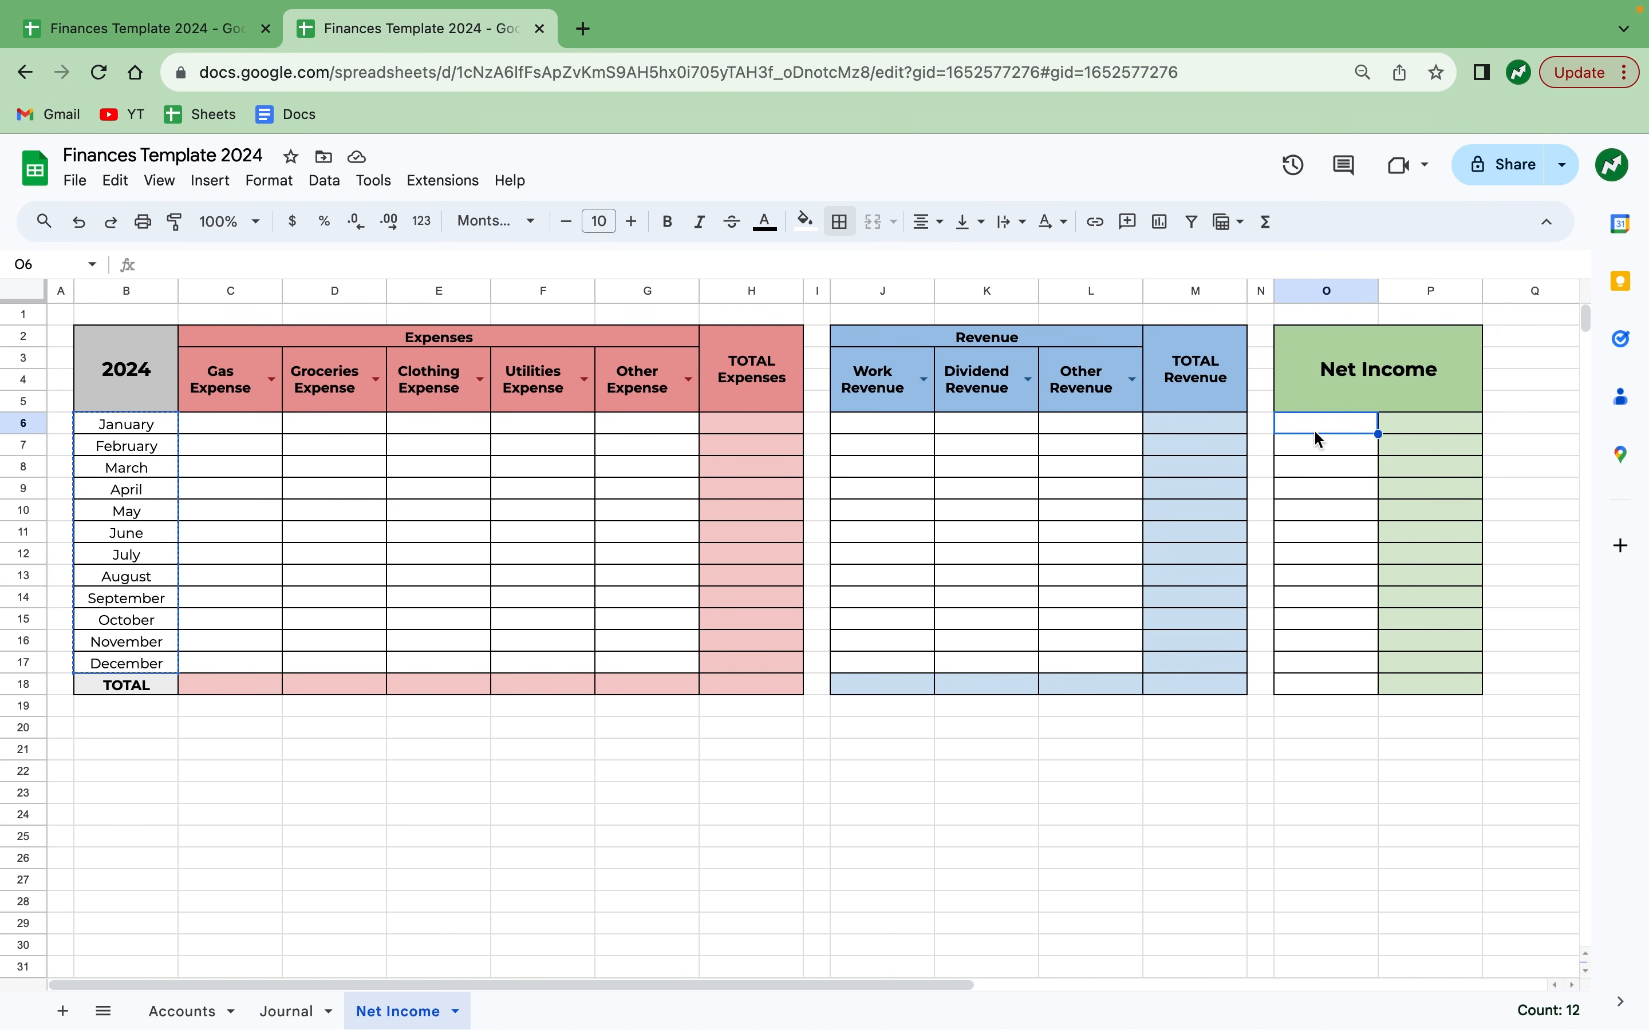
pyautogui.hotkey('ctrl', 'v')
pyautogui.click(148, 688)
pyautogui.hotkey('ctrl', 'c')
pyautogui.click(1321, 687)
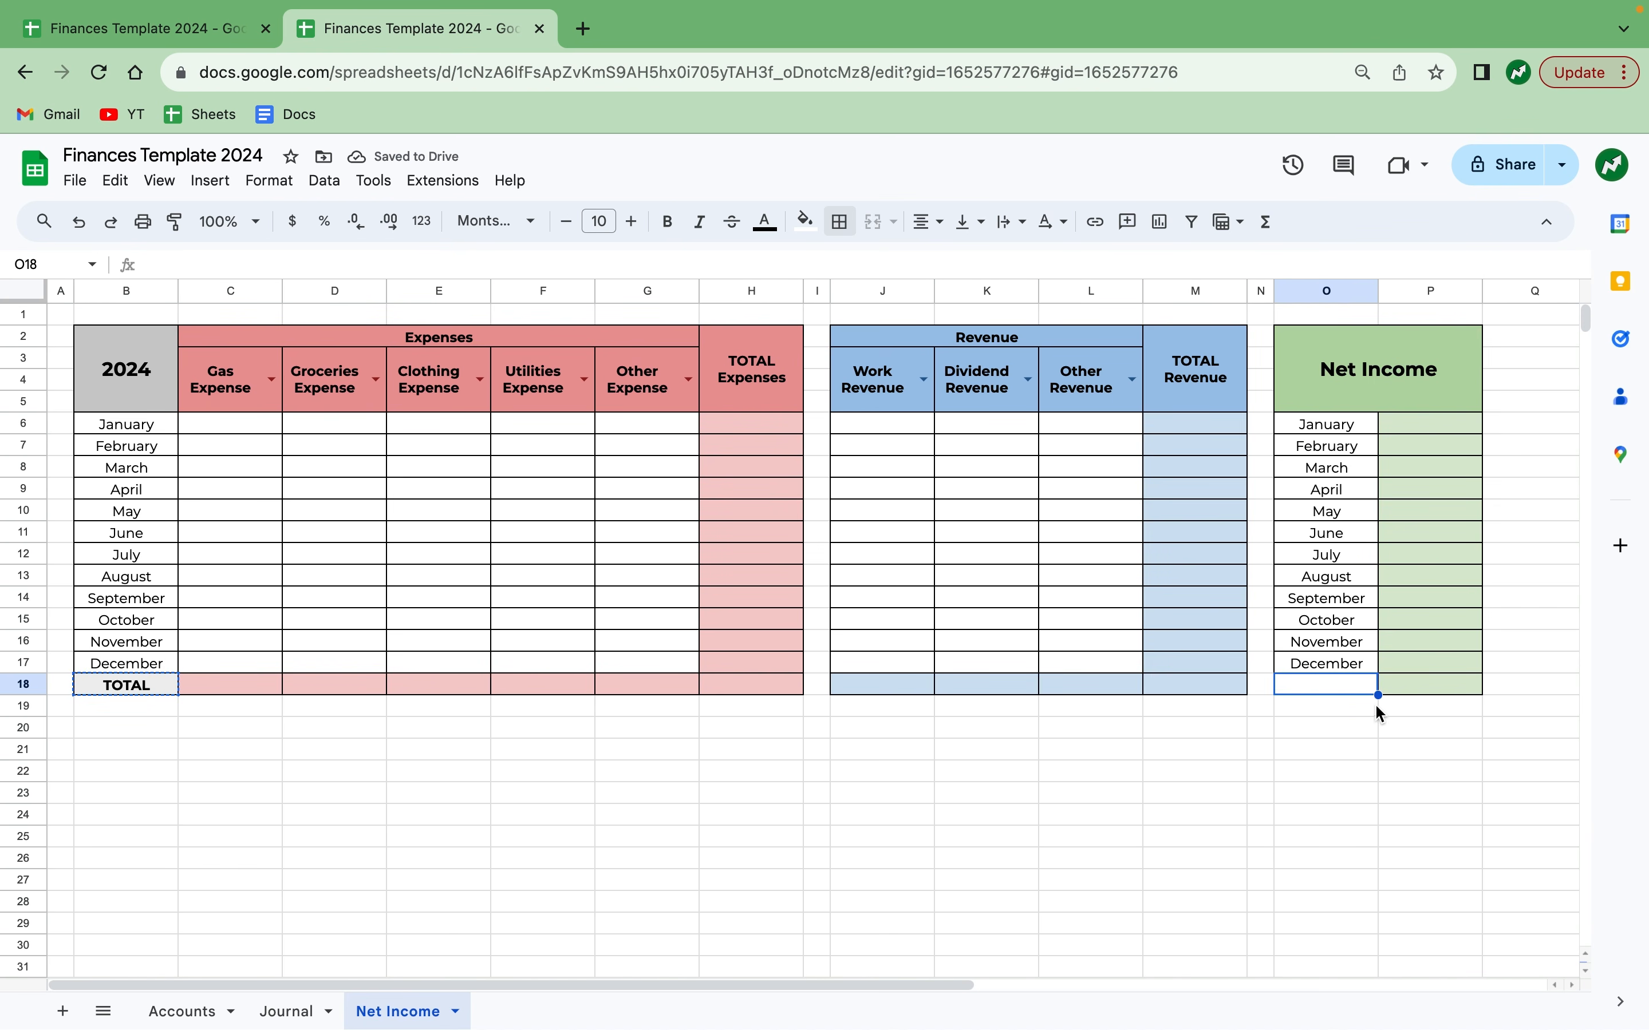
pyautogui.hotkey('ctrl', 'v')
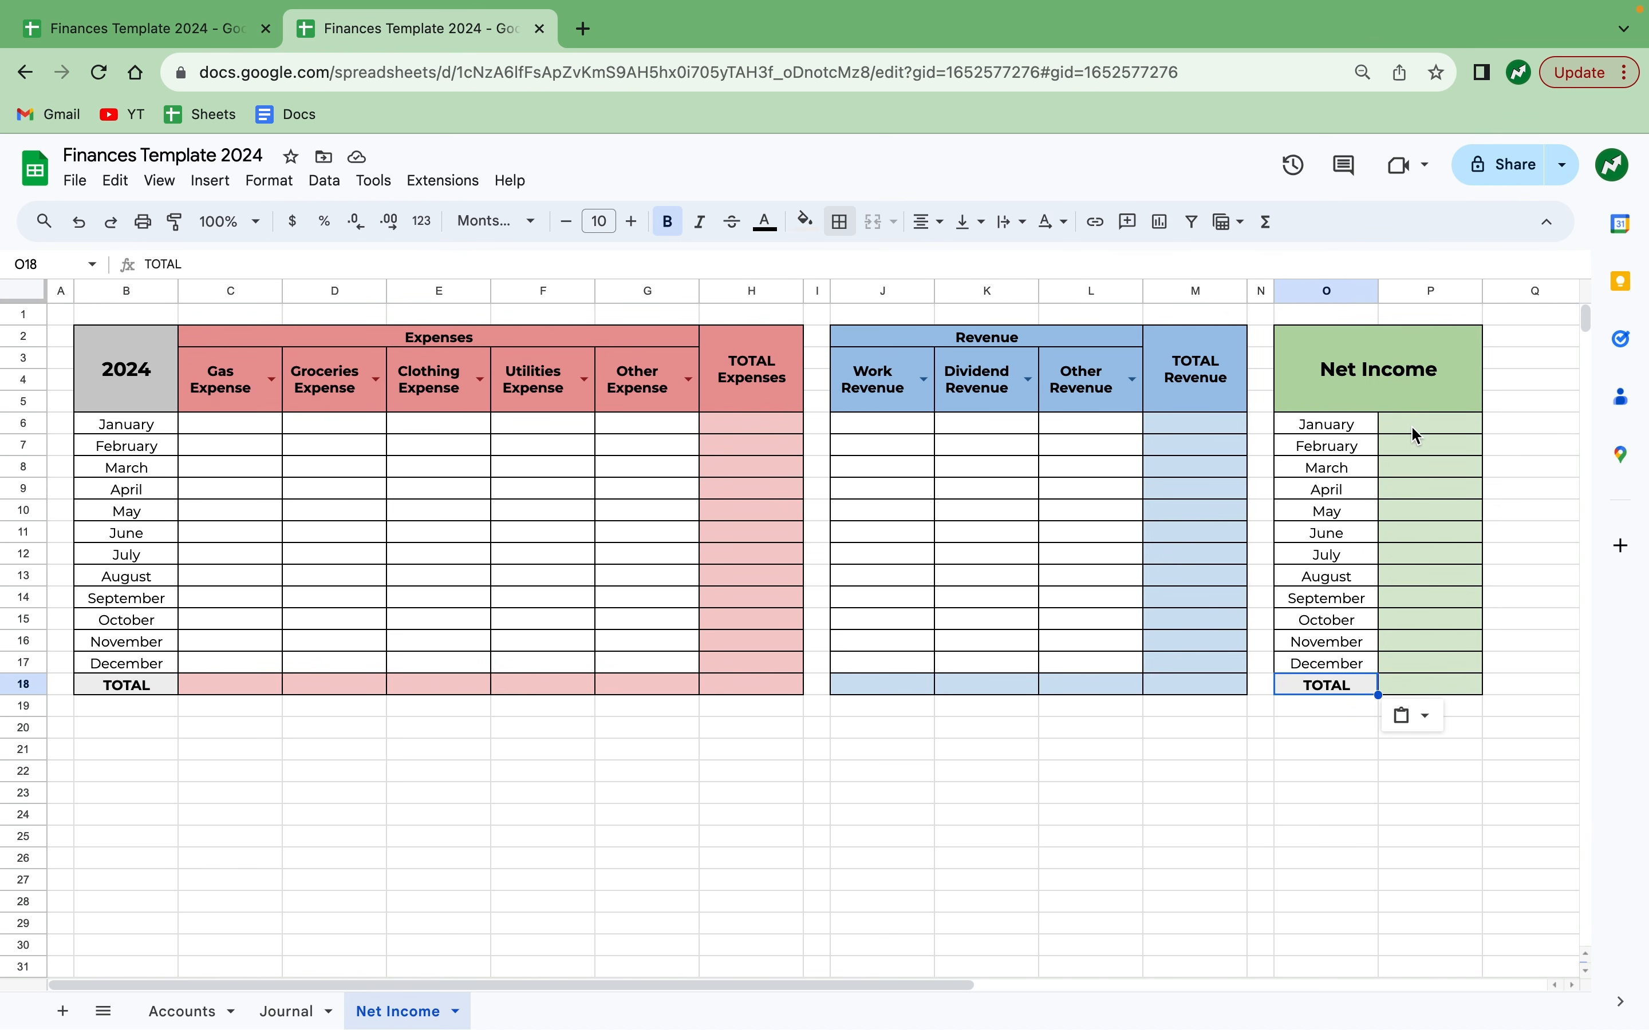
# Enter the formula =M6-H6 in January's net income cell P6 and fill it down through P18.
pyautogui.click(1411, 425)
pyautogui.write('=')
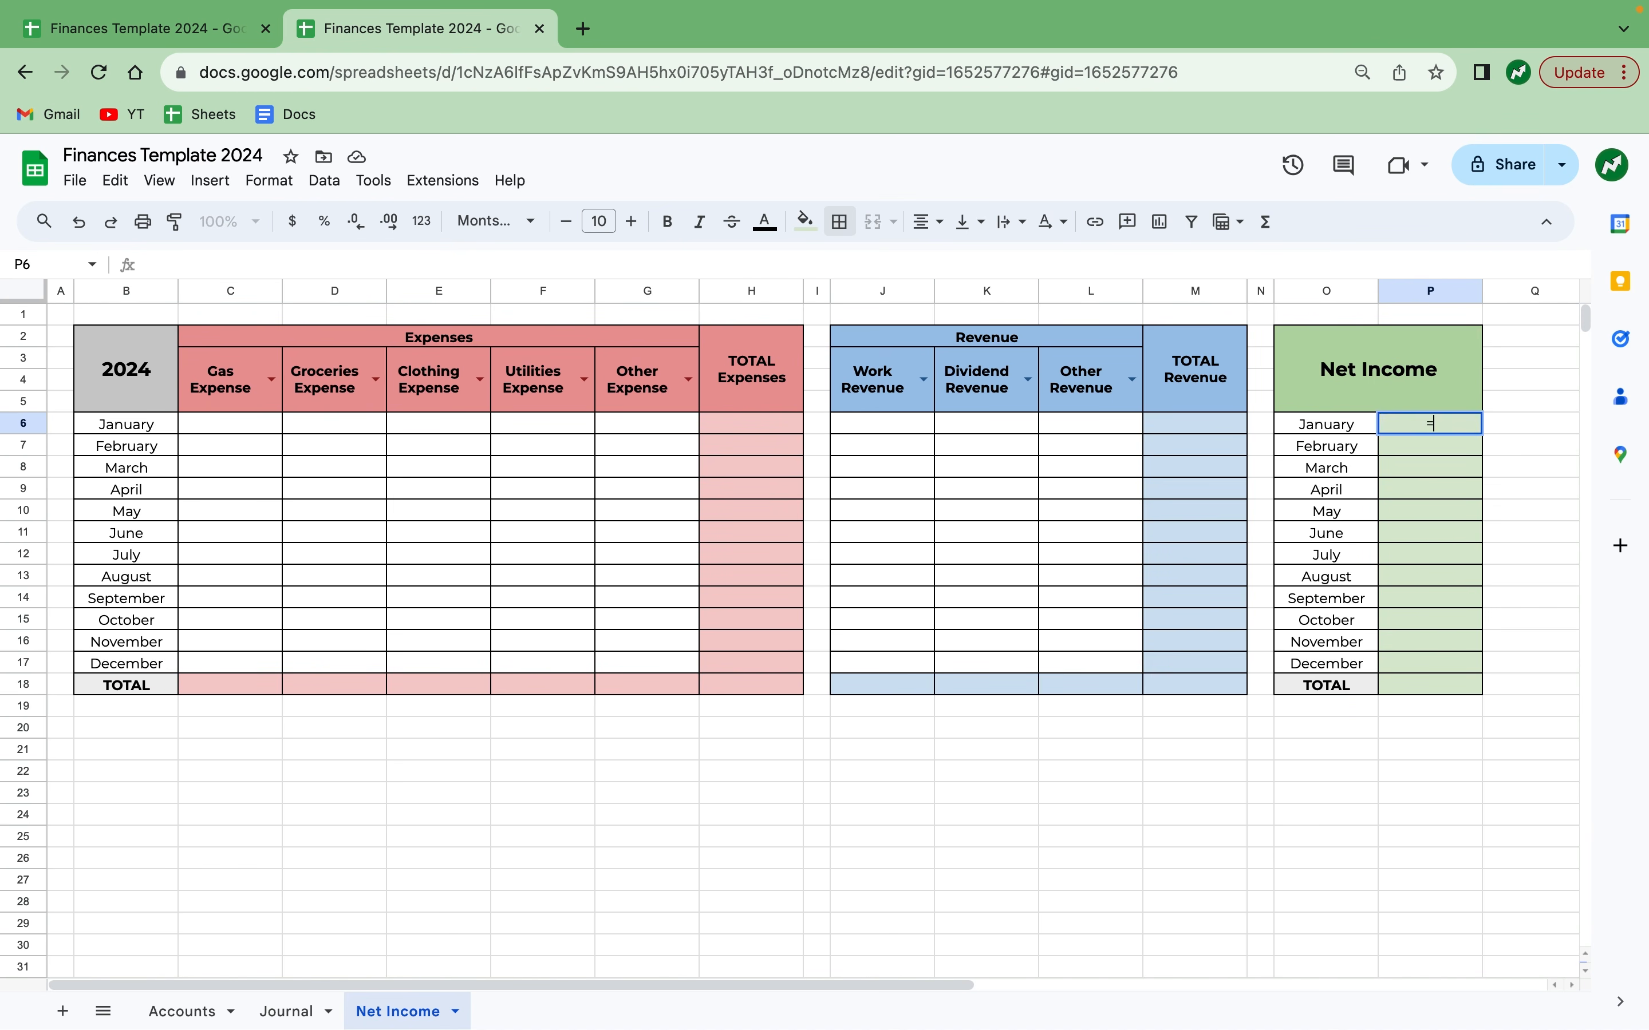
pyautogui.click(1239, 423)
pyautogui.write('-')
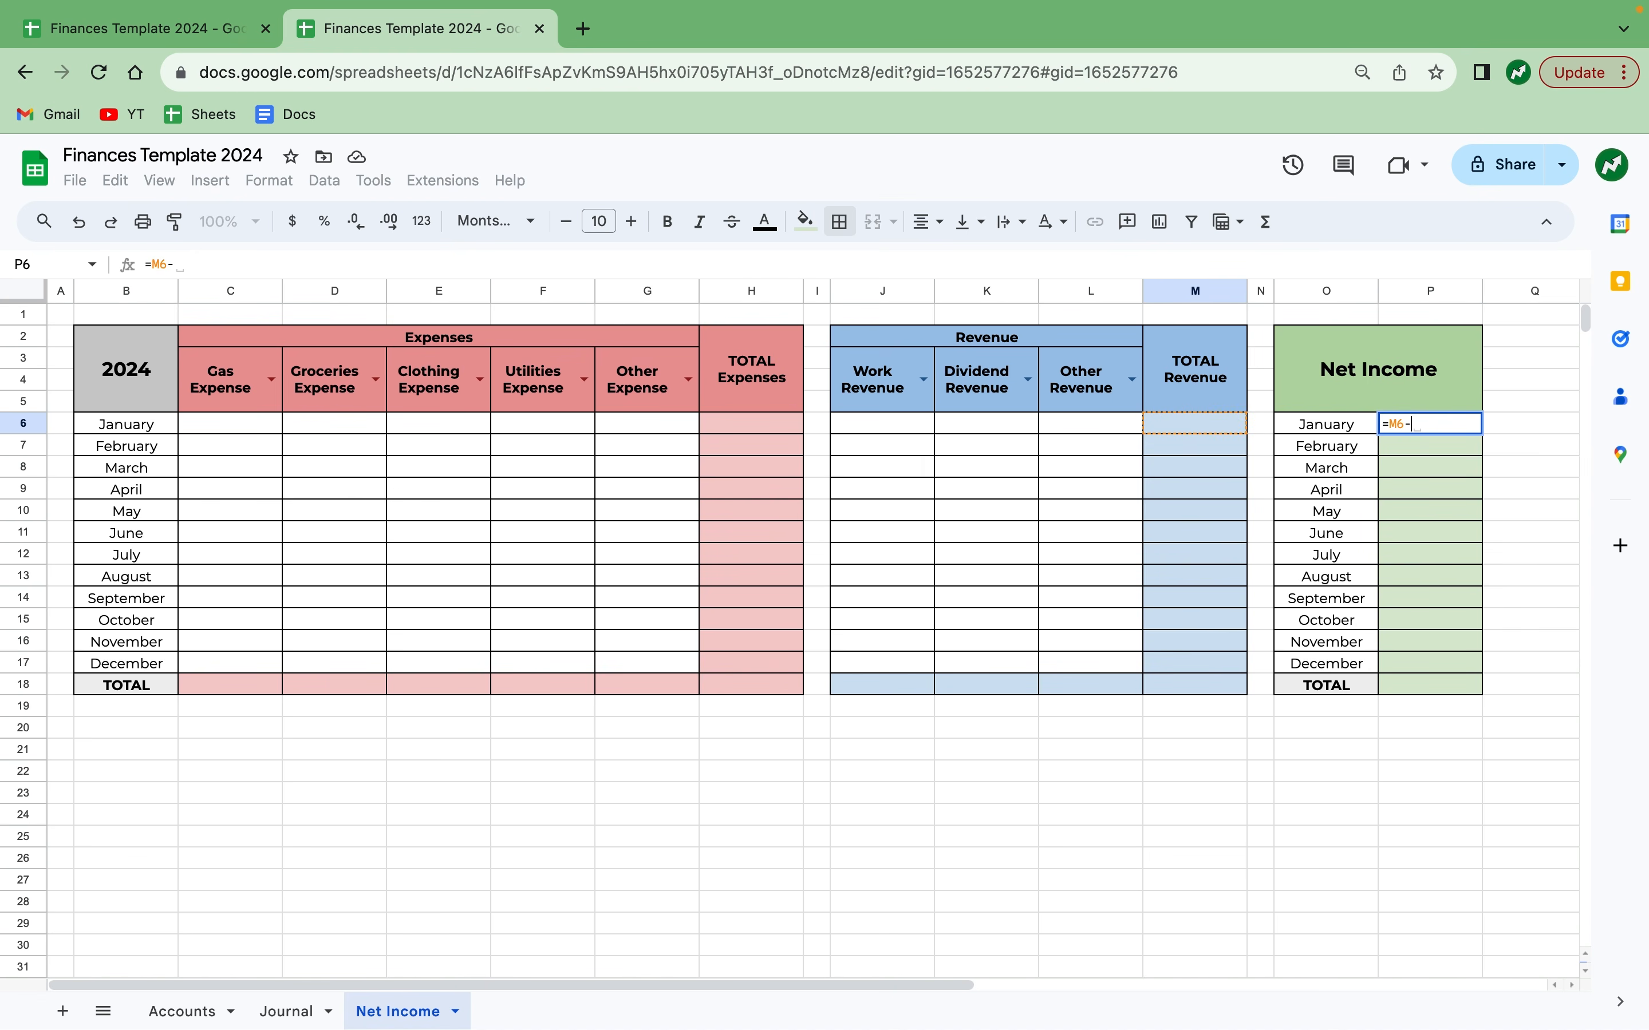
pyautogui.click(767, 423)
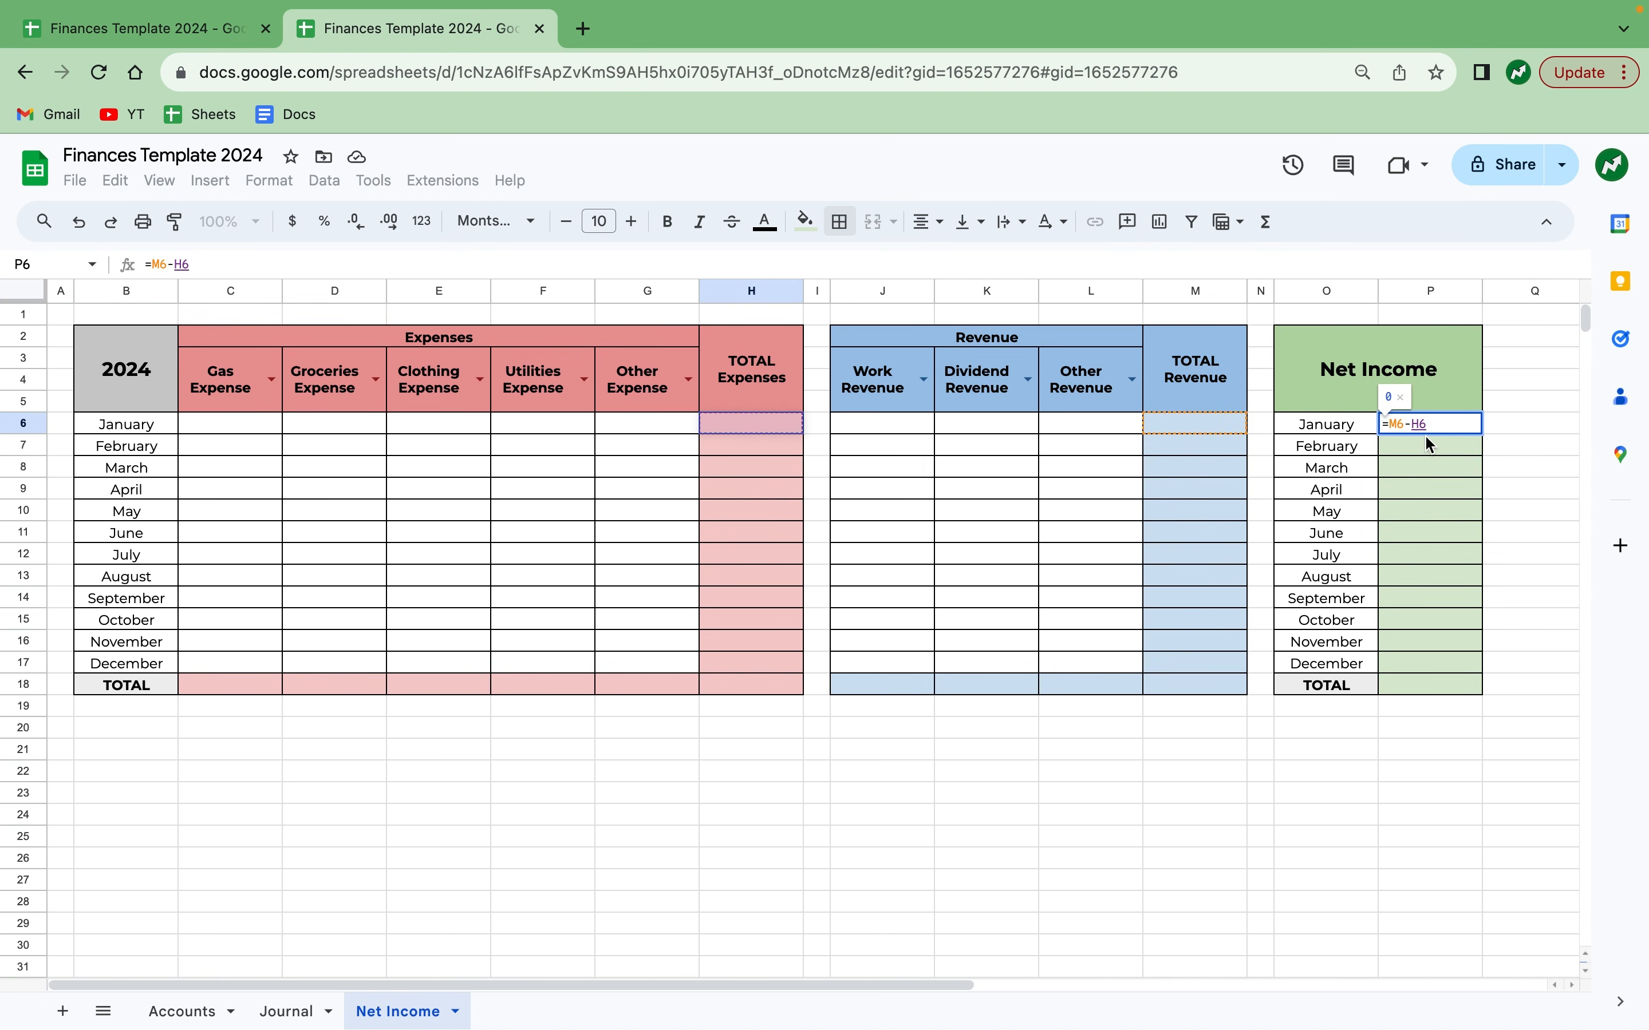
pyautogui.press('Return')
pyautogui.click(1456, 422)
pyautogui.moveTo(1482, 434); pyautogui.dragTo(1471, 686)
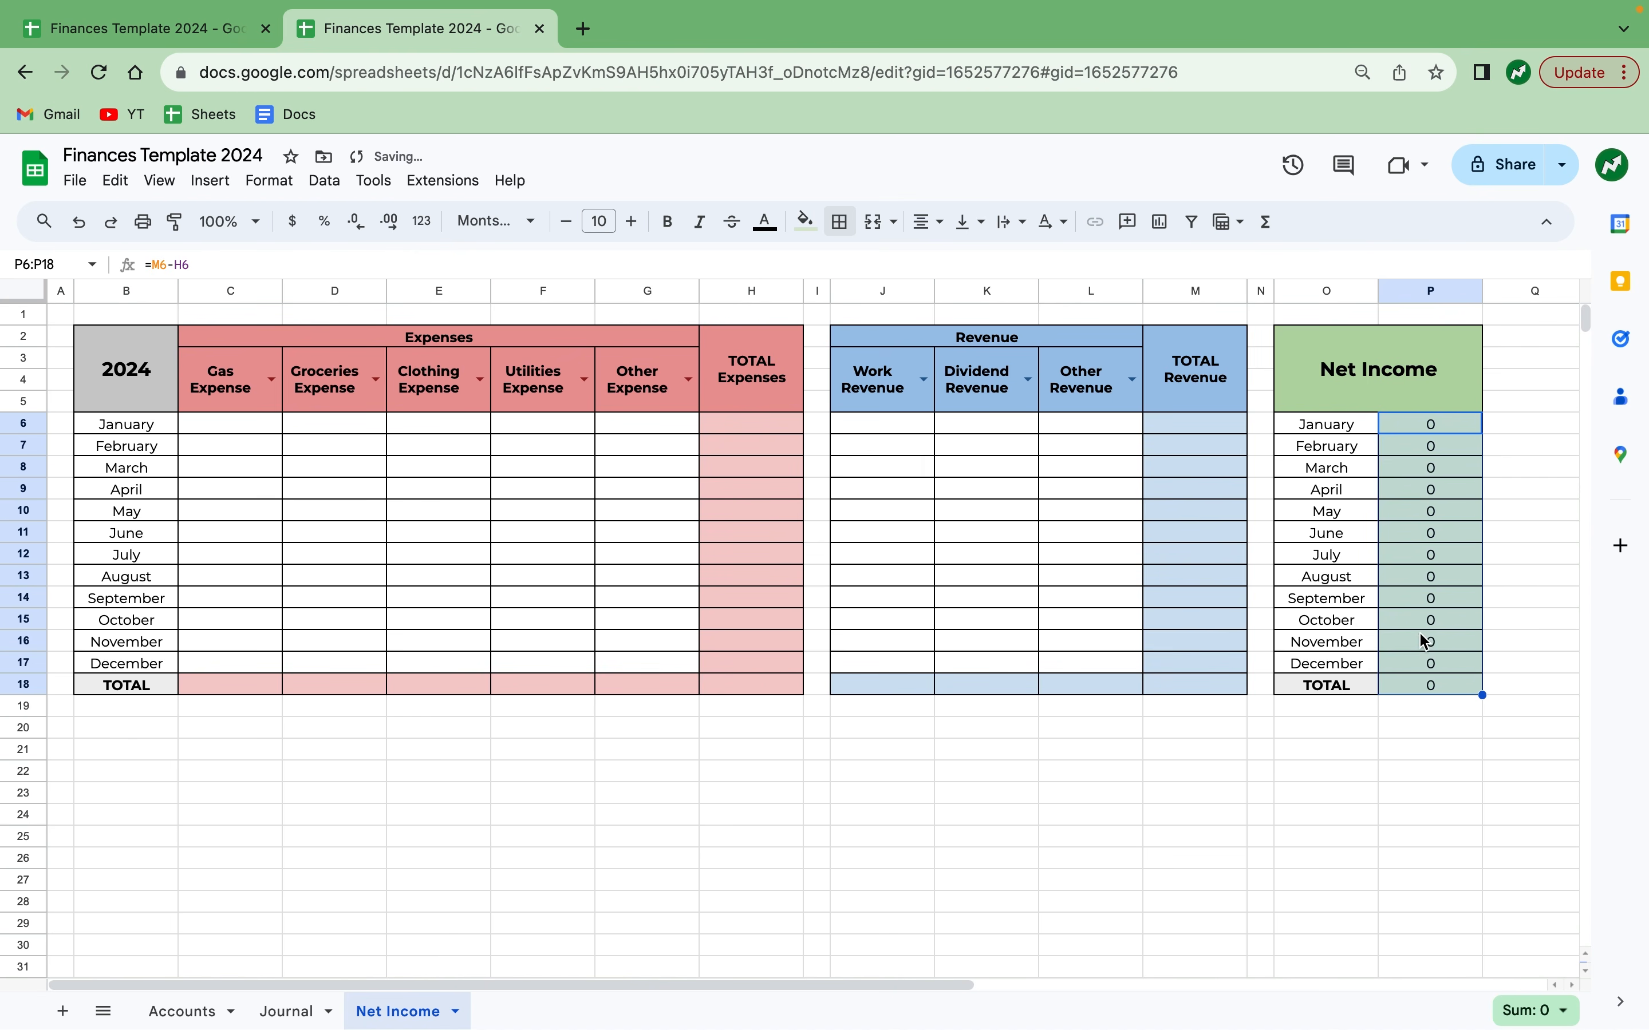
# Apply the Accounting number format to net income cells P6:P18, revenue cells J6:M18 and expense cells C6:H18.
pyautogui.click(424, 225)
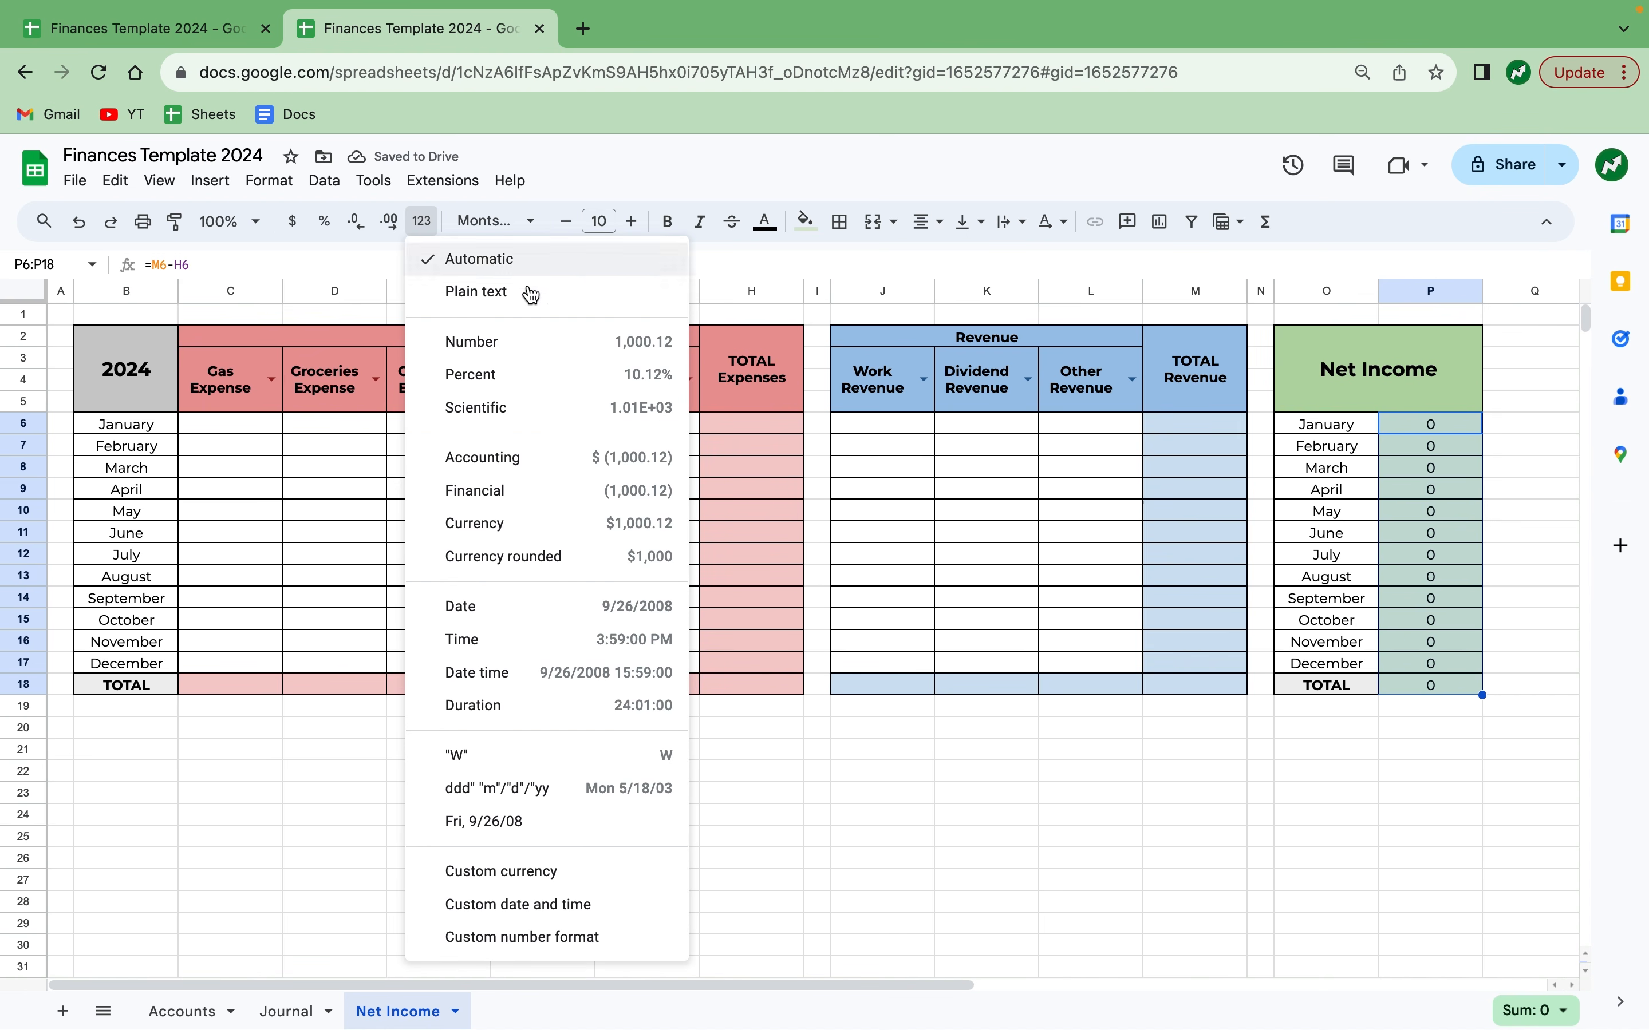
pyautogui.click(559, 464)
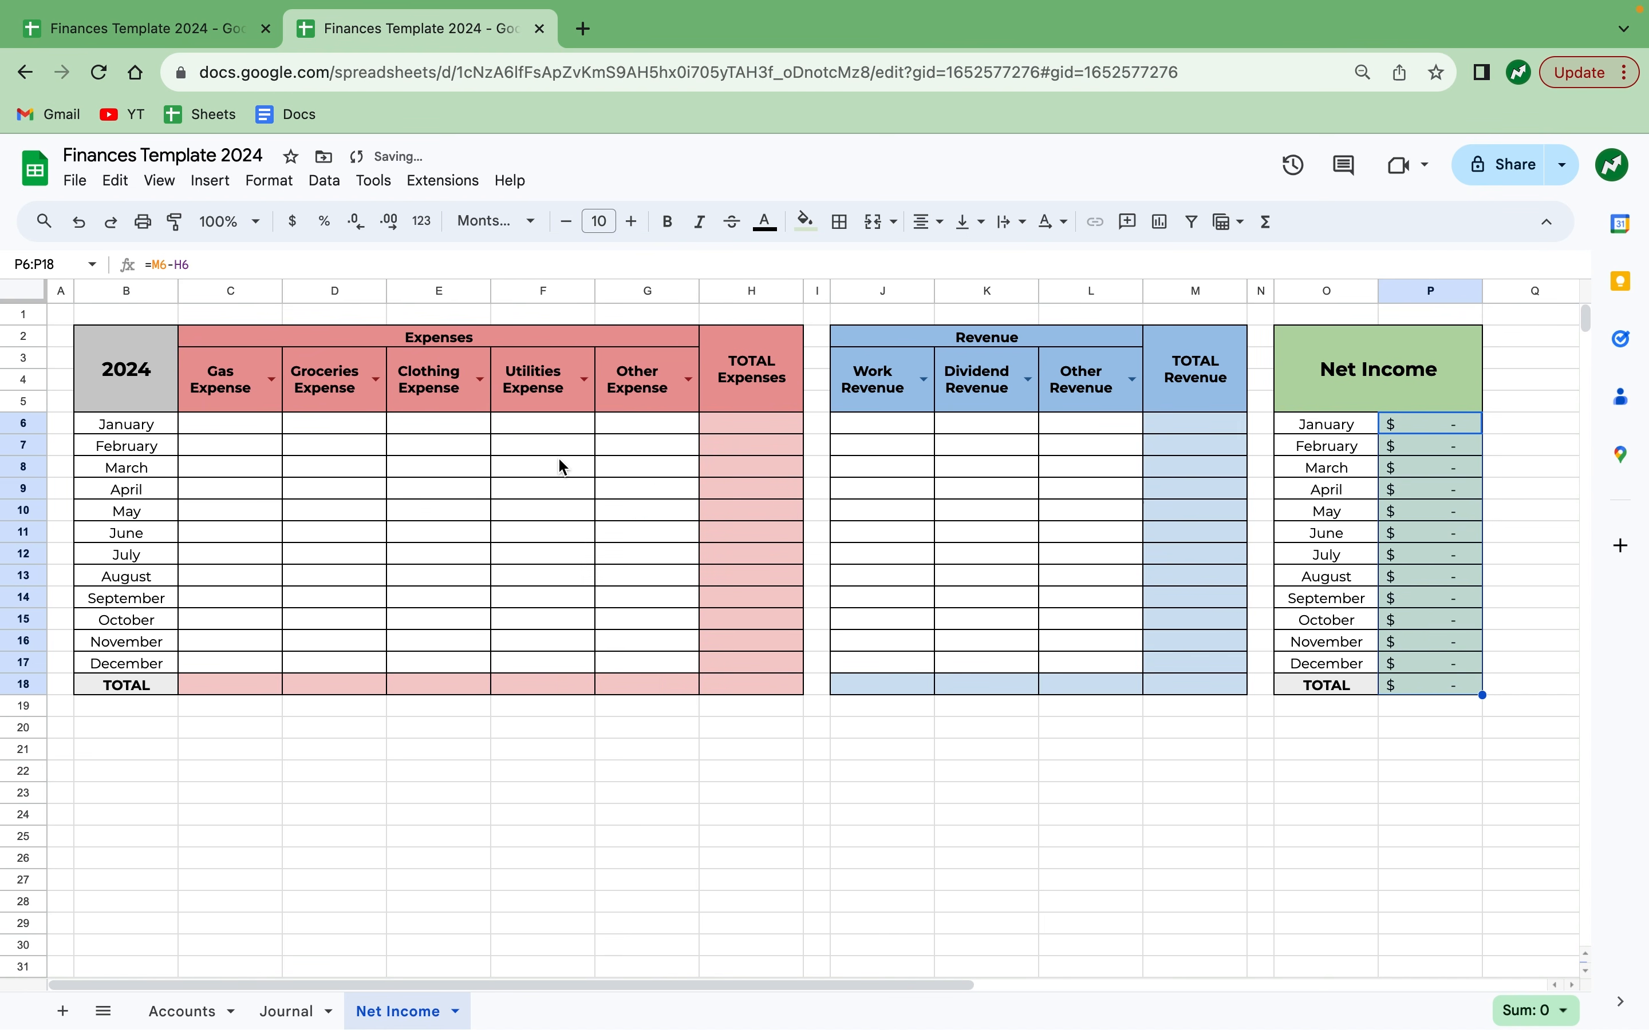
pyautogui.click(905, 430)
pyautogui.moveTo(904, 432); pyautogui.dragTo(1193, 683)
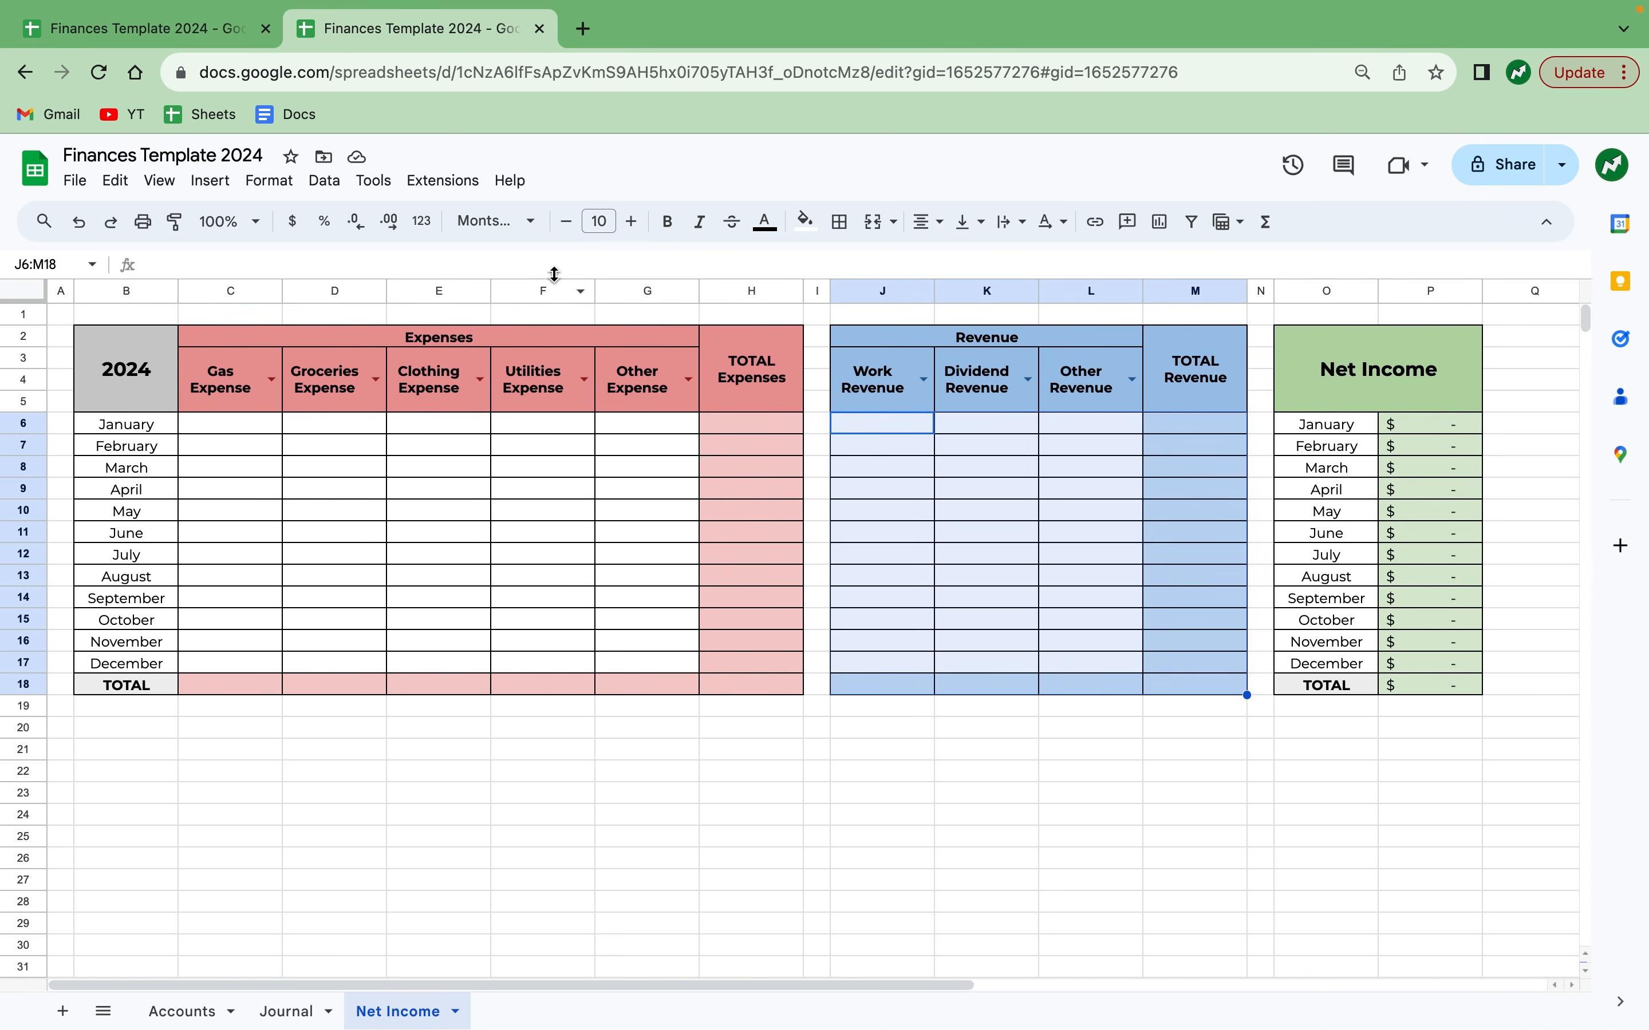
pyautogui.click(430, 226)
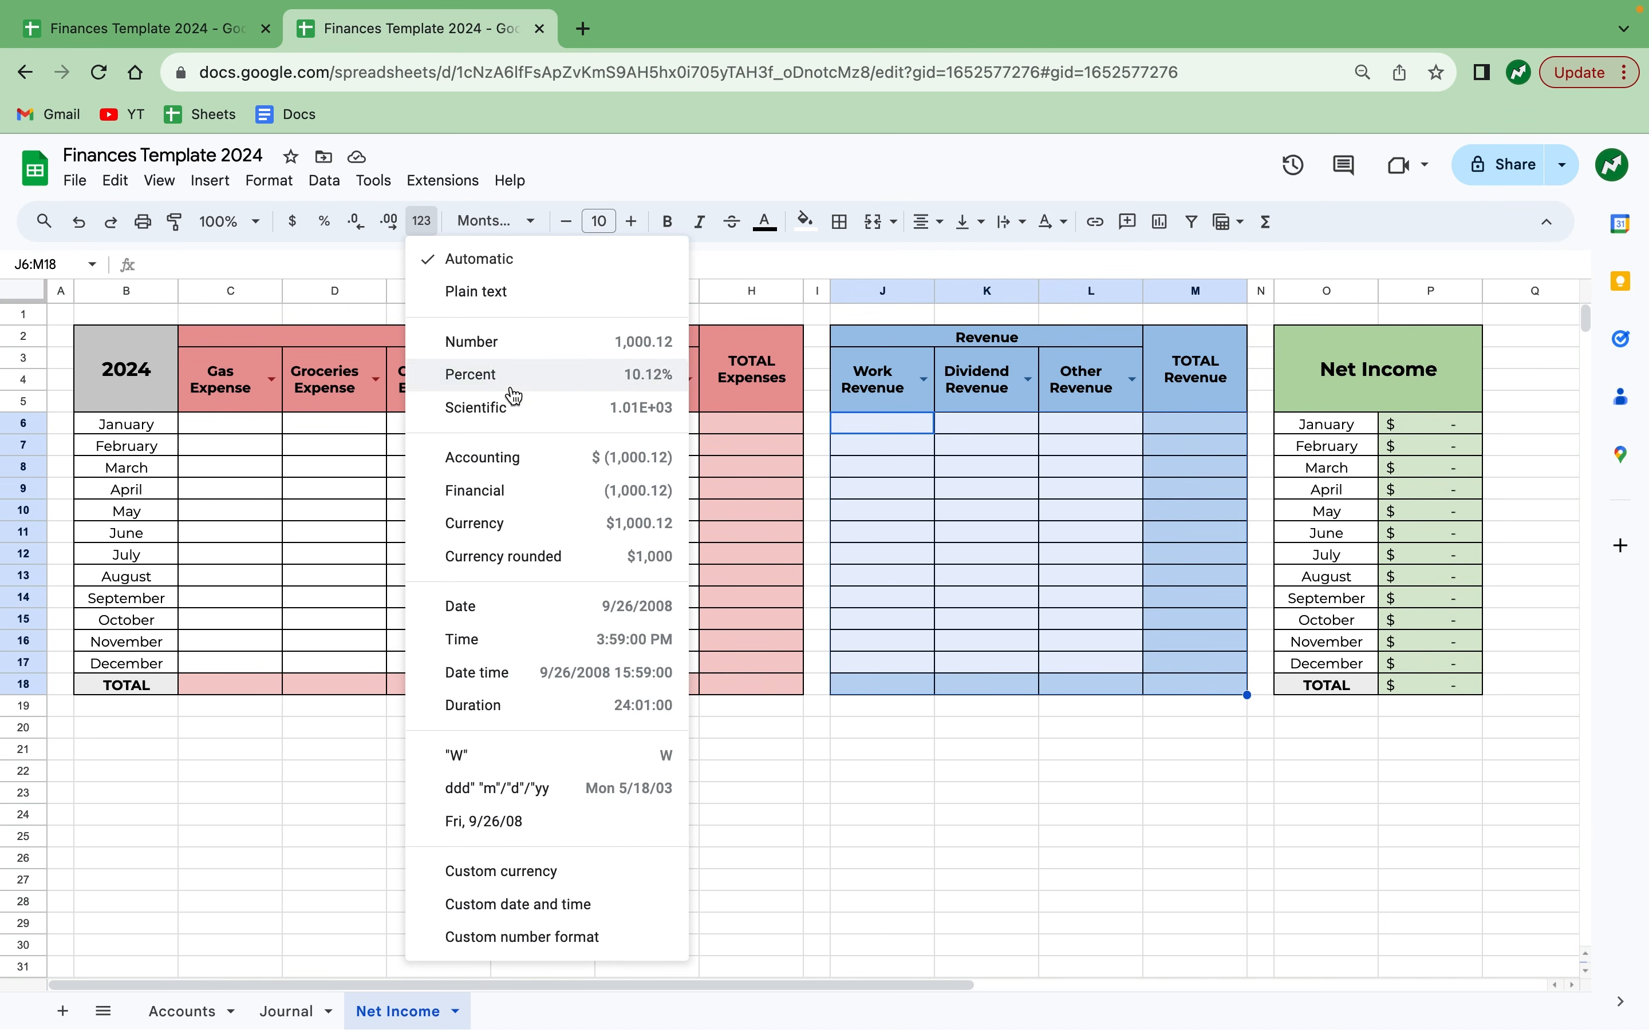
pyautogui.click(530, 475)
pyautogui.click(720, 558)
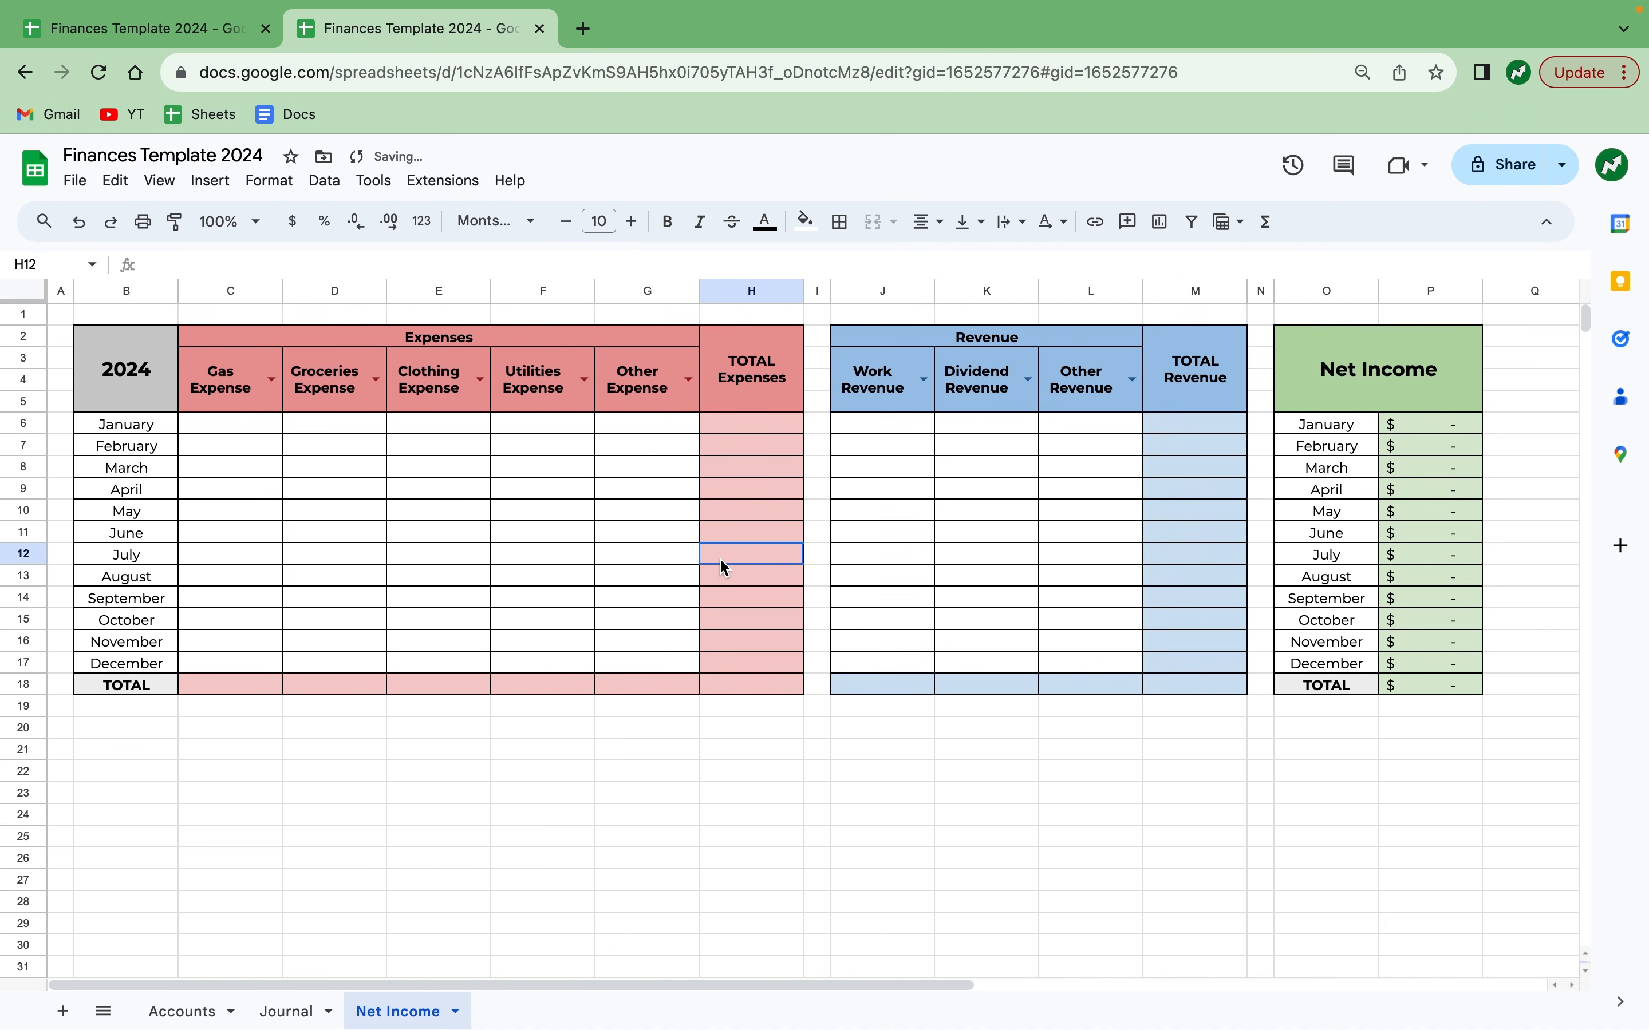
pyautogui.moveTo(250, 438); pyautogui.dragTo(729, 687)
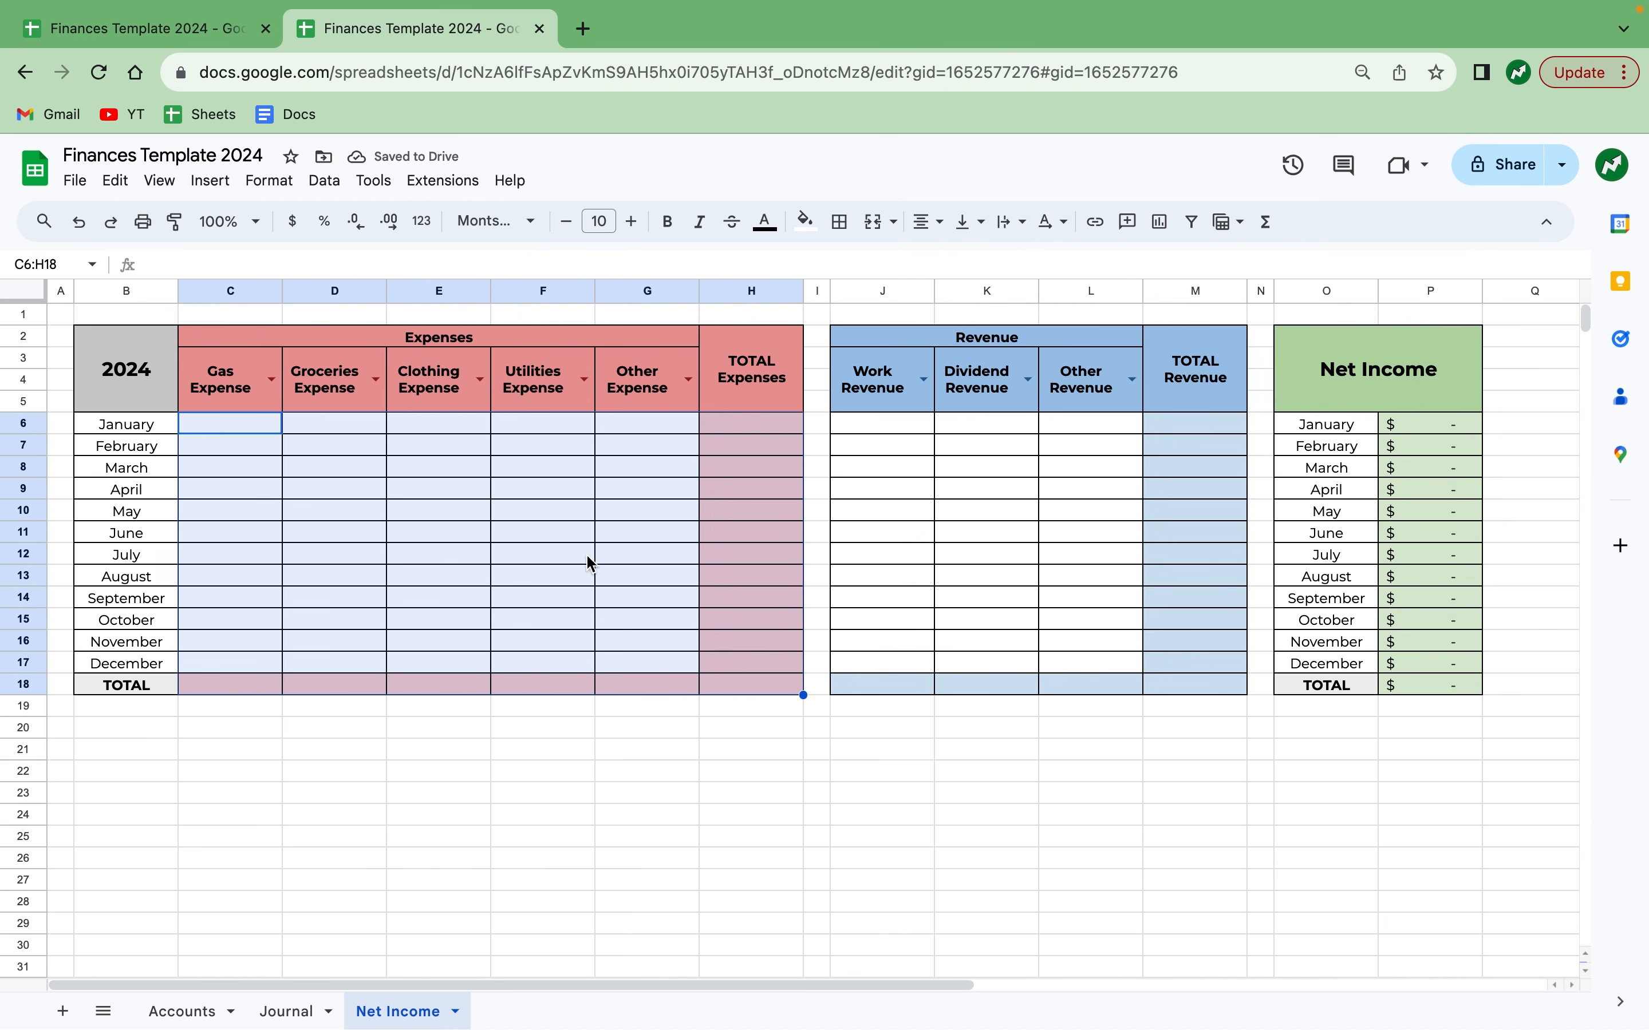
pyautogui.click(423, 221)
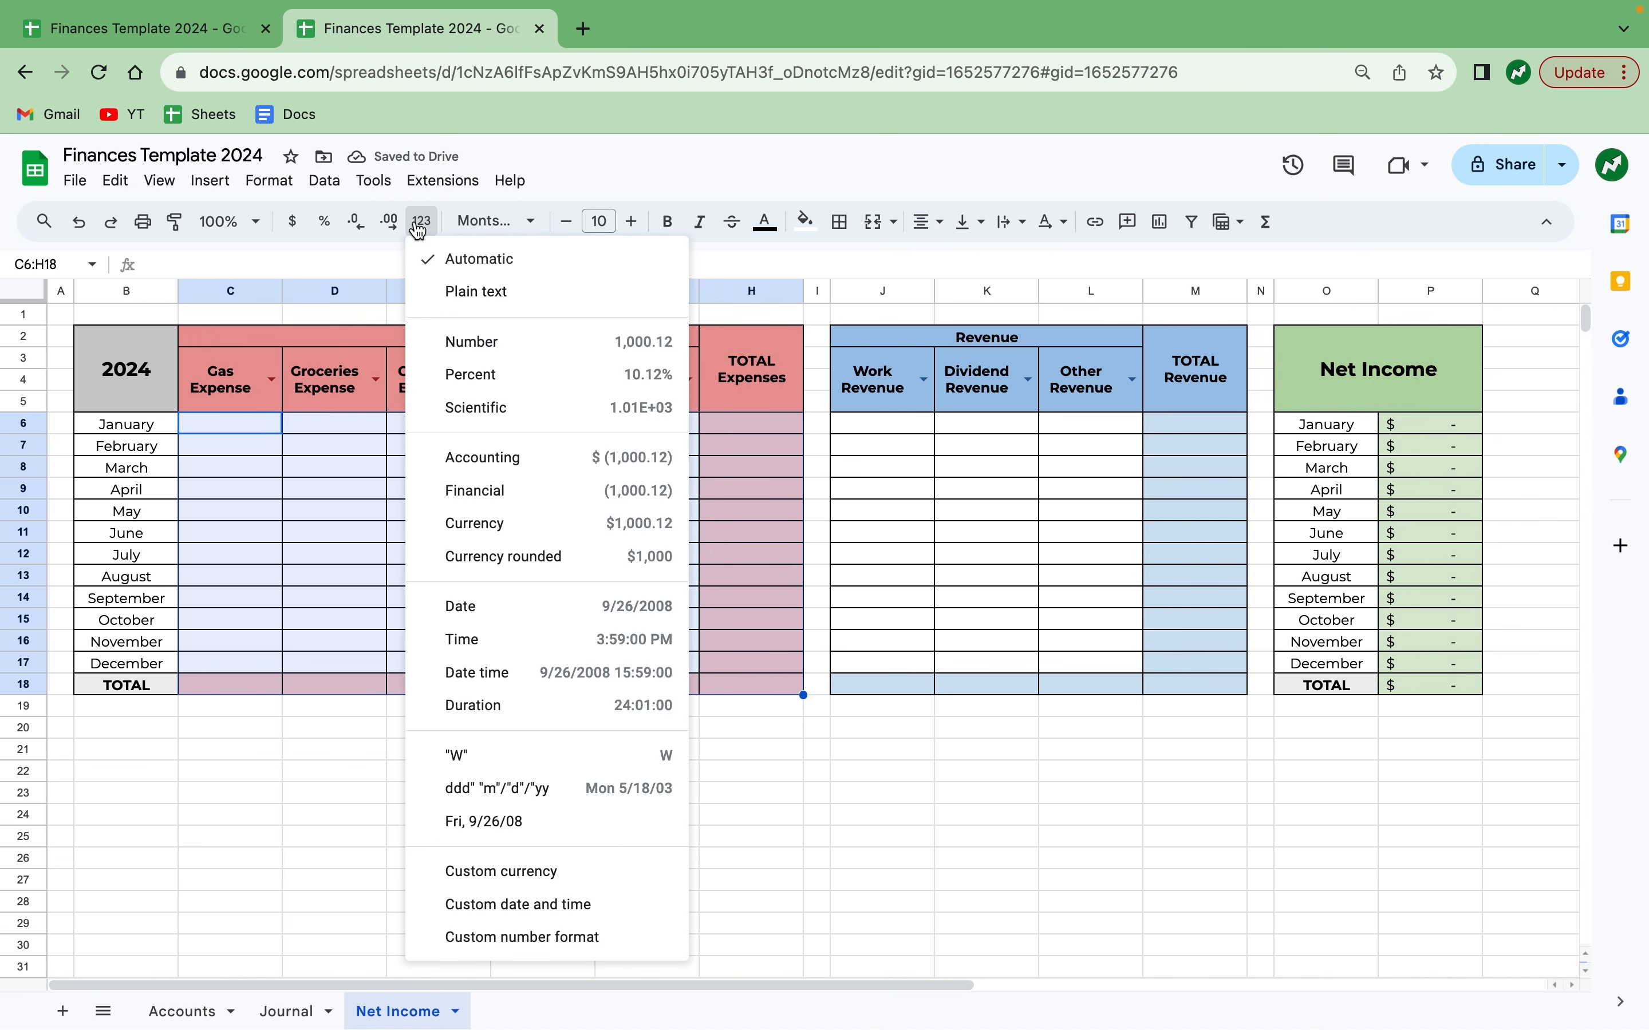
pyautogui.click(528, 461)
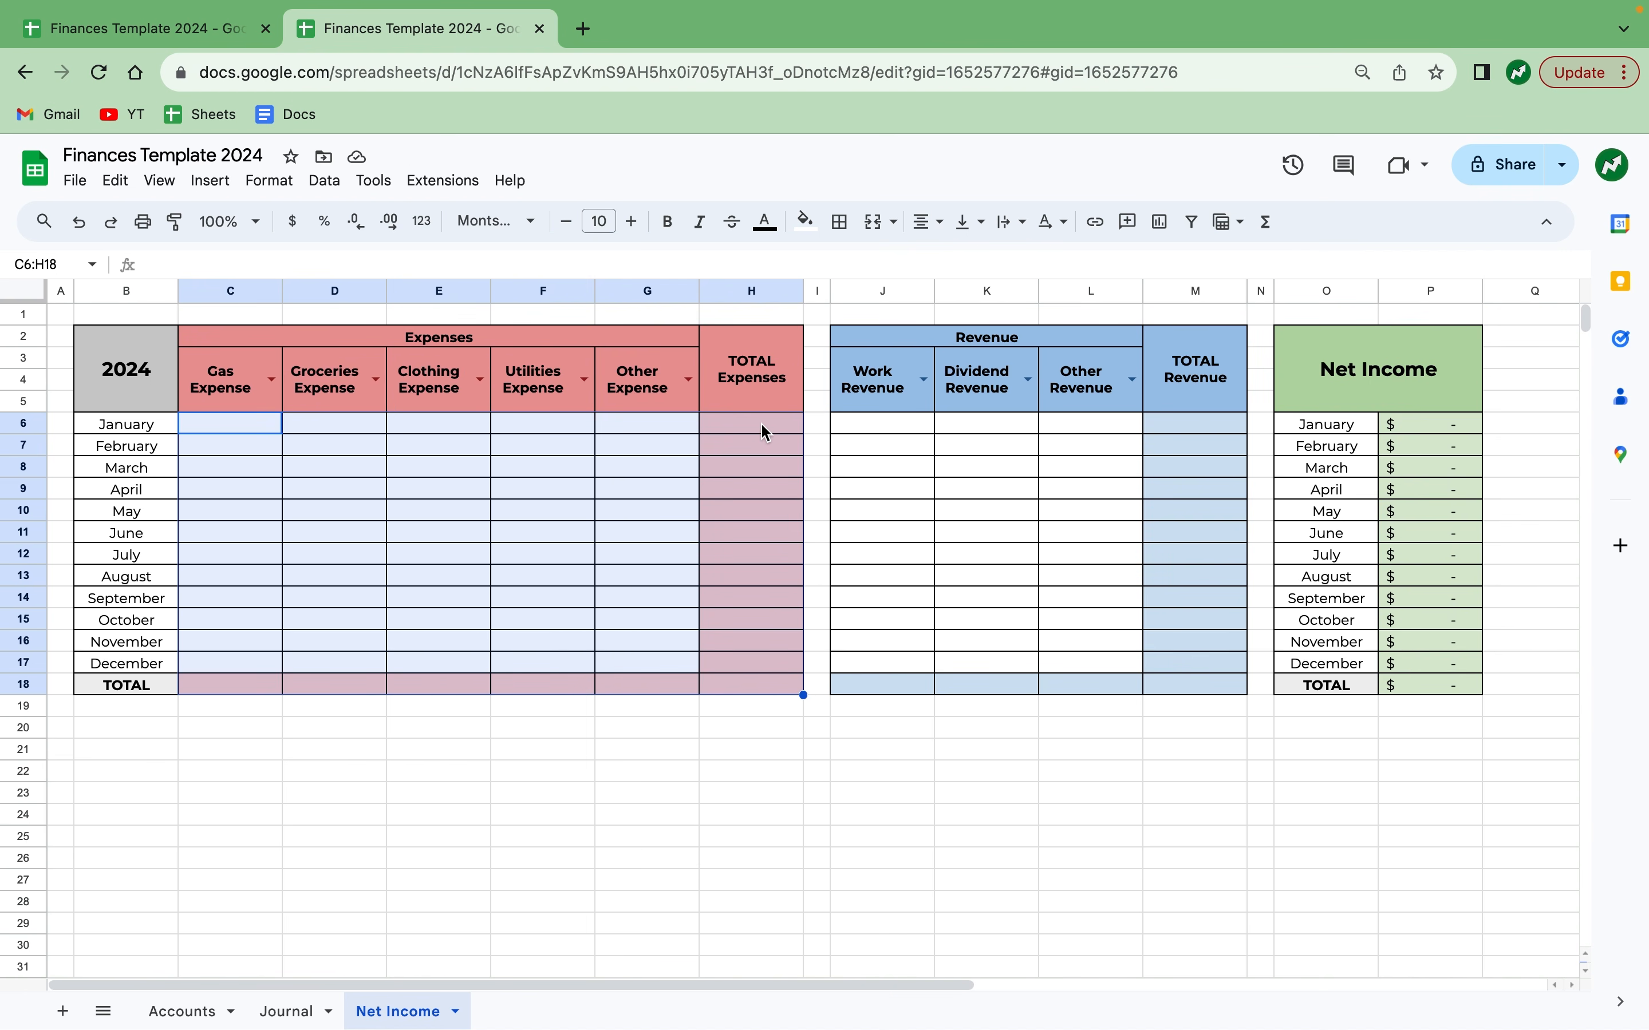
# Total January's expenses in H6 with =SUM(C6:G6) and fill the formula down through H18.
pyautogui.click(765, 428)
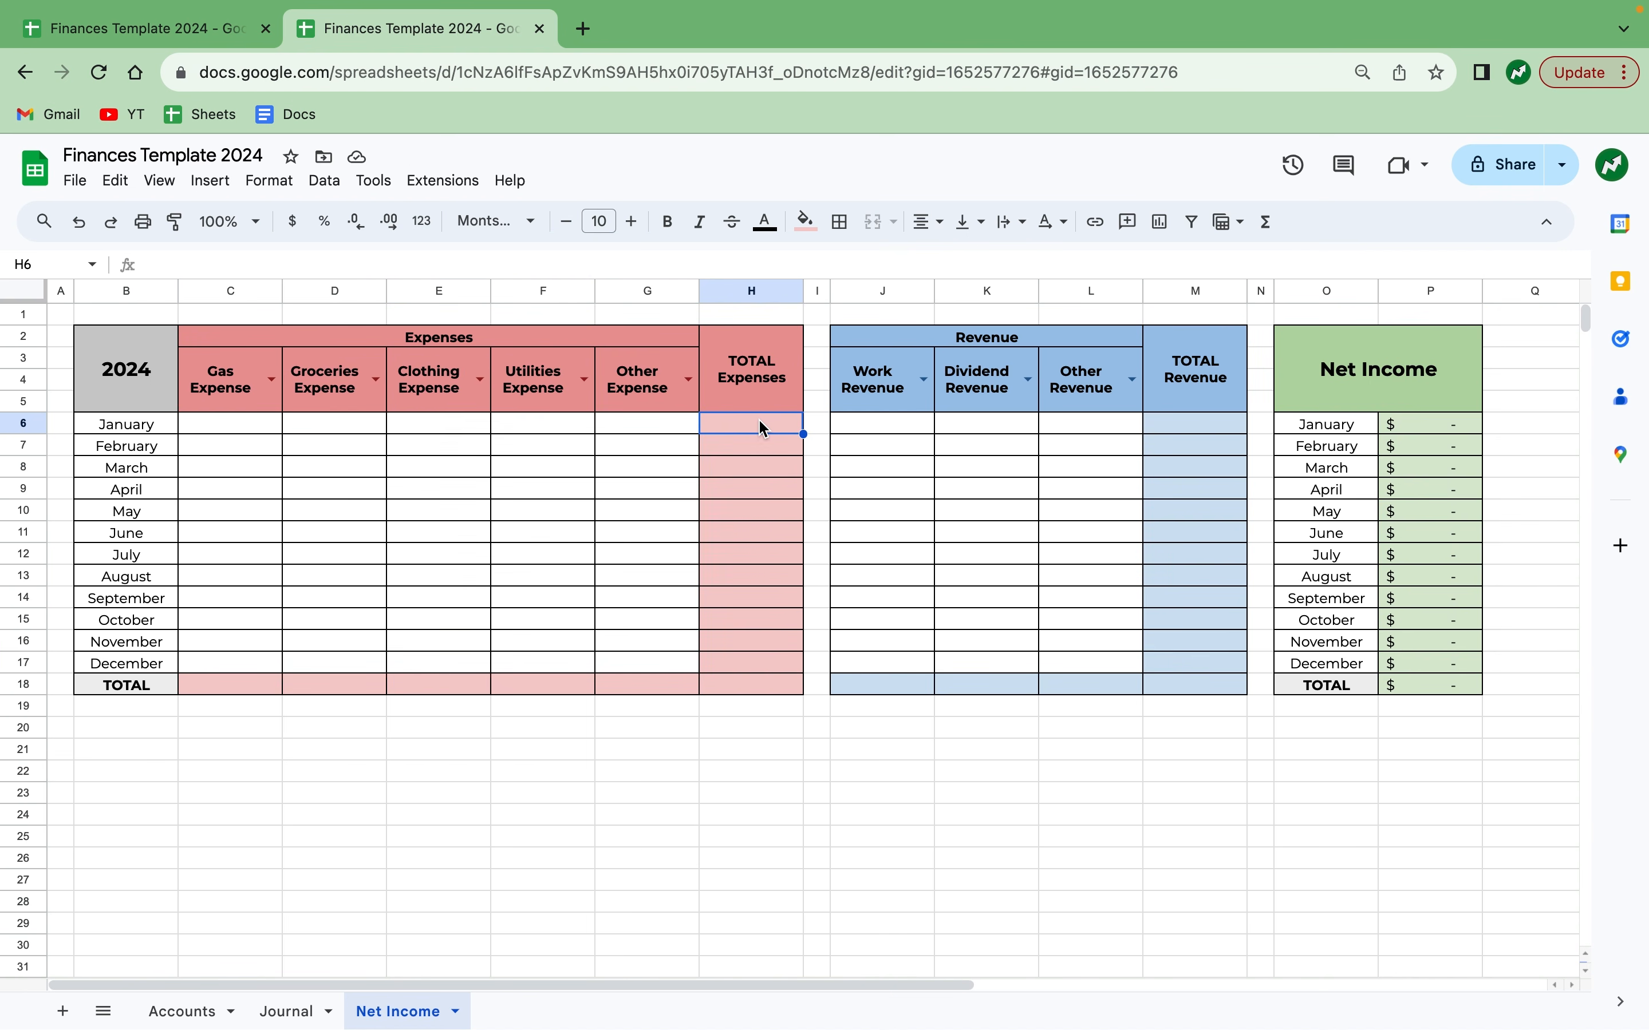
pyautogui.write('=SUM')
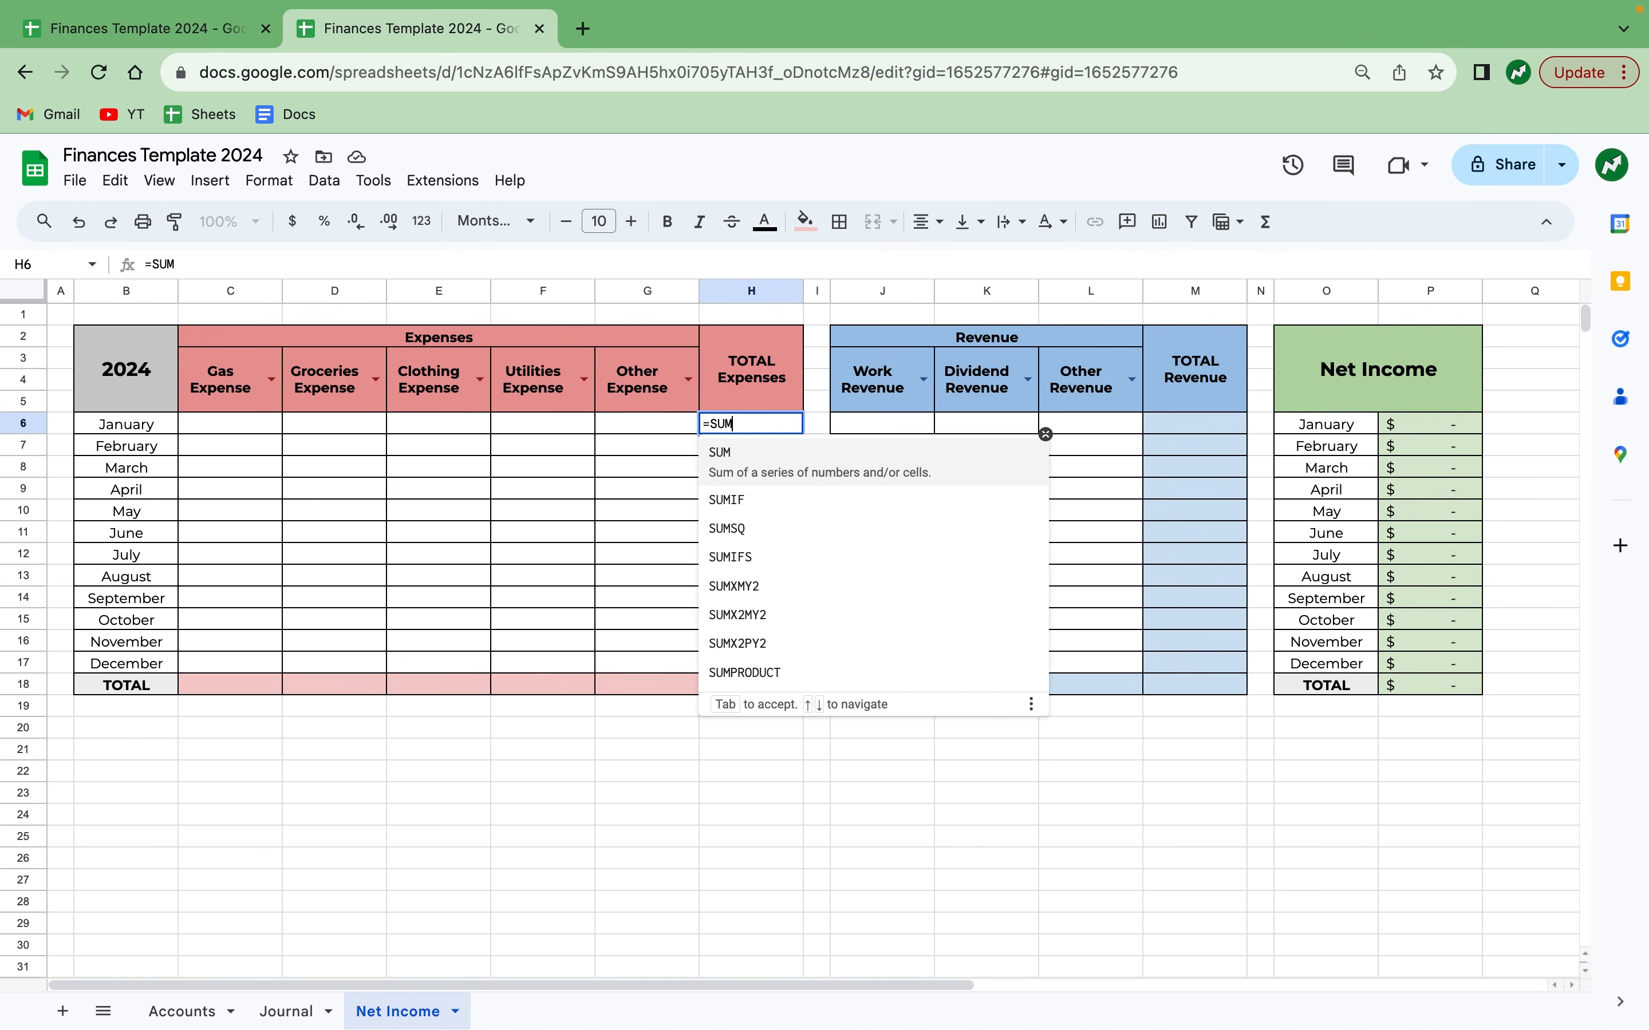
pyautogui.write('(')
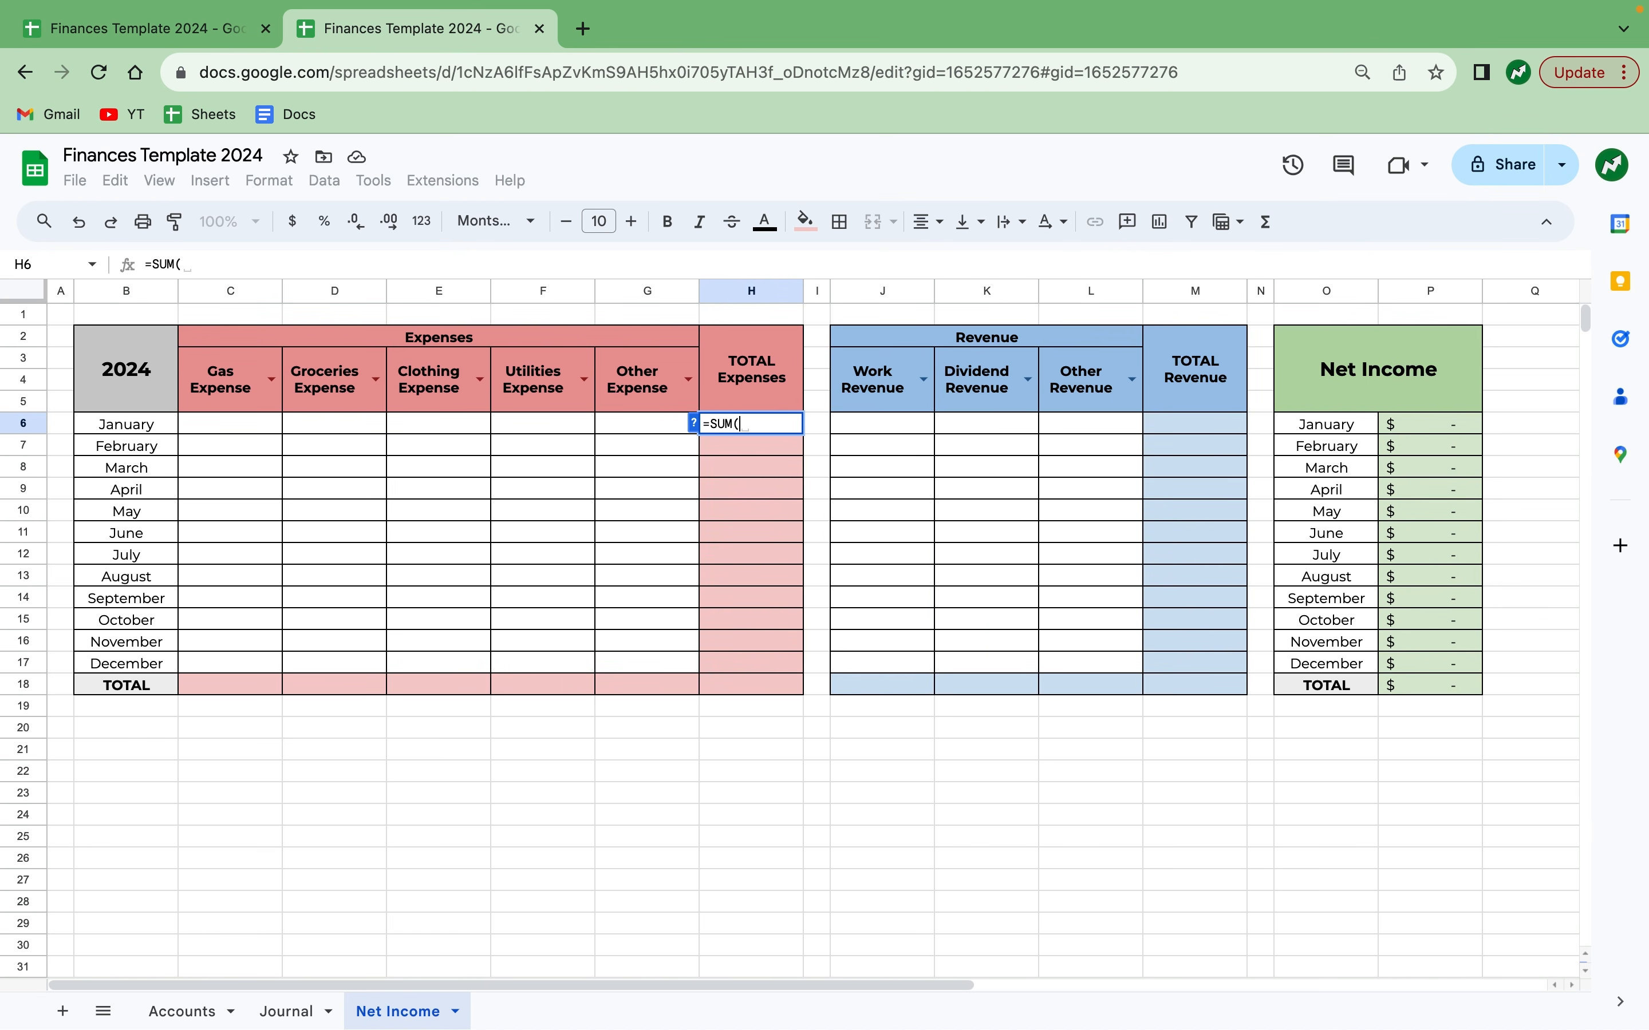
pyautogui.moveTo(233, 423); pyautogui.dragTo(621, 423)
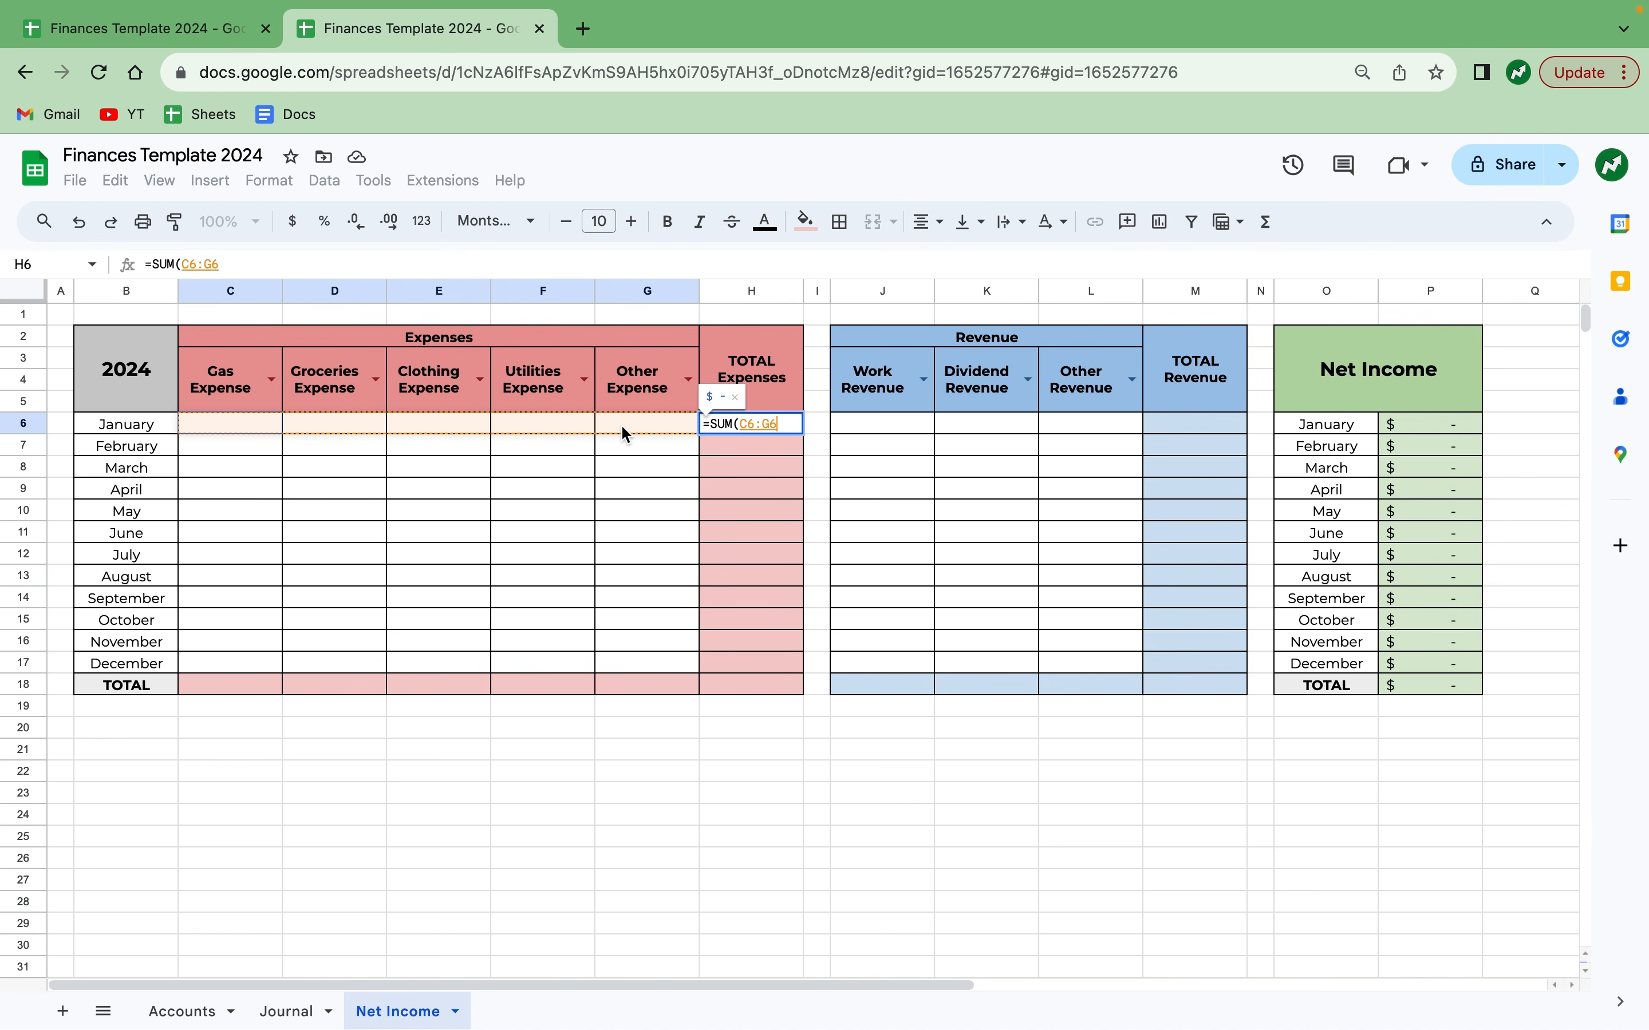
pyautogui.press('Return')
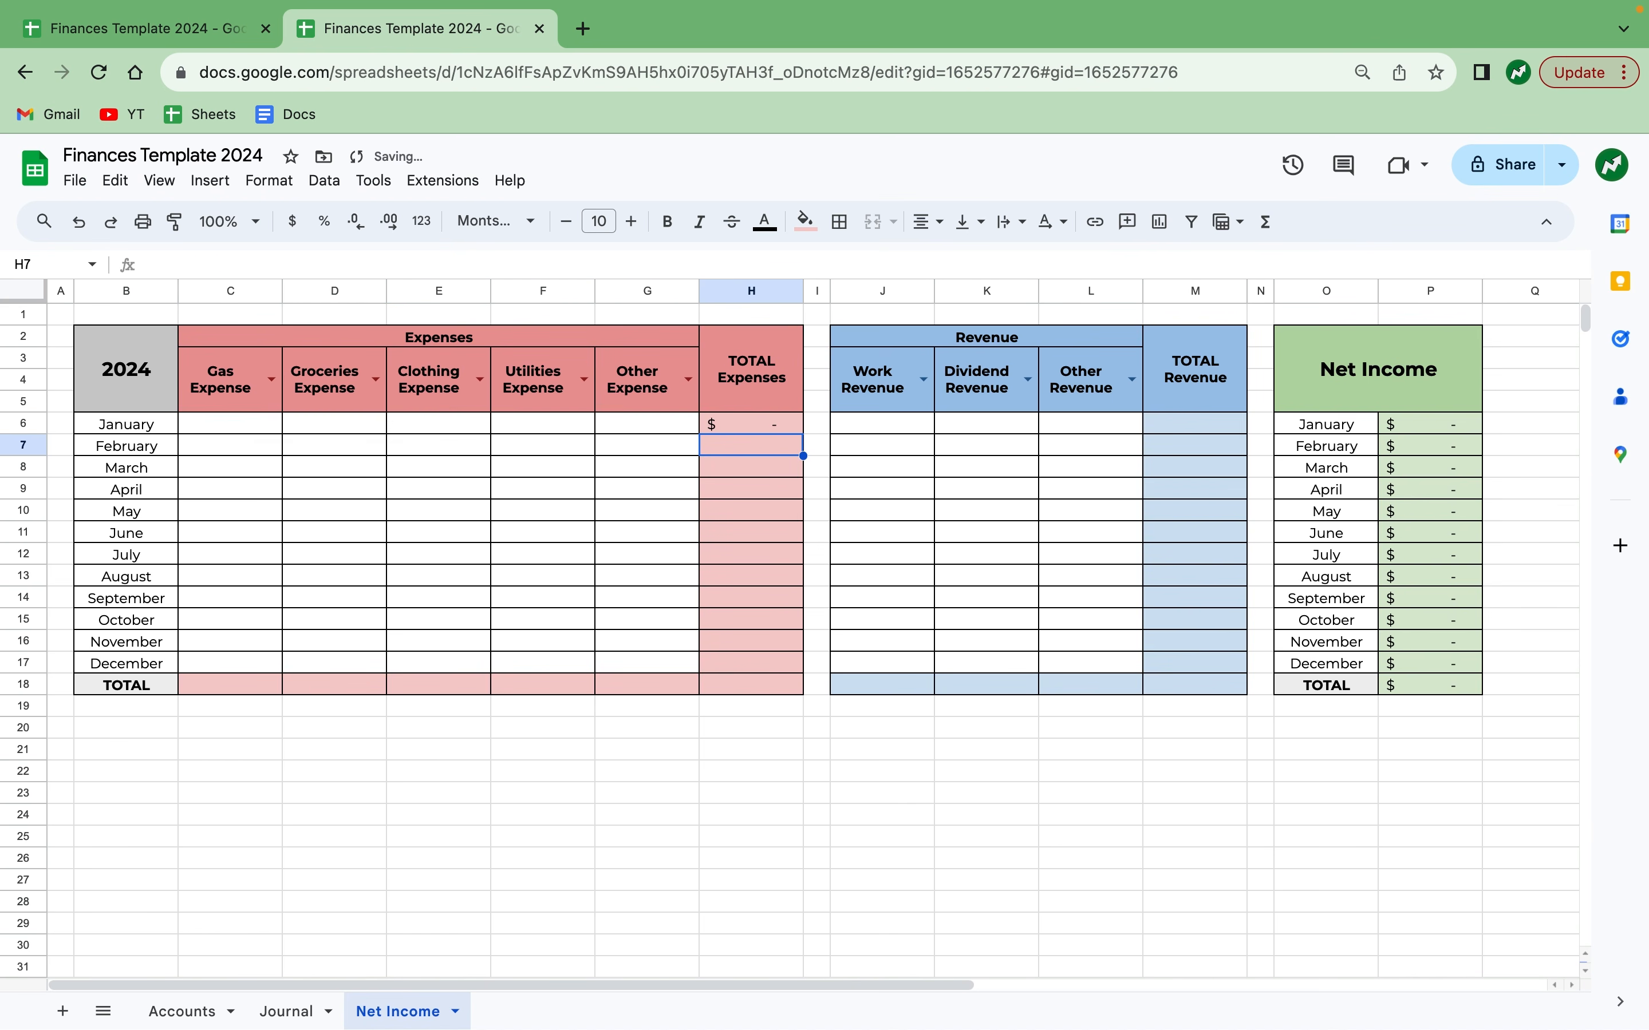
pyautogui.click(766, 429)
pyautogui.moveTo(802, 432); pyautogui.dragTo(795, 691)
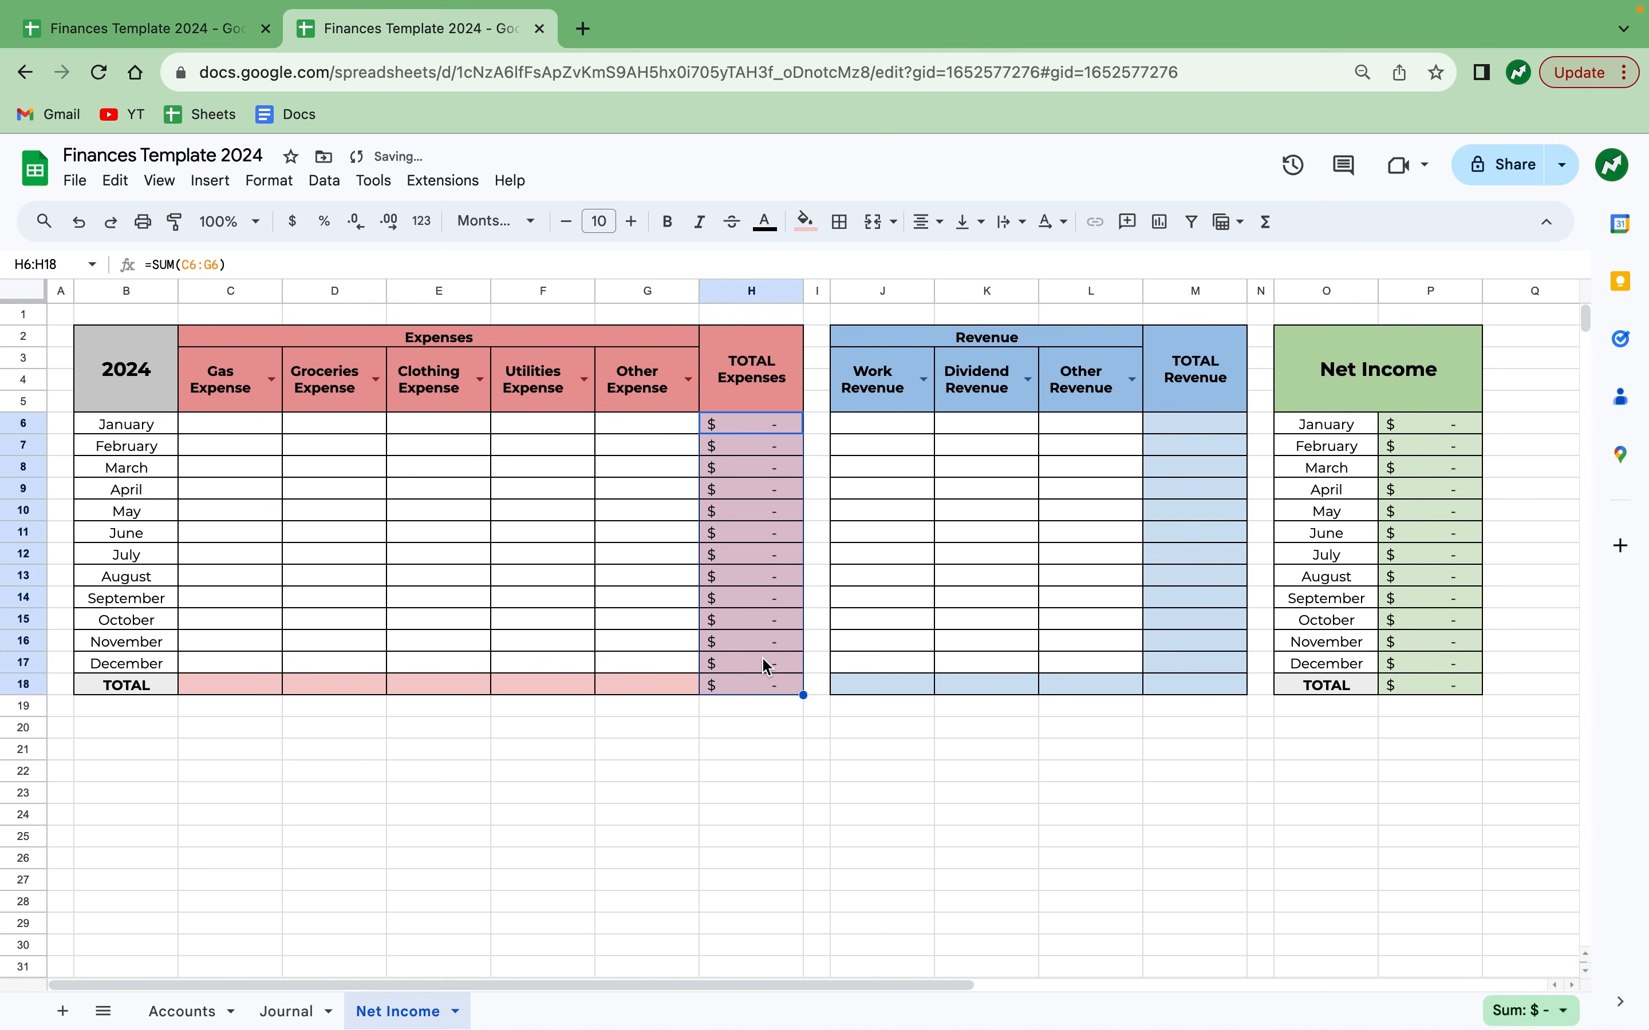
pyautogui.click(726, 678)
# Total the Gas Expense column in C18 with =SUM(C6:C17) and fill the formula across through G18.
pyautogui.click(241, 680)
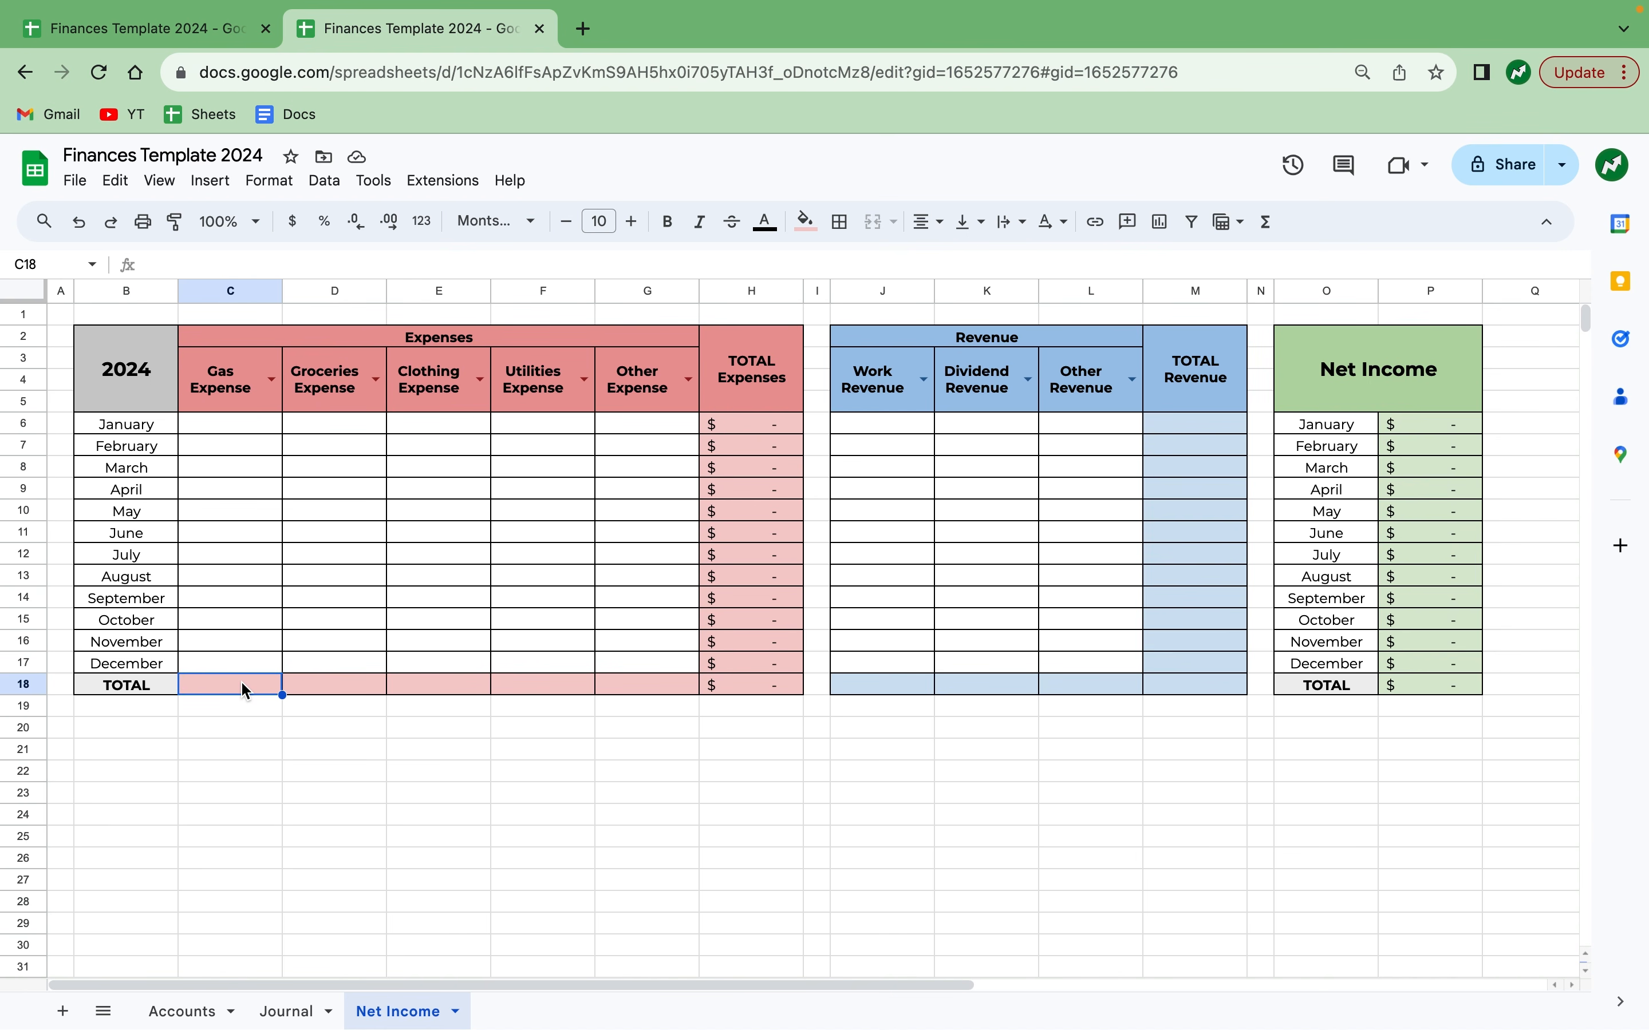
pyautogui.write('=SUM(')
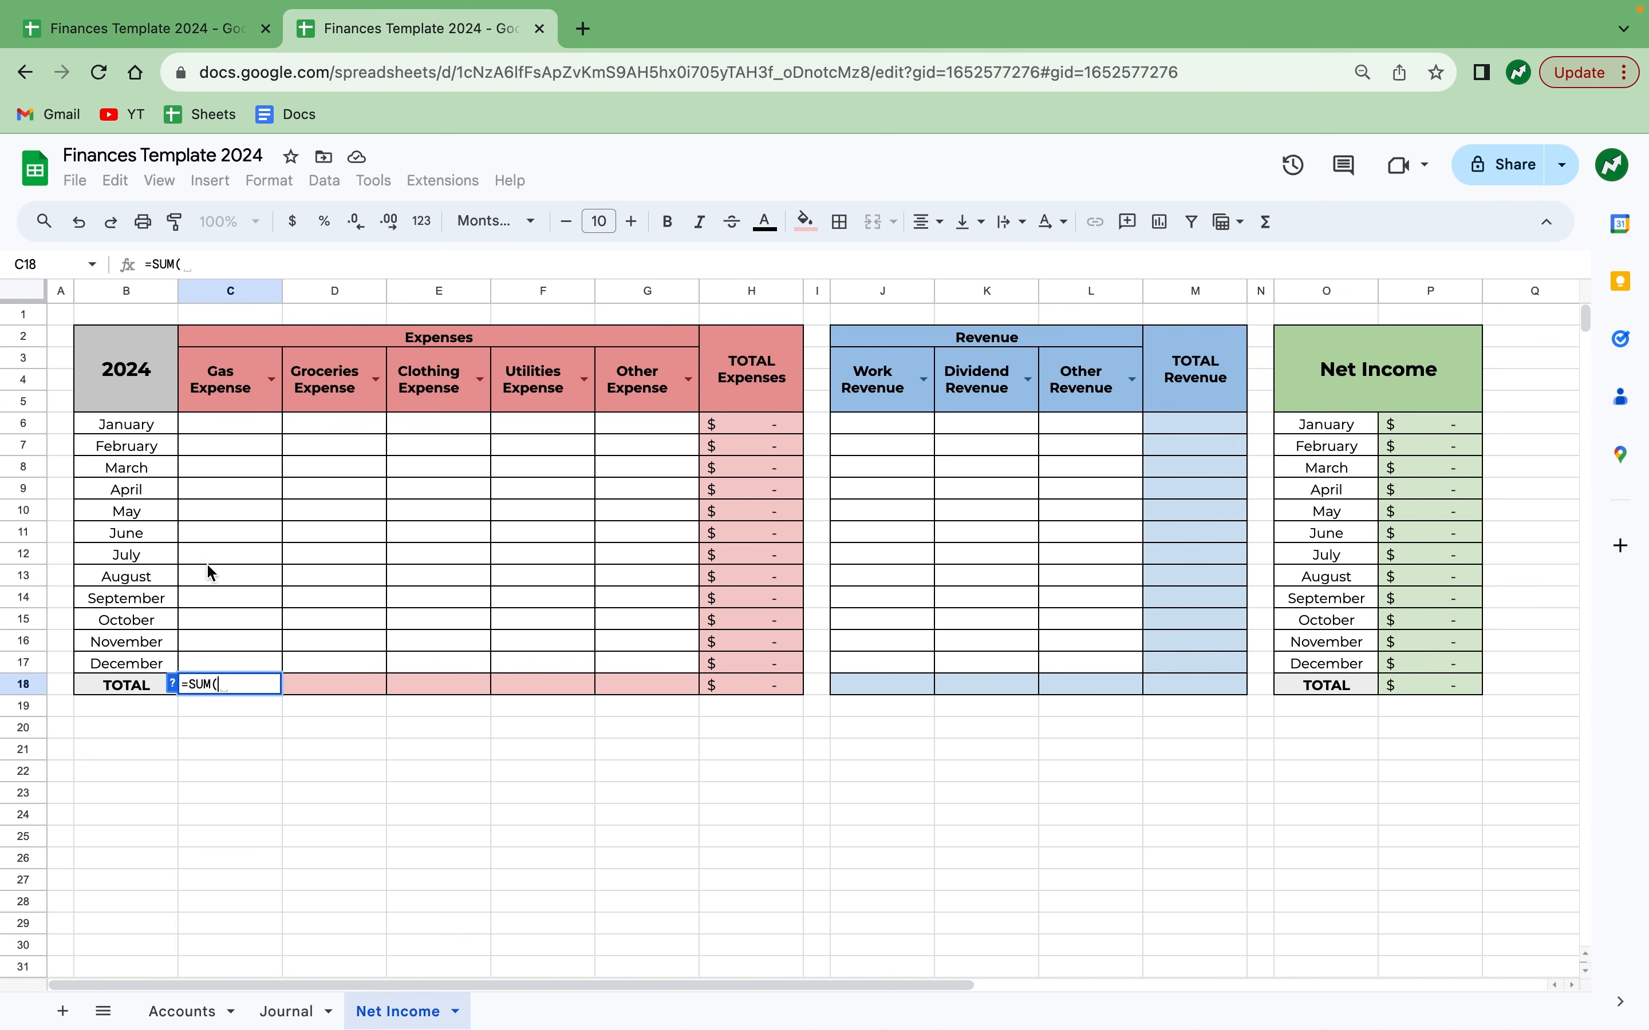
pyautogui.moveTo(220, 423); pyautogui.dragTo(232, 655)
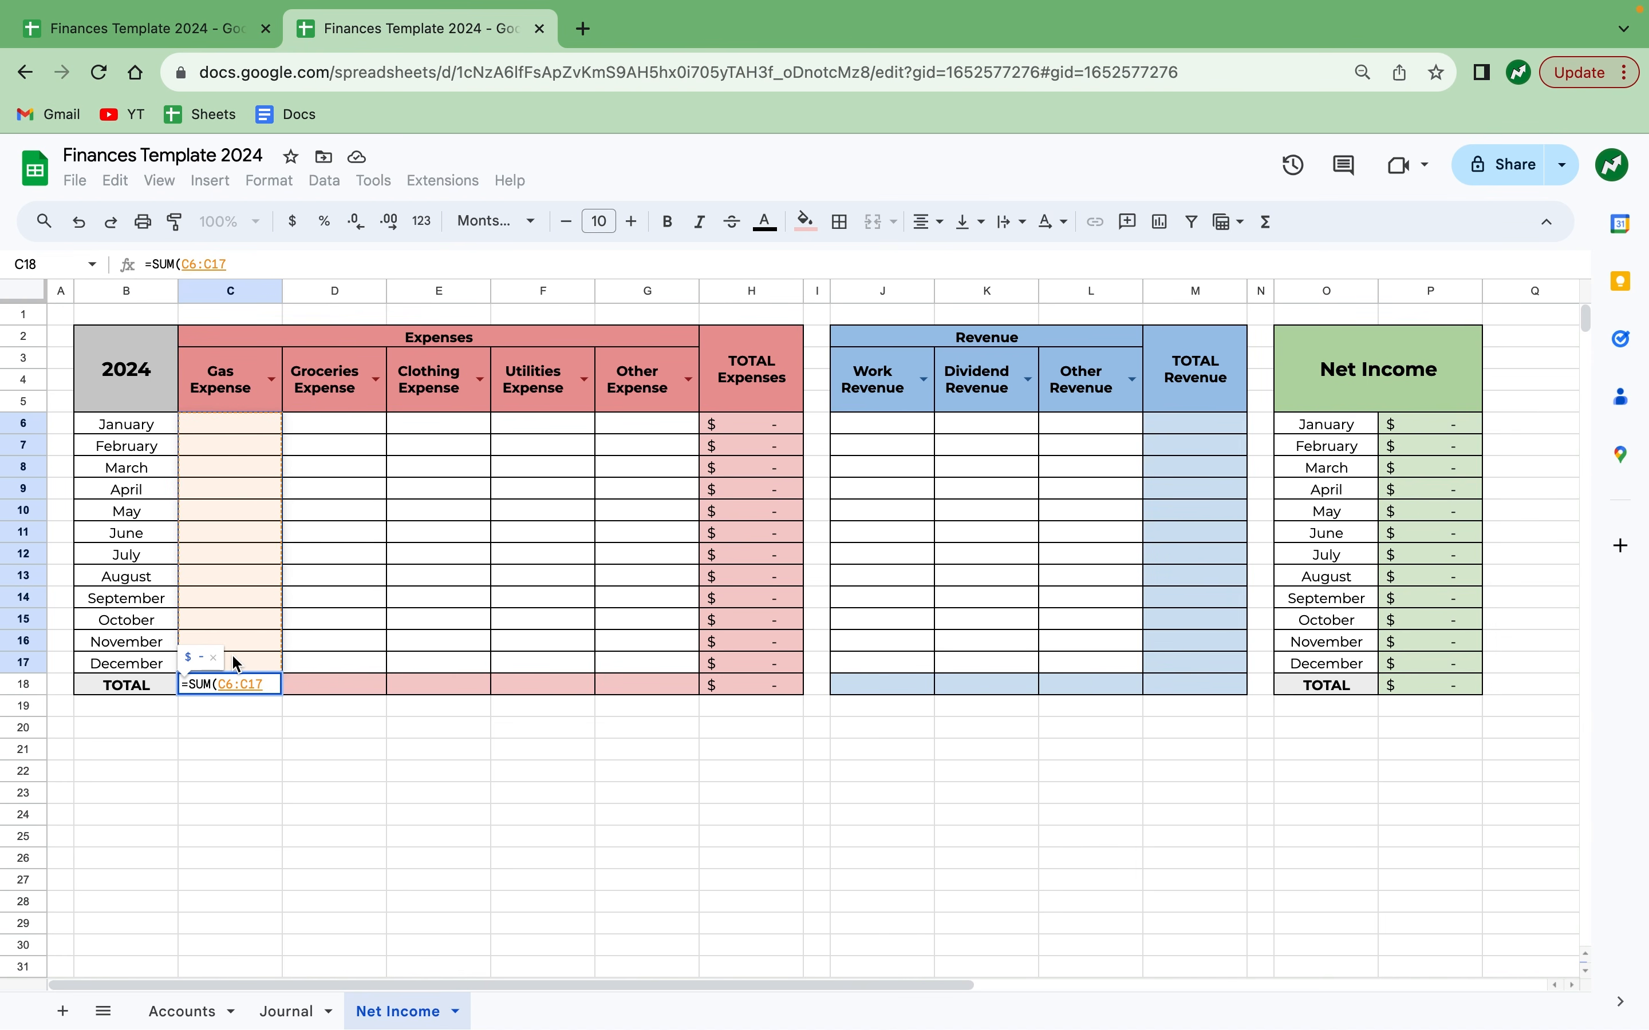
pyautogui.press('Return')
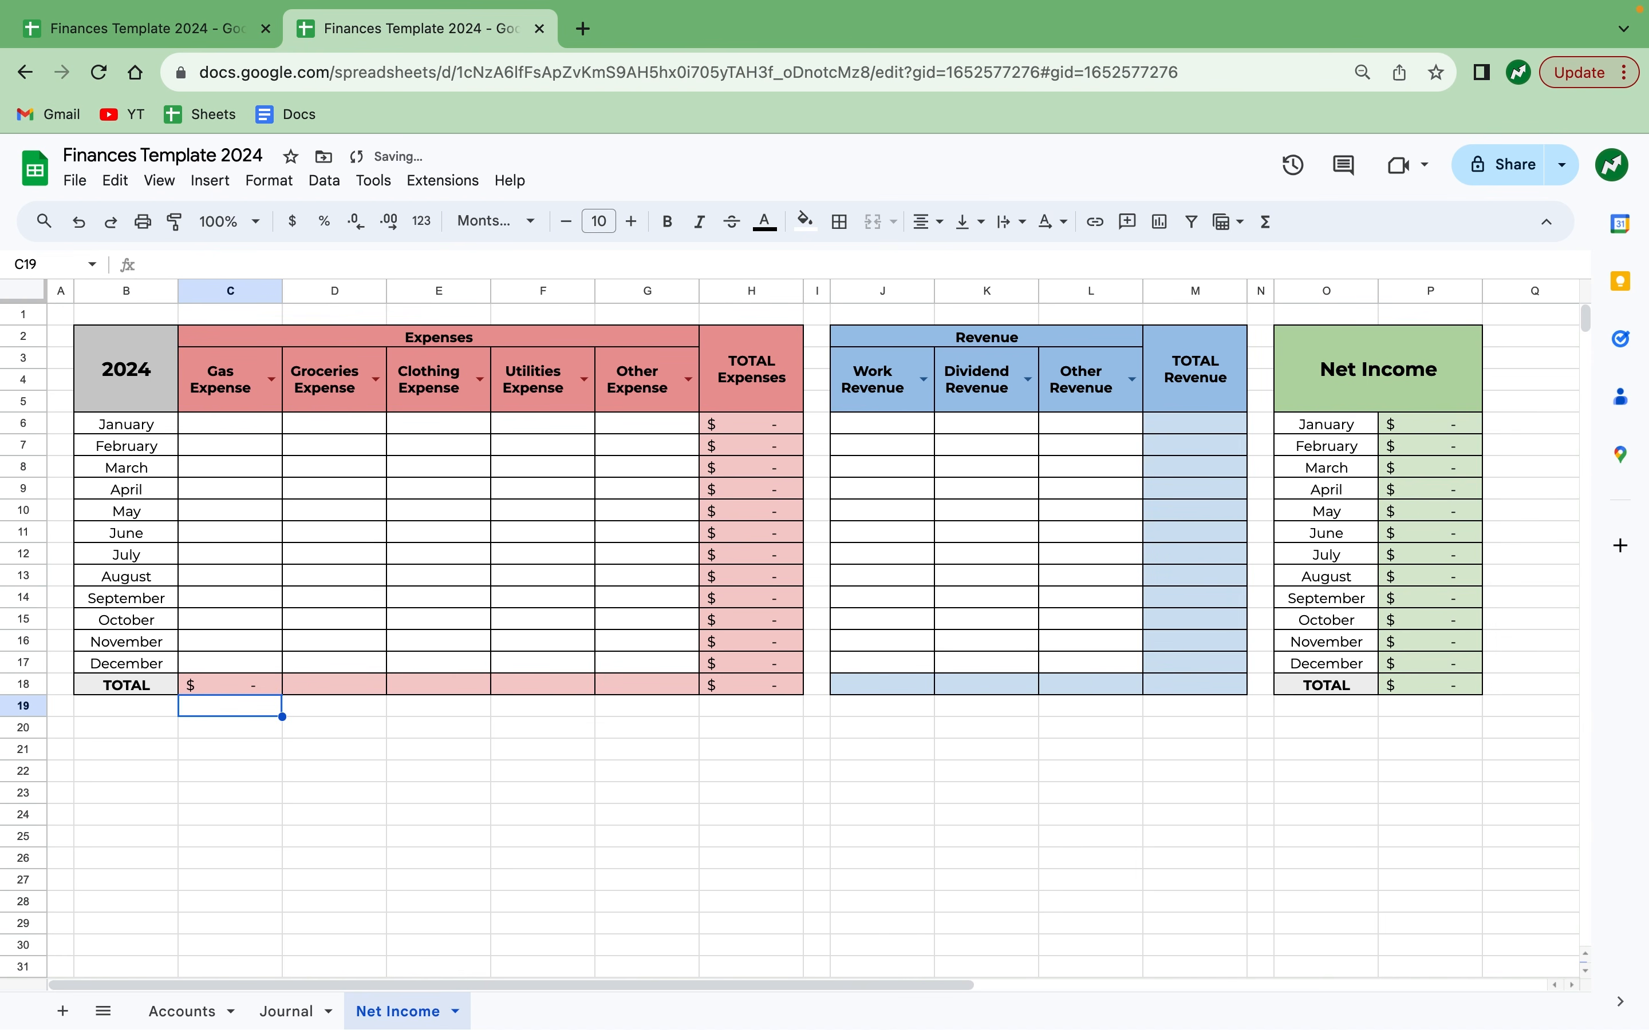
pyautogui.click(237, 686)
pyautogui.moveTo(282, 695); pyautogui.dragTo(631, 690)
pyautogui.click(987, 533)
# Total January's revenue in M6 with =SUM(J6:L6) and fill the formula down through M18.
pyautogui.click(1183, 425)
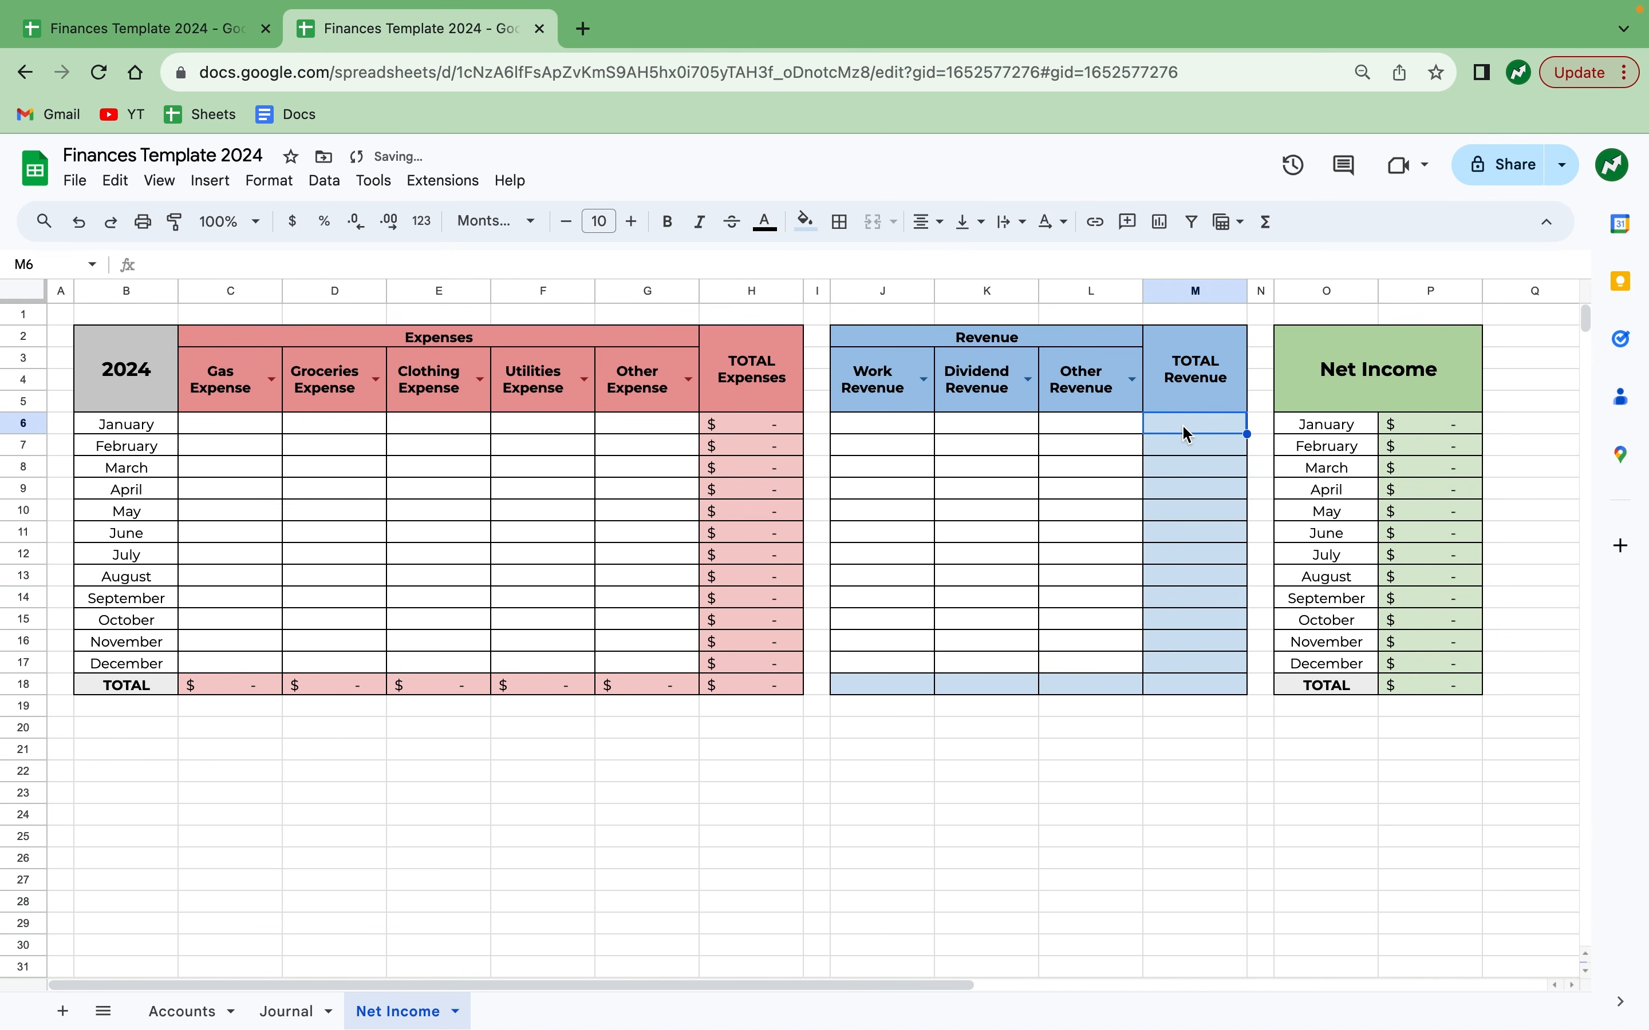
pyautogui.write('=SUM(')
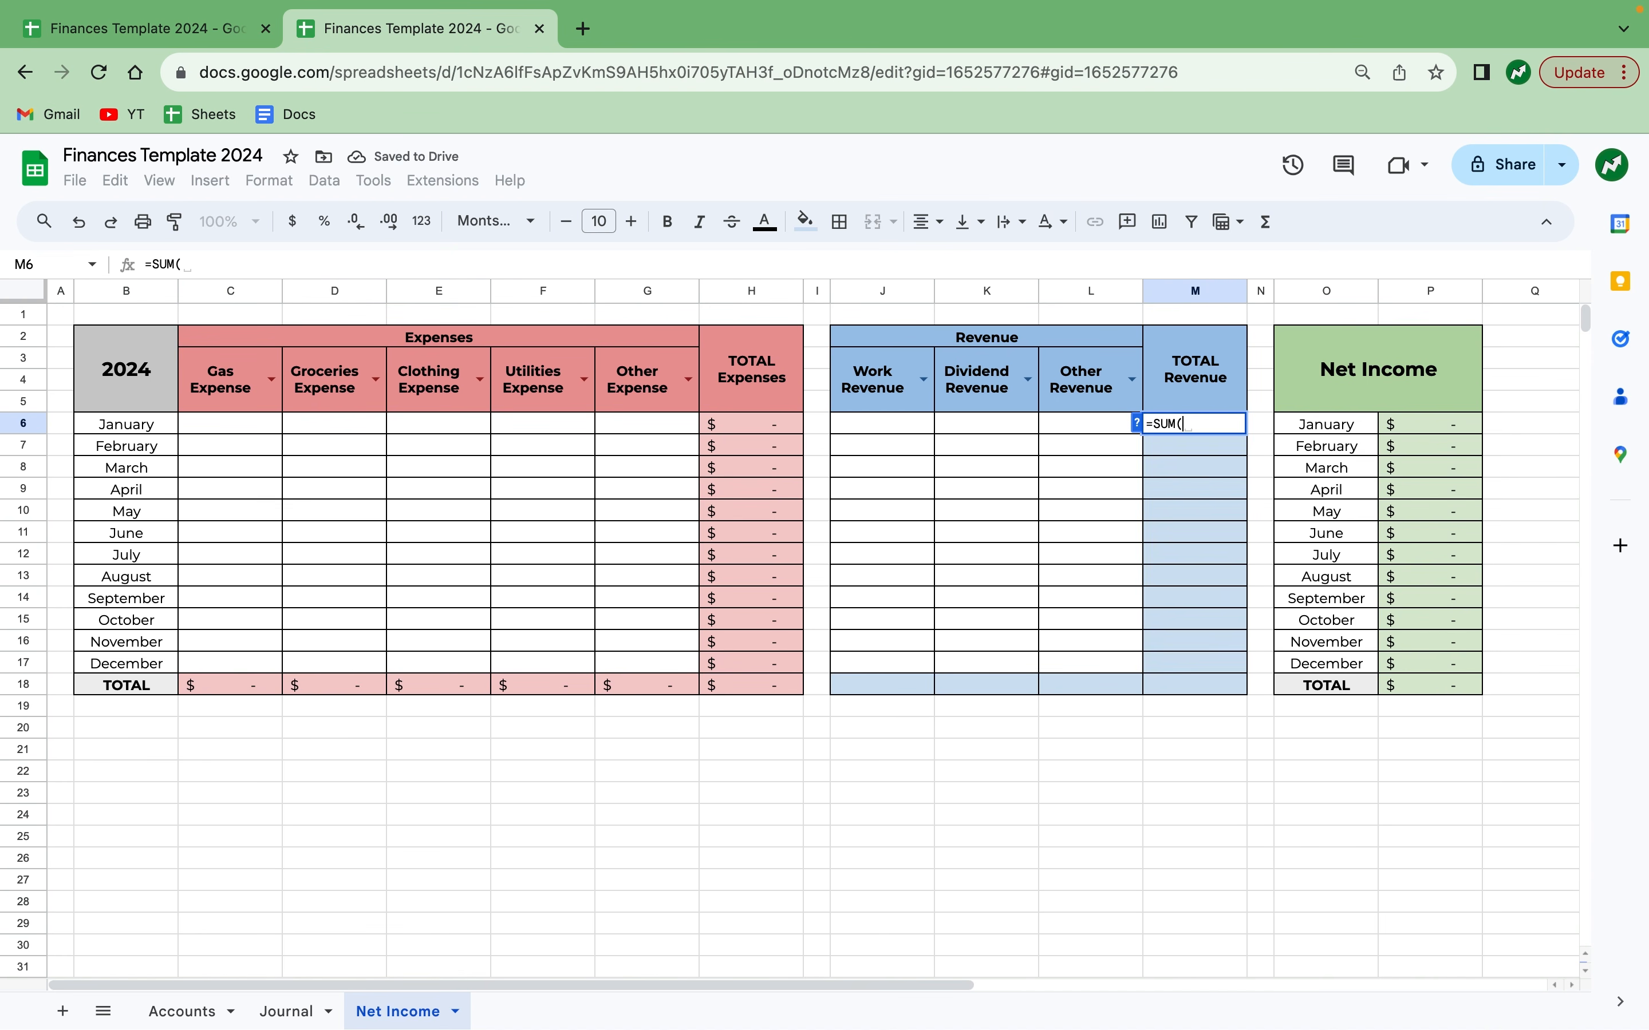
pyautogui.moveTo(894, 423); pyautogui.dragTo(1082, 428)
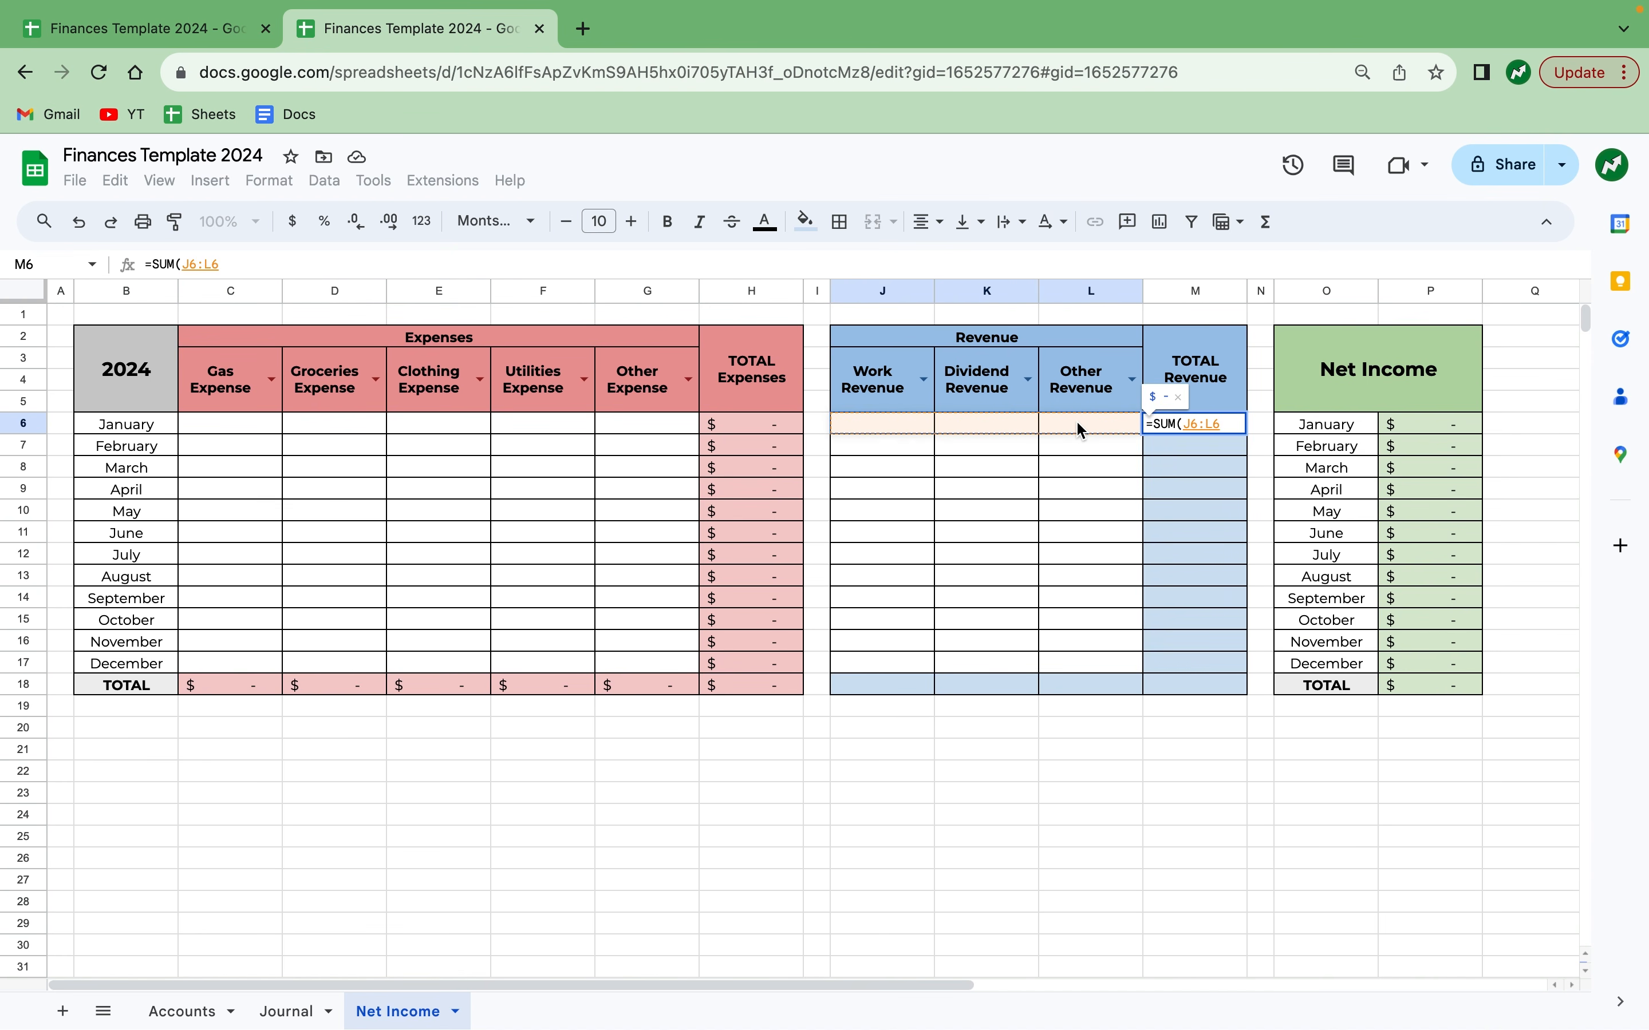
pyautogui.press('Return')
pyautogui.click(1233, 426)
pyautogui.moveTo(1247, 434); pyautogui.dragTo(1227, 687)
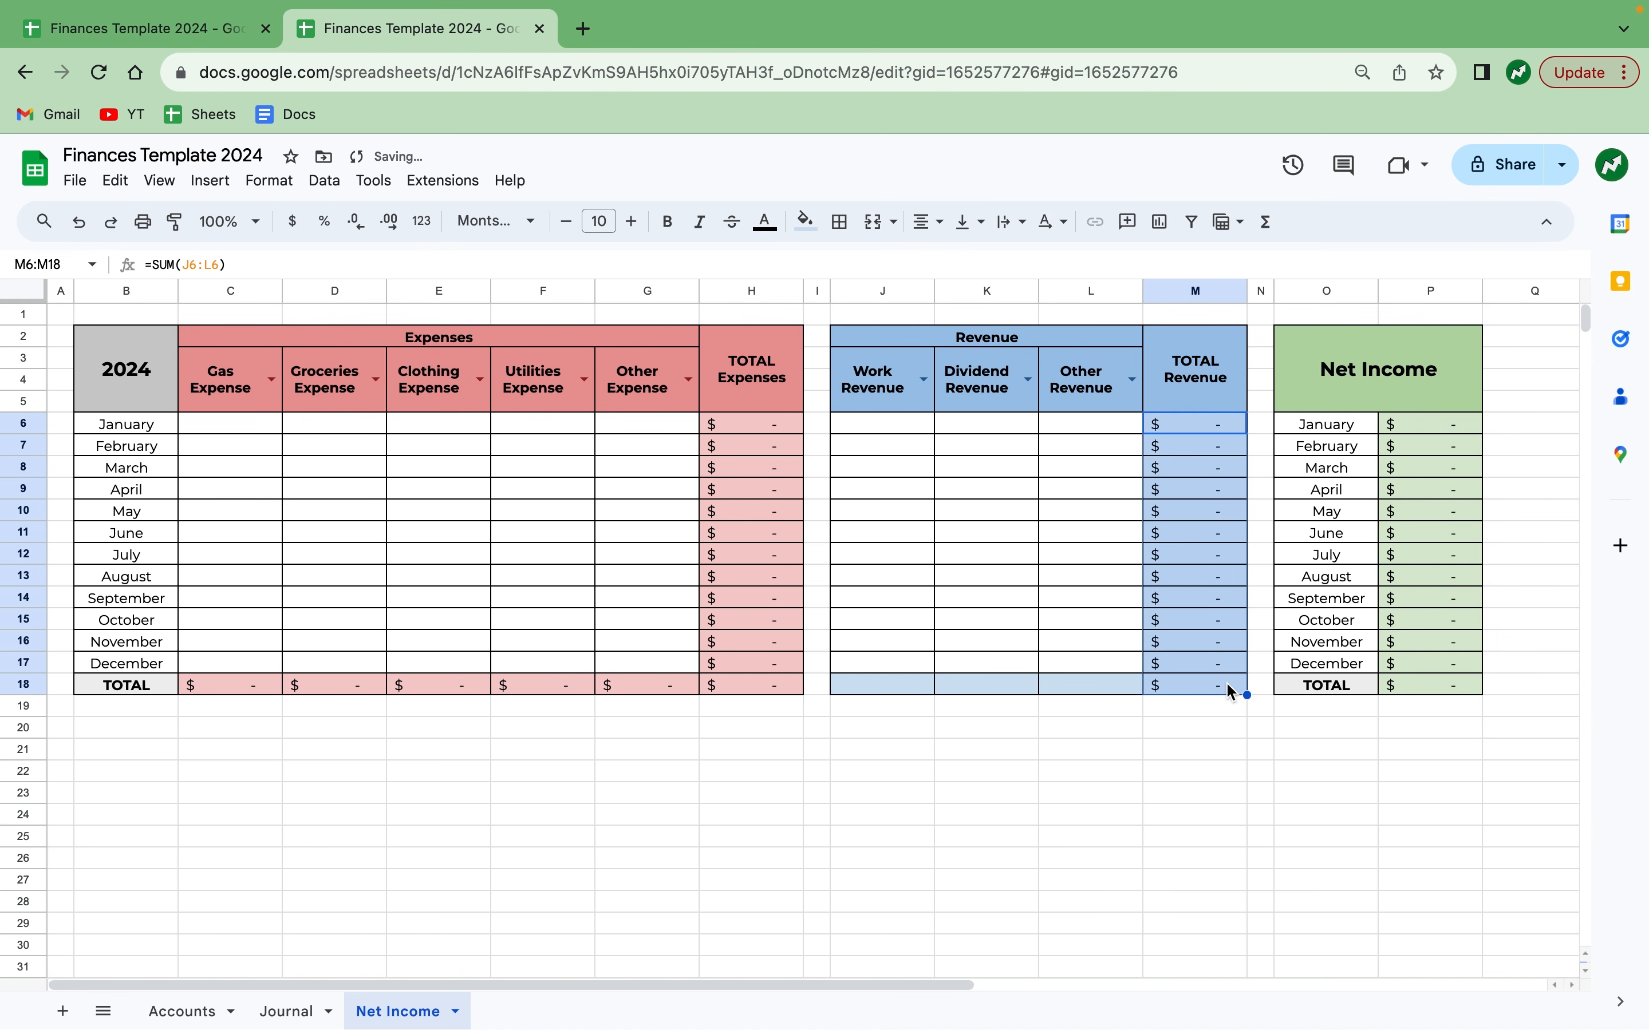
# Total the Work Revenue column in J18 with =SUM(J6:J17) and fill the formula across through L18.
pyautogui.click(879, 688)
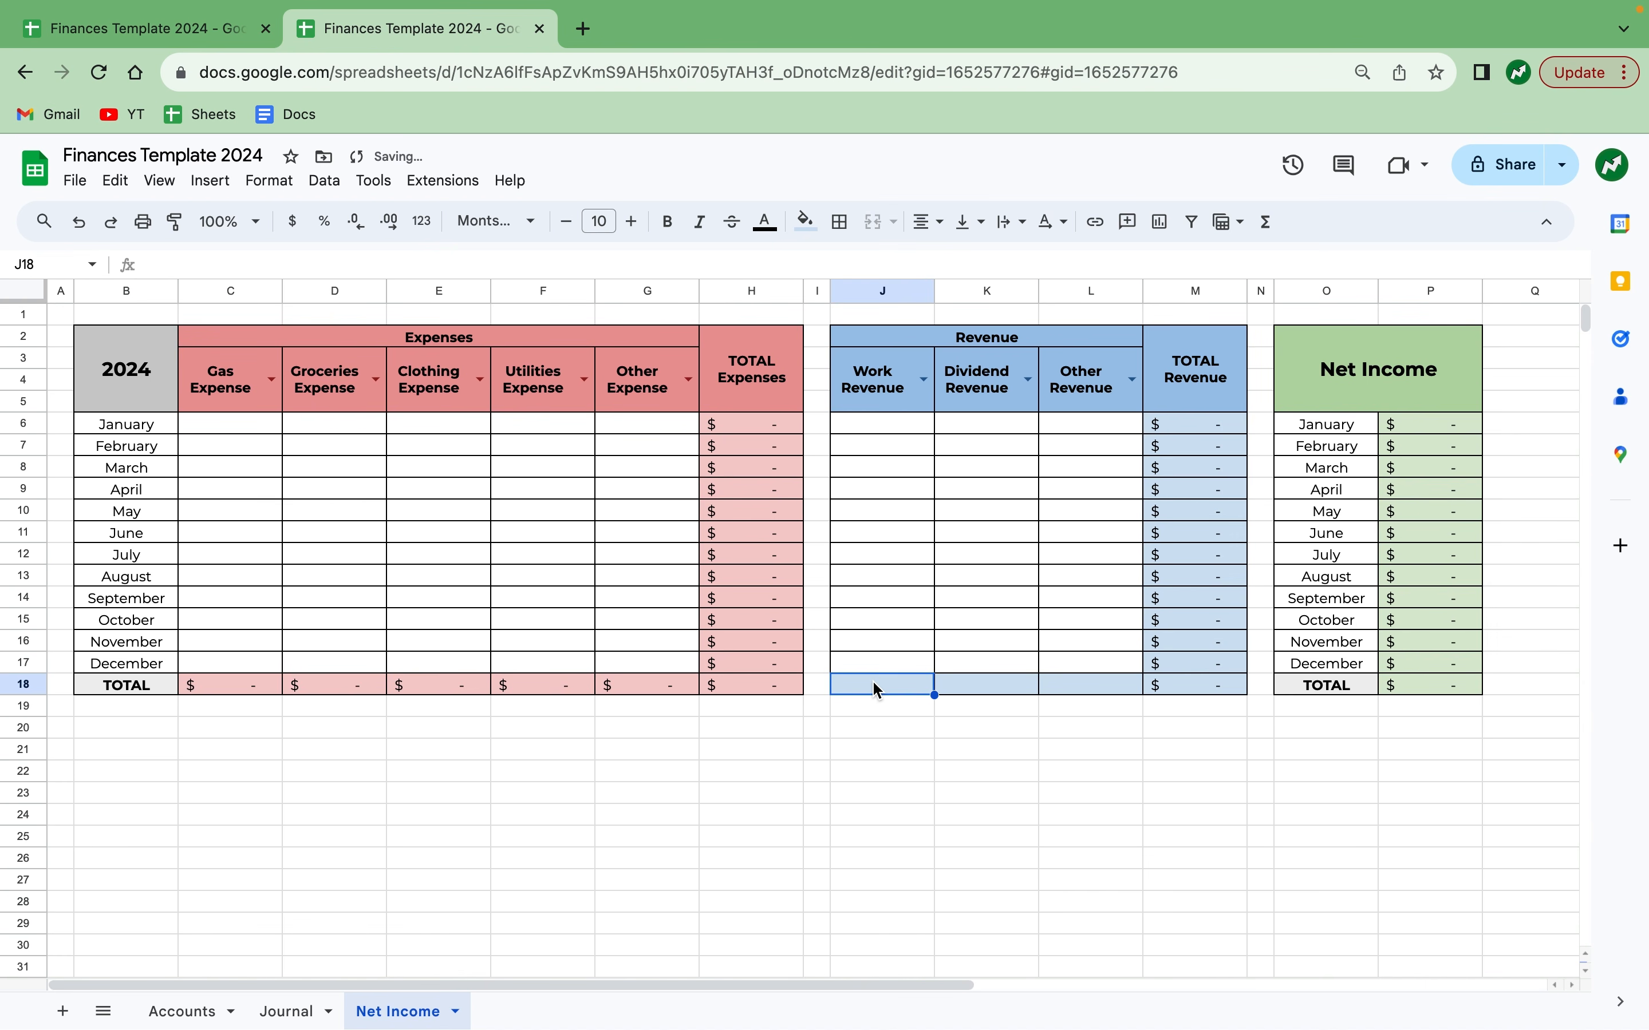
pyautogui.write('=SUM(')
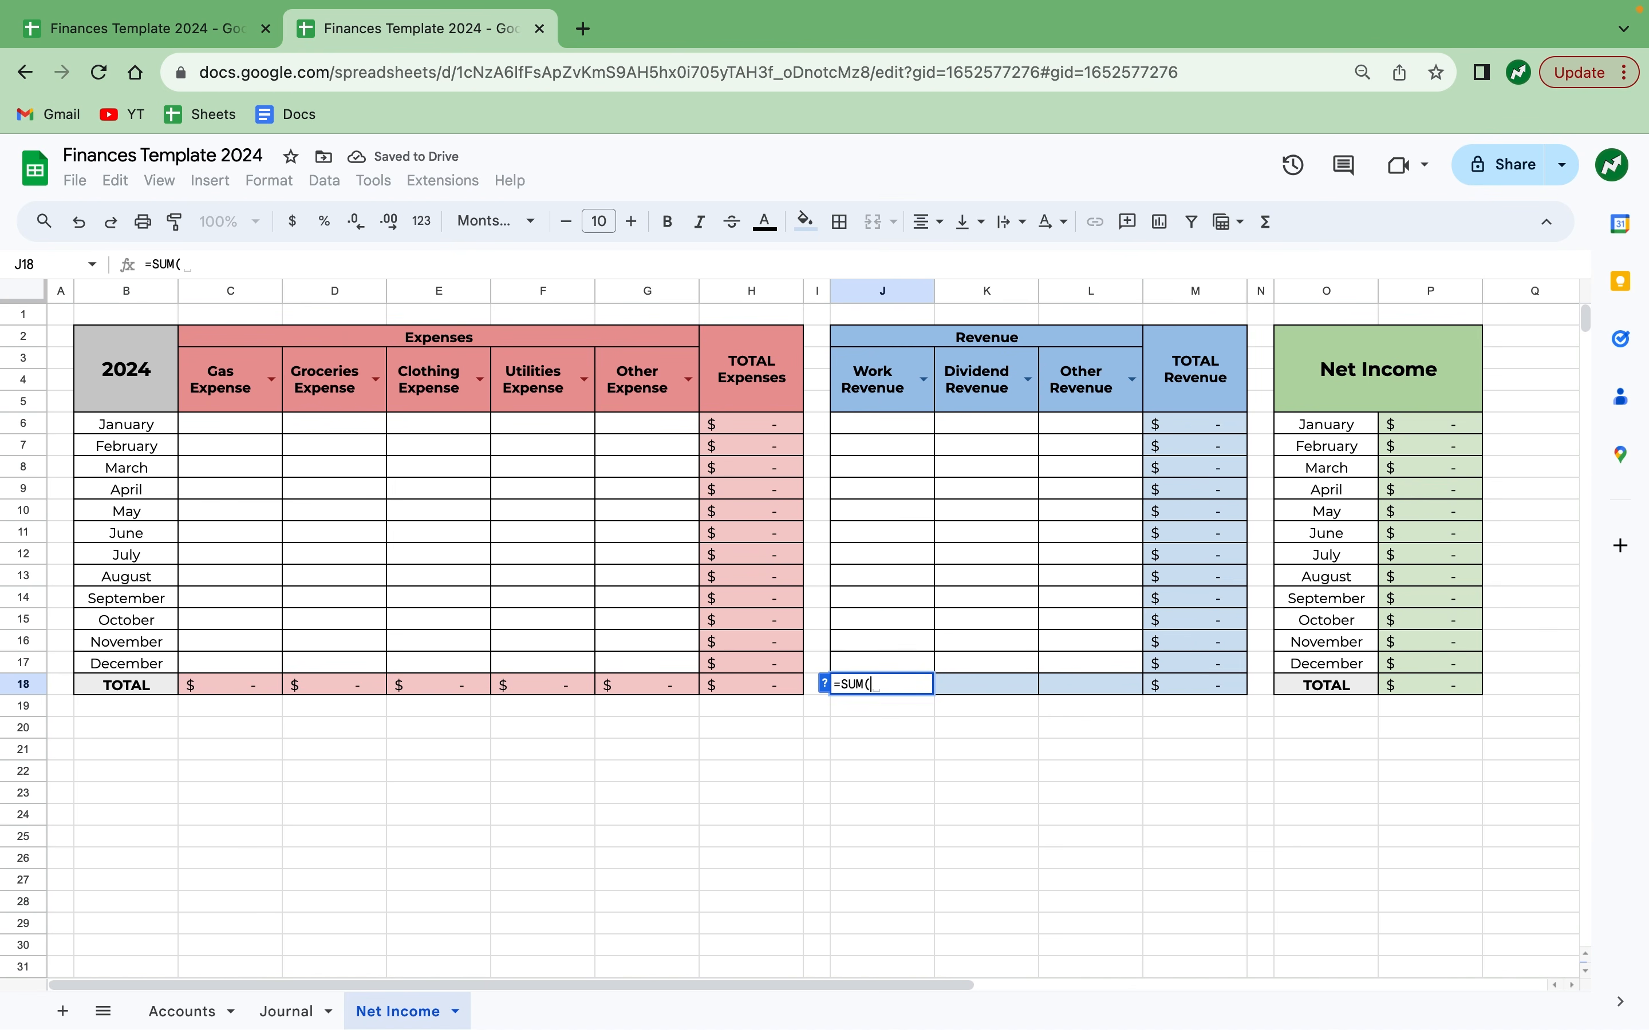
pyautogui.moveTo(898, 423); pyautogui.dragTo(904, 675)
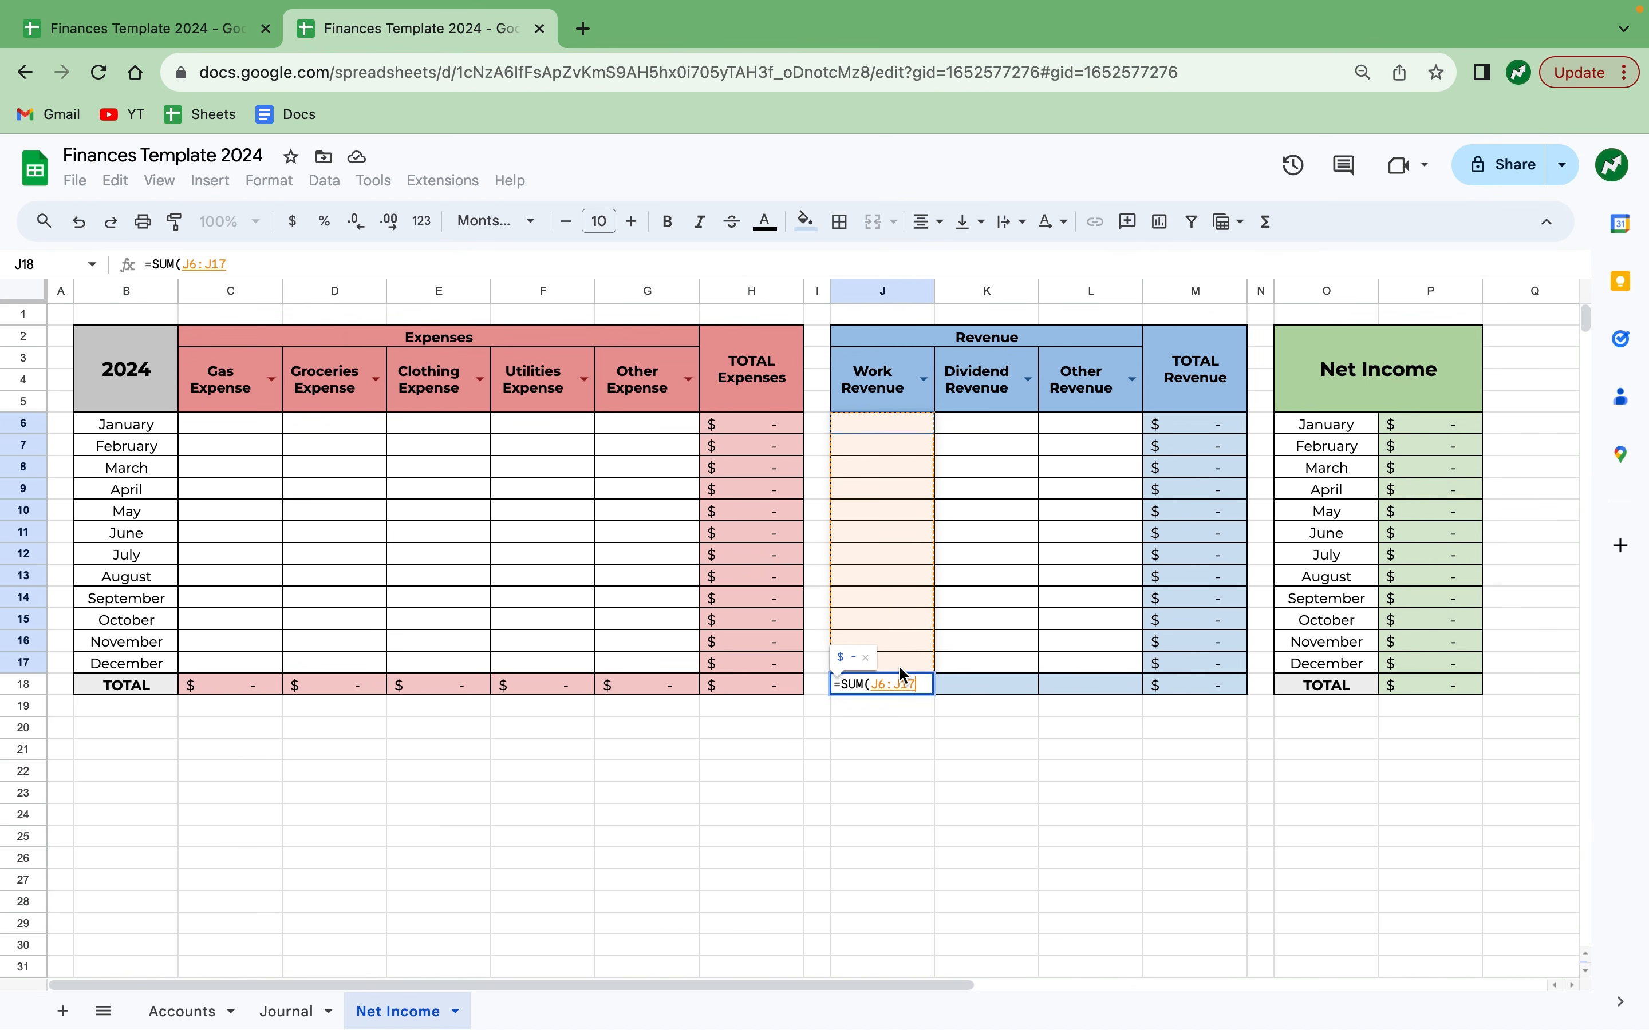
pyautogui.press('Return')
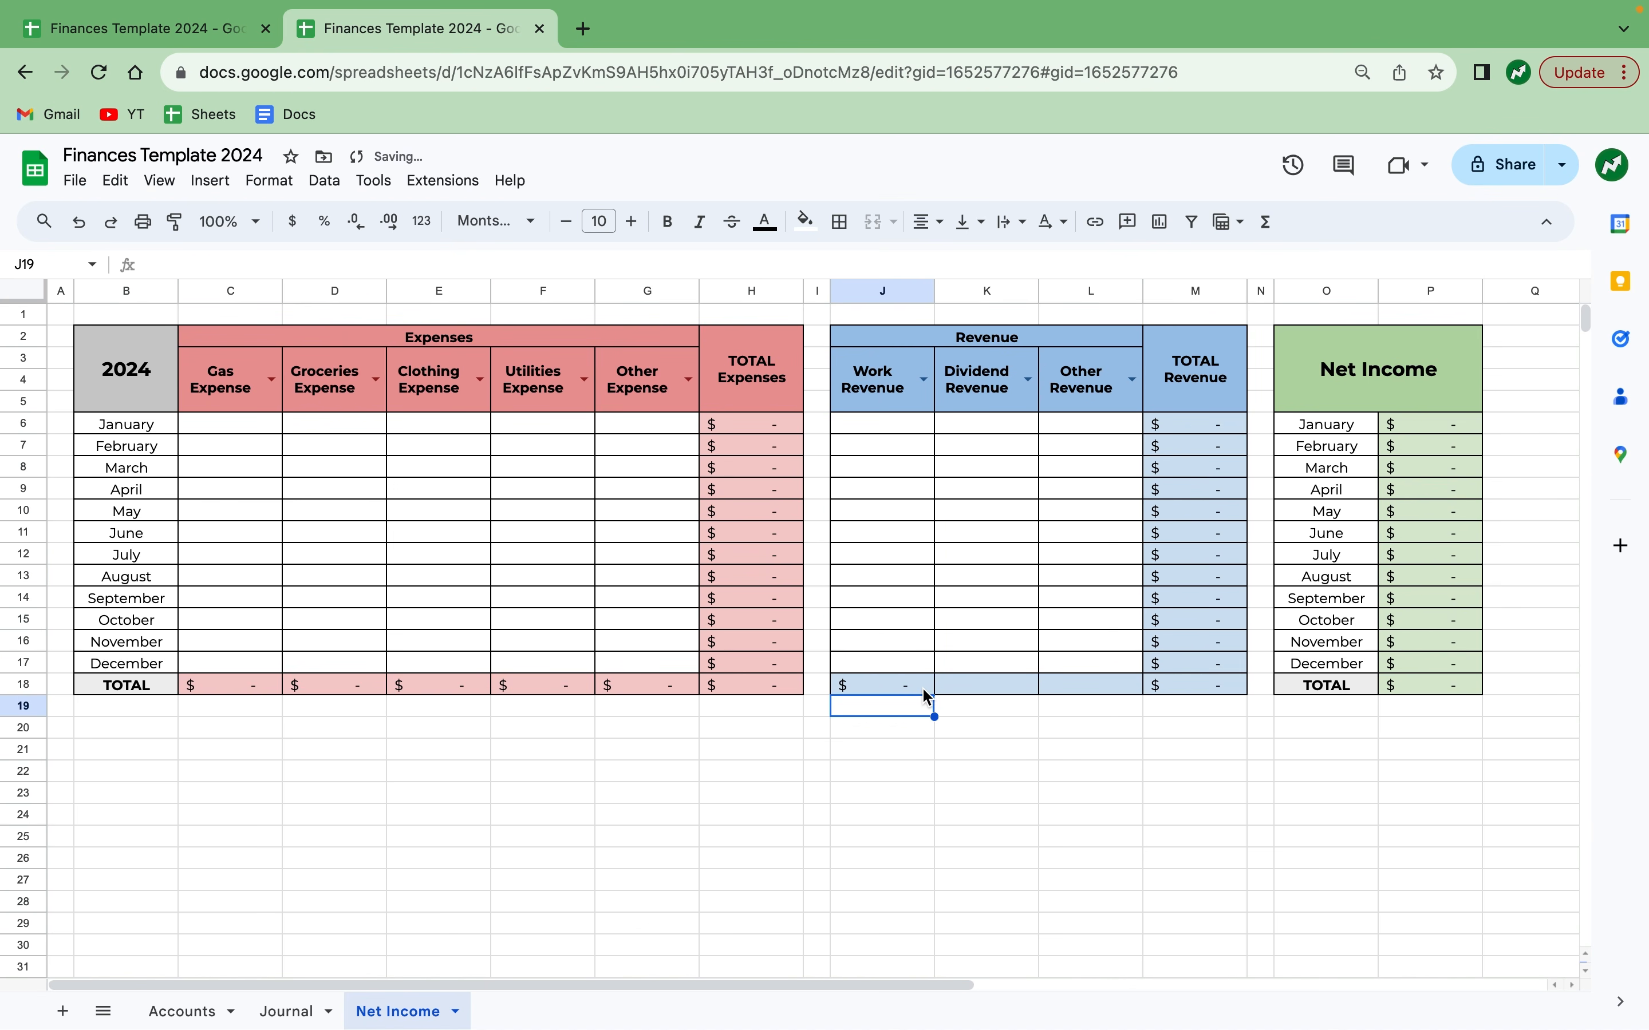
pyautogui.click(931, 689)
pyautogui.moveTo(935, 695); pyautogui.dragTo(1069, 690)
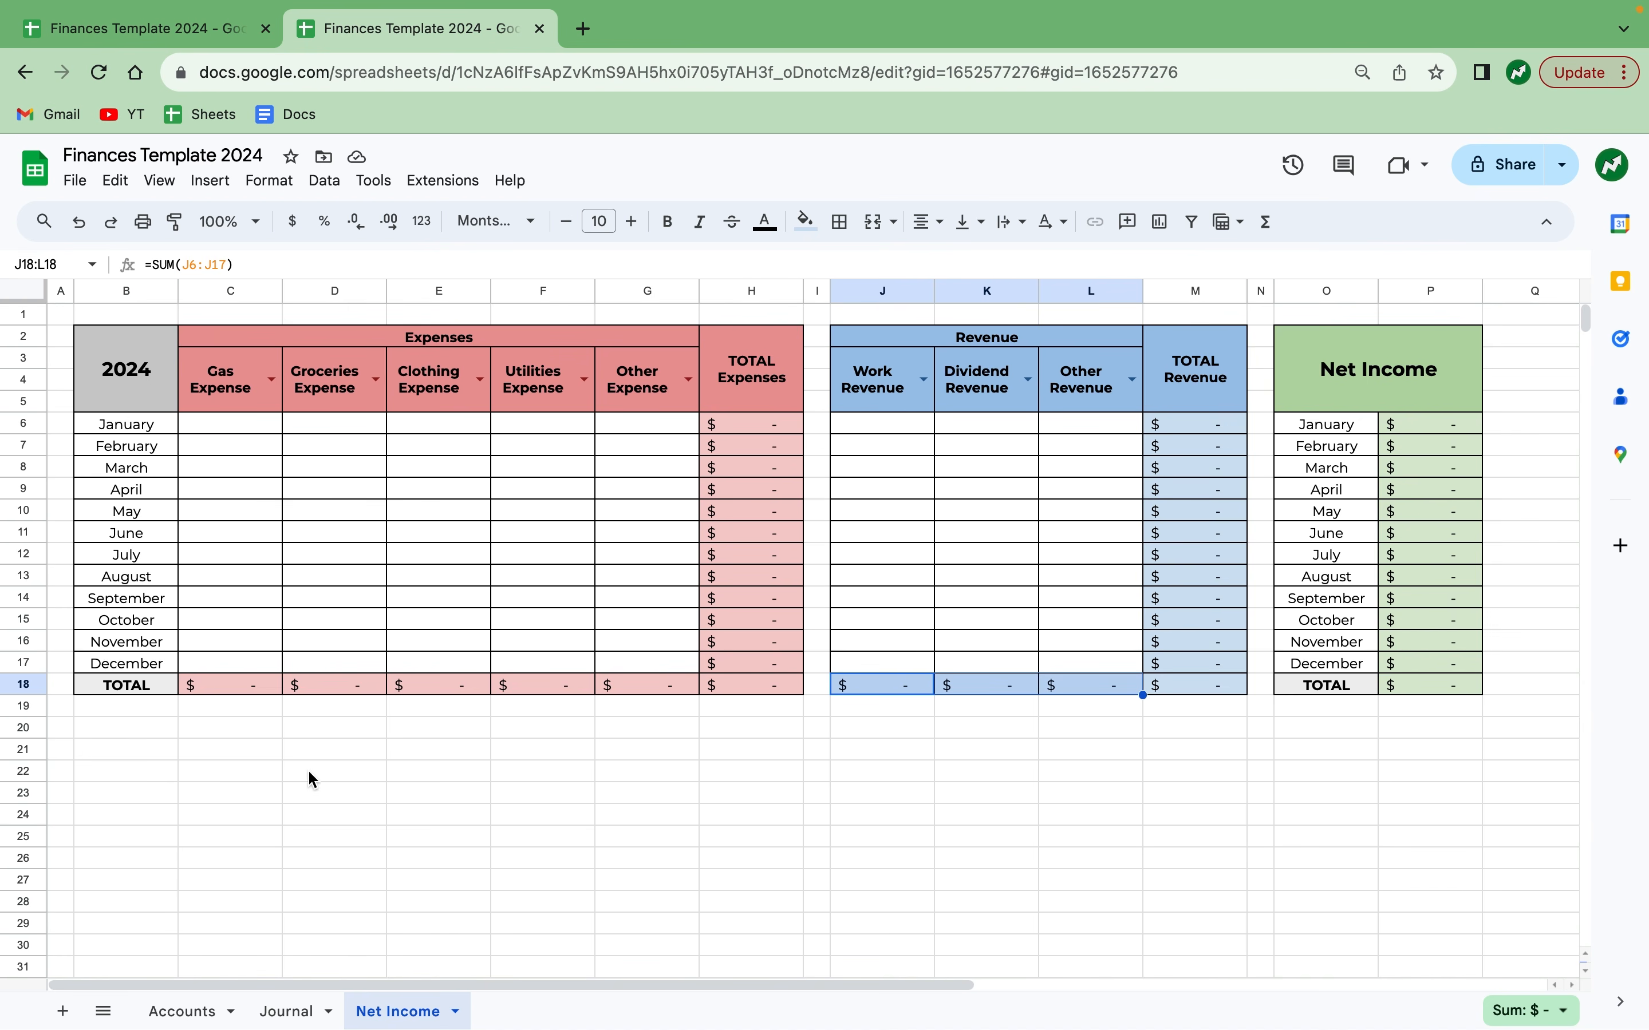
pyautogui.click(201, 429)
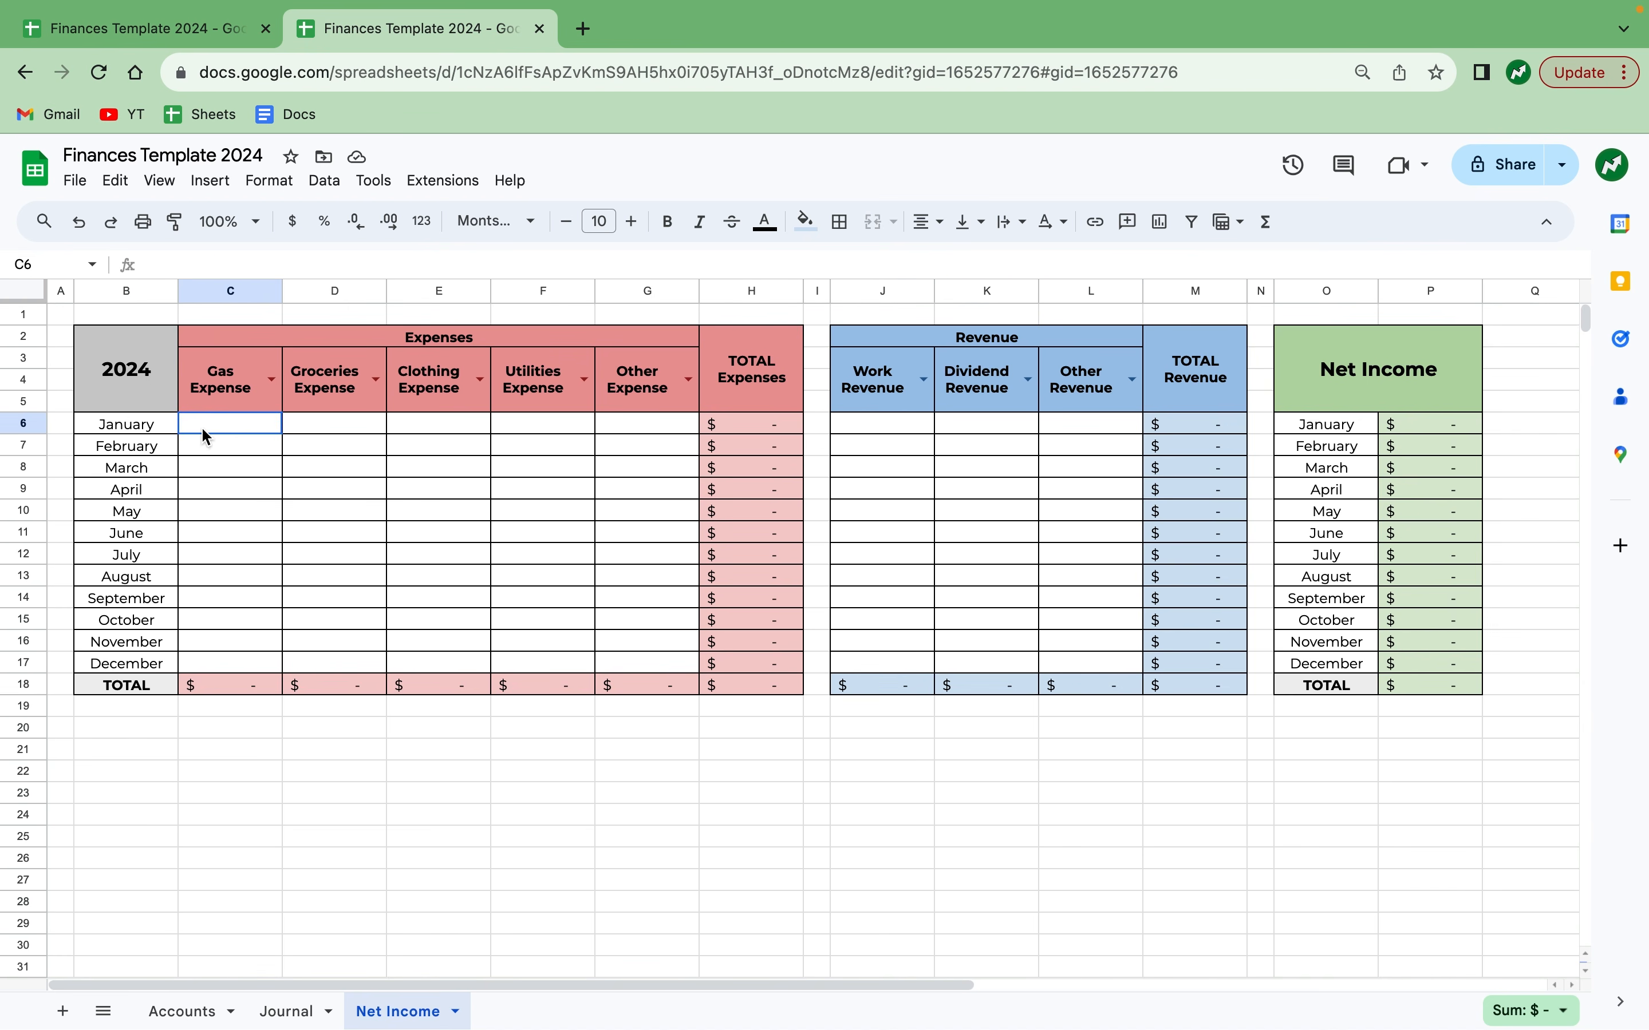
pyautogui.click(298, 1007)
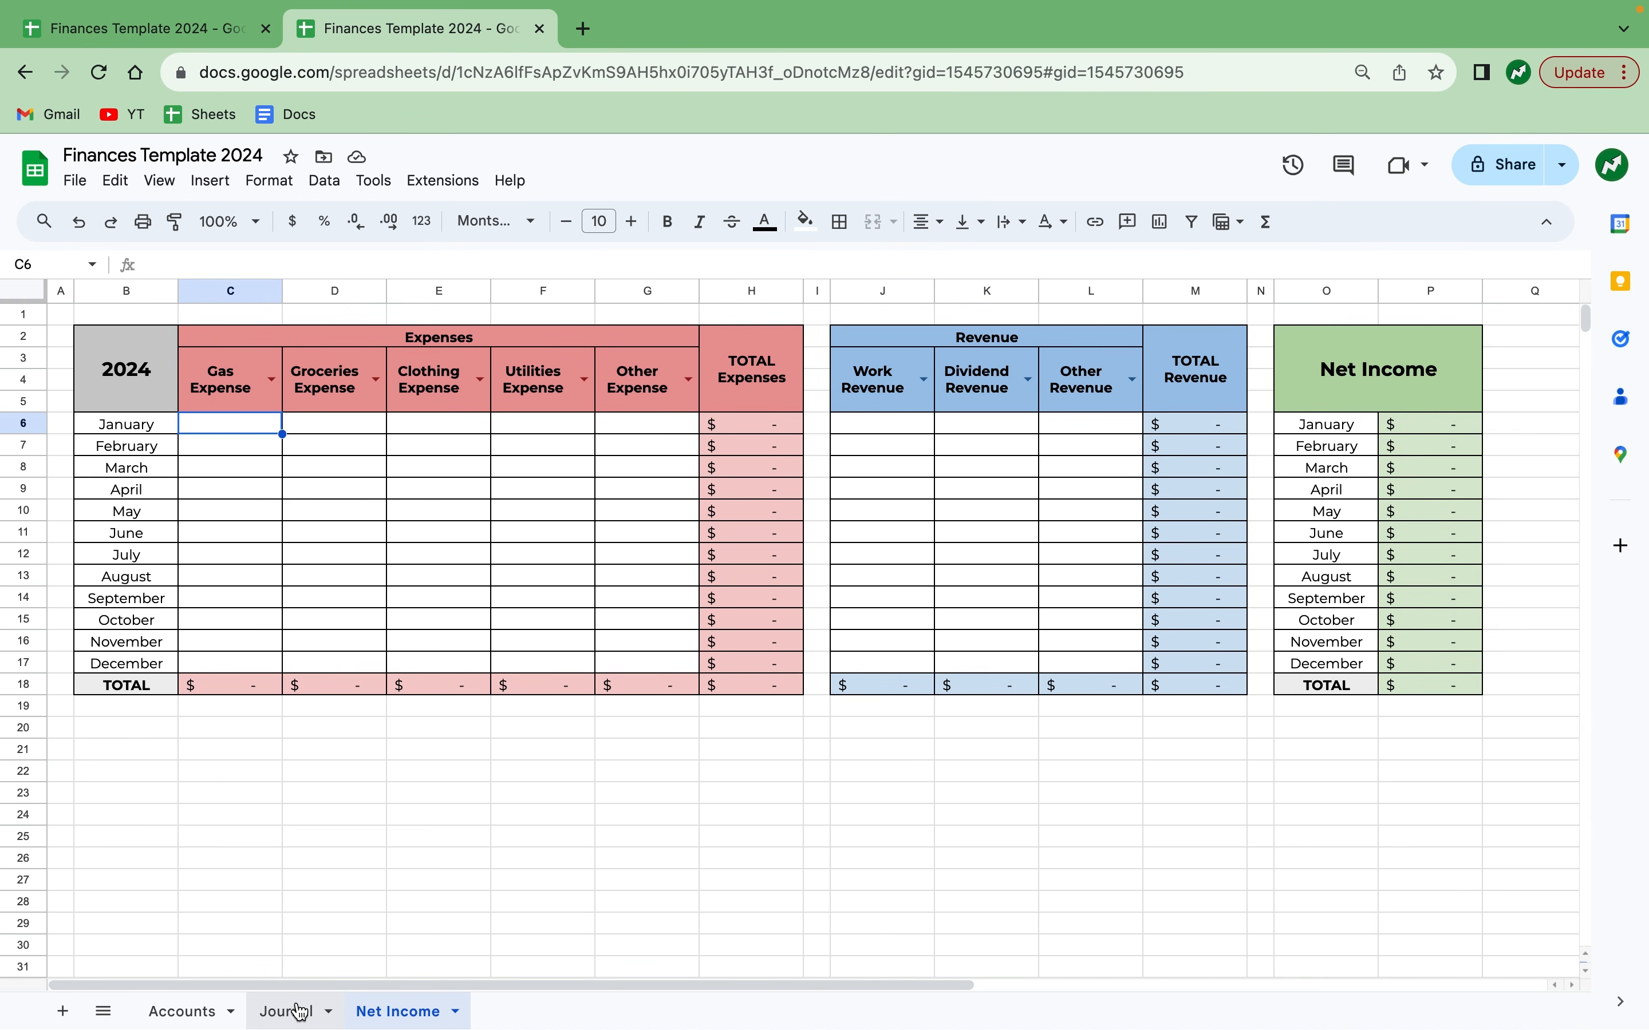
pyautogui.click(208, 691)
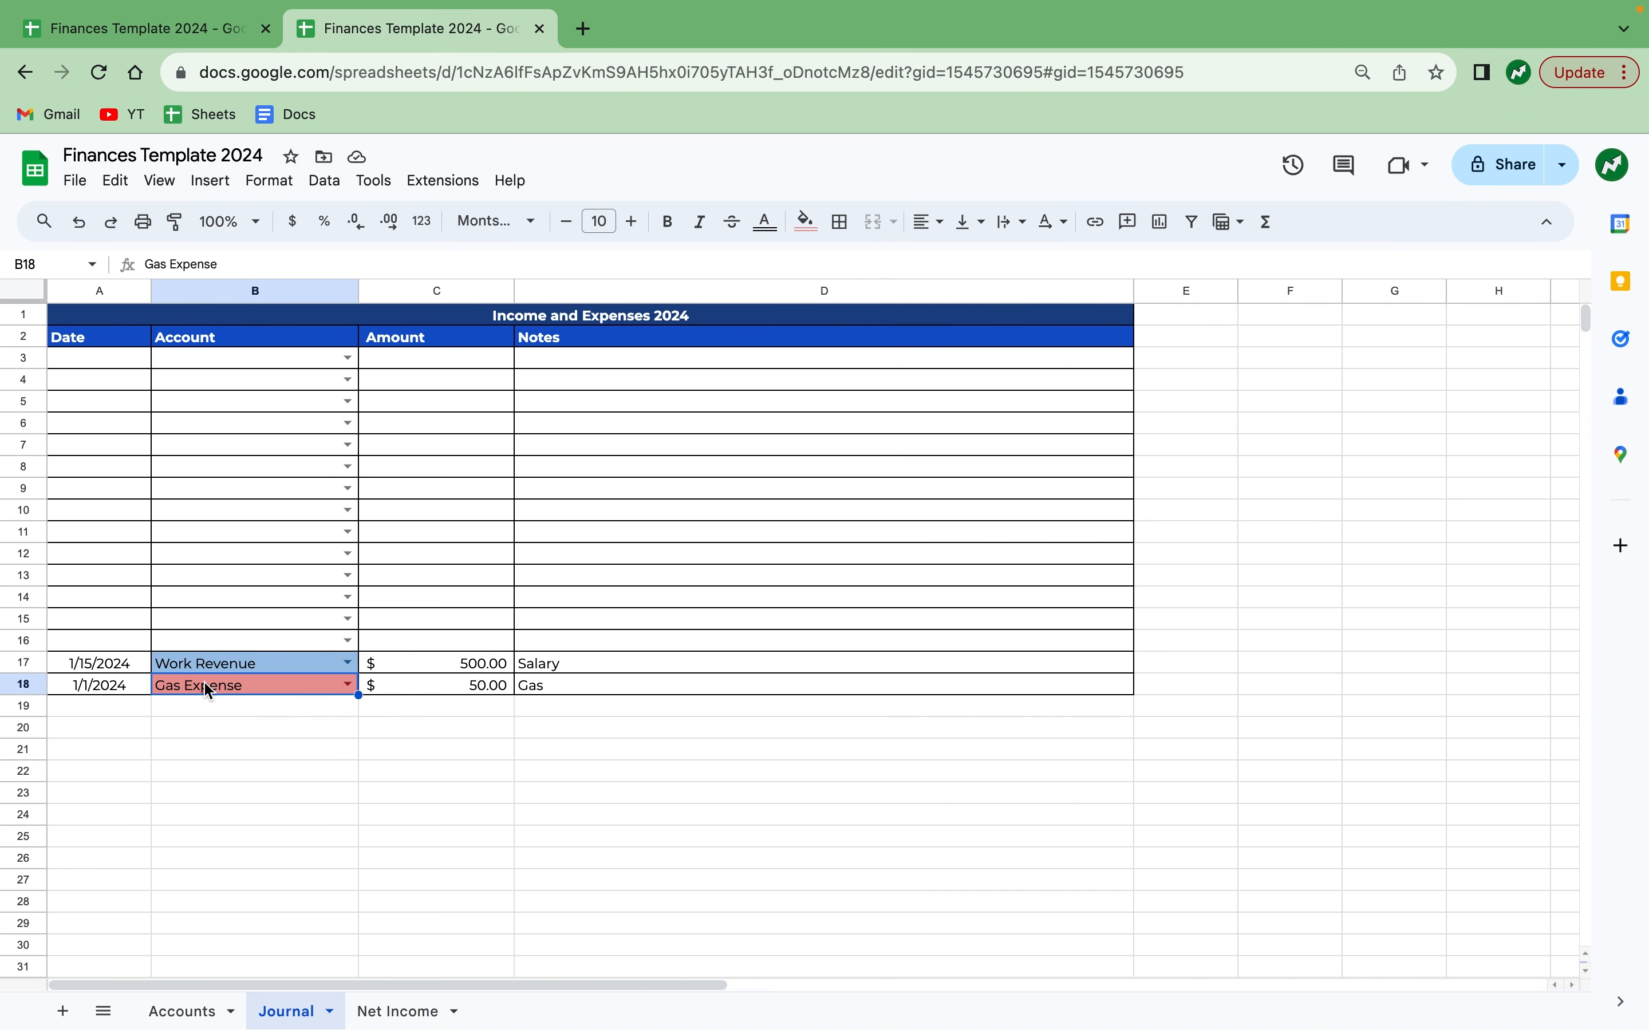
pyautogui.click(395, 1009)
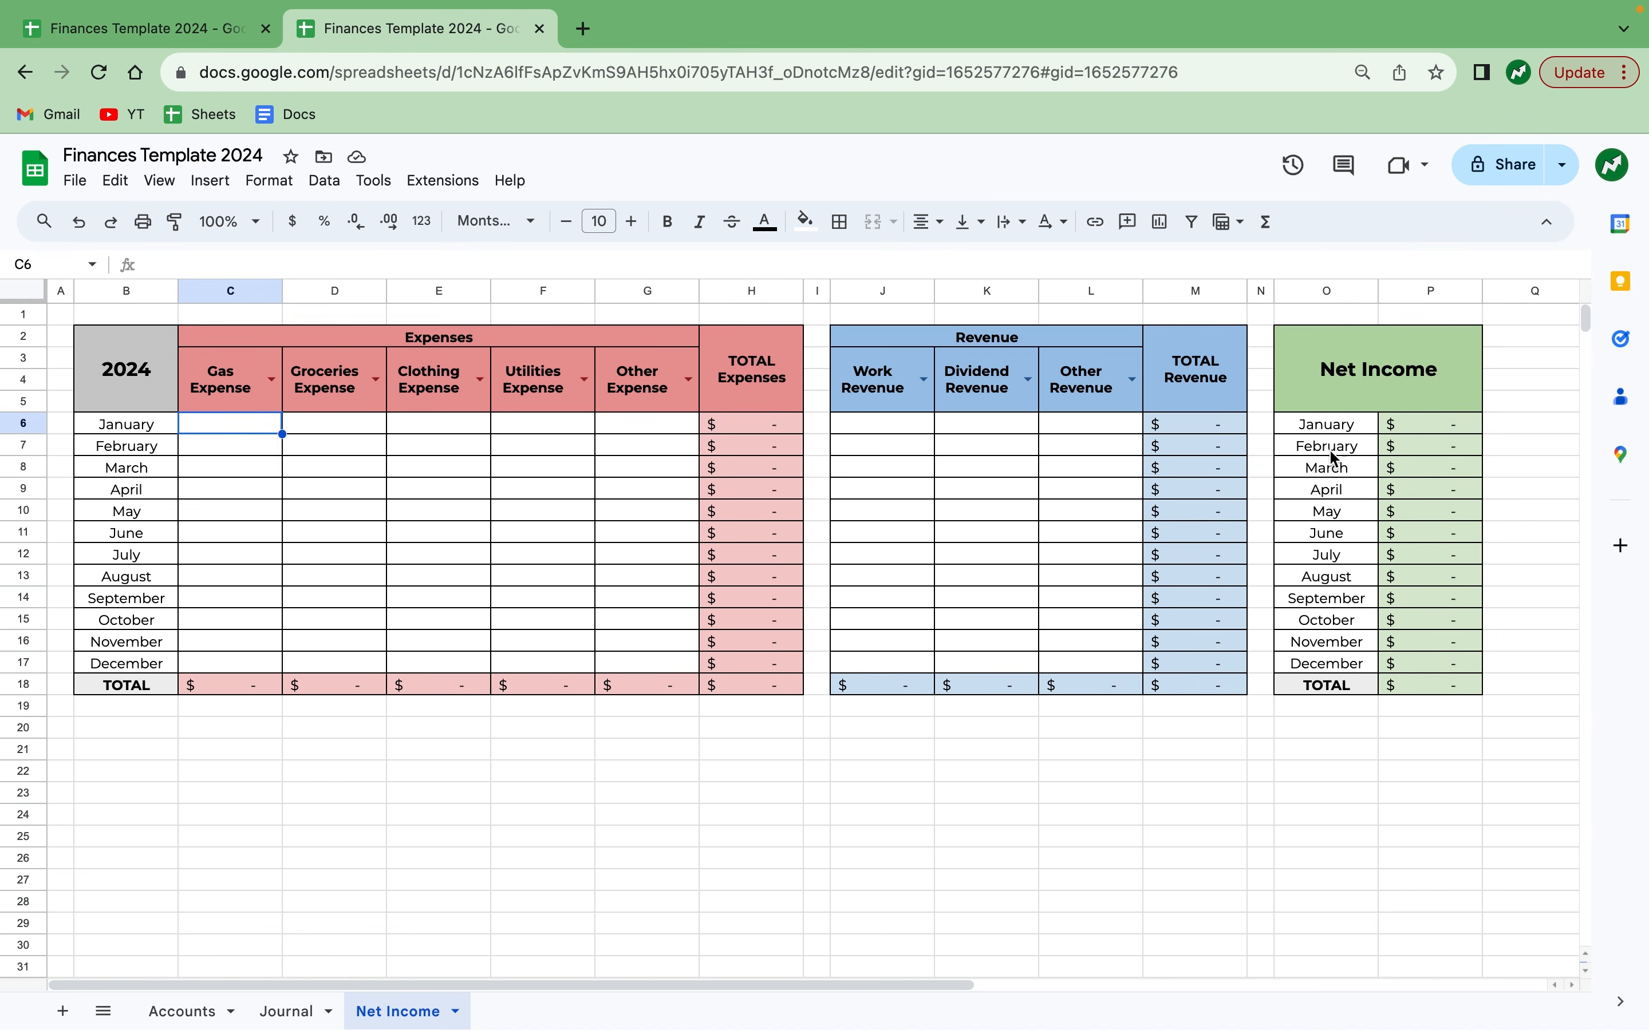
# Enter the headers Month, Start Date and End Date in R5:T5, beside the Net Income table.
pyautogui.click(1491, 426)
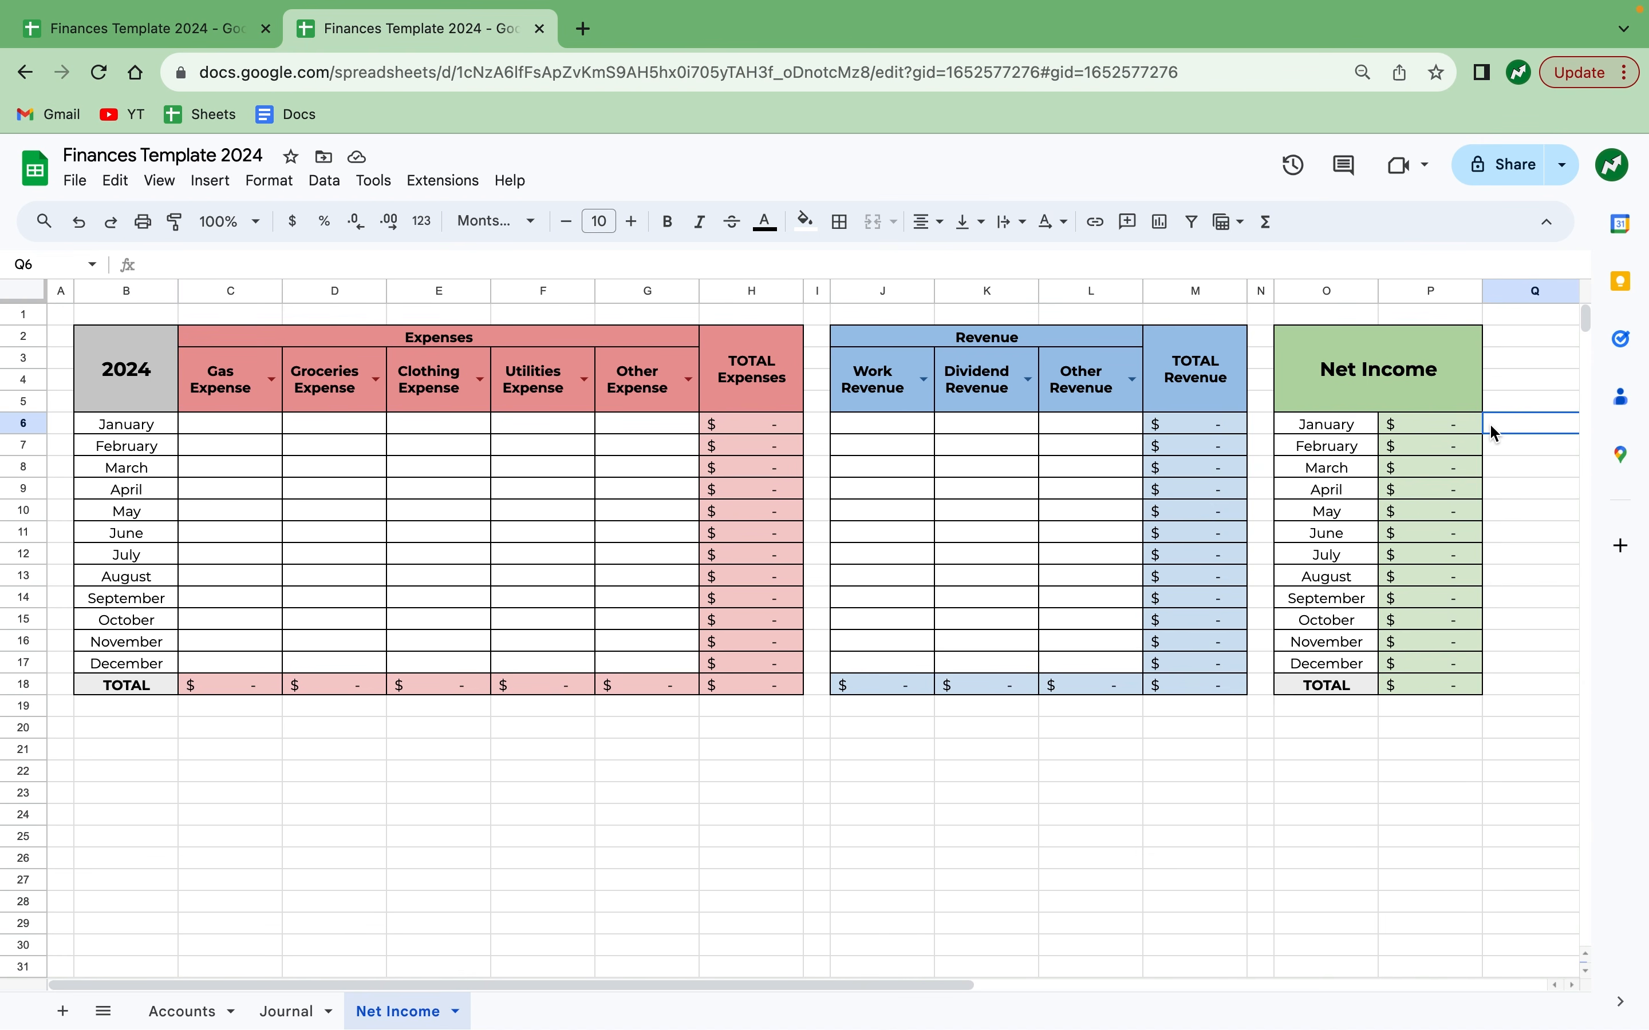
pyautogui.press('Right')
pyautogui.press('Right')
pyautogui.press('Right')
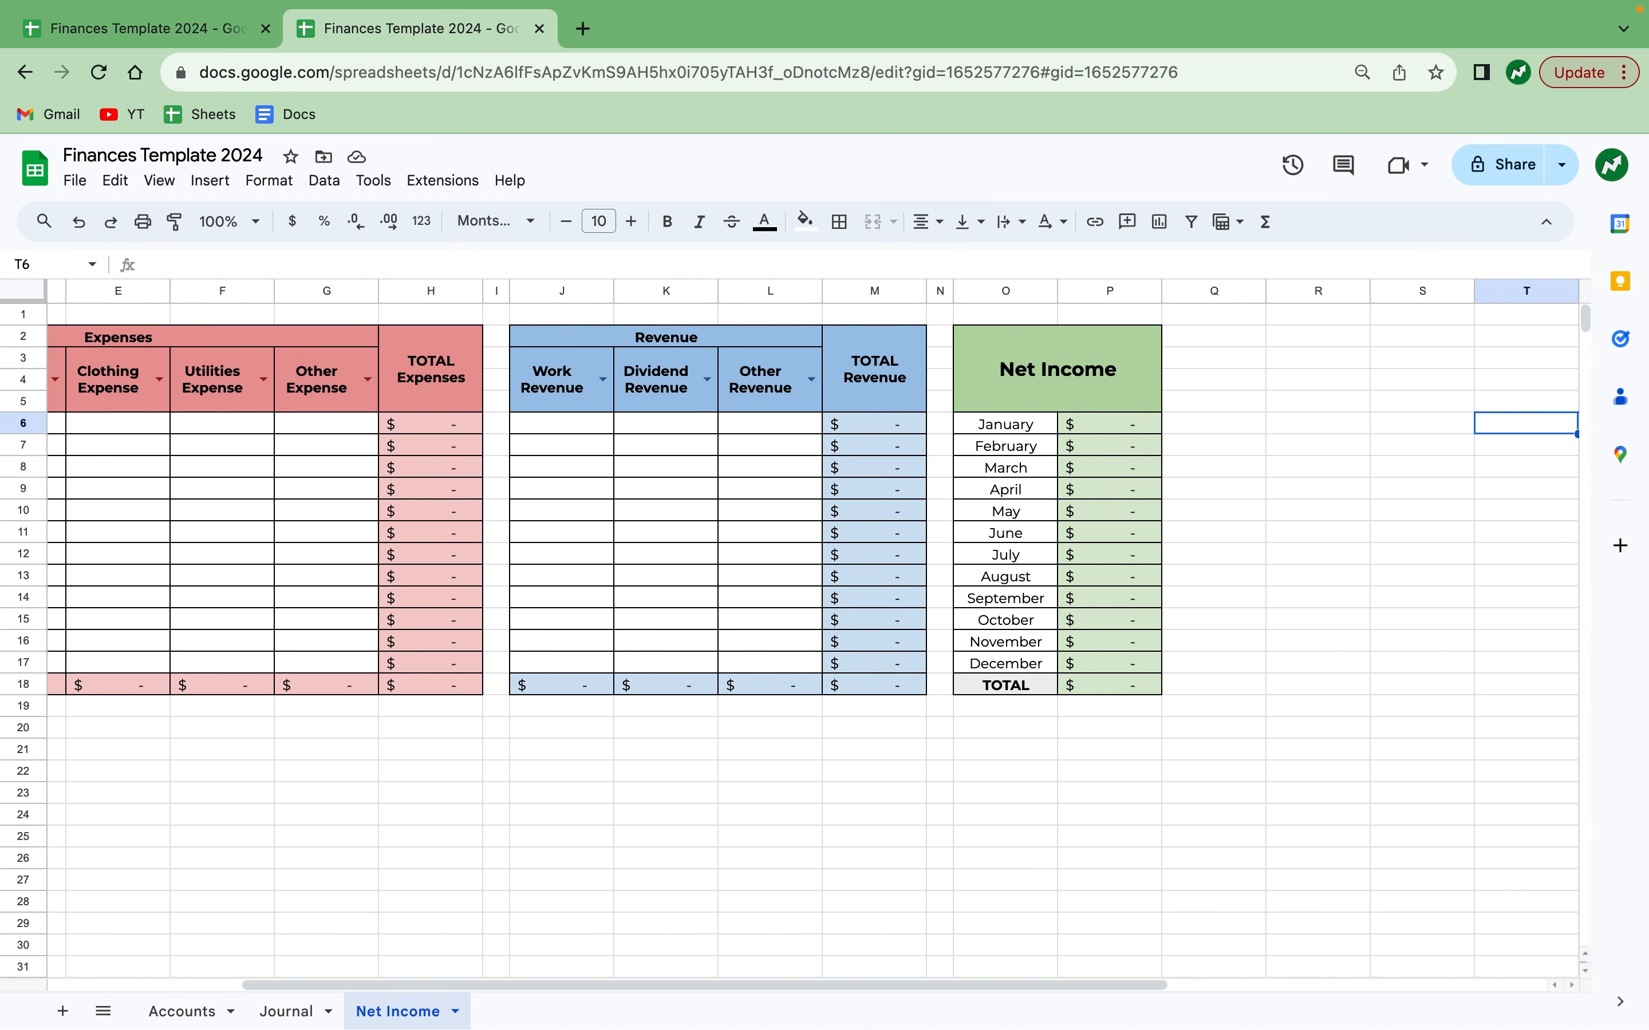
pyautogui.press('Left')
pyautogui.press('Left')
pyautogui.press('Right')
pyautogui.press('Right')
pyautogui.press('Left')
pyautogui.press('Left')
pyautogui.press('Right')
pyautogui.press('Right')
pyautogui.press('Left')
pyautogui.press('Left')
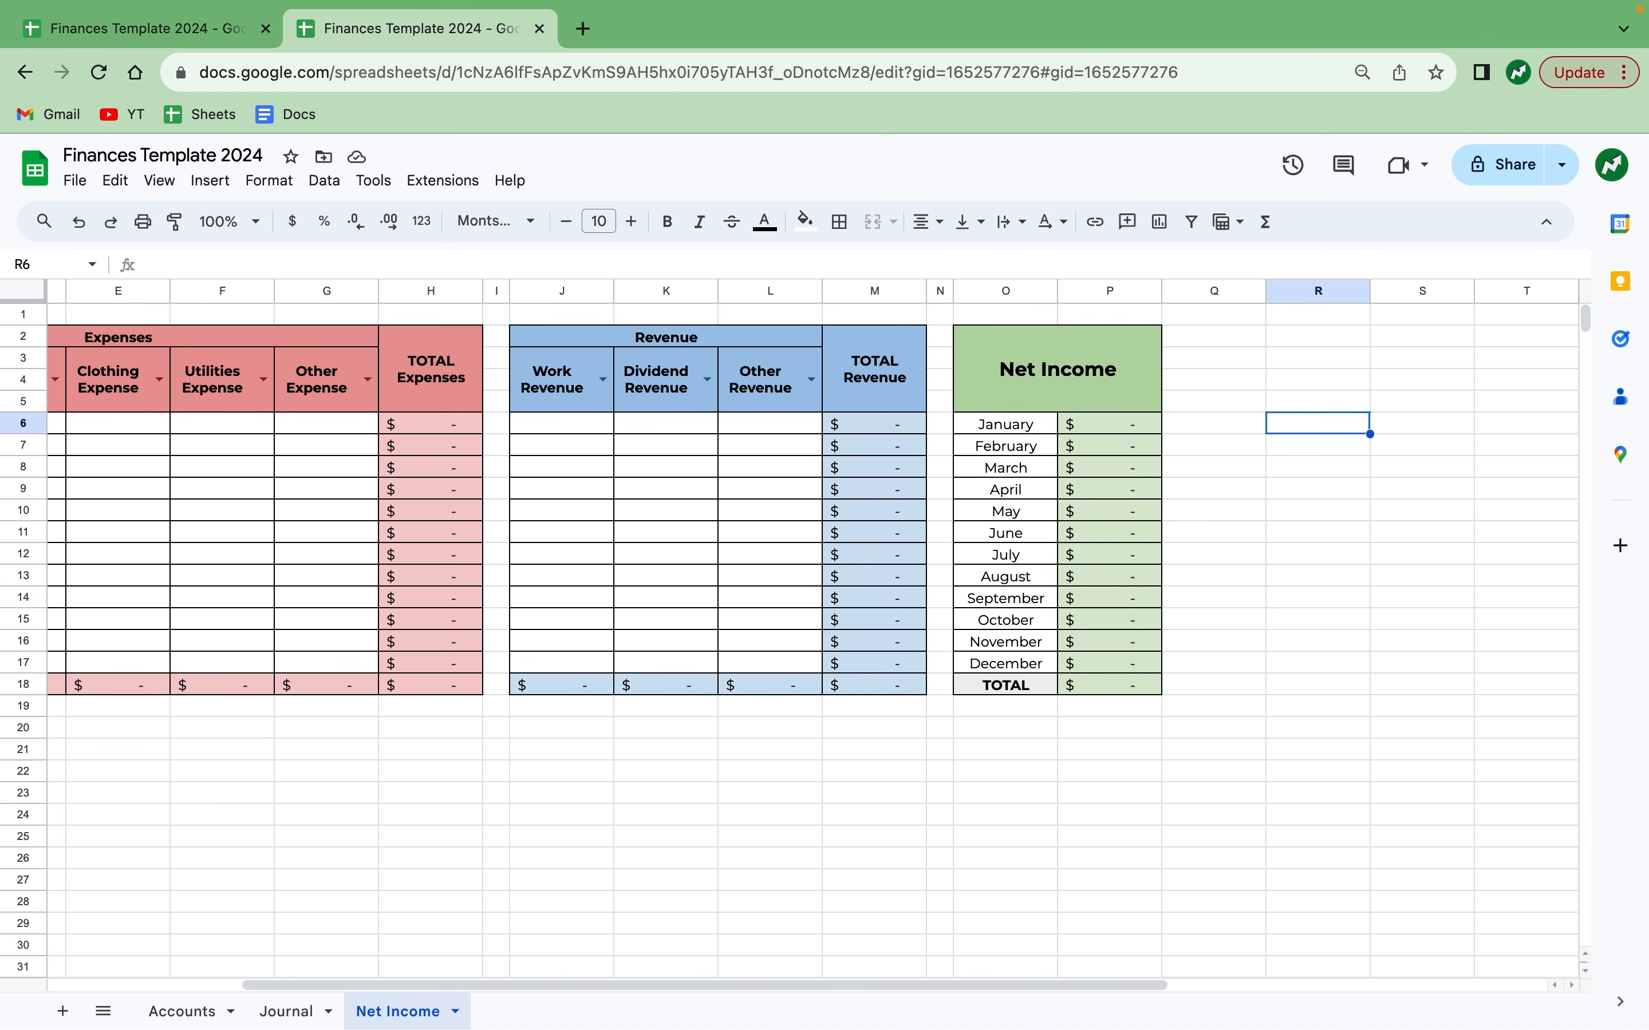
pyautogui.press('Up')
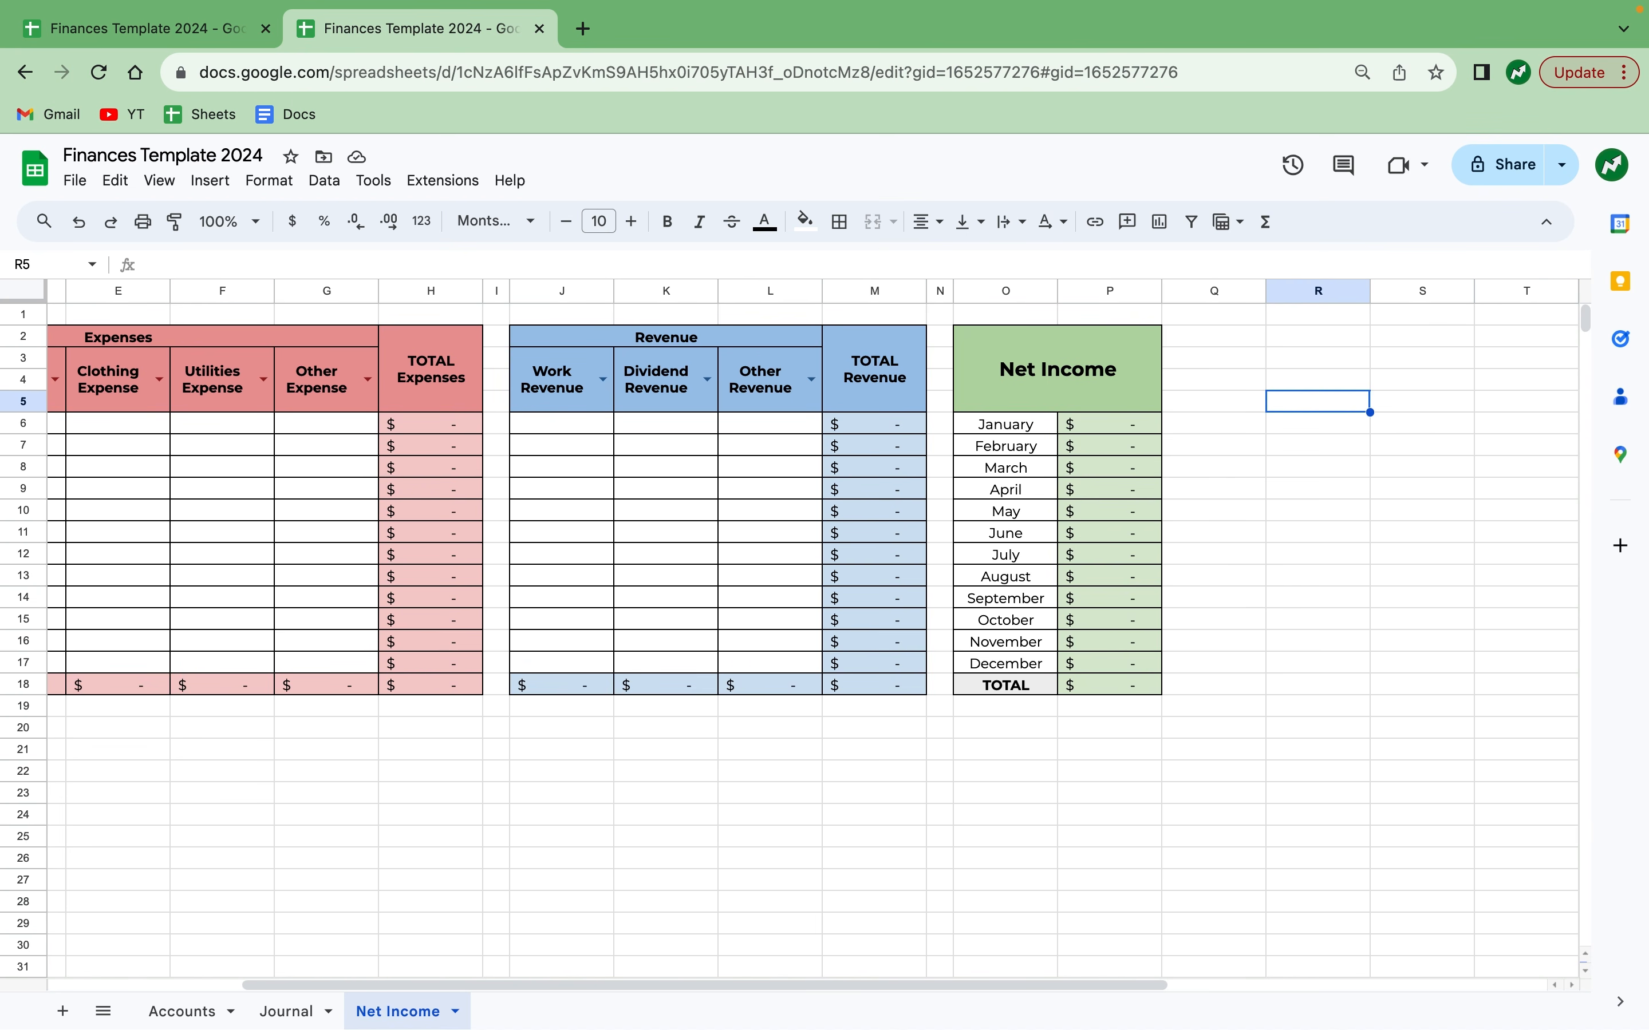
pyautogui.write('Month')
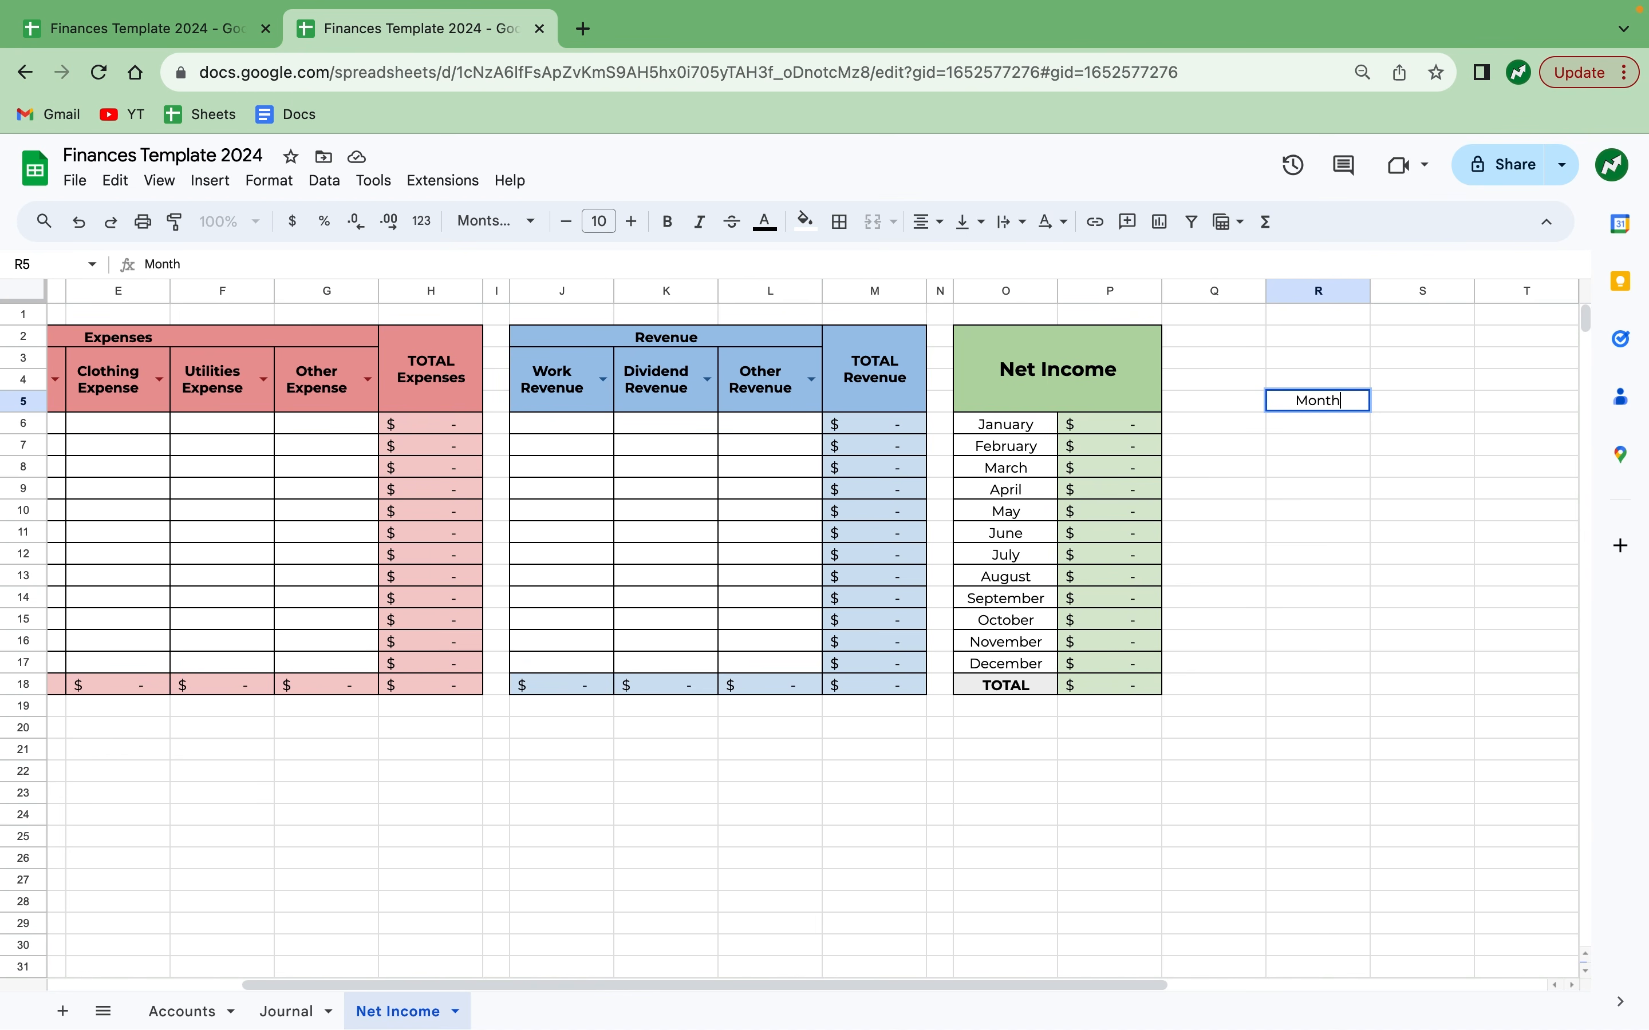
pyautogui.press('Tab')
pyautogui.write('Star')
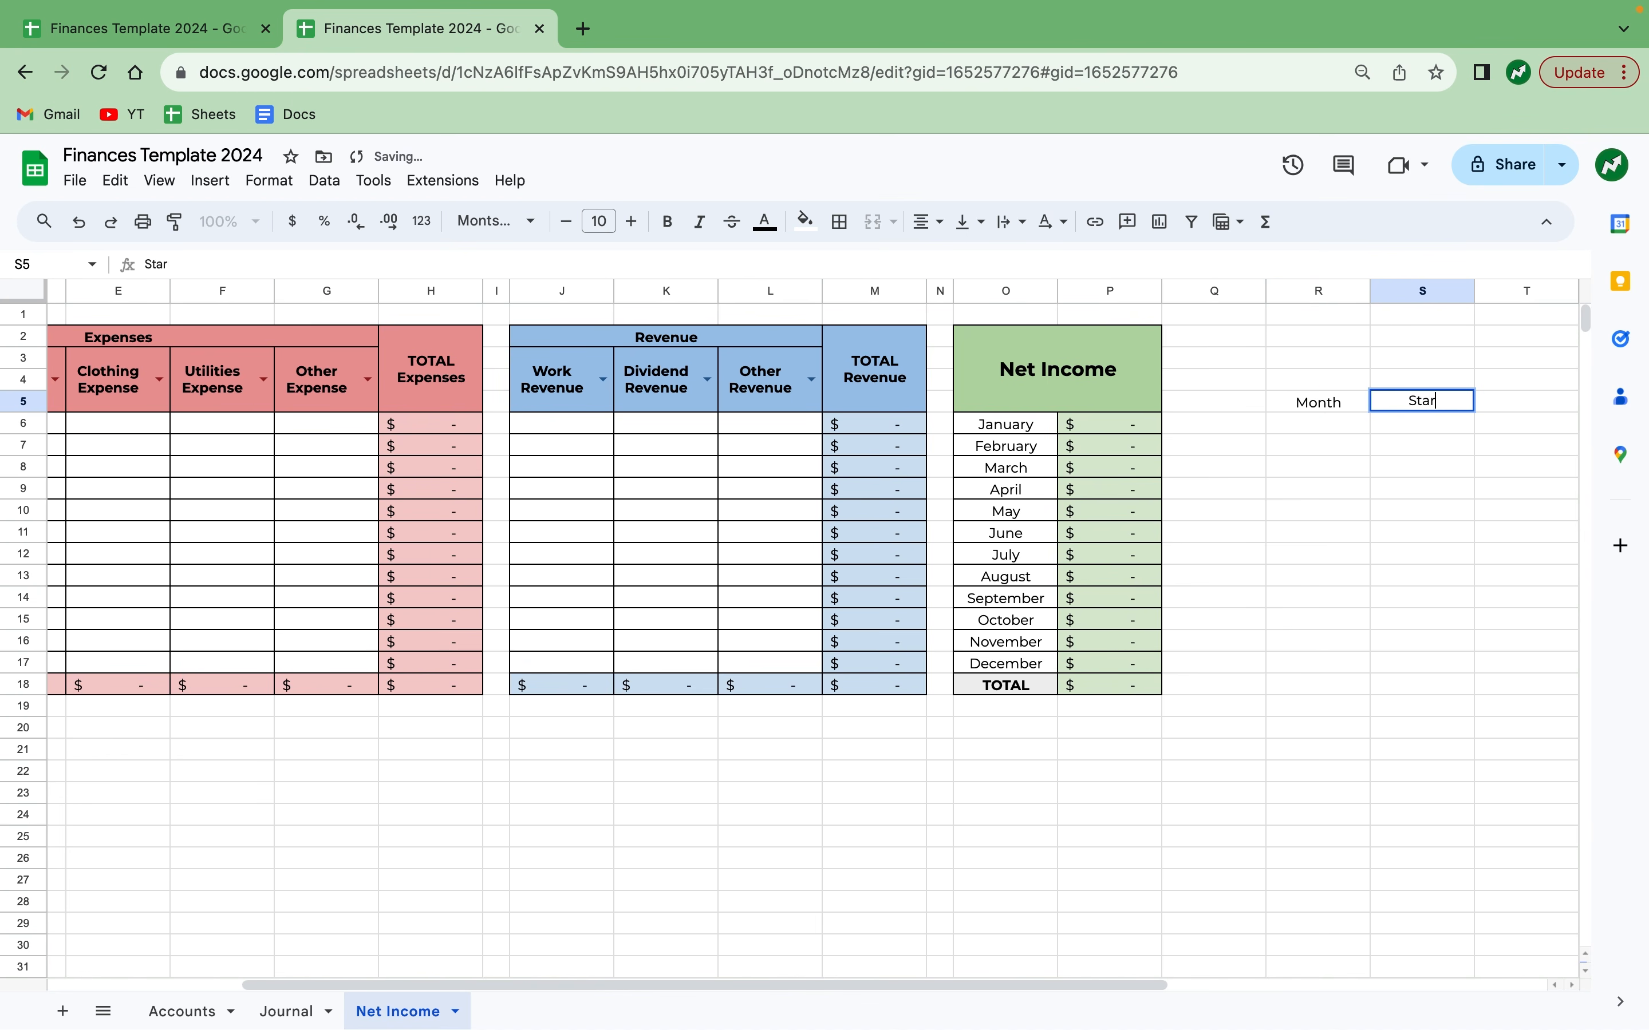
pyautogui.write('t Date')
pyautogui.press('Tab')
pyautogui.write('End Date')
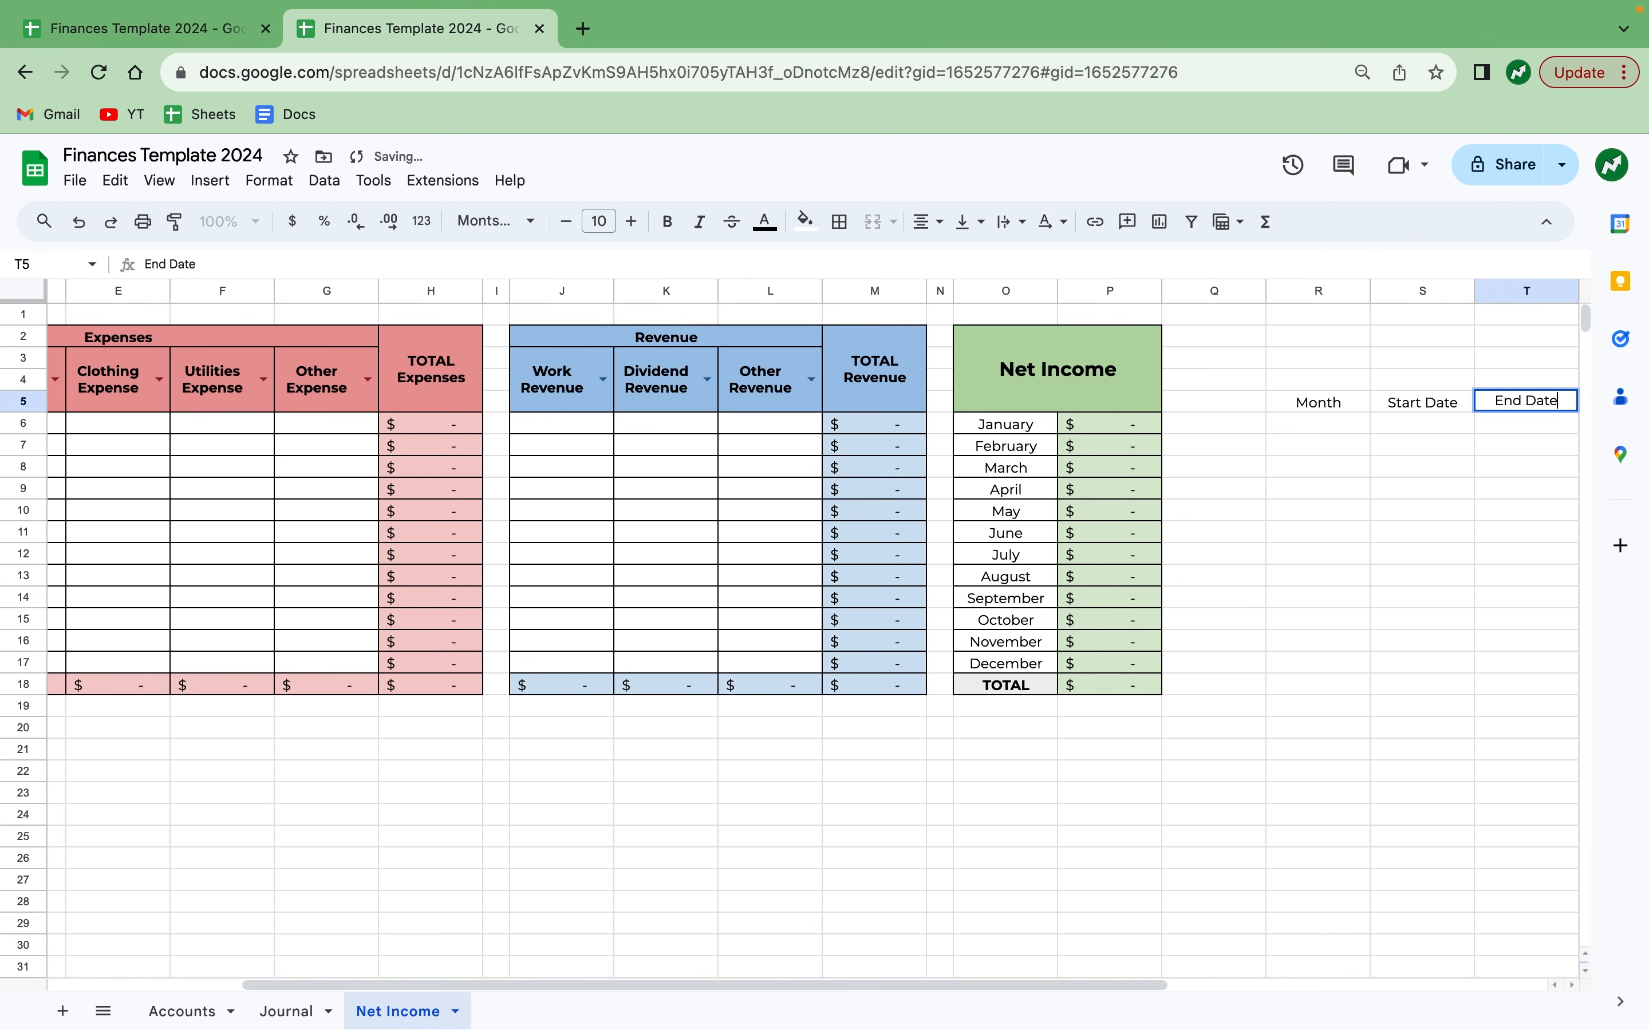
pyautogui.press('Return')
# Enter January and February under Month in R6:R7 and fill the series down to December in R17.
pyautogui.press('Left')
pyautogui.press('Left')
pyautogui.write('January')
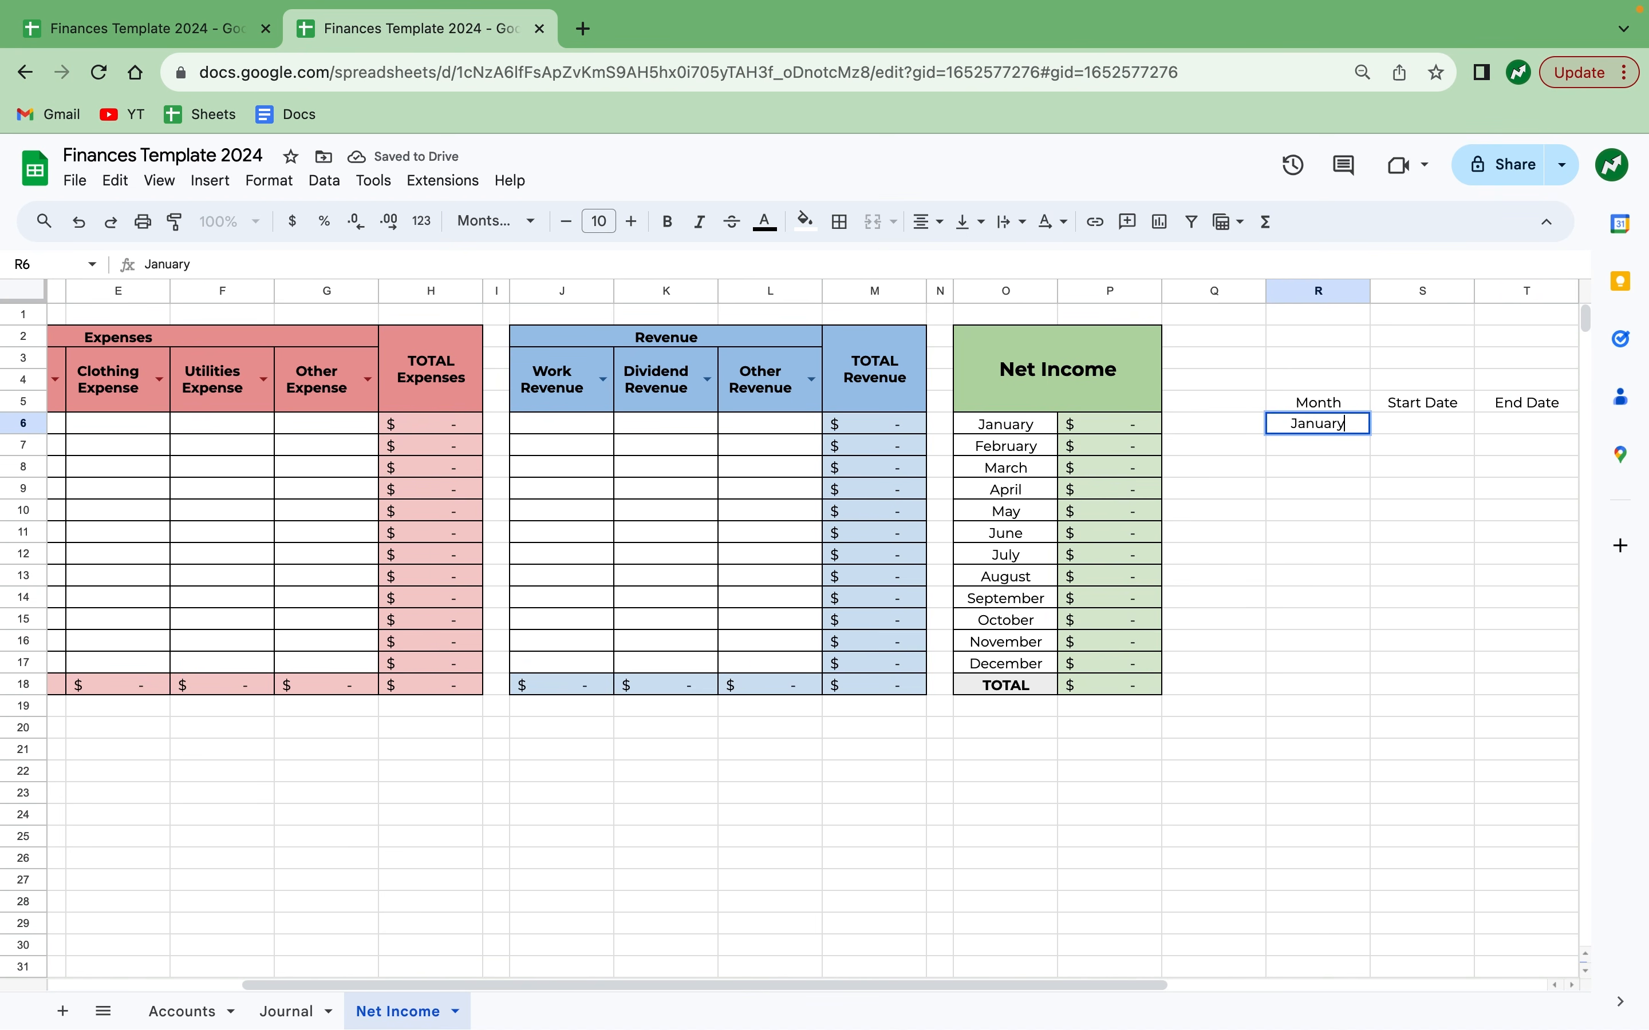
pyautogui.press('Return')
pyautogui.write('February')
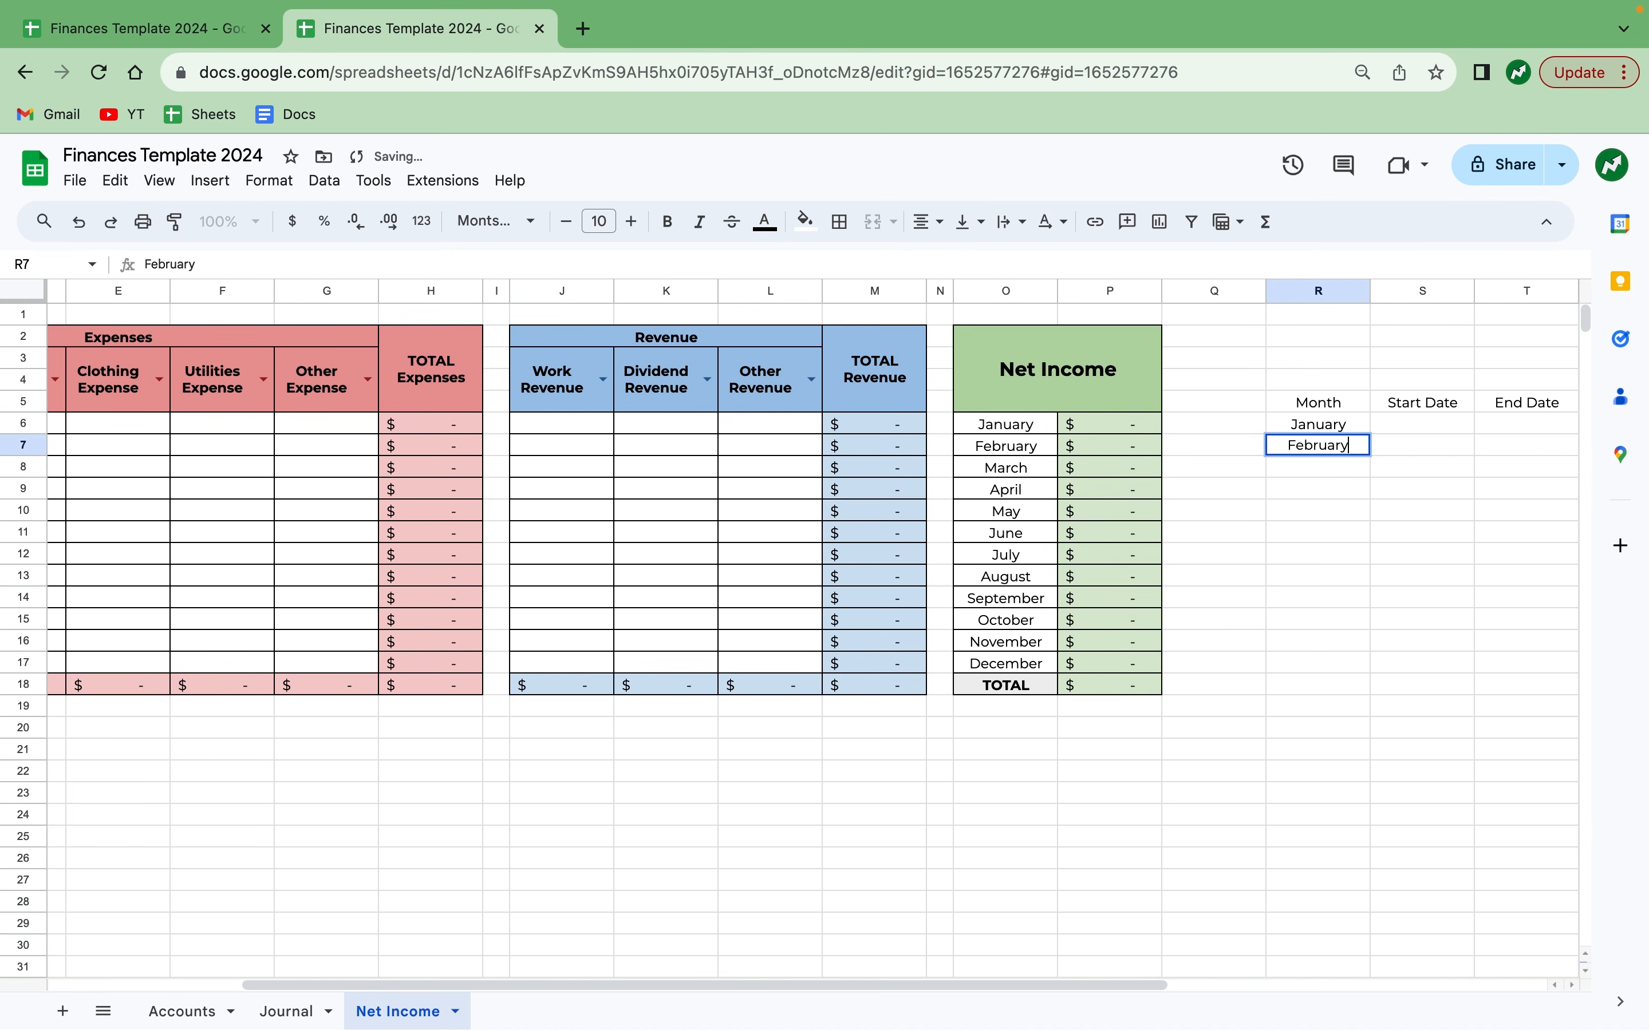
pyautogui.moveTo(1310, 423); pyautogui.dragTo(1339, 667)
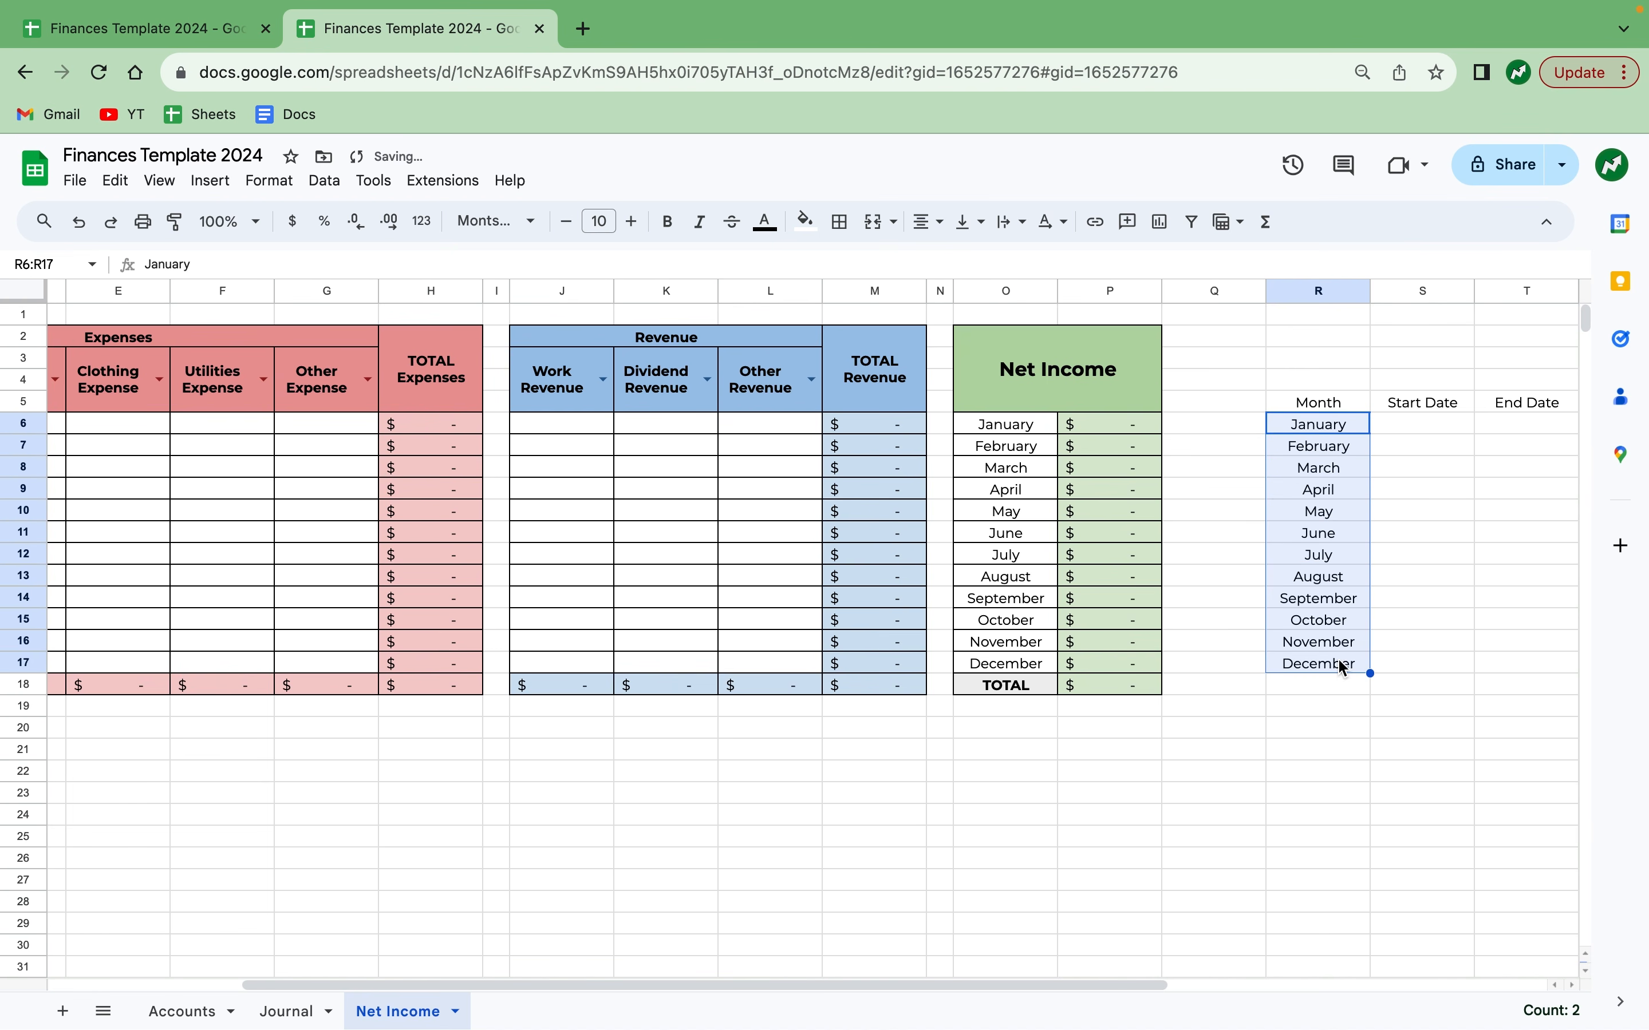
# Apply the Date number format to the whole Start Date and End Date columns S and T.
pyautogui.click(1385, 424)
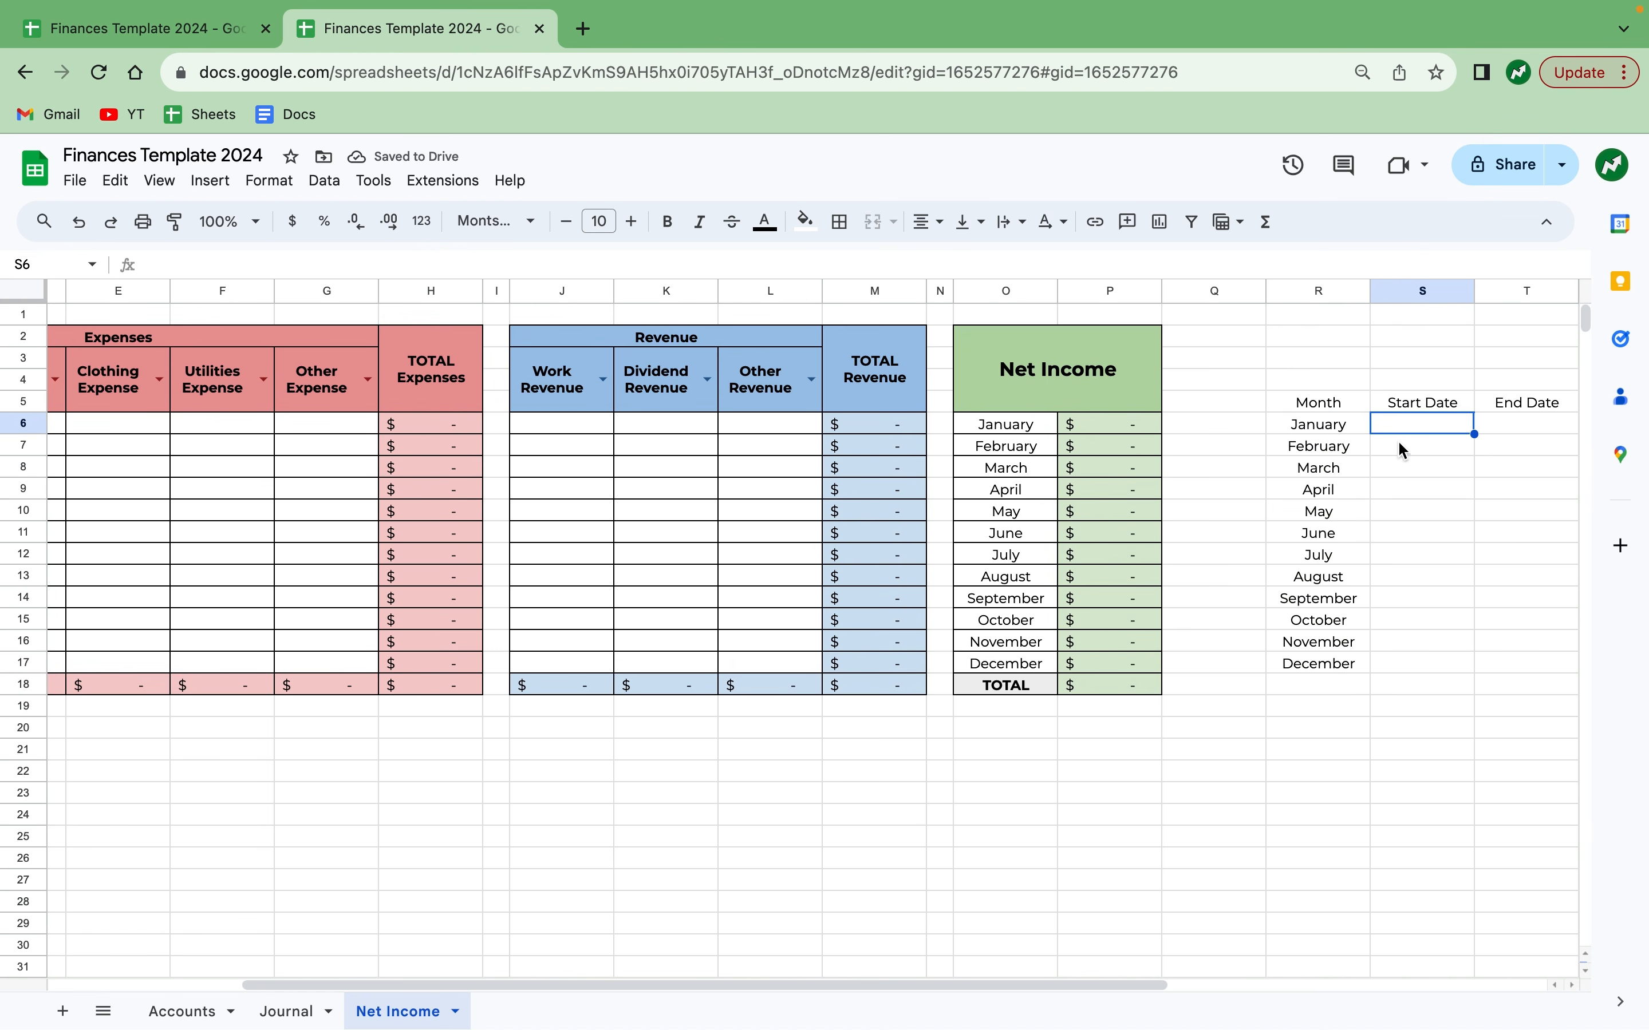
pyautogui.moveTo(1404, 292); pyautogui.dragTo(1509, 294)
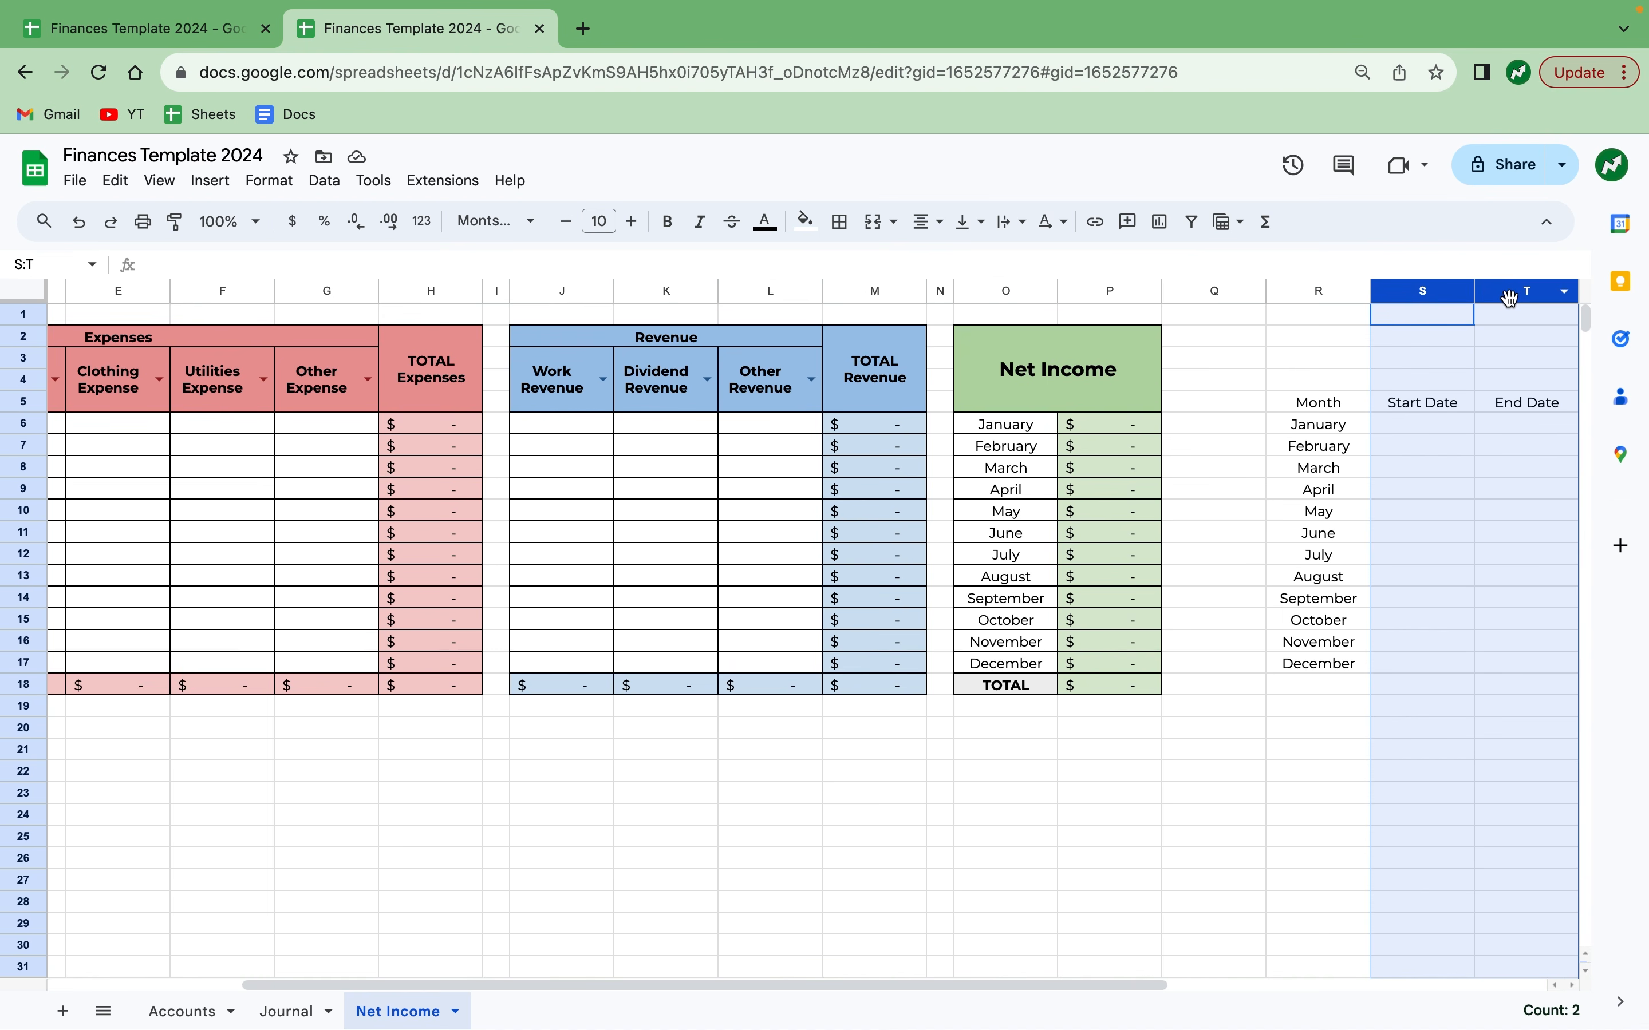
pyautogui.click(257, 178)
pyautogui.moveTo(333, 283)
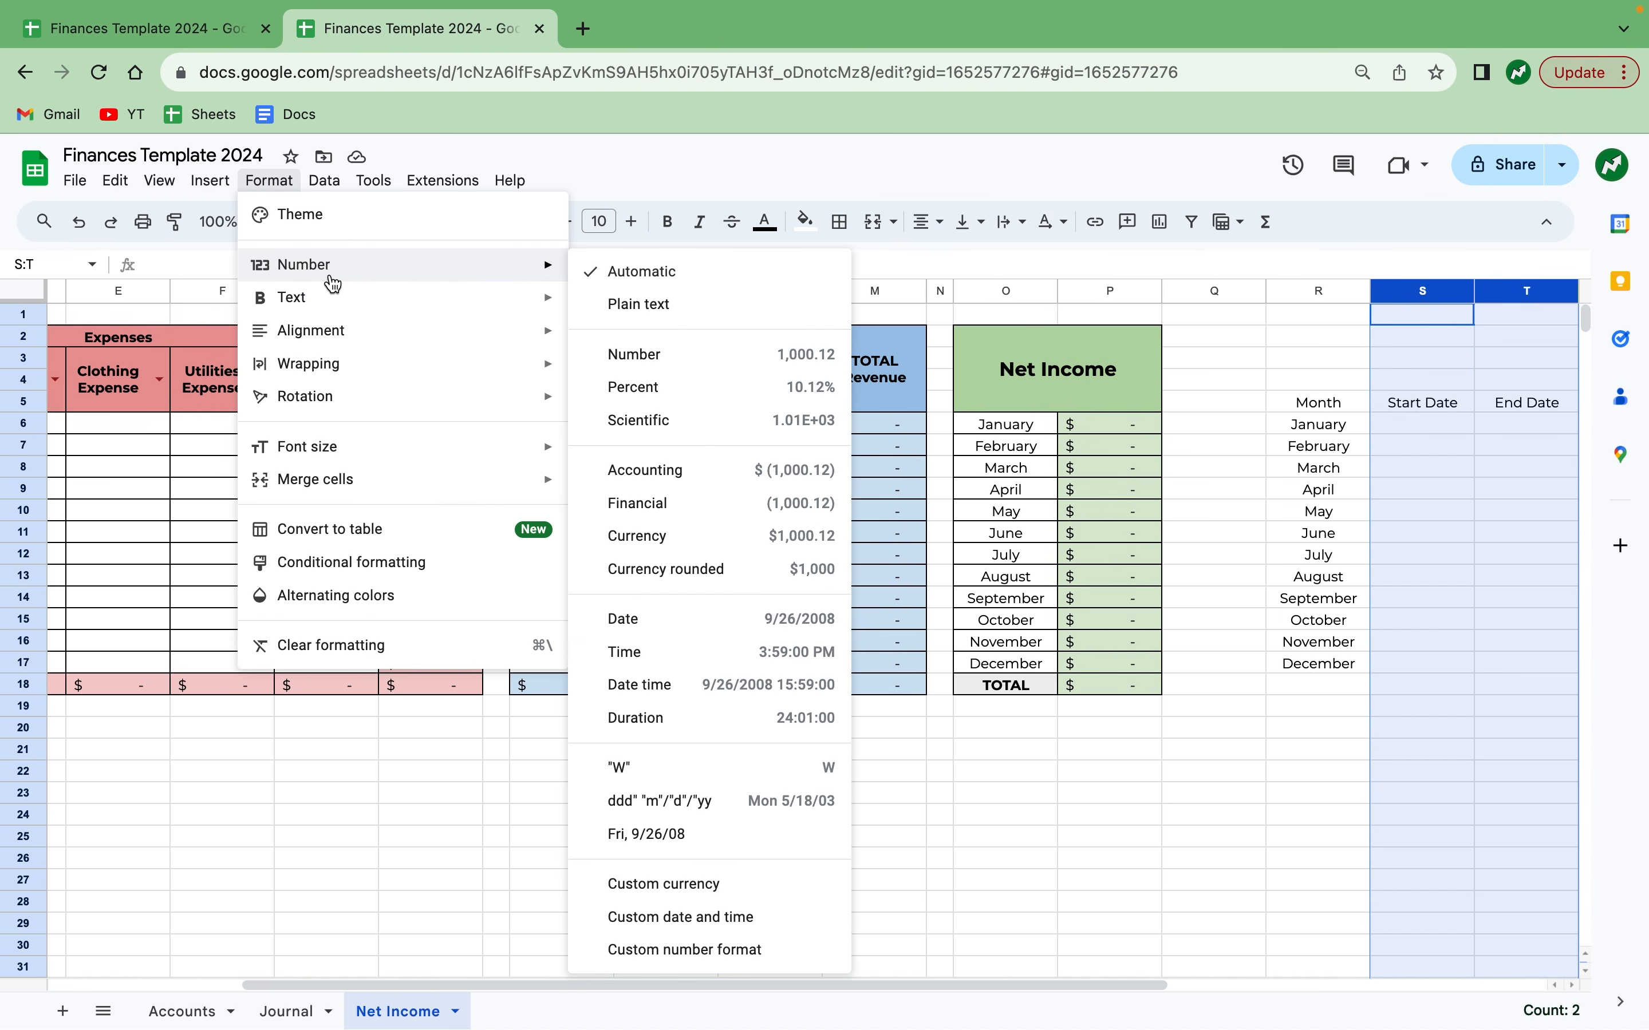
pyautogui.click(653, 621)
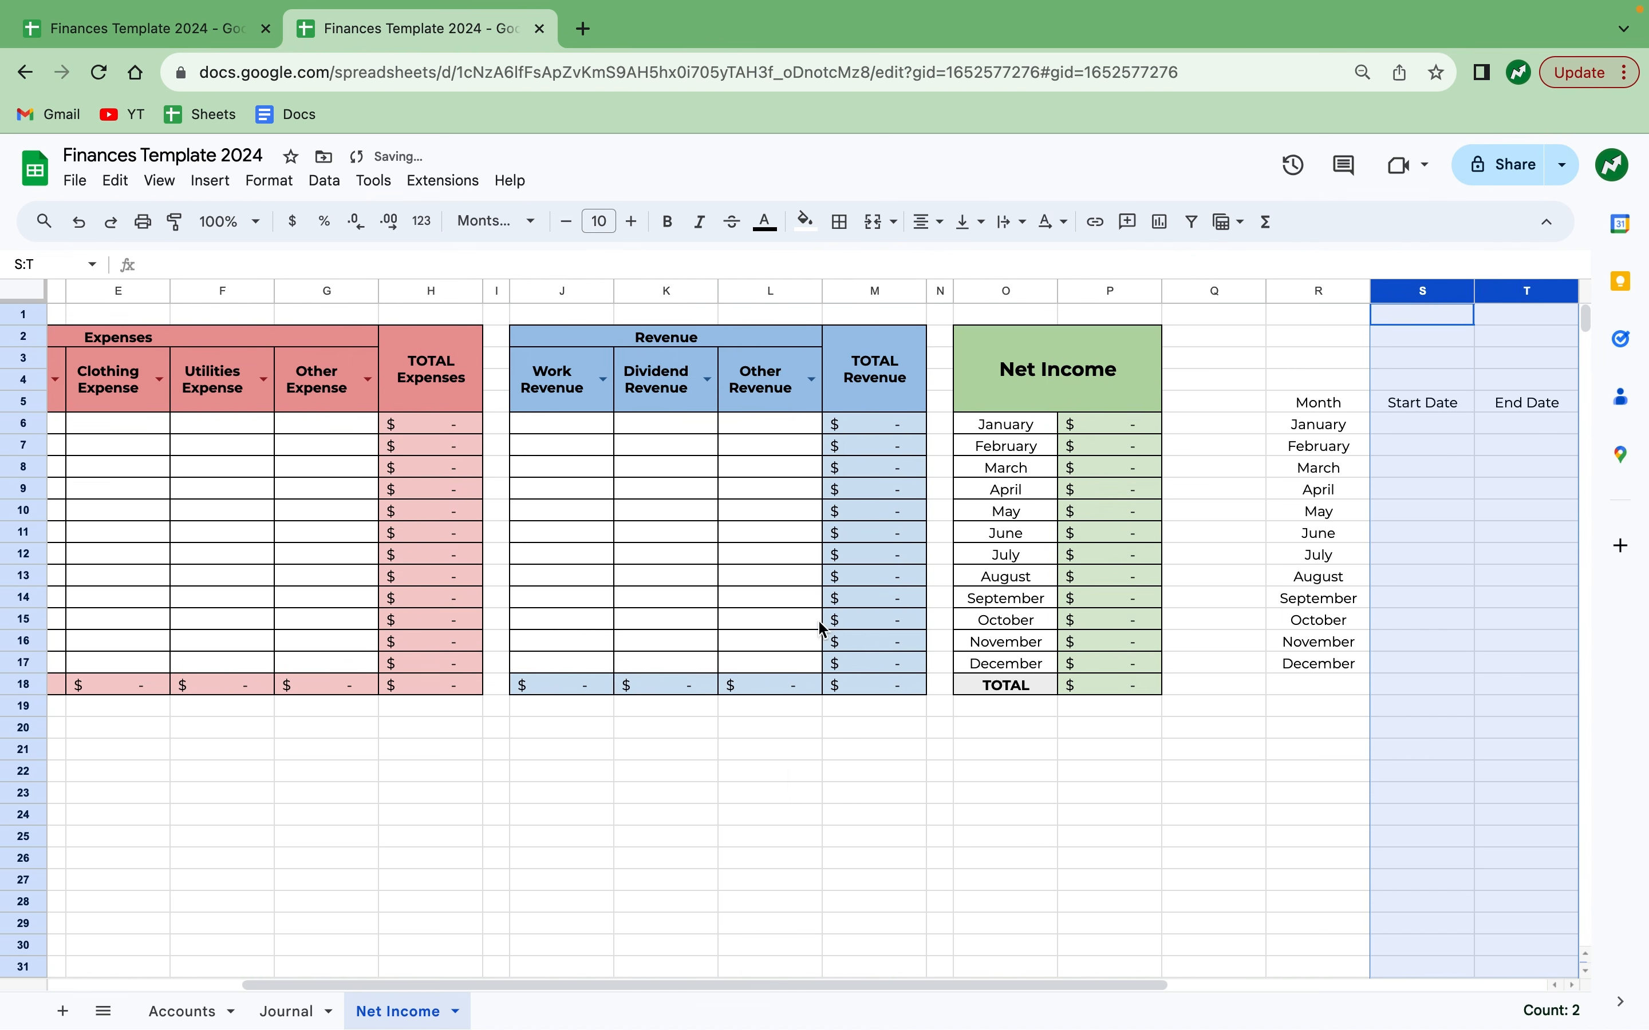
# Enter the start dates 1/1/2024 and 2/1/2024 in S6:S7 and fill the monthly series down through S17.
pyautogui.click(1415, 430)
pyautogui.write('1/1/2024')
pyautogui.press('Return')
pyautogui.write('2/1/2024')
pyautogui.press('Return')
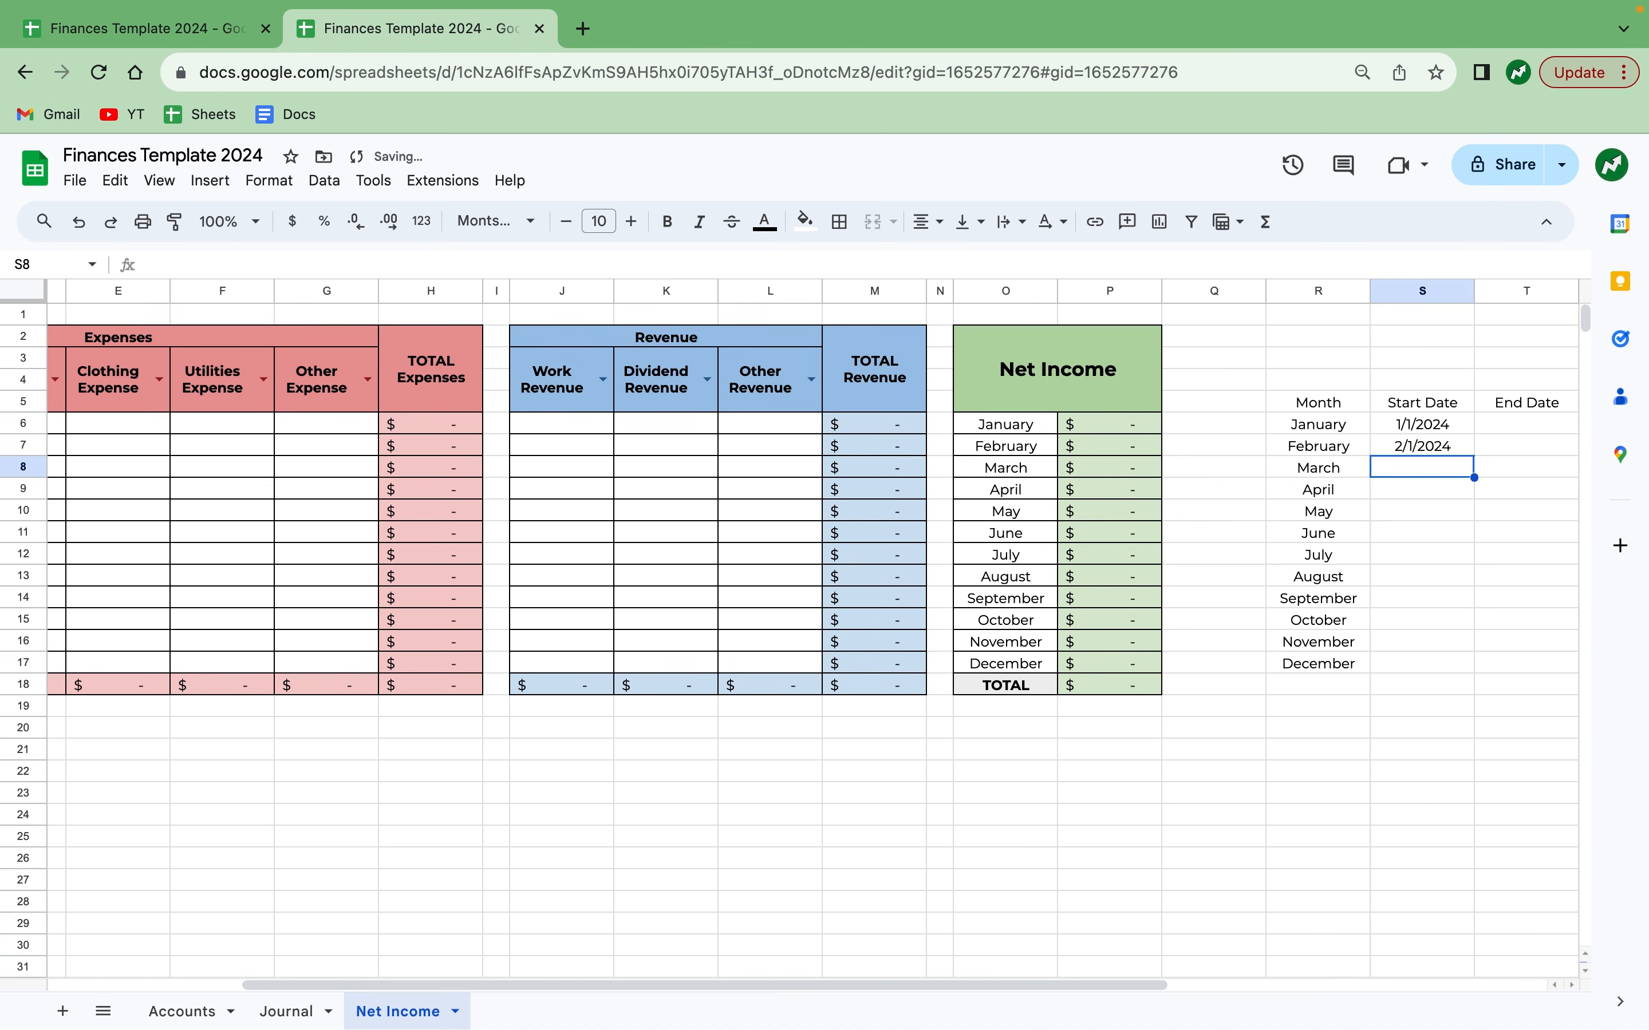
pyautogui.moveTo(1451, 428); pyautogui.dragTo(1472, 664)
# Enter the end dates 1/31 and 2/29 in T6:T7 and fill the month-end series down through T17.
pyautogui.click(1533, 429)
pyautogui.write('1/31')
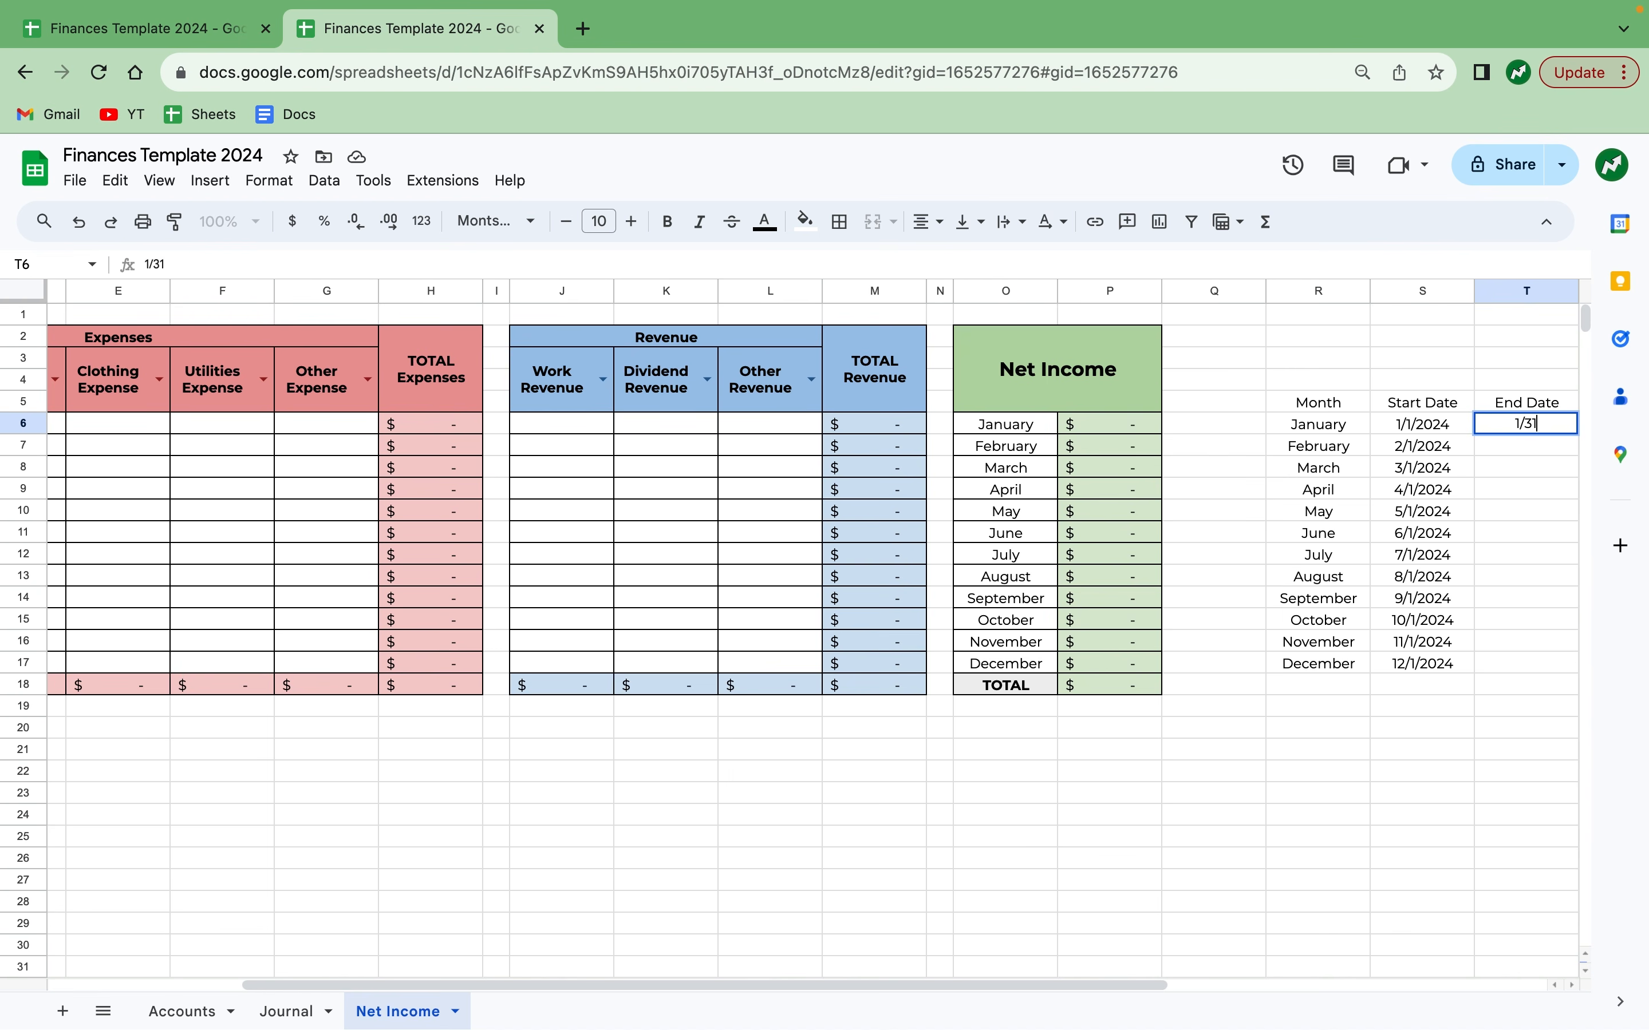
pyautogui.press('Return')
pyautogui.write('2/')
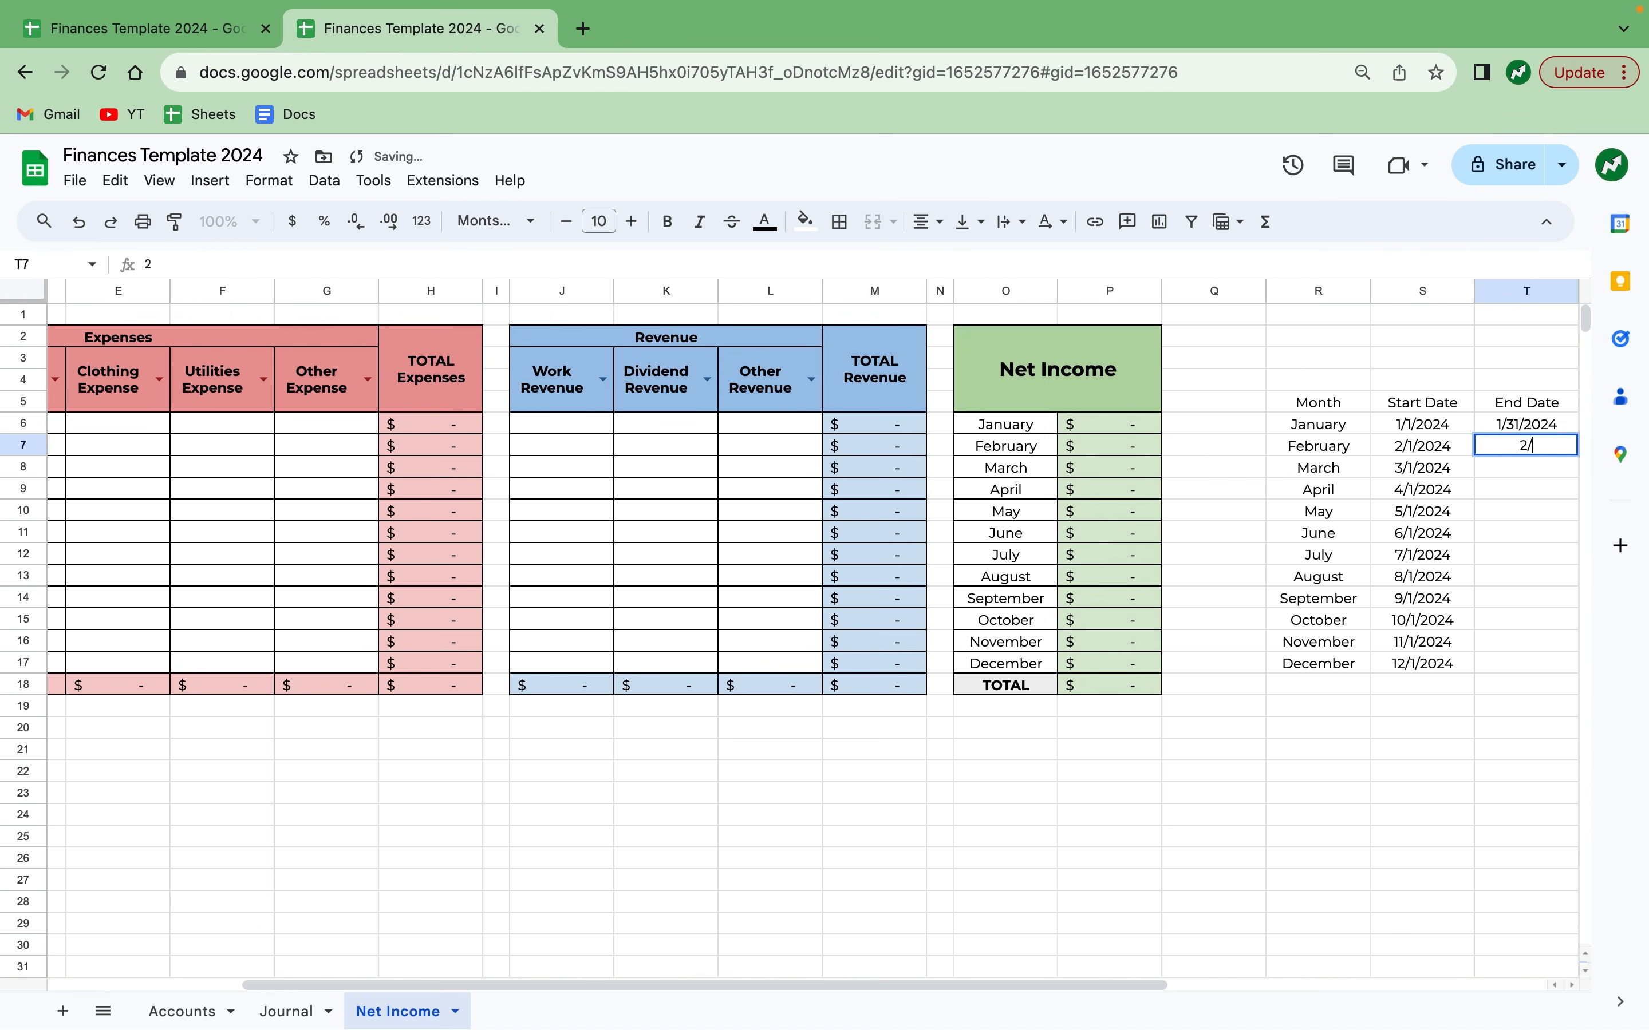
pyautogui.write('29')
pyautogui.press('Return')
pyautogui.click(1526, 727)
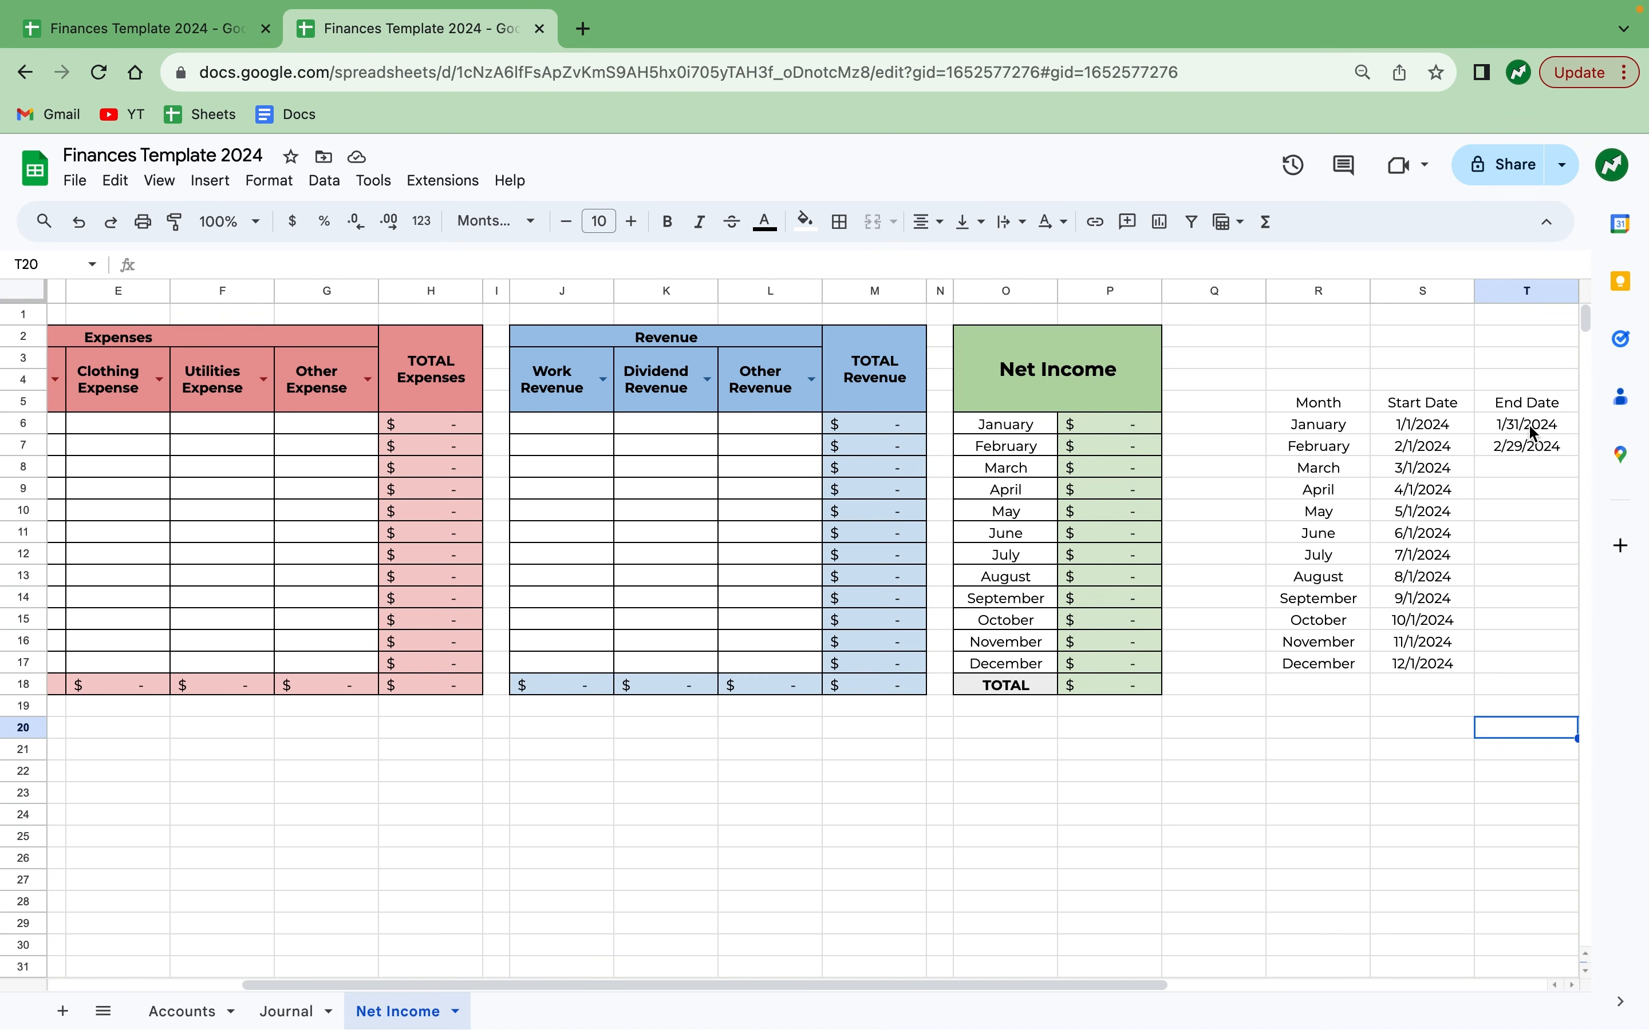
pyautogui.moveTo(1533, 433); pyautogui.dragTo(1530, 446)
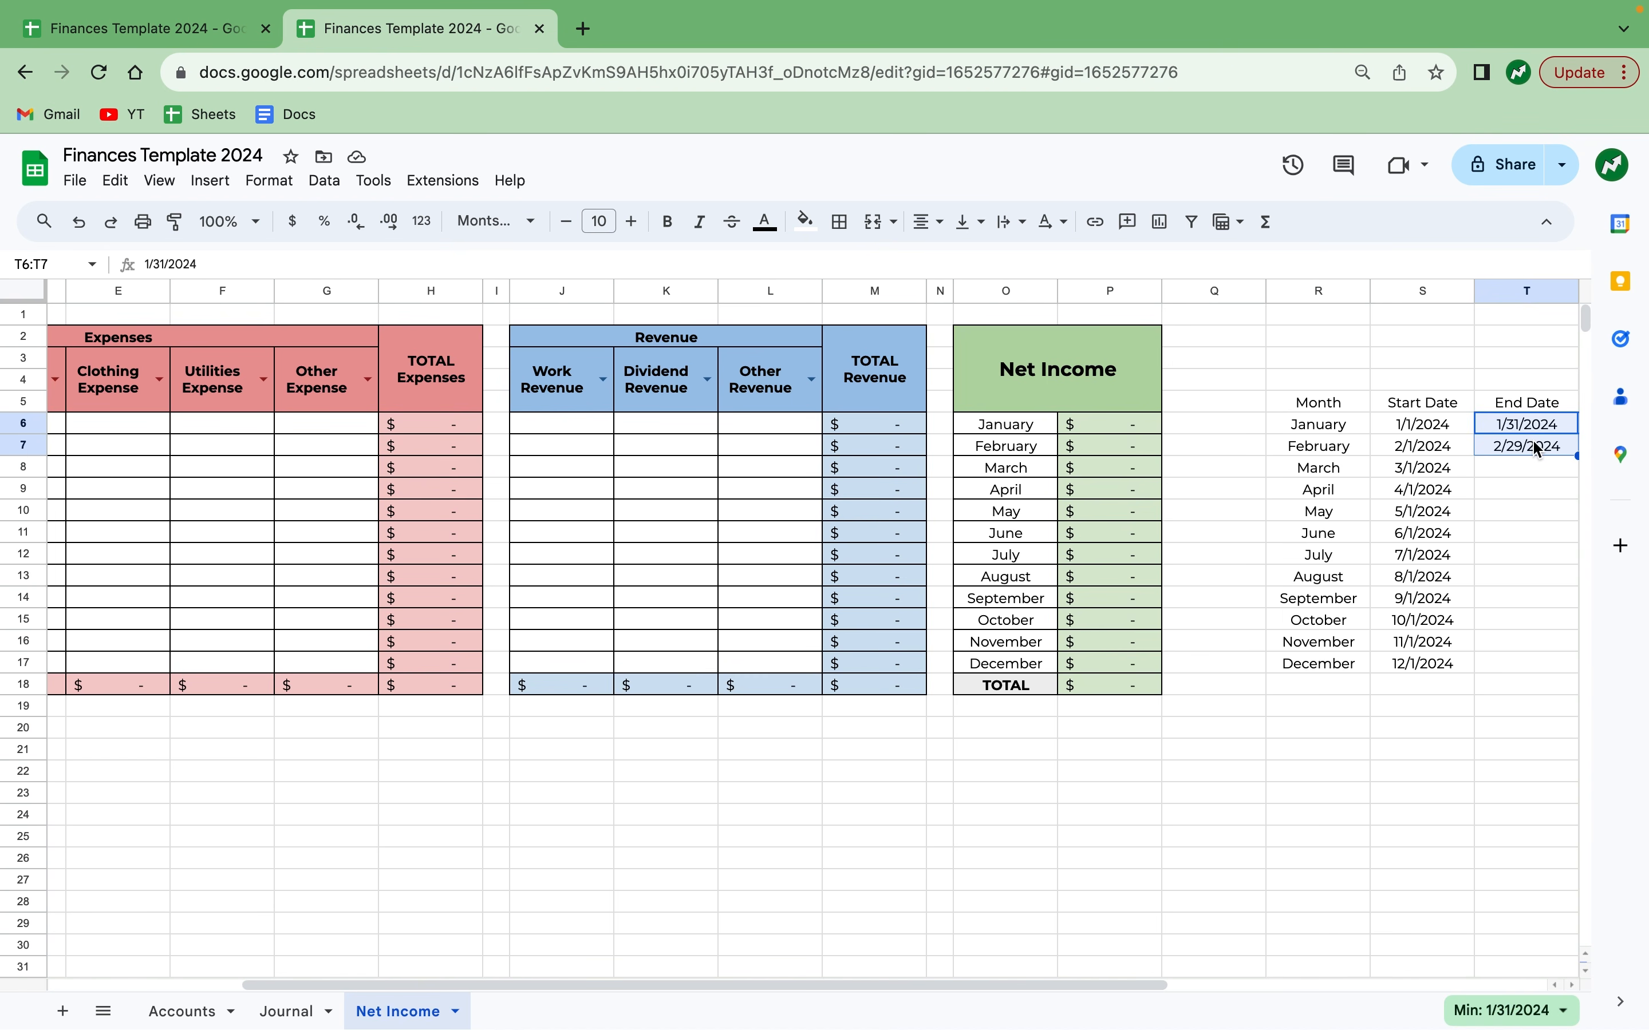
pyautogui.click(1570, 984)
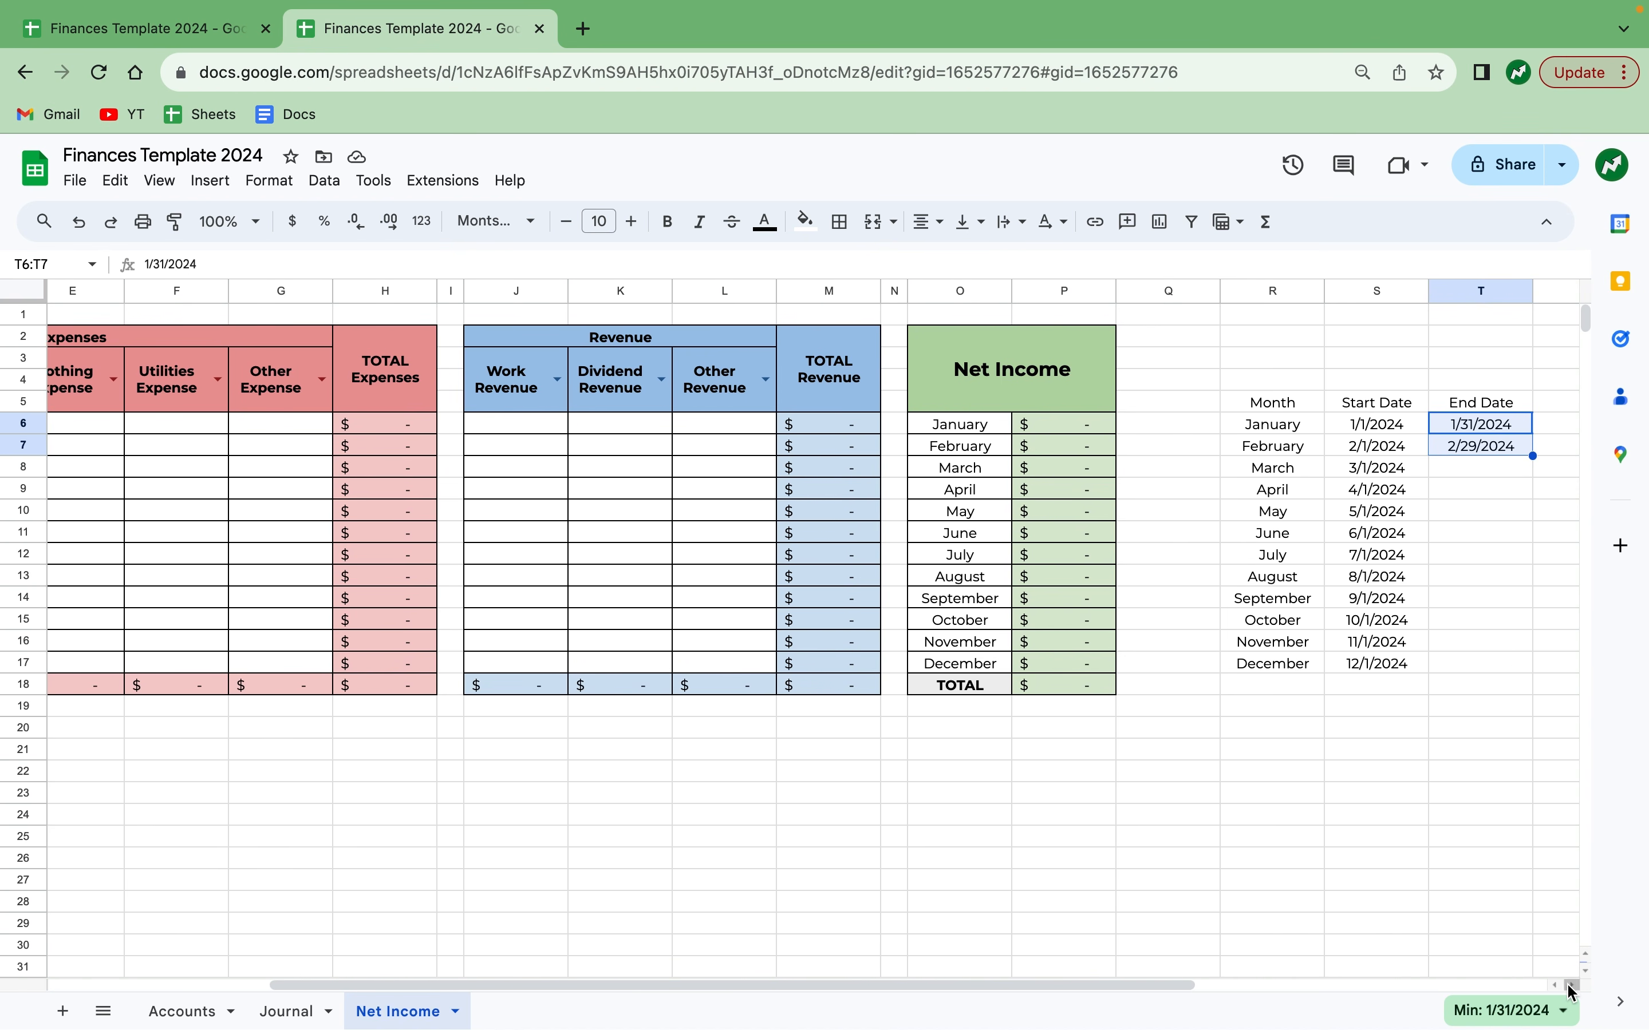
pyautogui.moveTo(1486, 455); pyautogui.dragTo(1468, 666)
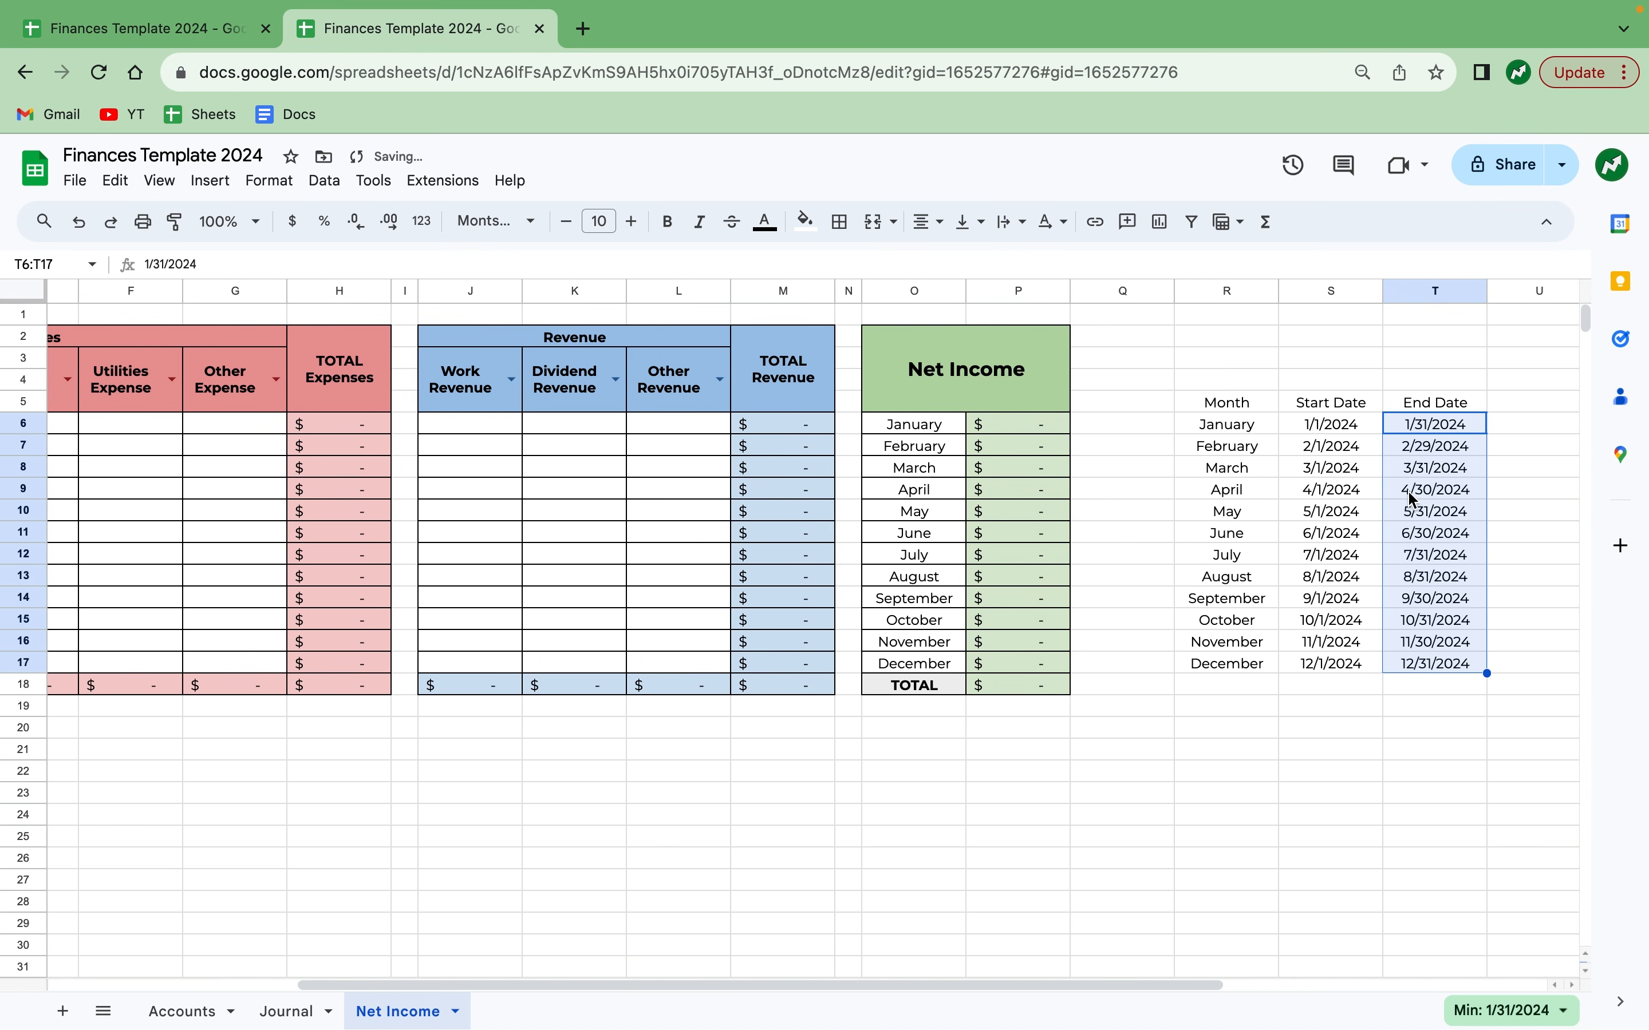
# Bold the Month, Start Date and End Date headers in R5:T5.
pyautogui.moveTo(1208, 408); pyautogui.dragTo(1423, 401)
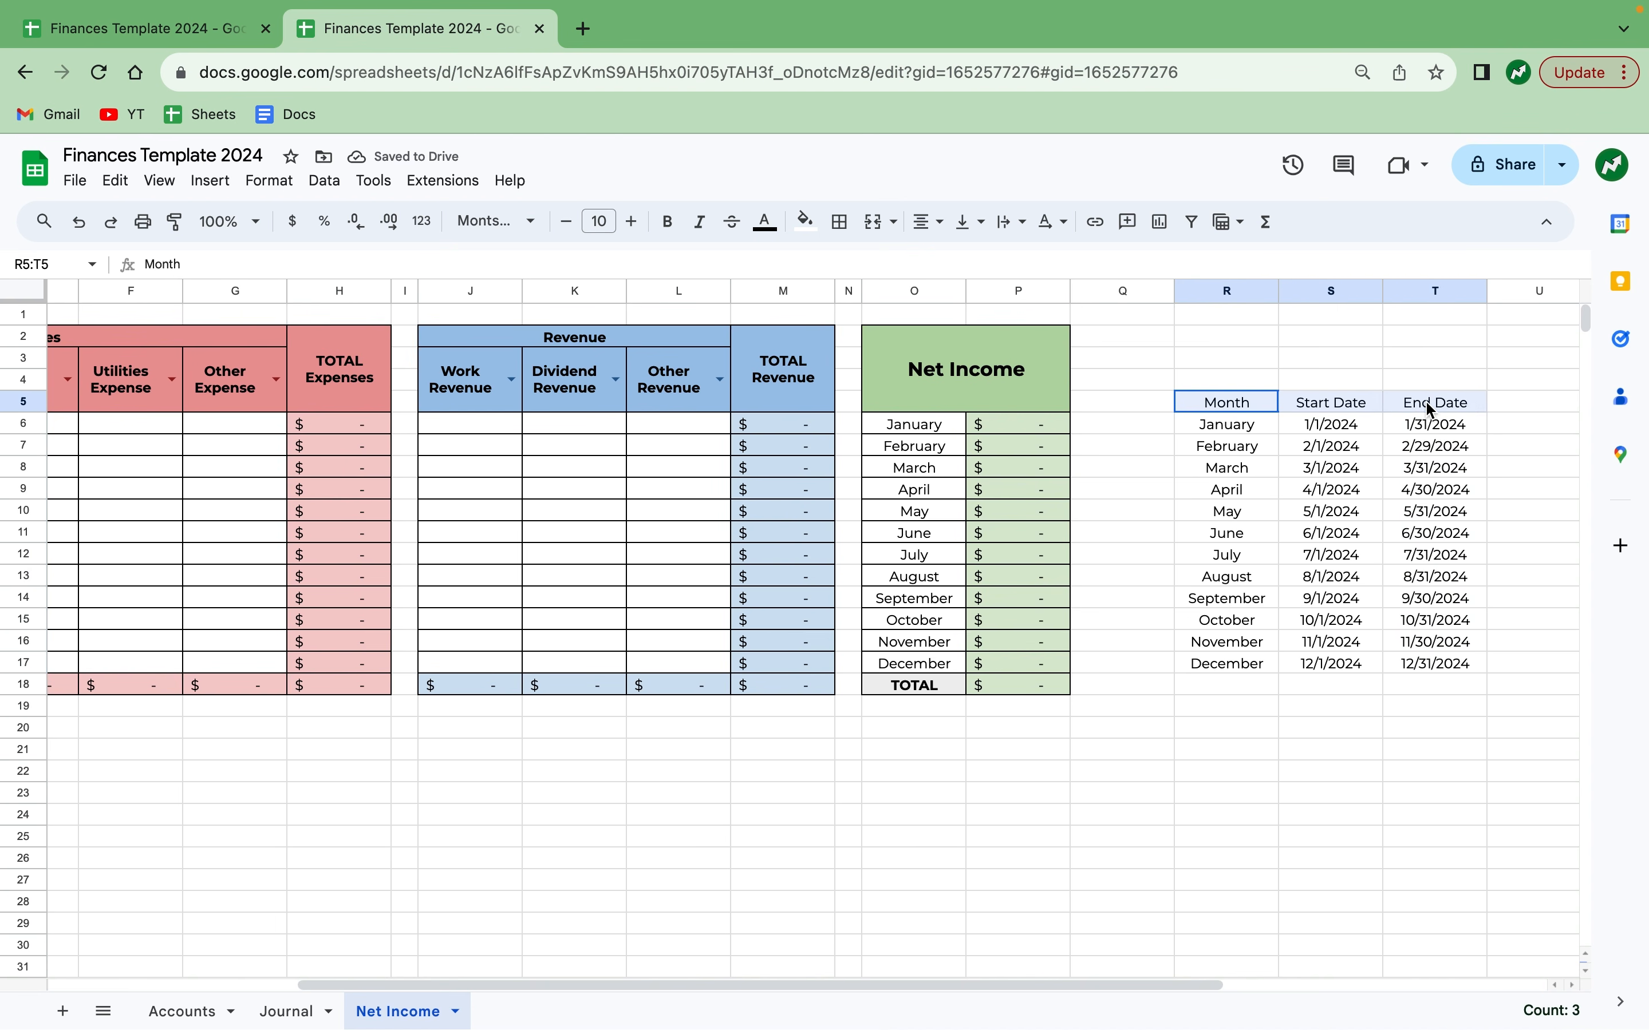
pyautogui.hotkey('ctrl', 'b')
pyautogui.click(1427, 469)
pyautogui.moveTo(1182, 448); pyautogui.dragTo(6, 430)
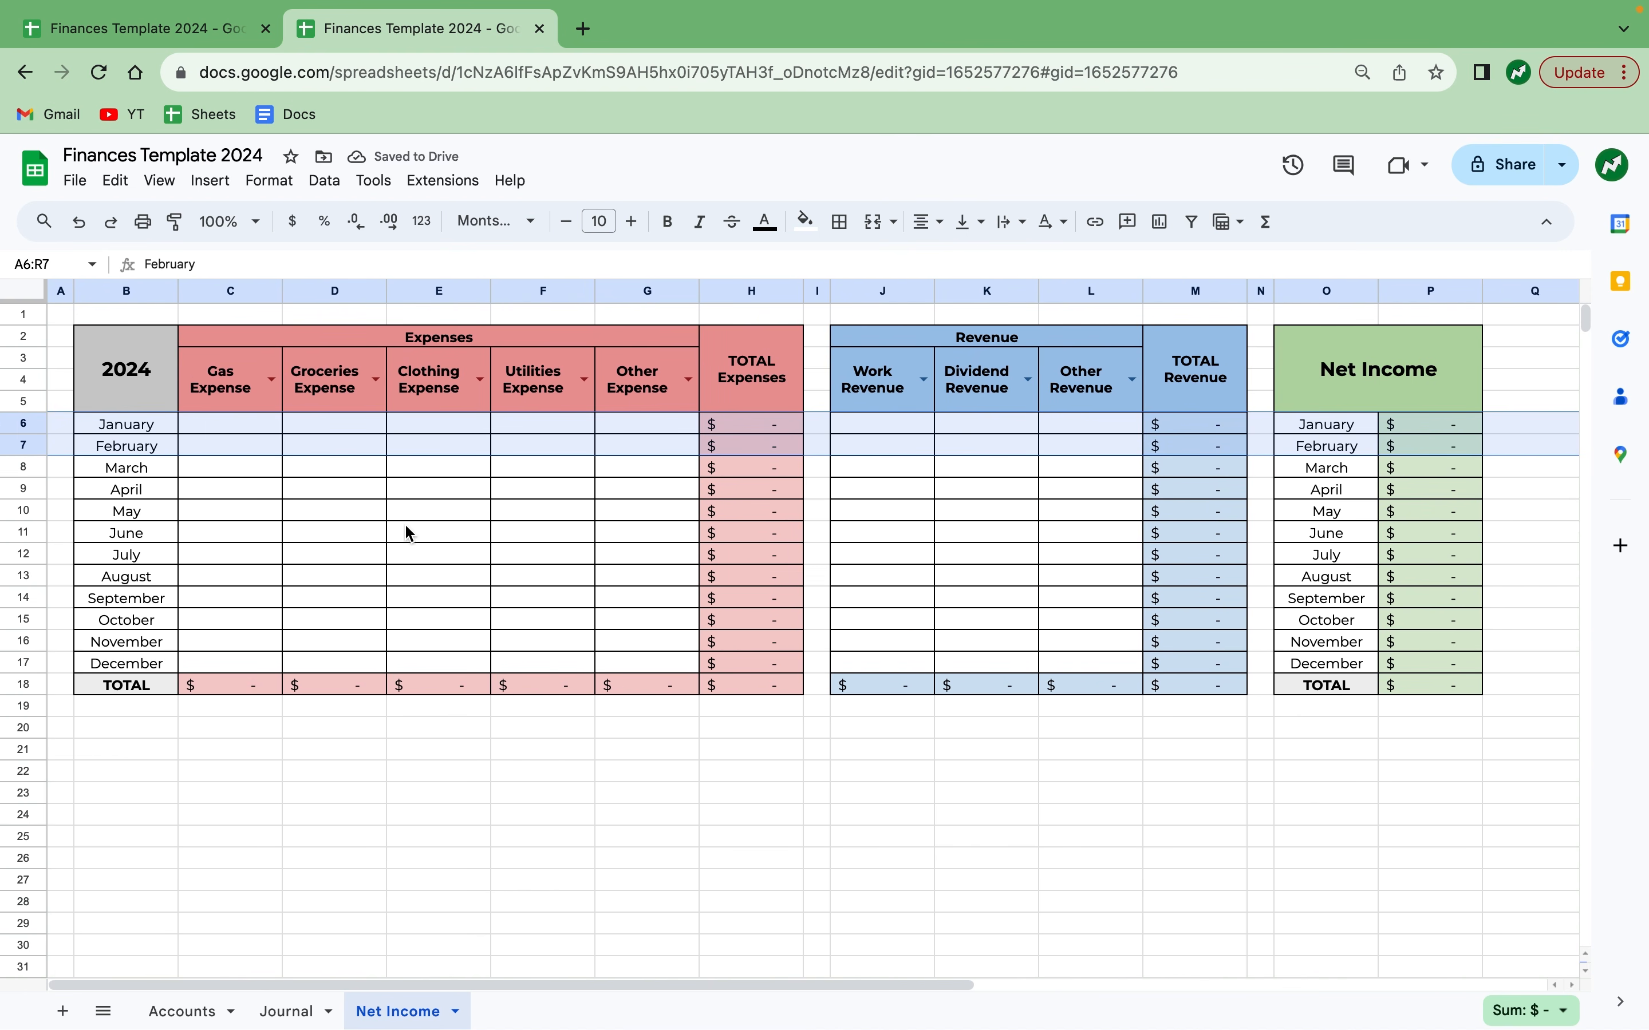
pyautogui.click(375, 526)
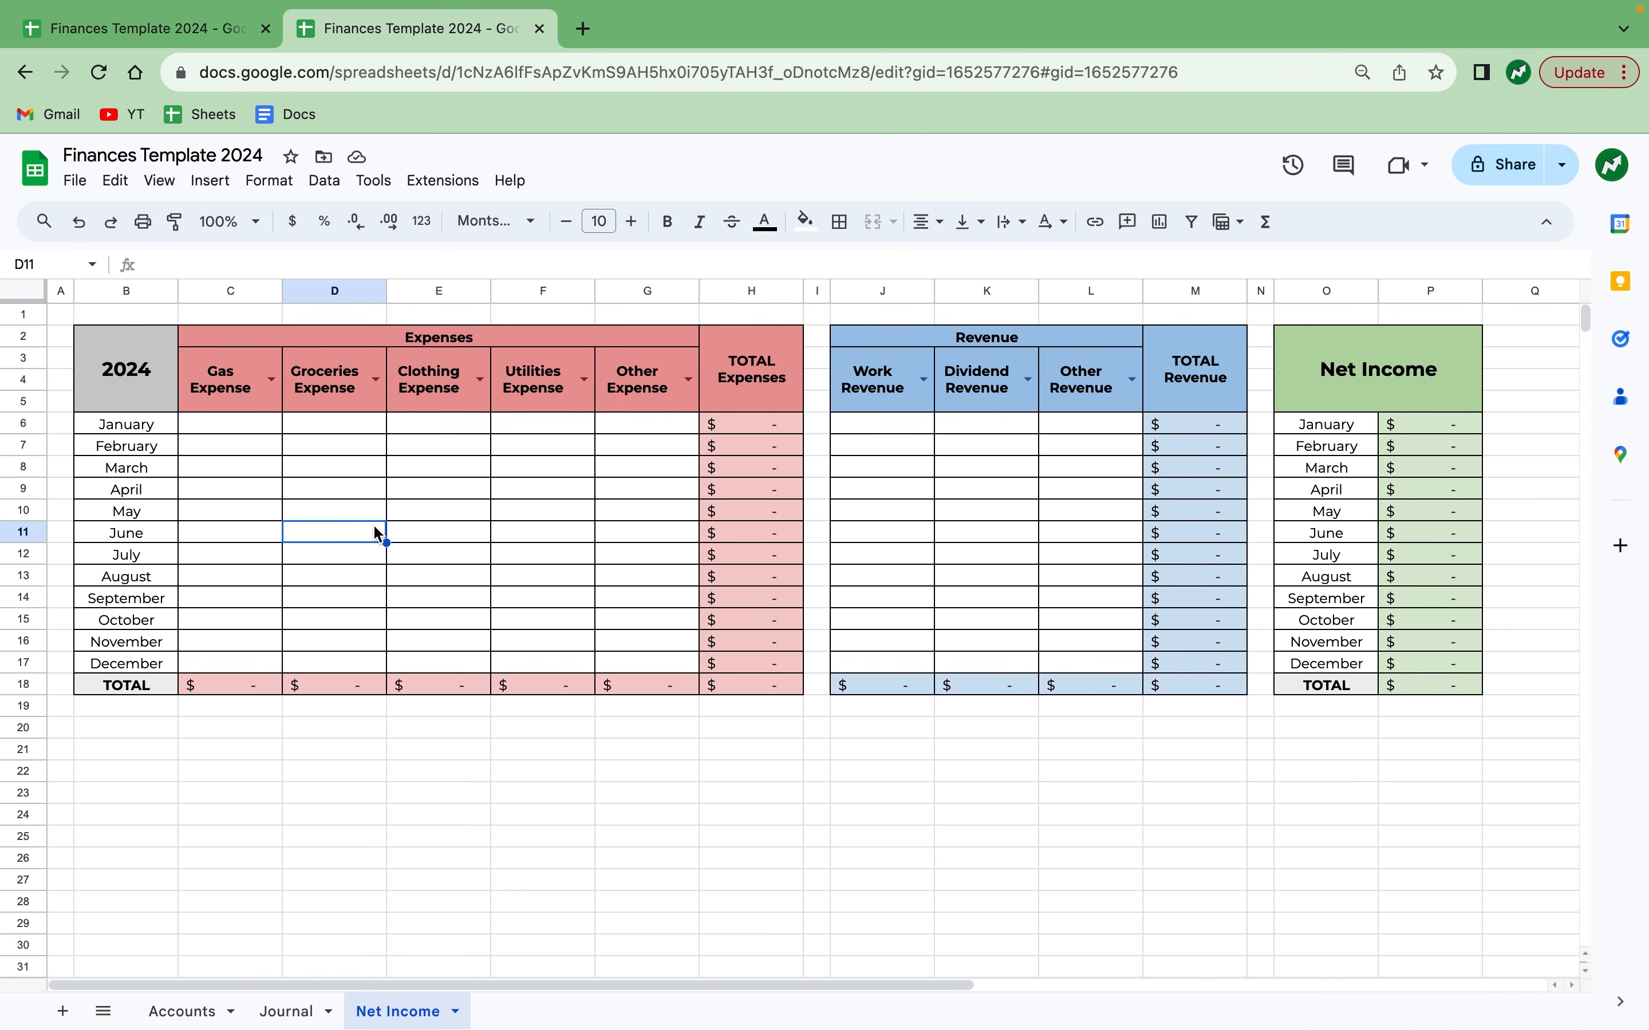
# Start a SUMIFS formula in C6 for January's Gas Expense, using the Journal's Amount column (Journal!C:C) as the sum range.
pyautogui.click(250, 427)
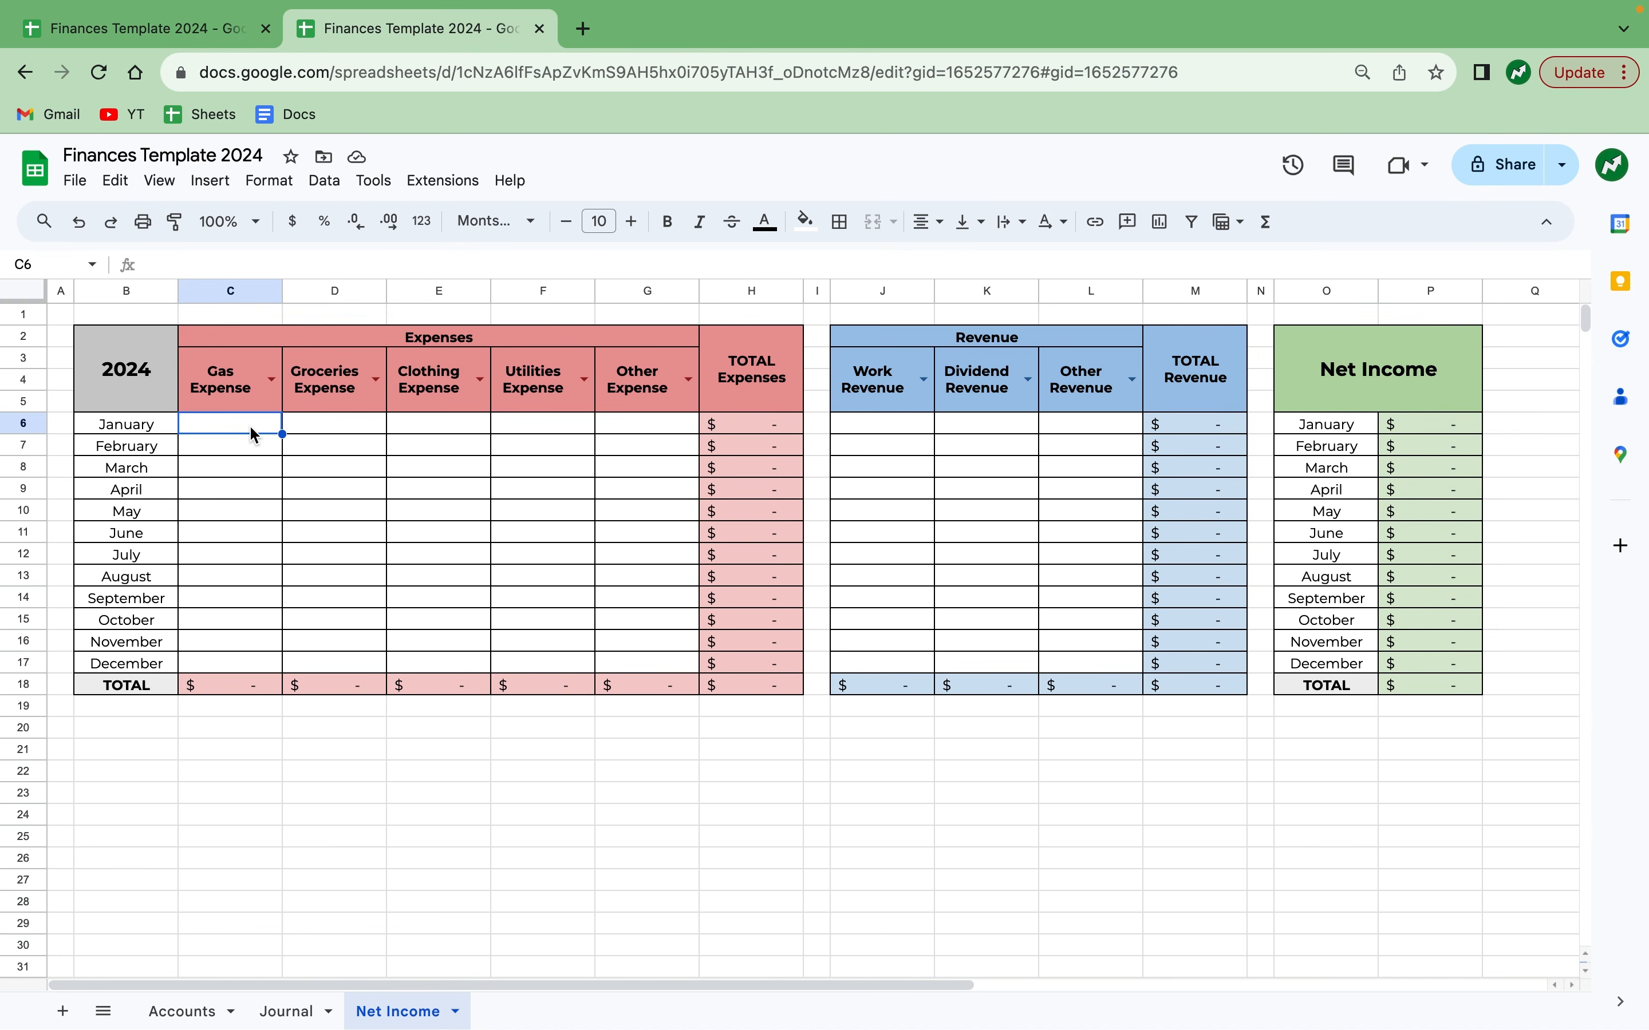
pyautogui.write('=SUM')
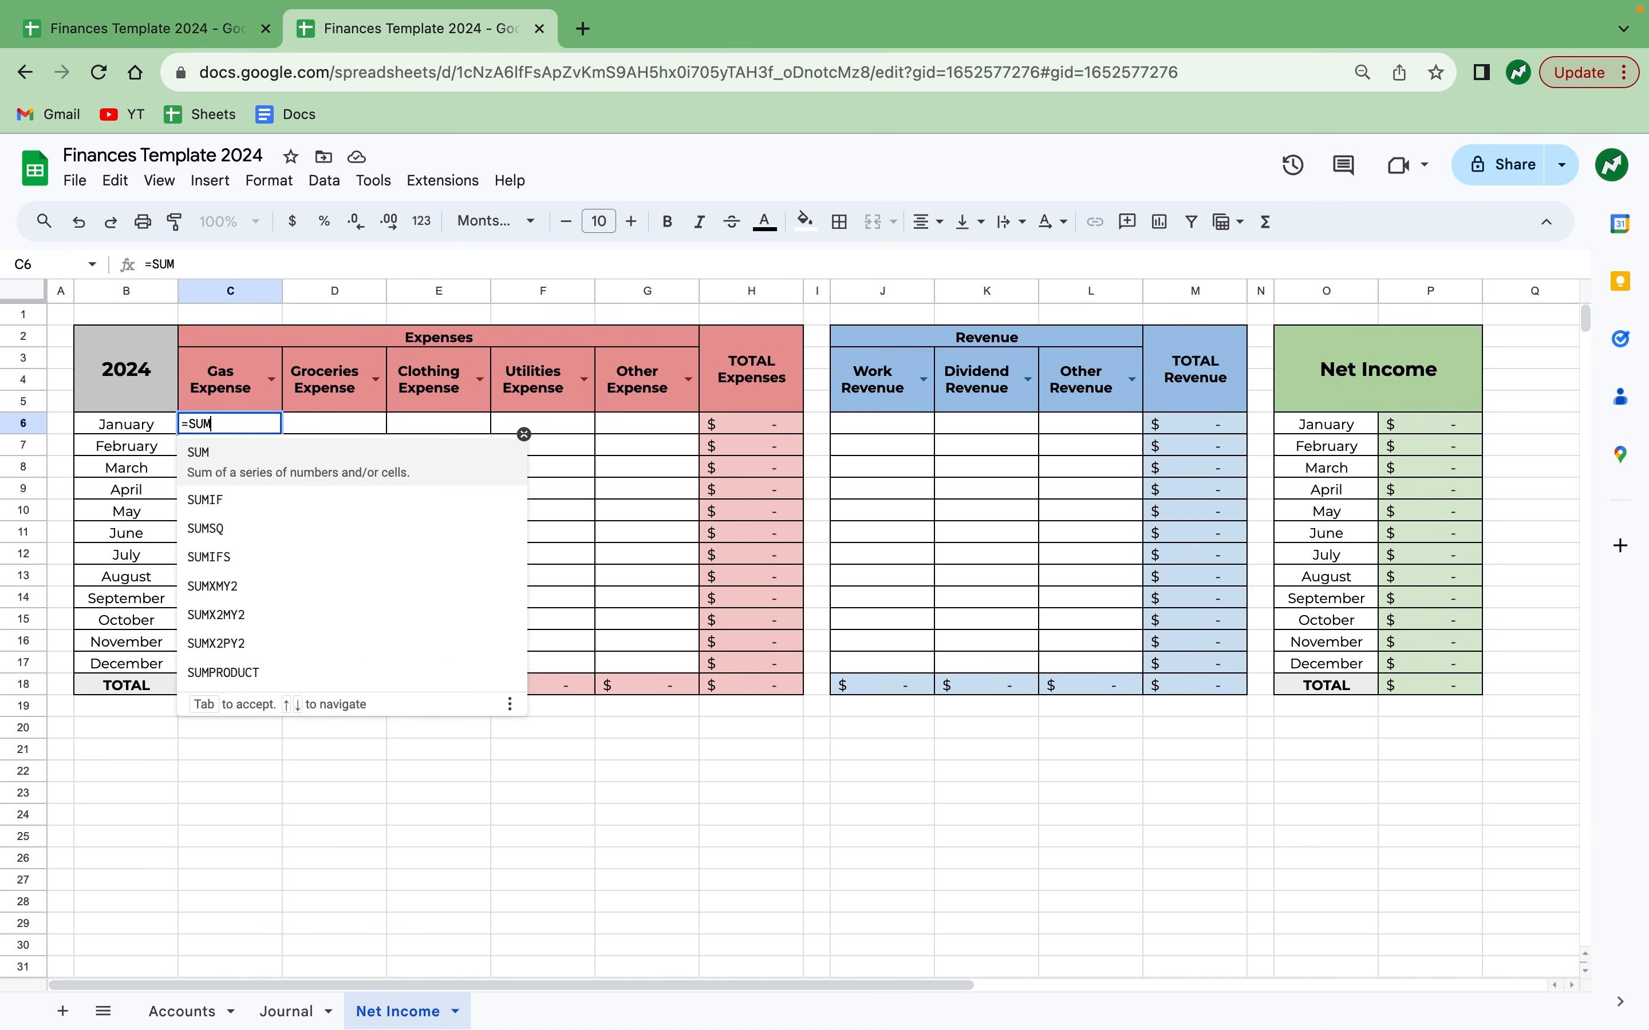
pyautogui.write('IFS(')
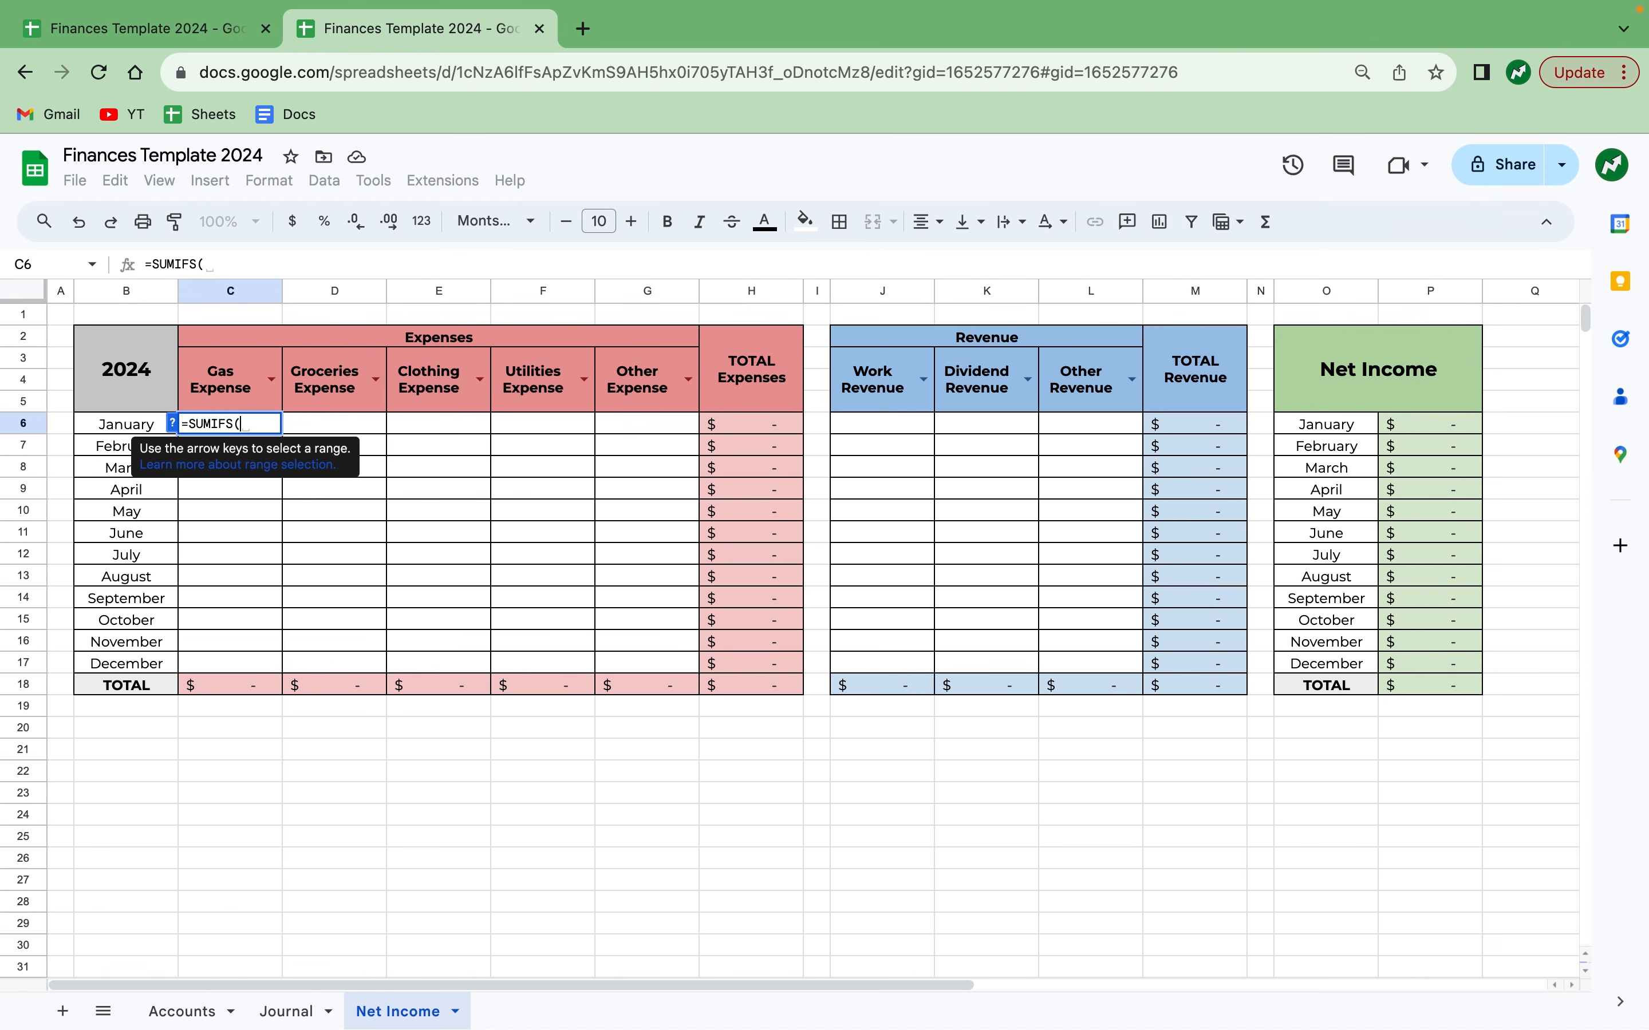
pyautogui.click(173, 426)
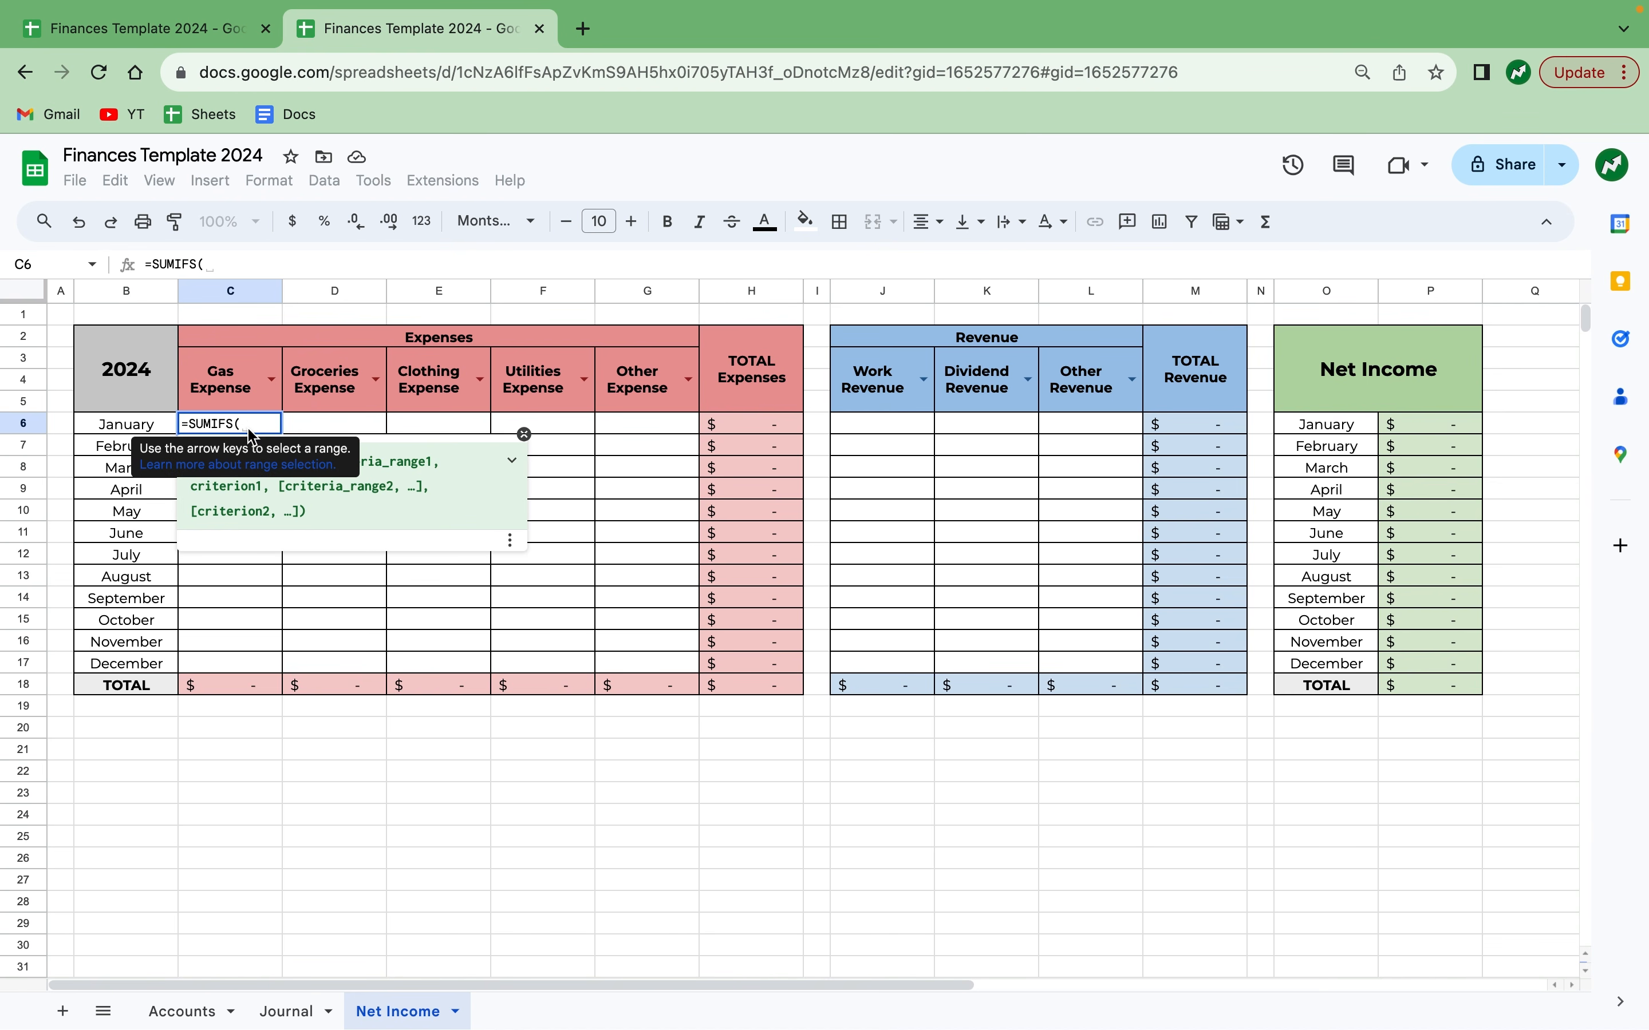
pyautogui.click(300, 1013)
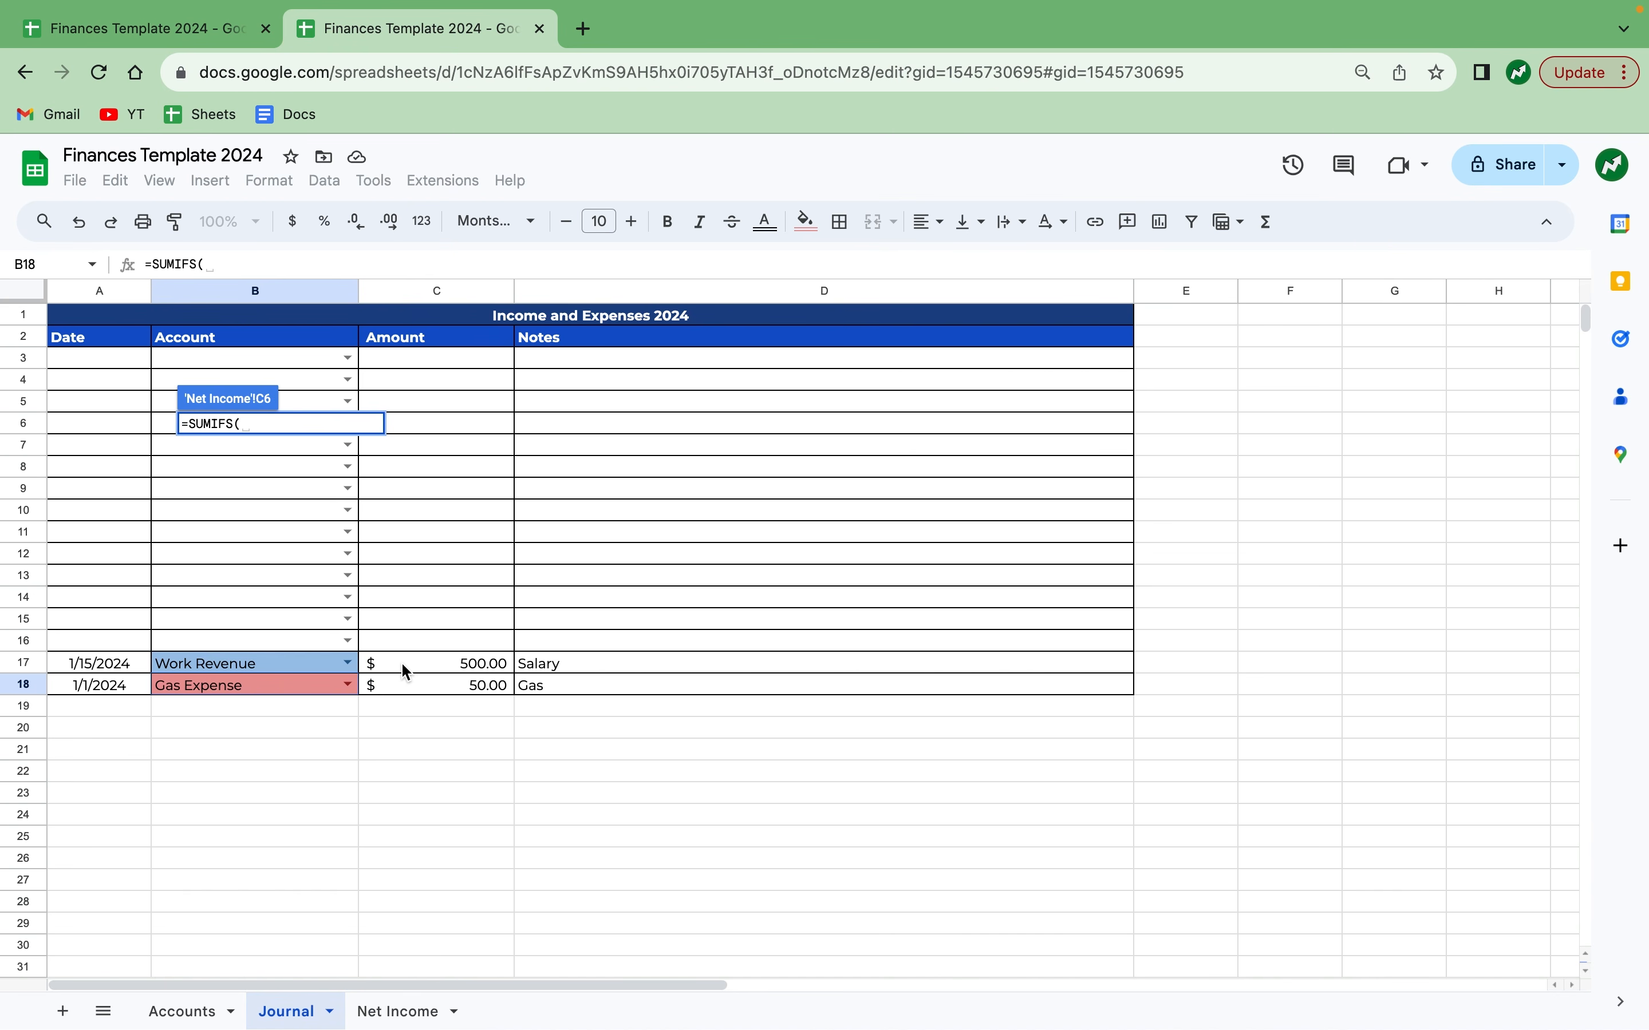
pyautogui.click(411, 300)
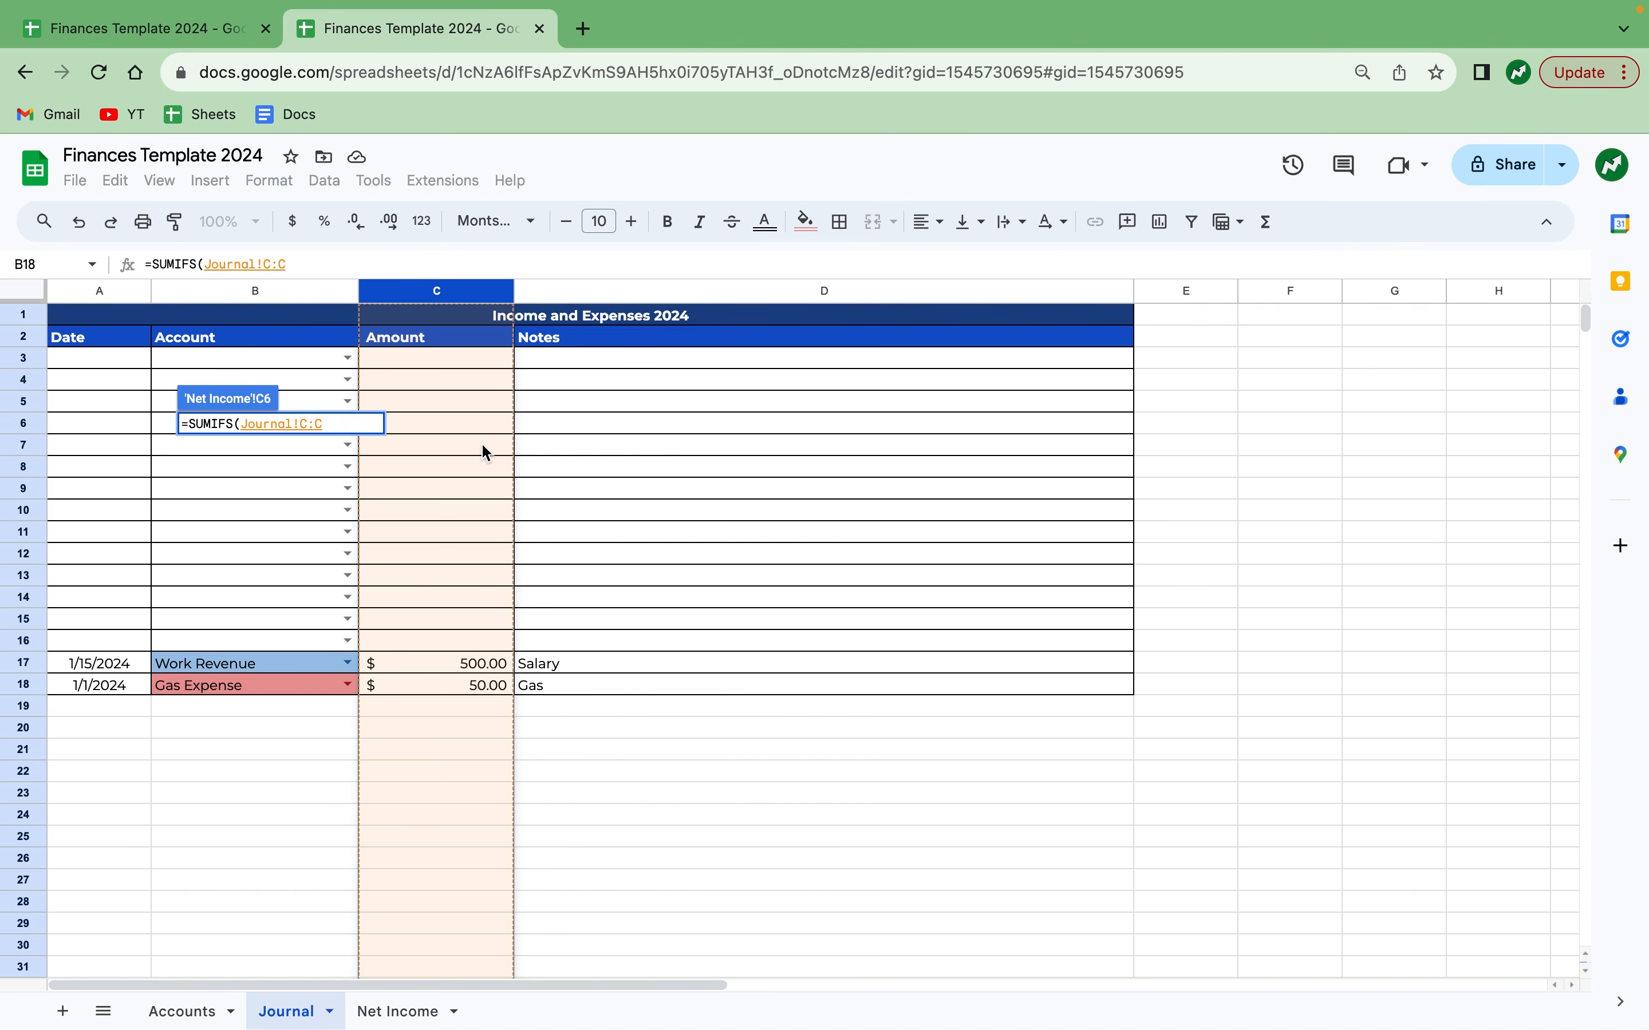
pyautogui.write(',')
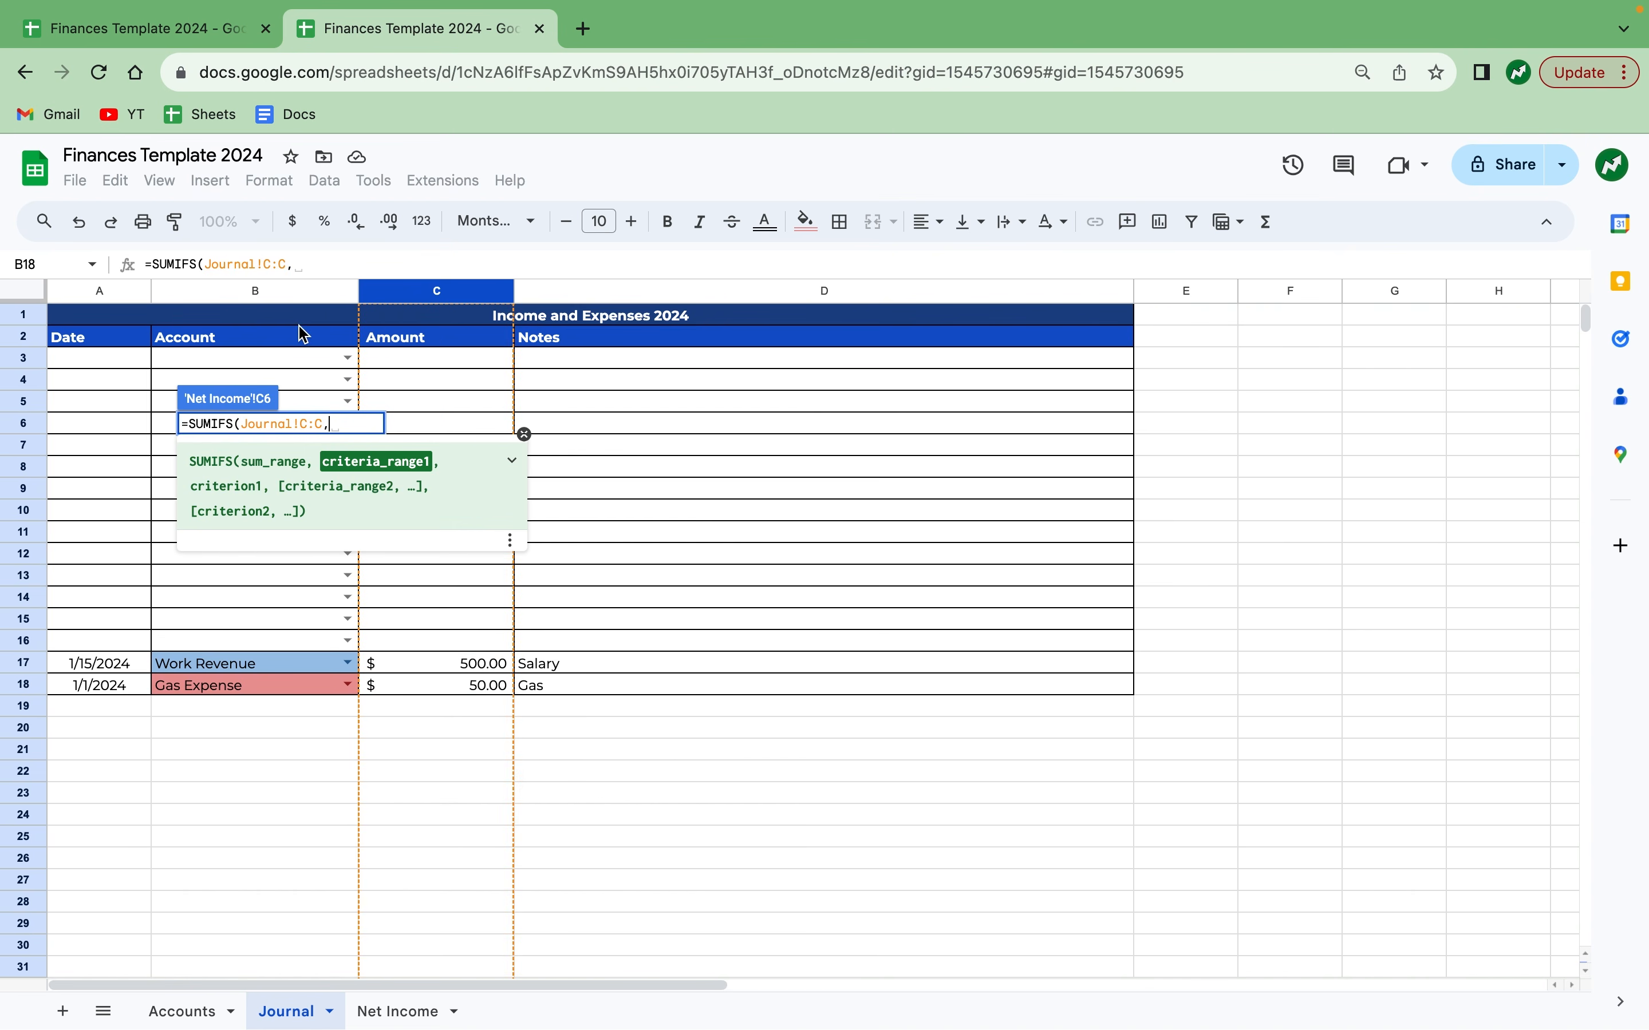
# Add the Journal's Account column (Journal!B:B) as the formula's first criteria range, with the Gas Expense header C3 as its criterion.
pyautogui.click(262, 292)
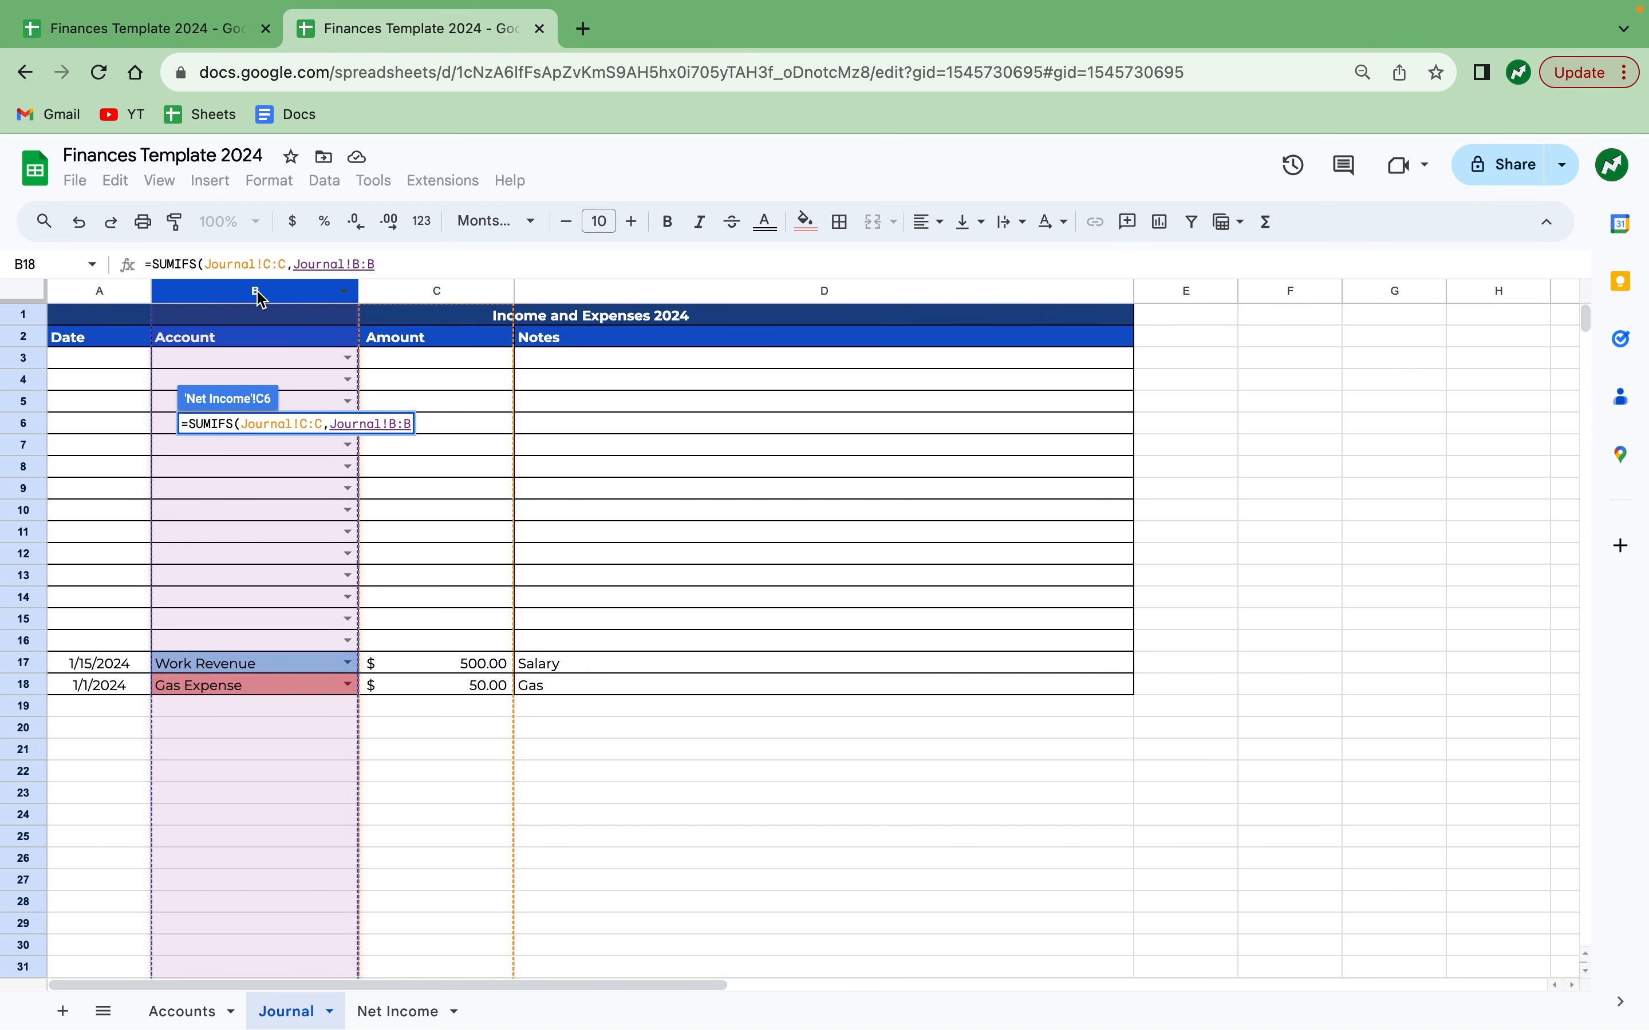
pyautogui.write(',')
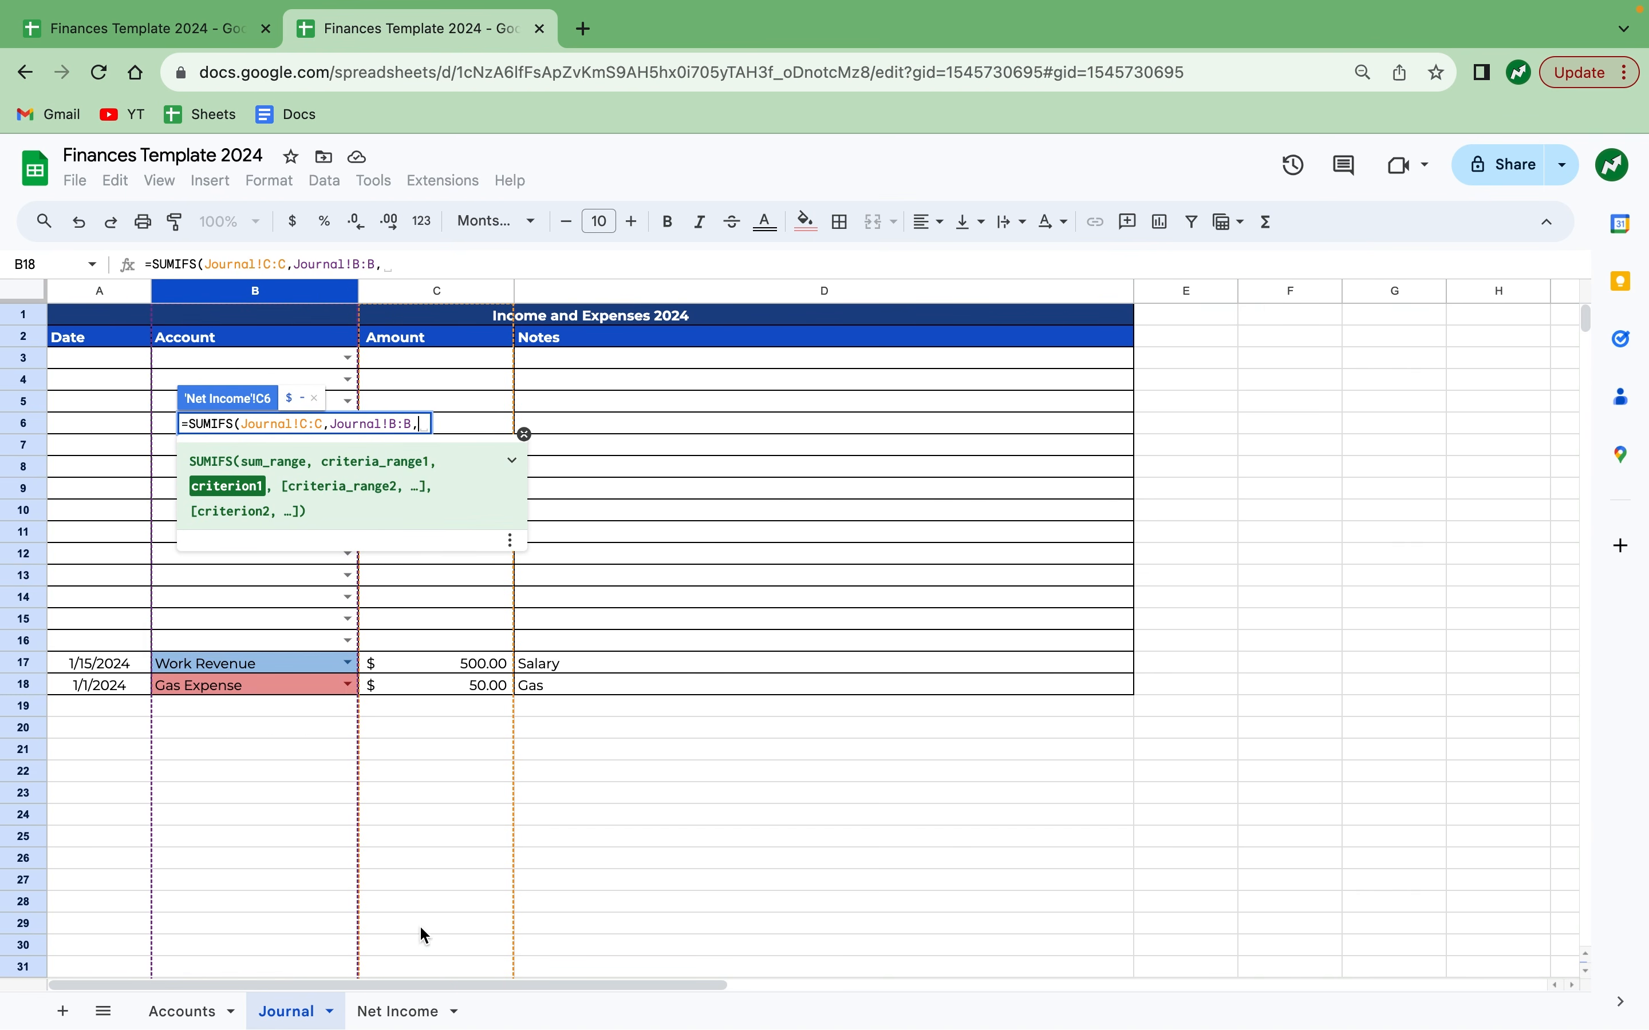
pyautogui.click(419, 1010)
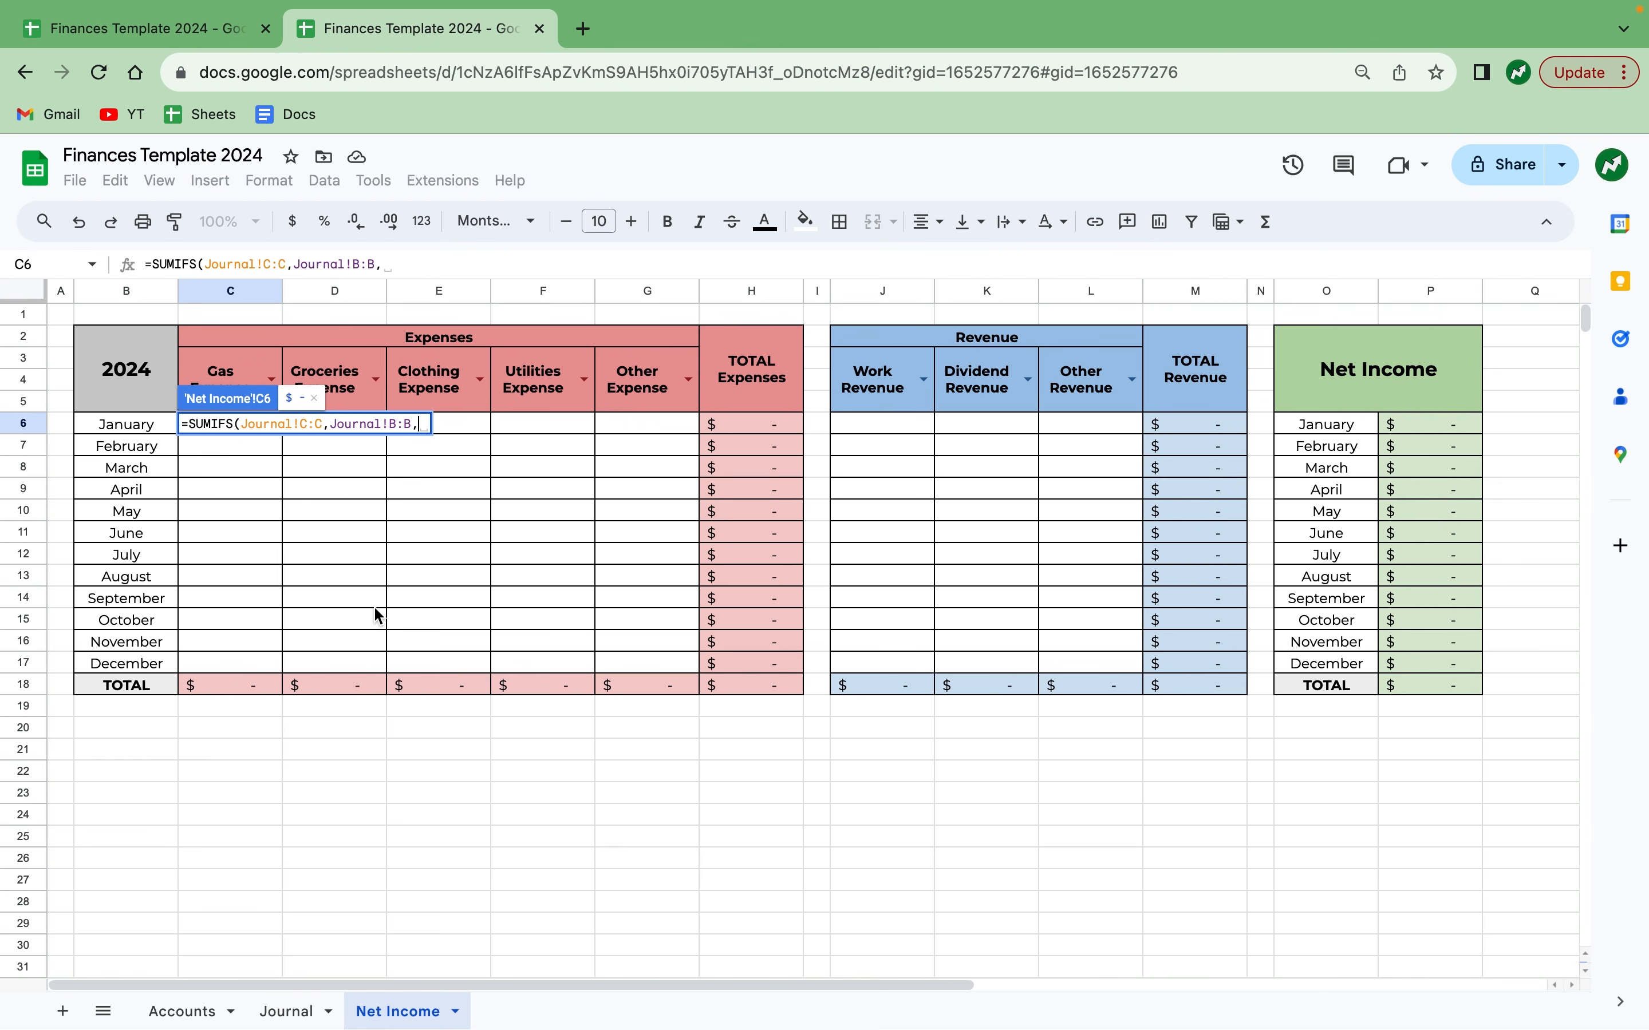
pyautogui.click(265, 366)
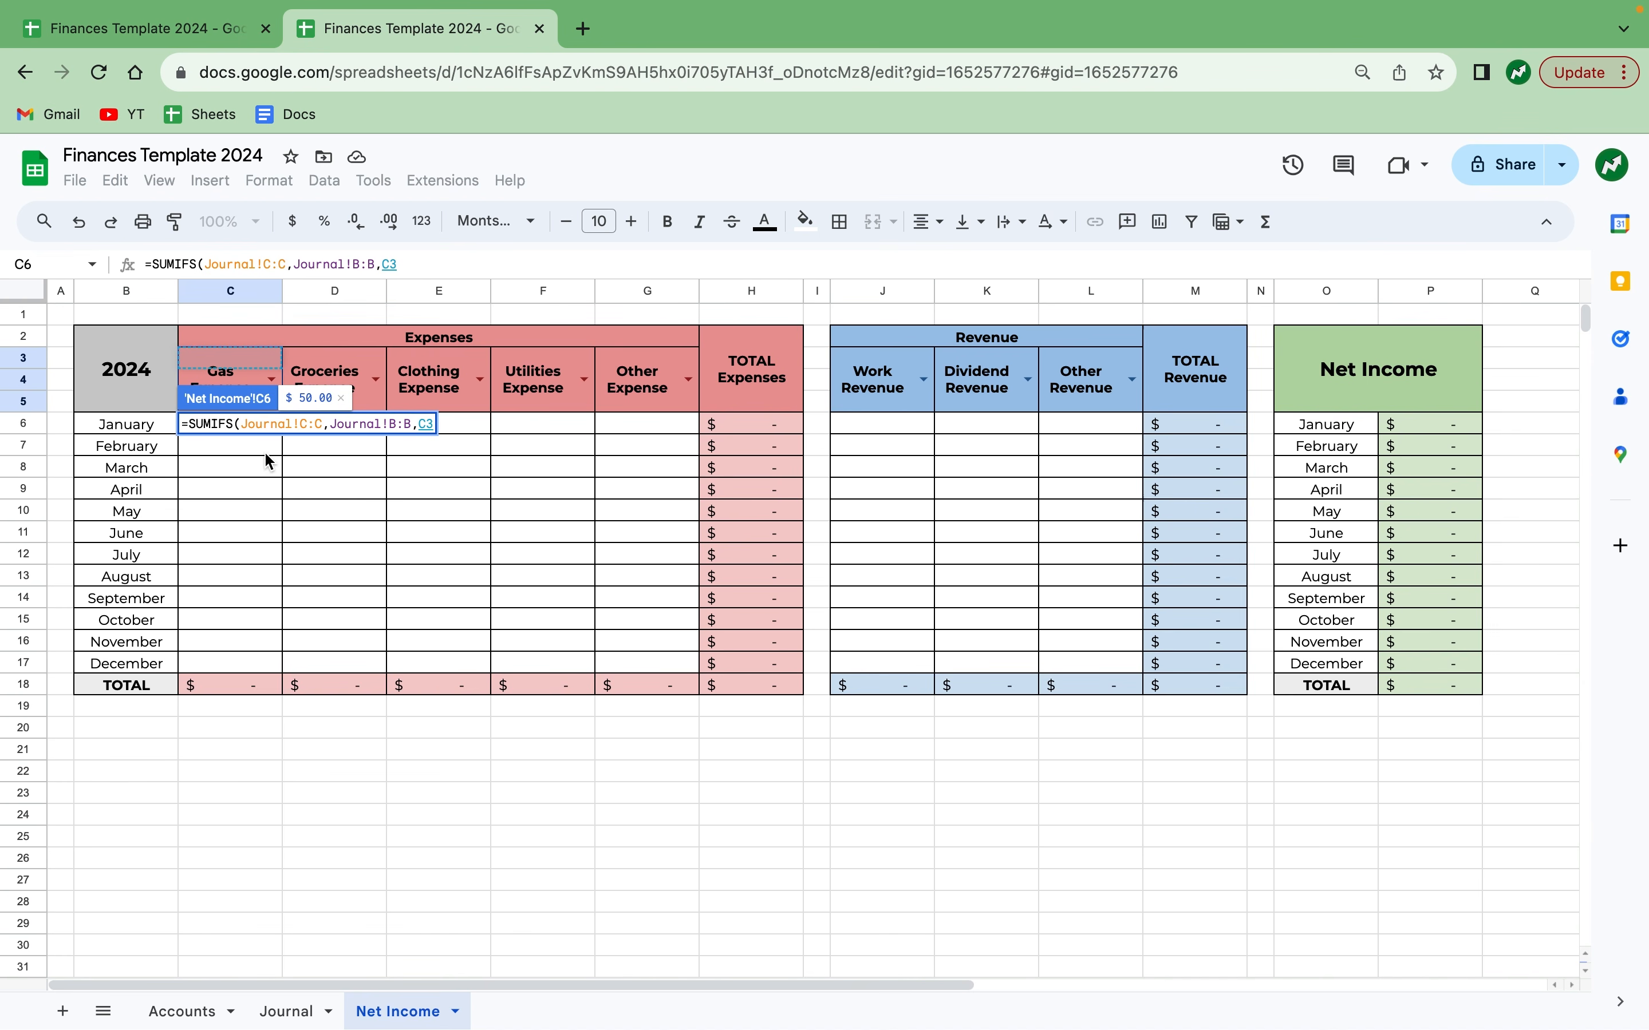
pyautogui.click(294, 1011)
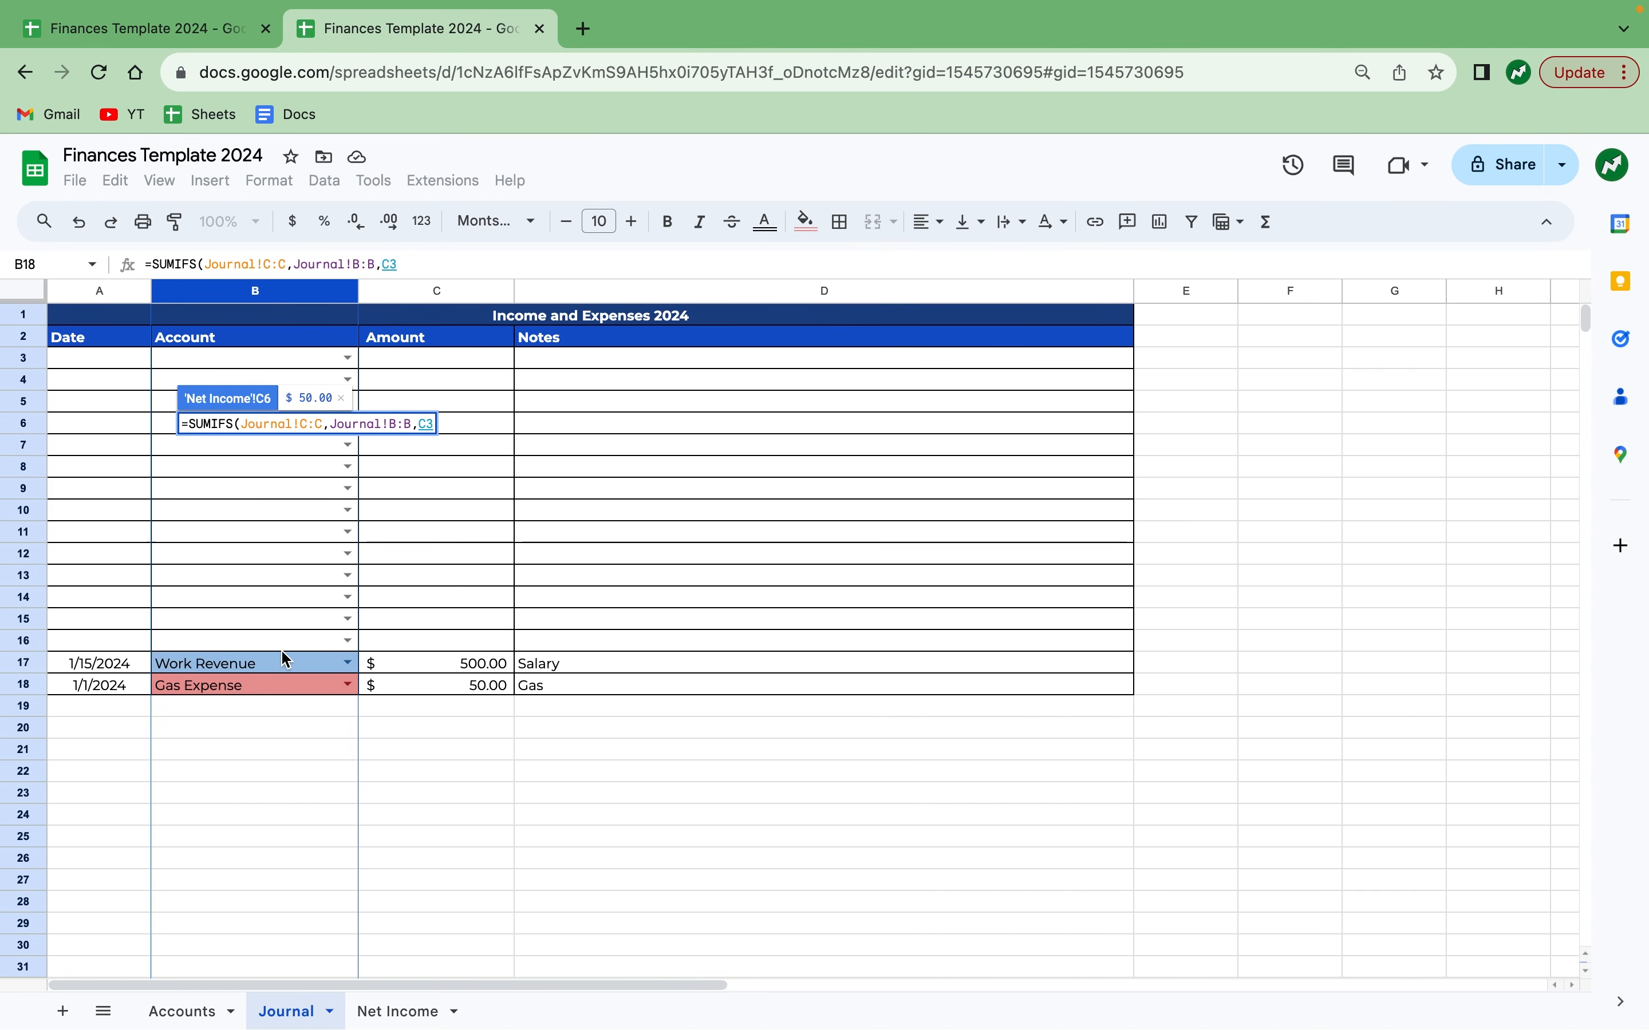
pyautogui.click(399, 1010)
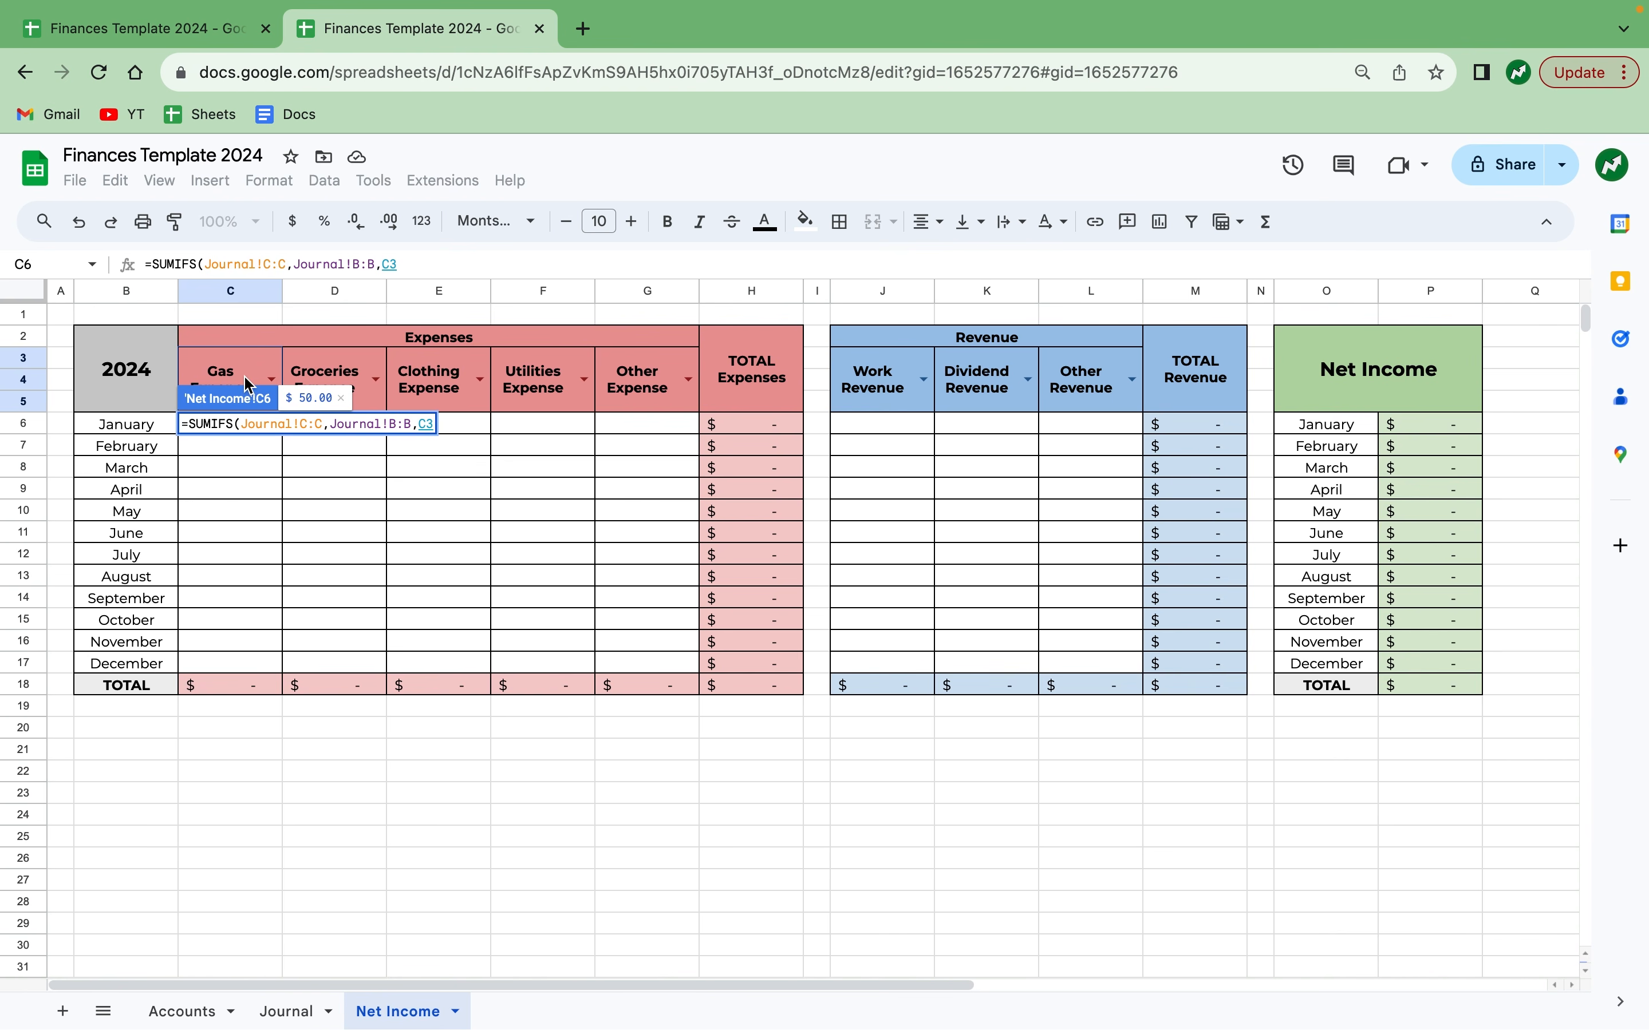
pyautogui.click(307, 1012)
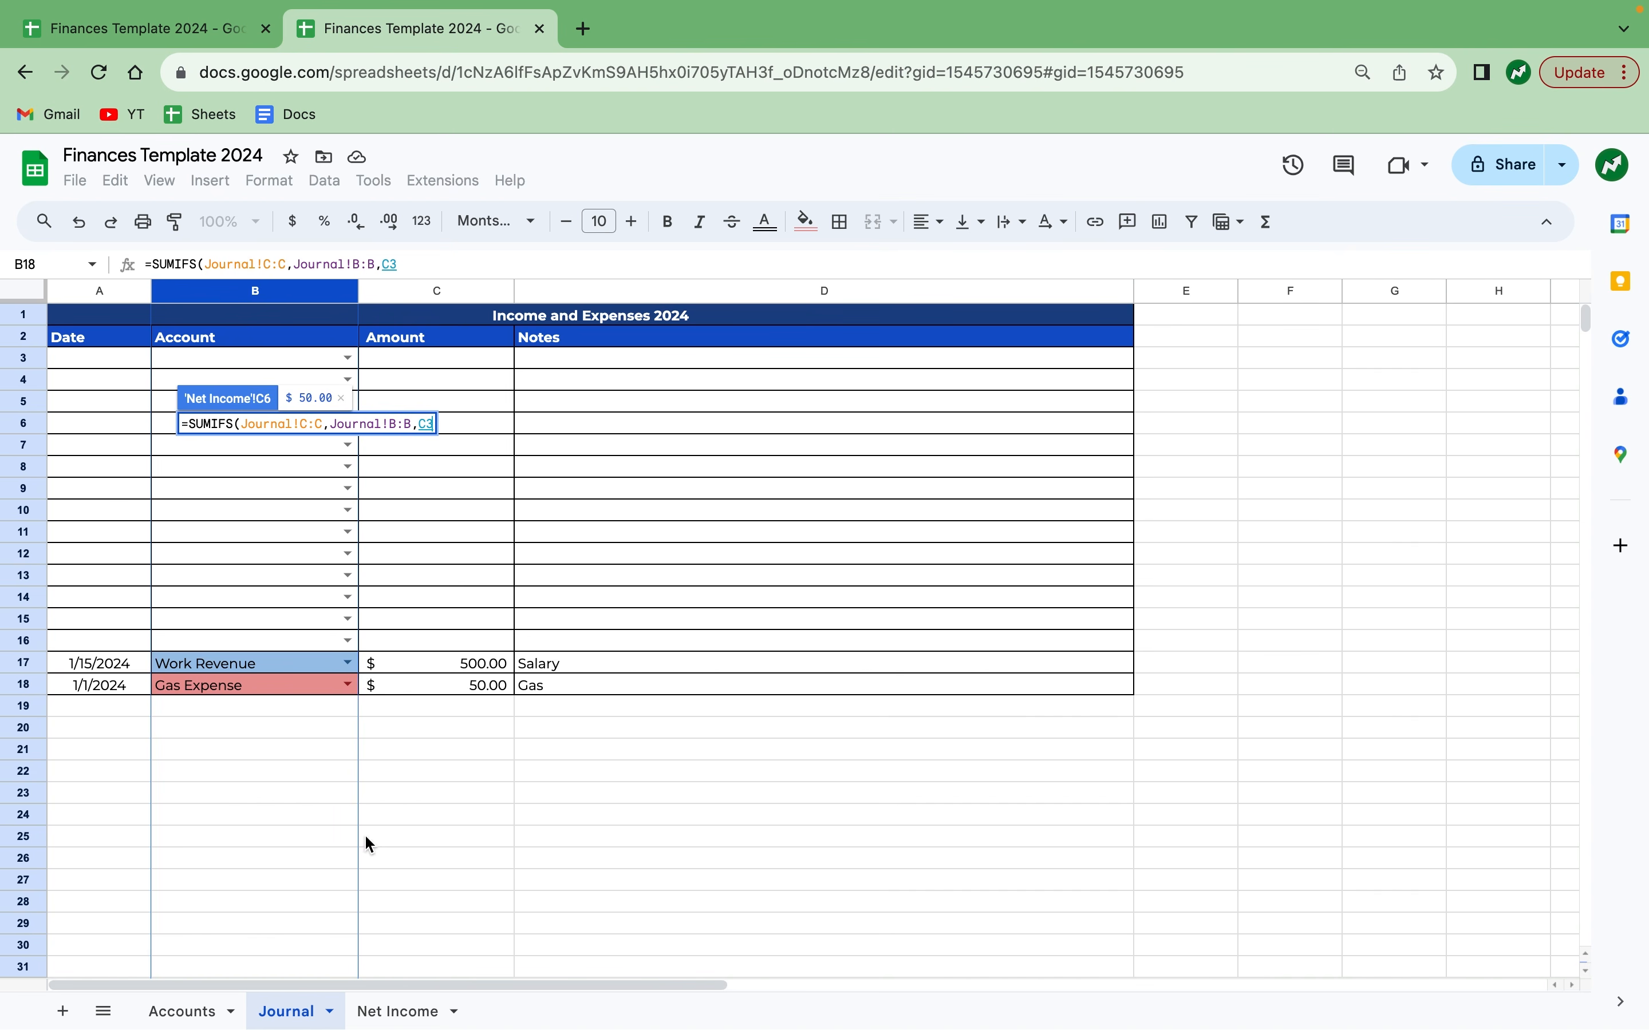
pyautogui.click(395, 1009)
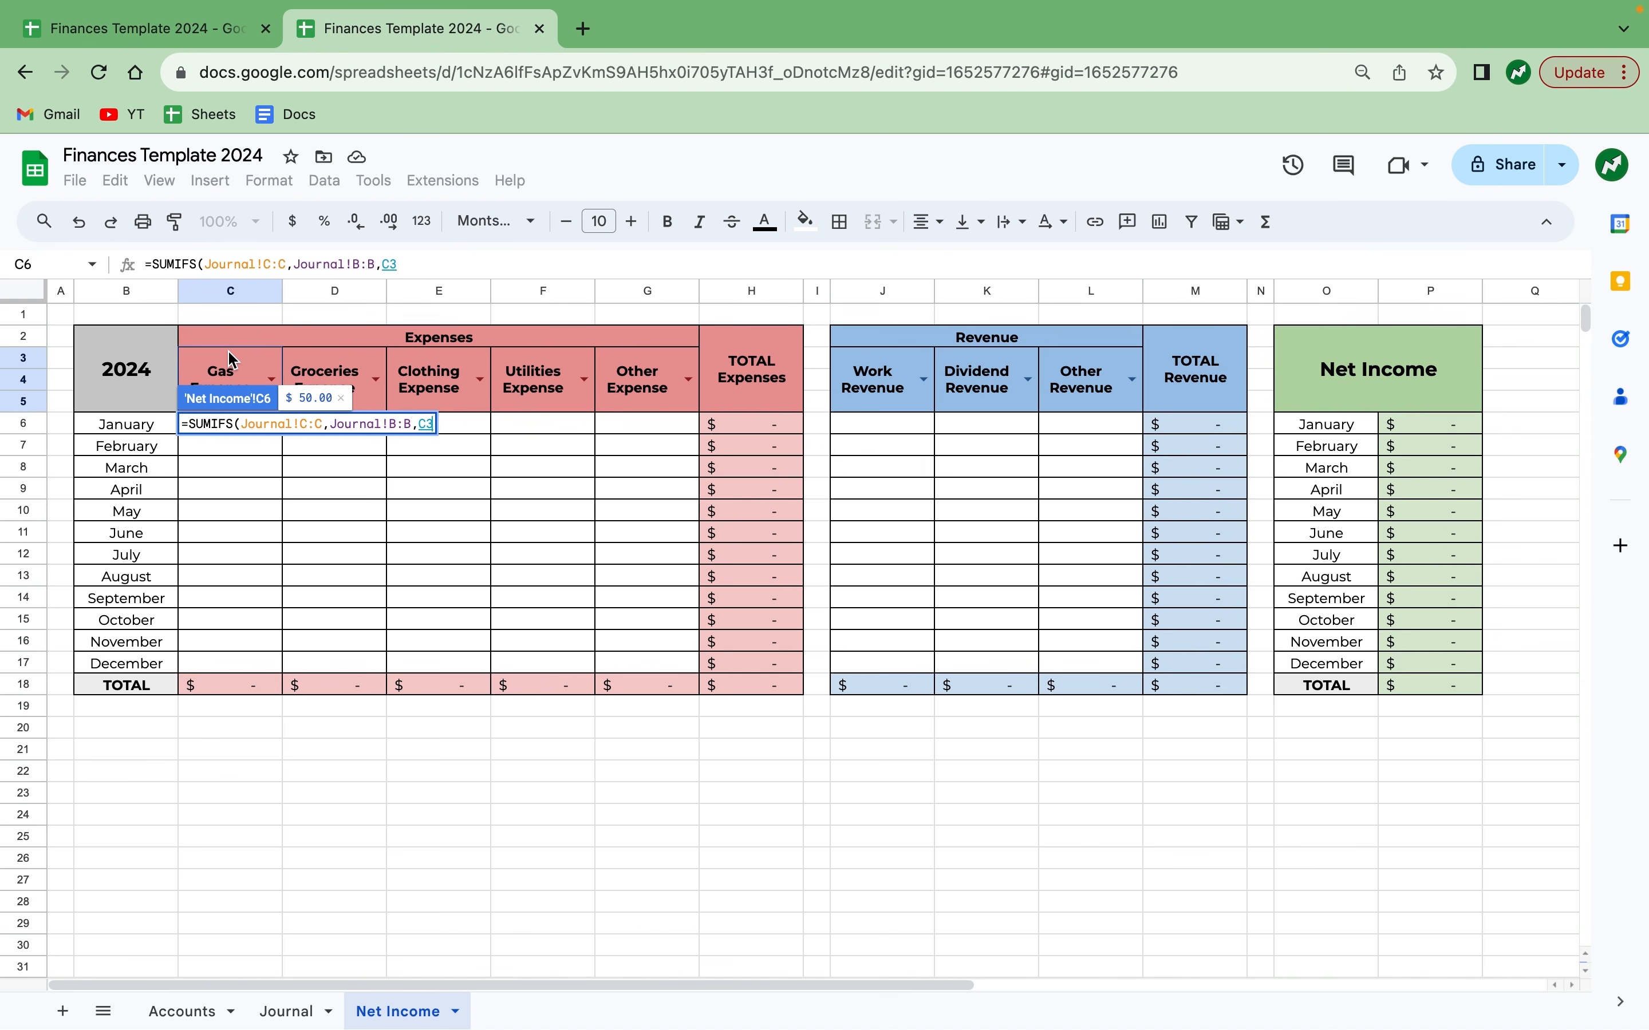
pyautogui.write(',')
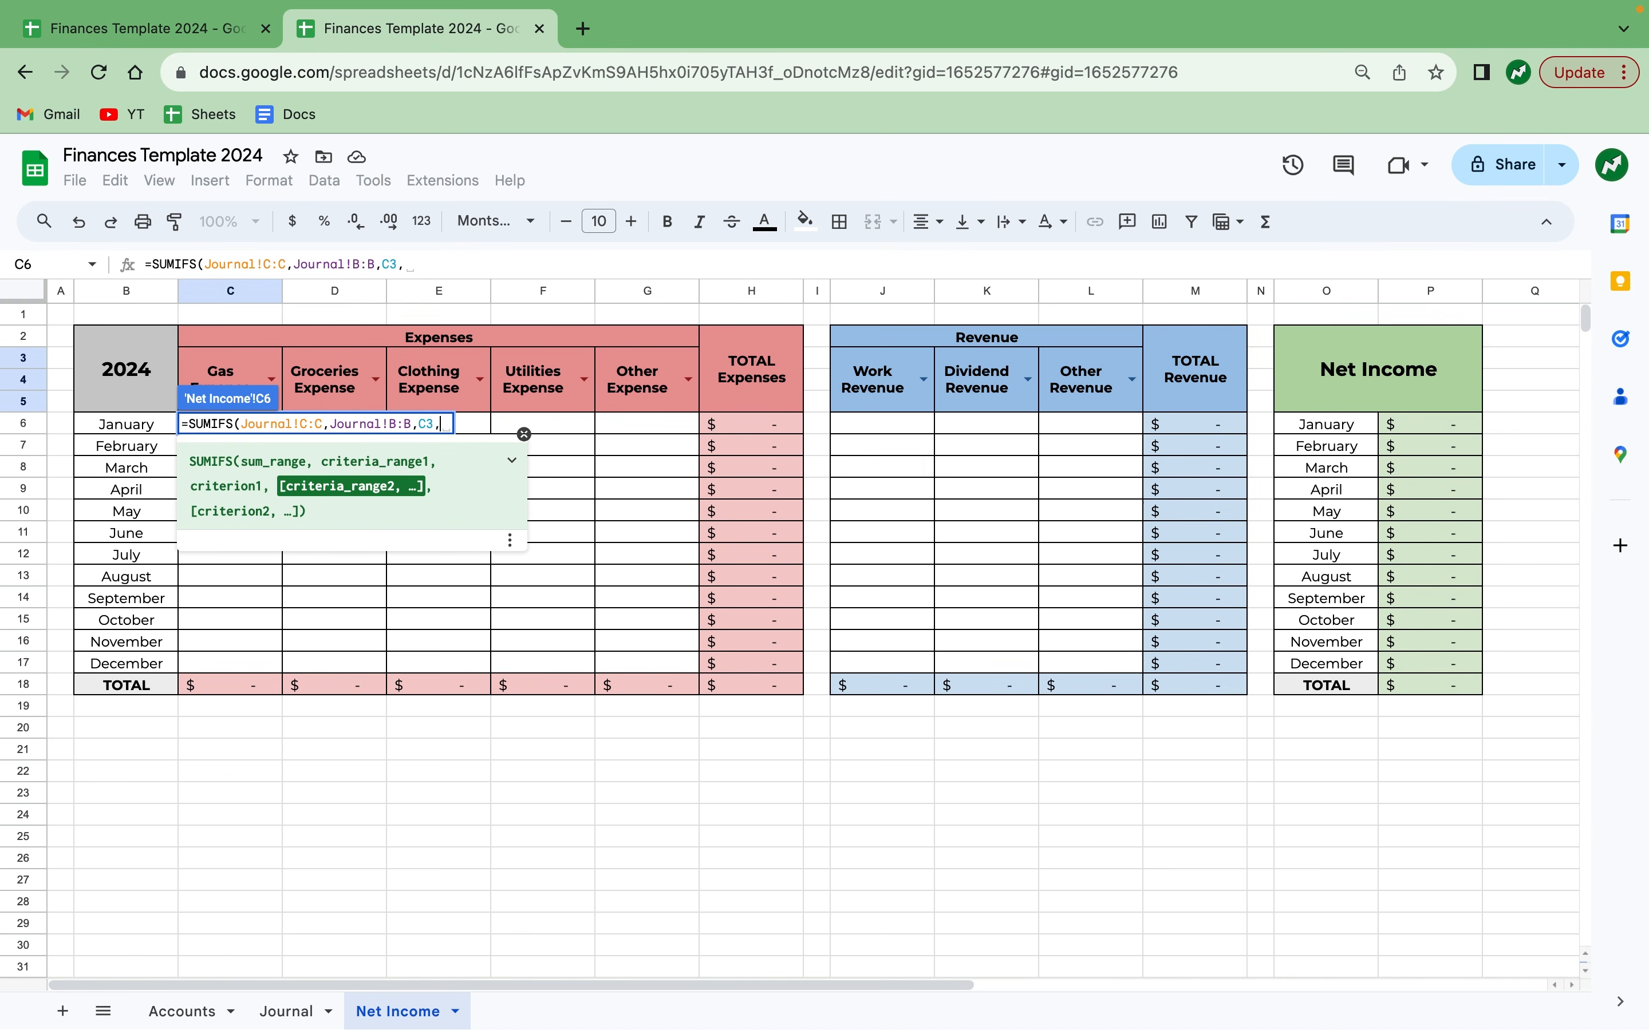
# Add the Journal's Date column (Journal!A:A) as the second criteria range, with the criterion ">="&S6 for January's start date.
pyautogui.click(295, 1012)
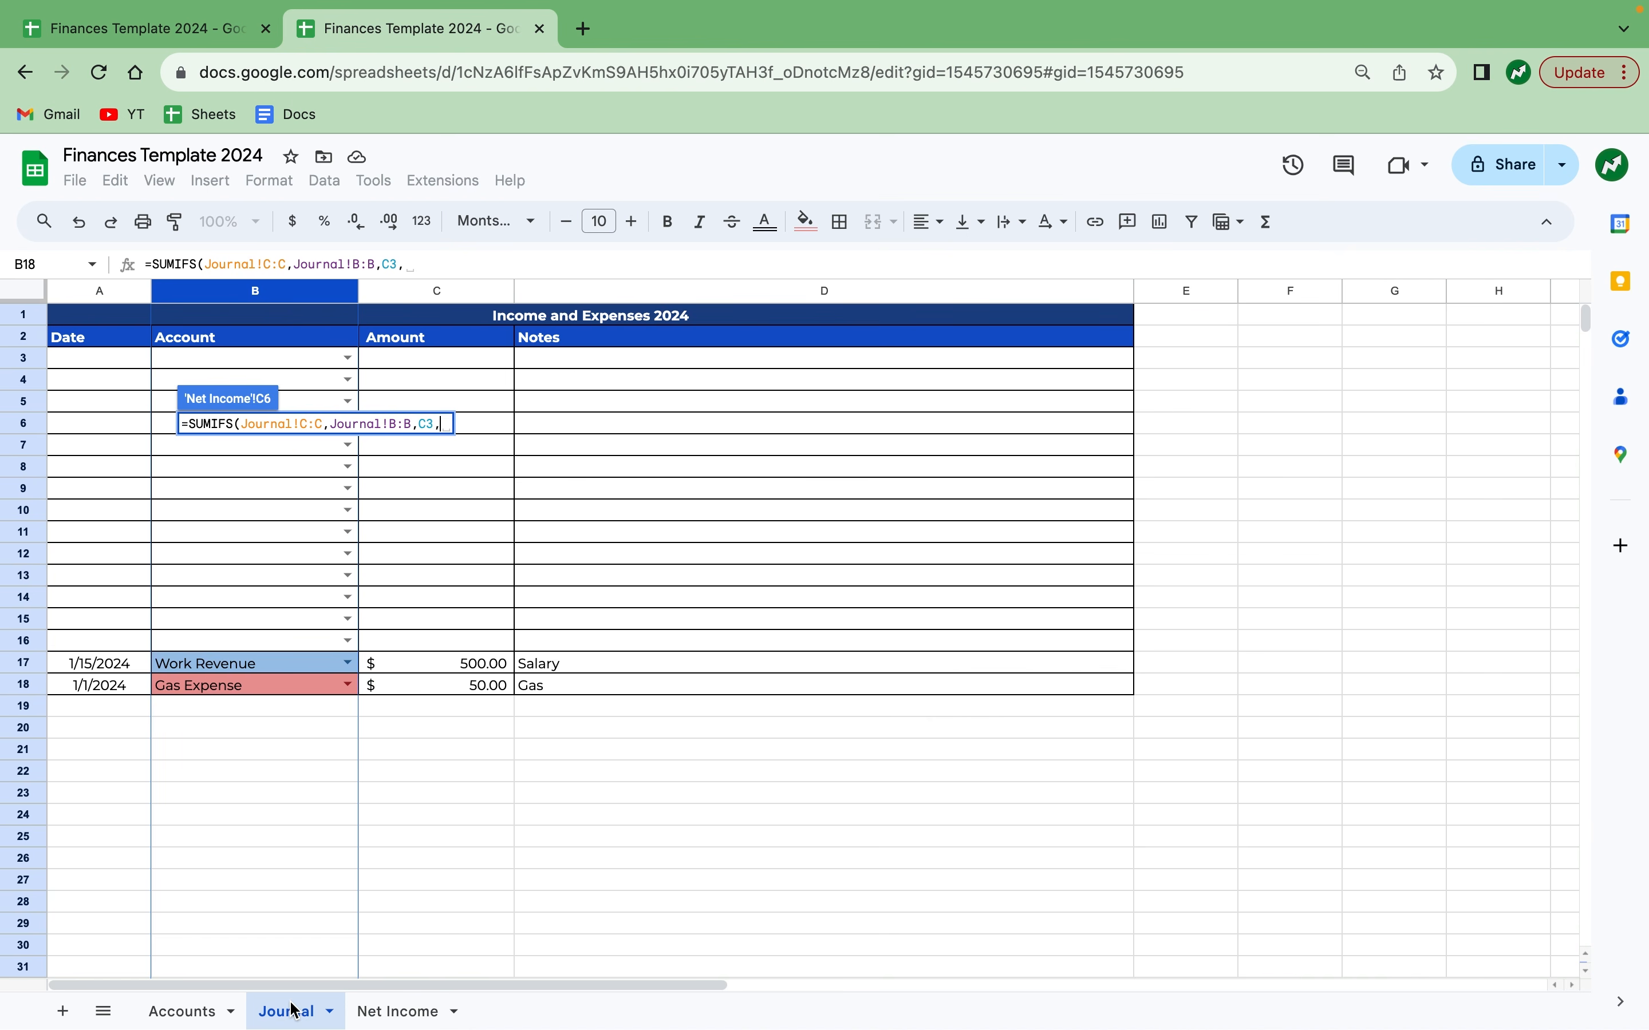
pyautogui.click(97, 298)
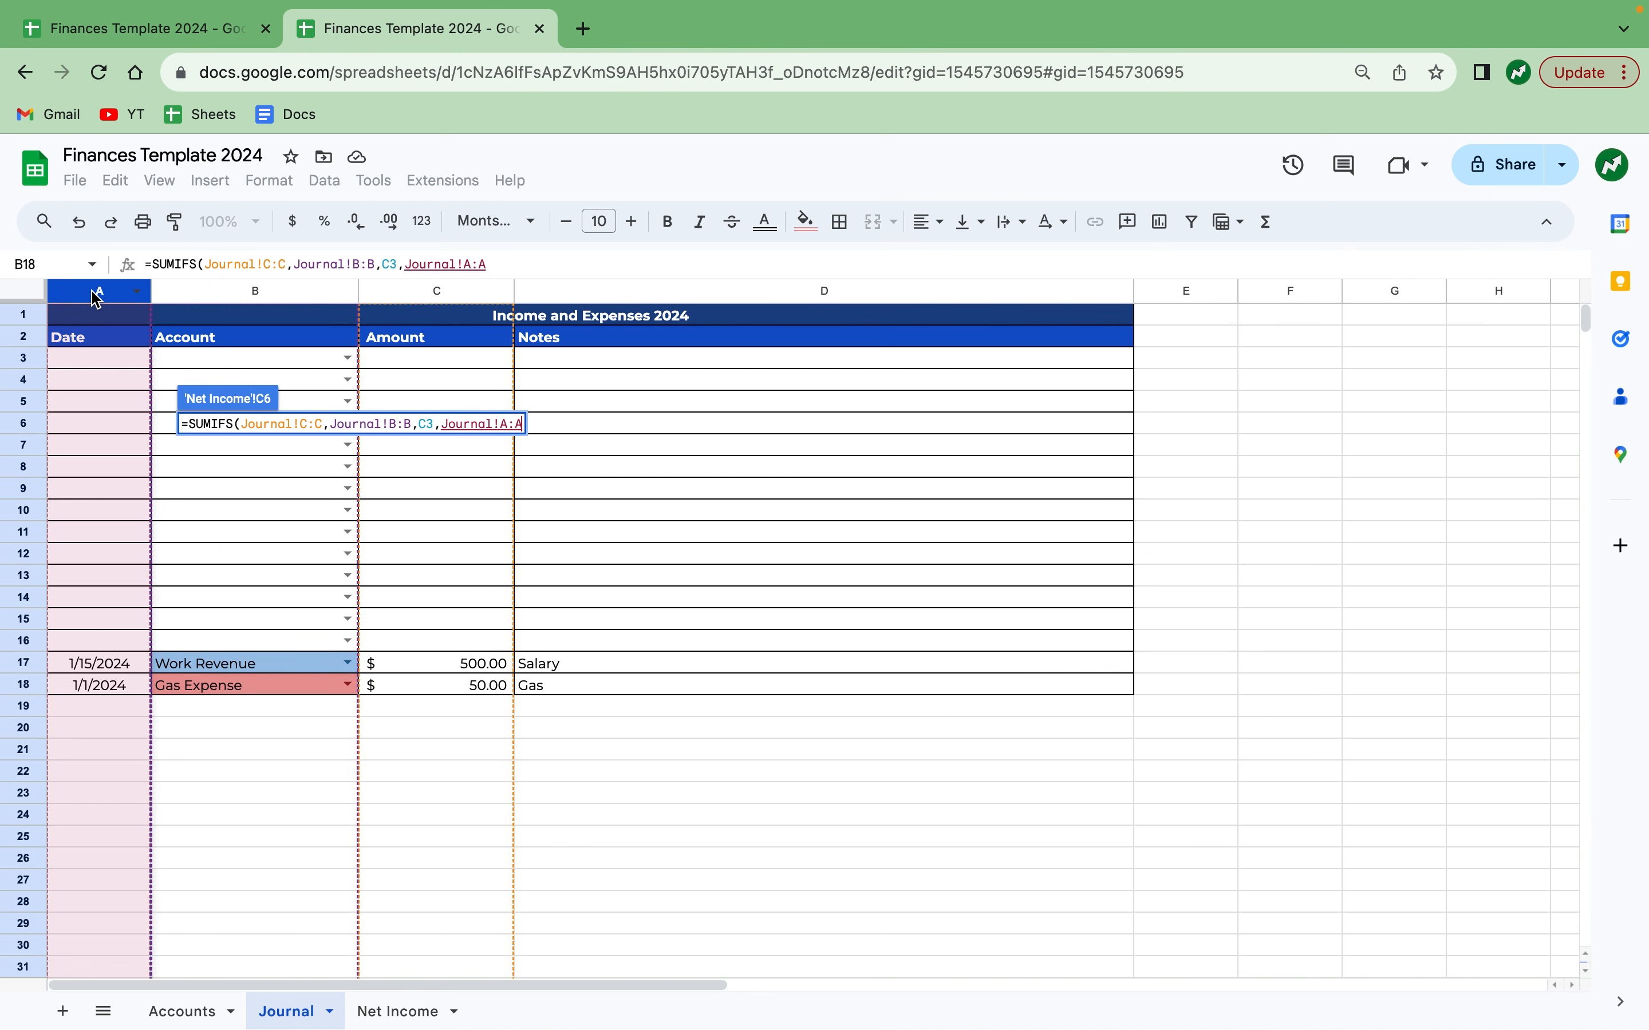
pyautogui.click(405, 1011)
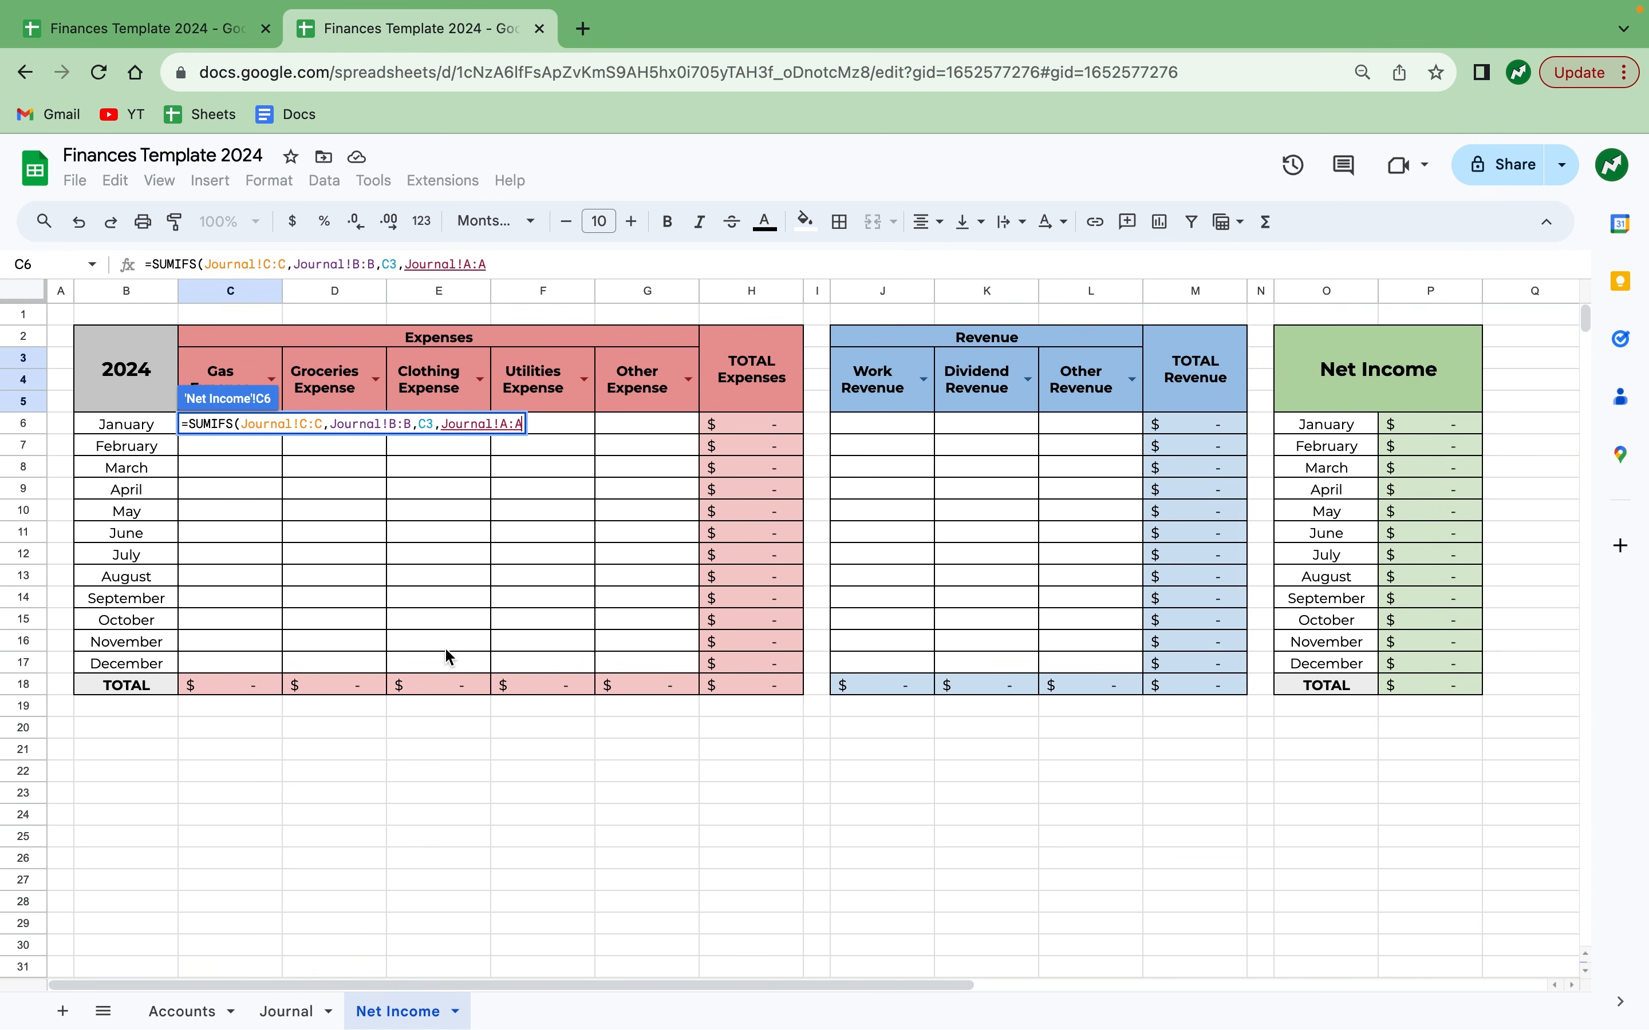
pyautogui.write(',')
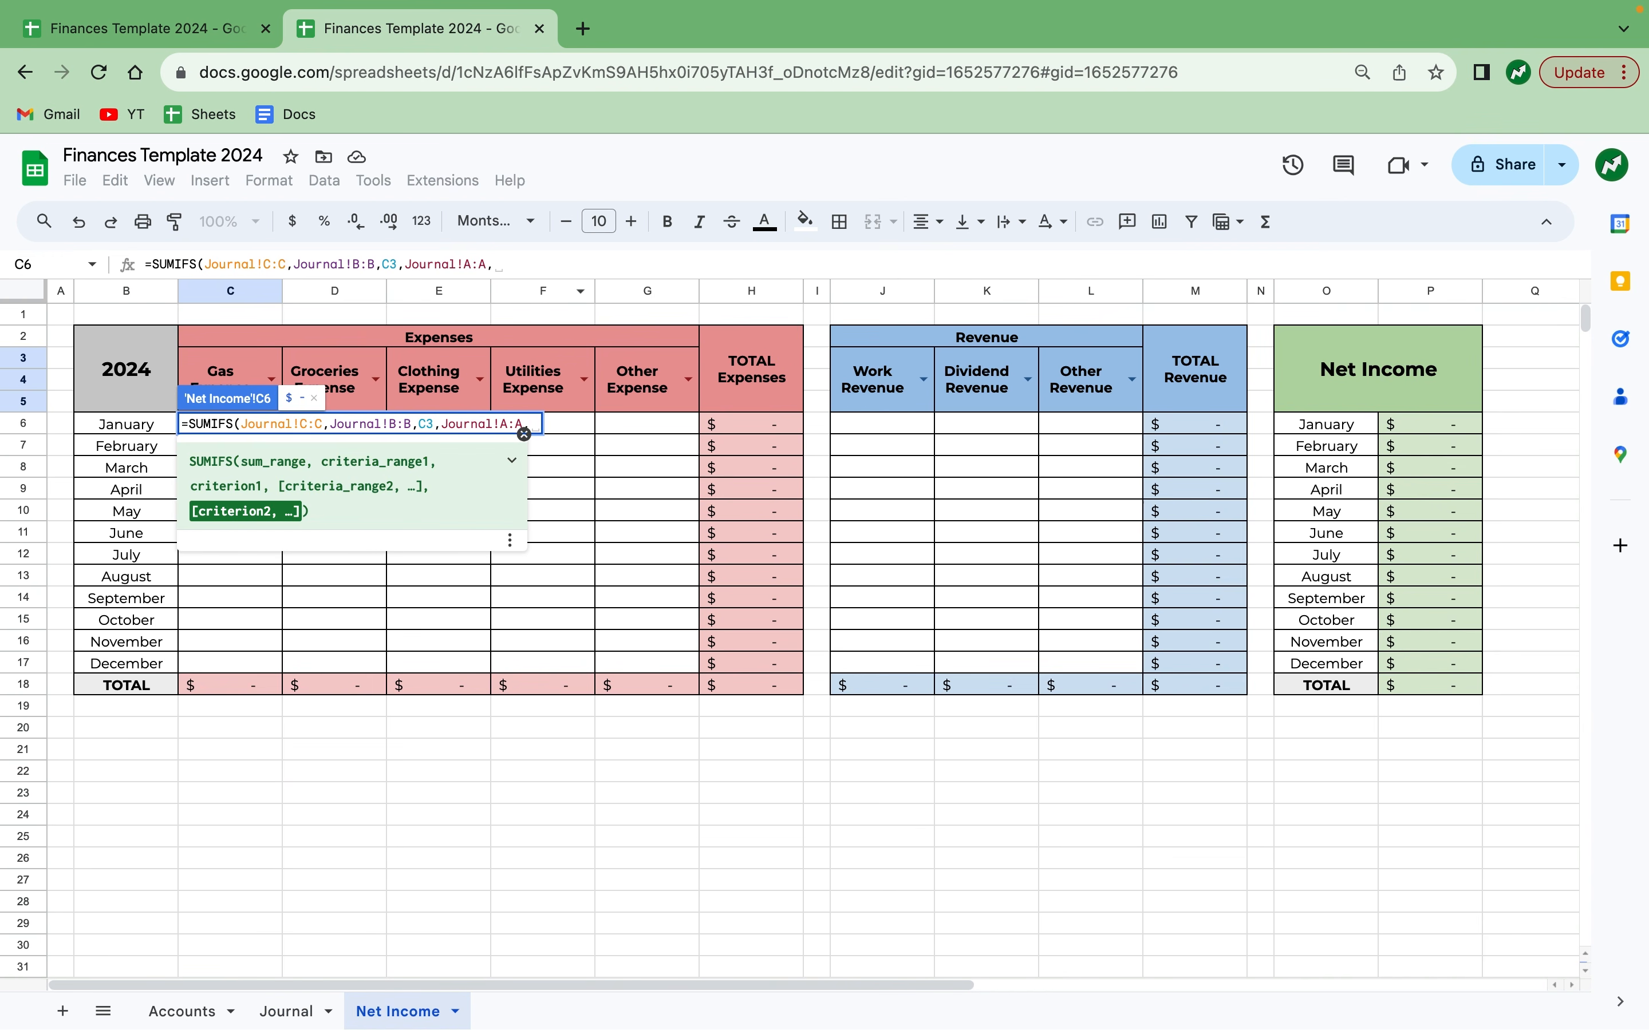
pyautogui.write('"')
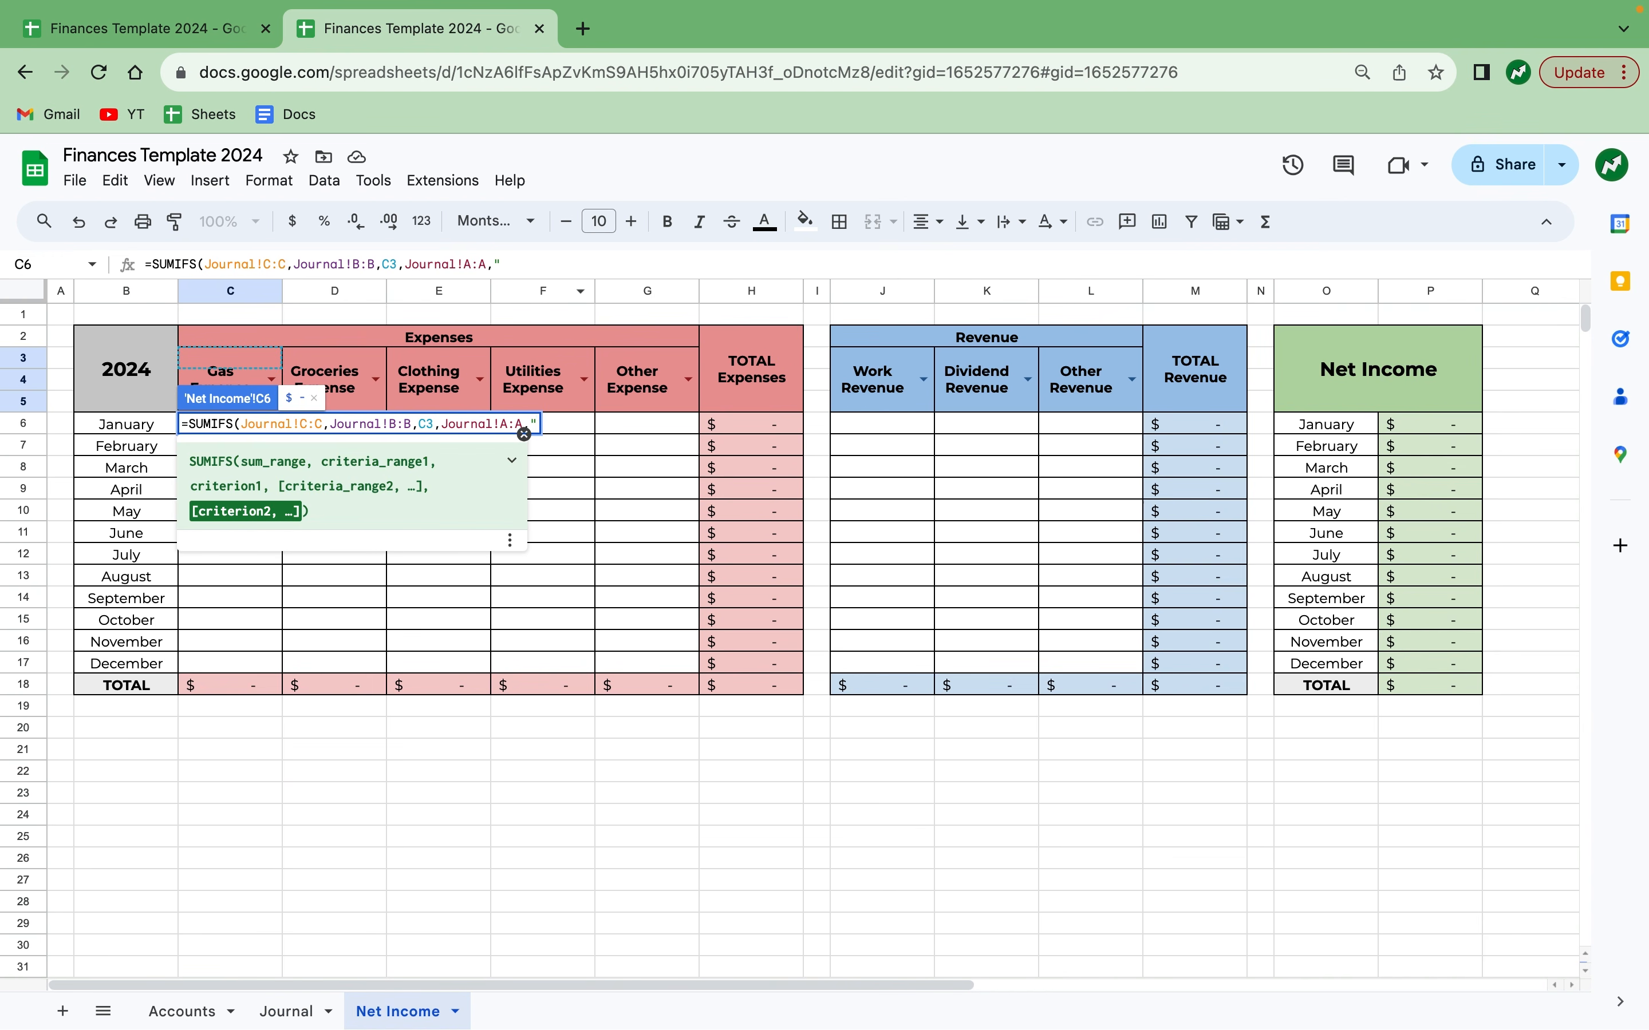
pyautogui.write('>="&')
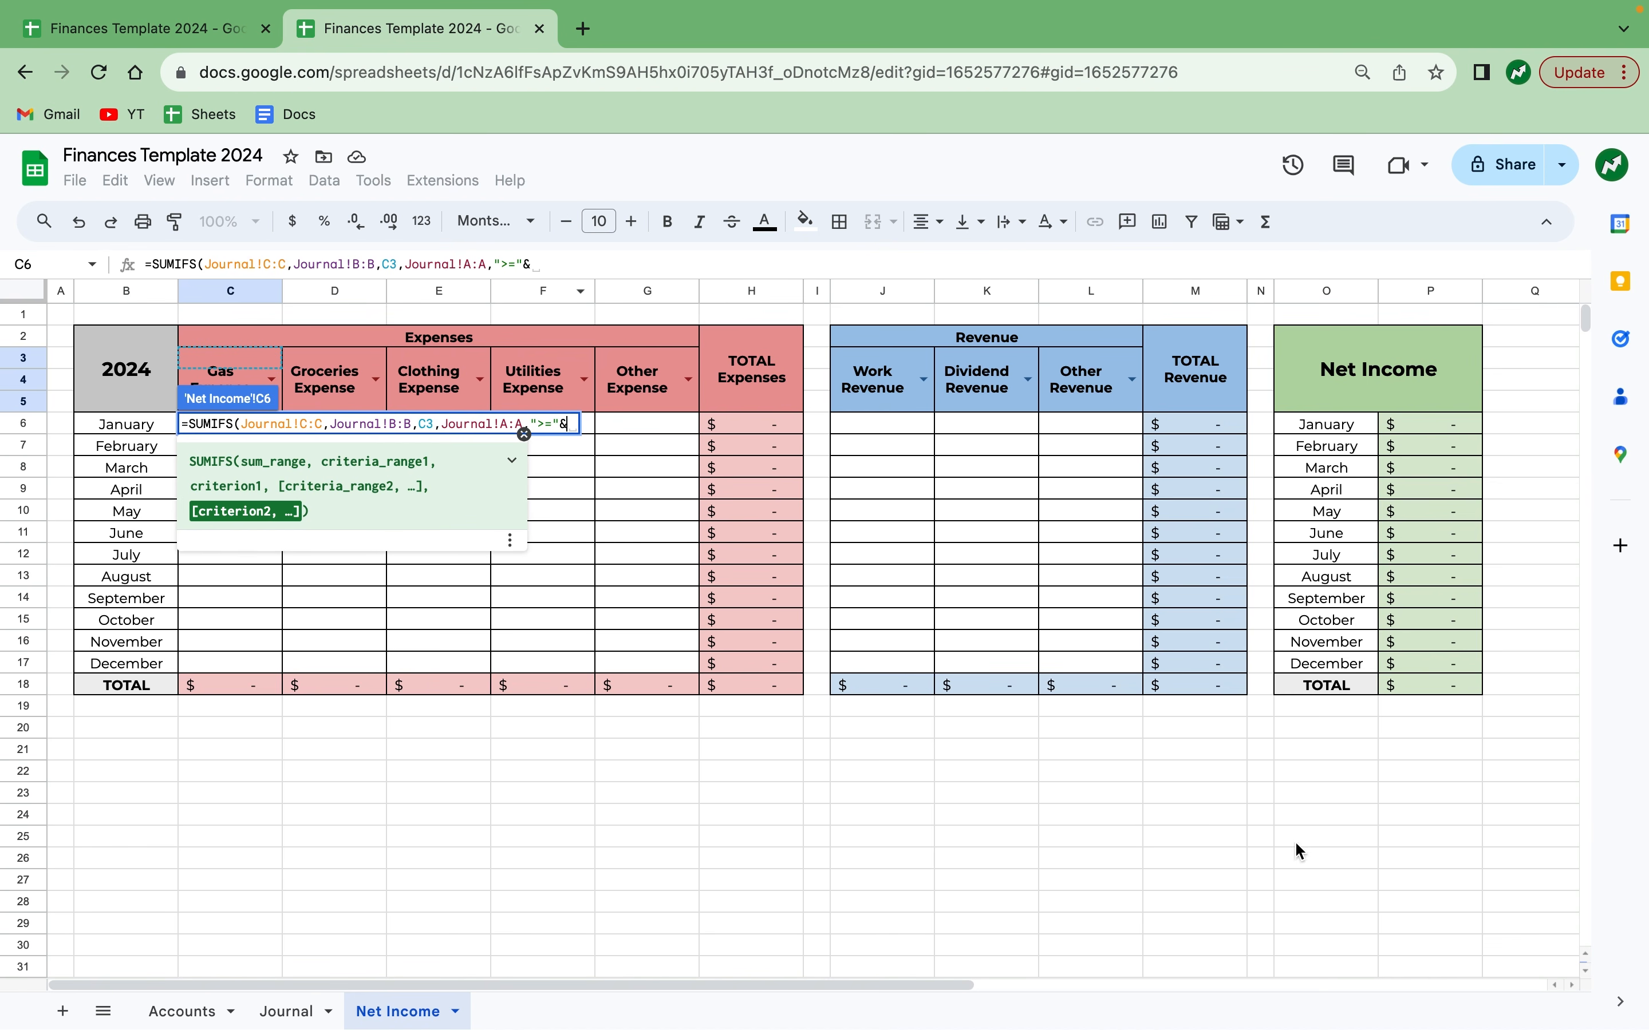
pyautogui.click(1570, 986)
pyautogui.click(1572, 986)
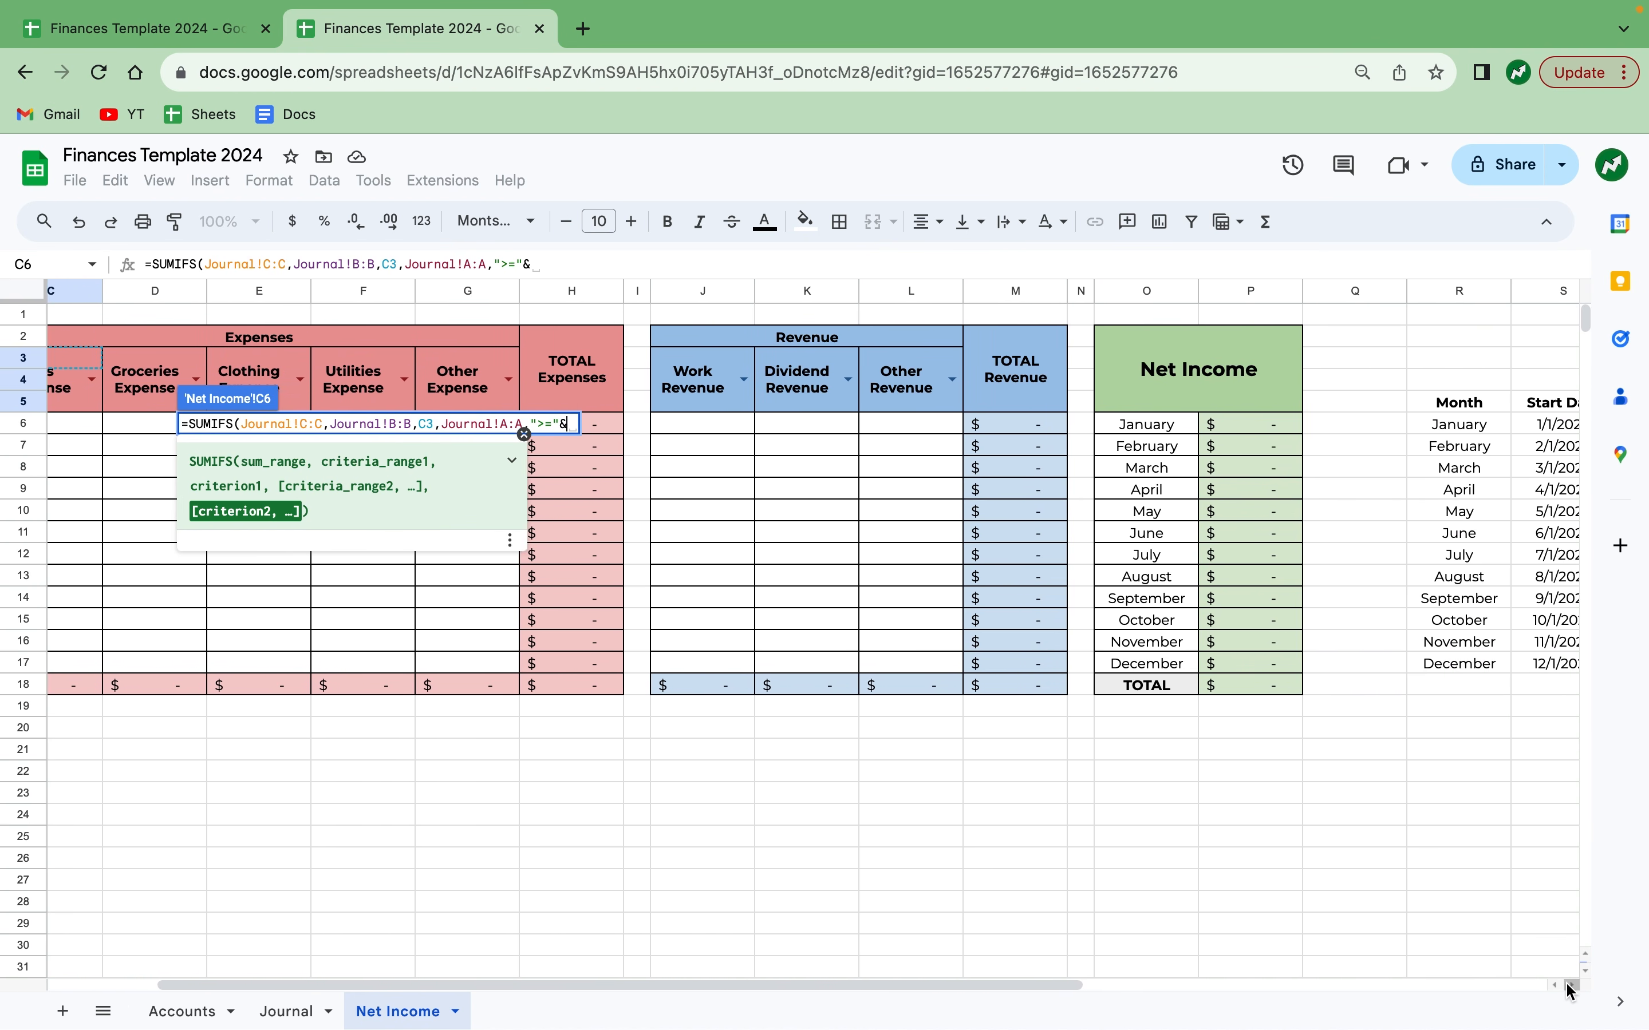
pyautogui.click(1491, 426)
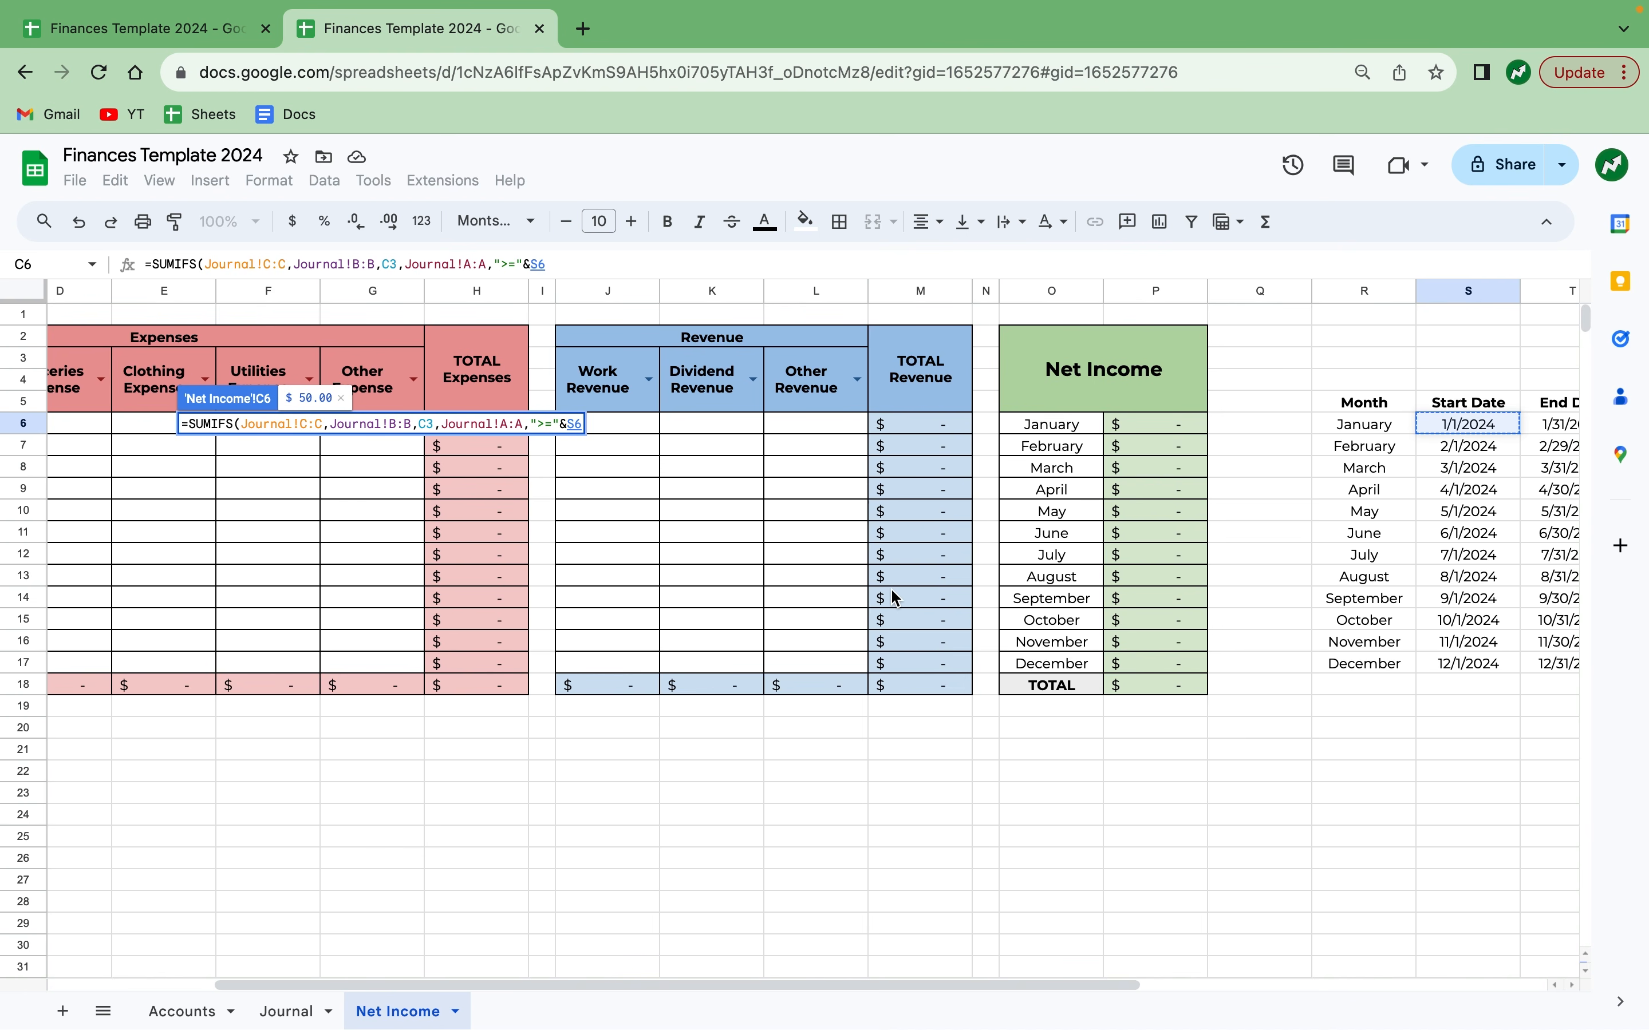
pyautogui.write(',')
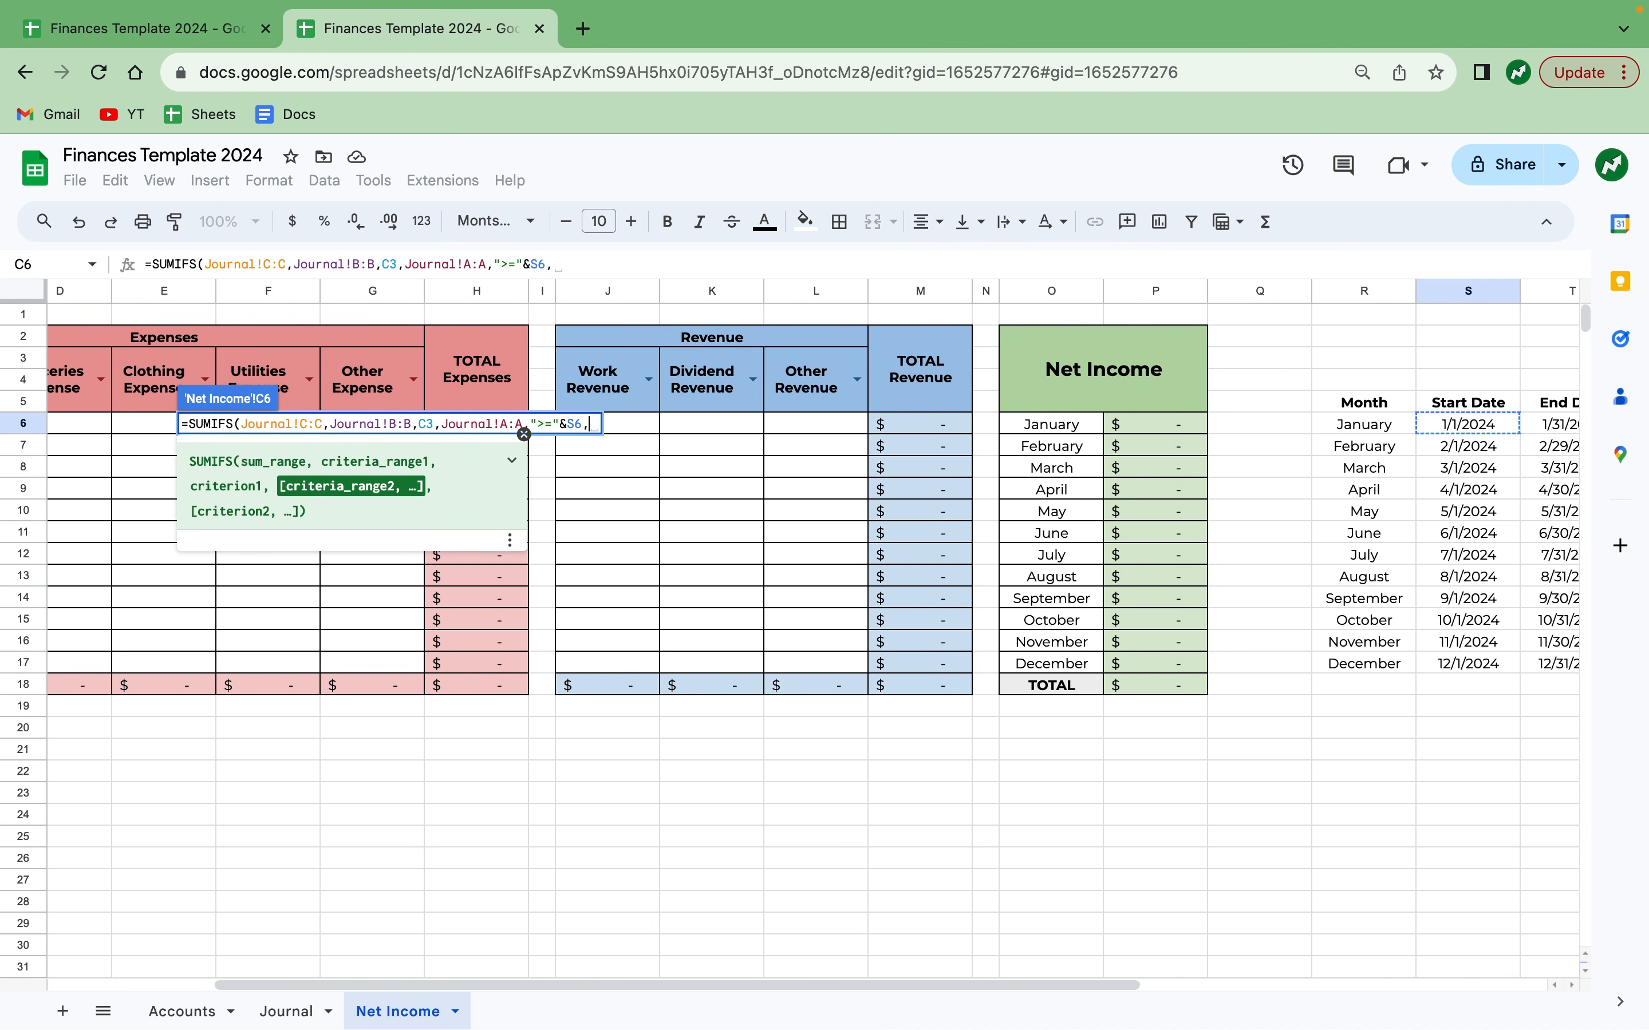
# Add Journal!A:A again with the criterion "<="&T6 for January's end date, and complete the SUMIFS formula in C6.
pyautogui.click(309, 1016)
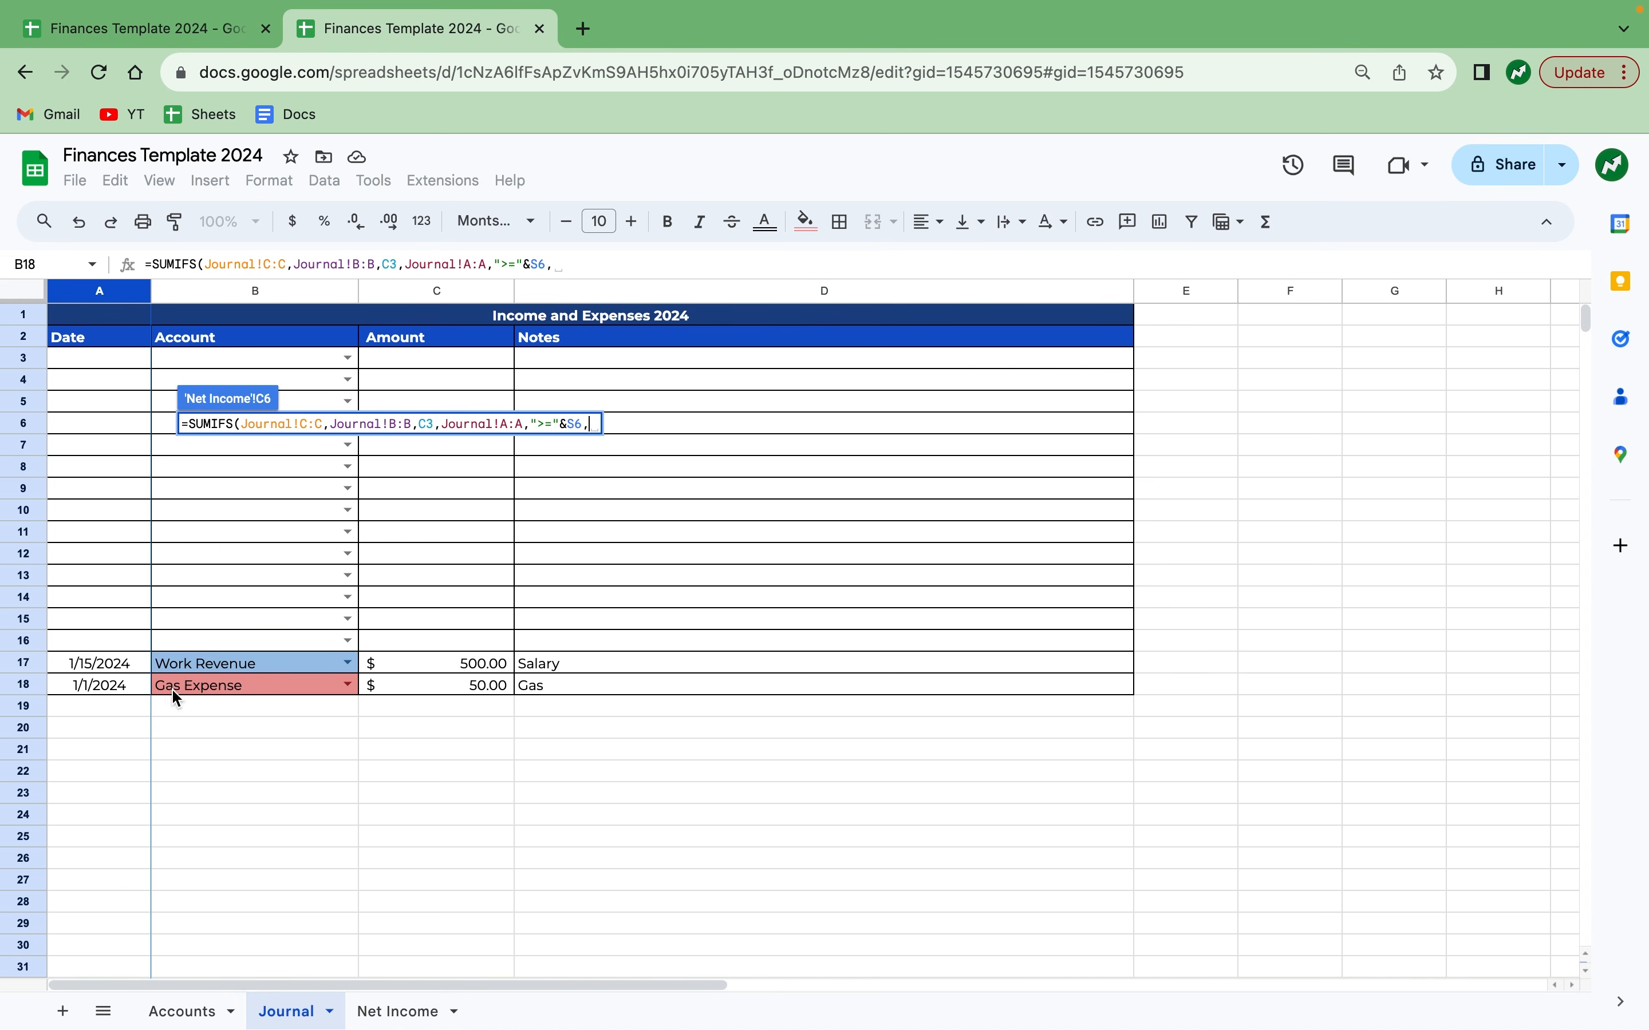
pyautogui.click(121, 300)
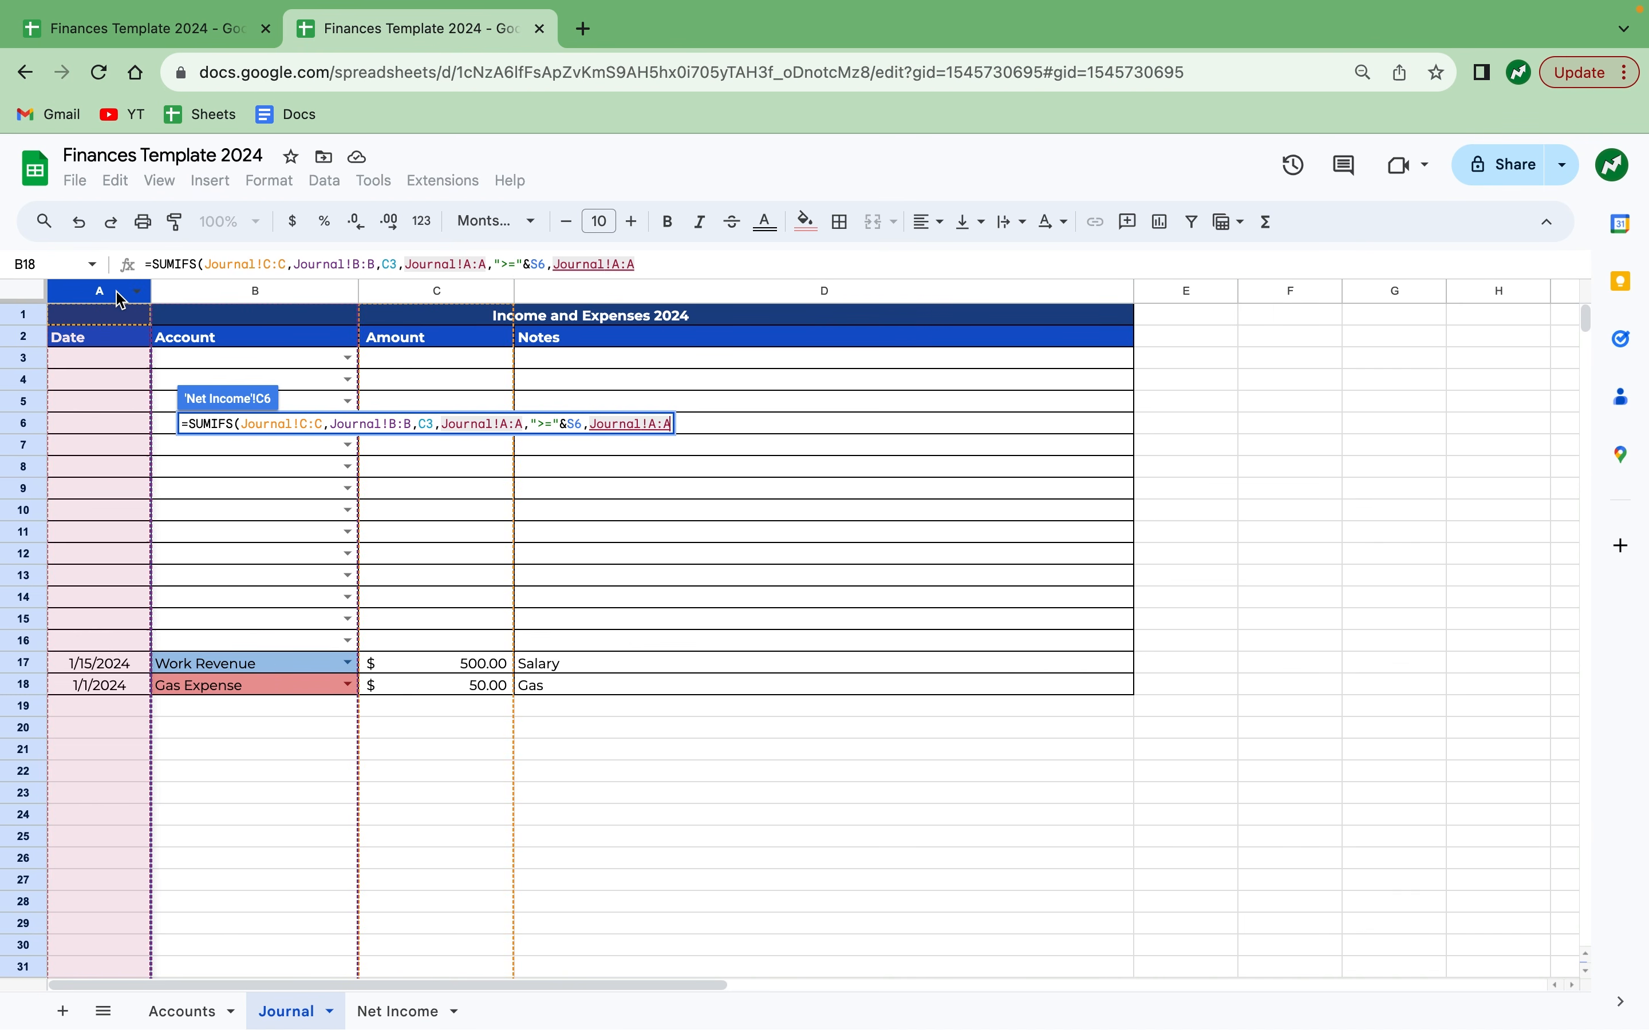
pyautogui.click(401, 1012)
pyautogui.write(',"')
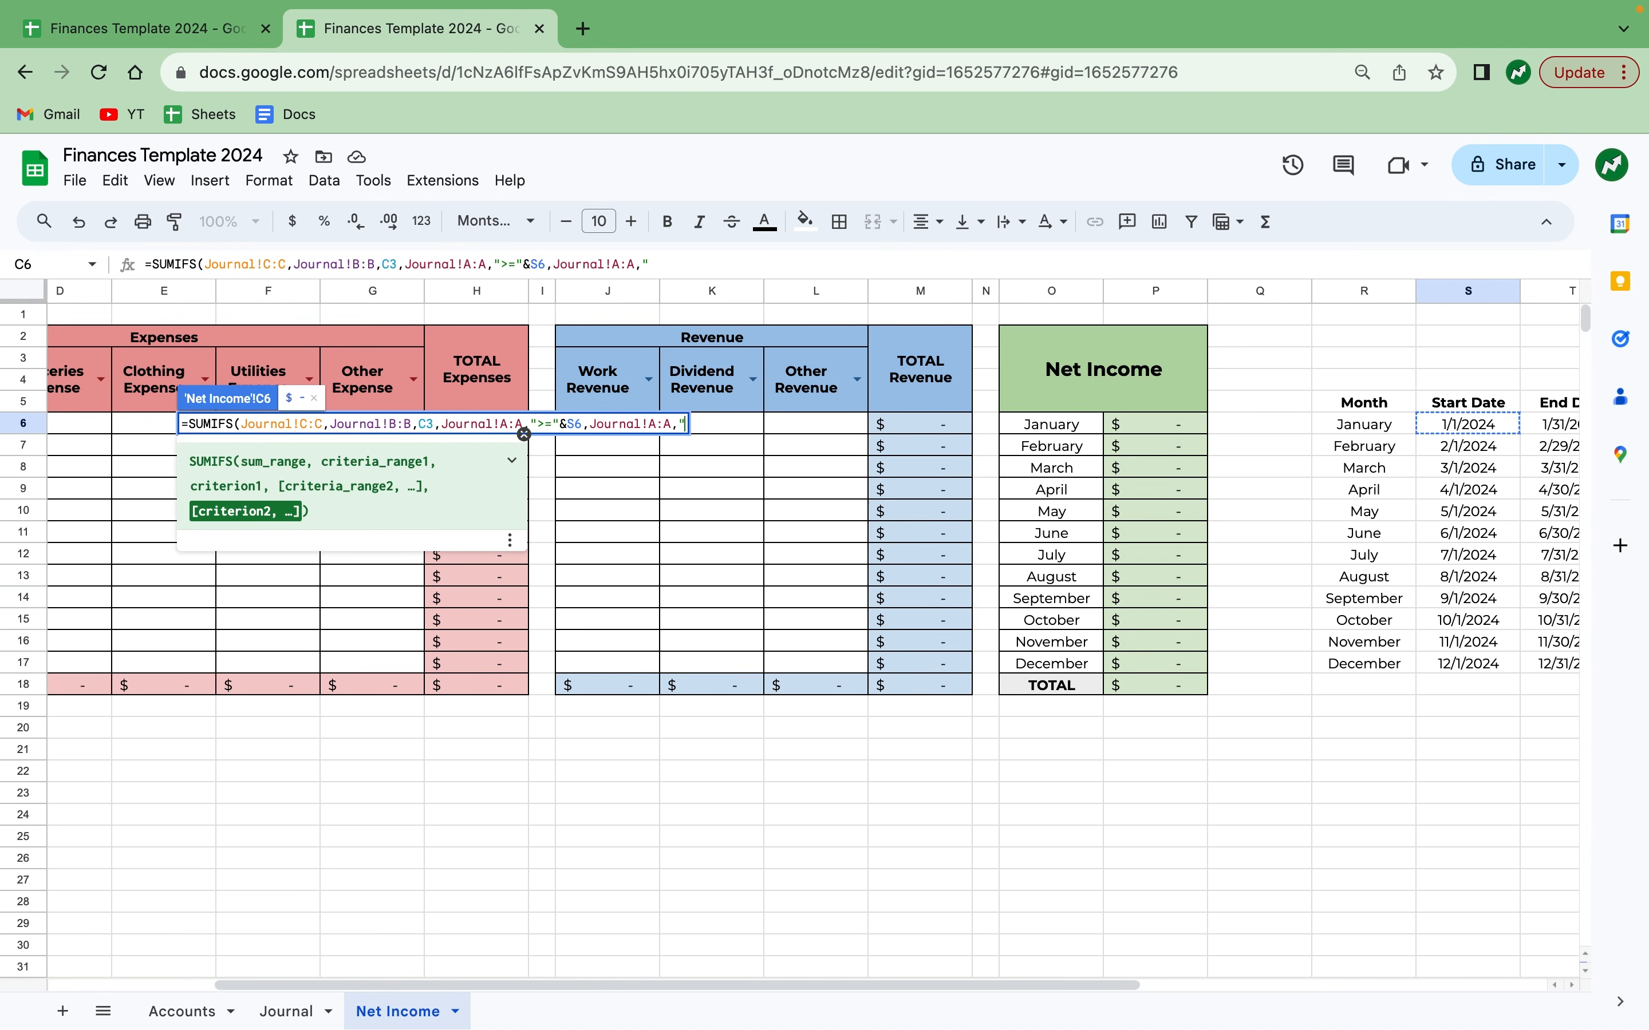
pyautogui.write('<="&')
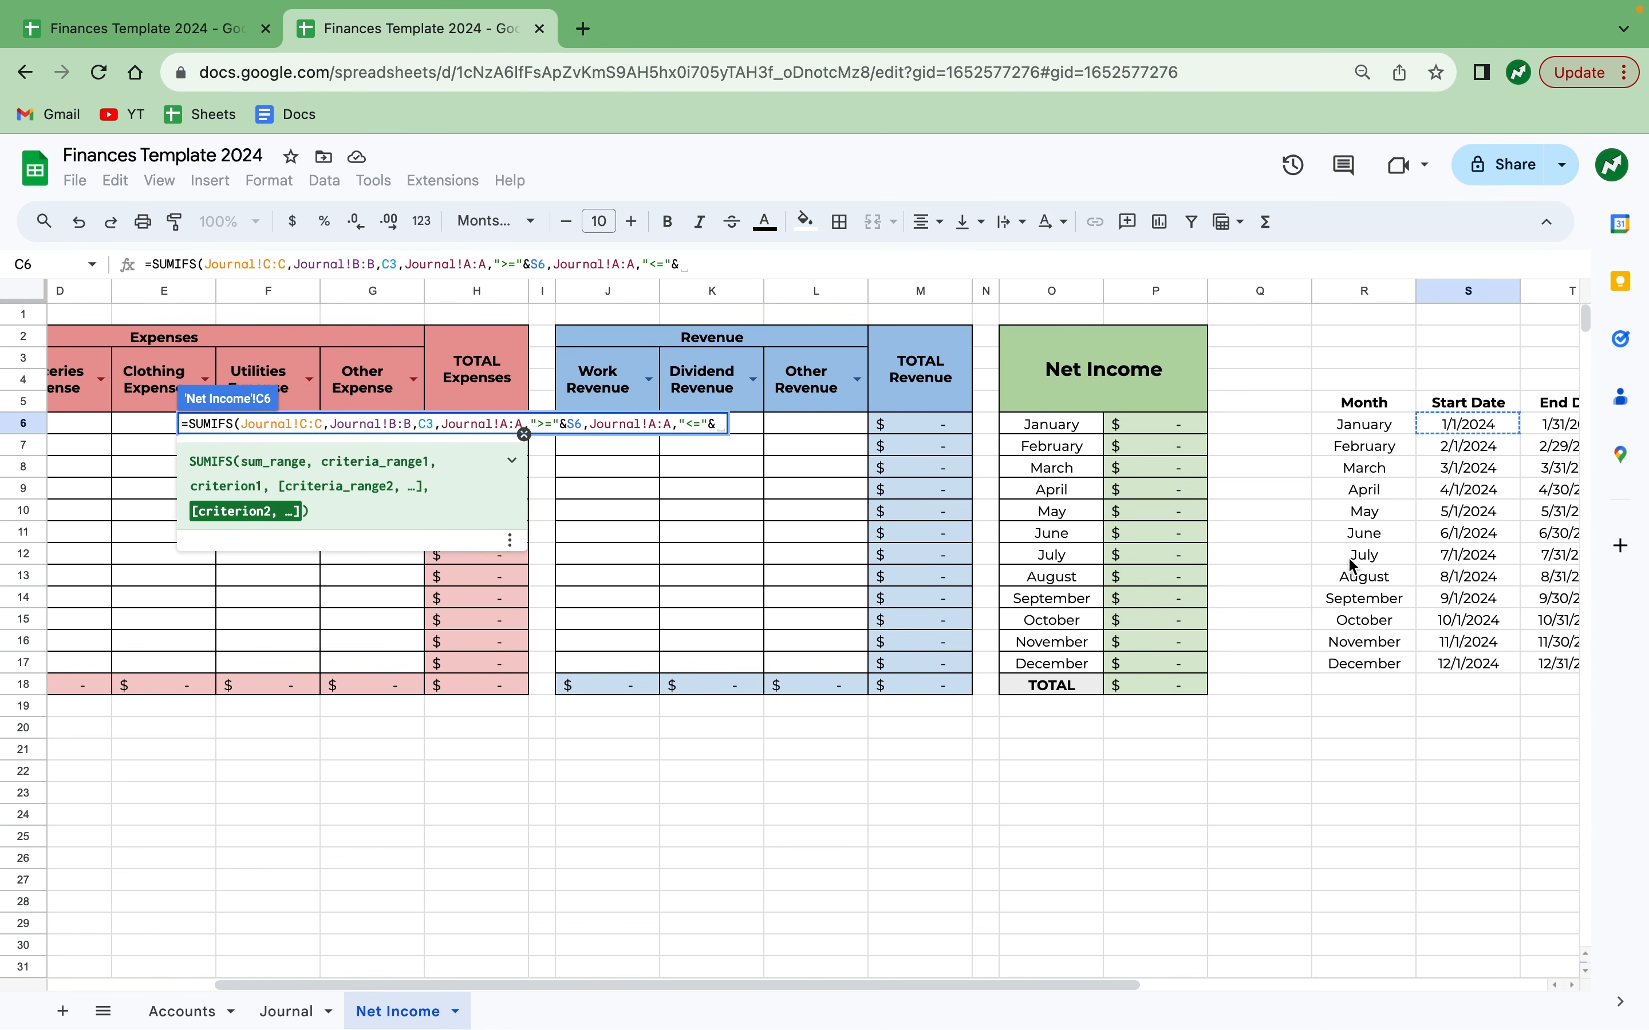
pyautogui.click(1544, 429)
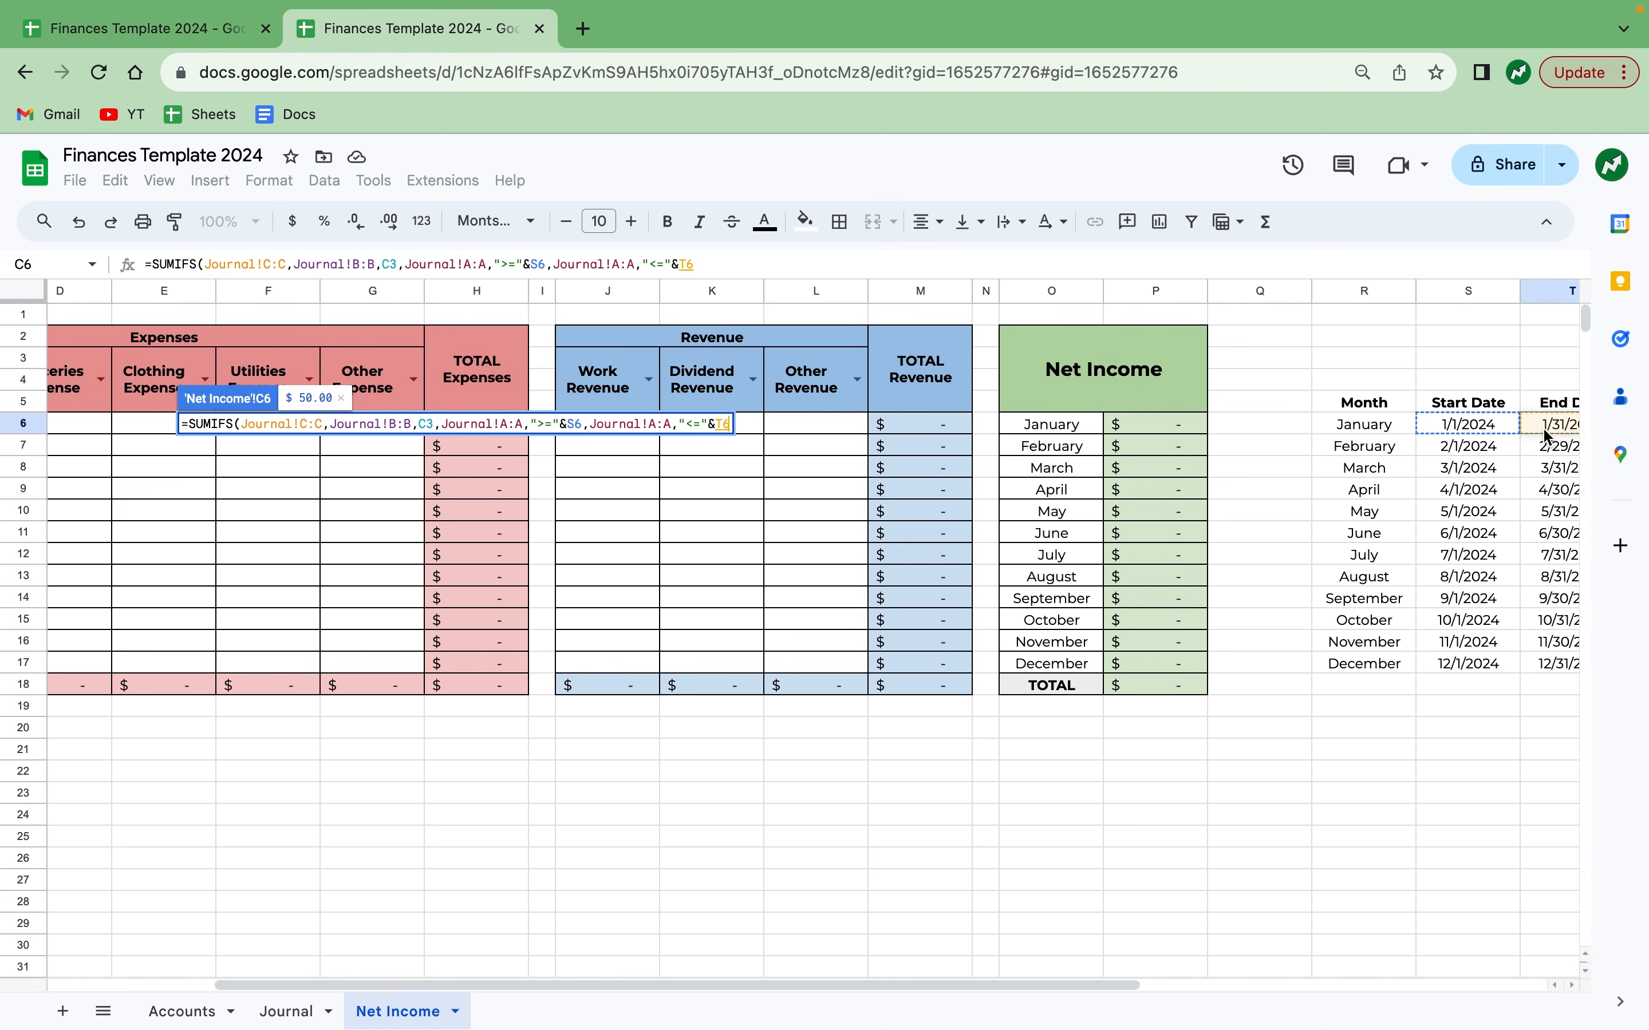
pyautogui.write(')')
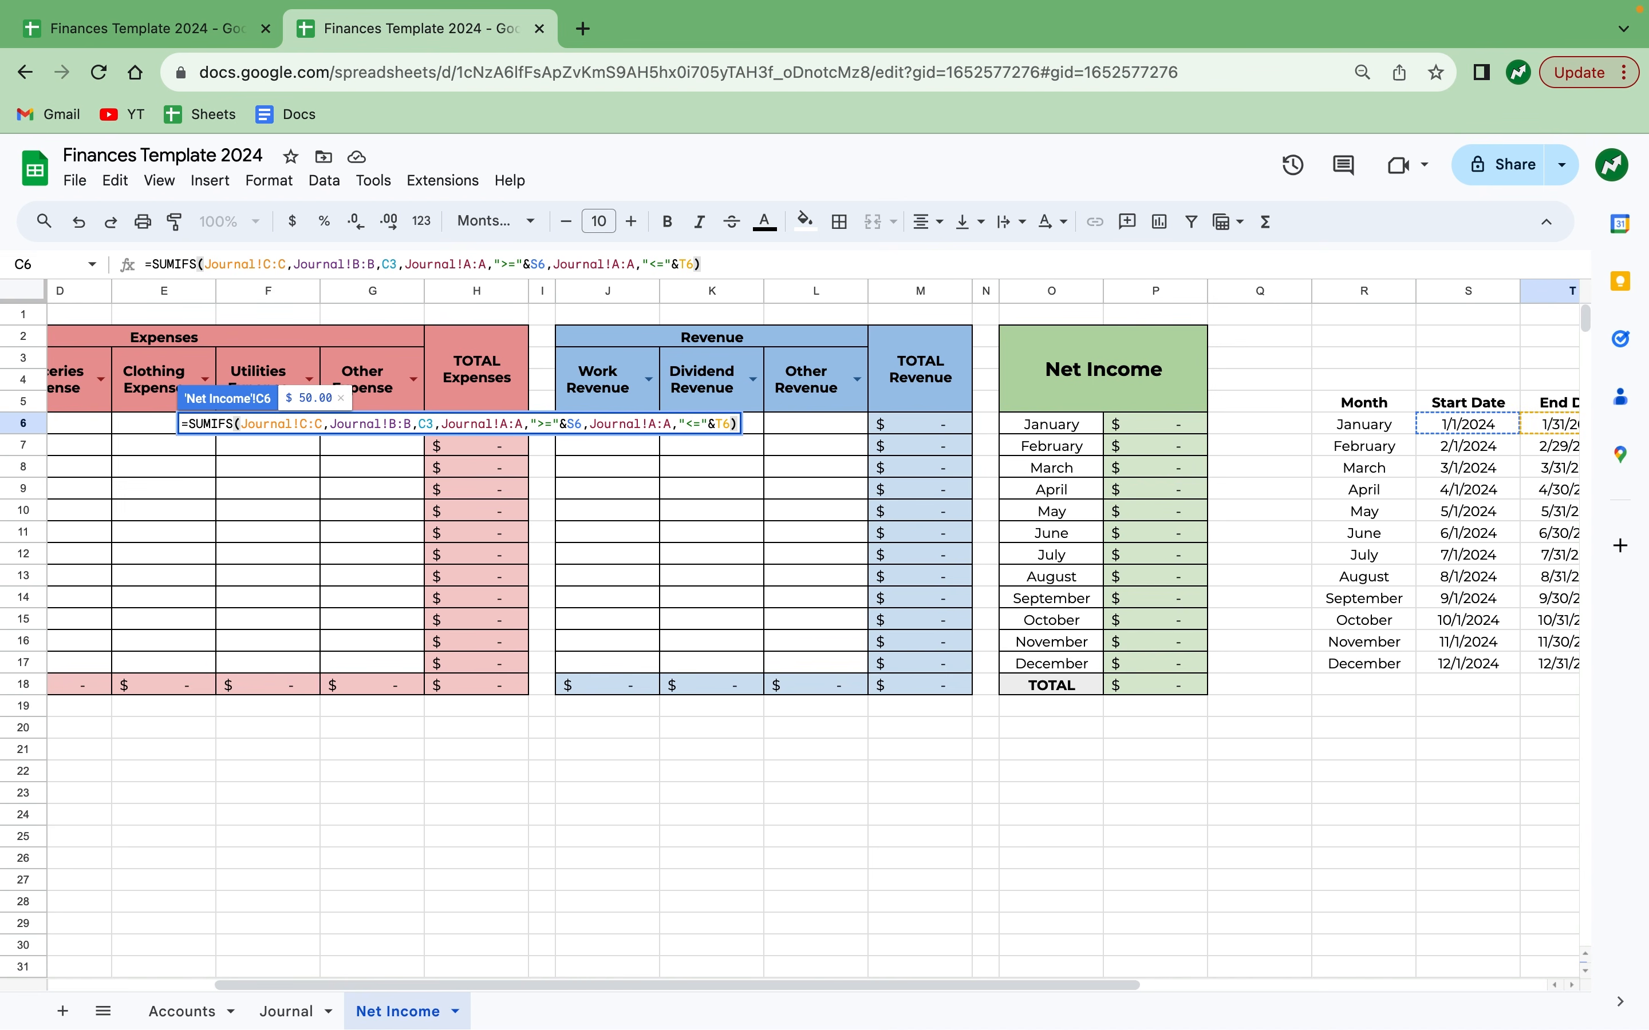
pyautogui.press('Return')
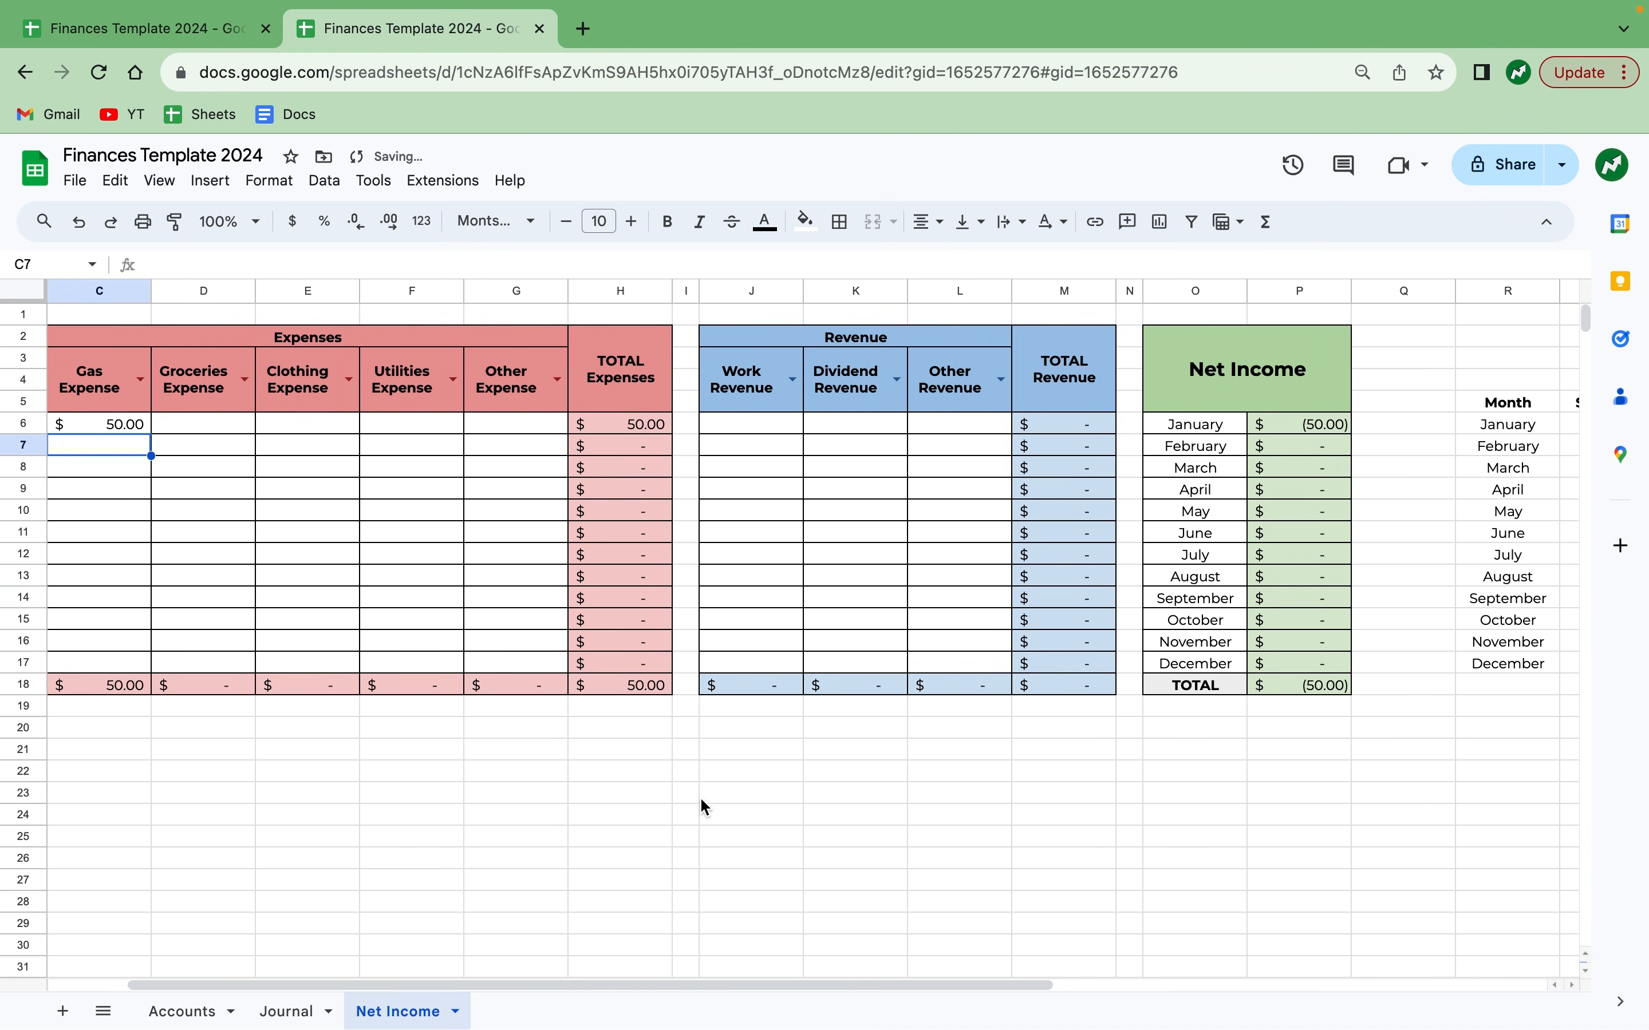
# Review the date criteria of the SUMIFS formula in C6 and compare them with the dates on the Journal sheet.
pyautogui.click(560, 567)
pyautogui.moveTo(560, 567); pyautogui.dragTo(43, 533)
pyautogui.click(263, 428)
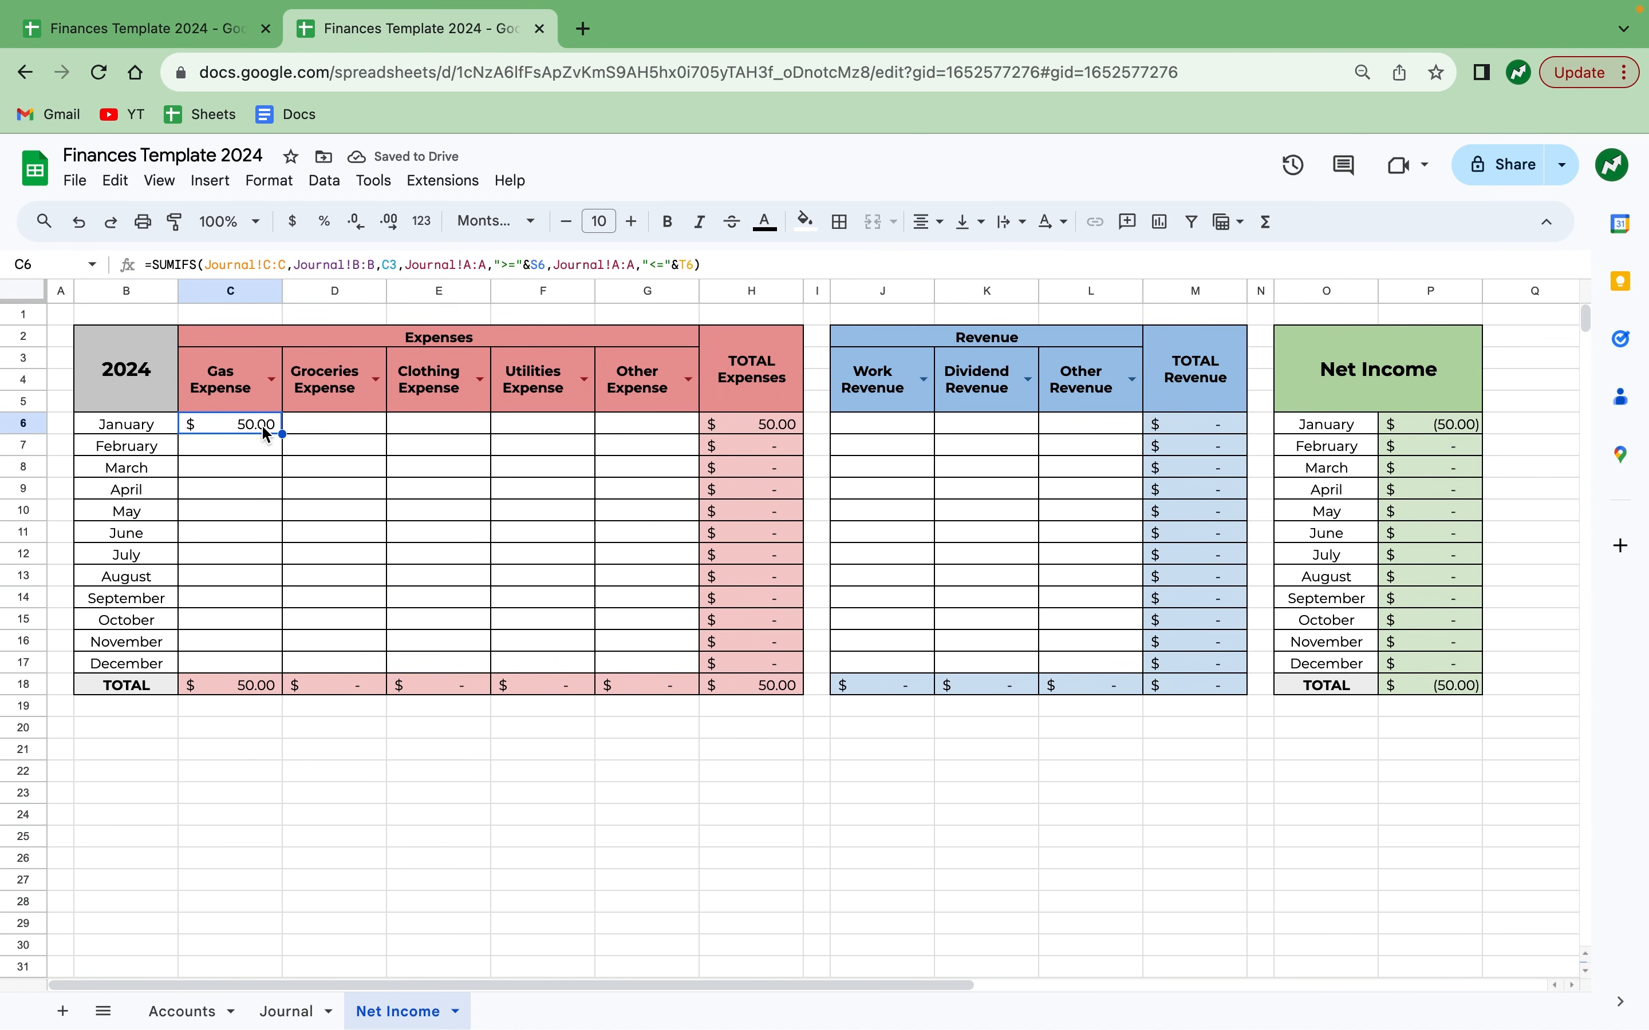
pyautogui.click(673, 264)
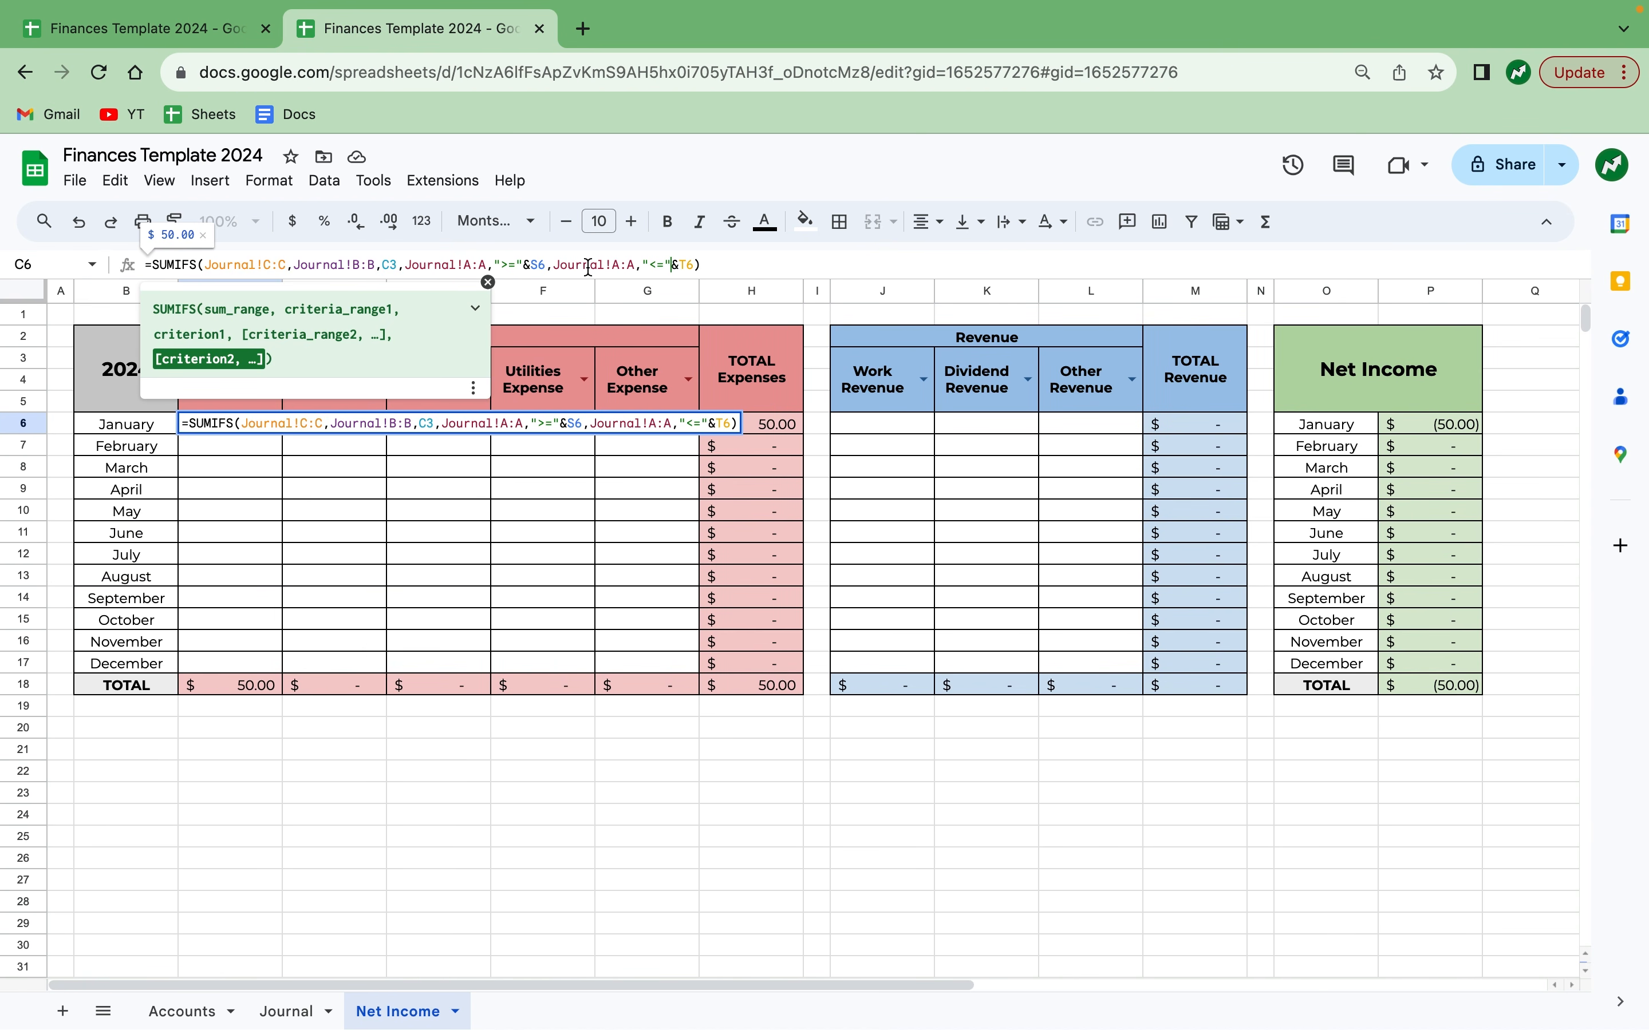
pyautogui.moveTo(412, 265); pyautogui.dragTo(699, 265)
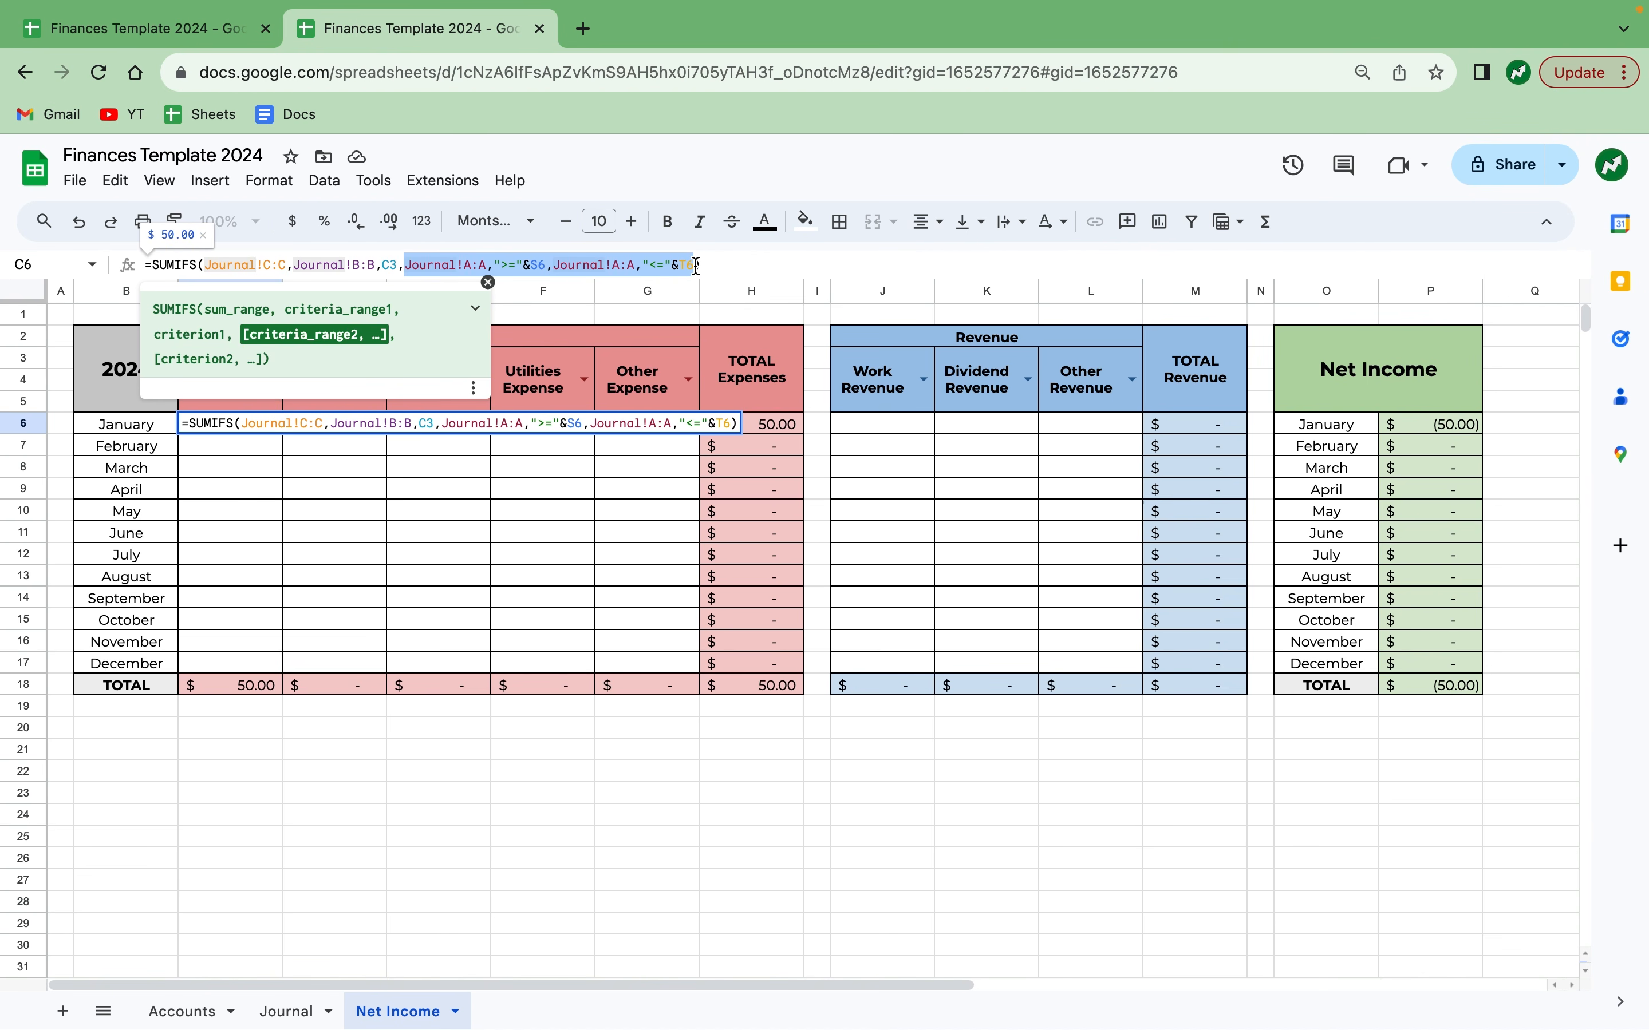
pyautogui.click(293, 1016)
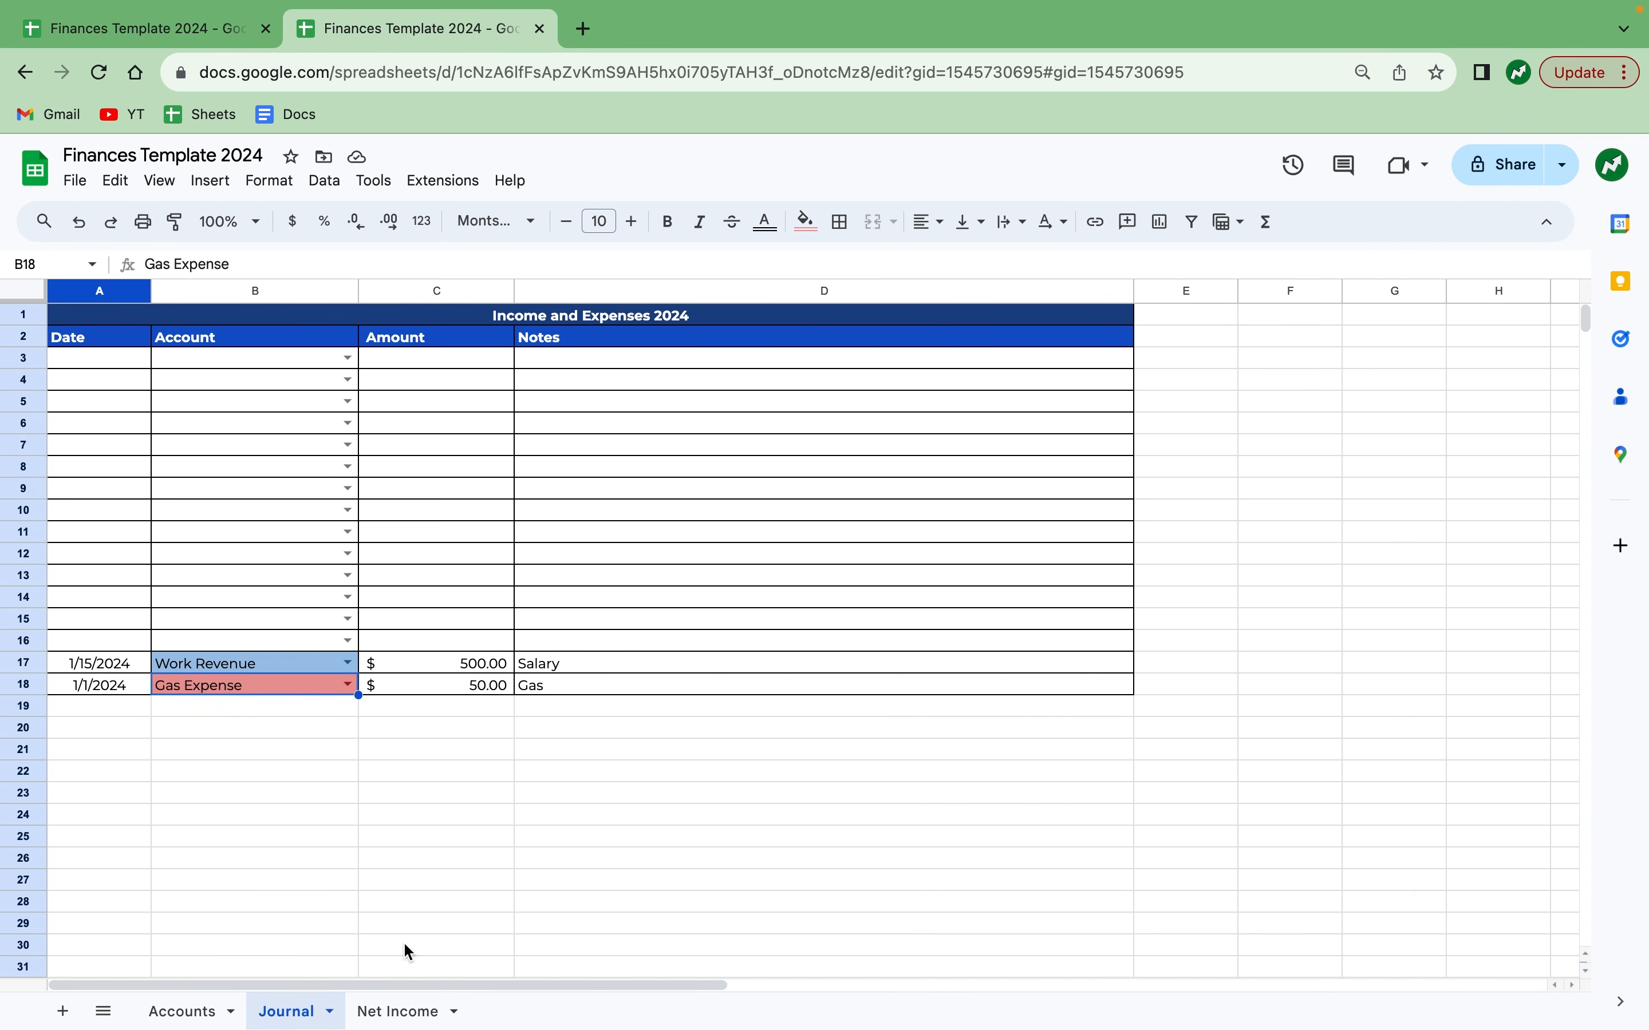
pyautogui.click(375, 1013)
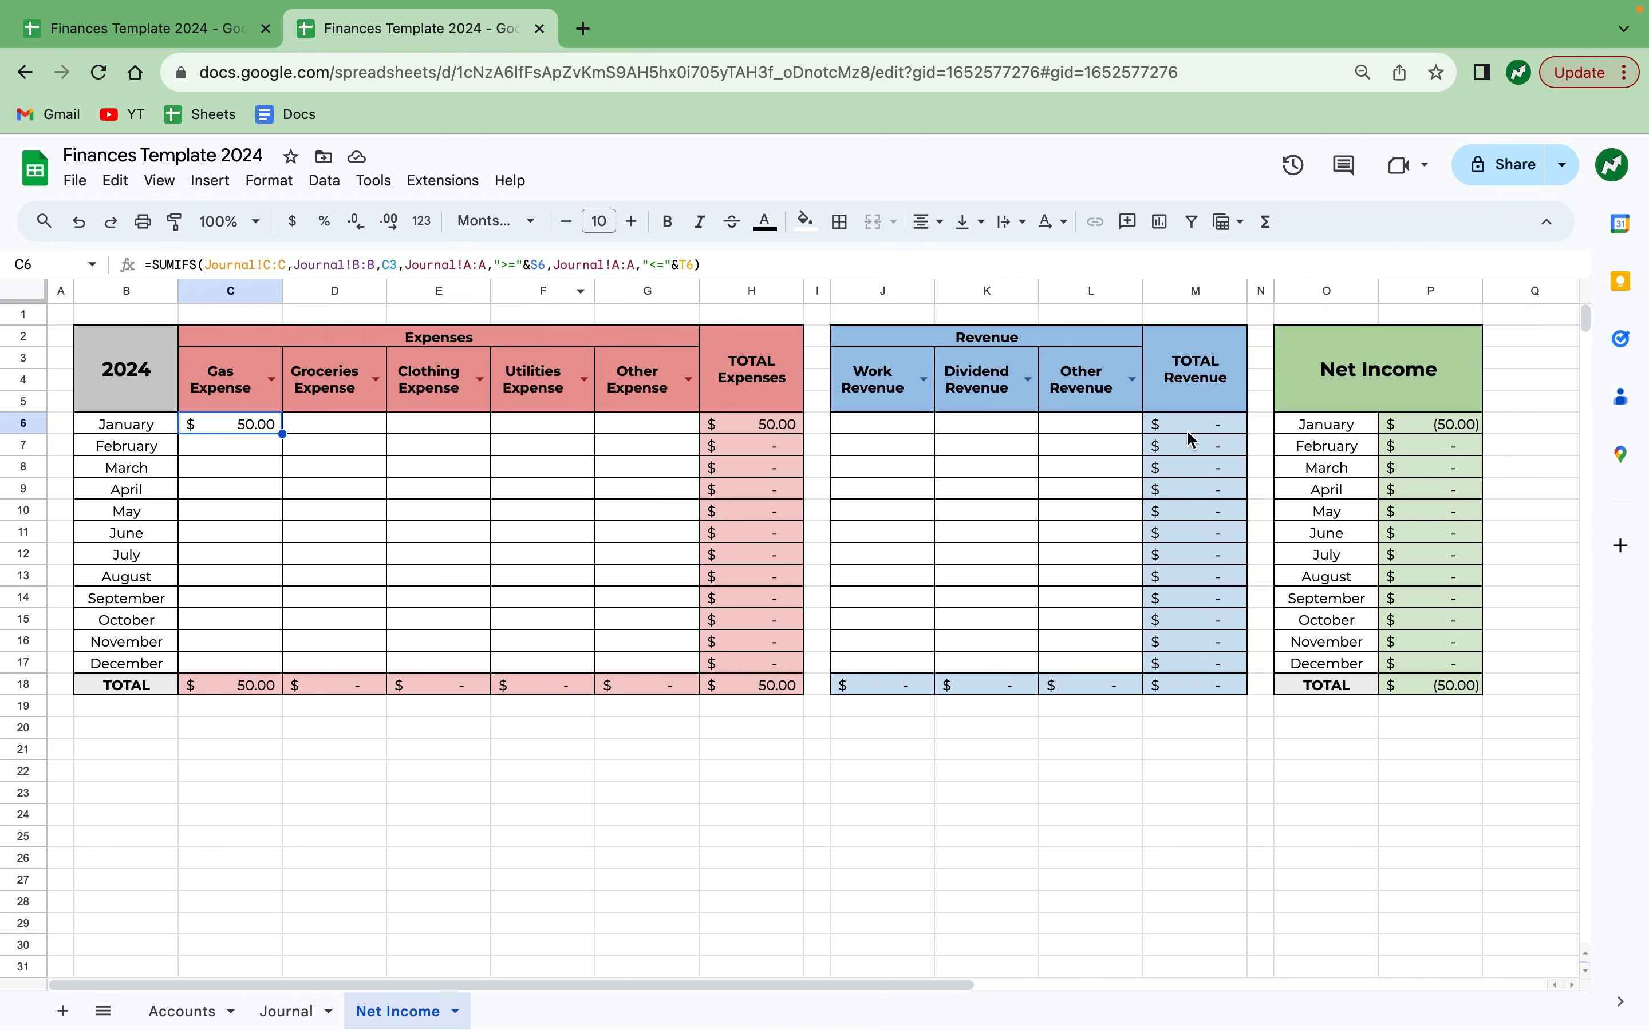
# Examine January's start and end dates in S6:T6 that the formula's date criteria refer to.
pyautogui.click(1573, 986)
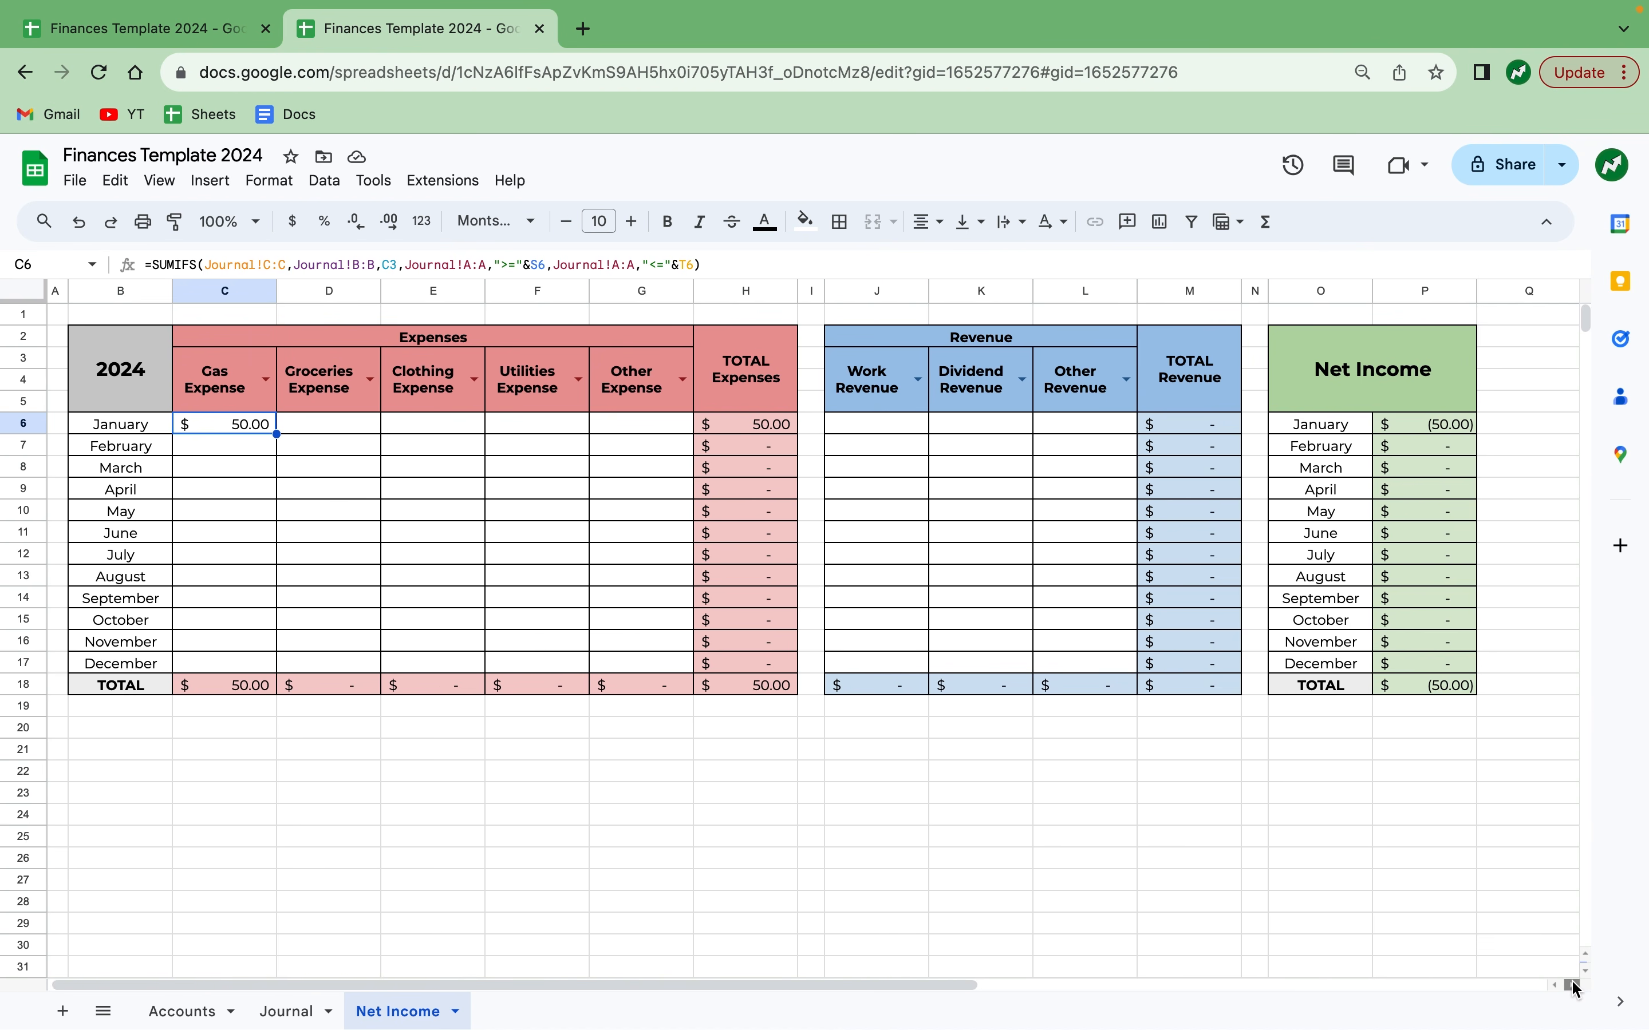
pyautogui.click(1572, 985)
pyautogui.click(1573, 985)
pyautogui.click(1572, 985)
pyautogui.click(1572, 985)
pyautogui.click(1572, 985)
pyautogui.click(1572, 985)
pyautogui.click(1572, 985)
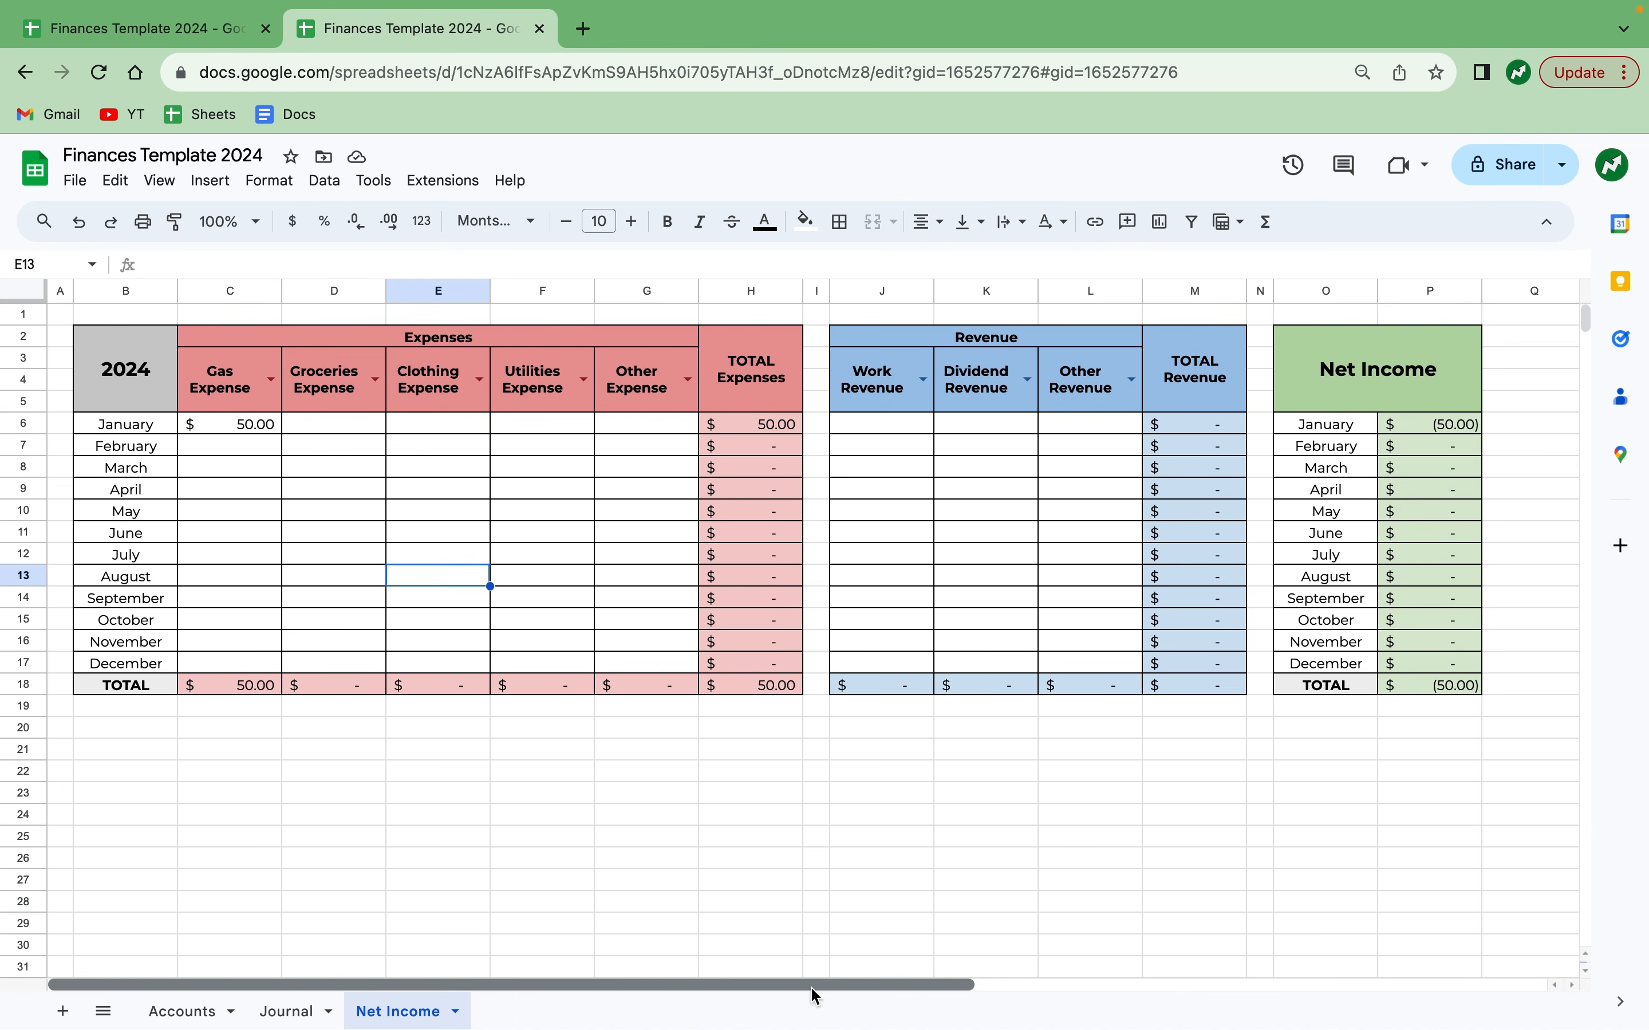
pyautogui.moveTo(813, 987); pyautogui.dragTo(1163, 985)
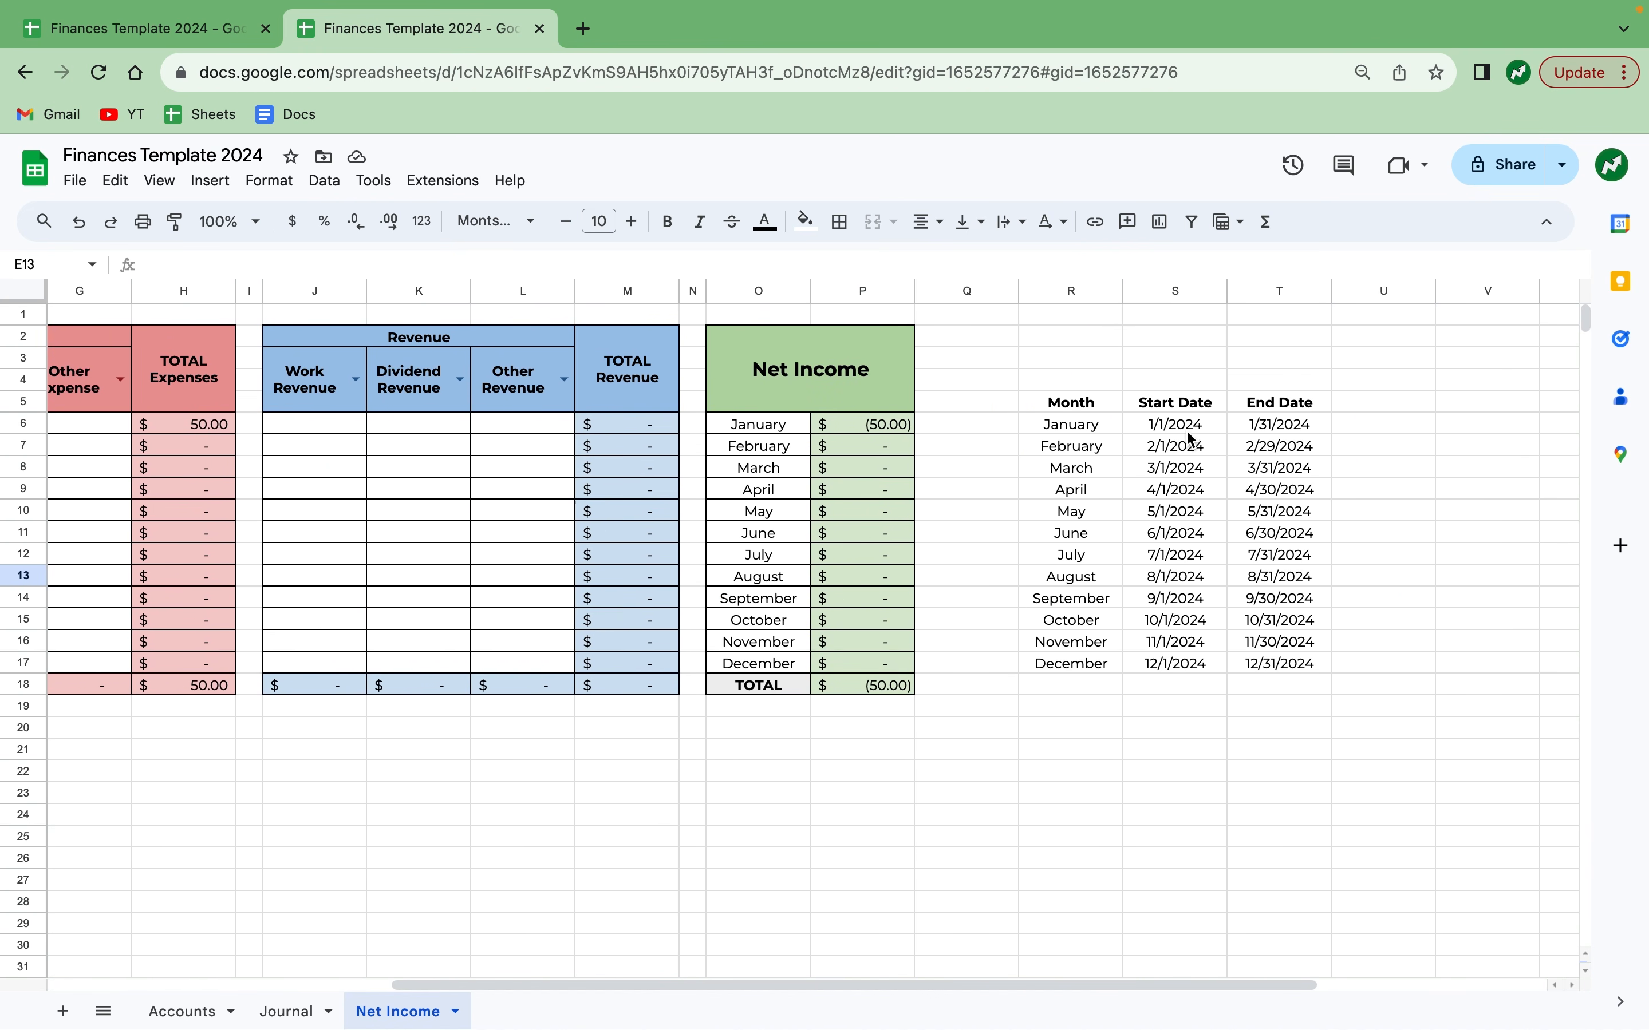
pyautogui.moveTo(1165, 424); pyautogui.dragTo(1259, 424)
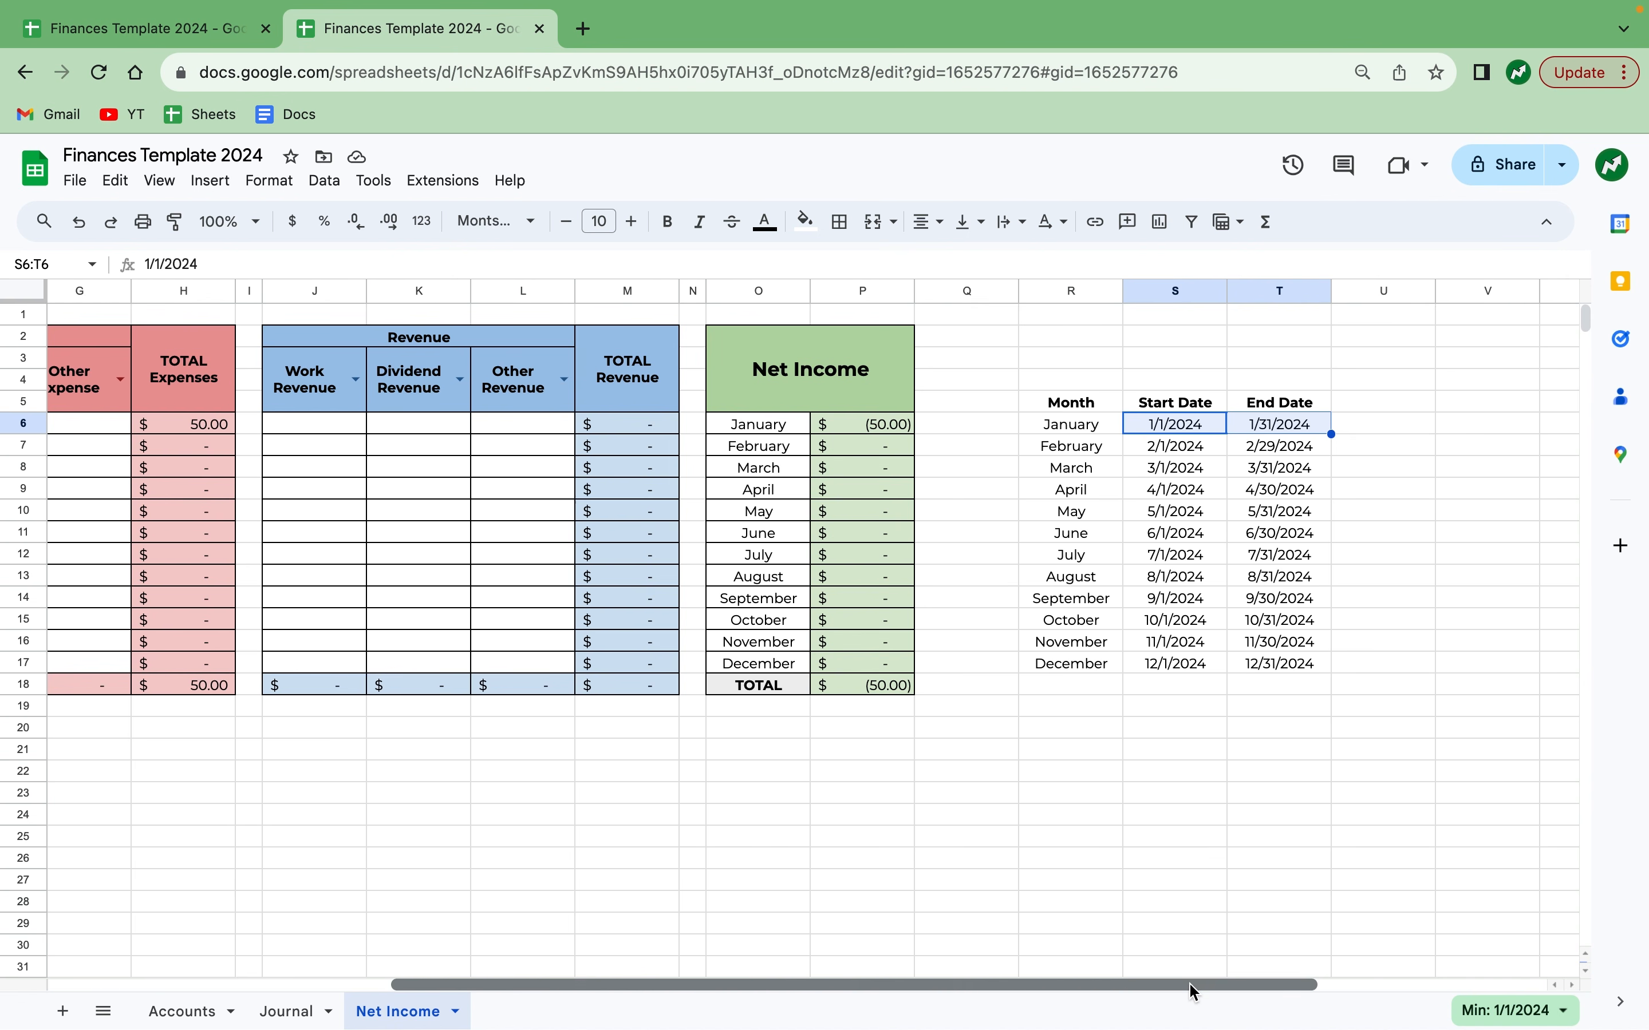
# Make the sum range of the SUMIFS formula in C6 absolute as Journal!$C:$C.
pyautogui.moveTo(1197, 986); pyautogui.dragTo(890, 1005)
pyautogui.click(179, 429)
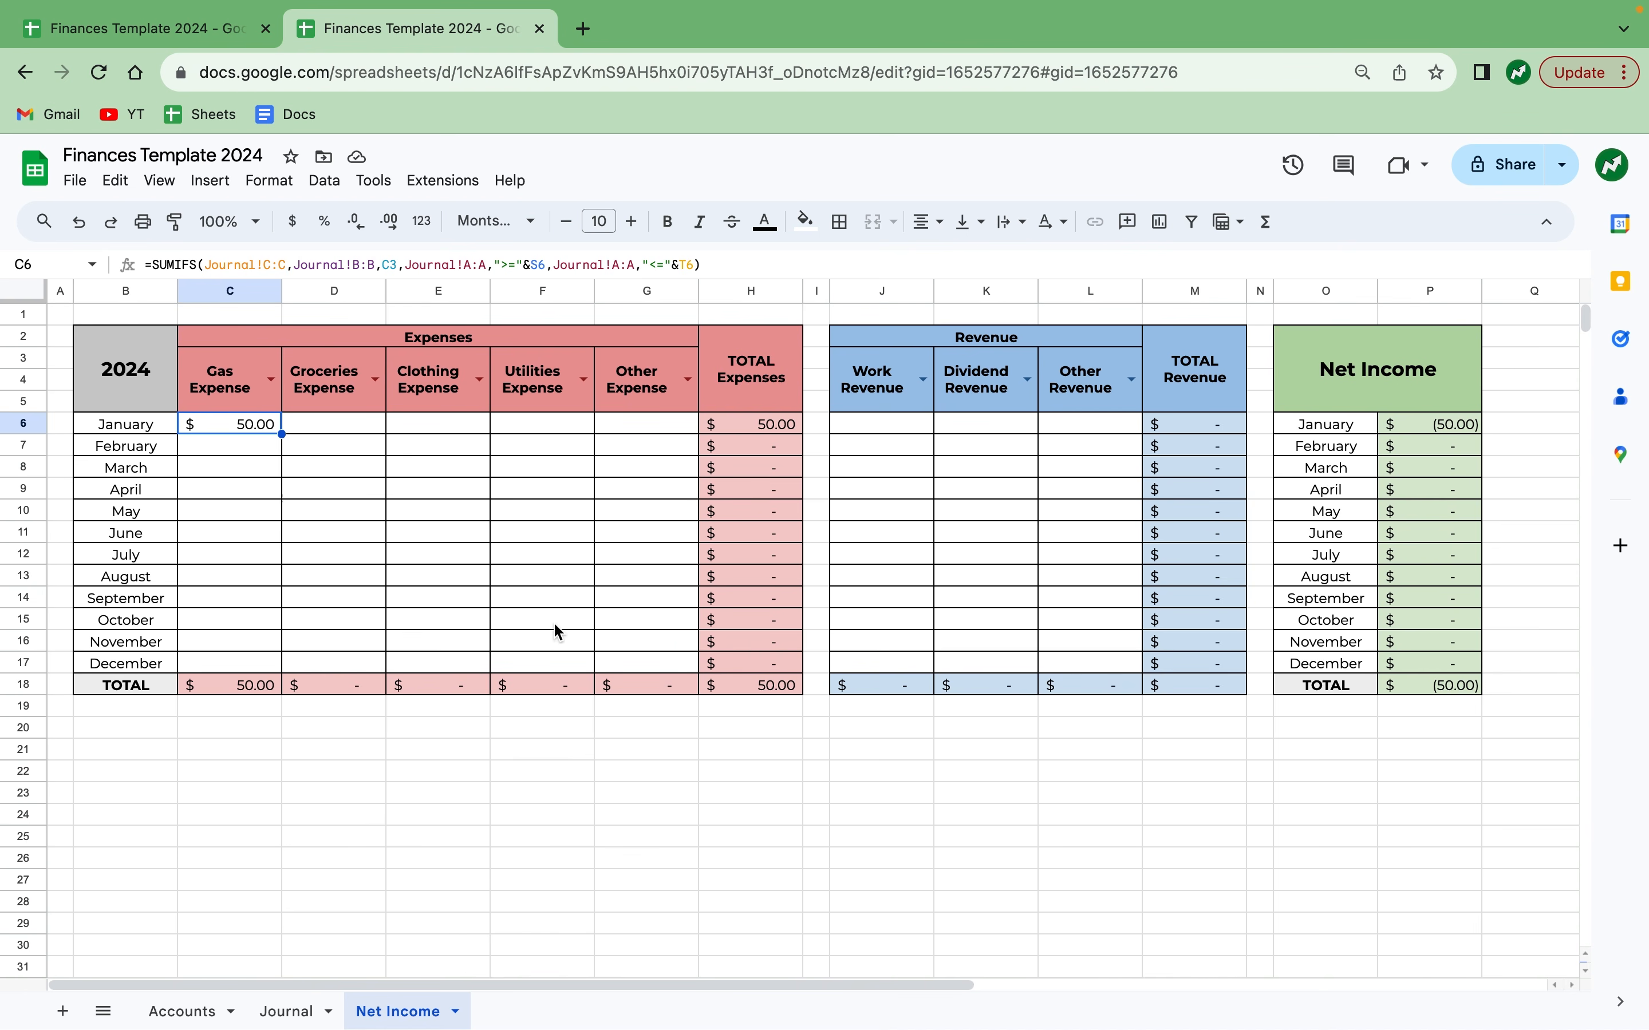
pyautogui.click(265, 262)
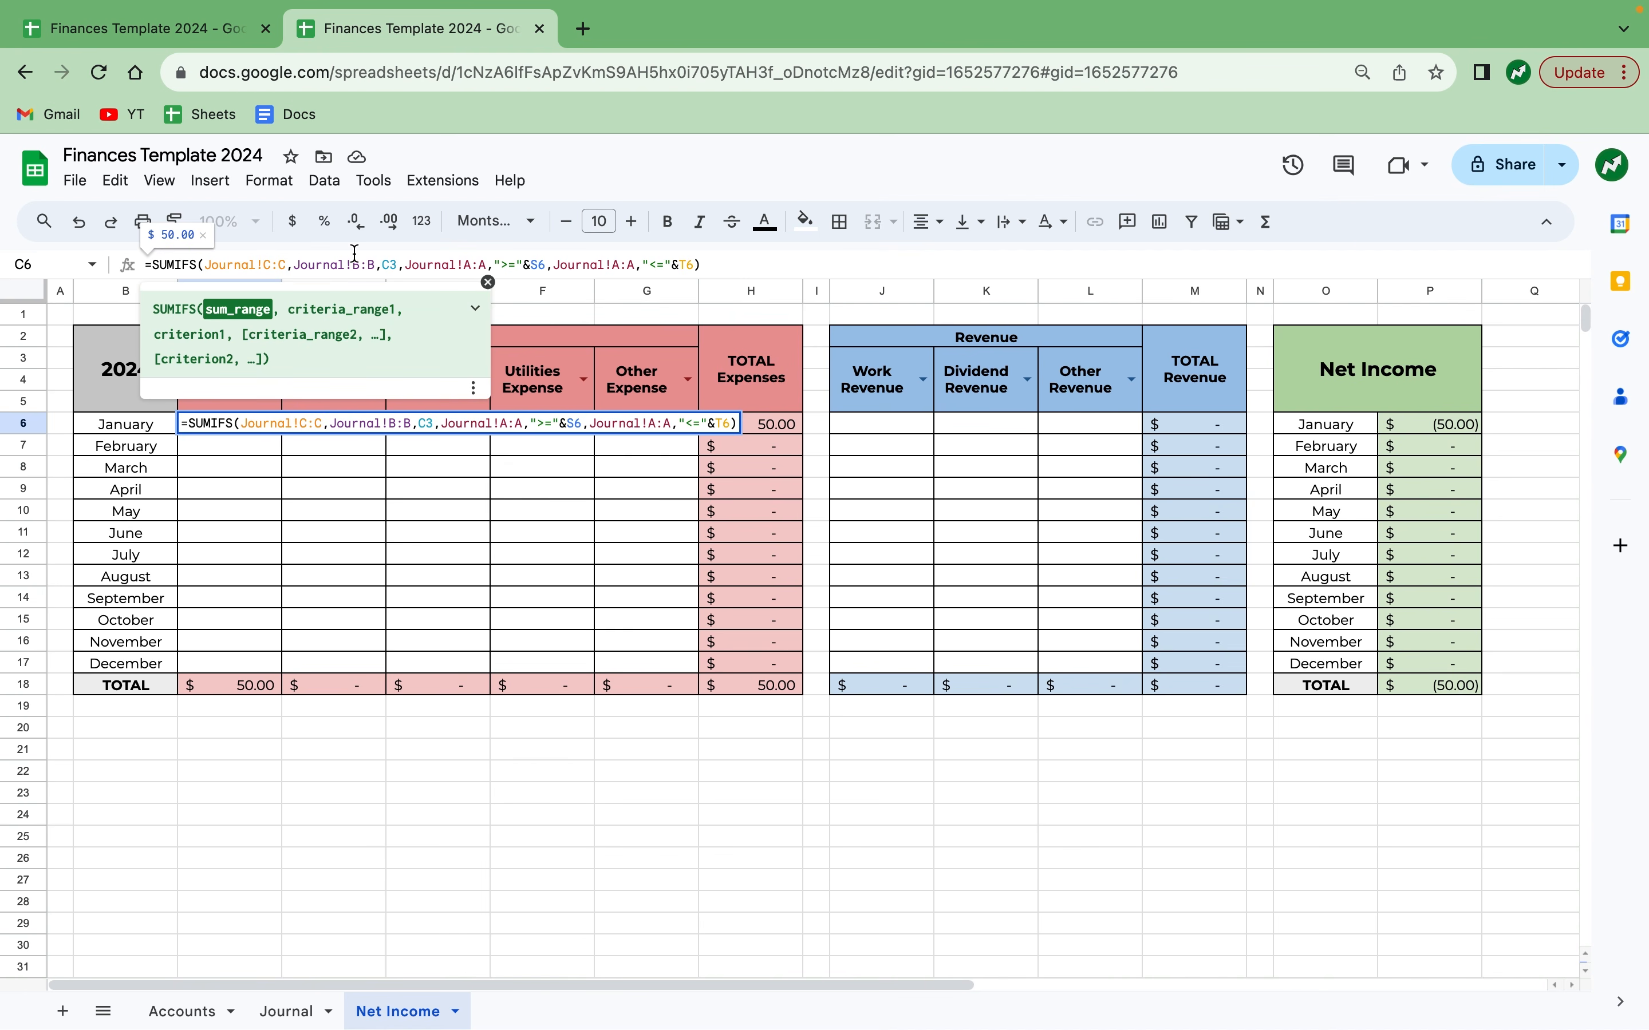
pyautogui.write('$')
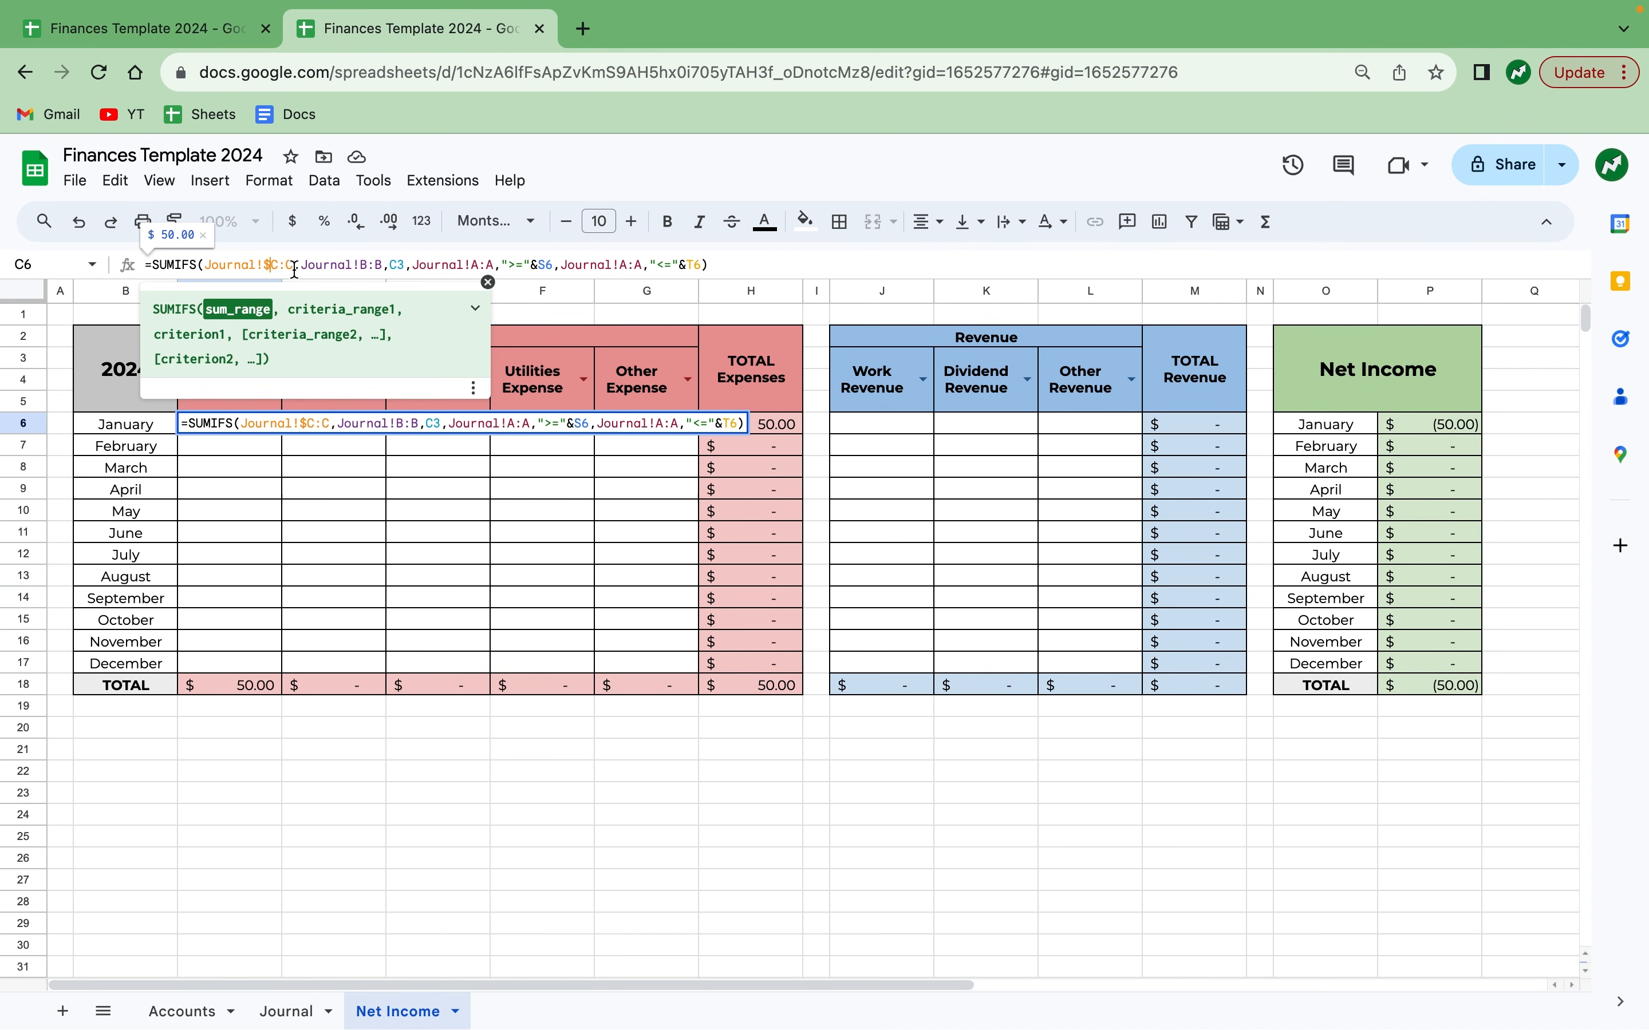
pyautogui.click(293, 265)
pyautogui.write('$')
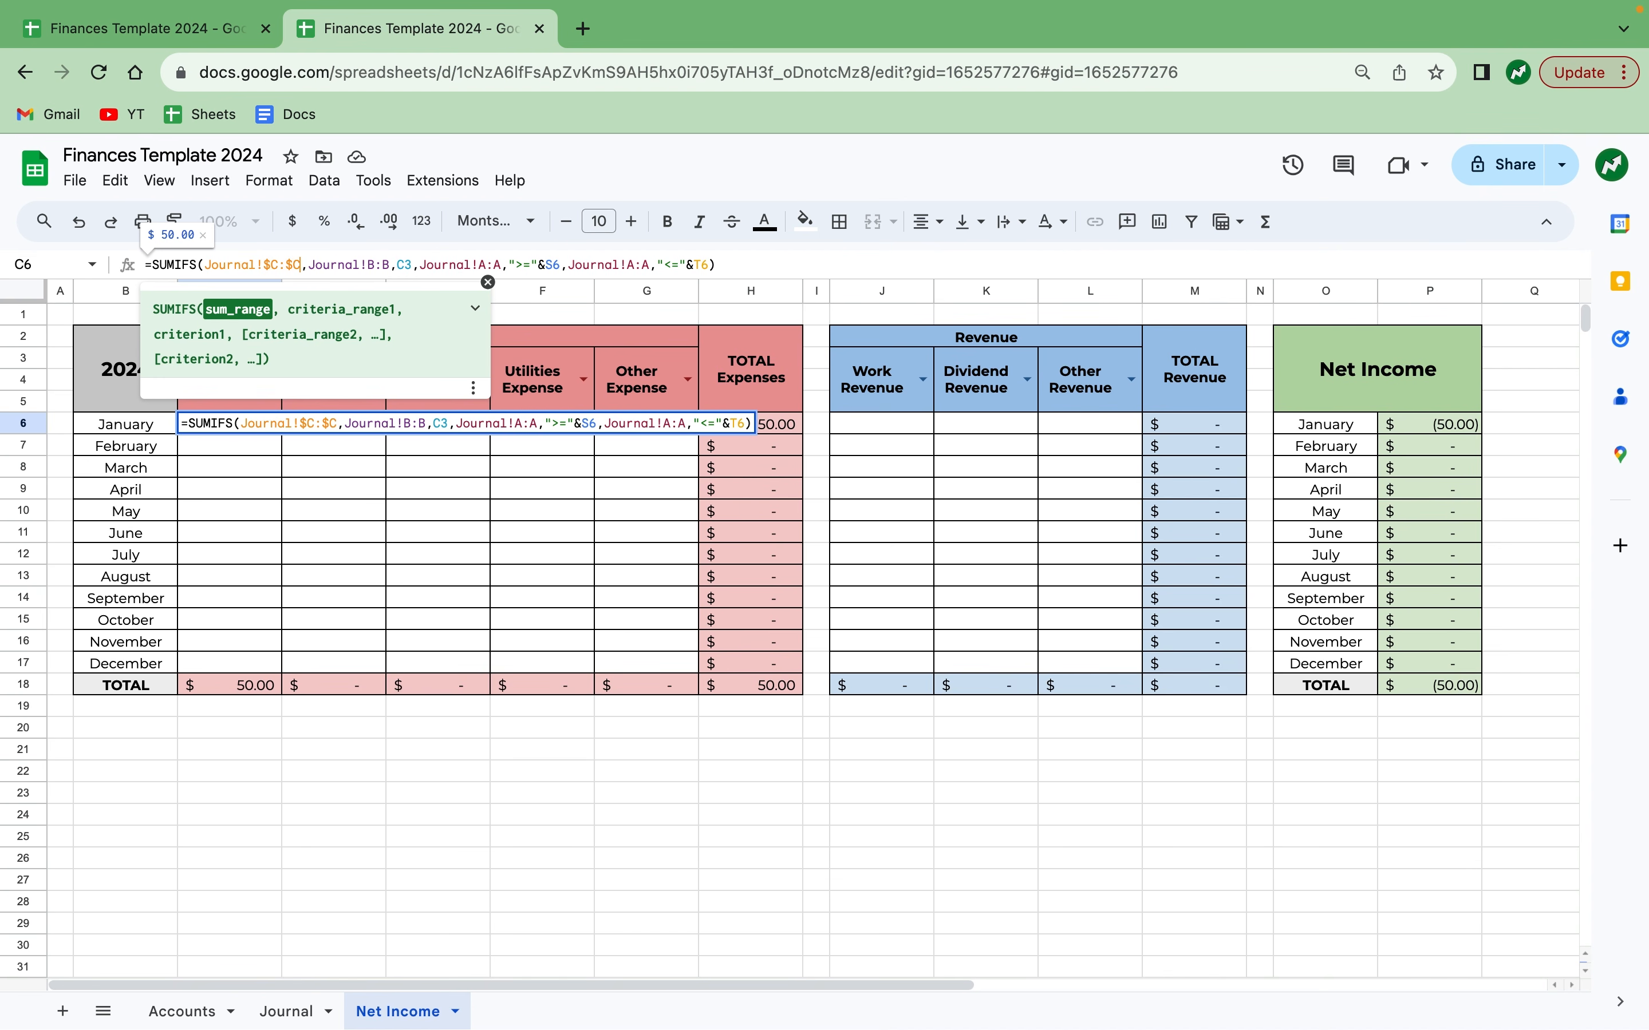
# Lock the formula's first criteria range as Journal!$B:$B and the row of its account criterion as C$3.
pyautogui.click(352, 264)
pyautogui.click(373, 265)
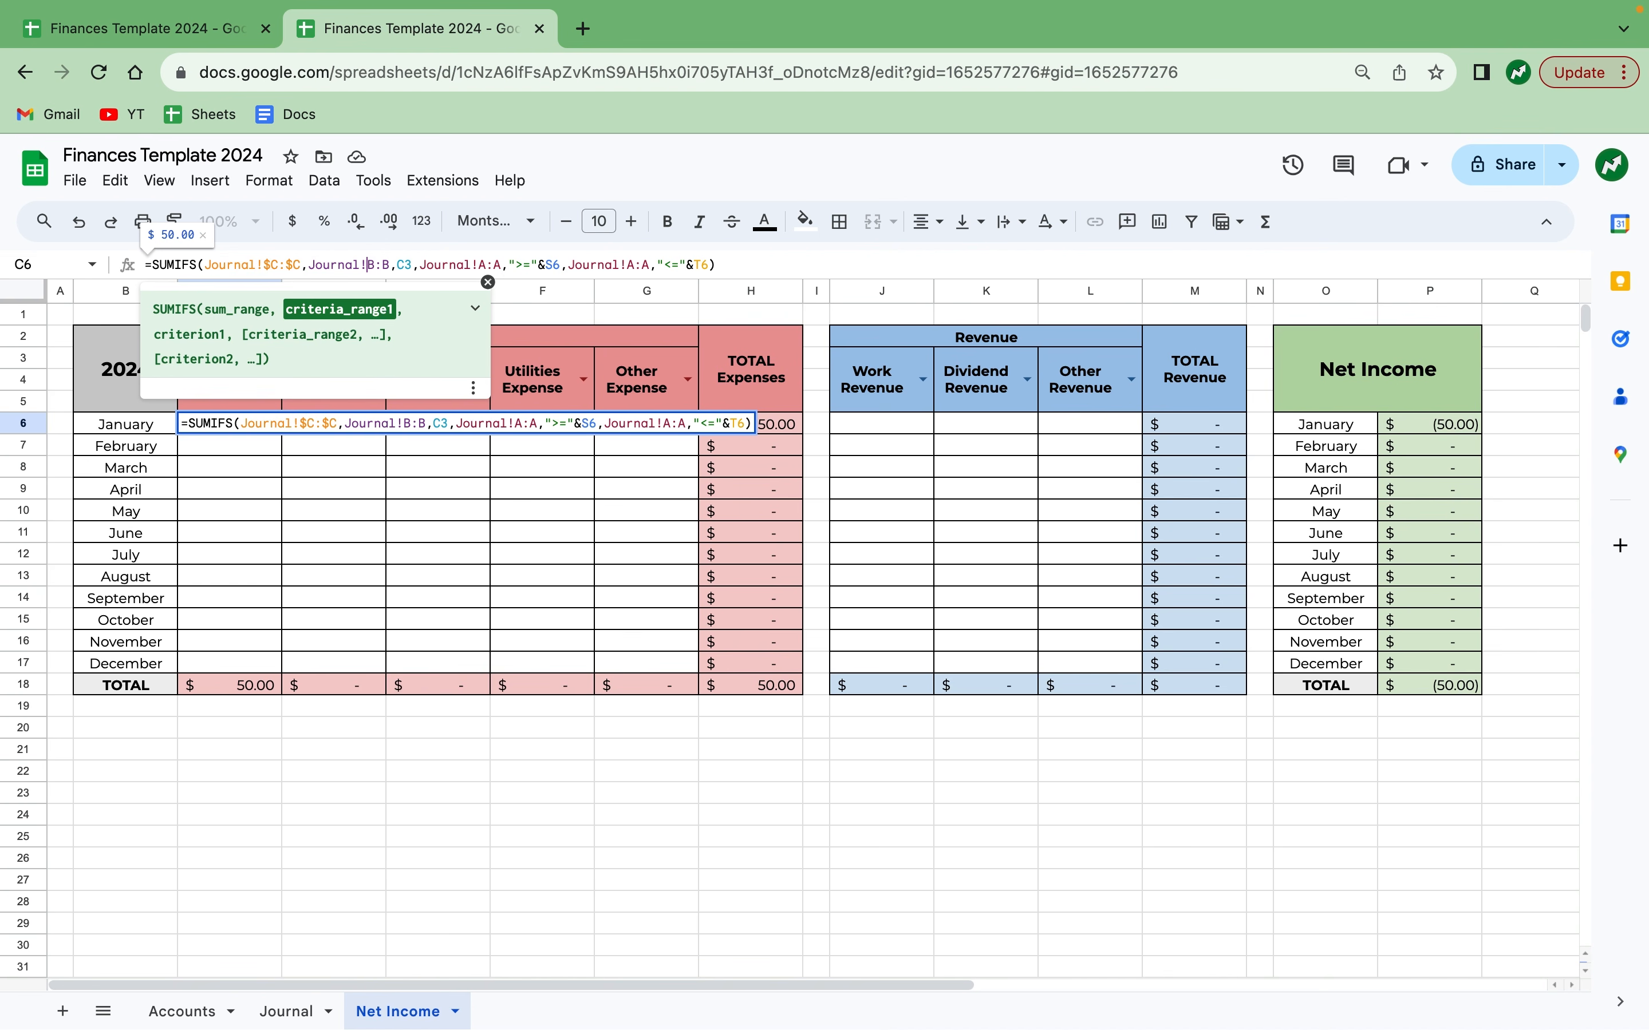
pyautogui.write('$')
pyautogui.press('Right')
pyautogui.press('Right')
pyautogui.write('$')
pyautogui.press('Right')
pyautogui.press('Right')
pyautogui.press('Right')
pyautogui.write('$')
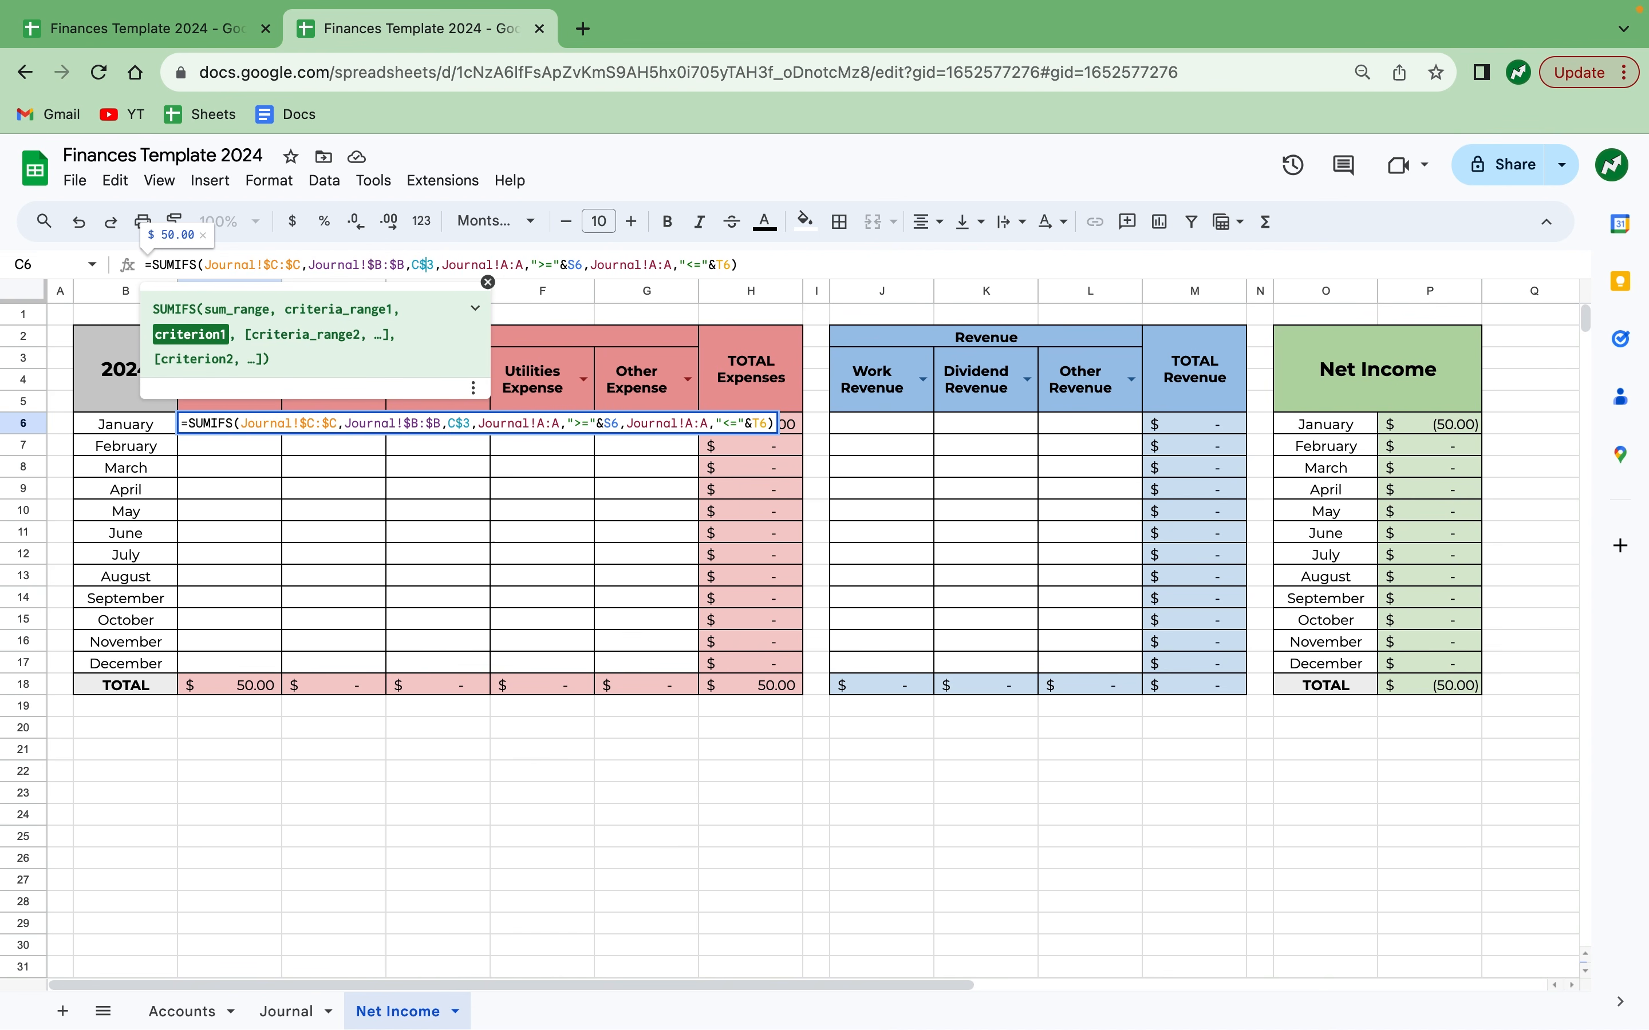
# Lock the formula's first date range as Journal!$A:$A and the column of its start date reference as $S6.
pyautogui.press('Right')
pyautogui.press('Right')
pyautogui.press('Right')
pyautogui.press('Right')
pyautogui.press('Right')
pyautogui.press('Right')
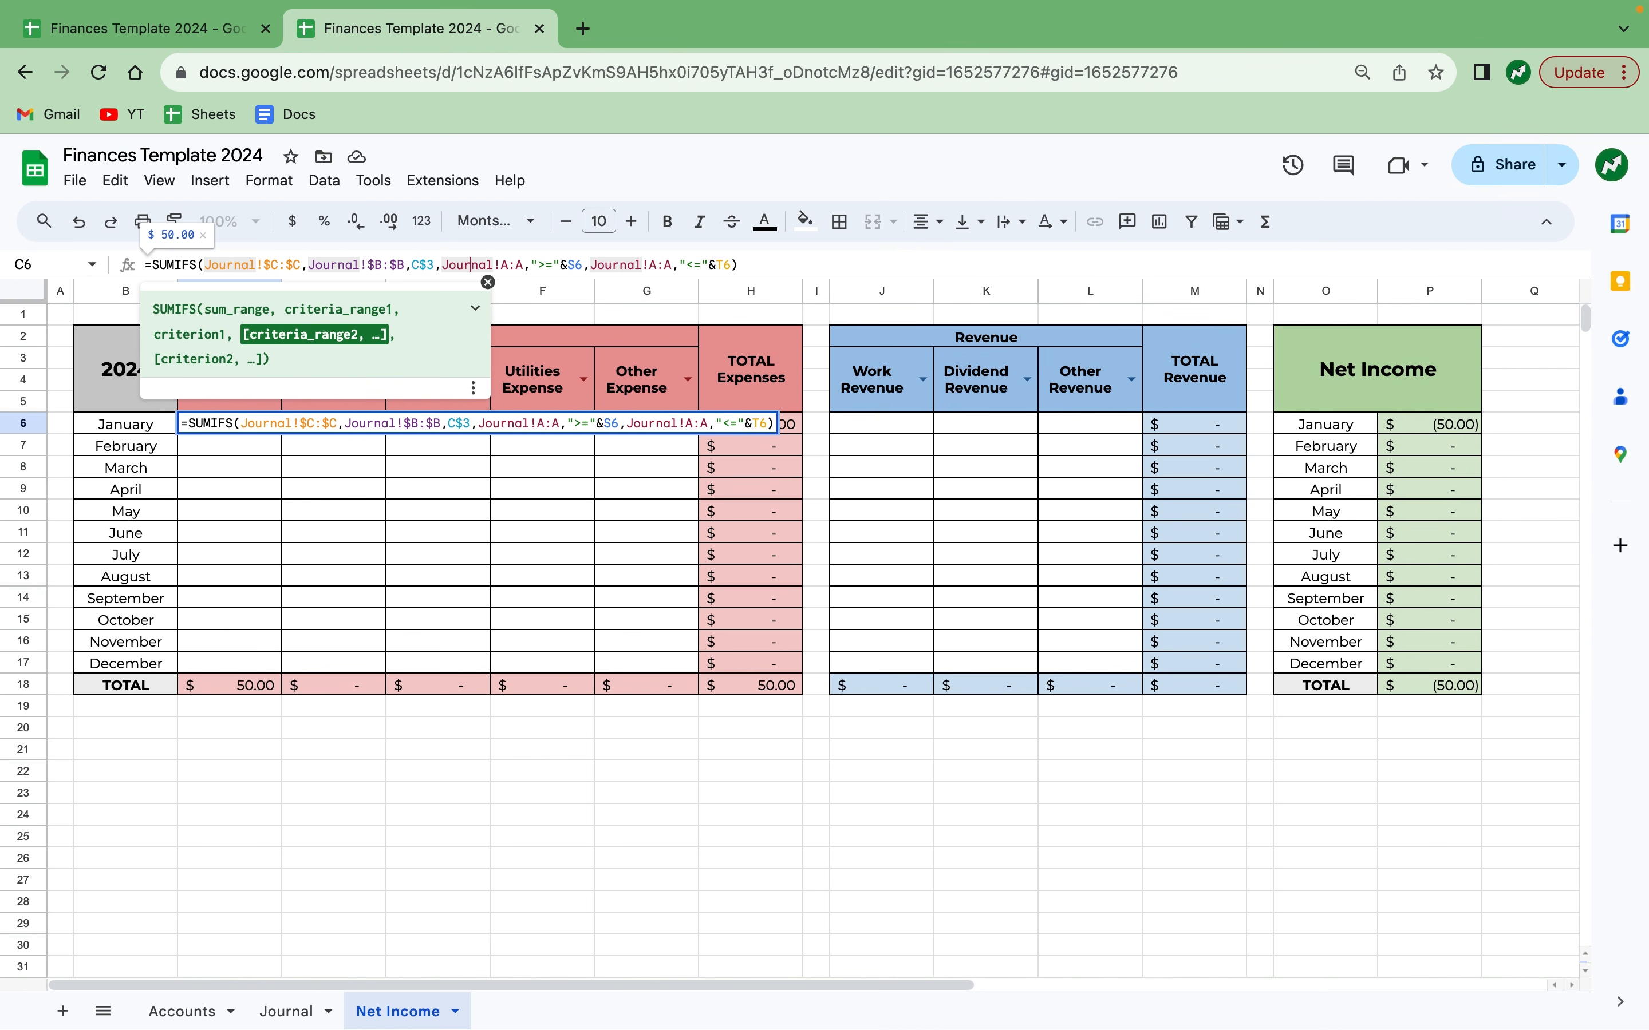
pyautogui.press('Right')
pyautogui.press('Right')
pyautogui.press('Right')
pyautogui.press('Right')
pyautogui.write('$')
pyautogui.press('Right')
pyautogui.press('Right')
pyautogui.write('$')
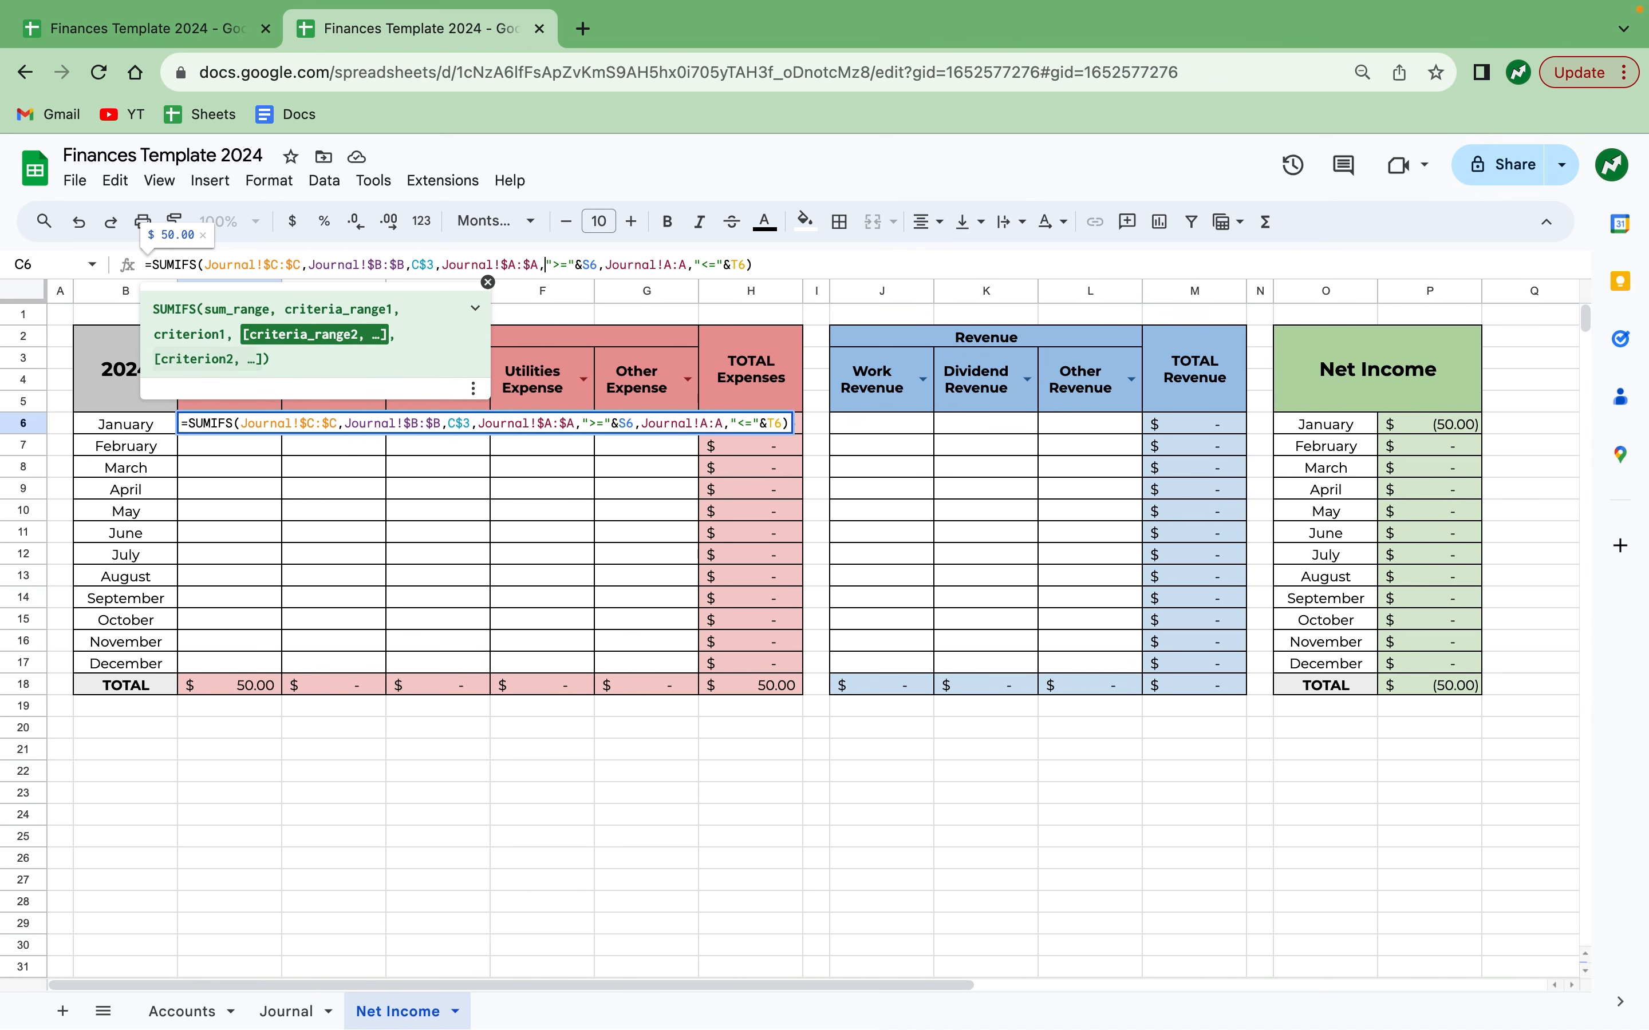
pyautogui.press('Right')
pyautogui.press('Right')
pyautogui.press('Right')
pyautogui.press('Right')
pyautogui.press('Right')
pyautogui.press('Right')
pyautogui.press('Right')
pyautogui.write('$')
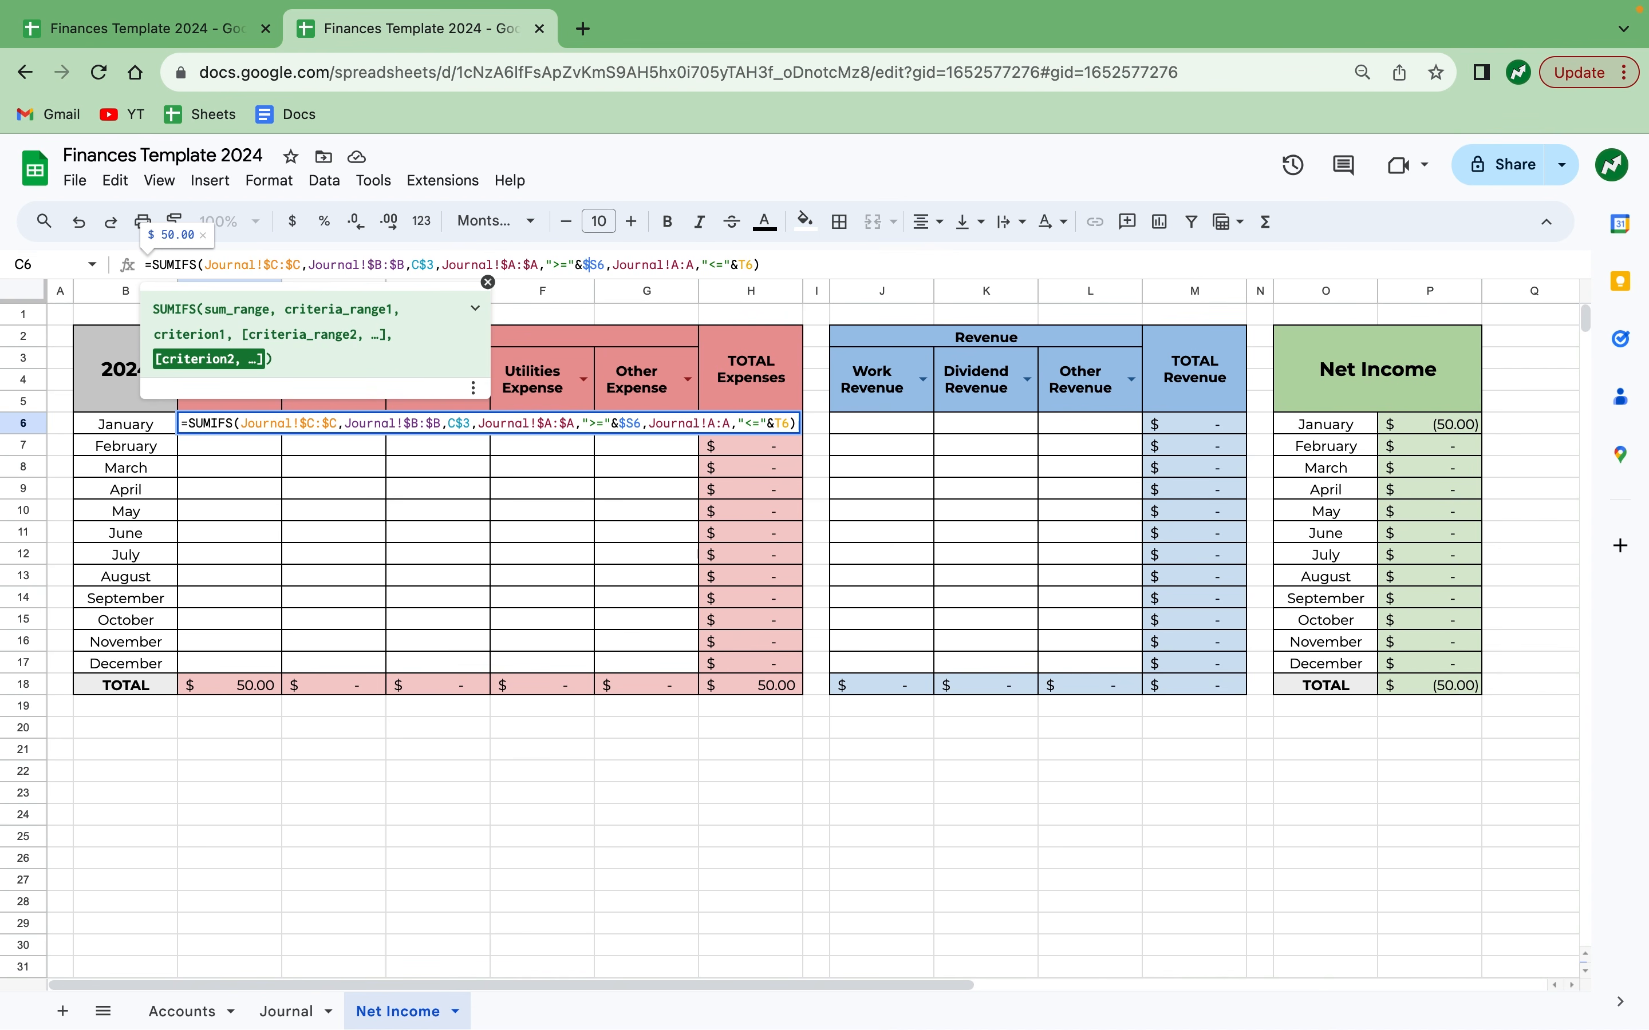
# Lock the second date range as Journal!$A:$A and the end date reference as $T6, and commit the formula in C6.
pyautogui.press('Right')
pyautogui.press('Right')
pyautogui.press('Right')
pyautogui.press('Right')
pyautogui.press('Right')
pyautogui.press('Right')
pyautogui.press('Right')
pyautogui.press('Right')
pyautogui.press('Right')
pyautogui.write('$')
pyautogui.press('Right')
pyautogui.press('Right')
pyautogui.write('$')
pyautogui.press('Right')
pyautogui.press('Right')
pyautogui.press('Right')
pyautogui.press('Right')
pyautogui.press('Right')
pyautogui.press('Right')
pyautogui.press('Right')
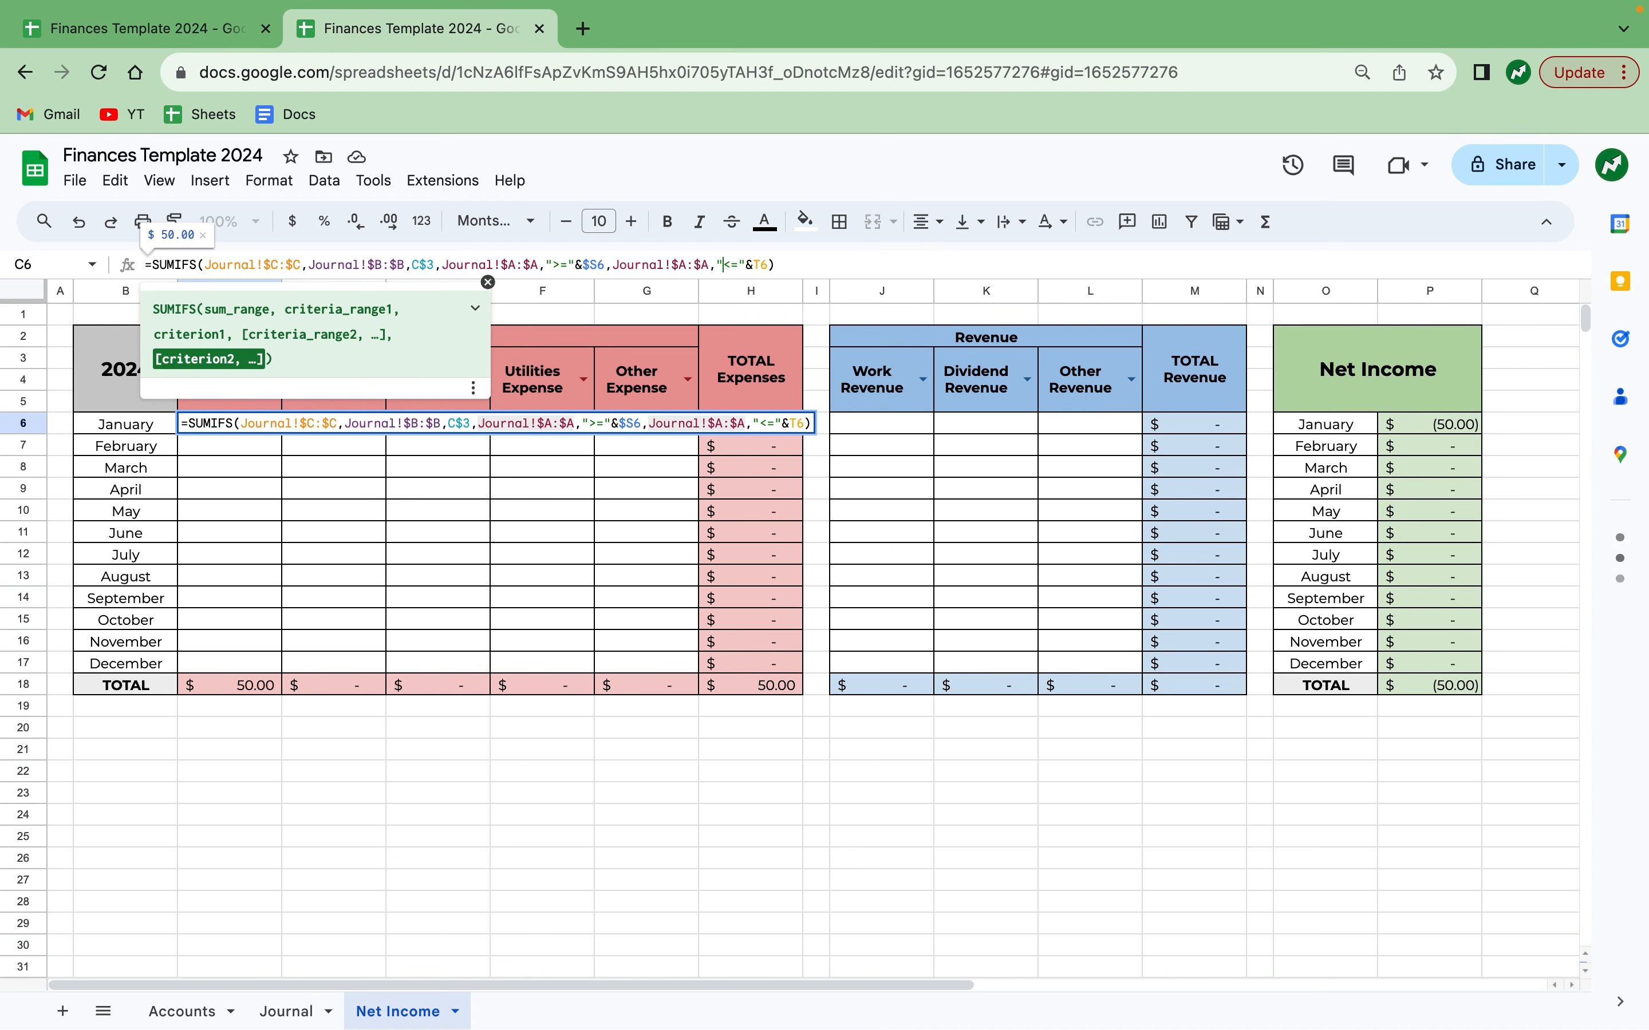
pyautogui.write('$')
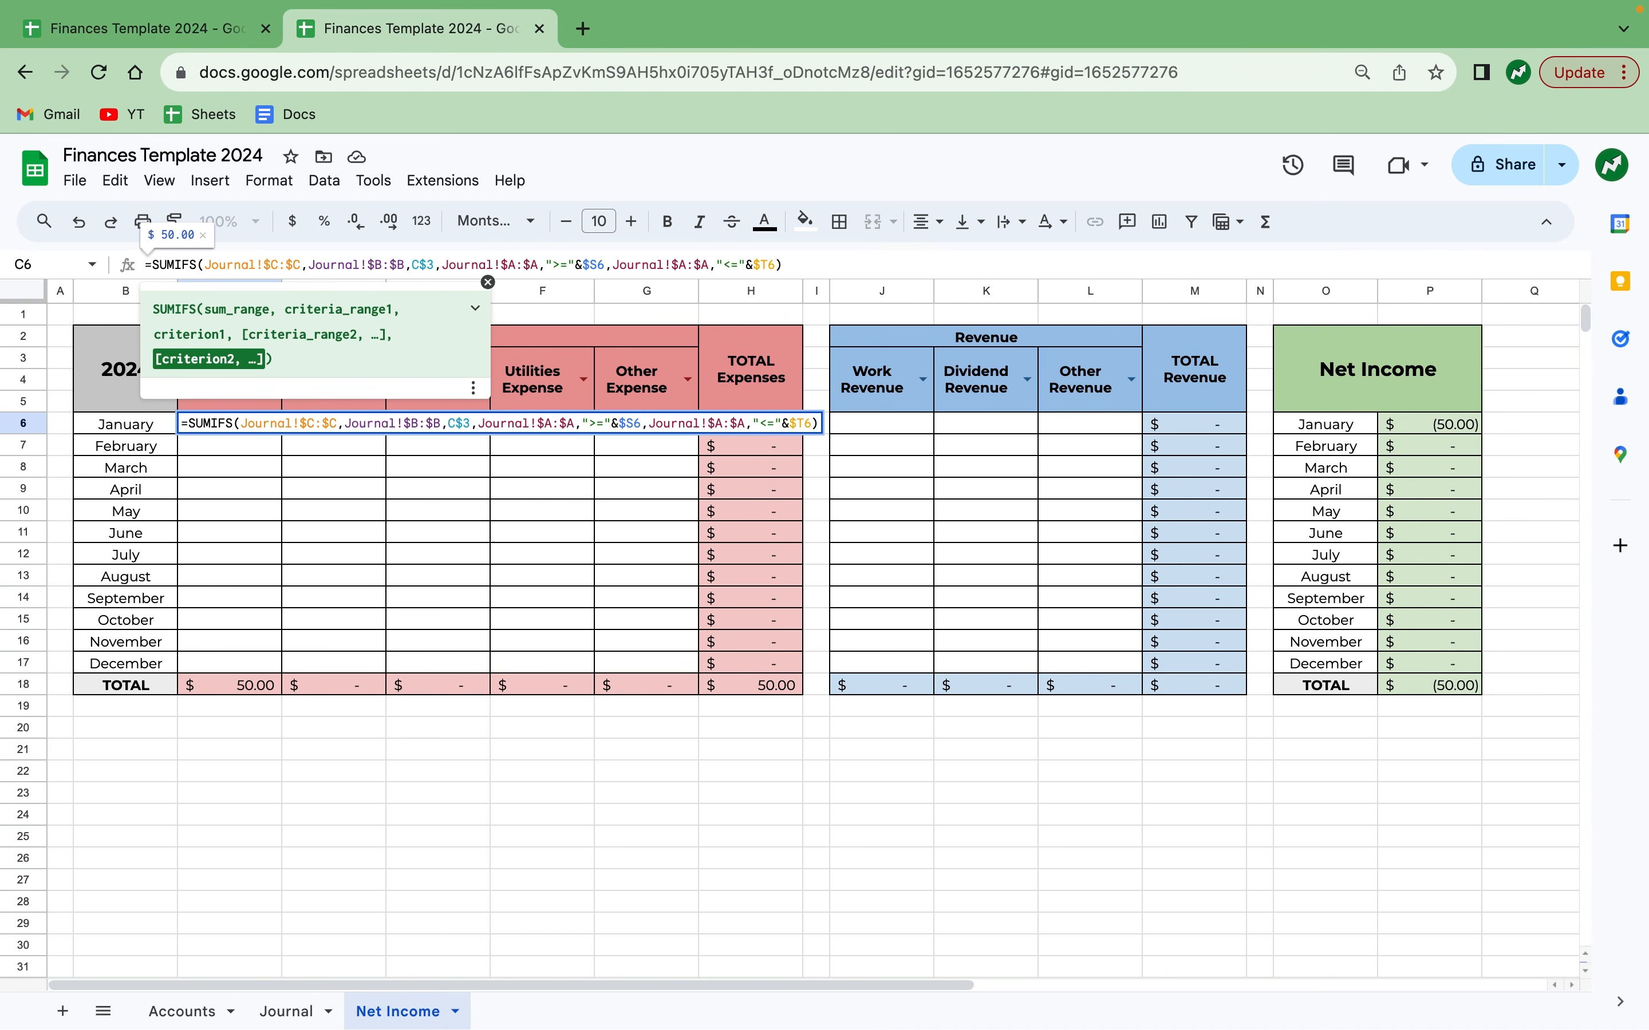
pyautogui.press('Return')
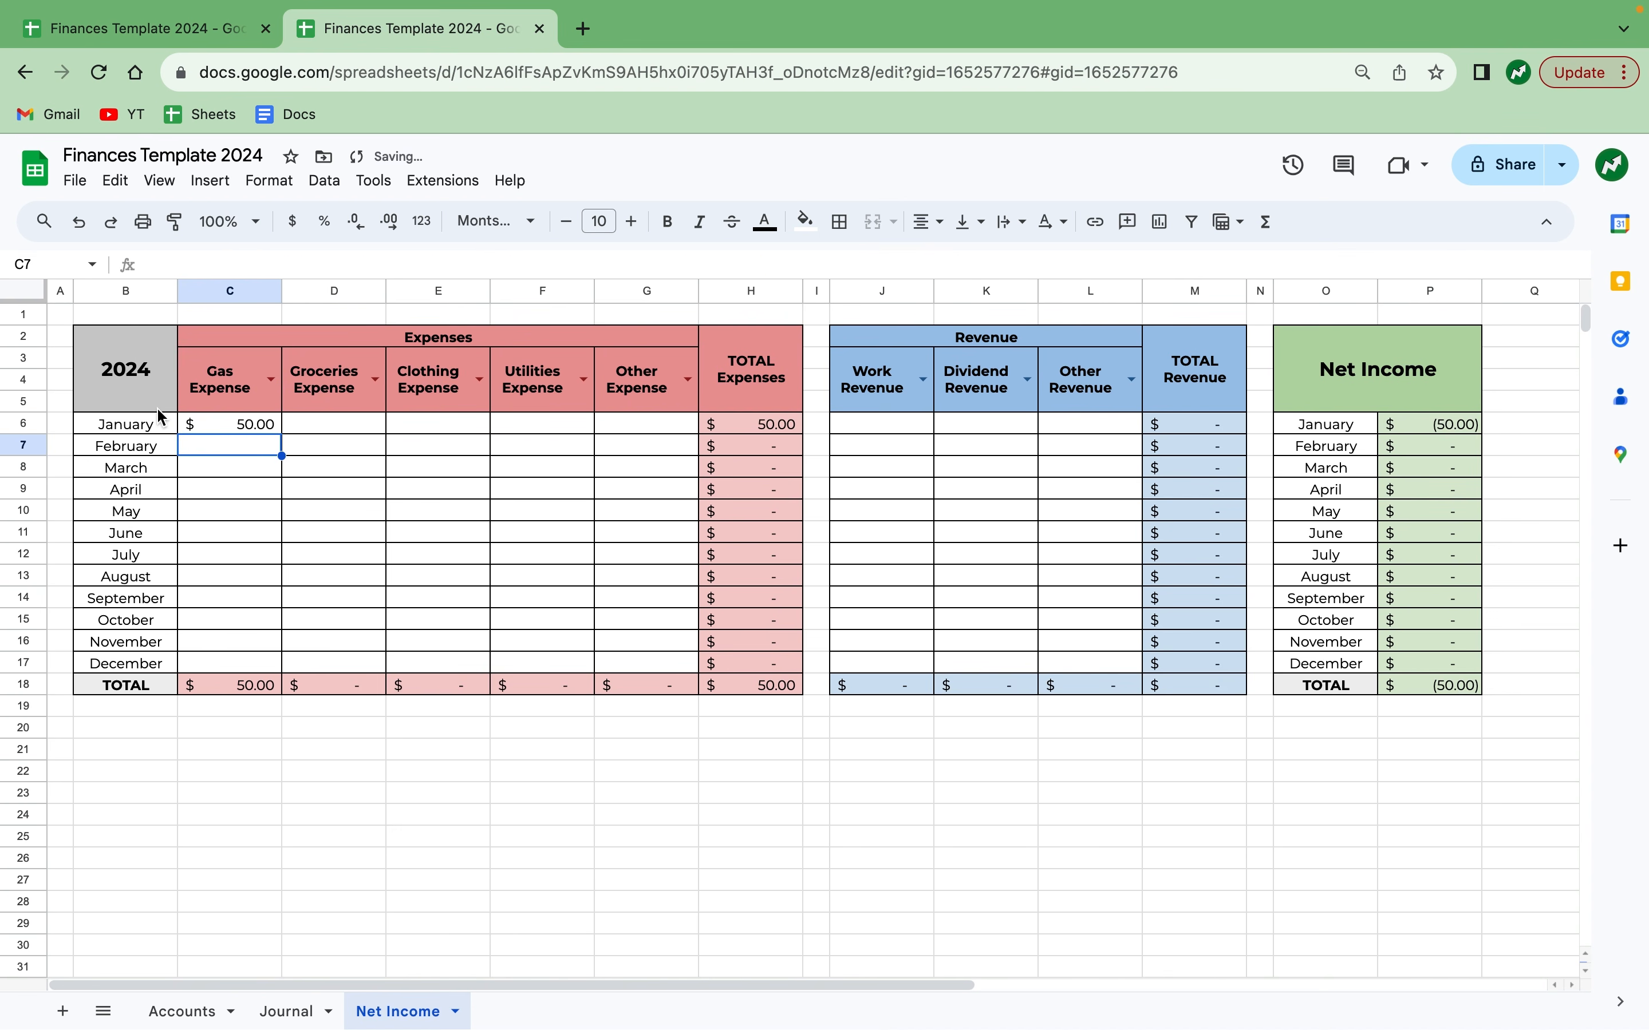
# Copy the SUMIFS formula from C6 into all expense columns for January through December (C6:G17).
pyautogui.click(214, 425)
pyautogui.press('Down')
pyautogui.press('Down')
pyautogui.press('Down')
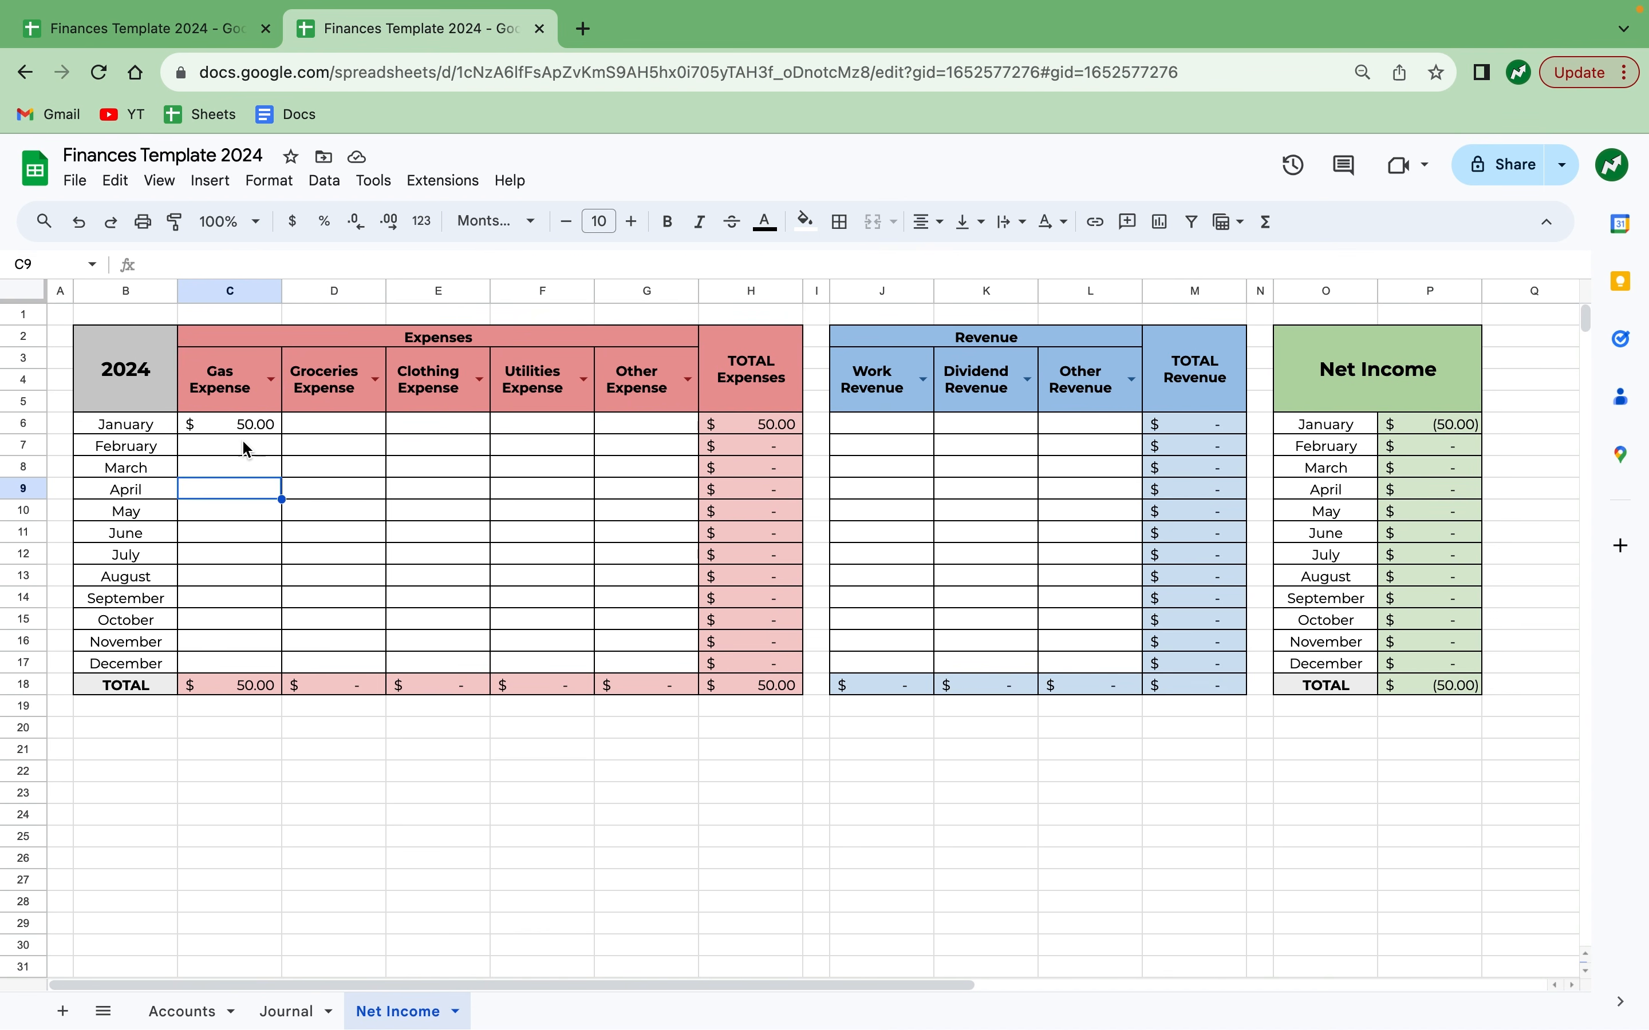
pyautogui.click(239, 430)
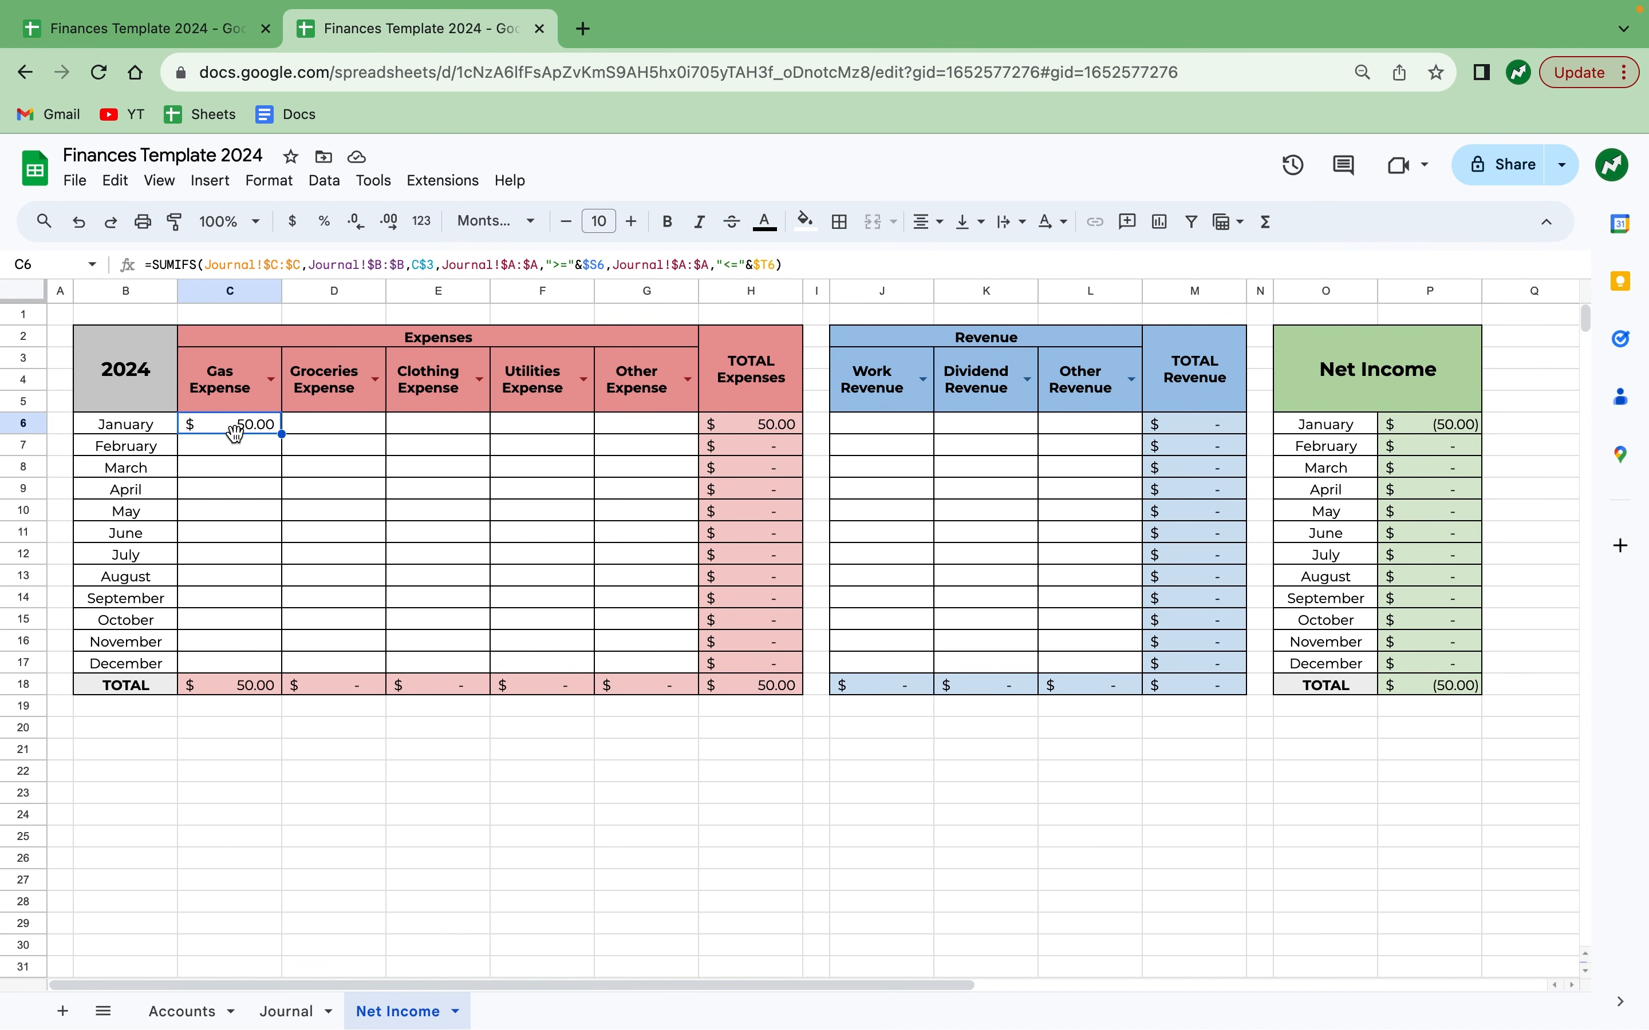
pyautogui.click(305, 501)
pyautogui.click(247, 429)
pyautogui.press('super+c')
pyautogui.moveTo(246, 428); pyautogui.dragTo(660, 664)
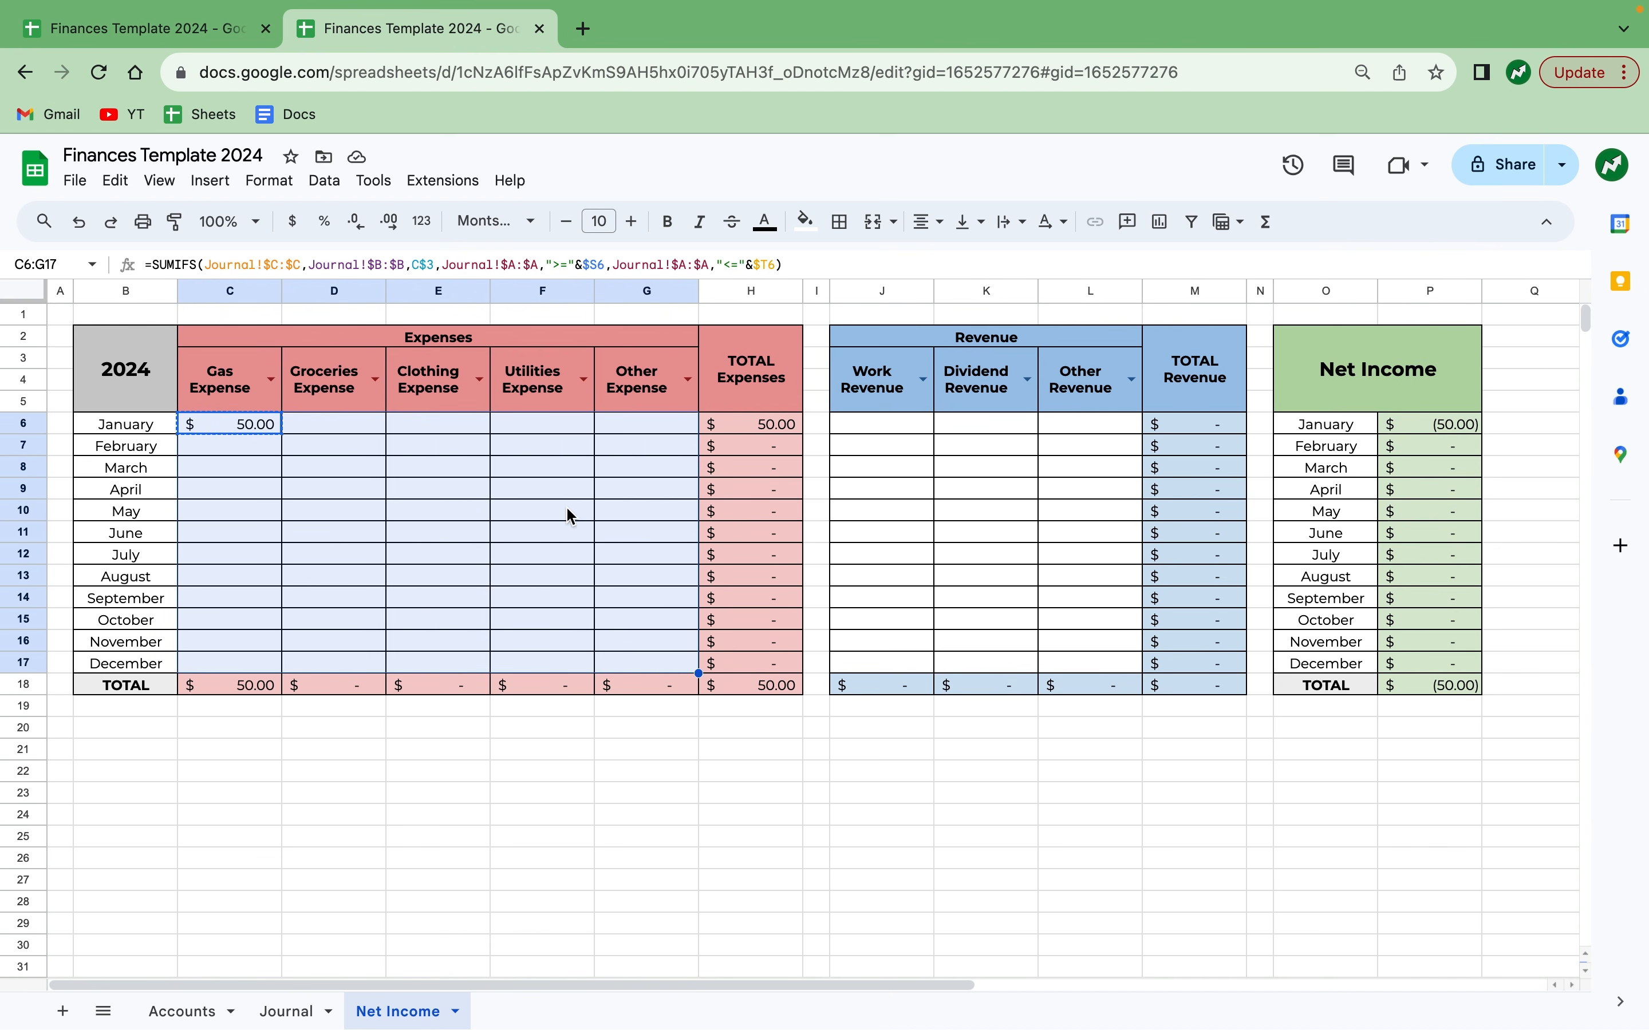
pyautogui.press('super+v')
# Copy the SUMIFS formula into J6 and fill it across all revenue columns for January through December (J6:L17).
pyautogui.click(909, 452)
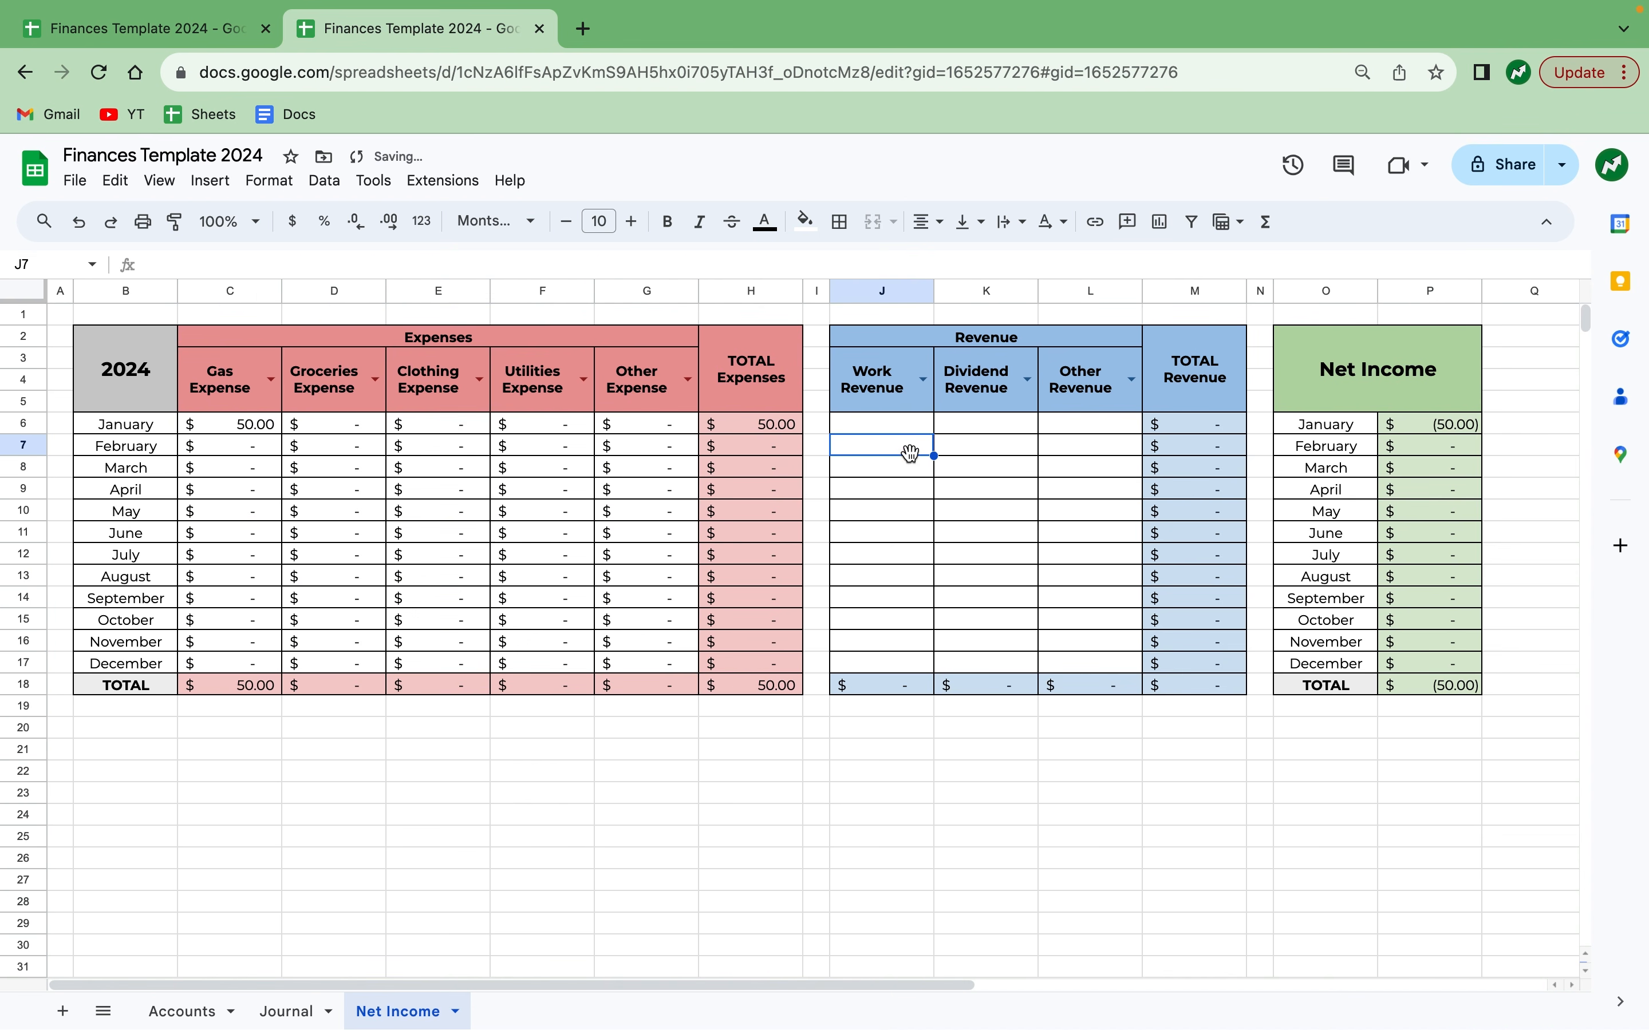
pyautogui.moveTo(882, 423); pyautogui.dragTo(1094, 657)
pyautogui.press('super+v')
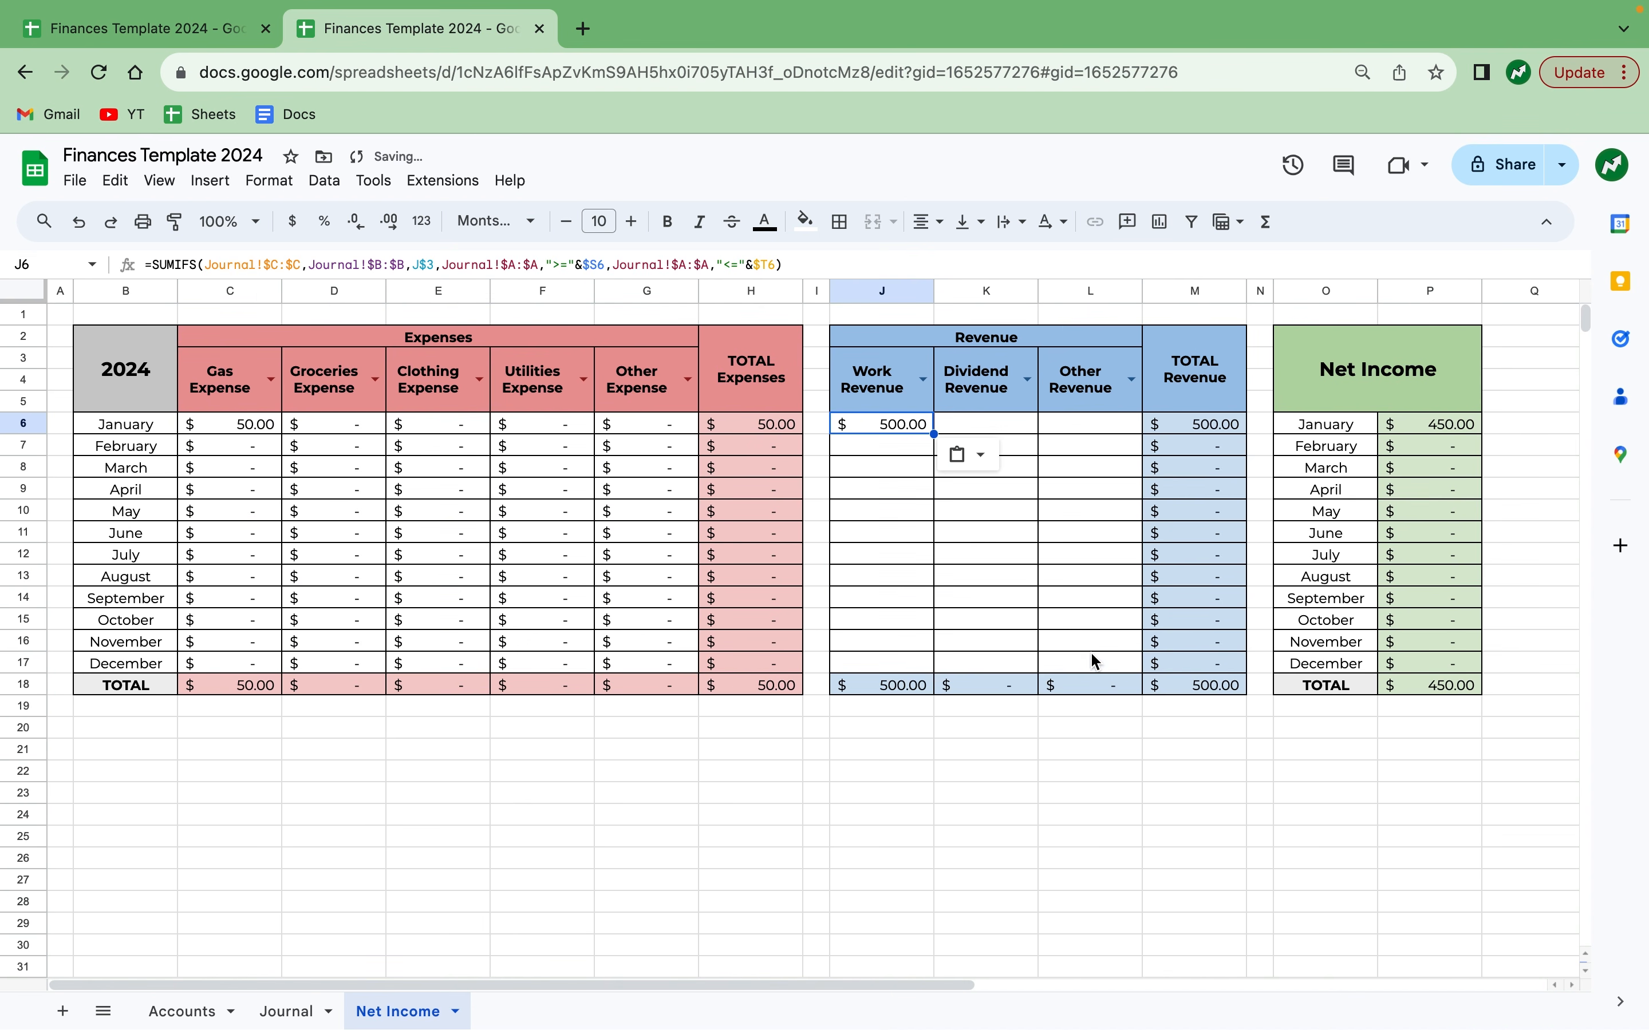
pyautogui.click(892, 465)
pyautogui.click(899, 427)
pyautogui.press('super+c')
pyautogui.moveTo(903, 435); pyautogui.dragTo(1122, 662)
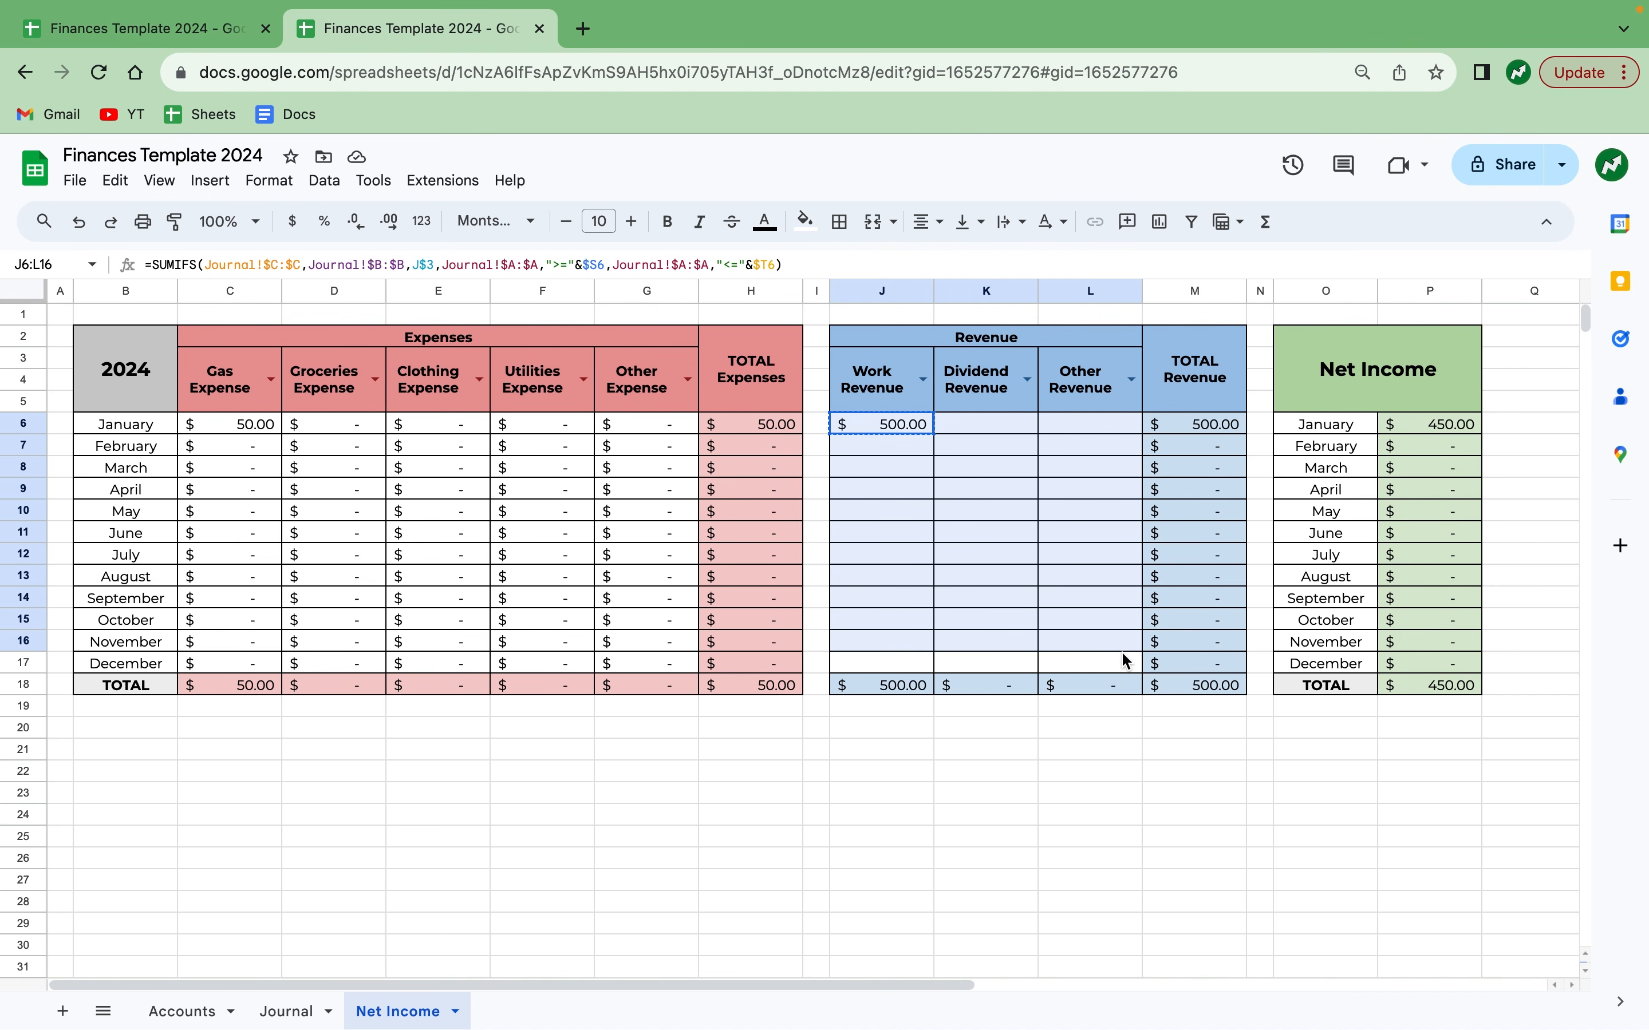
pyautogui.press('super+v')
pyautogui.click(1111, 551)
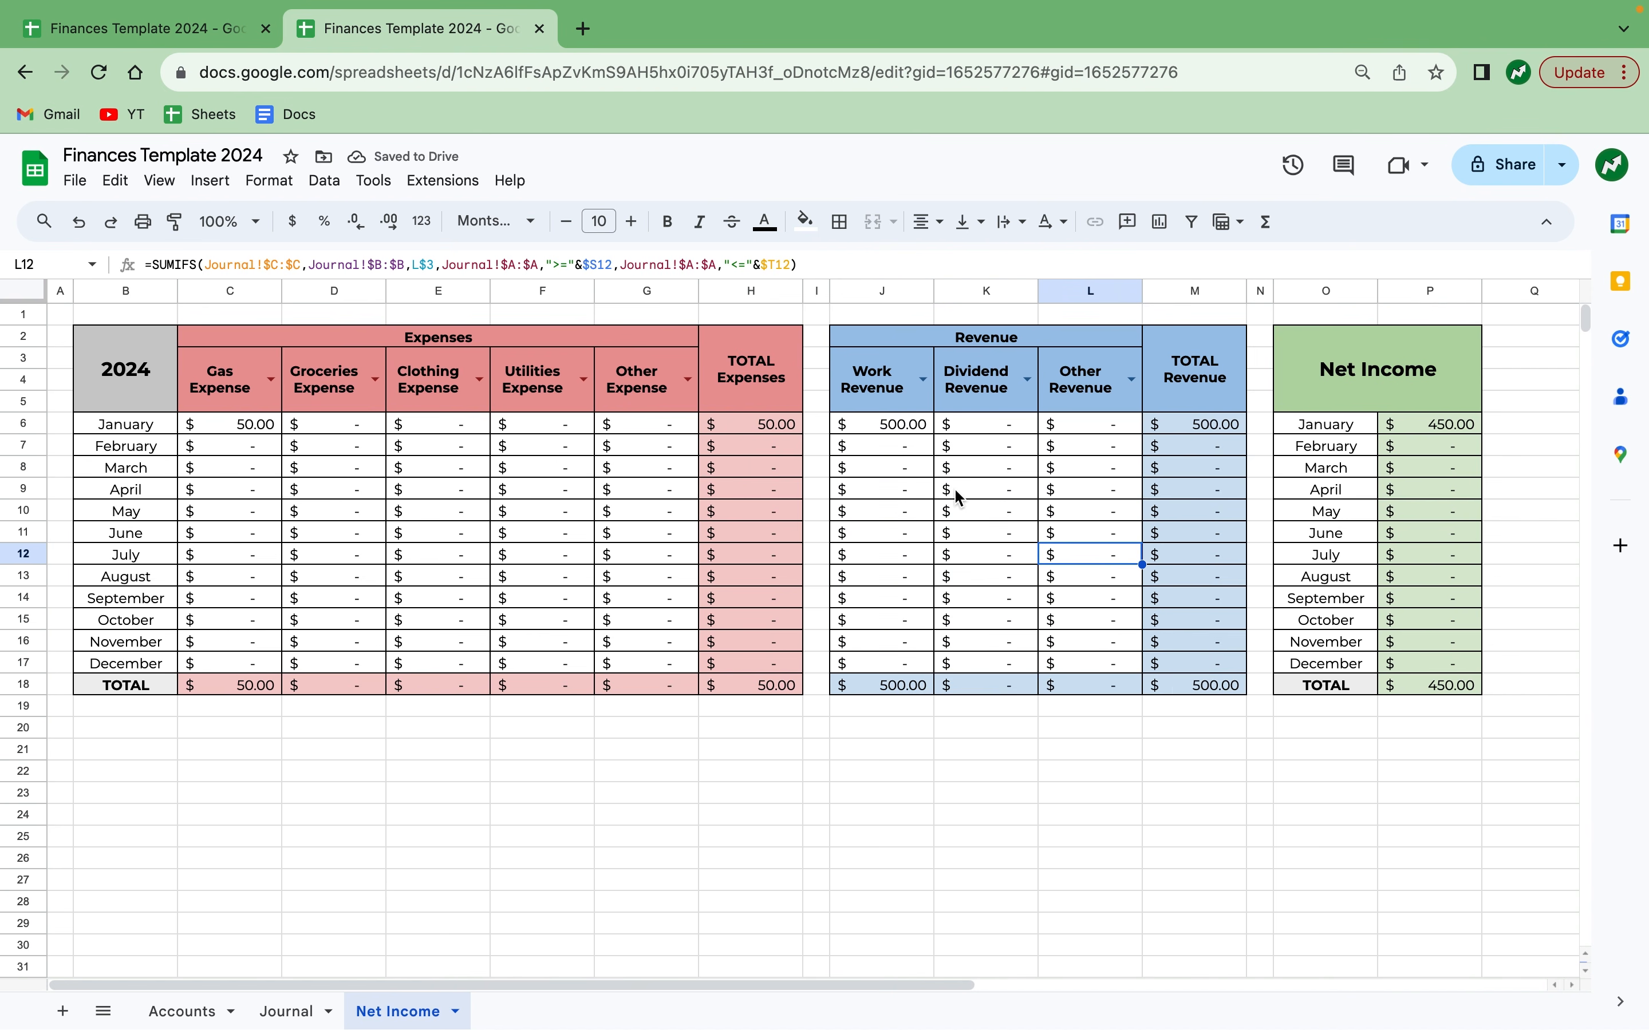
pyautogui.click(908, 429)
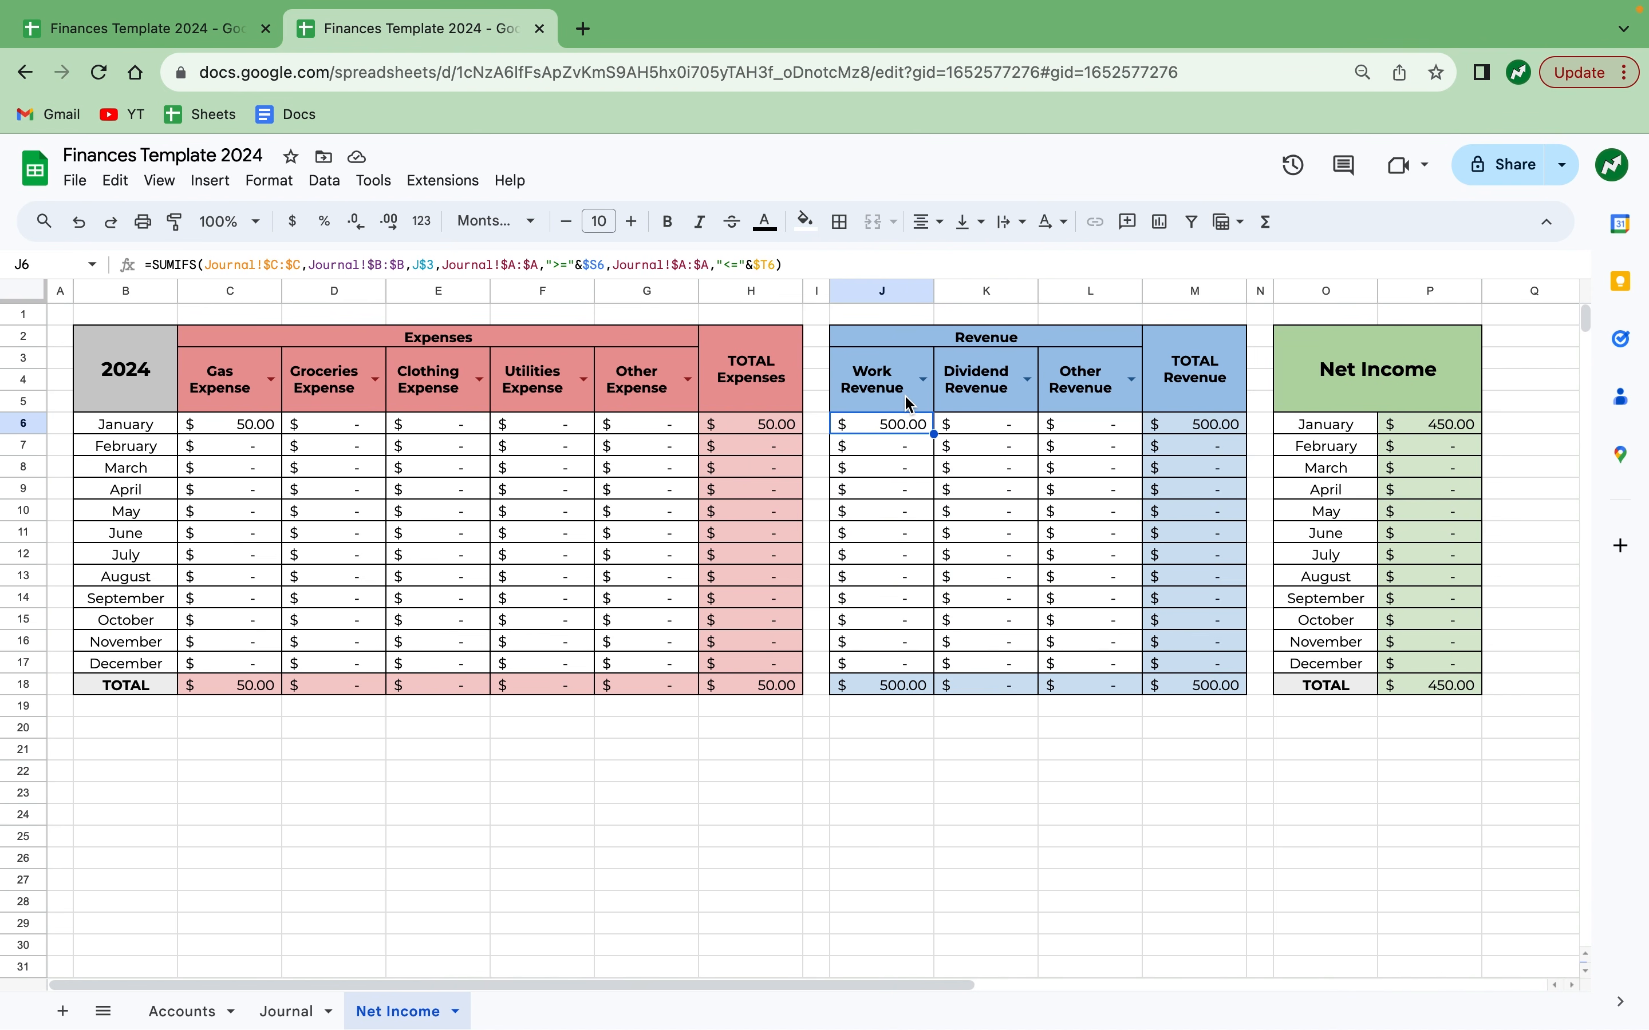
# Start a test entry in row 16 of the Journal sheet with the date 7/9 and the account Clothing Expense.
pyautogui.click(295, 1010)
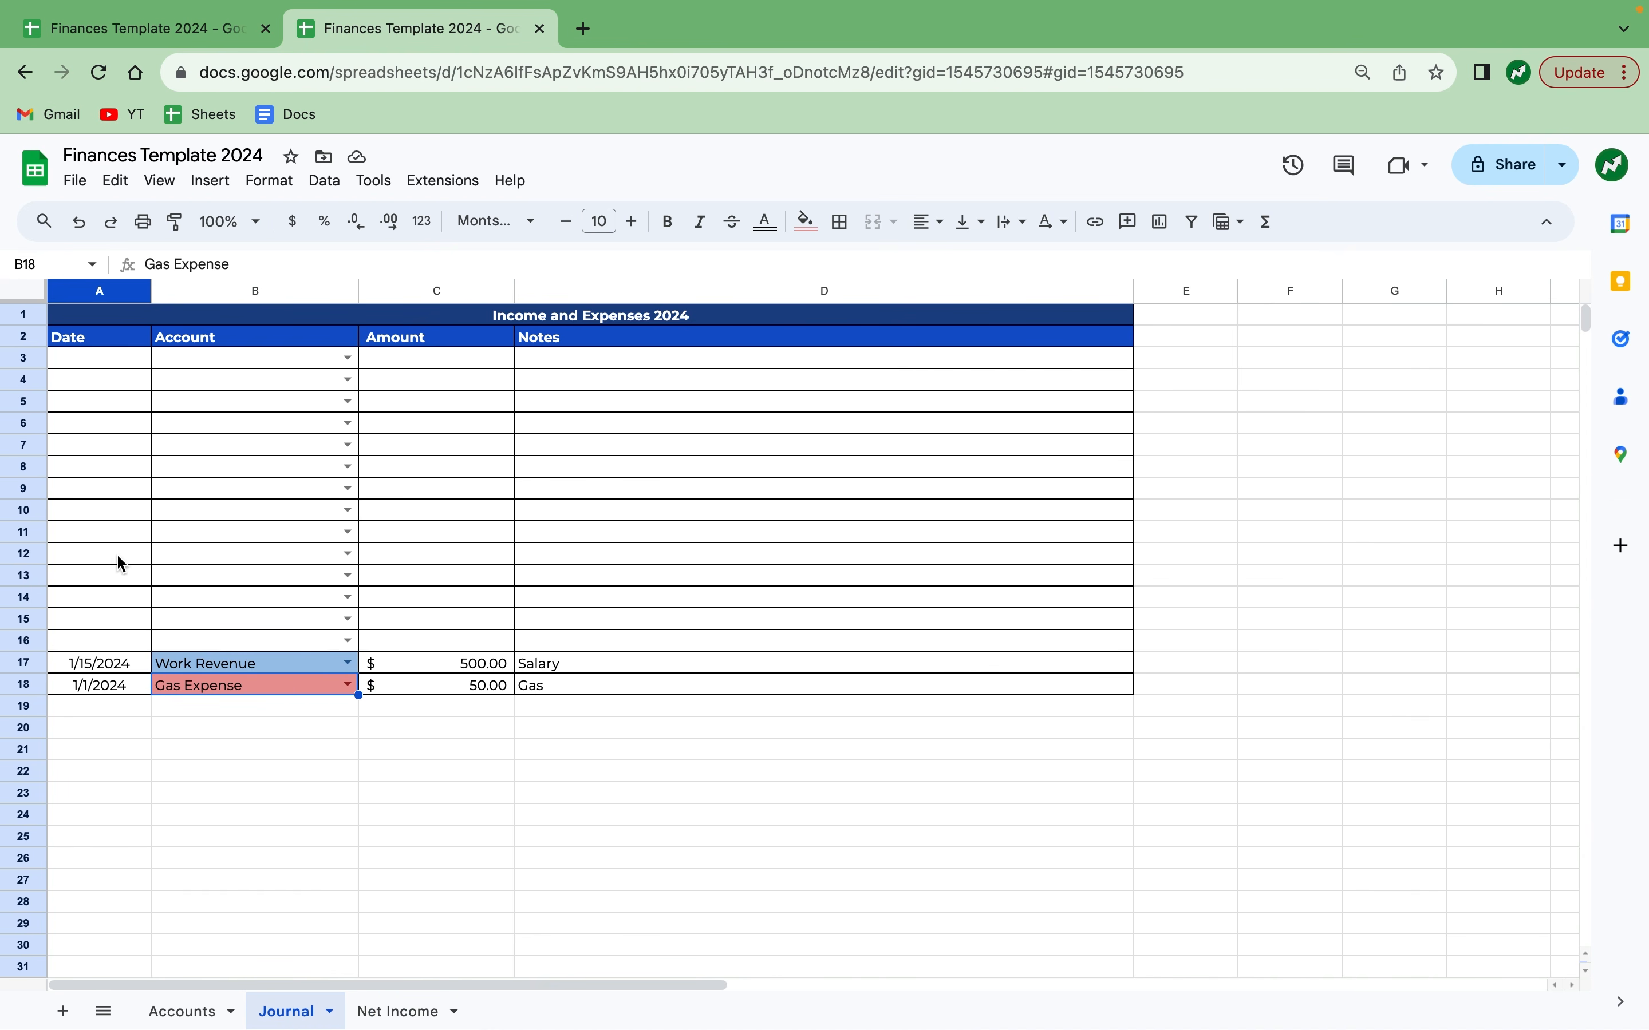
pyautogui.click(119, 647)
pyautogui.write('/9')
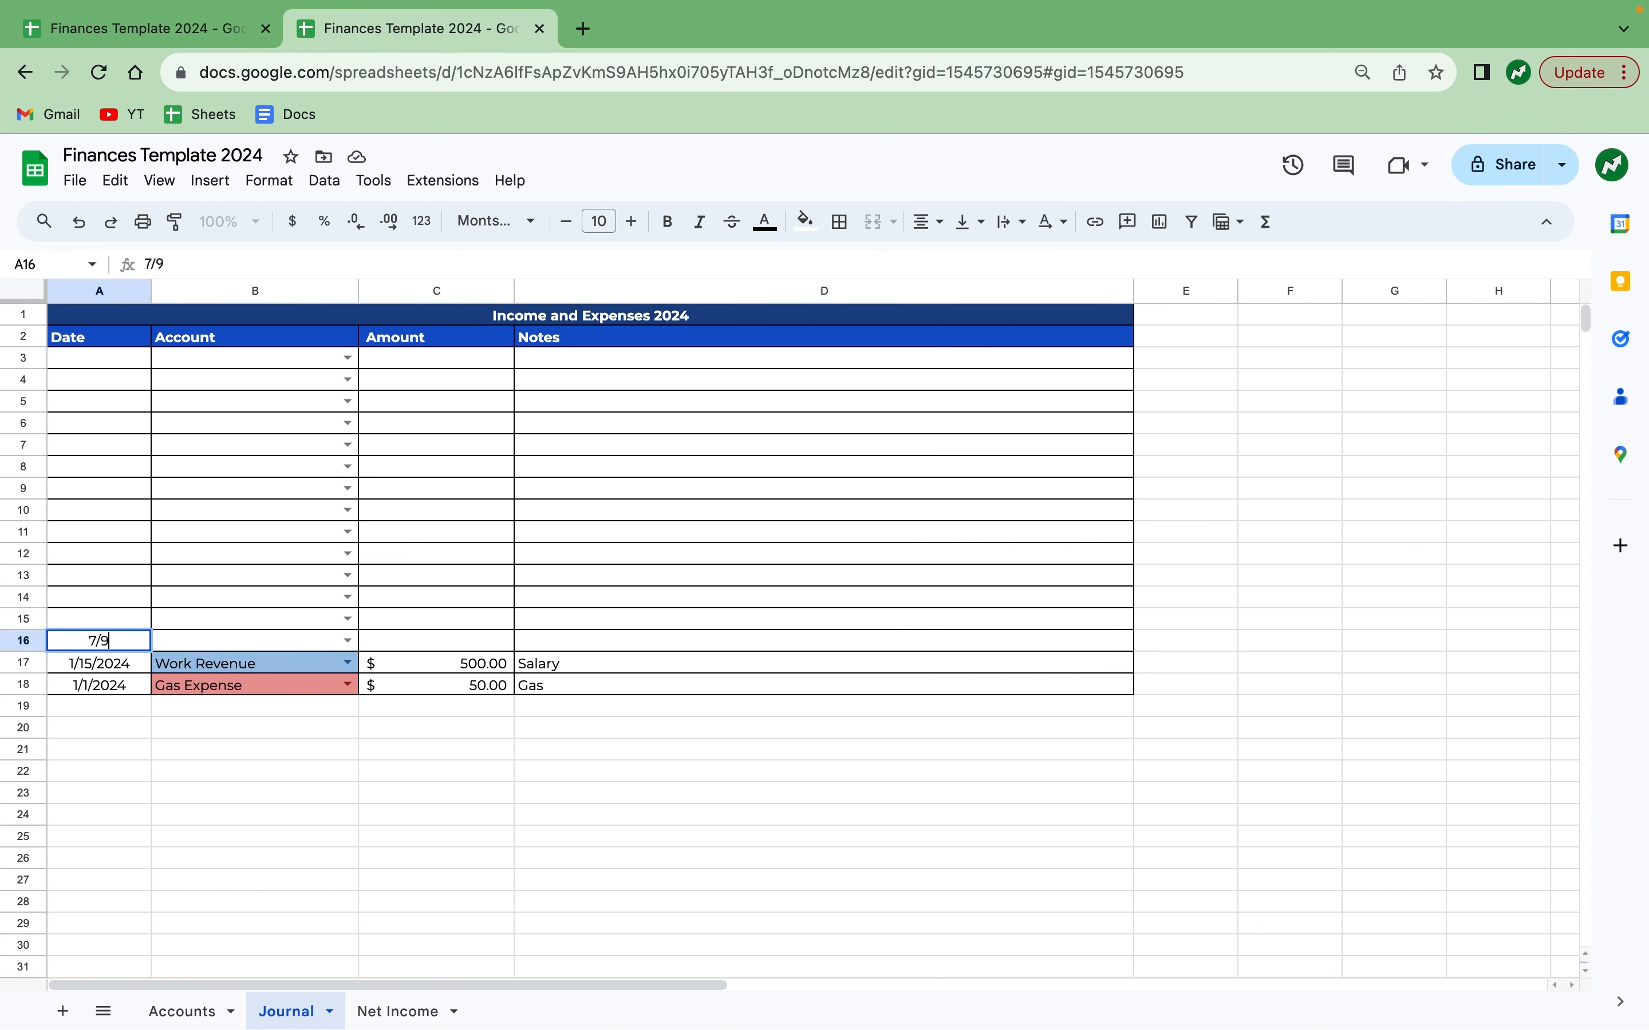
pyautogui.press('Tab')
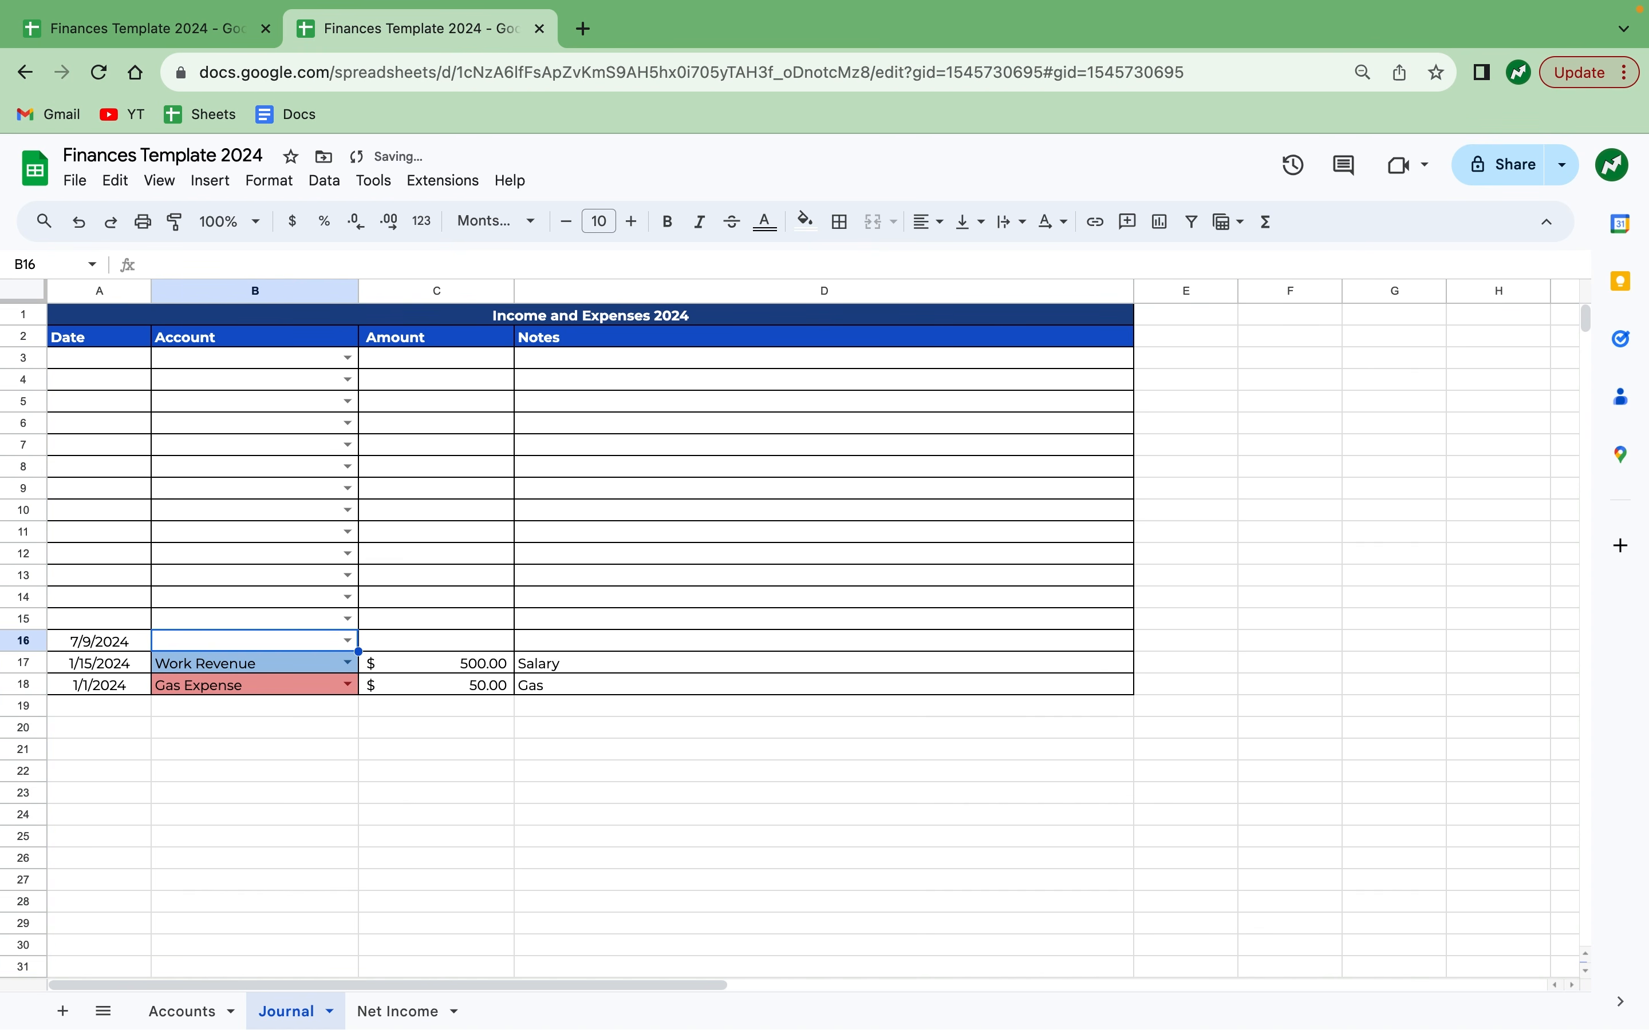
pyautogui.write('Clothin')
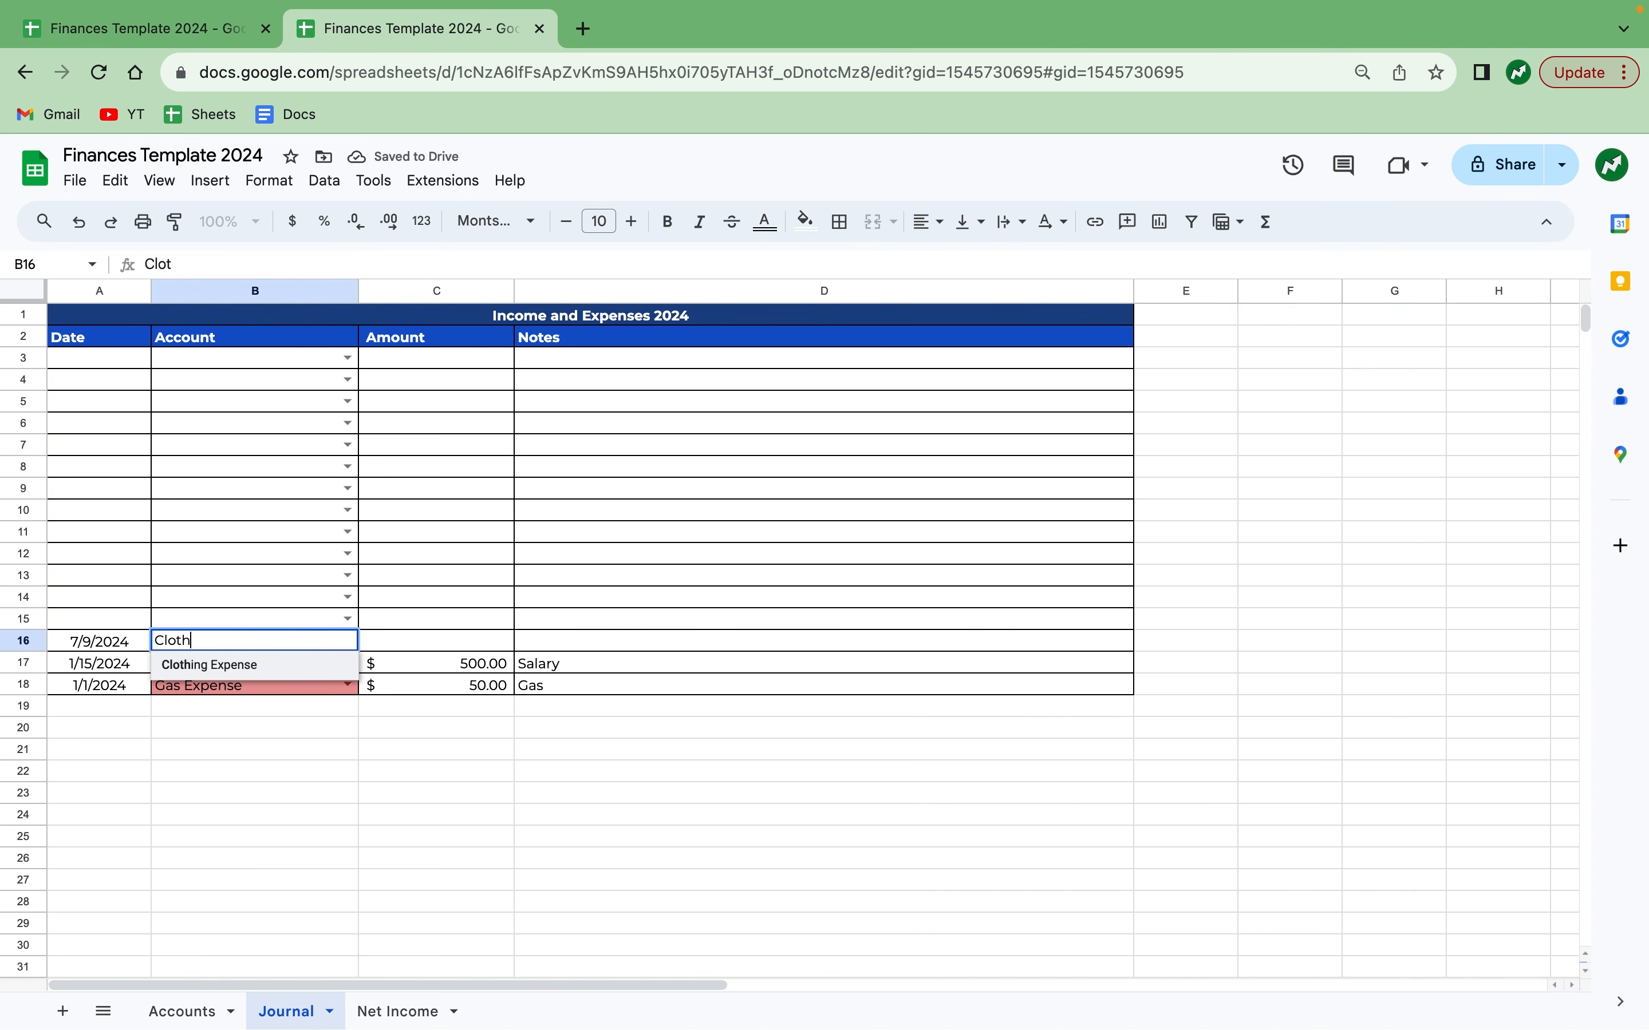
pyautogui.press('Return')
# Complete the Clothing Expense entry in row 16 with an amount of 30 and the note New shirt.
pyautogui.press('Right')
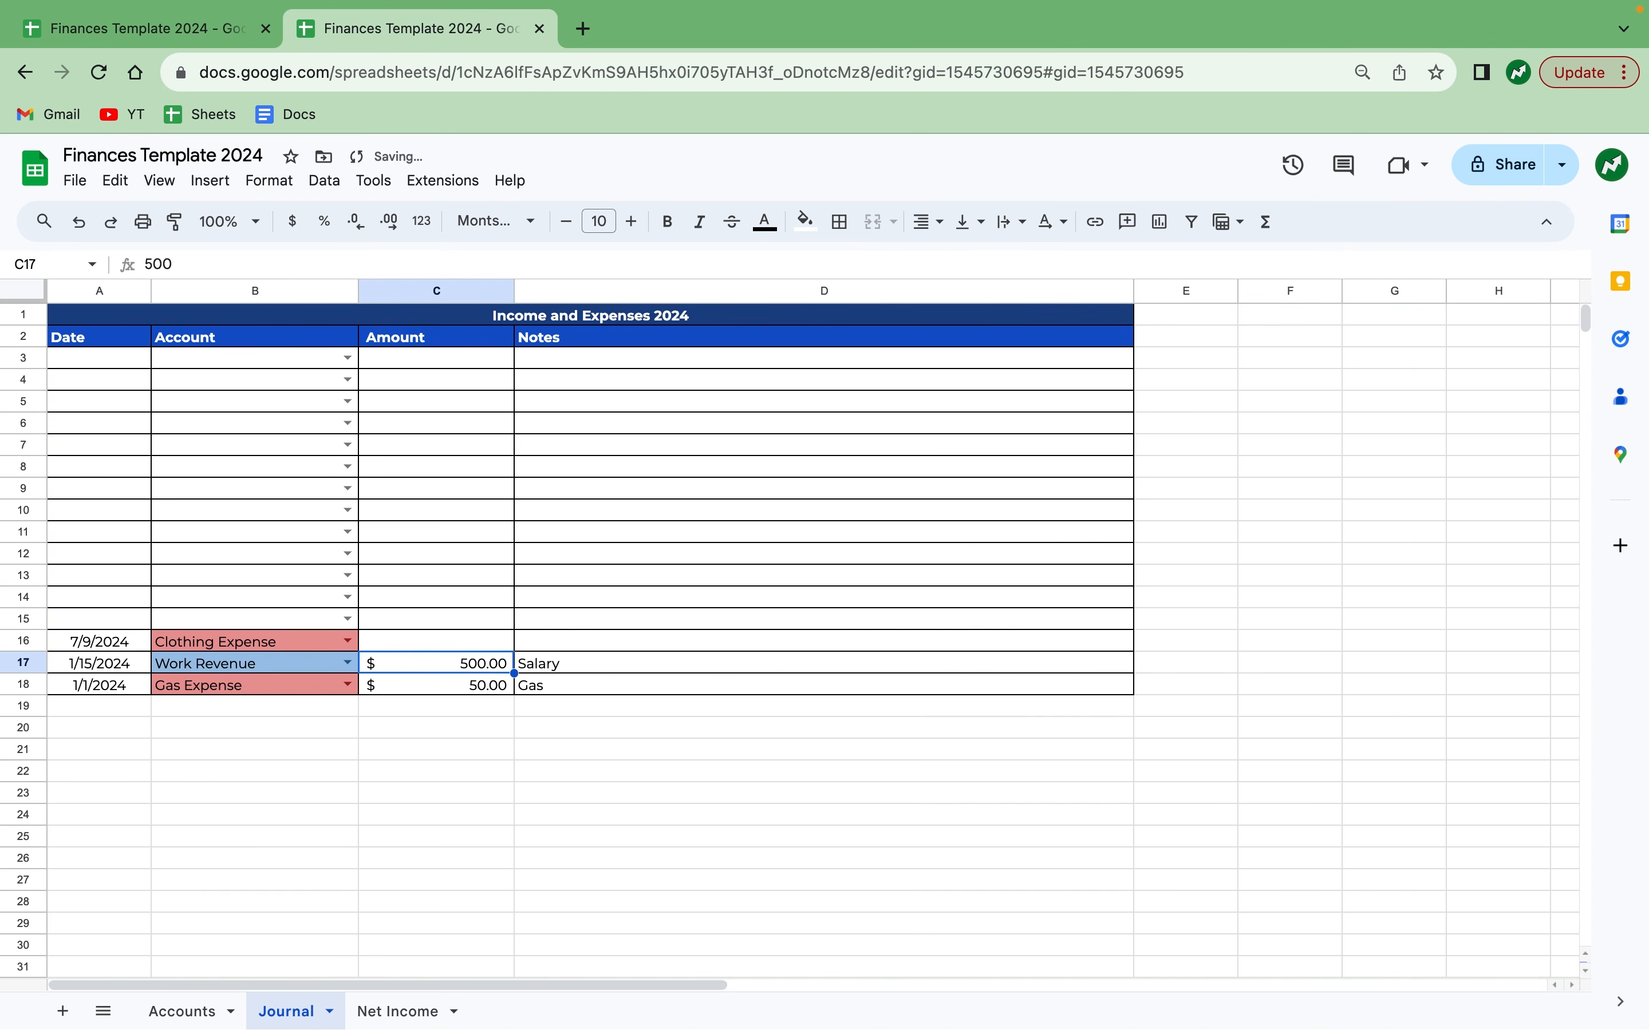
pyautogui.press('Up')
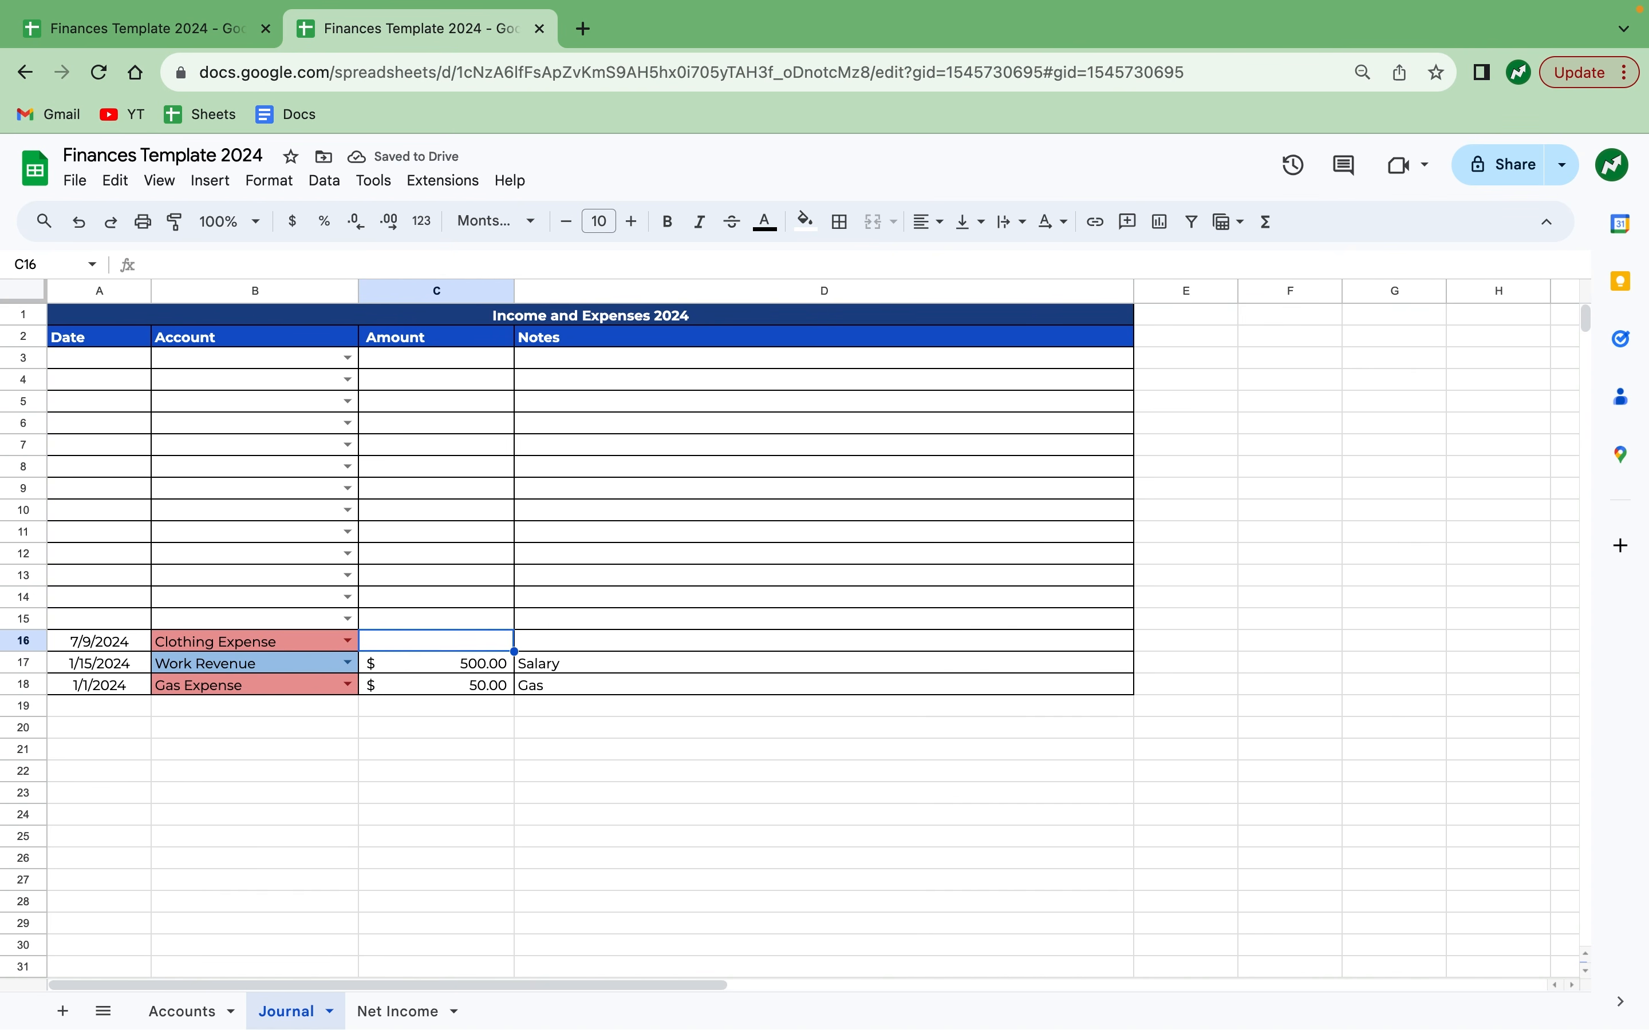
pyautogui.write('30')
pyautogui.press('Tab')
pyautogui.write('N')
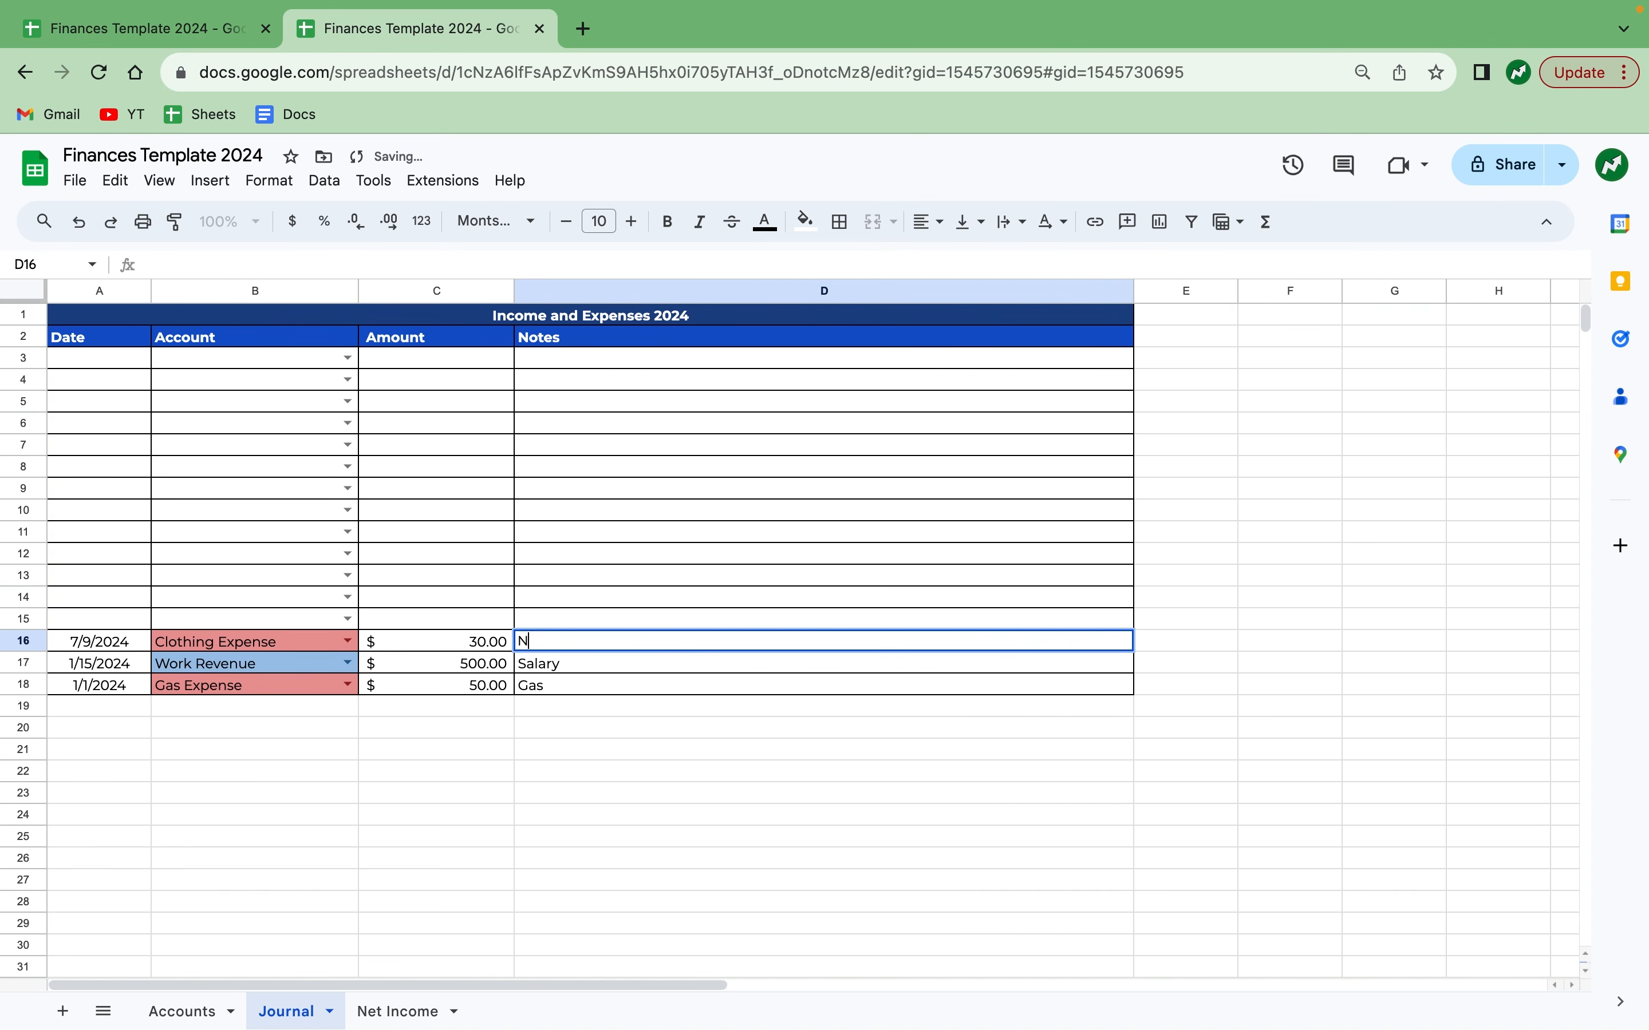
pyautogui.write('ew shirt')
pyautogui.press('Return')
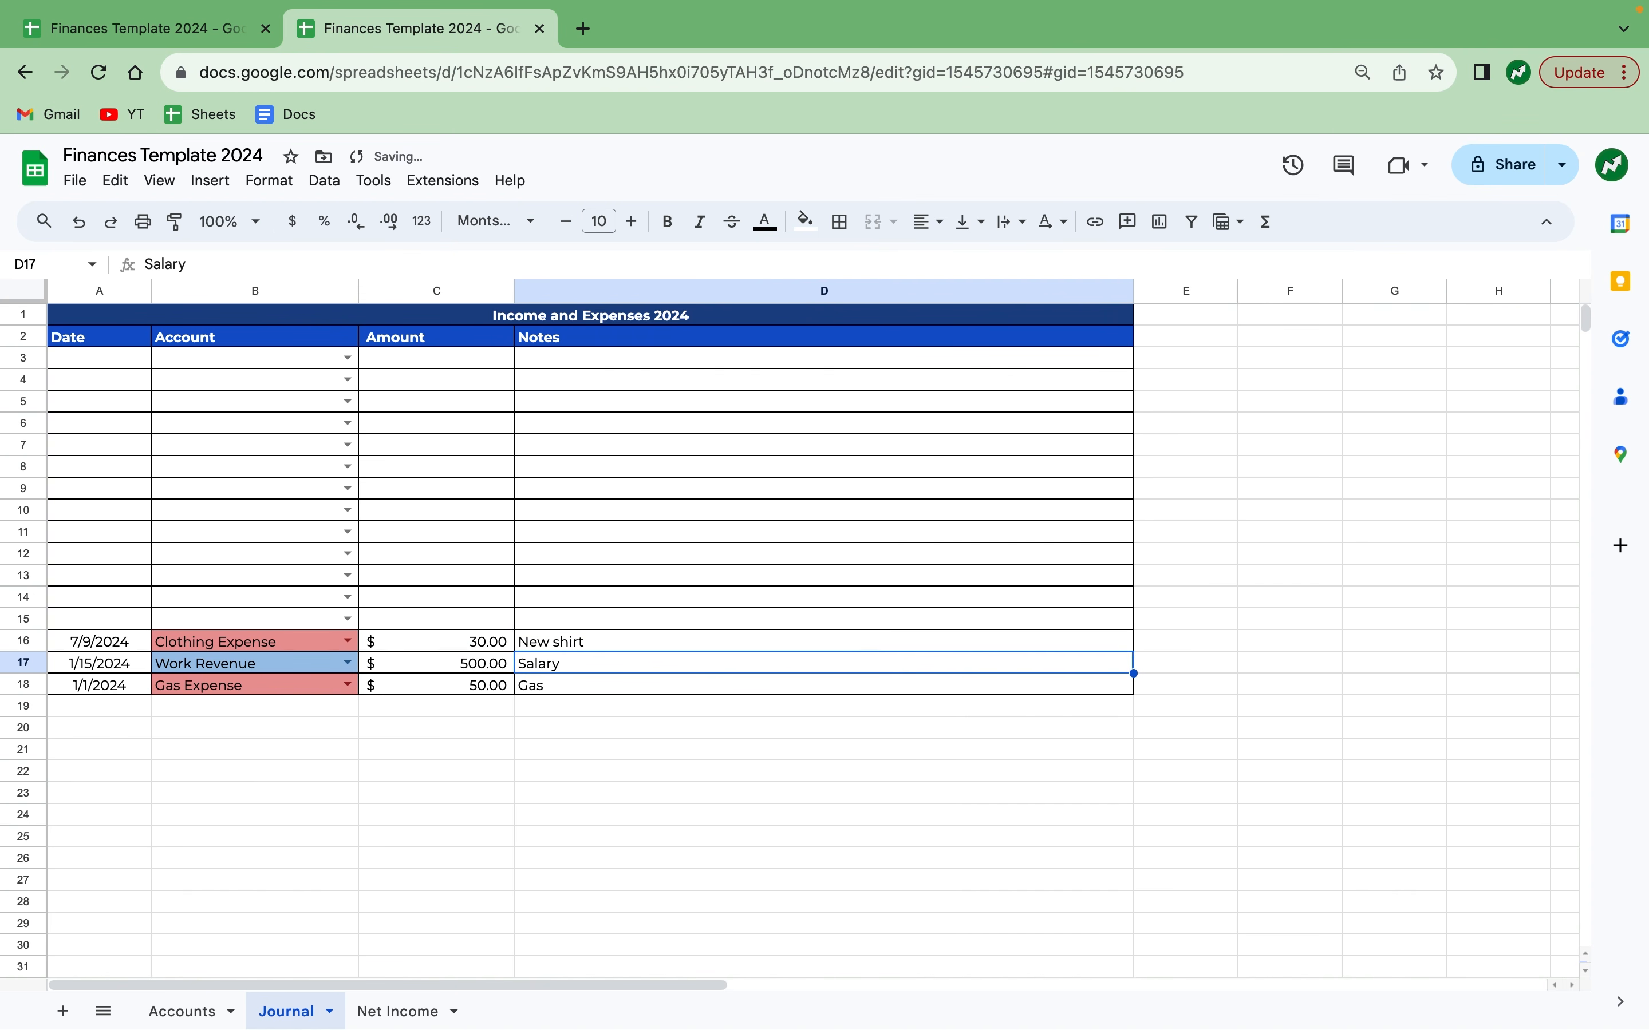
# Check the July clothing expense on the Net Income sheet and the January formulas for net income, total revenue and total expenses.
pyautogui.click(408, 1012)
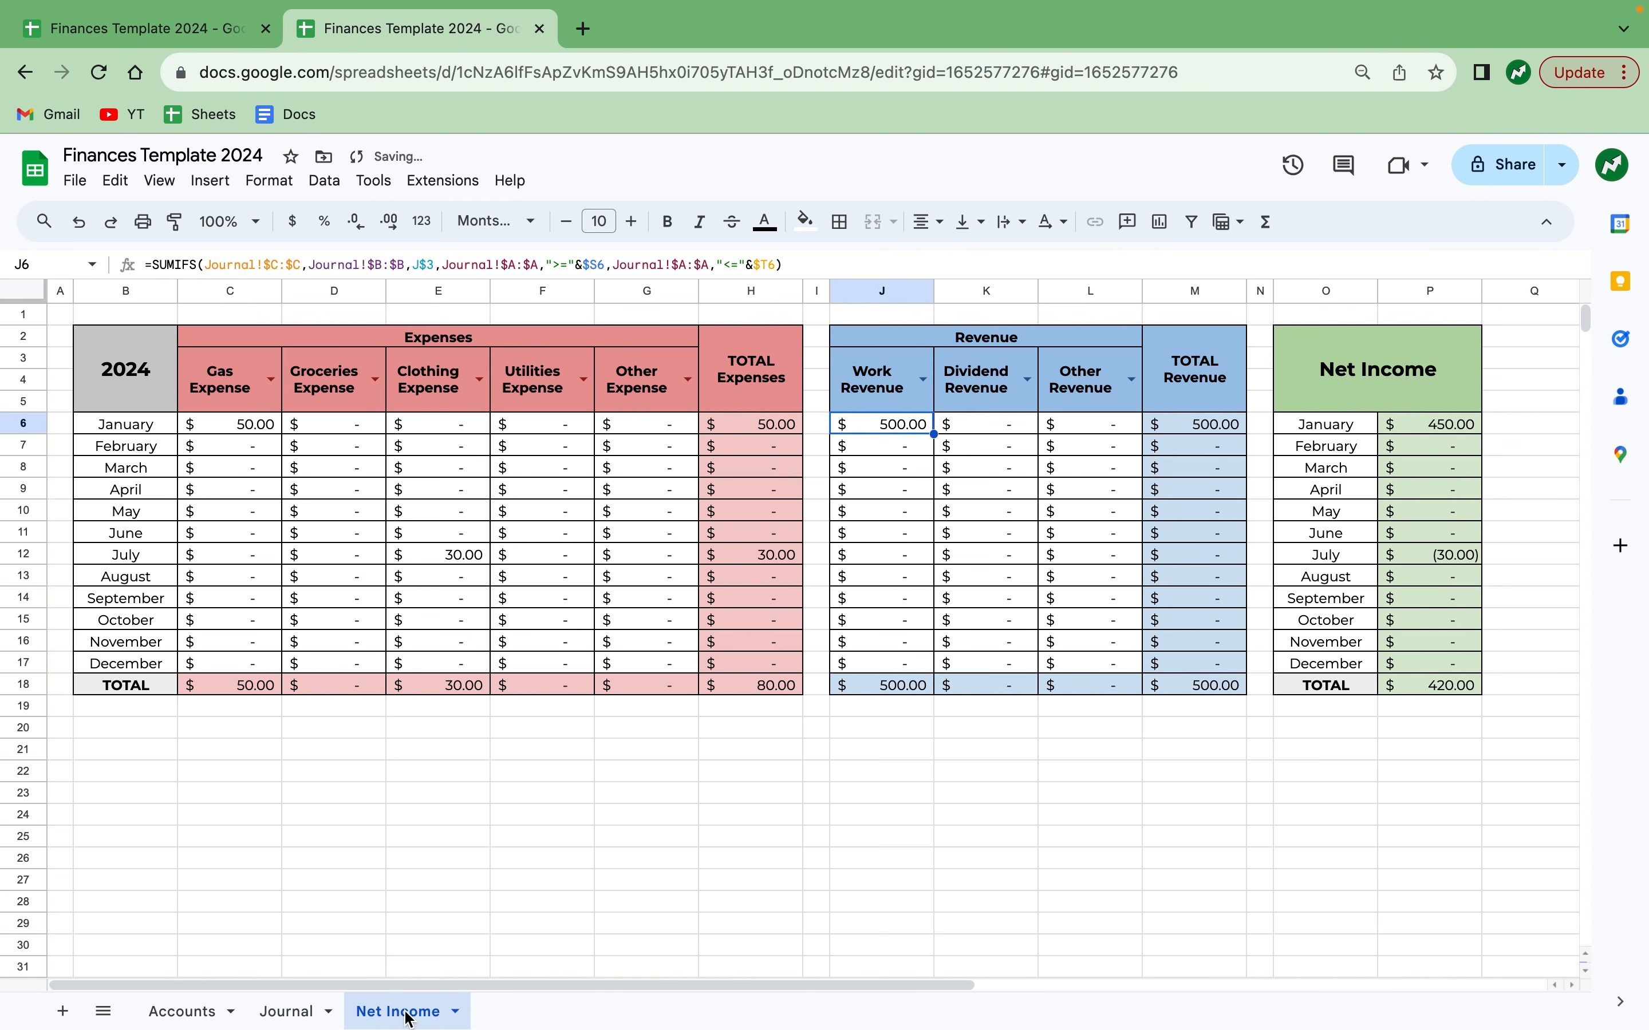
pyautogui.click(443, 563)
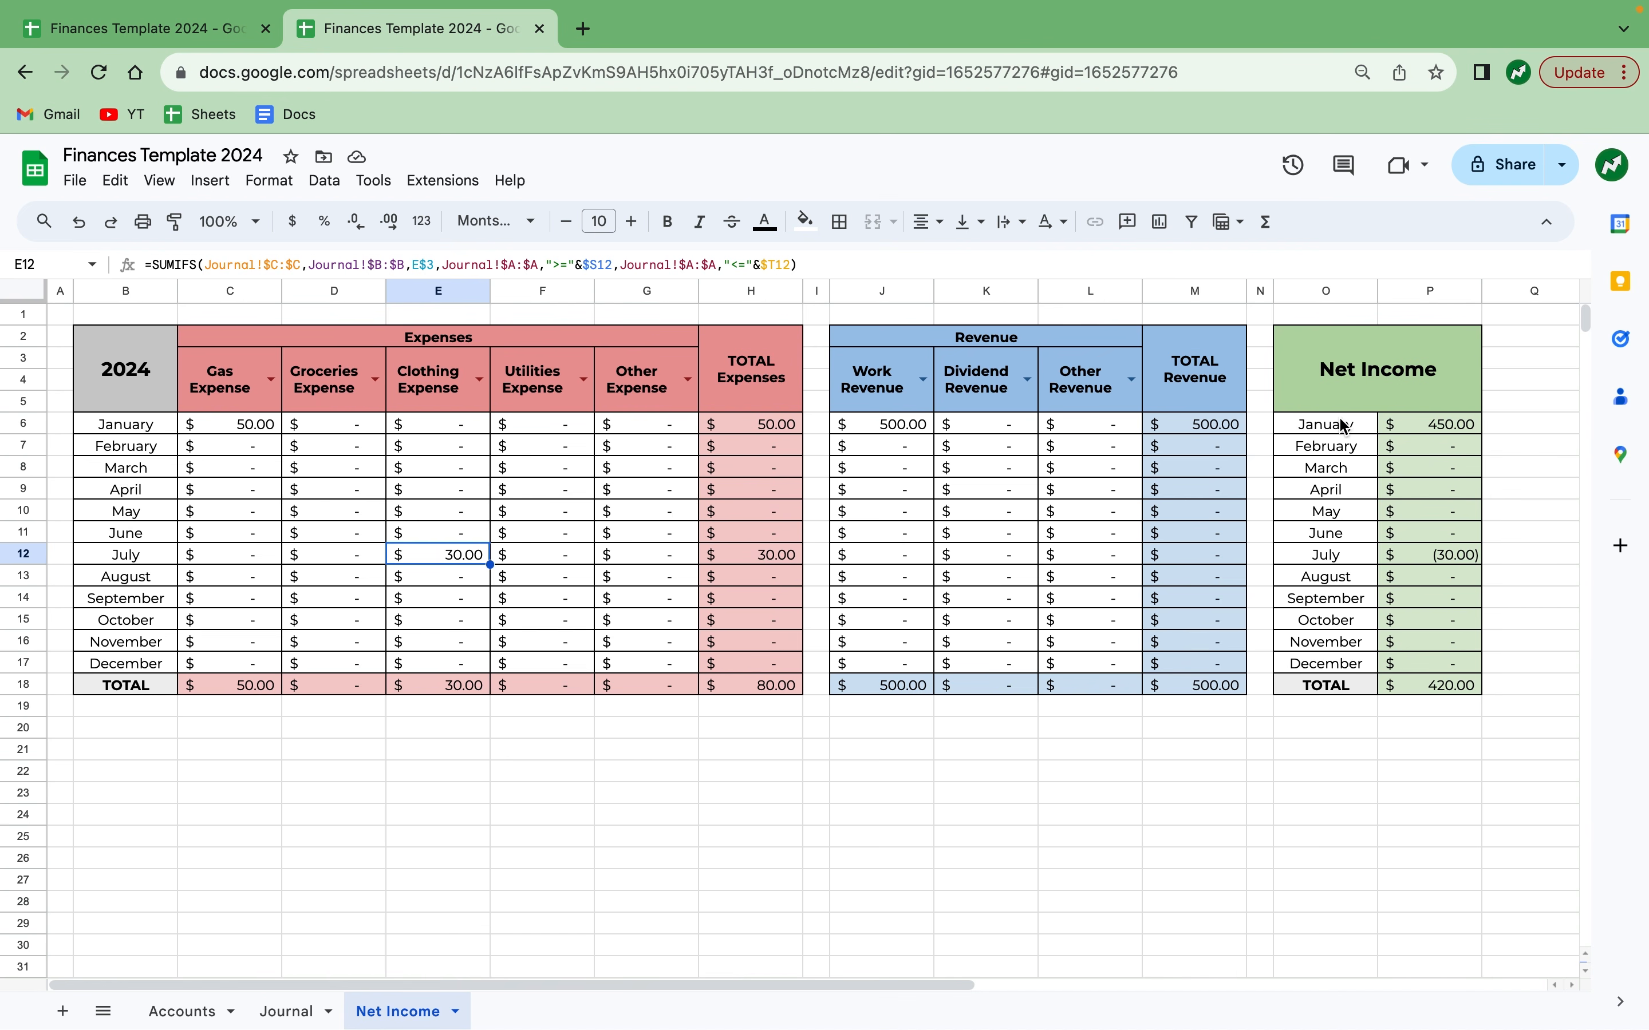
pyautogui.click(1422, 427)
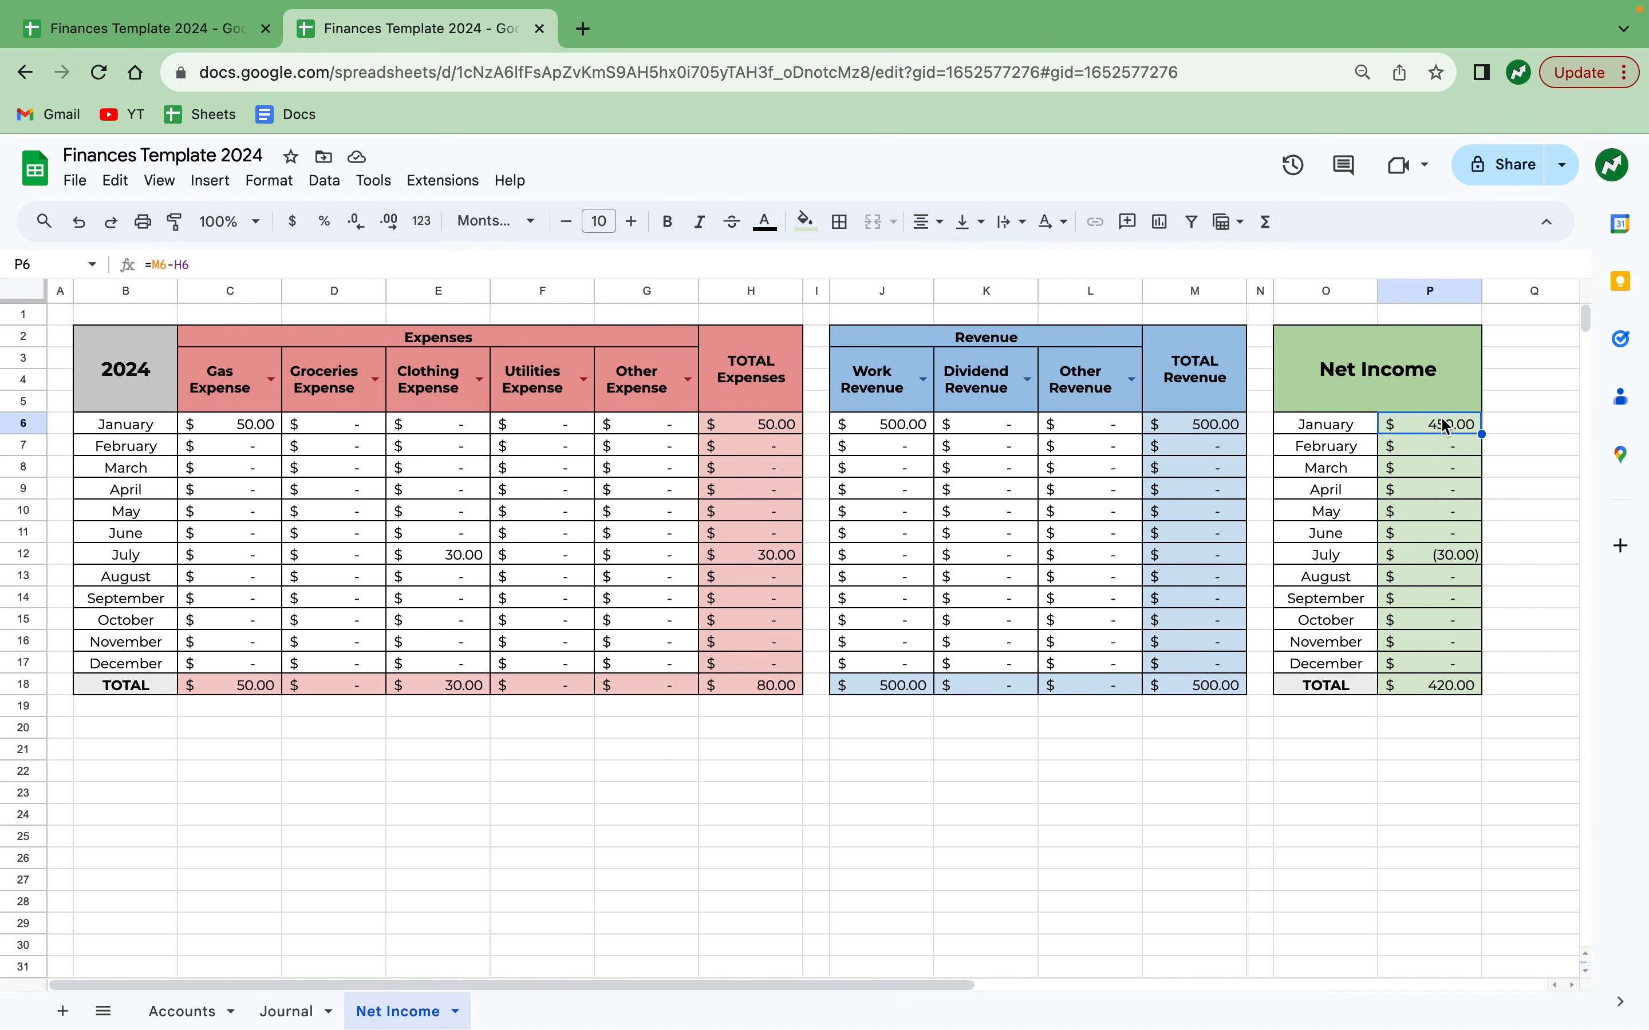
pyautogui.click(1226, 424)
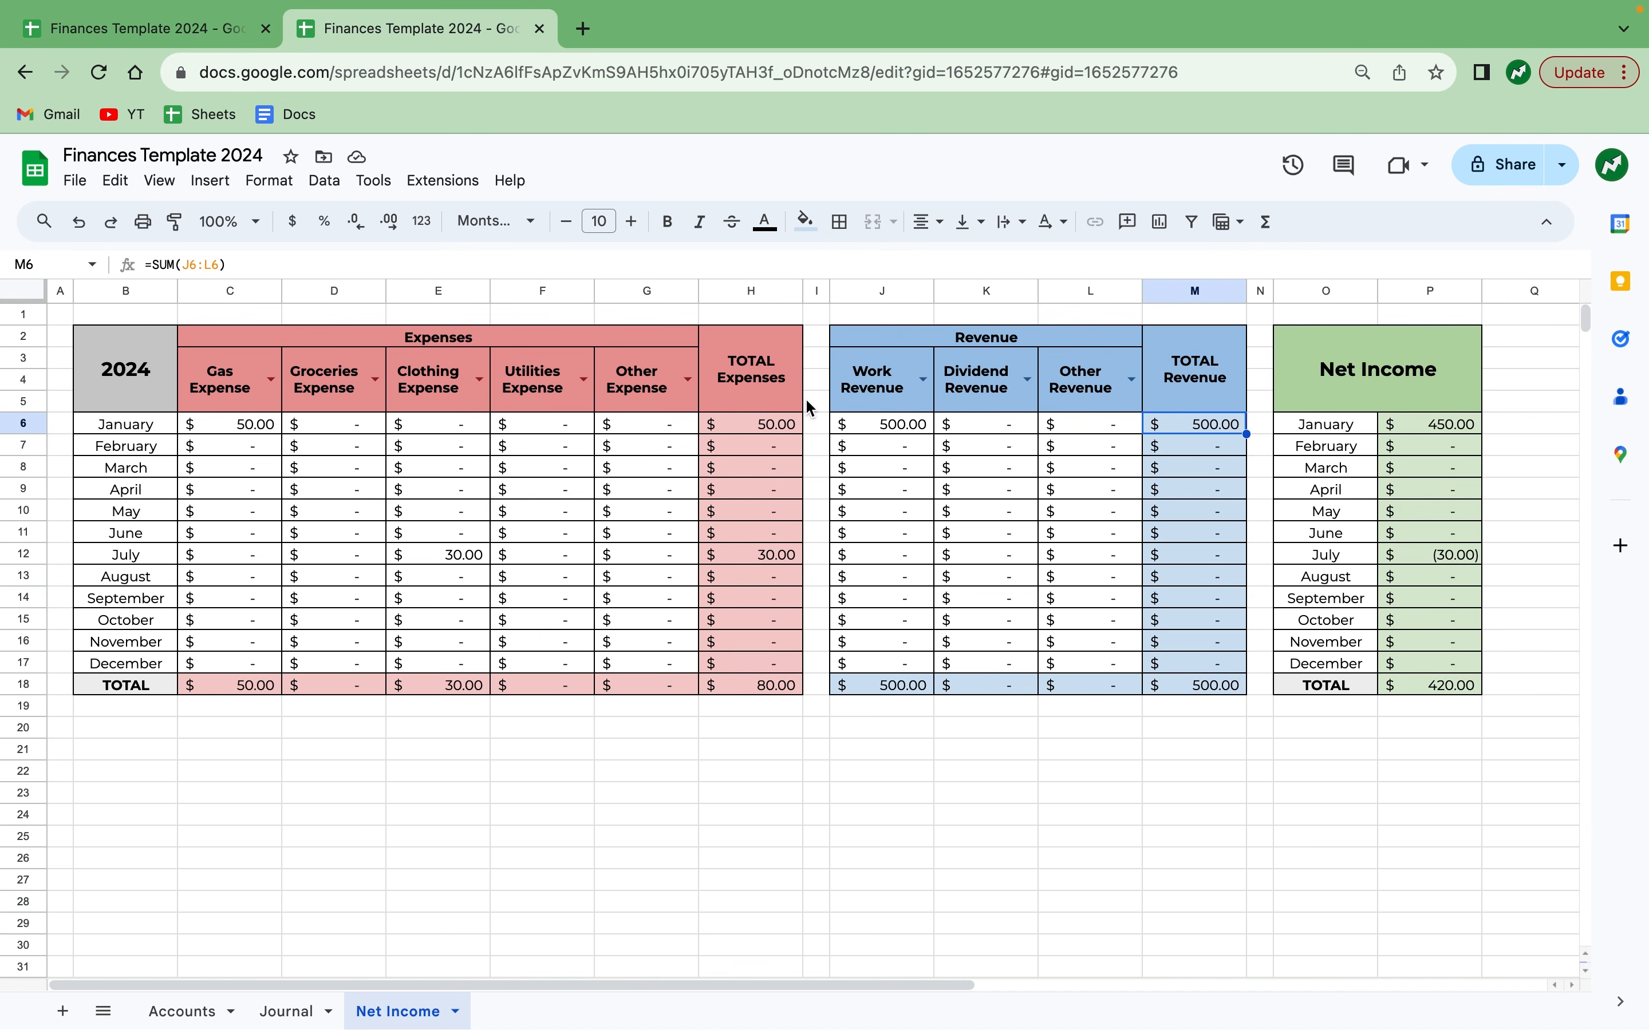
pyautogui.click(749, 427)
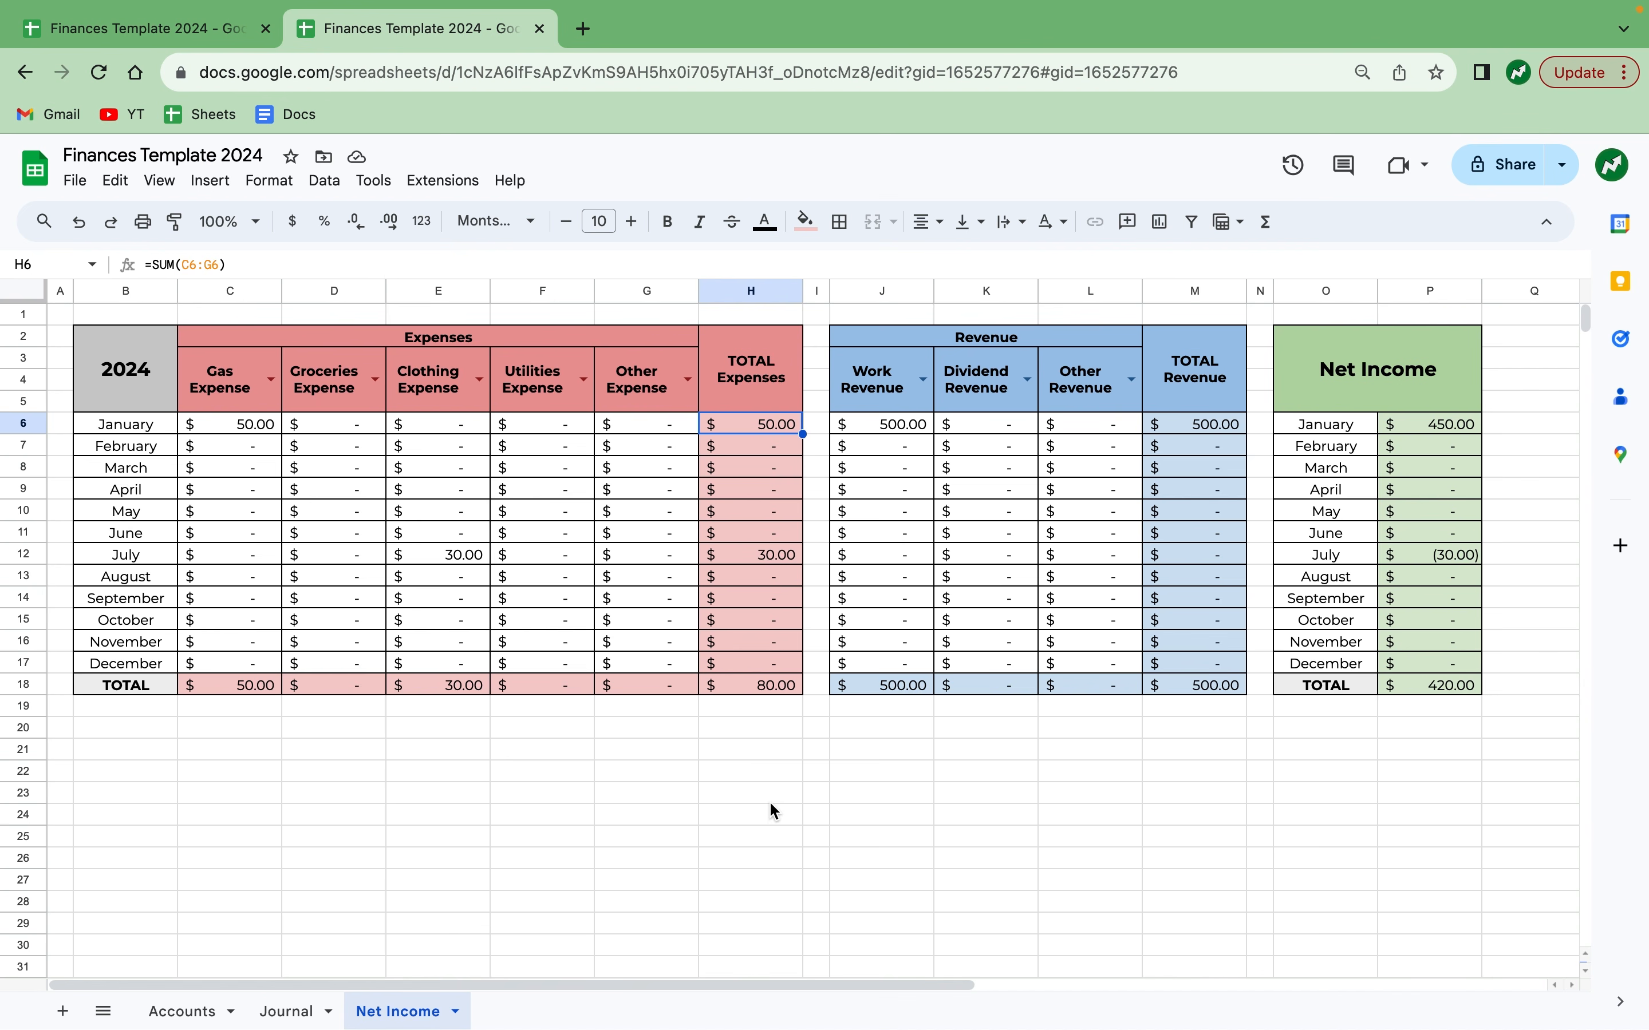
# Review the finished Accounts, Journal and Net Income sheets one after another.
pyautogui.click(198, 1010)
pyautogui.click(235, 756)
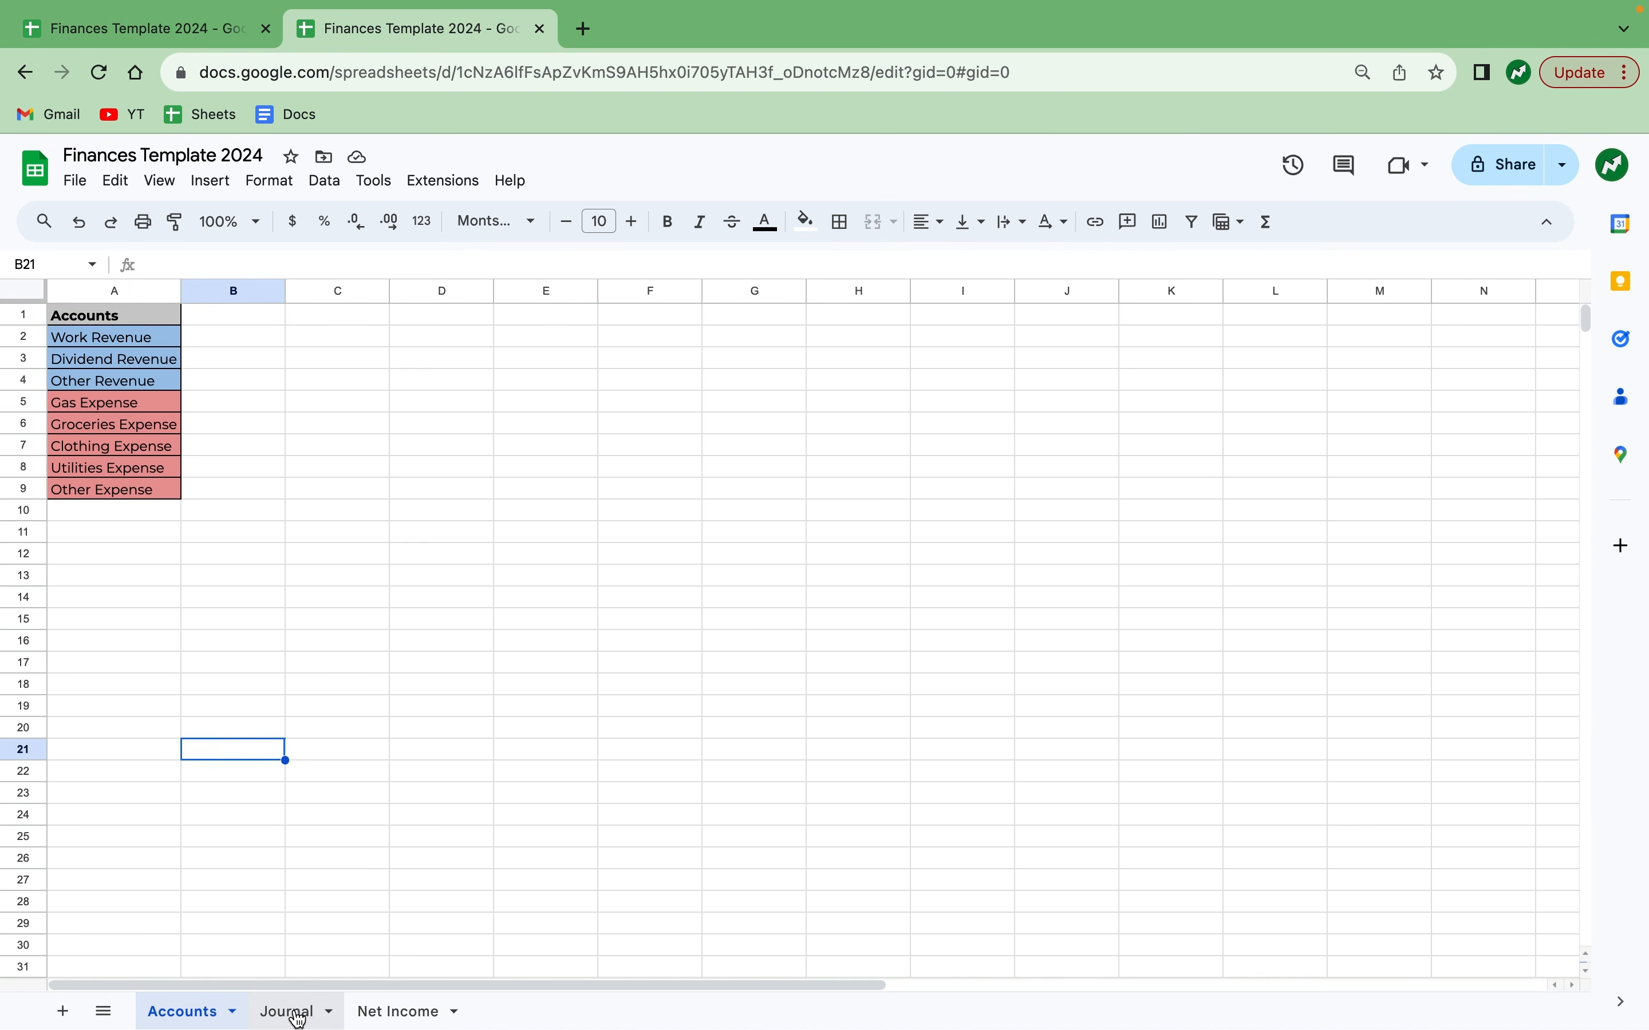
pyautogui.click(294, 1012)
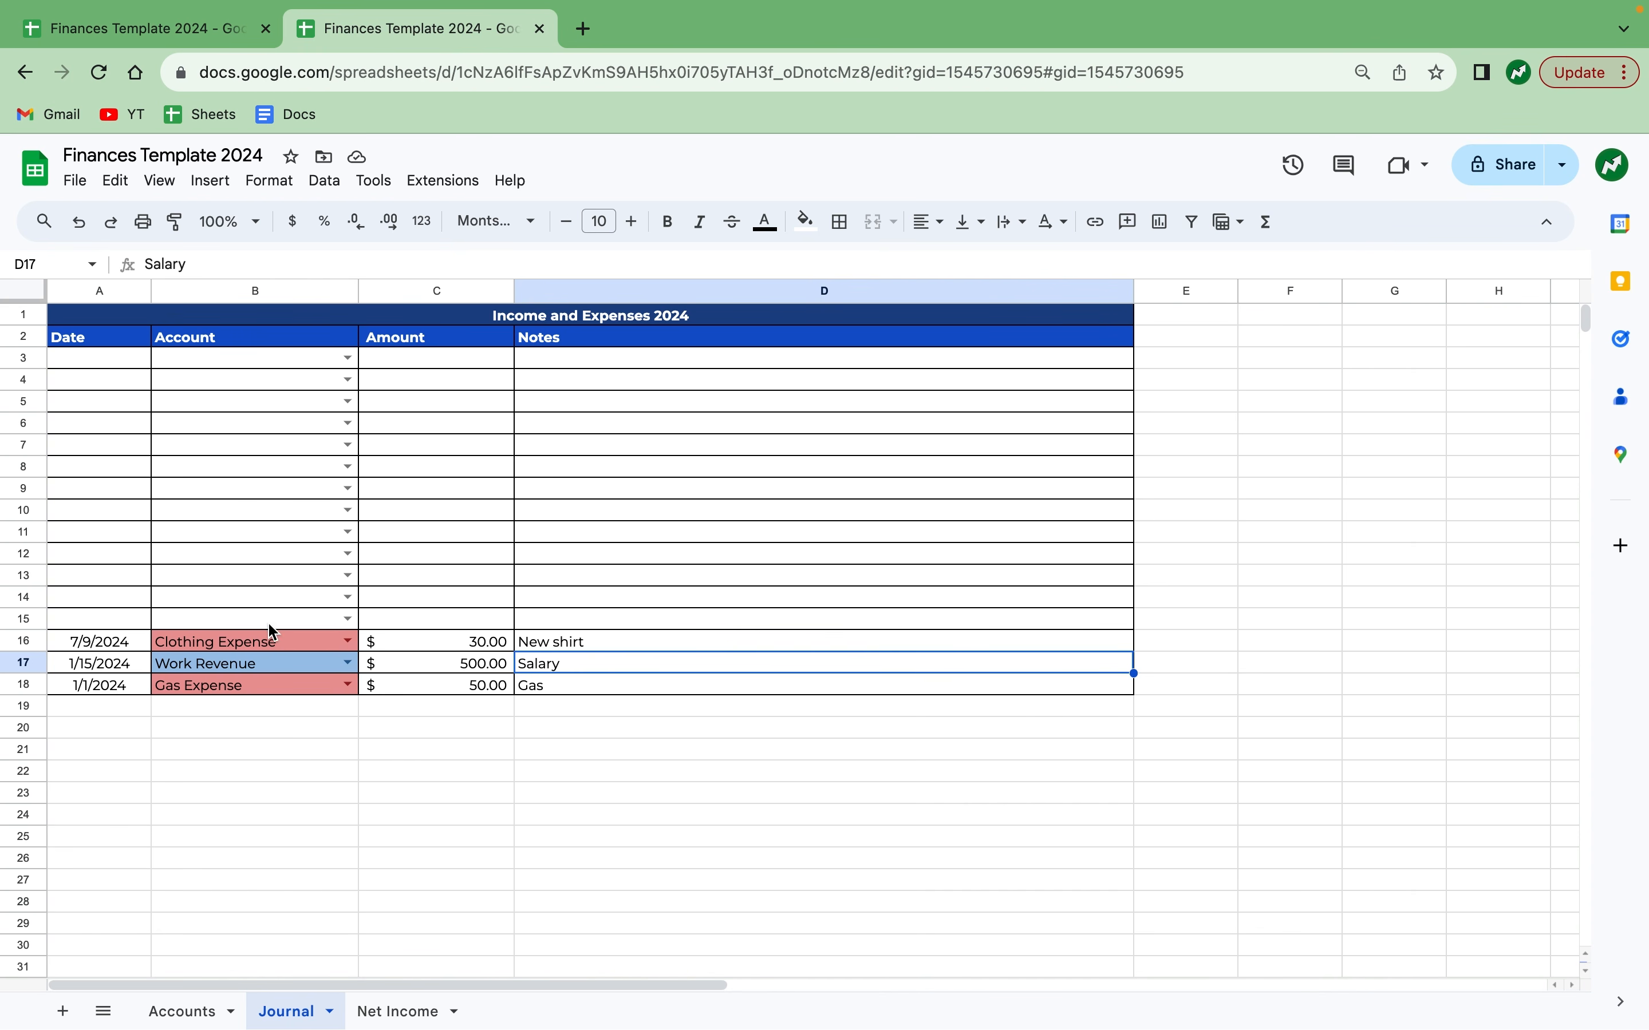
pyautogui.click(430, 1012)
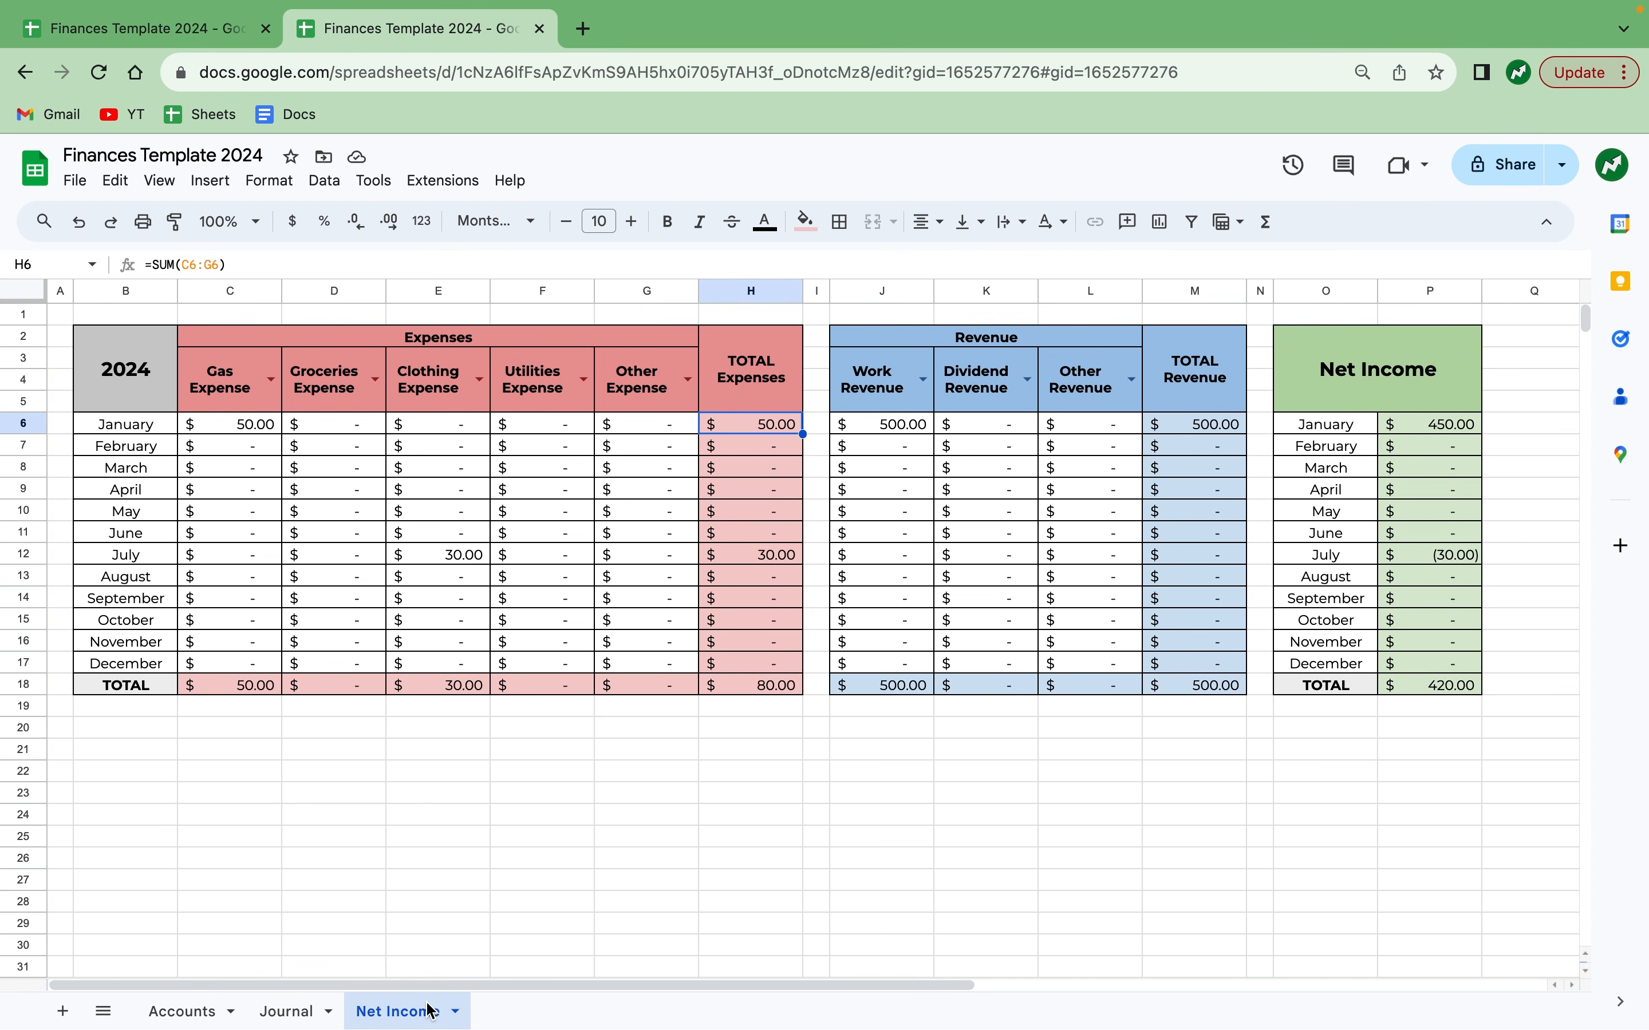